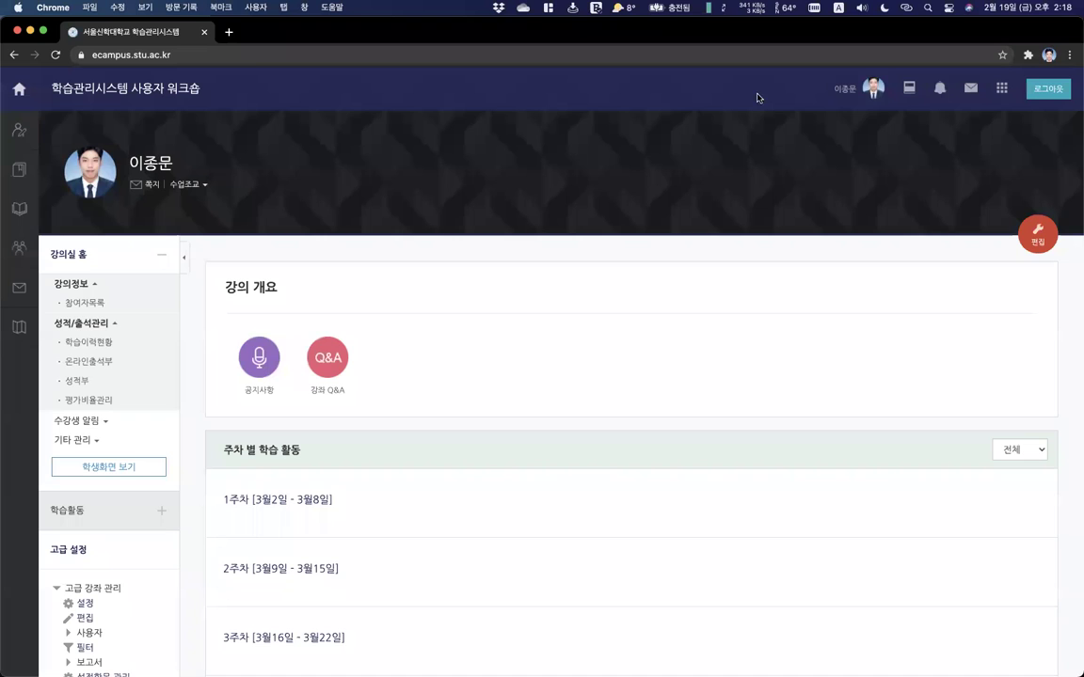
Check the account's profile options and the teaching assistants listed for the course.
{"action": "left_click", "coordinate": [873, 88]}
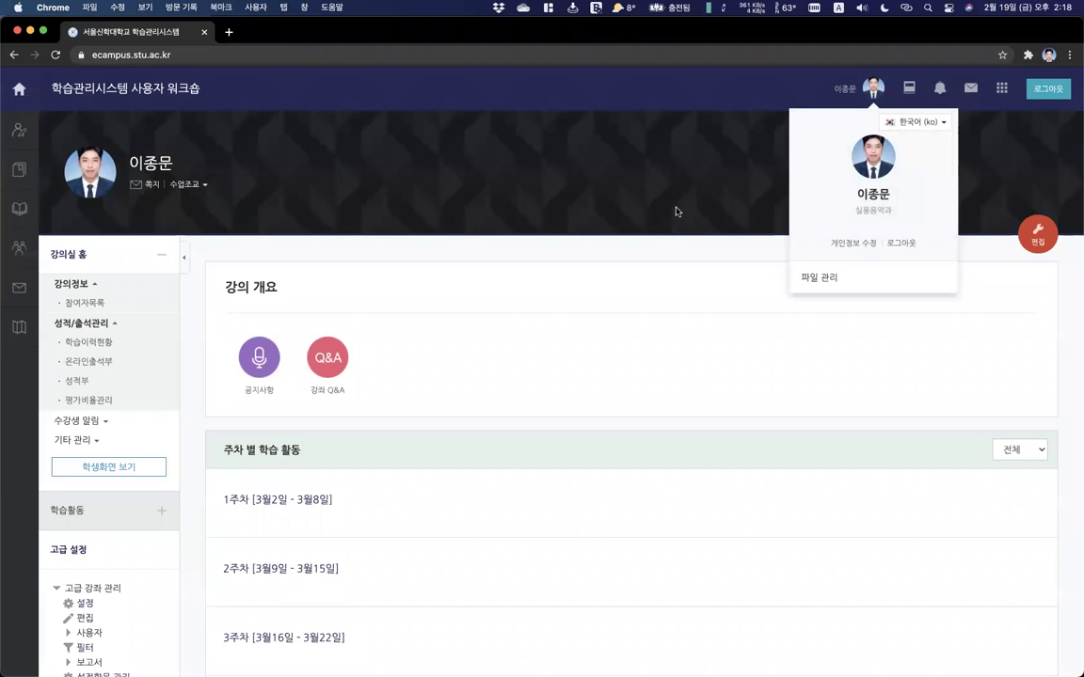
{"action": "left_click", "coordinate": [103, 194]}
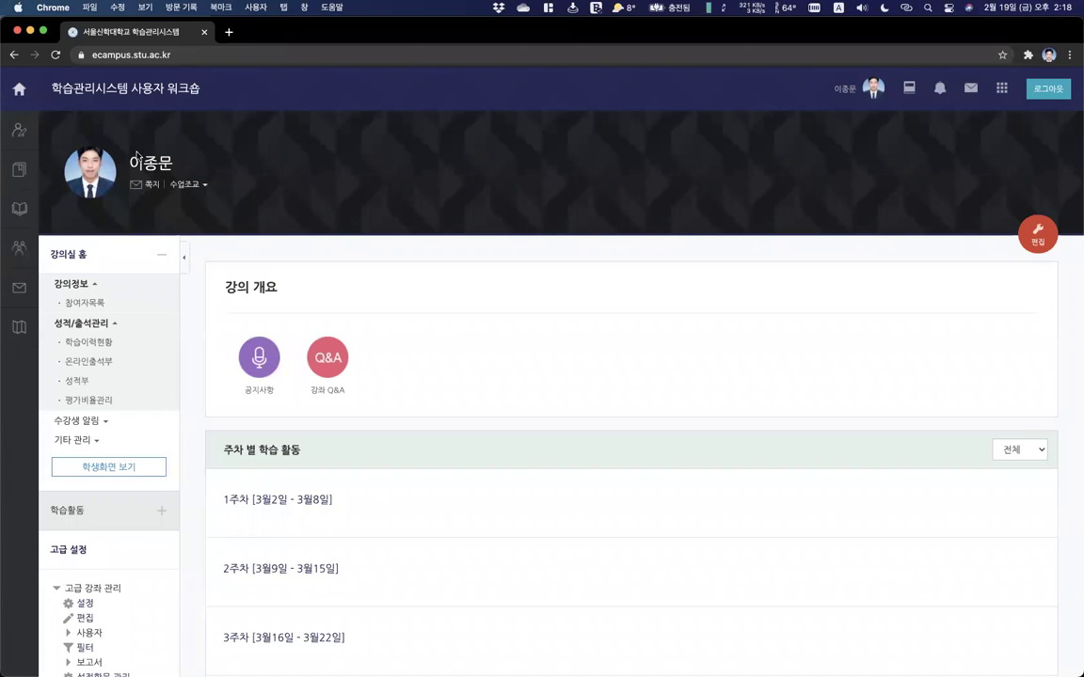
{"action": "left_click", "coordinate": [187, 186]}
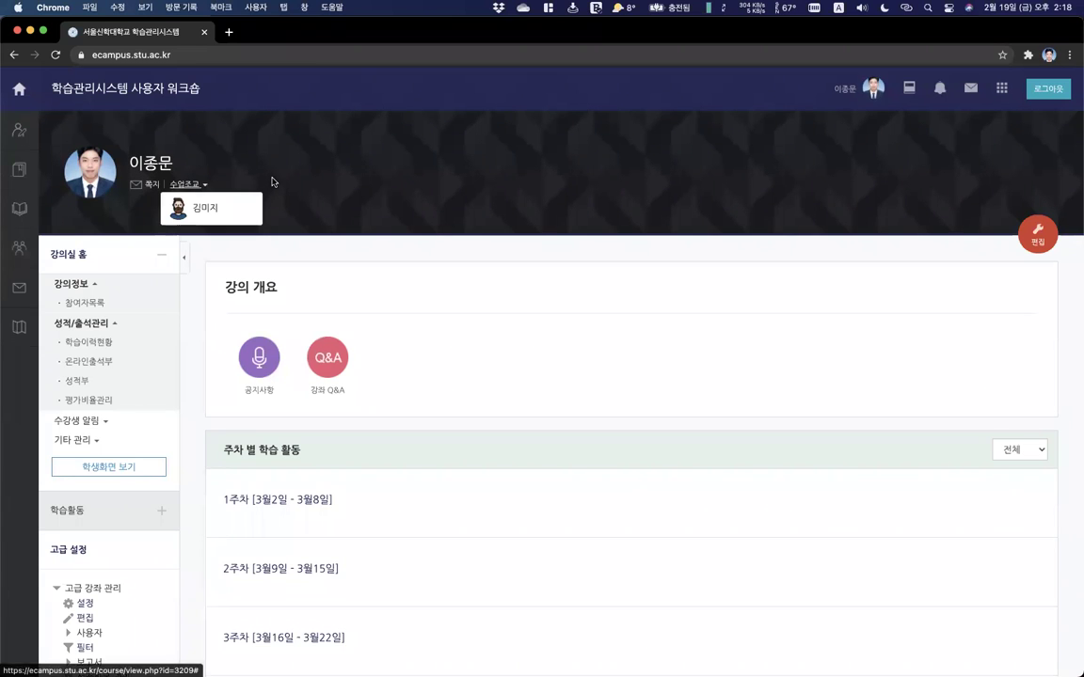
{"action": "left_click", "coordinate": [197, 188]}
{"action": "left_click", "coordinate": [193, 186]}
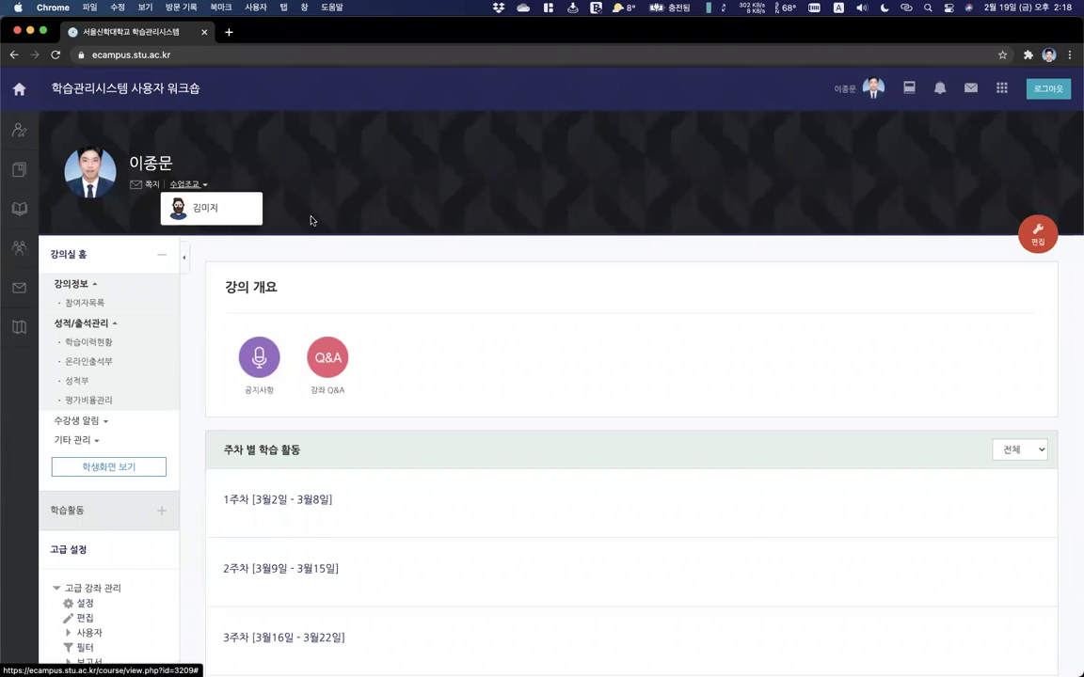
{"action": "left_click", "coordinate": [213, 229]}
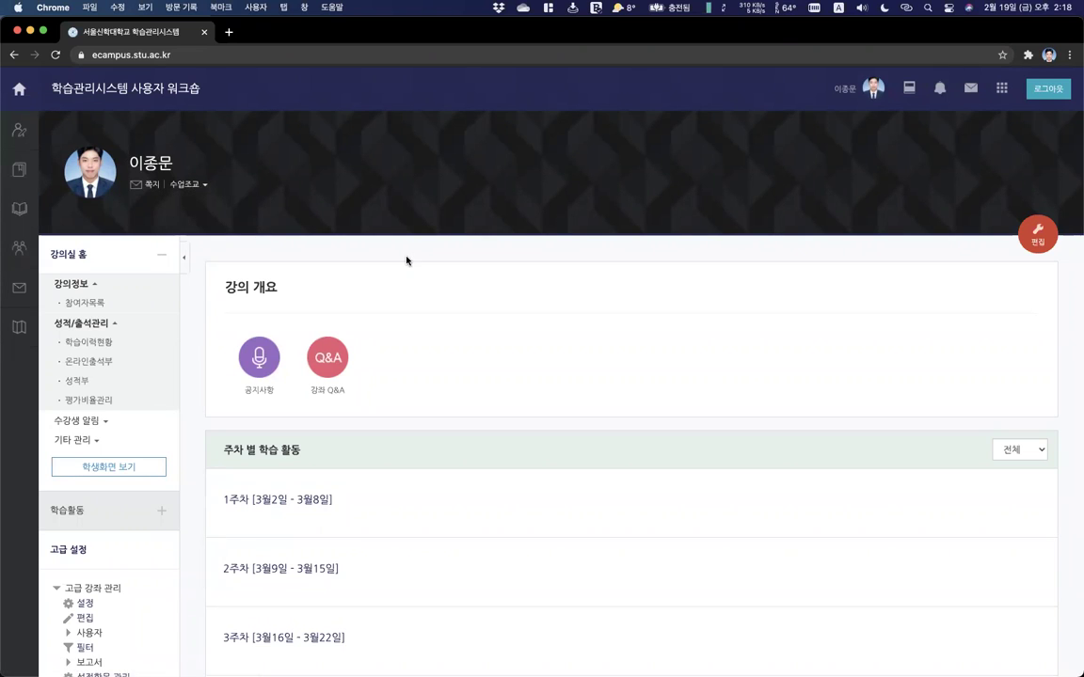
View the course's participant list (참여자목록) and return to the course home.
{"action": "scroll", "coordinate": [99, 290], "scroll_direction": "down", "scroll_amount": 1}
{"action": "left_click", "coordinate": [87, 288]}
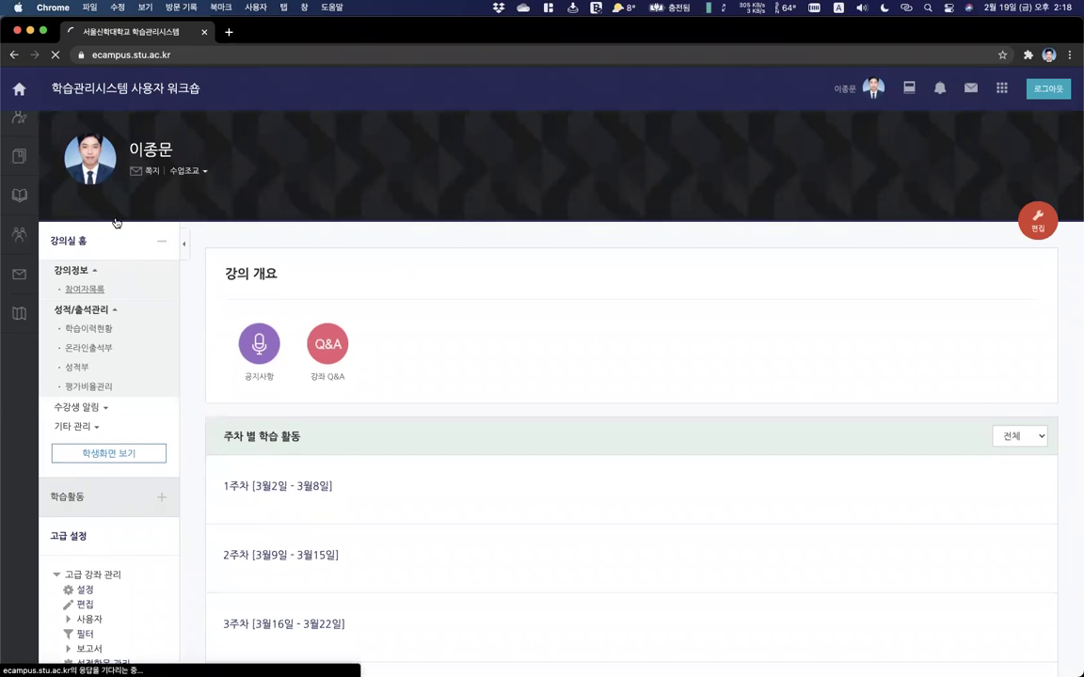
{"action": "left_click", "coordinate": [81, 130]}
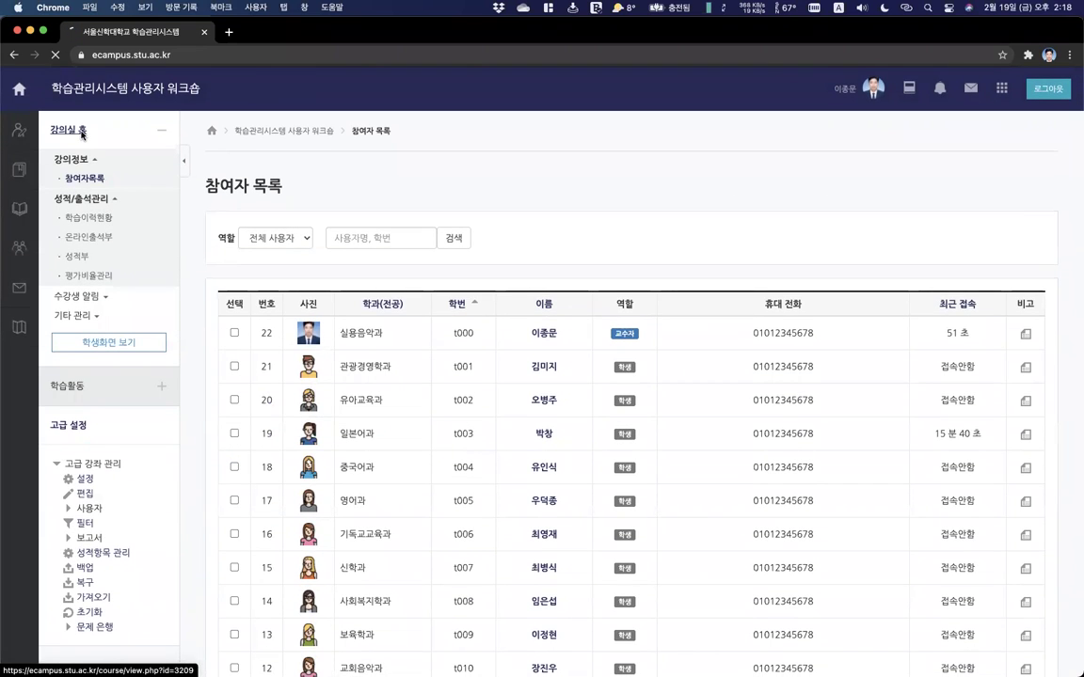
{"action": "scroll", "coordinate": [87, 221], "scroll_direction": "down", "scroll_amount": 3}
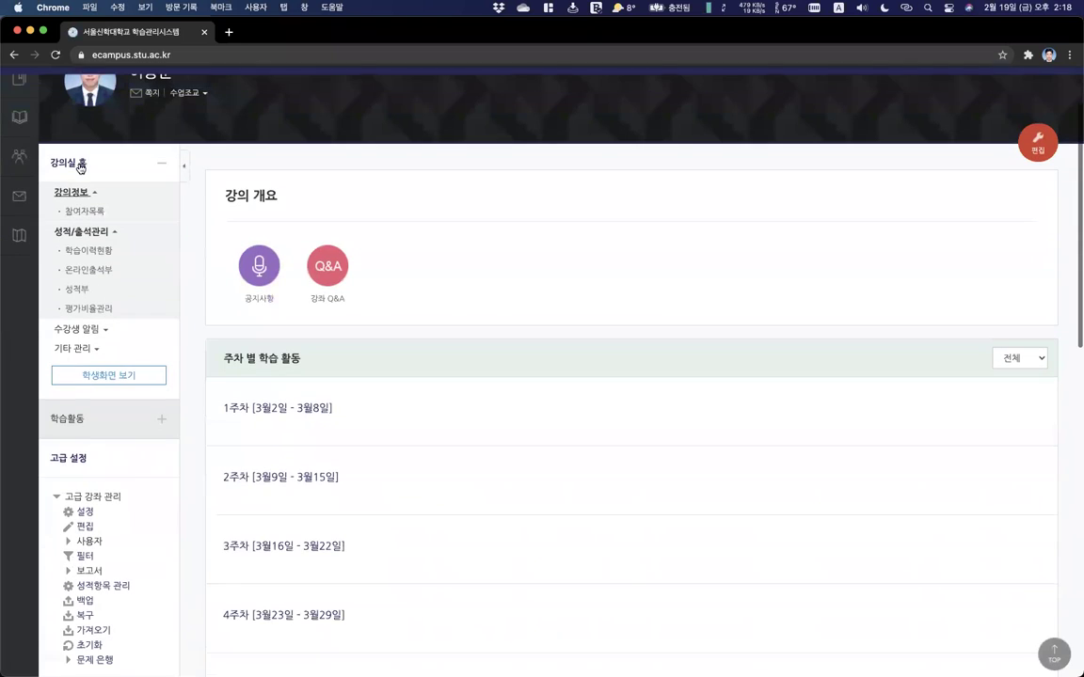
Reopen the 참여자목록 page and look through the full list of course participants.
{"action": "left_click", "coordinate": [92, 215]}
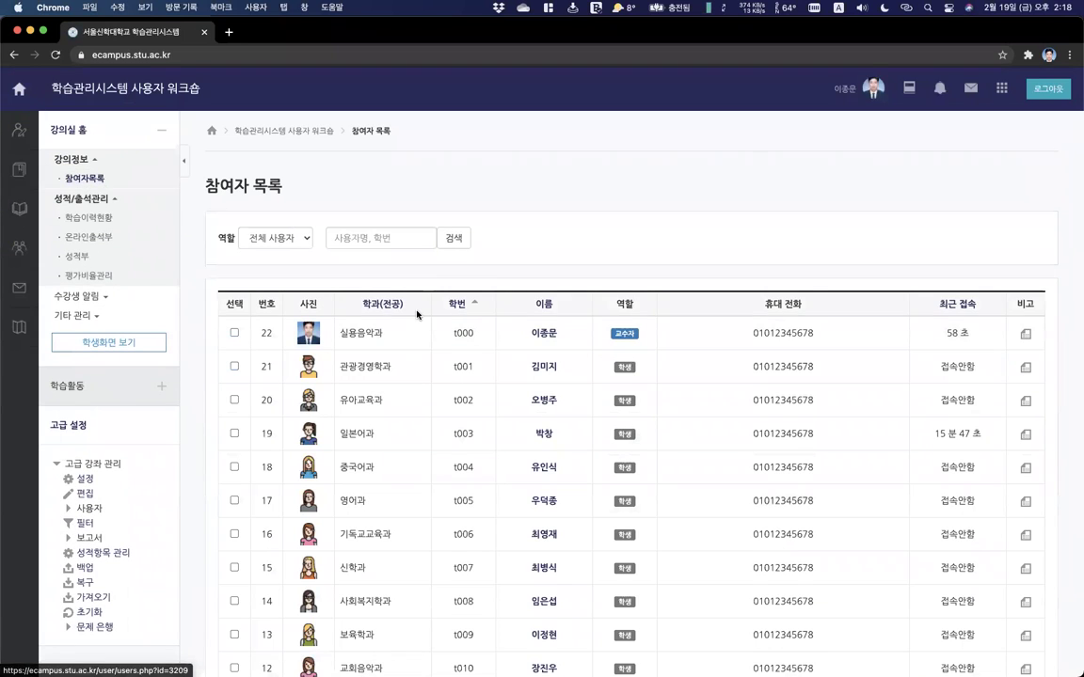
{"action": "scroll", "coordinate": [649, 245], "scroll_direction": "down", "scroll_amount": 5}
{"action": "scroll", "coordinate": [627, 250], "scroll_direction": "down", "scroll_amount": 2}
{"action": "scroll", "coordinate": [592, 292], "scroll_direction": "up", "scroll_amount": 10}
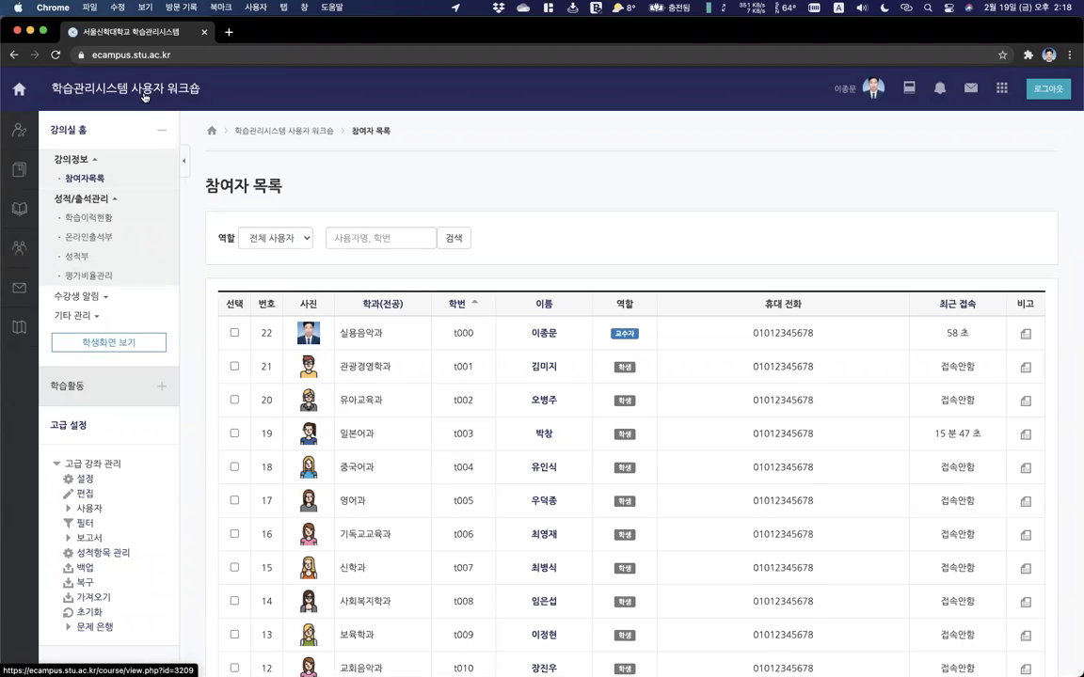
{"action": "scroll", "coordinate": [309, 170], "scroll_direction": "down", "scroll_amount": 2}
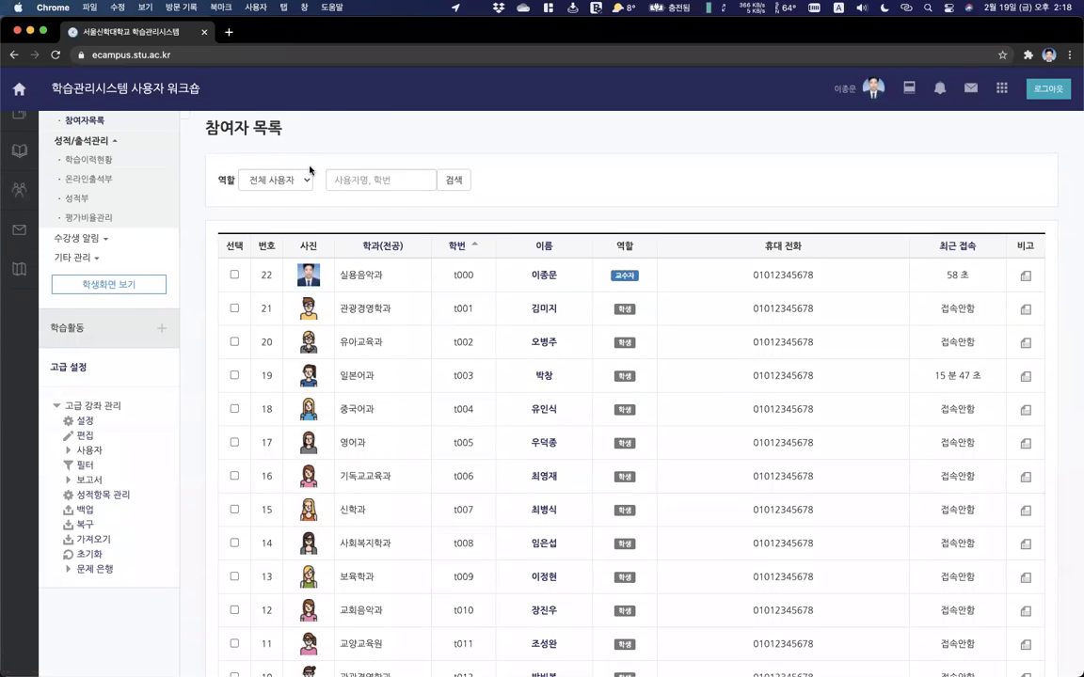
{"action": "scroll", "coordinate": [314, 174], "scroll_direction": "down", "scroll_amount": 3}
{"action": "scroll", "coordinate": [385, 275], "scroll_direction": "up", "scroll_amount": 5}
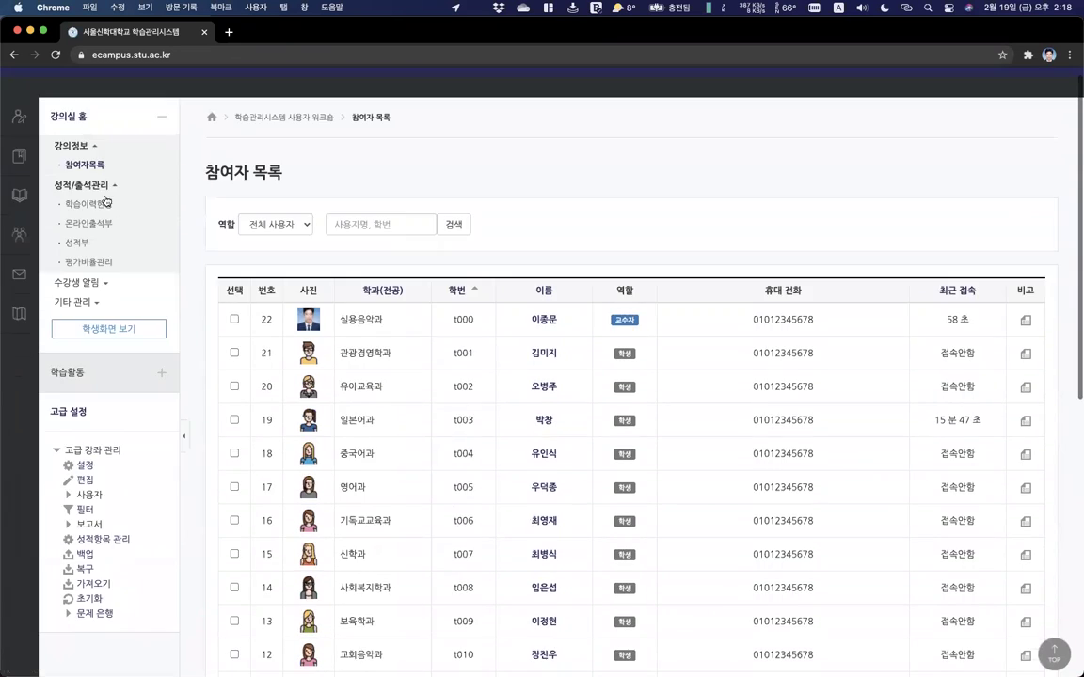
Return to the 학습관리시스템 사용자 워크숍 course home and review its weekly sections from 1주차 to 15주차.
{"action": "left_click", "coordinate": [113, 89]}
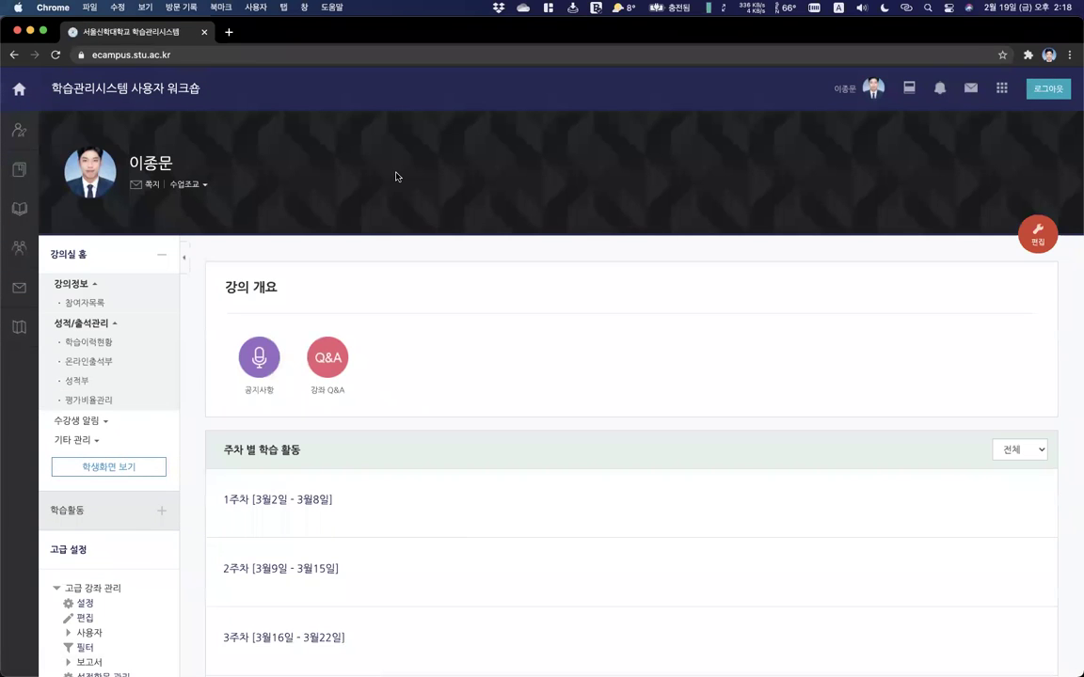
{"action": "left_click", "coordinate": [134, 88]}
{"action": "scroll", "coordinate": [513, 227], "scroll_direction": "down", "scroll_amount": 3}
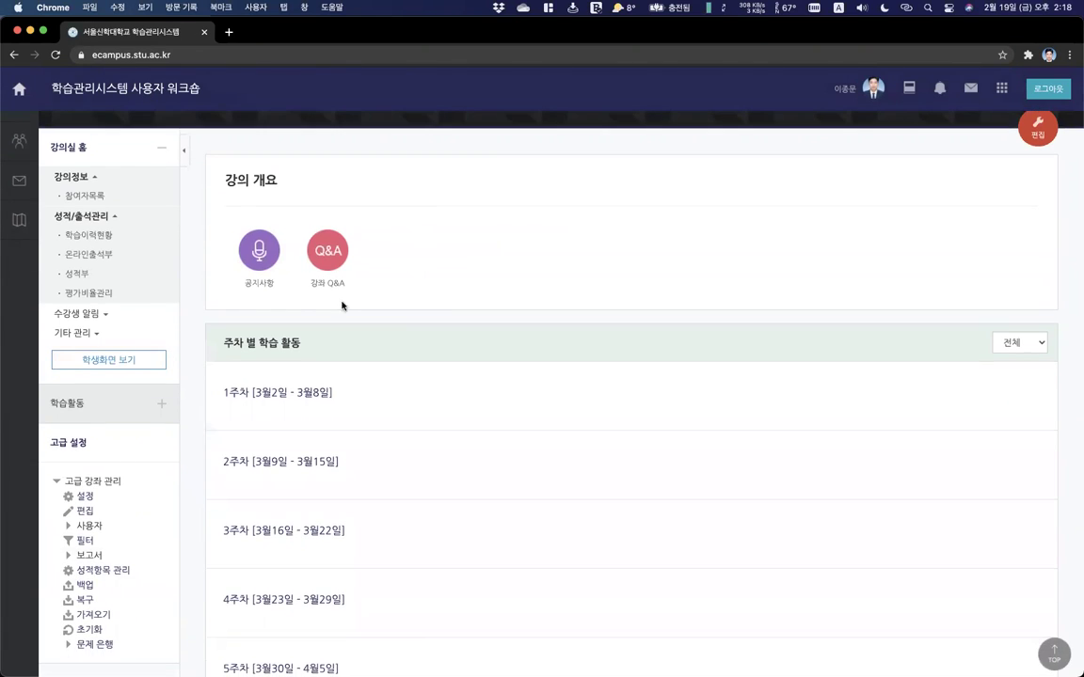
{"action": "scroll", "coordinate": [356, 277], "scroll_direction": "down", "scroll_amount": 4}
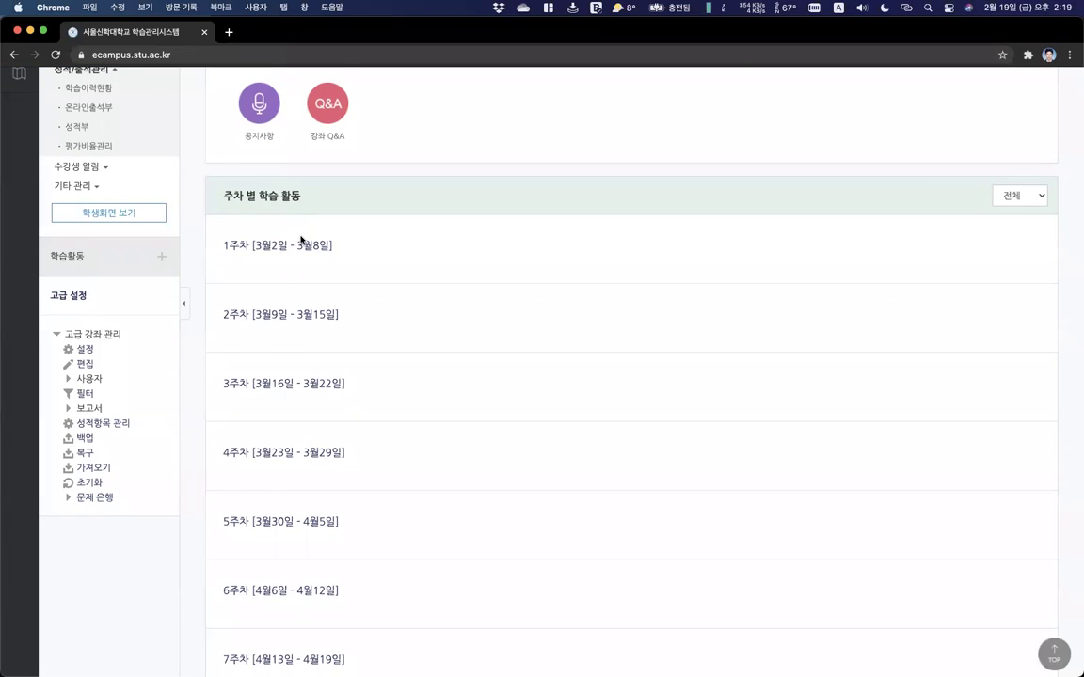
{"action": "scroll", "coordinate": [385, 213], "scroll_direction": "down", "scroll_amount": 15}
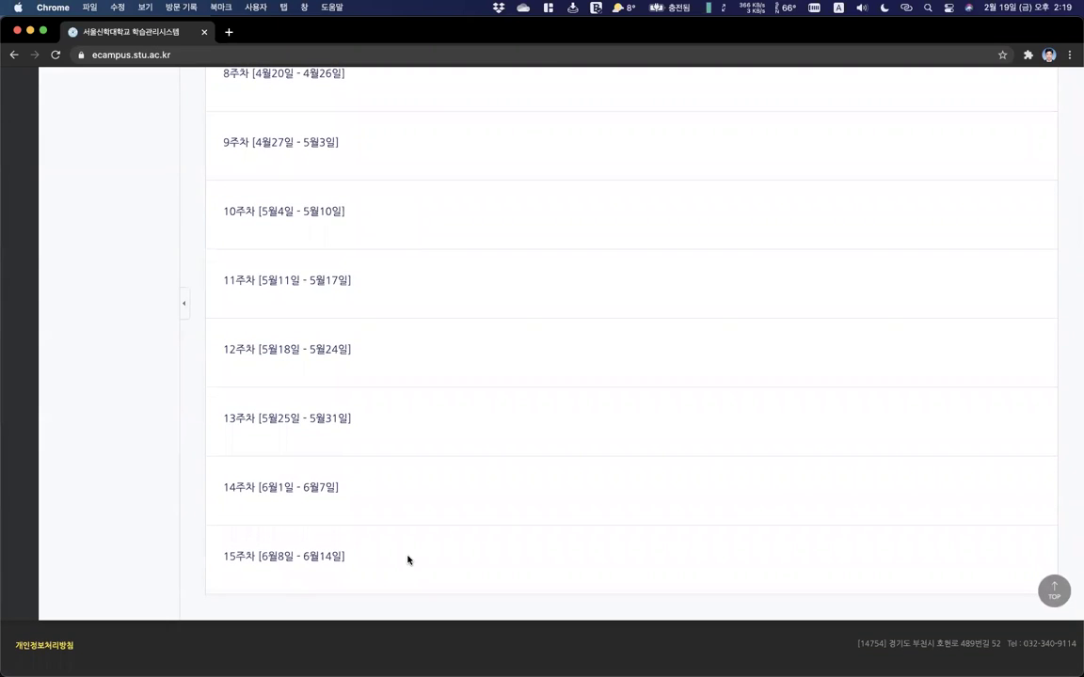
{"action": "scroll", "coordinate": [408, 560], "scroll_direction": "up", "scroll_amount": 15}
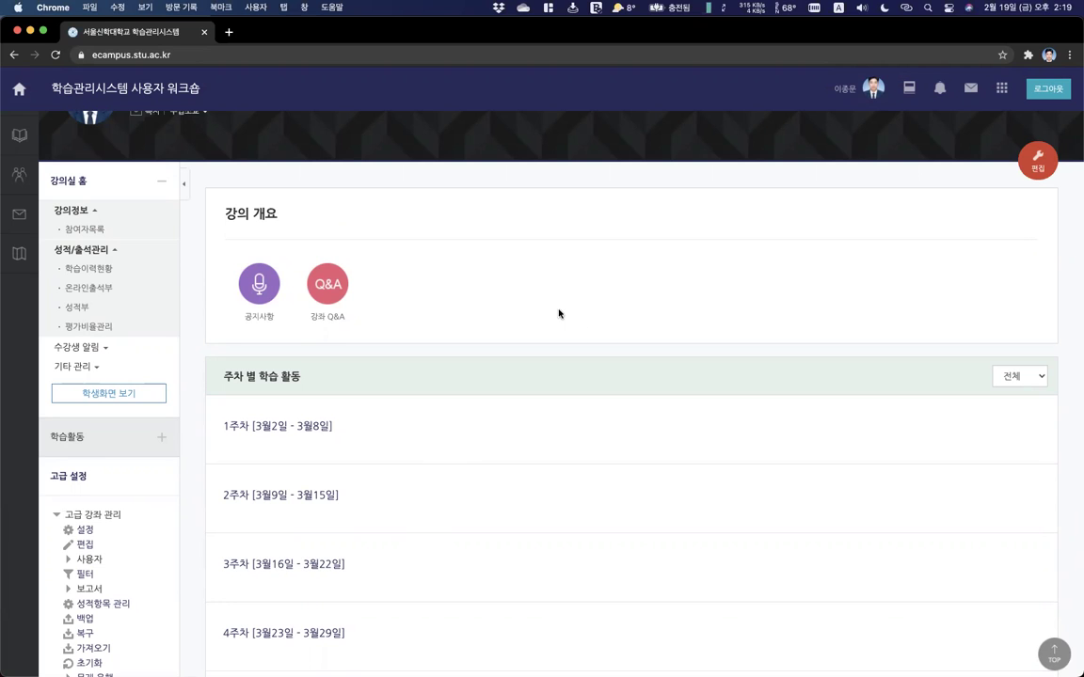
{"action": "scroll", "coordinate": [552, 306], "scroll_direction": "up", "scroll_amount": 2}
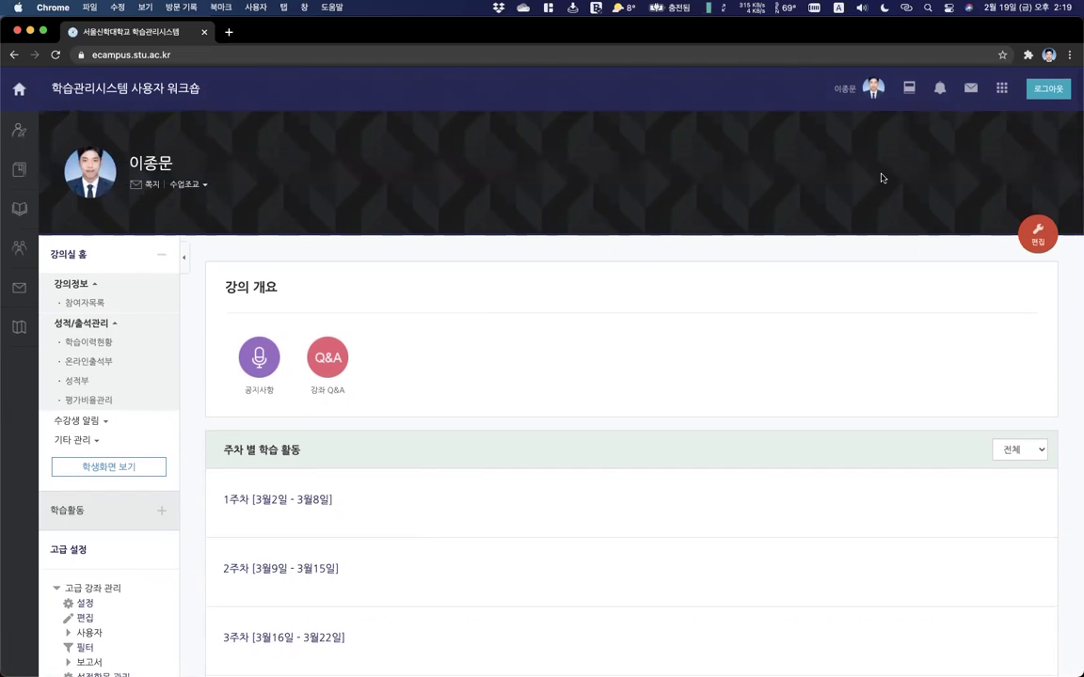
Switch to the ongoing course 학습데이터수집과분석 and examine its 1주차 topic description.
{"action": "left_click", "coordinate": [909, 88]}
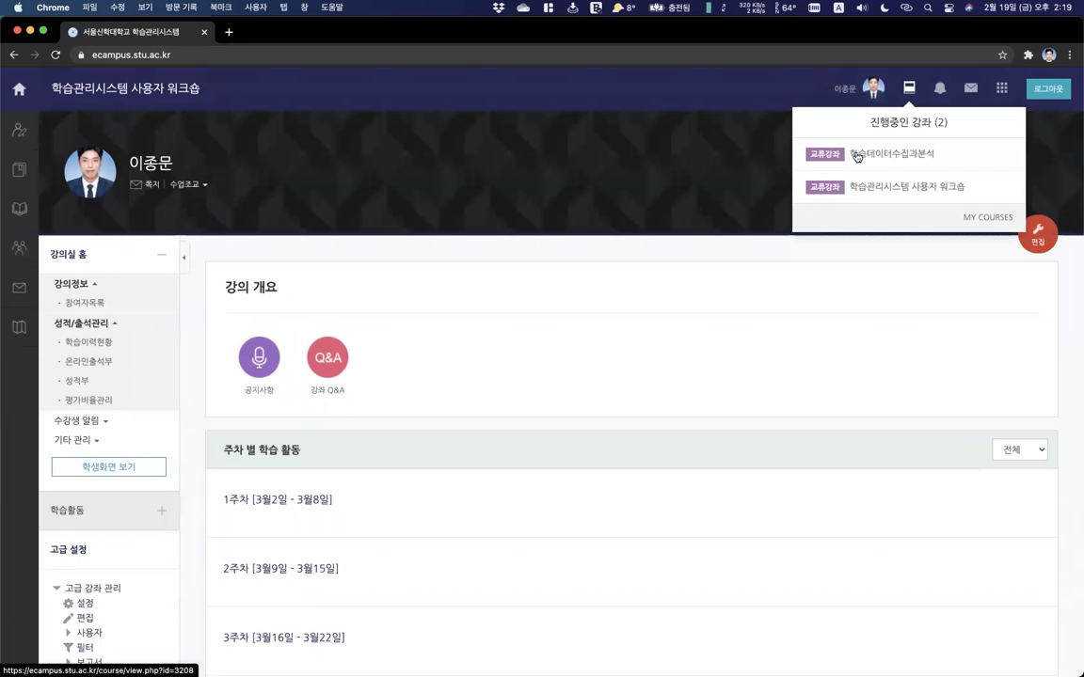
{"action": "left_click", "coordinate": [814, 165]}
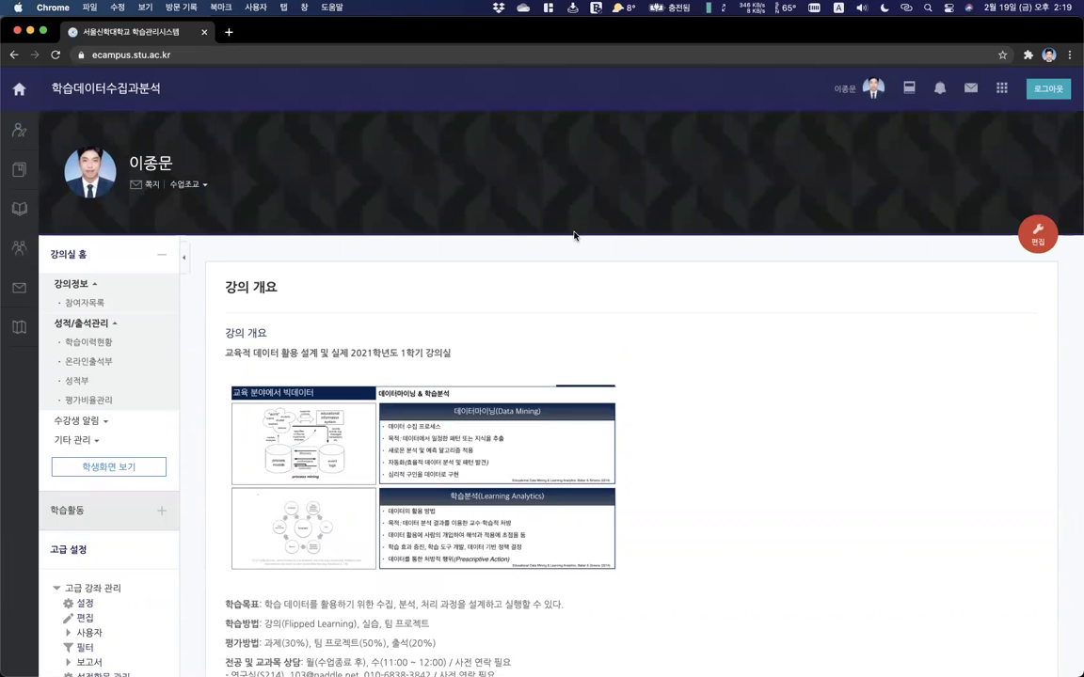
{"action": "scroll", "coordinate": [574, 236], "scroll_direction": "down", "scroll_amount": 10}
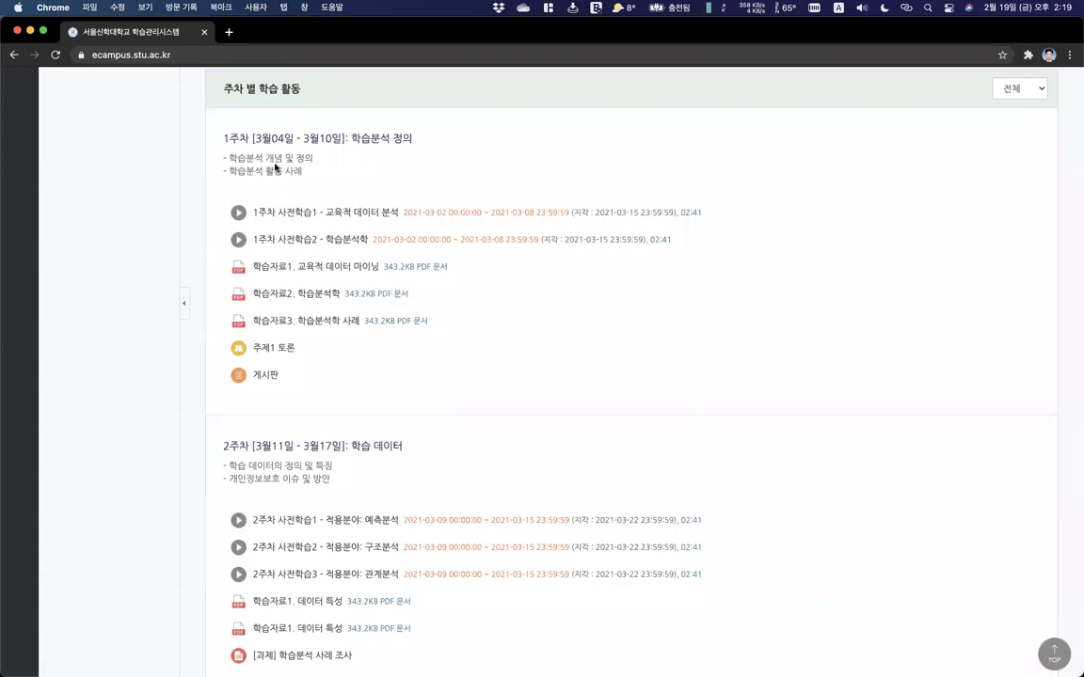
{"action": "triple_click", "coordinate": [265, 158]}
{"action": "left_click", "coordinate": [235, 166]}
{"action": "left_click_drag", "start_coordinate": [224, 168], "coordinate": [186, 208]}
Preview the 1주차 사전학습1 video and the 학습자료1 교육적 데이터 마이닝 PDF, closing each viewer.
{"action": "left_click", "coordinate": [284, 163]}
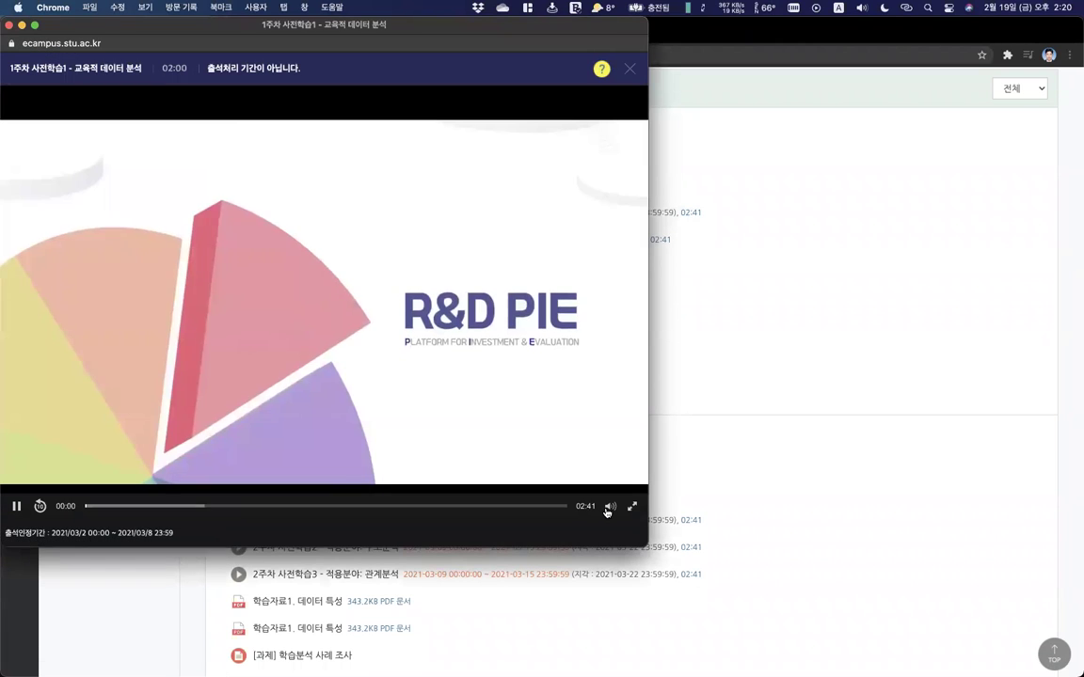
{"action": "left_click", "coordinate": [9, 25]}
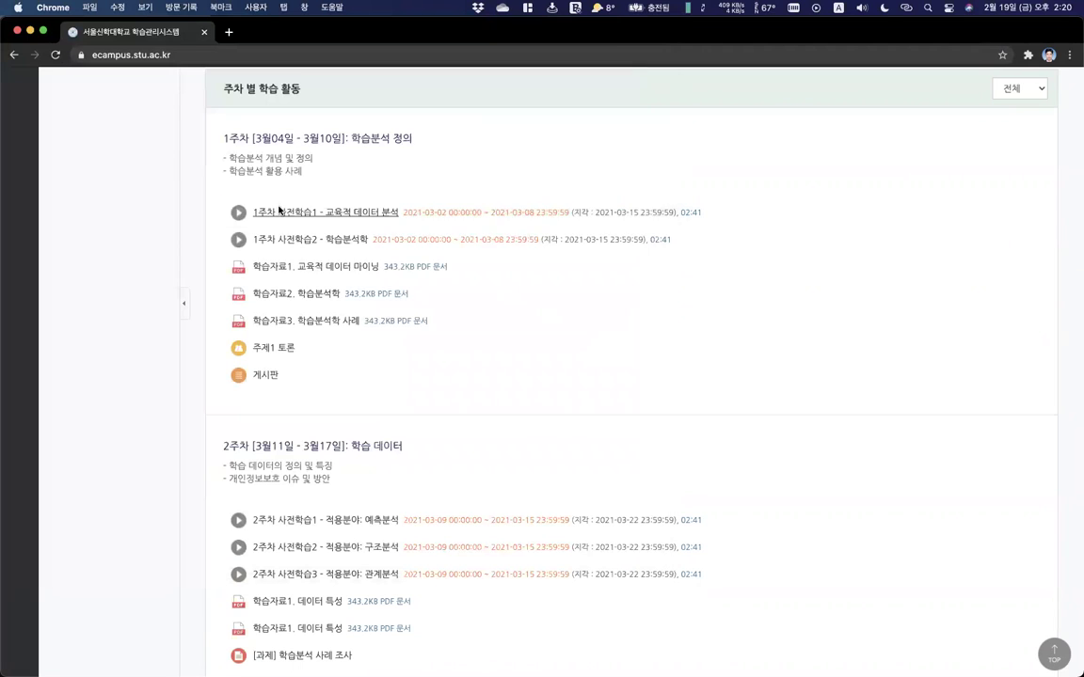
{"action": "left_click", "coordinate": [266, 270]}
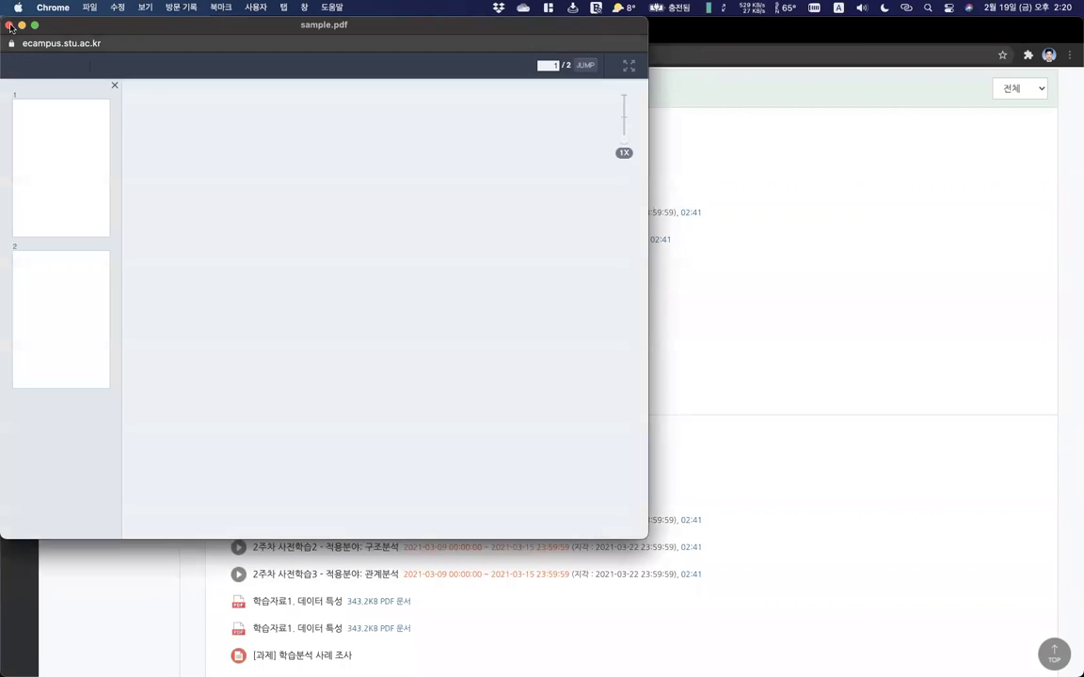
{"action": "key", "text": "super+w"}
View the 주제1 토론 discussion, return to the course page and look over the 2주차 activities.
{"action": "left_click", "coordinate": [285, 348]}
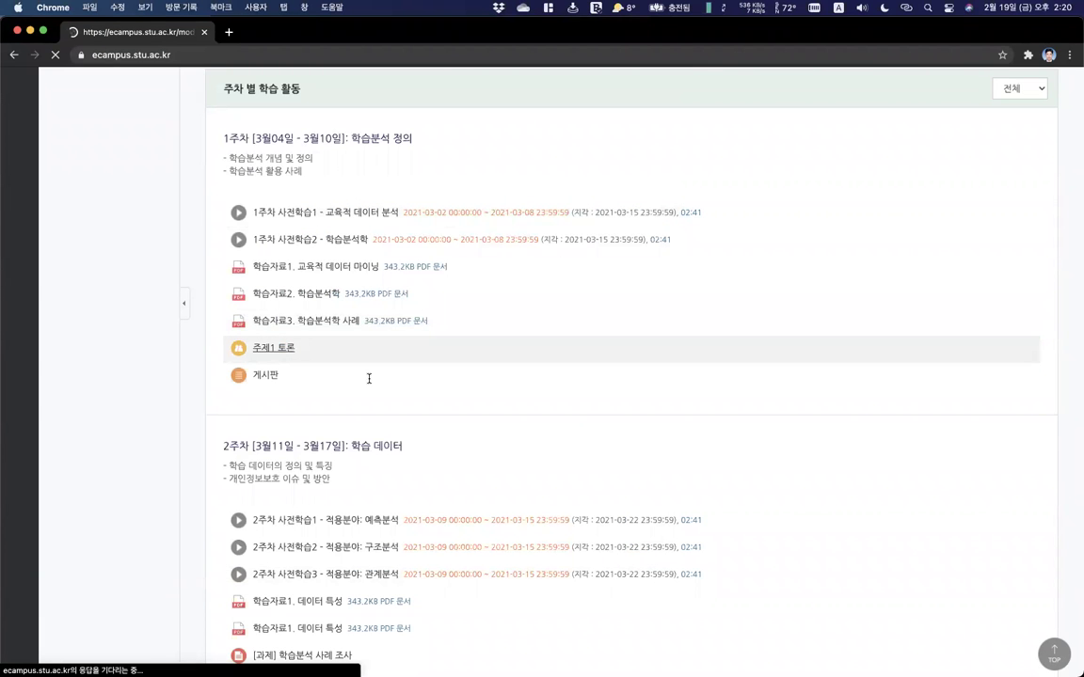
{"action": "scroll", "coordinate": [369, 380], "scroll_direction": "left", "scroll_amount": 5}
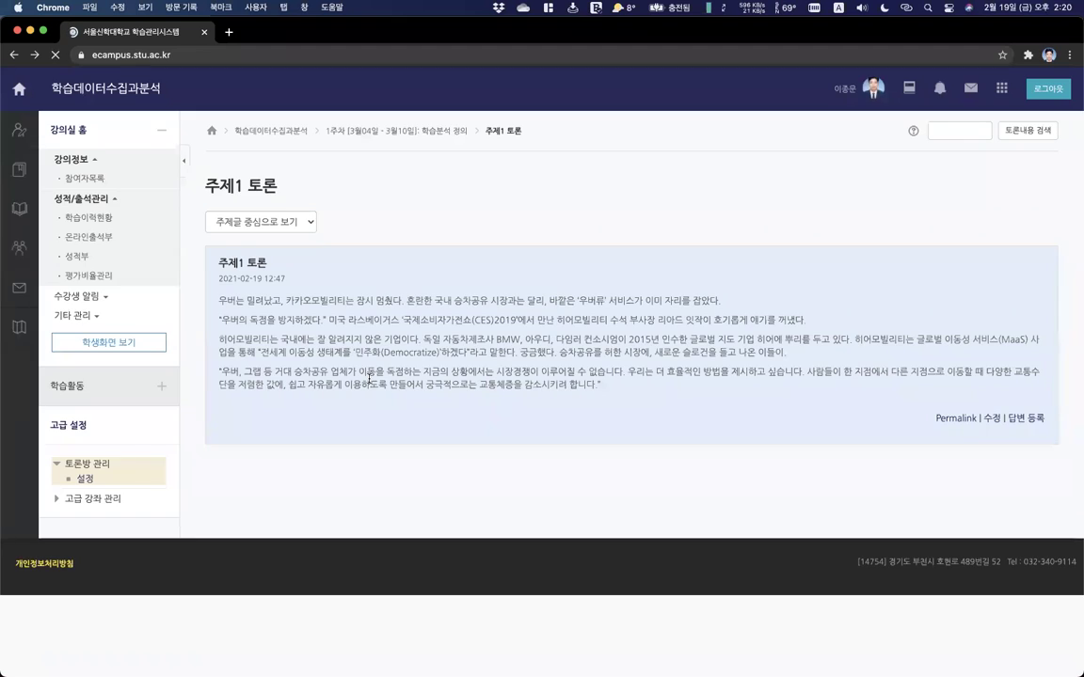
{"action": "scroll", "coordinate": [369, 379], "scroll_direction": "down", "scroll_amount": 4}
{"action": "scroll", "coordinate": [351, 190], "scroll_direction": "down", "scroll_amount": 2}
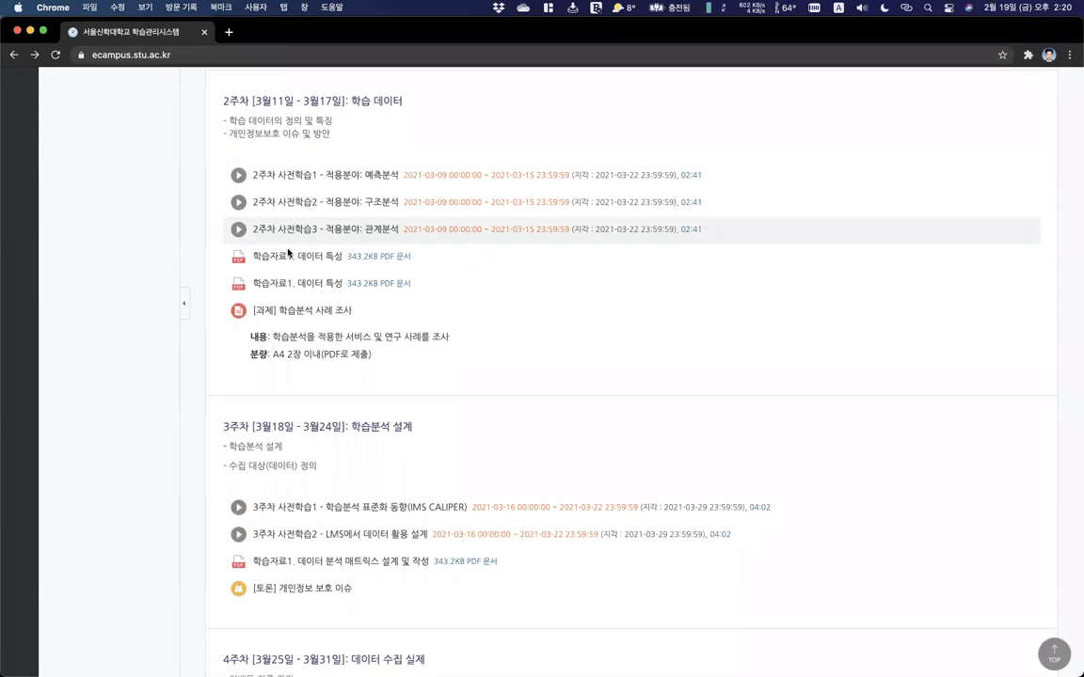
{"action": "scroll", "coordinate": [291, 259], "scroll_direction": "down", "scroll_amount": 1}
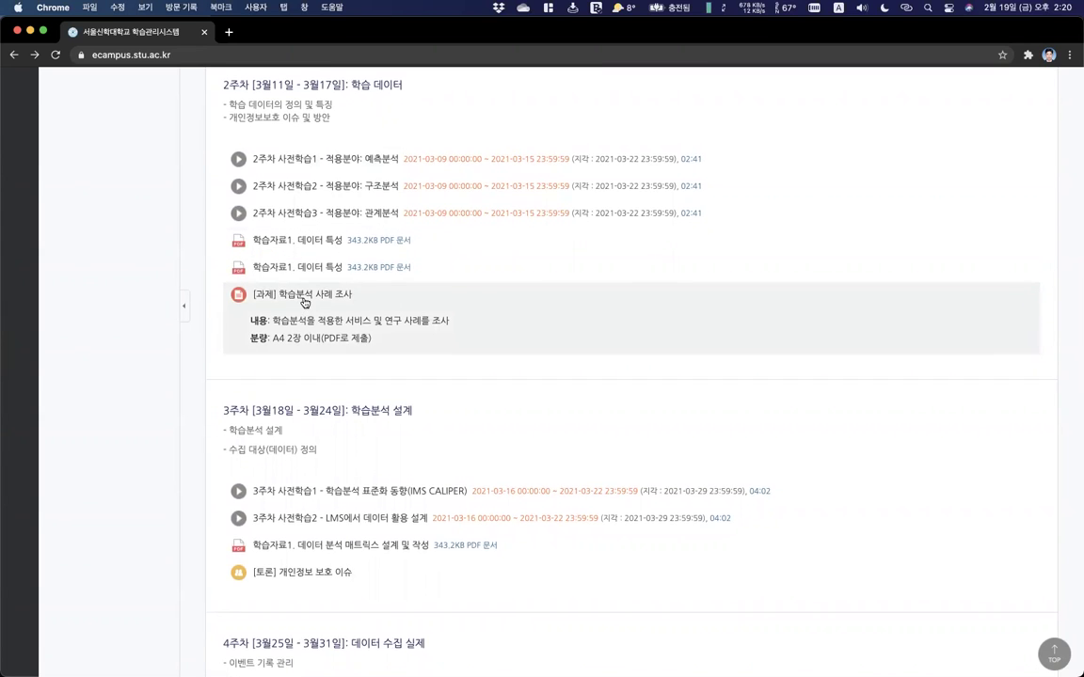
Review the videos, documents and assignments arranged by week in the 학습데이터수집과분석 course.
{"action": "scroll", "coordinate": [304, 302], "scroll_direction": "up", "scroll_amount": 5}
{"action": "scroll", "coordinate": [303, 302], "scroll_direction": "up", "scroll_amount": 4}
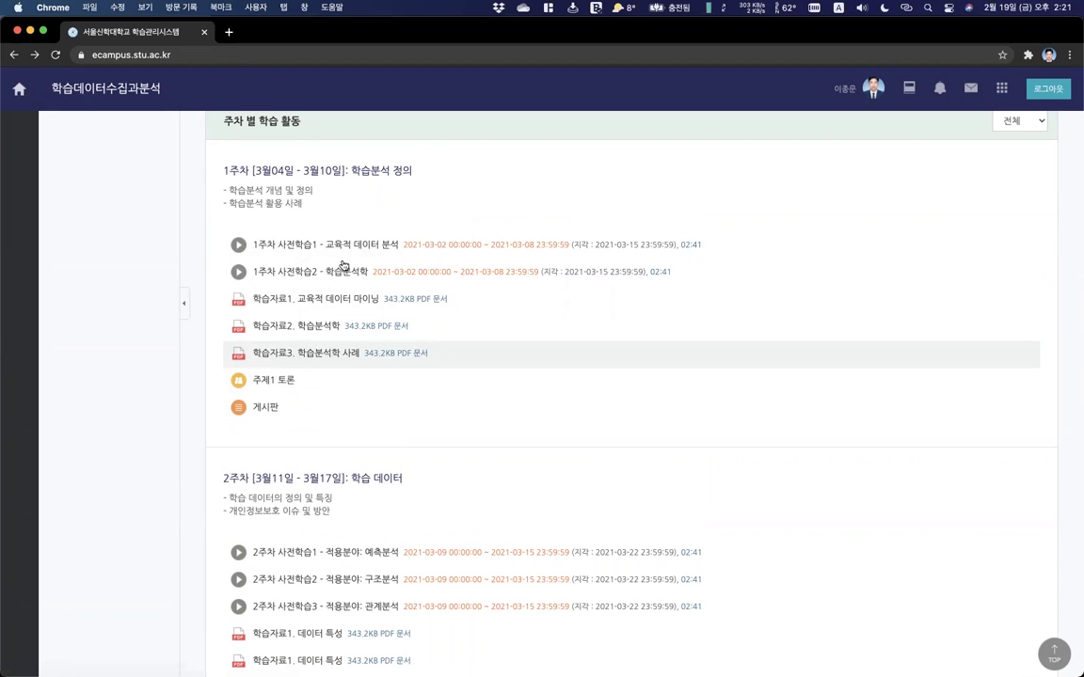
{"action": "scroll", "coordinate": [344, 266], "scroll_direction": "up", "scroll_amount": 1}
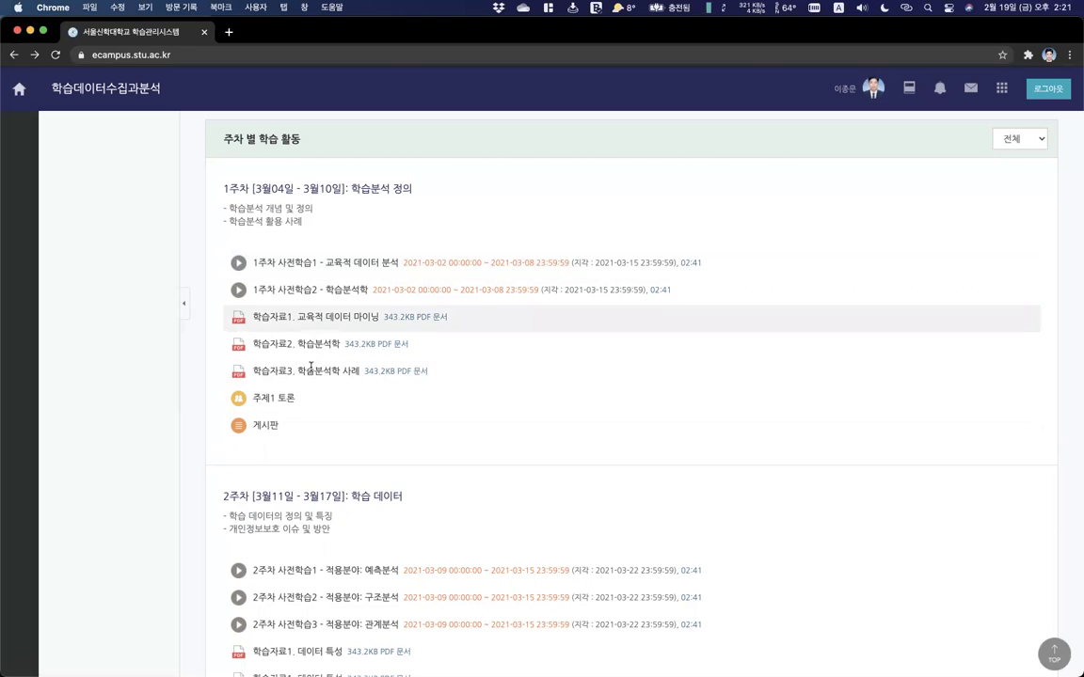
{"action": "scroll", "coordinate": [310, 370], "scroll_direction": "down", "scroll_amount": 3}
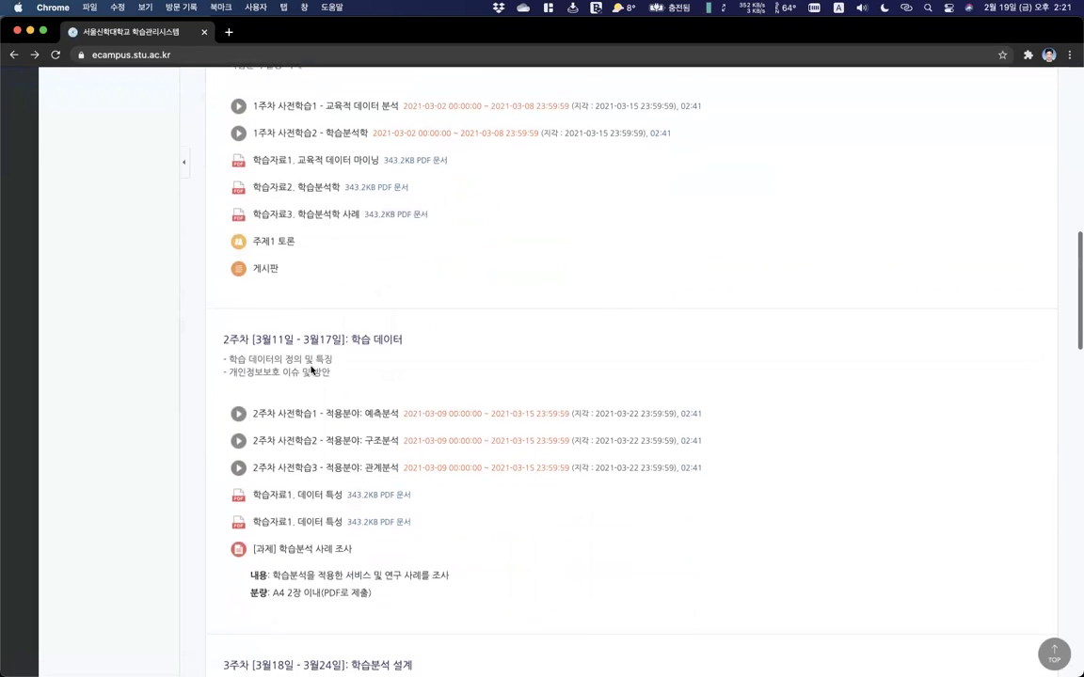
{"action": "scroll", "coordinate": [310, 367], "scroll_direction": "down", "scroll_amount": 9}
{"action": "scroll", "coordinate": [926, 111], "scroll_direction": "down", "scroll_amount": 3}
{"action": "scroll", "coordinate": [928, 106], "scroll_direction": "up", "scroll_amount": 20}
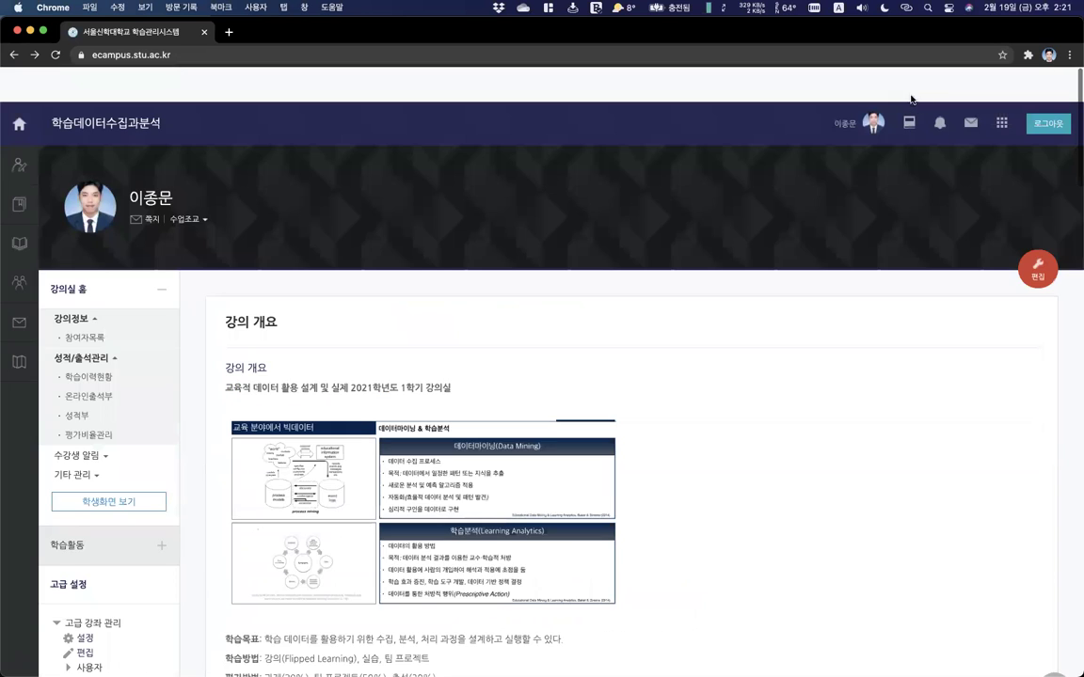
Switch back to the 학습관리시스템 사용자 워크숍 course and look through its empty weekly sections.
{"action": "left_click", "coordinate": [912, 100]}
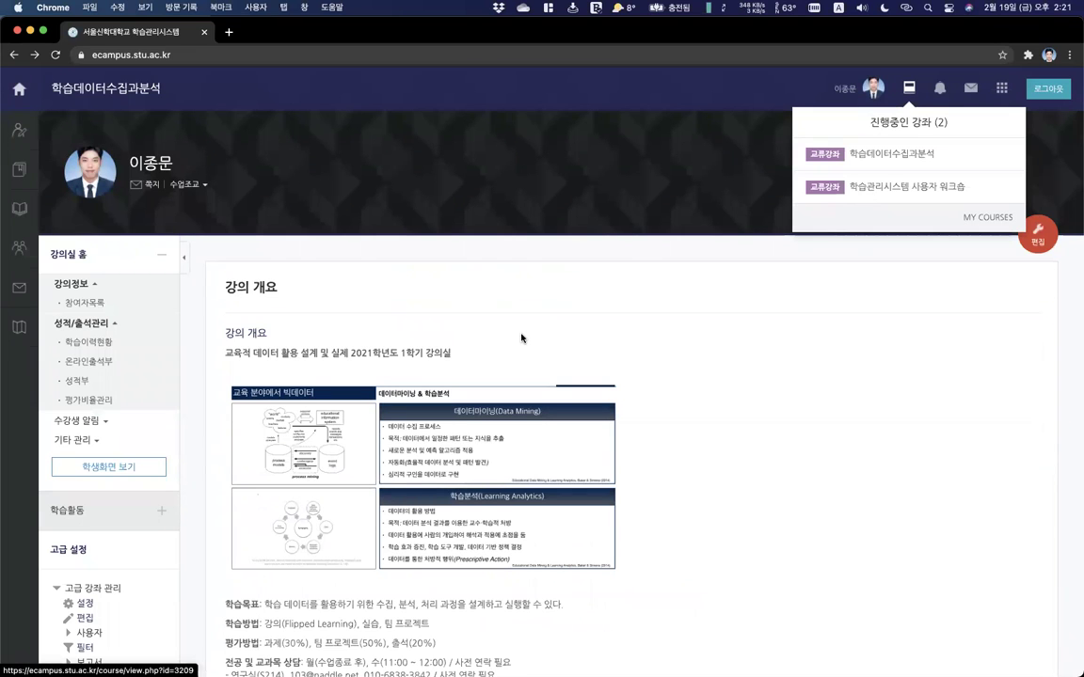
{"action": "scroll", "coordinate": [465, 326], "scroll_direction": "down", "scroll_amount": 3}
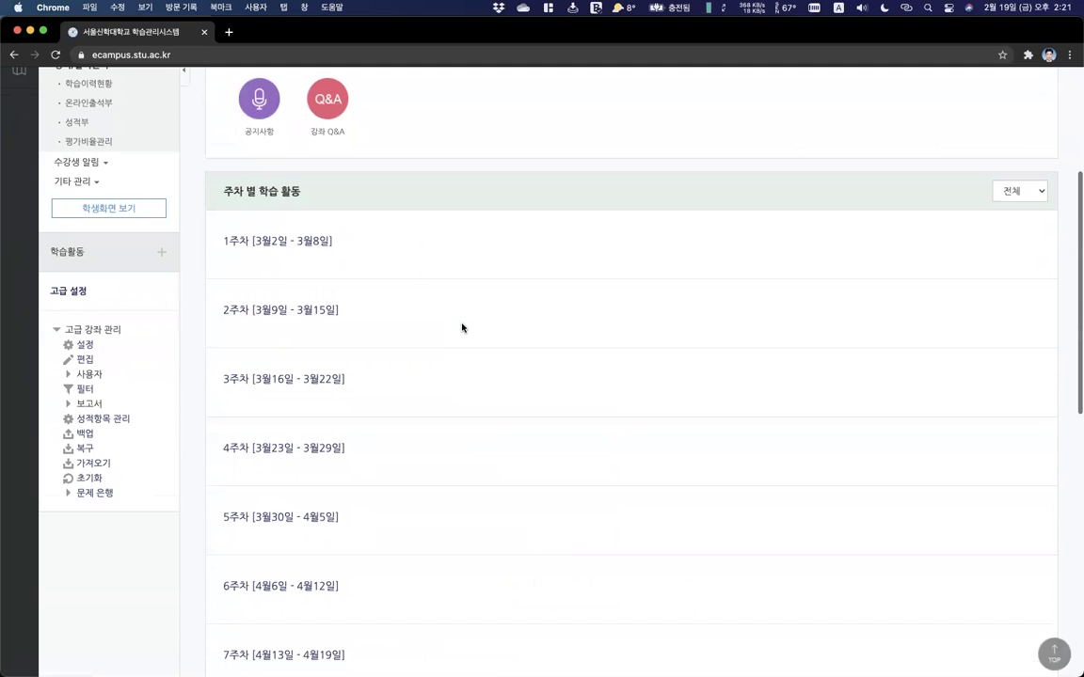
{"action": "scroll", "coordinate": [462, 327], "scroll_direction": "down", "scroll_amount": 7}
{"action": "scroll", "coordinate": [462, 327], "scroll_direction": "up", "scroll_amount": 8}
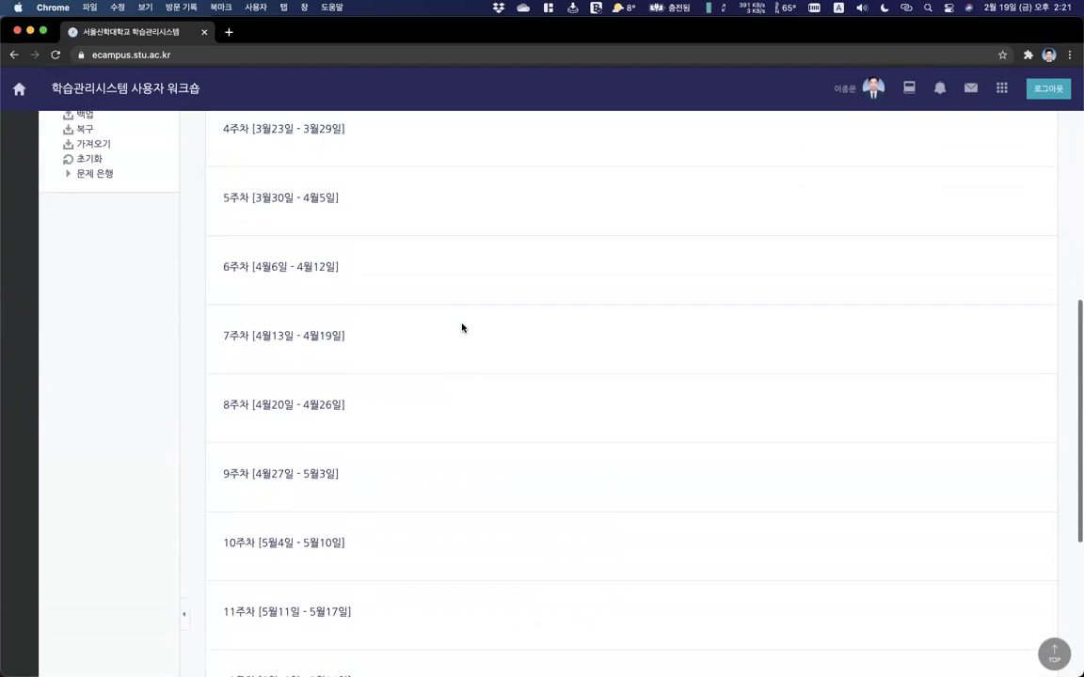
Start a new post on the workshop course's 공지사항 board, titled 워크숍 일정 안내.
{"action": "scroll", "coordinate": [461, 327], "scroll_direction": "up", "scroll_amount": 4}
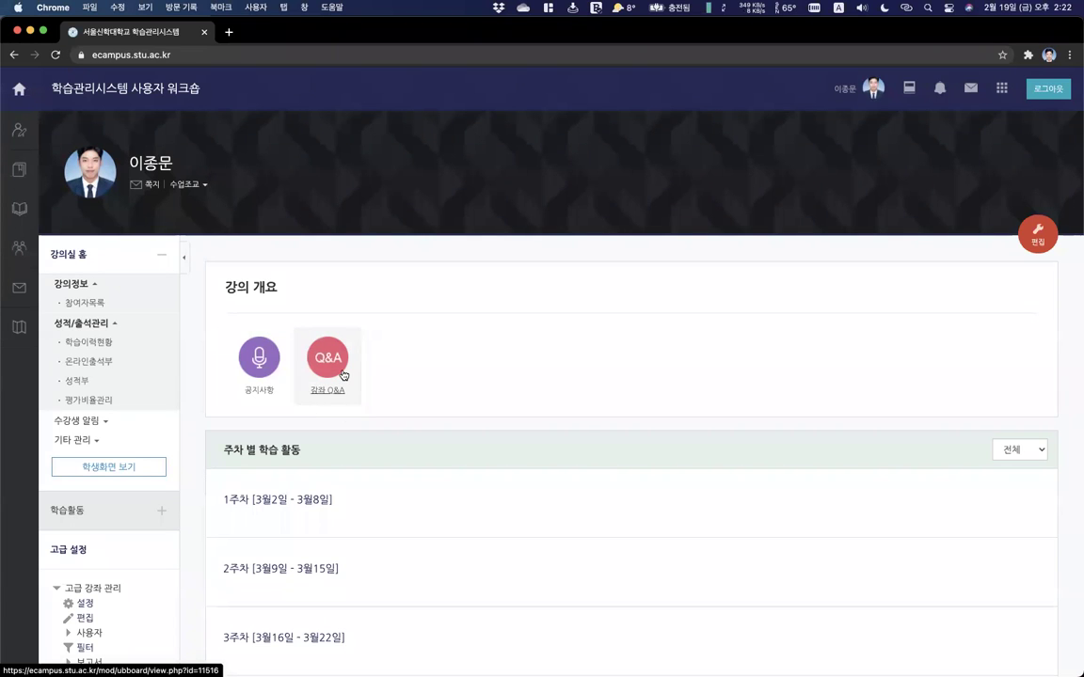
{"action": "left_click", "coordinate": [259, 369]}
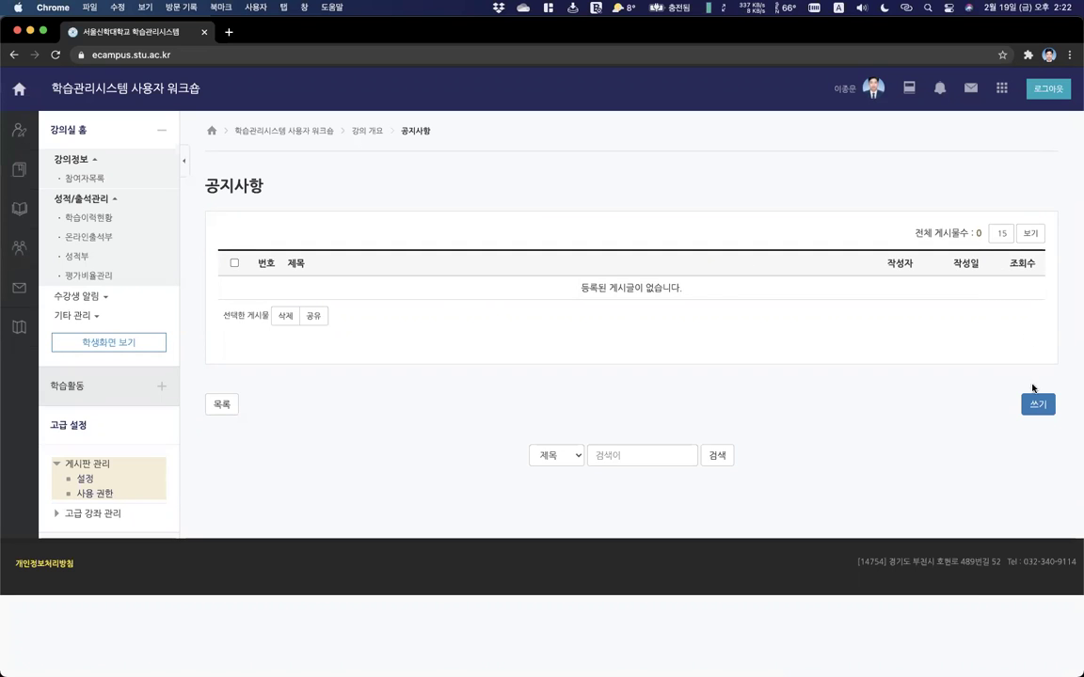
{"action": "left_click", "coordinate": [1037, 406]}
{"action": "left_click", "coordinate": [428, 234]}
{"action": "type", "text": "워크숍 일정 안내"}
Enter 2021.2.19 14:00 - 15:00 as the notice's content and save the post.
{"action": "left_click", "coordinate": [420, 338]}
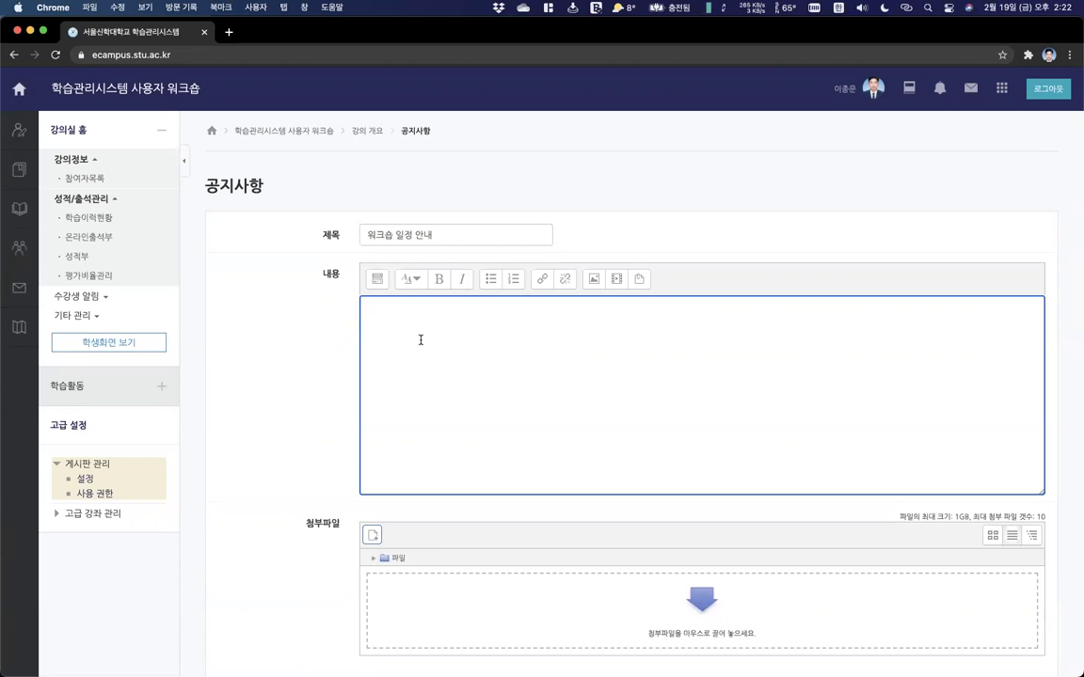
{"action": "type", "text": "2020 "}
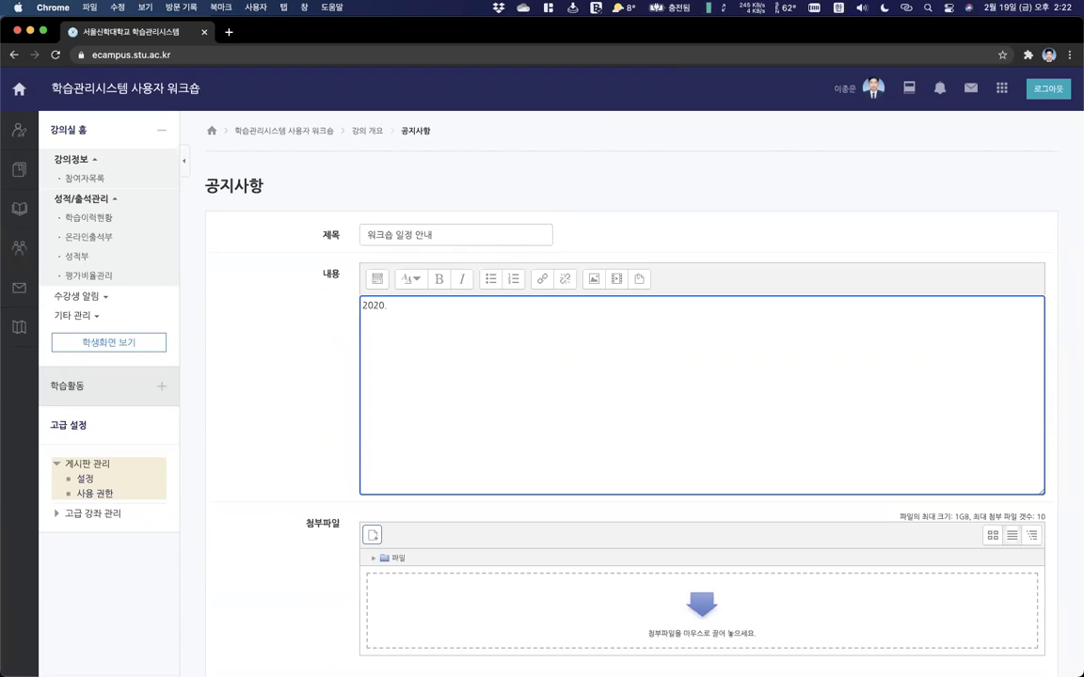
{"action": "type", "text": "1.2.19 14:00 - 15:00"}
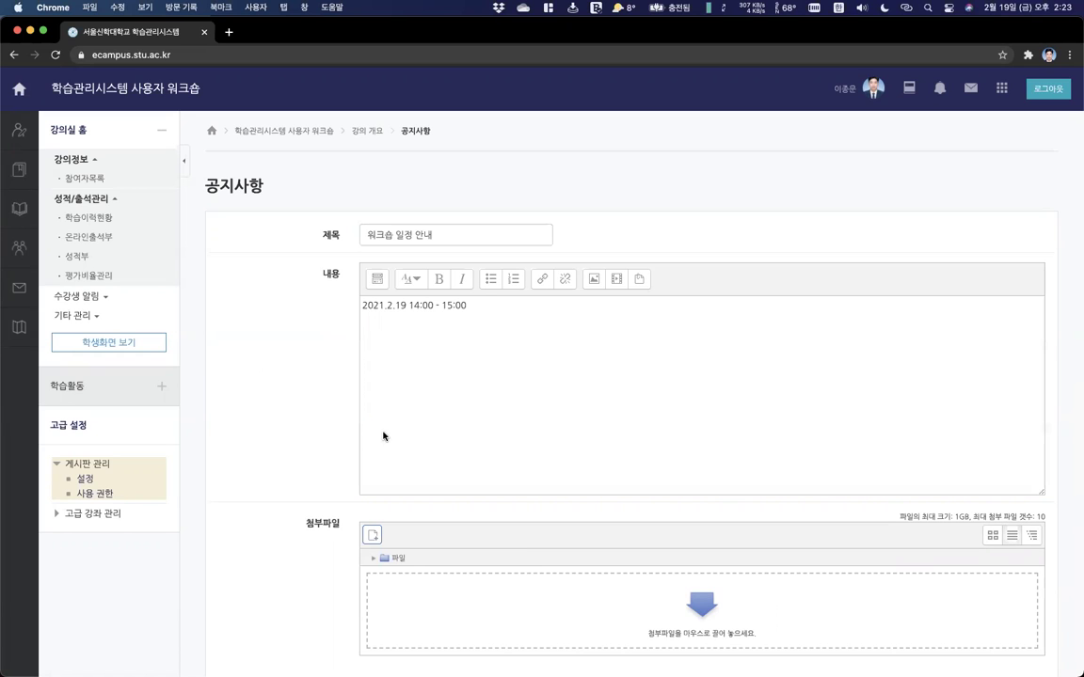
{"action": "scroll", "coordinate": [527, 470], "scroll_direction": "down", "scroll_amount": 3}
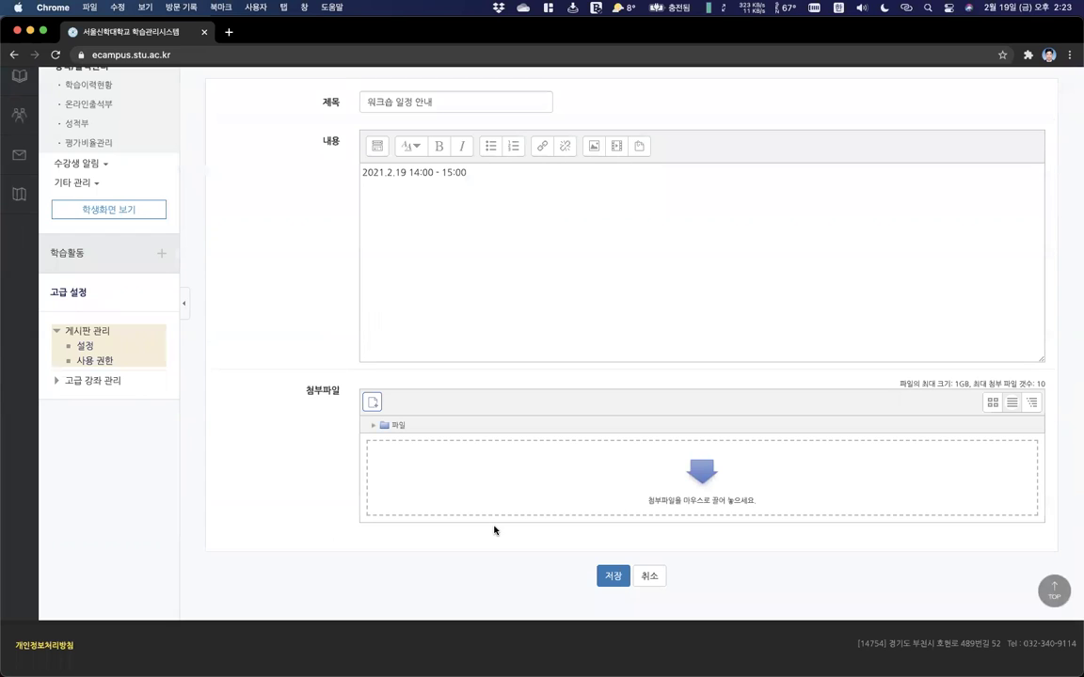
{"action": "left_click", "coordinate": [611, 578]}
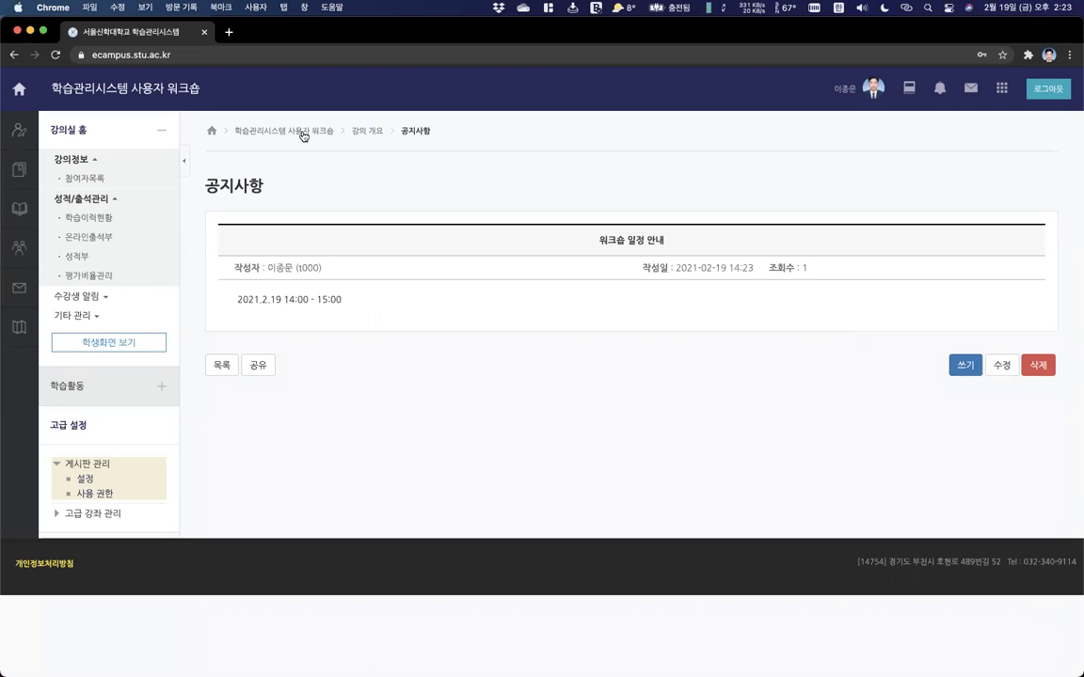
Check the new notice on the course page, the LMS home's notifications and the 진행 강좌 공지 list, and reopen the workshop course.
{"action": "left_click", "coordinate": [303, 136]}
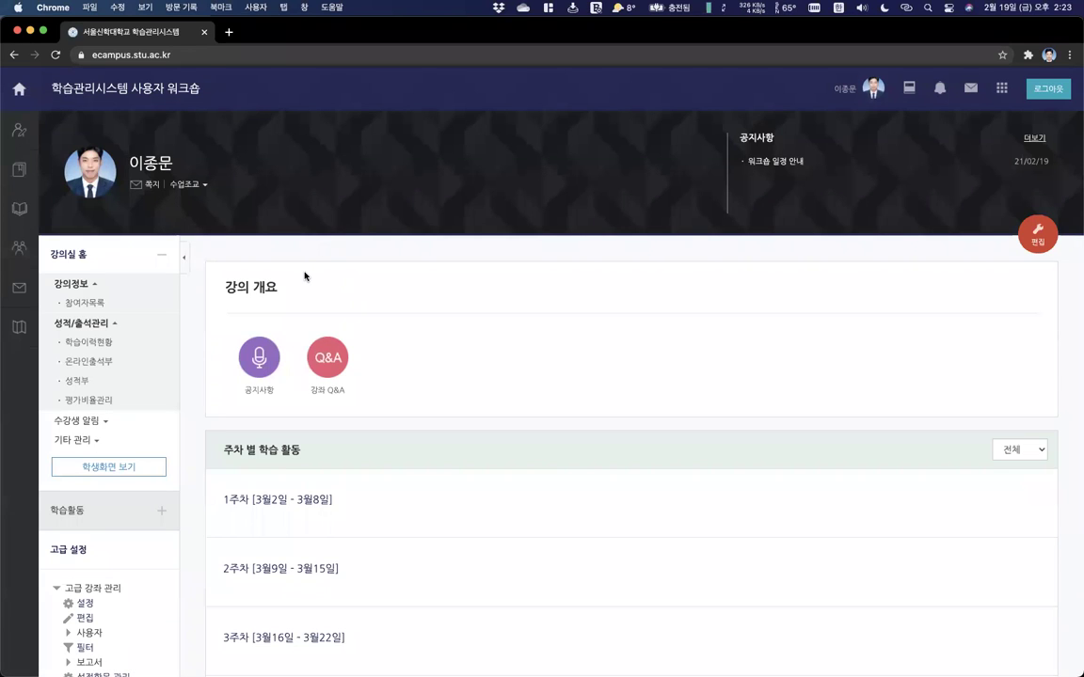
{"action": "left_click", "coordinate": [18, 95]}
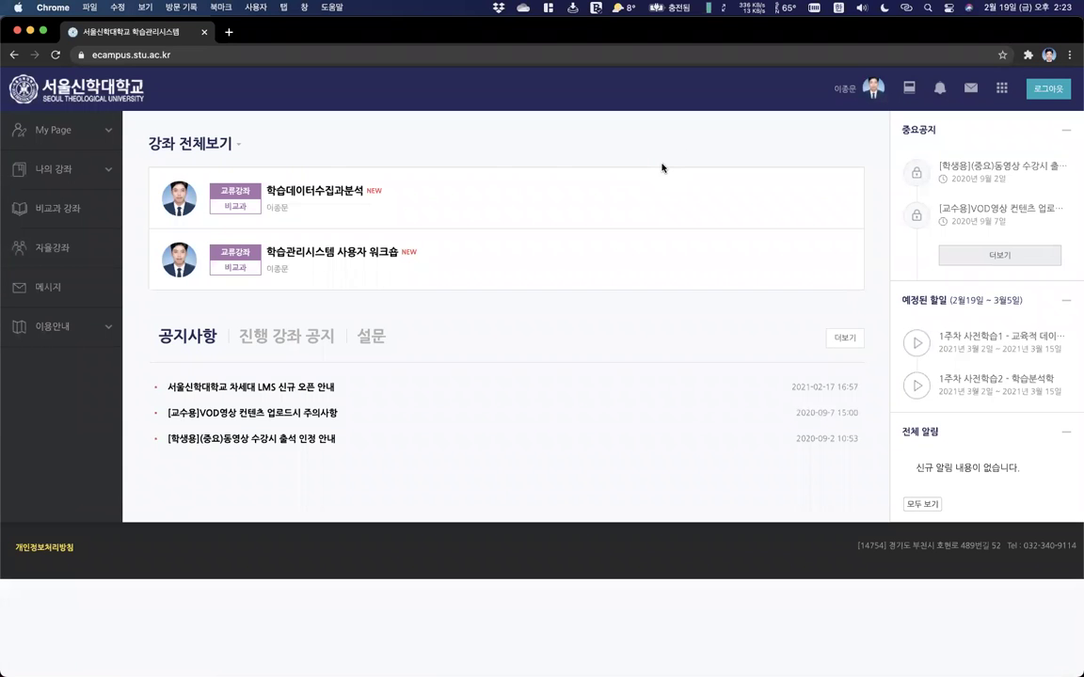
{"action": "left_click", "coordinate": [936, 91]}
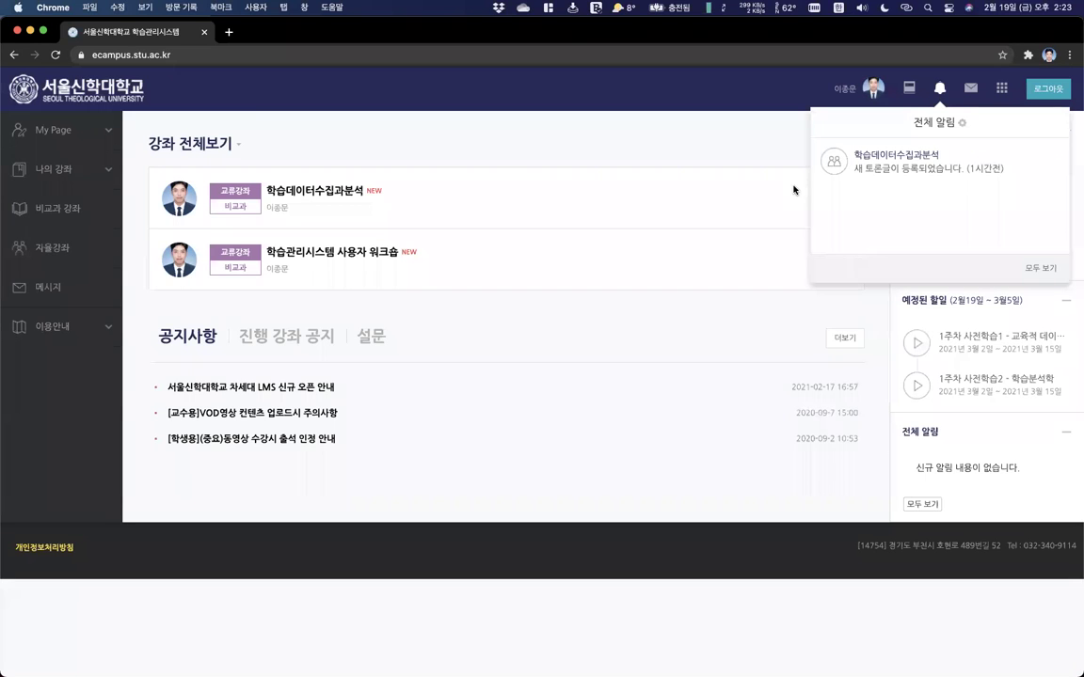
{"action": "left_click", "coordinate": [327, 299]}
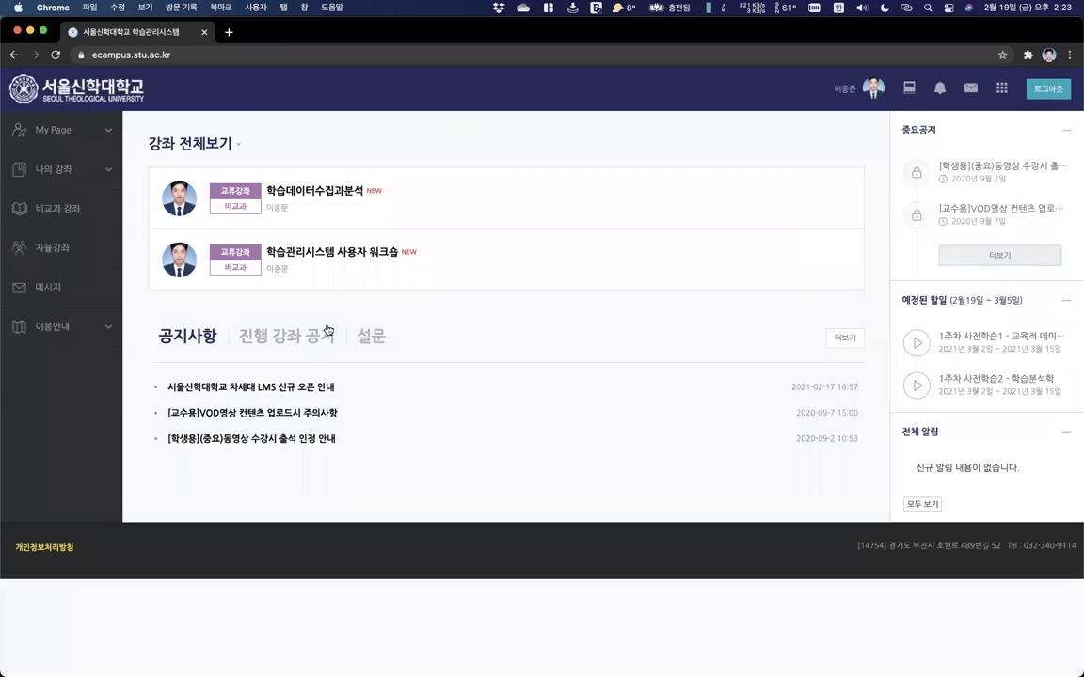
{"action": "left_click", "coordinate": [278, 338]}
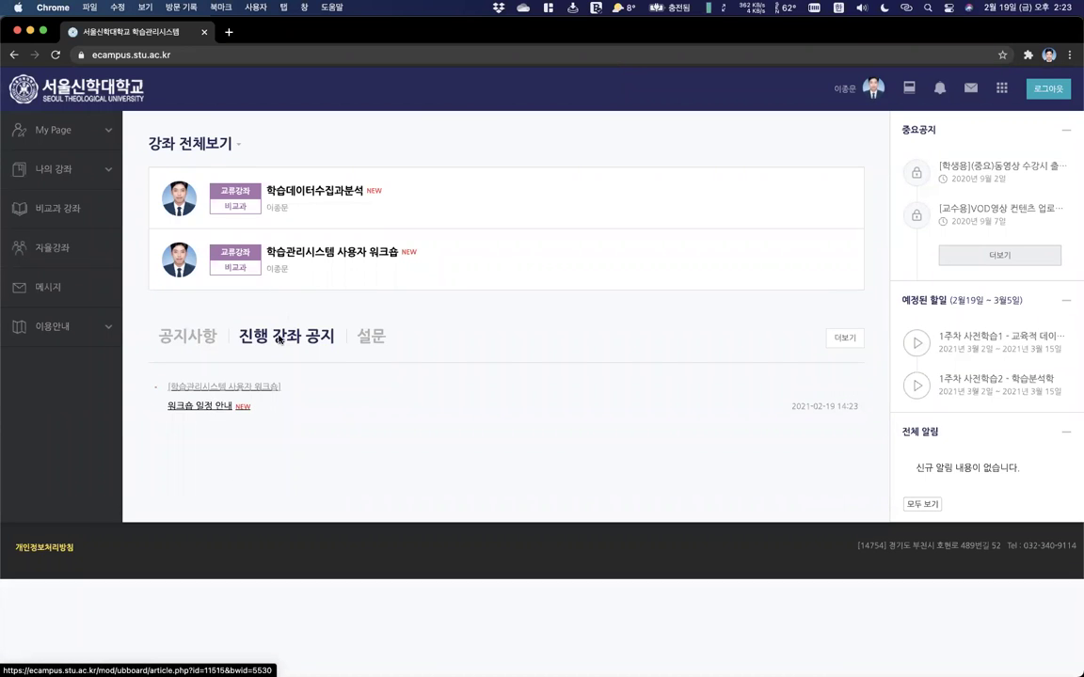
{"action": "left_click", "coordinate": [312, 254]}
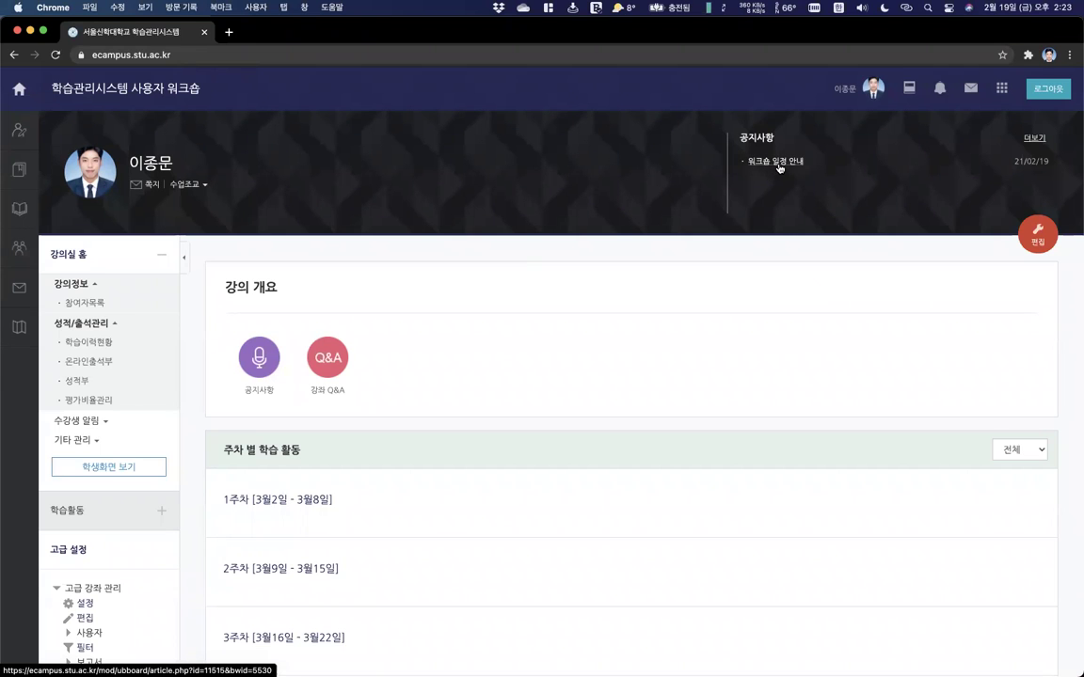
Switch to Keynote to view the 모바일을 이용한 학습자원 알림 slide, and return to the workshop course in Chrome.
{"action": "key", "text": "ctrl+Up"}
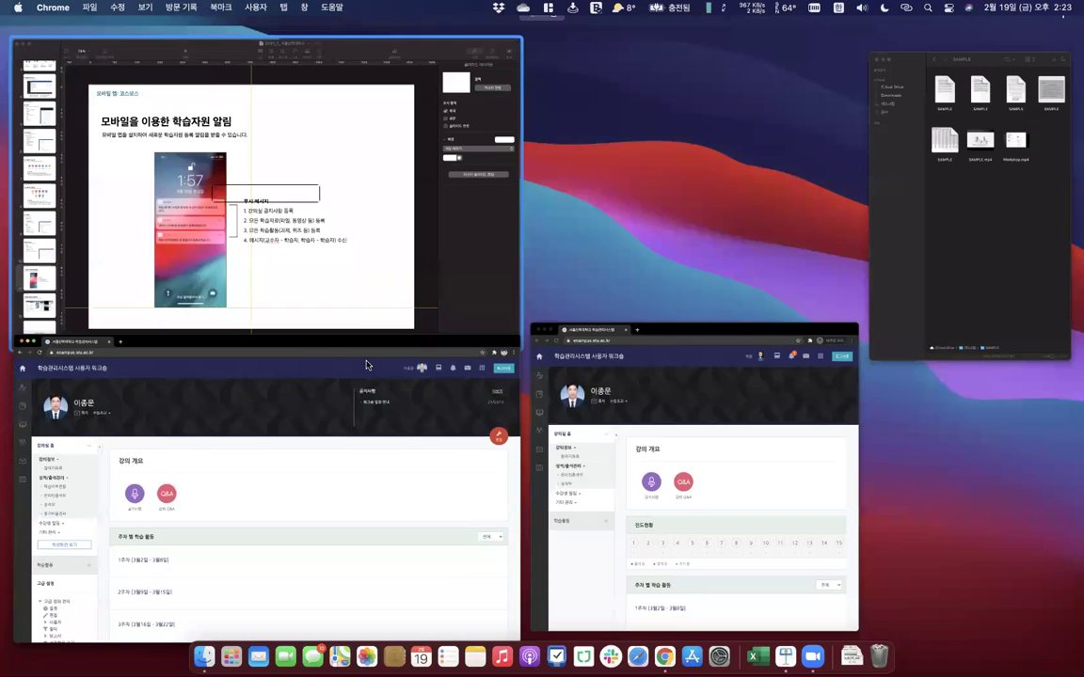
{"action": "left_click", "coordinate": [405, 268]}
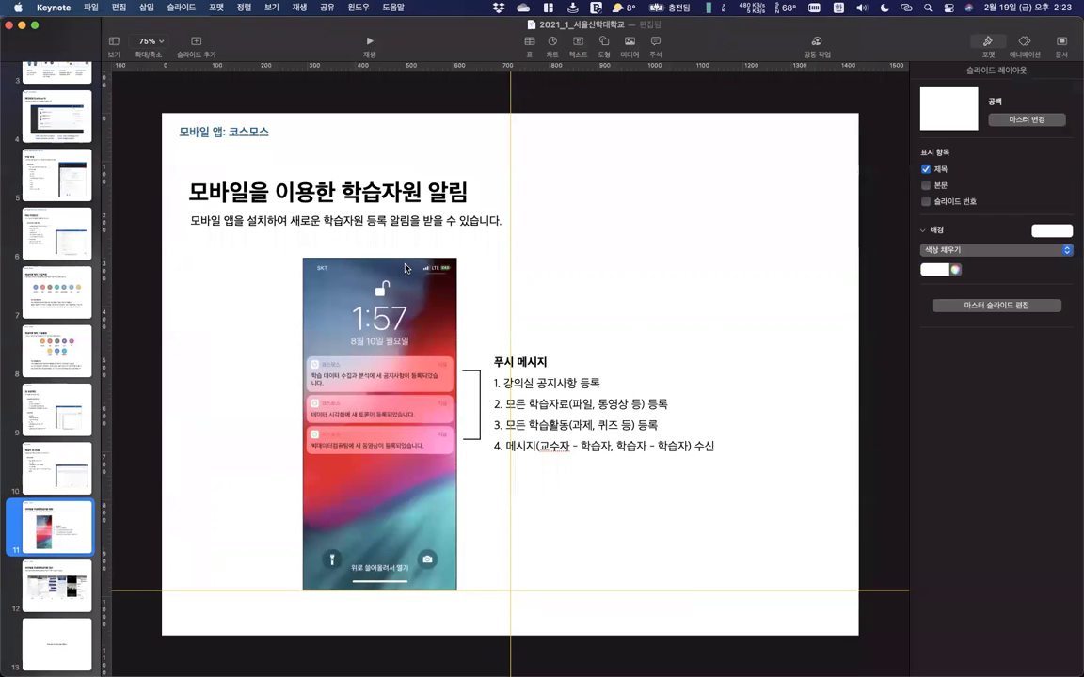
{"action": "key", "text": "ctrl+Up"}
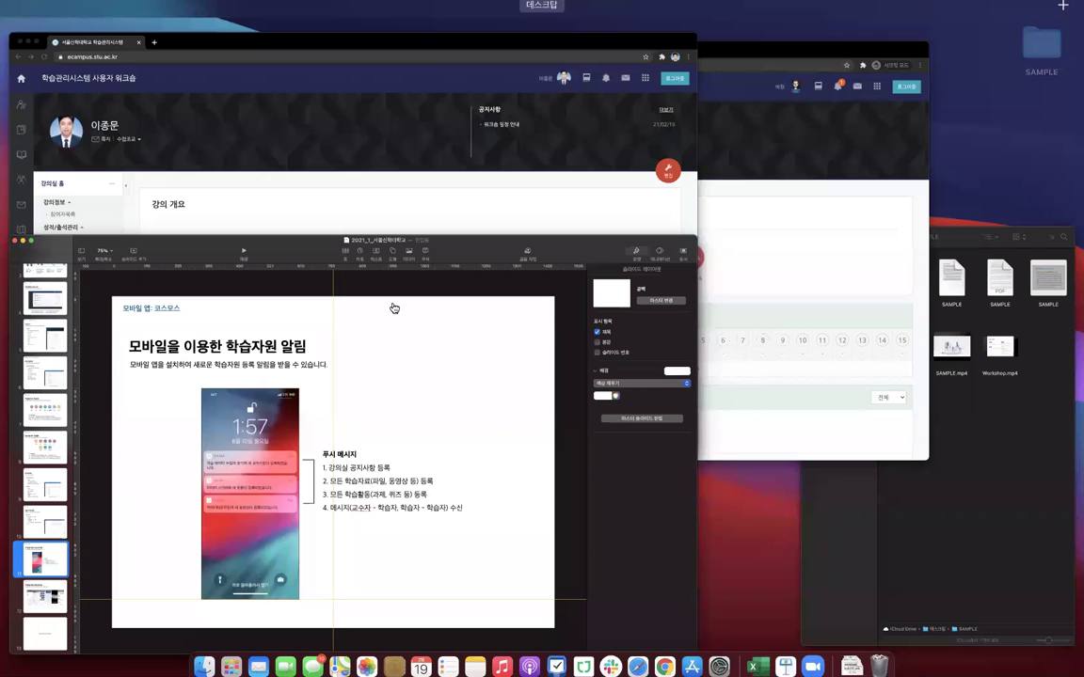
{"action": "left_click", "coordinate": [267, 367]}
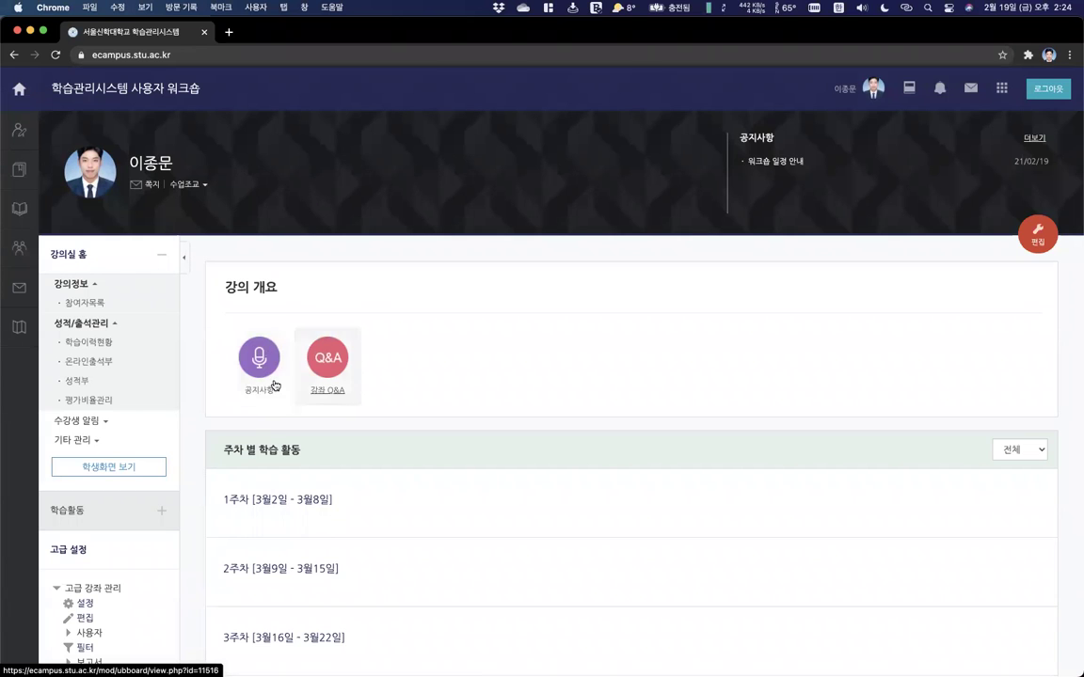
Open the 메시지 보내기 form under 수강생 알림 and look over the list of recipients.
{"action": "left_click", "coordinate": [79, 420]}
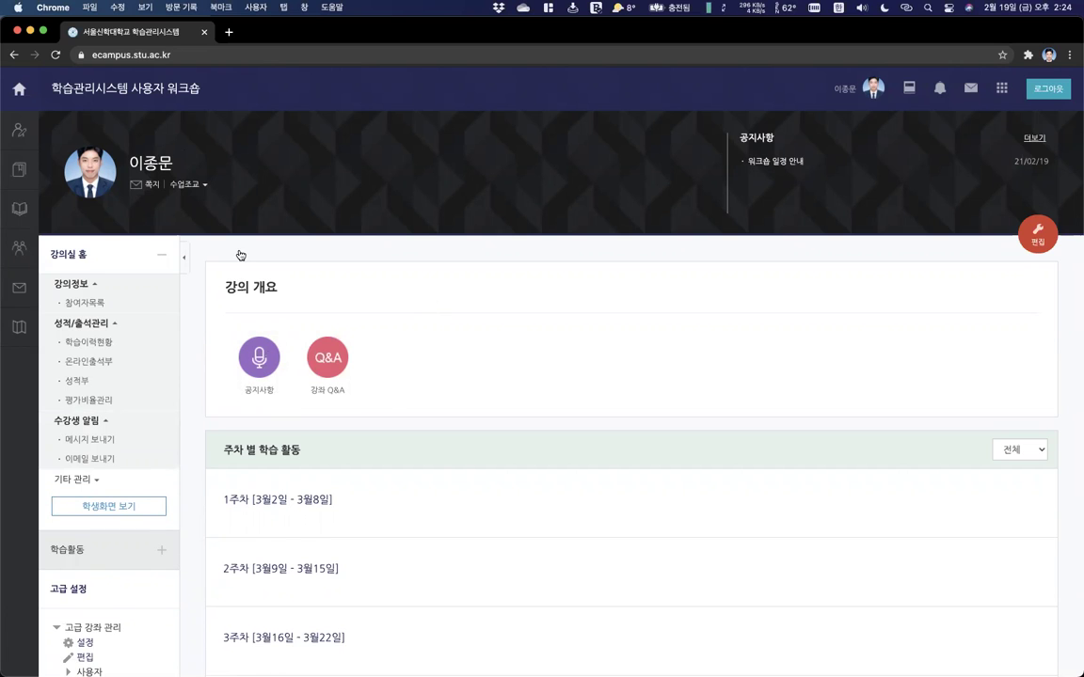
{"action": "scroll", "coordinate": [239, 254], "scroll_direction": "down", "scroll_amount": 3}
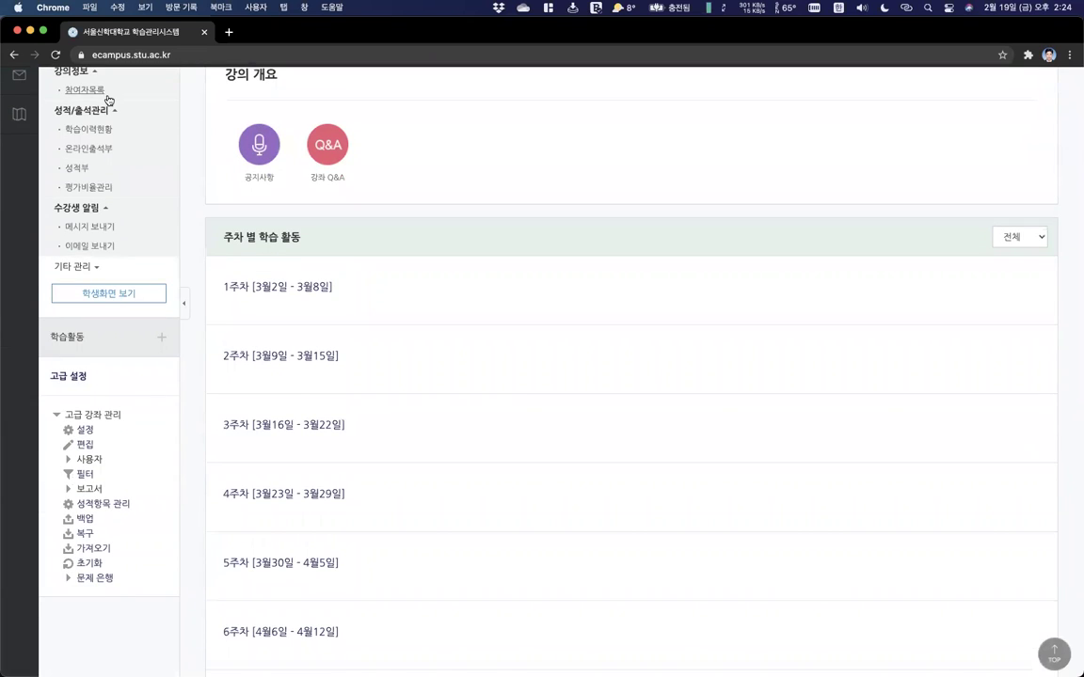
{"action": "left_click", "coordinate": [101, 230]}
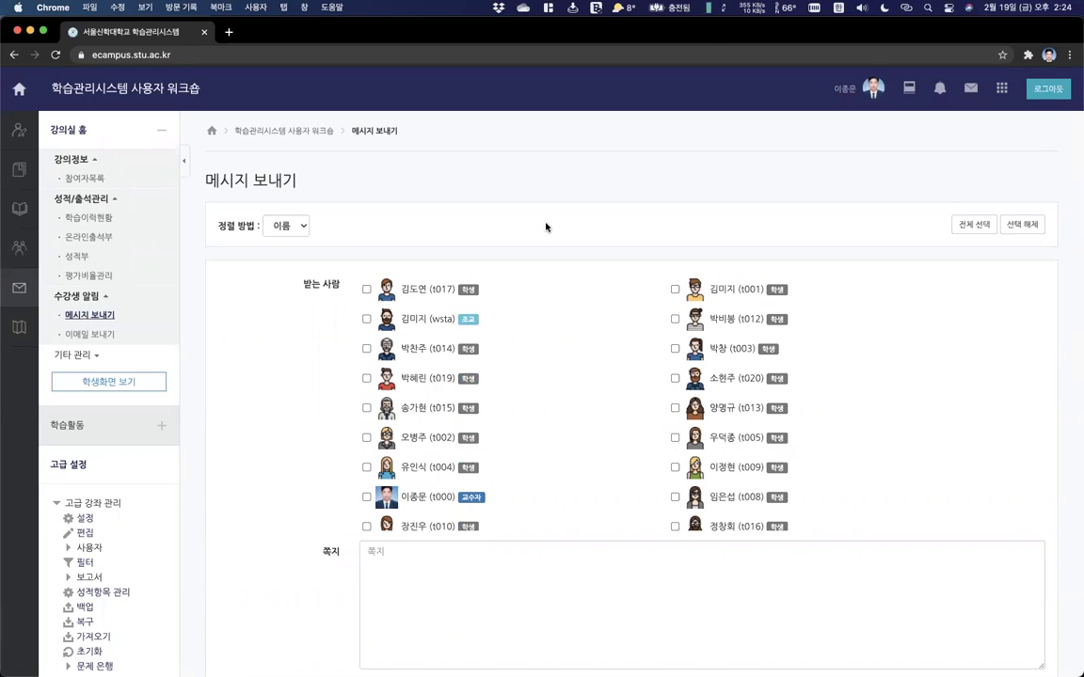
{"action": "scroll", "coordinate": [856, 278], "scroll_direction": "down", "scroll_amount": 1}
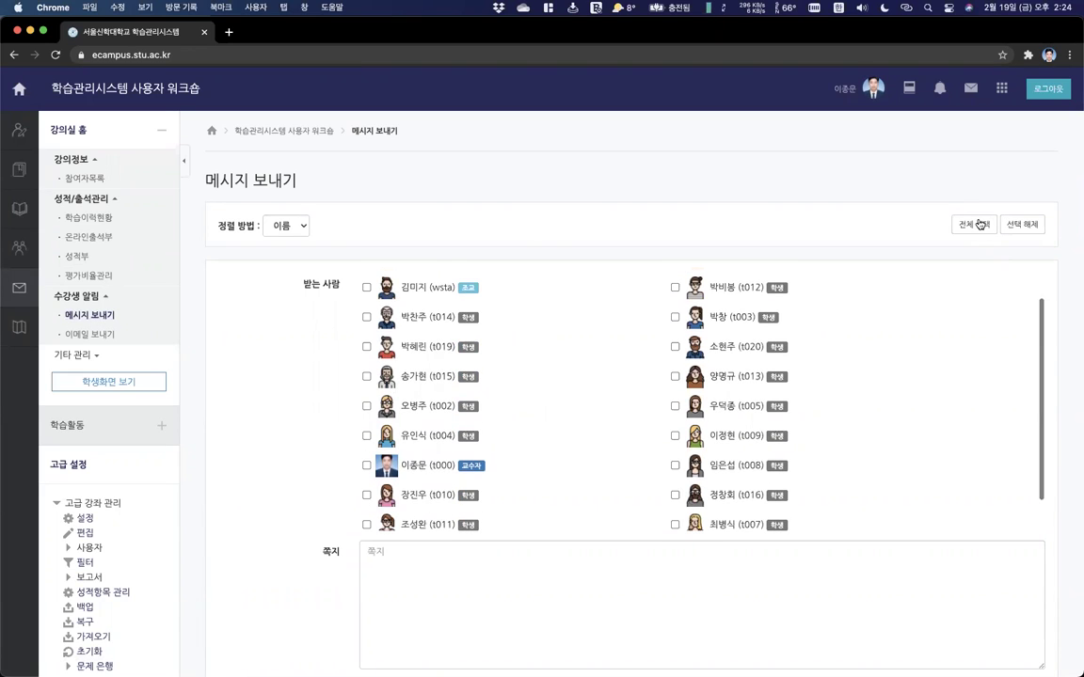
Select all recipients of the message and clear the whole selection again.
{"action": "left_click", "coordinate": [974, 224]}
{"action": "left_click", "coordinate": [1021, 224]}
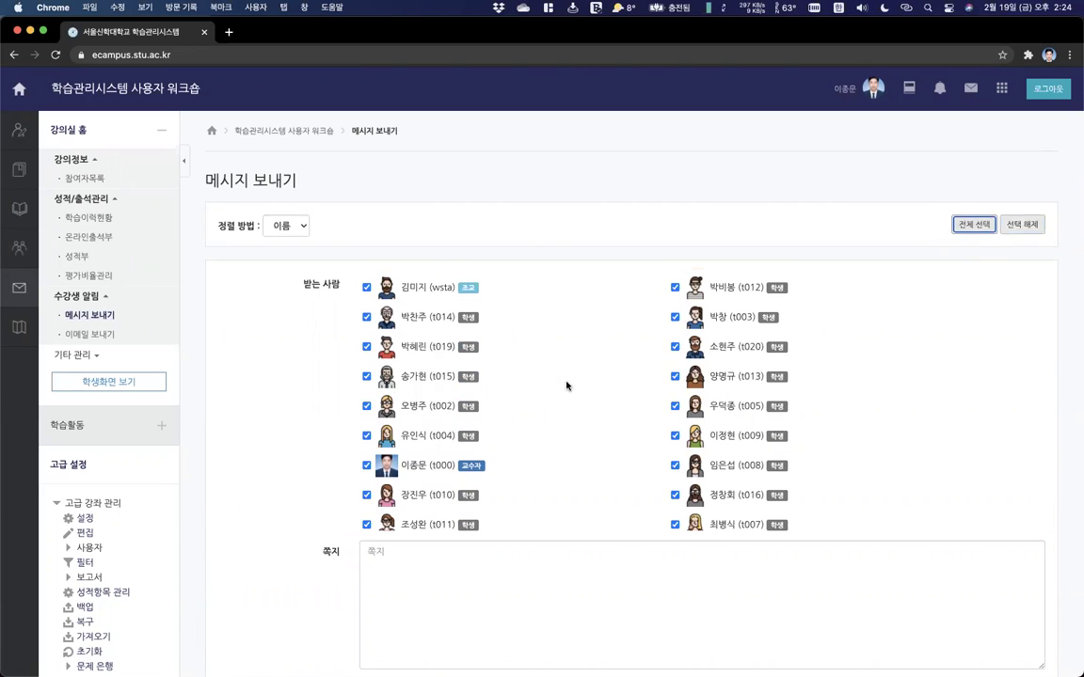
{"action": "scroll", "coordinate": [566, 385], "scroll_direction": "down", "scroll_amount": 1}
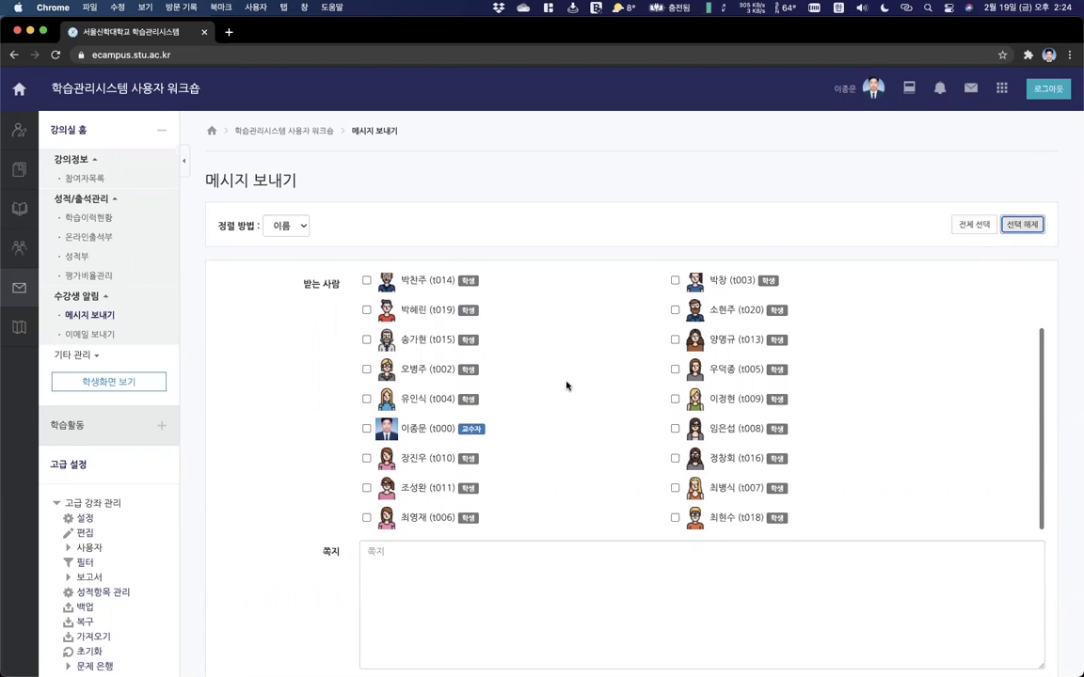
{"action": "scroll", "coordinate": [566, 384], "scroll_direction": "down", "scroll_amount": 2}
{"action": "scroll", "coordinate": [659, 310], "scroll_direction": "up", "scroll_amount": 2}
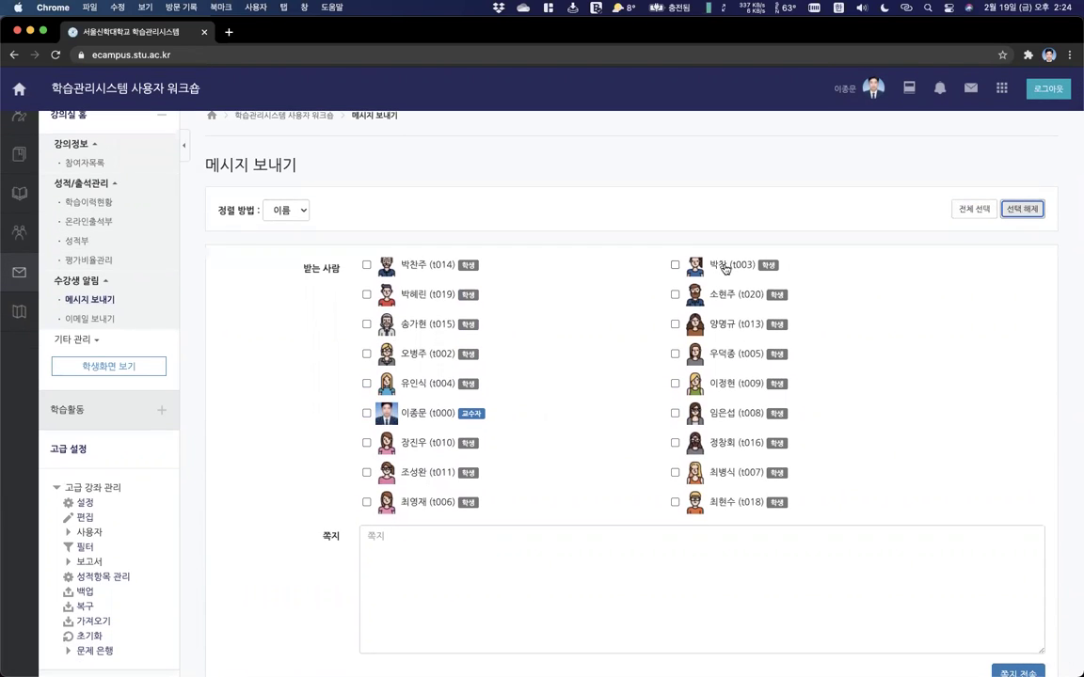
Send a single student the message 이번 워크숍에서 발표를 진행할 수 있습니까?
{"action": "left_click", "coordinate": [725, 268]}
{"action": "scroll", "coordinate": [431, 505], "scroll_direction": "down", "scroll_amount": 3}
{"action": "left_click", "coordinate": [369, 427]}
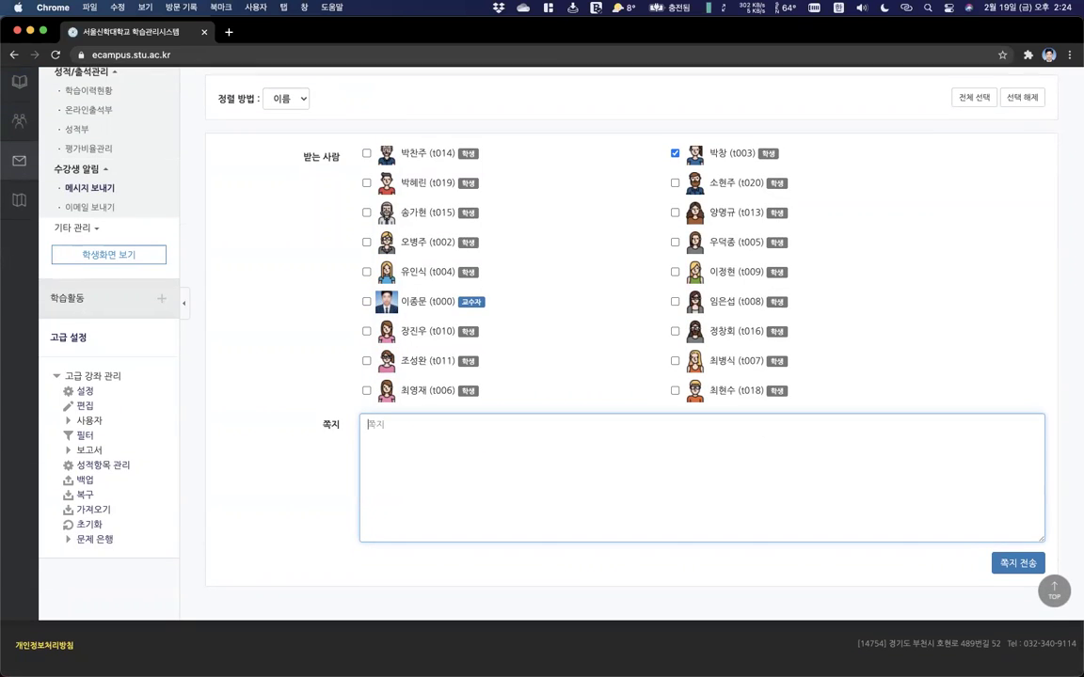
{"action": "type", "text": "이번 워크숍에서 발표를 진행할 수 이"}
{"action": "type", "text": "습니까?"}
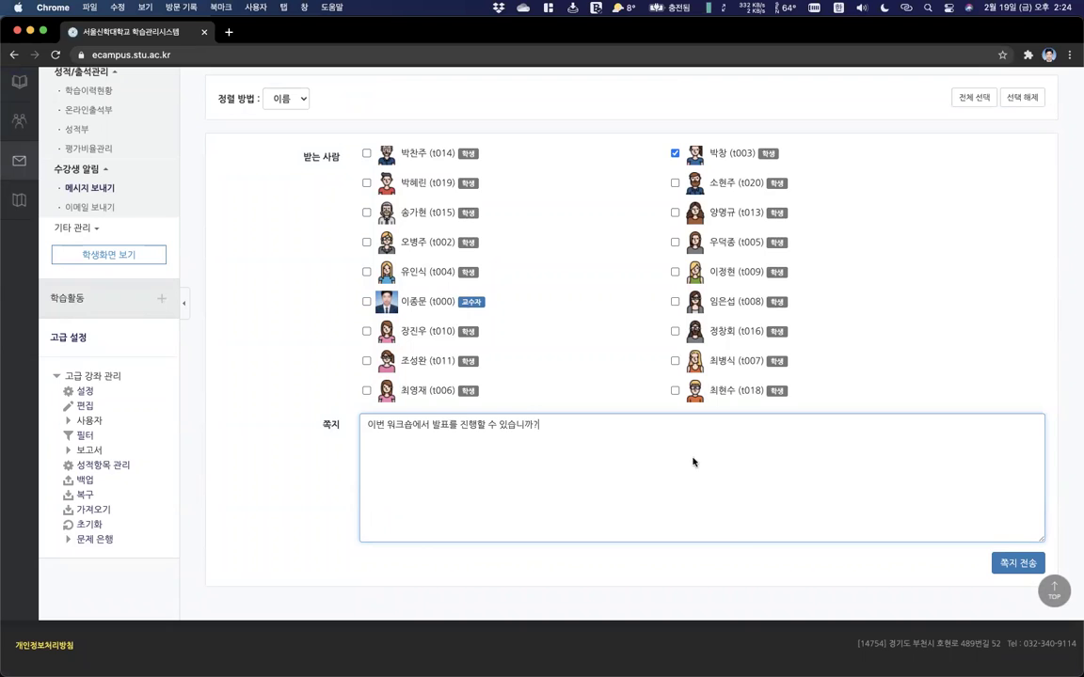
{"action": "left_click", "coordinate": [1009, 567]}
{"action": "left_click", "coordinate": [662, 131]}
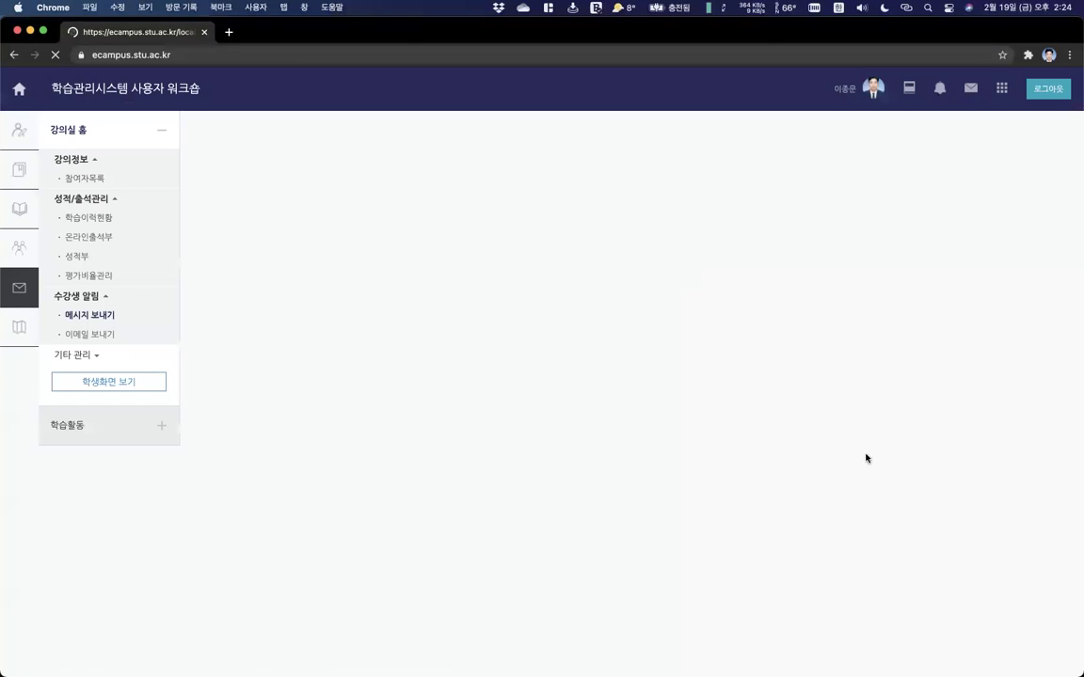
Examine the recipient, subject, body and attachment fields of the 이메일 보내기 form, and return to the workshop course page.
{"action": "left_click", "coordinate": [110, 337]}
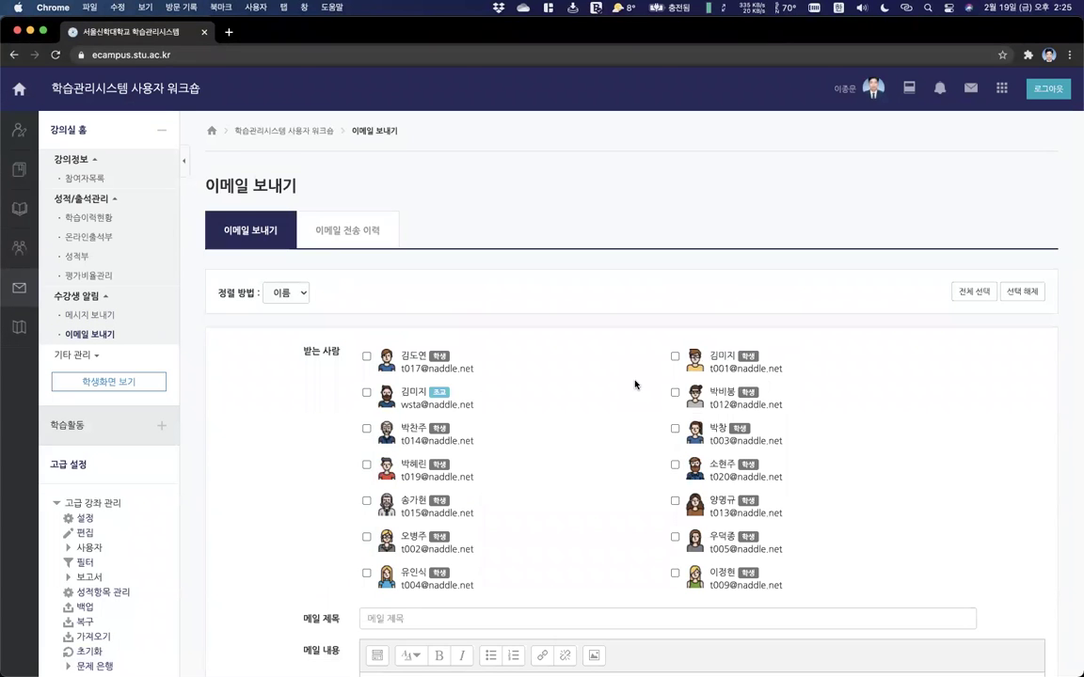
{"action": "scroll", "coordinate": [612, 405], "scroll_direction": "down", "scroll_amount": 4}
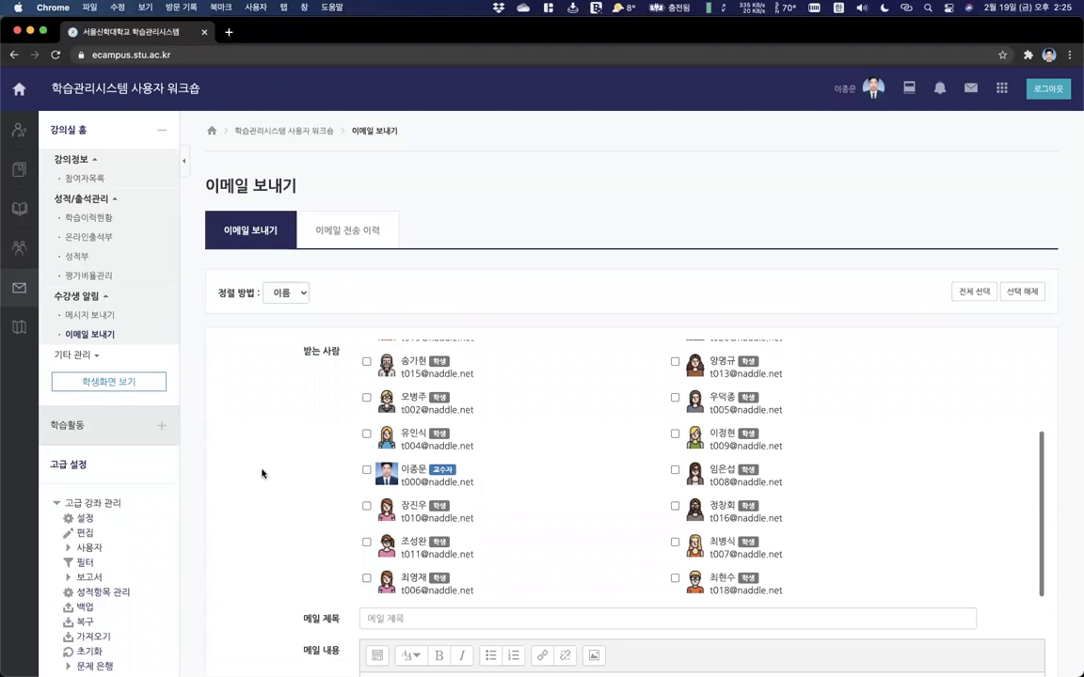
{"action": "scroll", "coordinate": [262, 471], "scroll_direction": "down", "scroll_amount": 3}
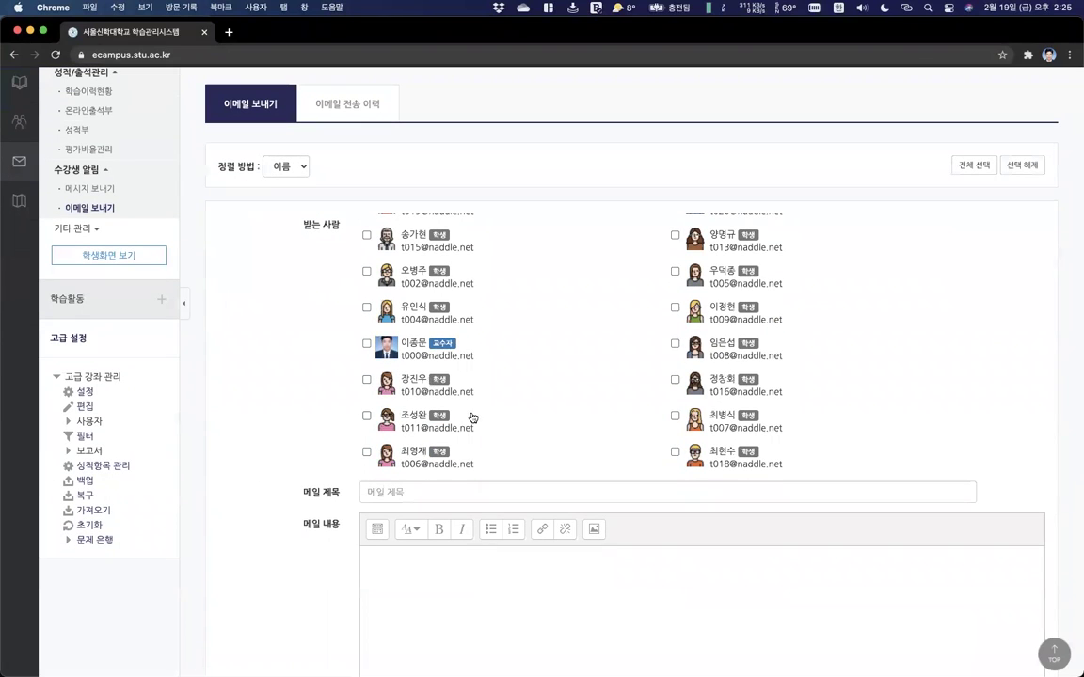
{"action": "scroll", "coordinate": [442, 357], "scroll_direction": "down", "scroll_amount": 5}
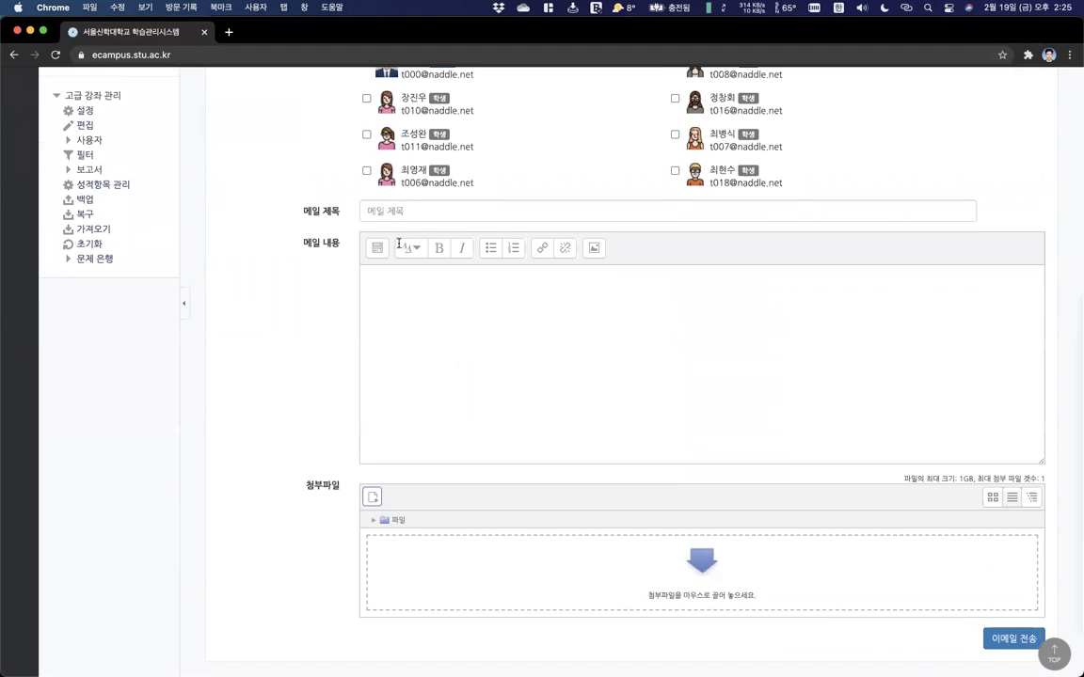
{"action": "scroll", "coordinate": [545, 490], "scroll_direction": "down", "scroll_amount": 2}
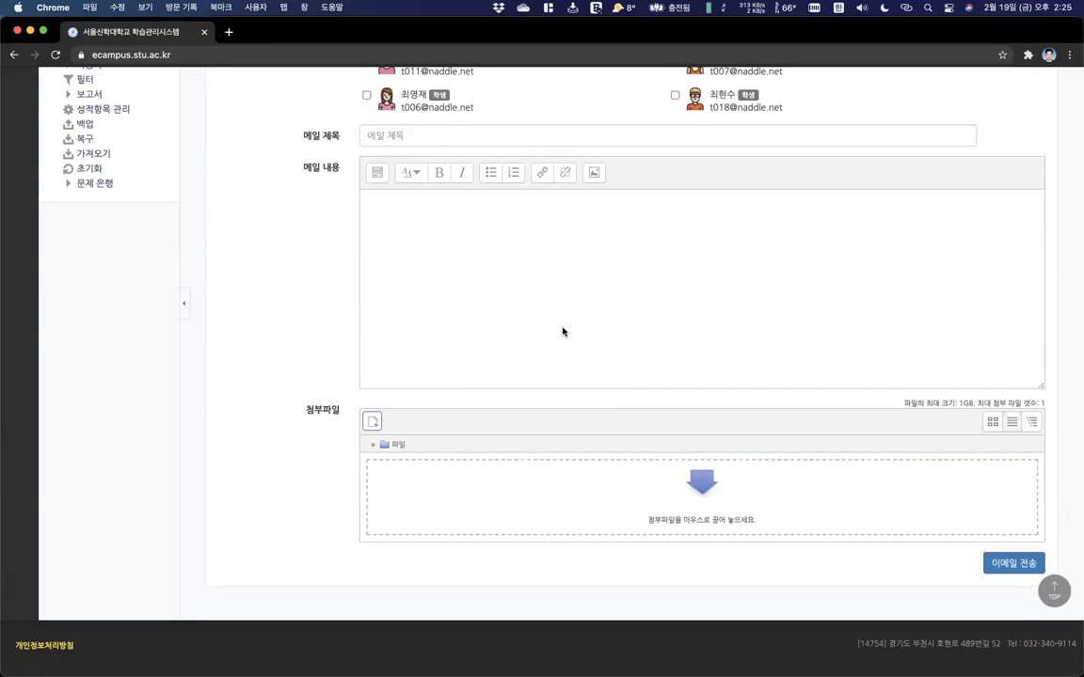
{"action": "scroll", "coordinate": [283, 133], "scroll_direction": "up", "scroll_amount": 10}
{"action": "left_click", "coordinate": [284, 133]}
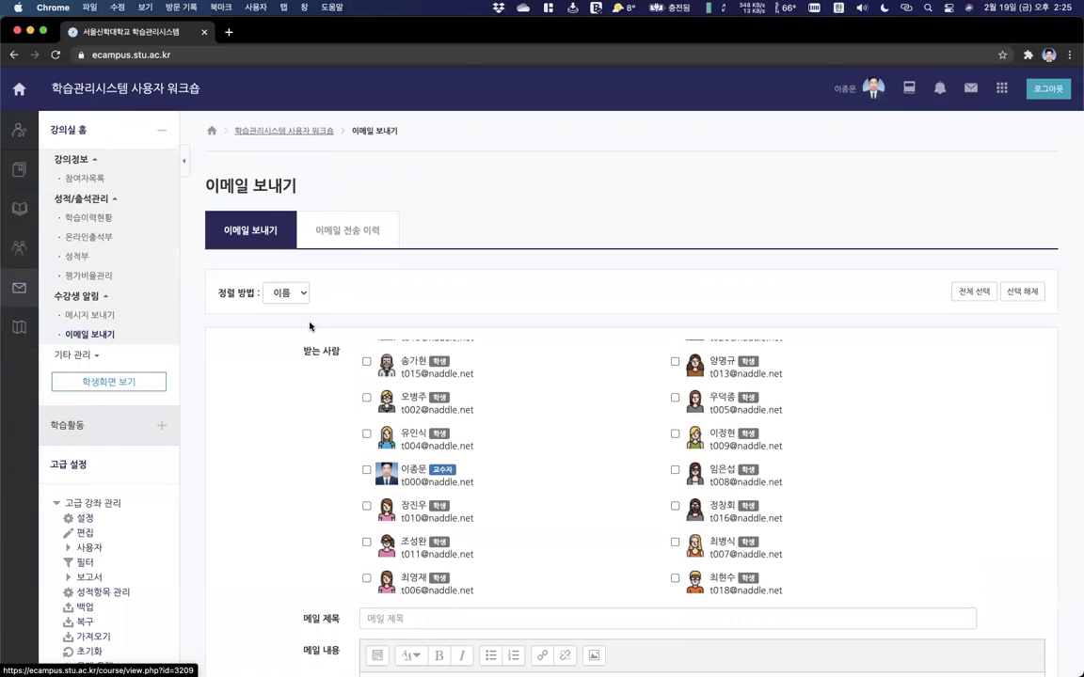
{"action": "scroll", "coordinate": [431, 320], "scroll_direction": "down", "scroll_amount": 1}
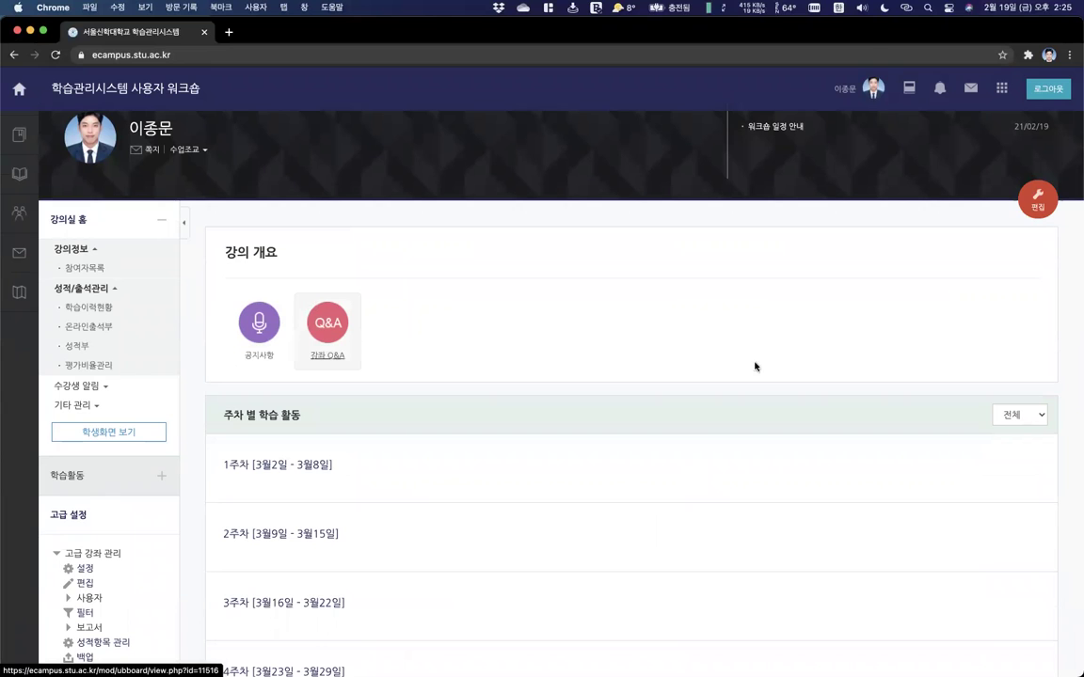
{"action": "scroll", "coordinate": [682, 329], "scroll_direction": "up", "scroll_amount": 1}
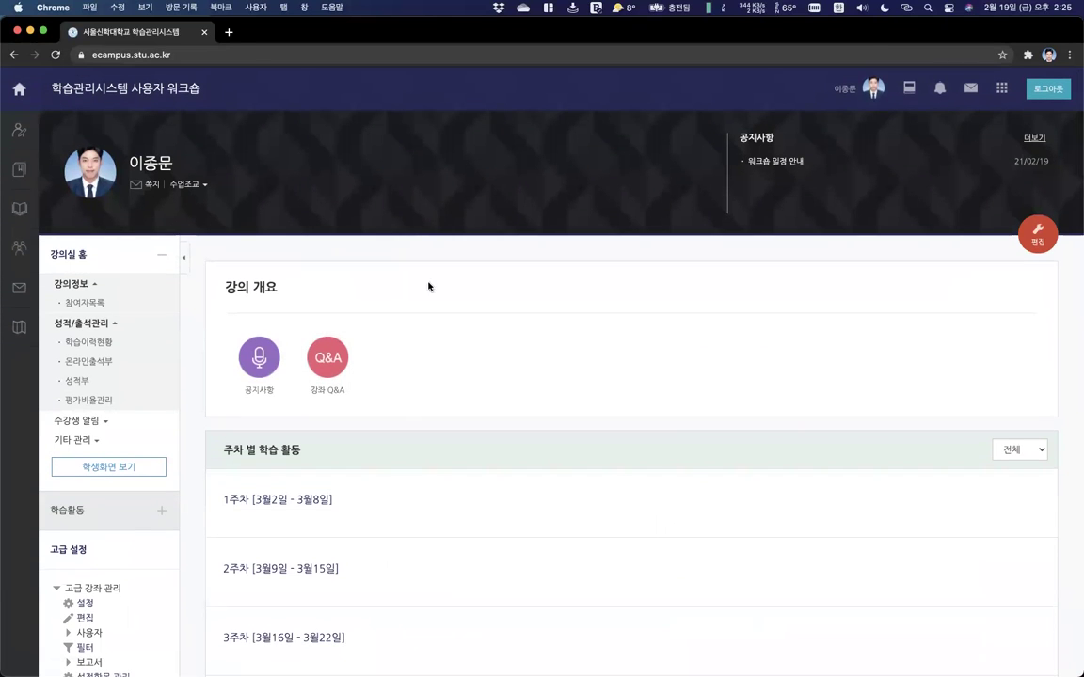
Look over the workshop course page's weekly sections, the 공지사항 board and the 수강생 알림 options.
{"action": "scroll", "coordinate": [418, 319], "scroll_direction": "down", "scroll_amount": 7}
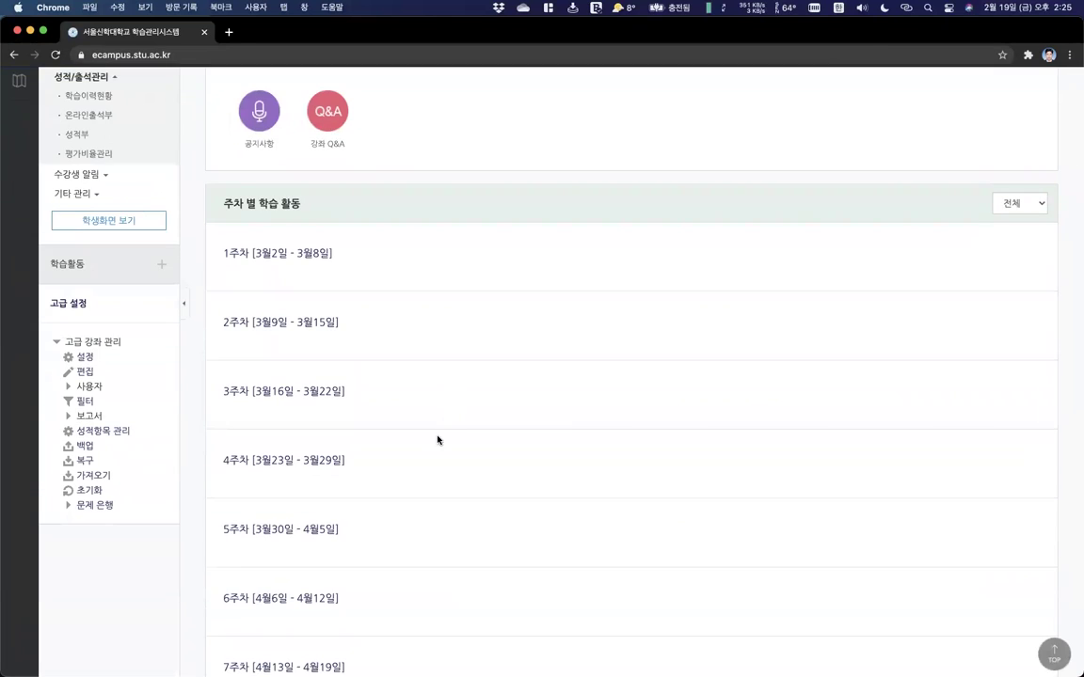
{"action": "scroll", "coordinate": [436, 439], "scroll_direction": "down", "scroll_amount": 7}
{"action": "scroll", "coordinate": [436, 439], "scroll_direction": "up", "scroll_amount": 10}
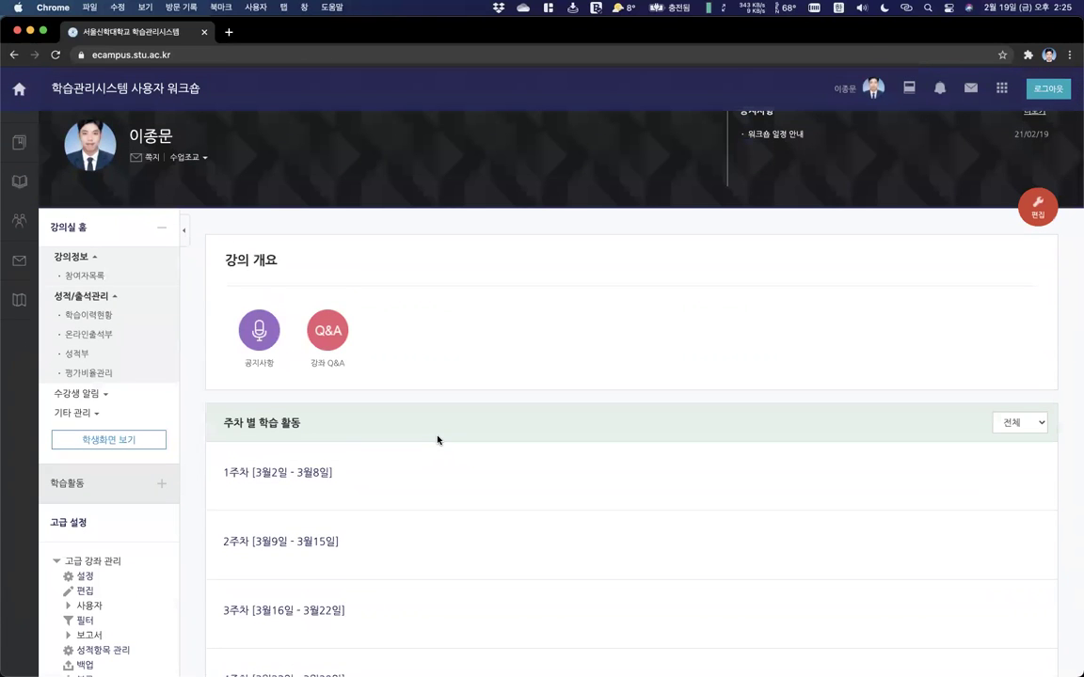
{"action": "scroll", "coordinate": [450, 321], "scroll_direction": "up", "scroll_amount": 1}
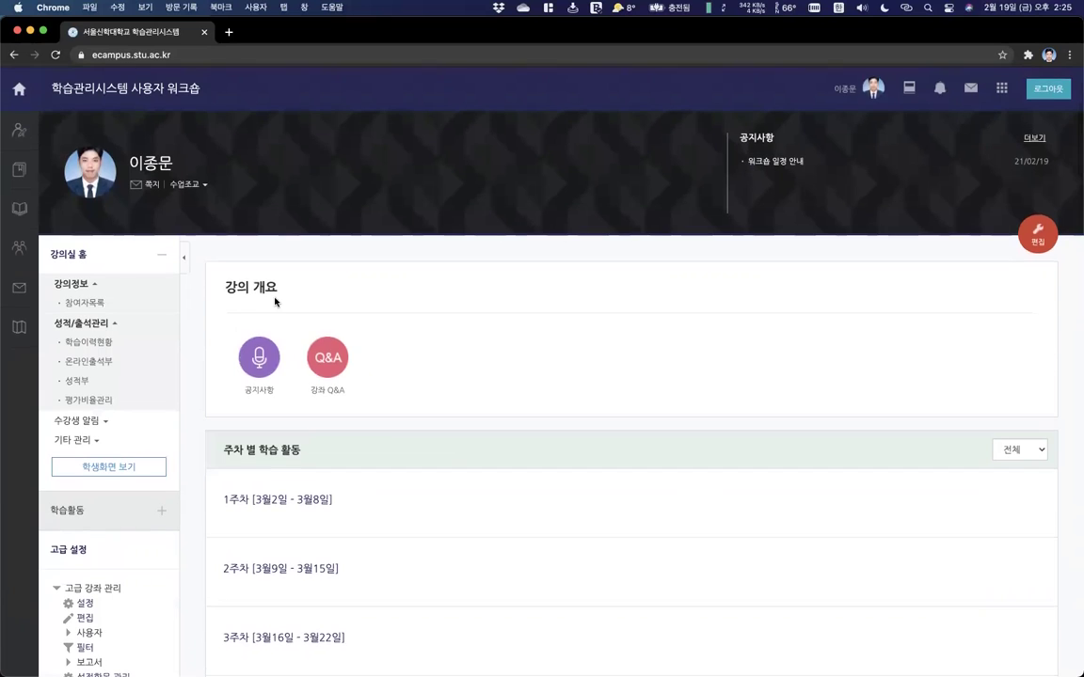
{"action": "left_click", "coordinate": [258, 357]}
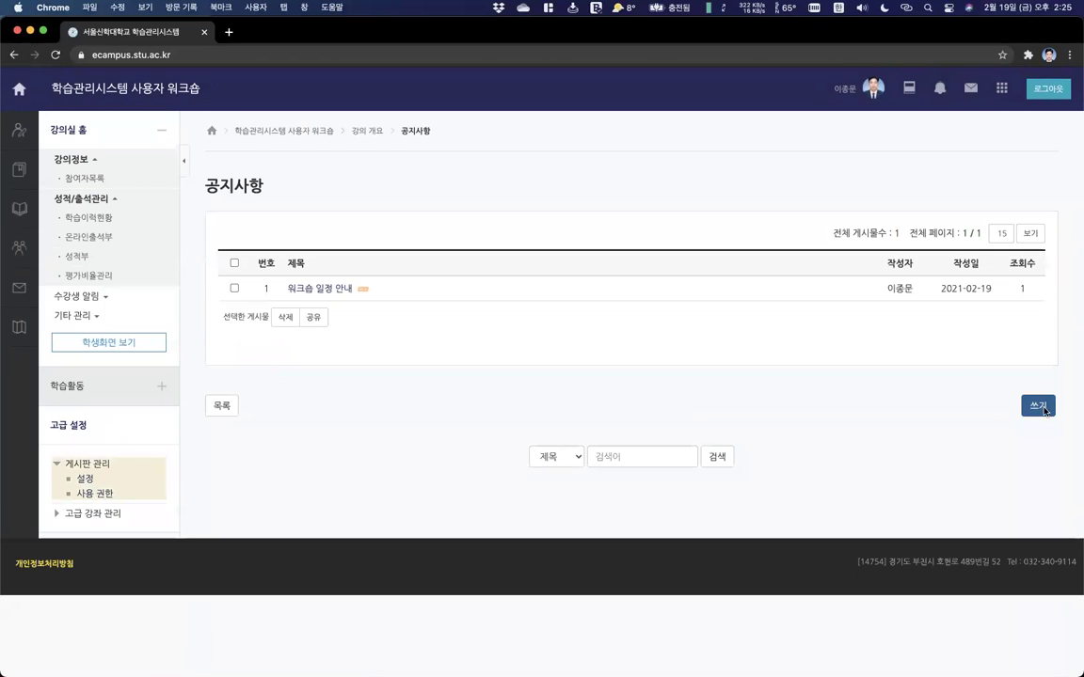
{"action": "scroll", "coordinate": [711, 334], "scroll_direction": "left", "scroll_amount": 5}
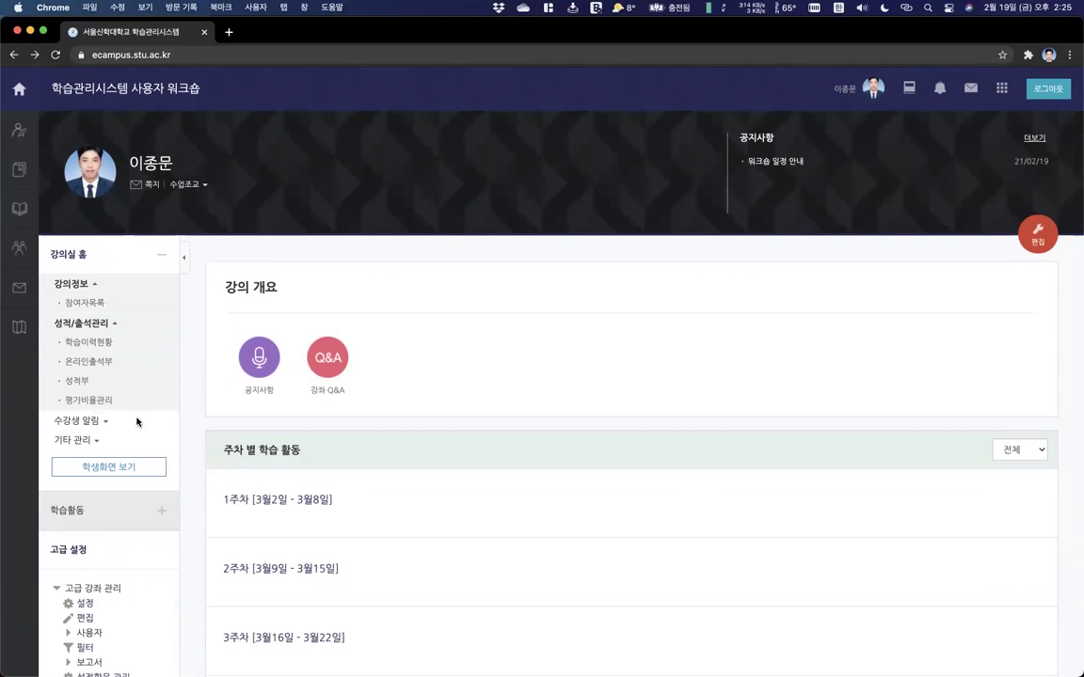
{"action": "left_click", "coordinate": [93, 421]}
{"action": "scroll", "coordinate": [92, 423], "scroll_direction": "down", "scroll_amount": 1}
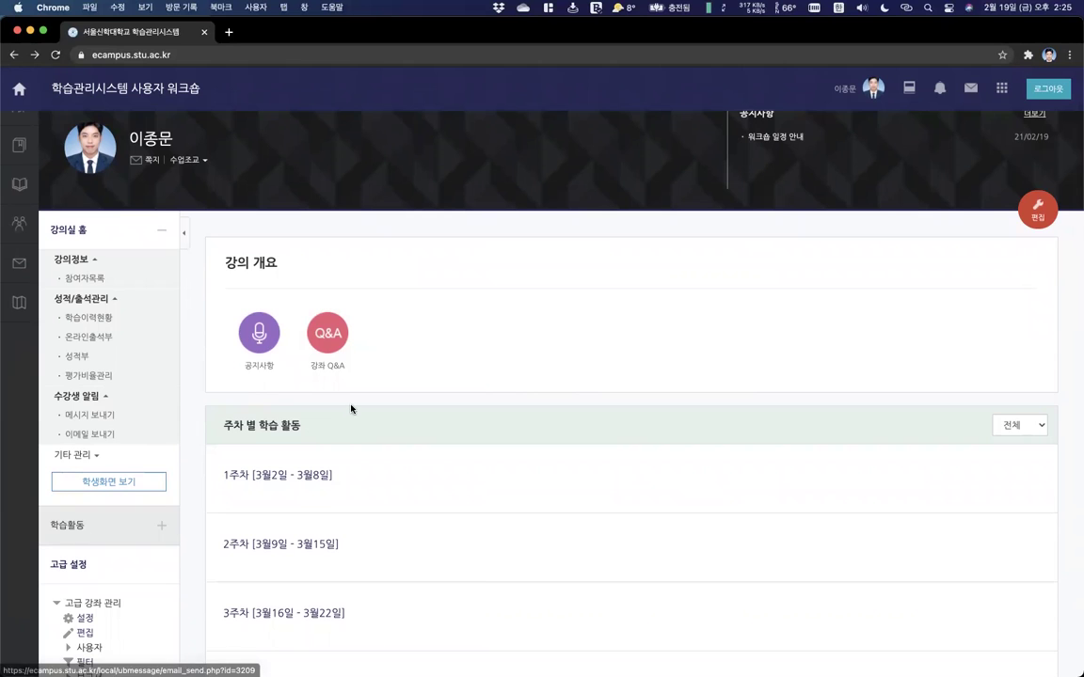
{"action": "scroll", "coordinate": [555, 354], "scroll_direction": "up", "scroll_amount": 1}
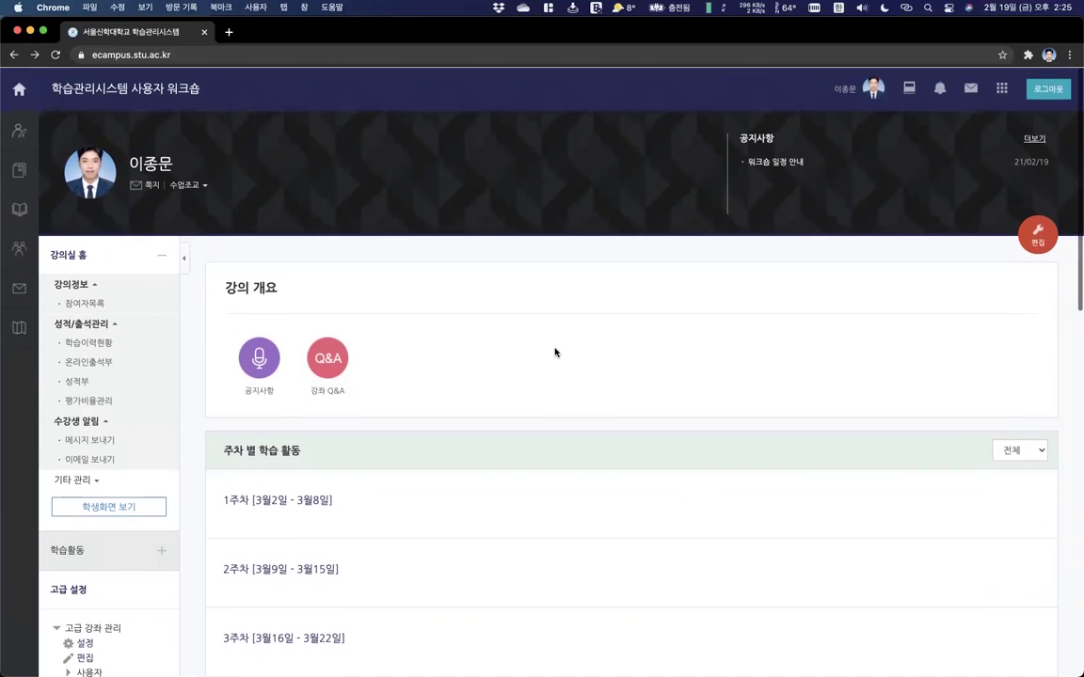
Turn on editing mode for the workshop course page.
{"action": "left_click", "coordinate": [1038, 235]}
{"action": "left_click", "coordinate": [1039, 237]}
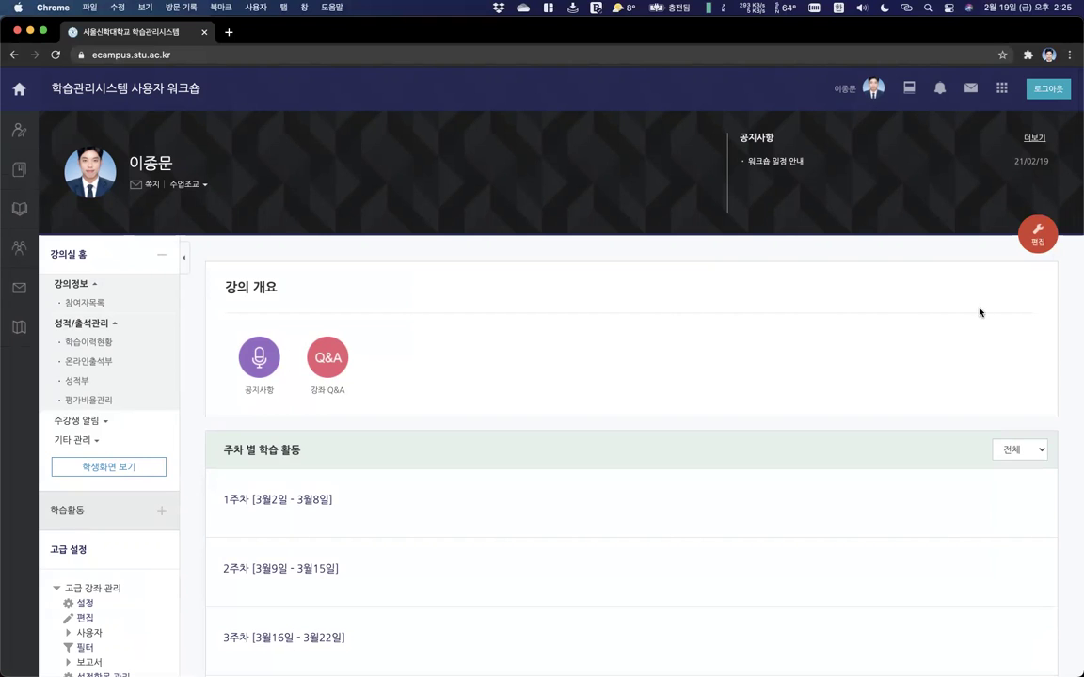
{"action": "left_click", "coordinate": [1037, 235]}
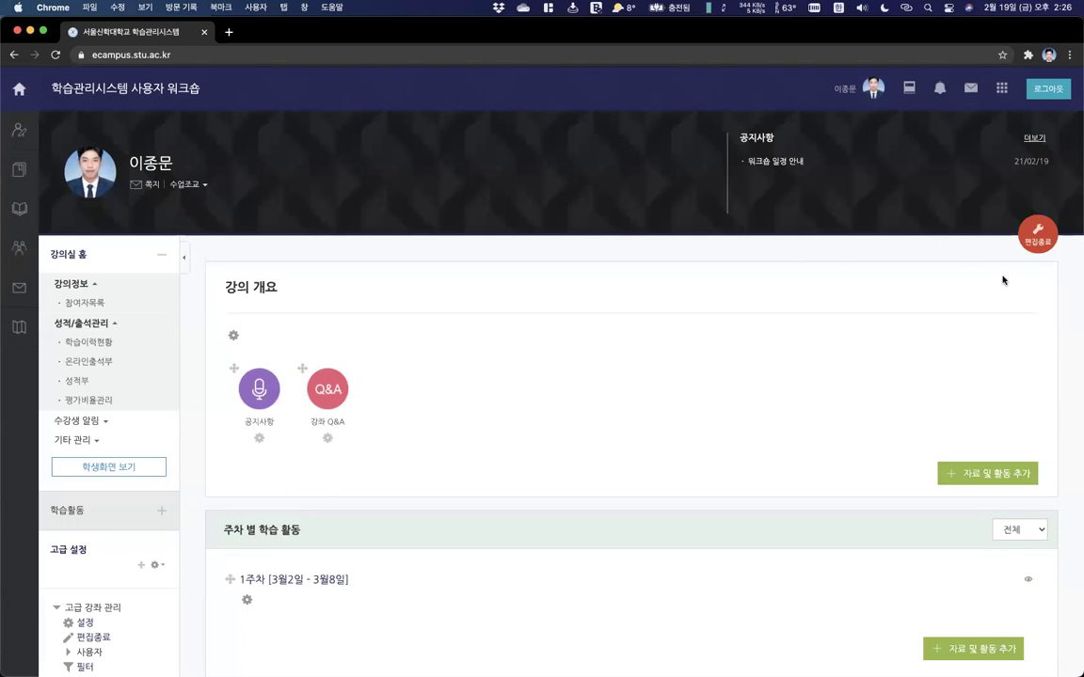
Open the list of materials and activities for 1주차, look over the available types, and close it without adding anything.
{"action": "scroll", "coordinate": [798, 256], "scroll_direction": "down", "scroll_amount": 5}
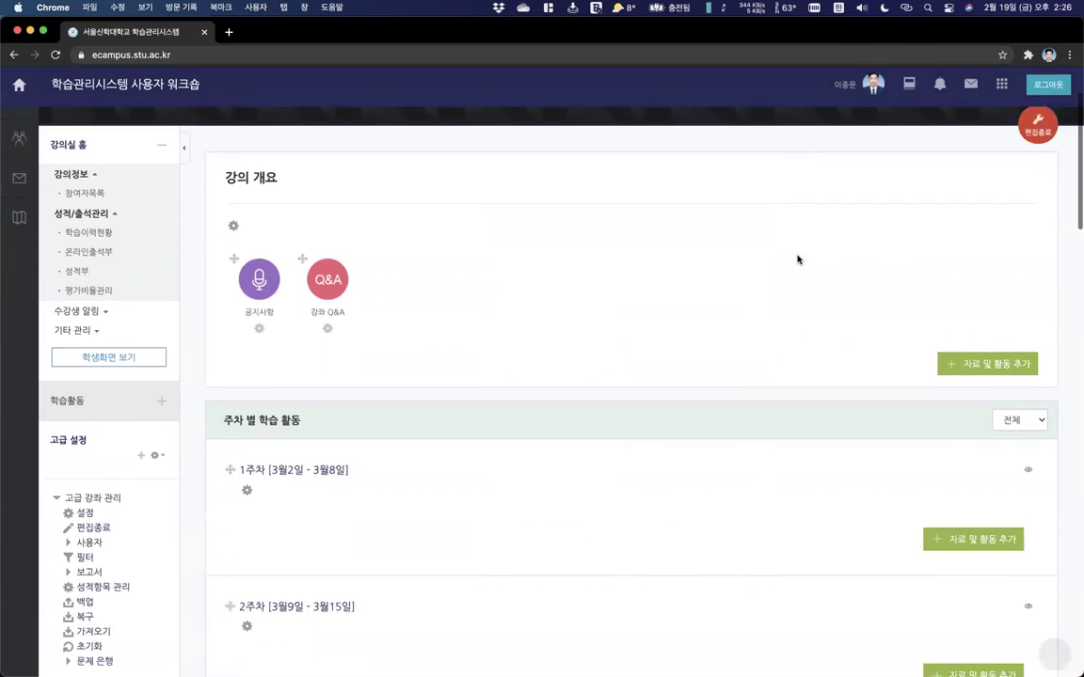
{"action": "scroll", "coordinate": [805, 267], "scroll_direction": "down", "scroll_amount": 2}
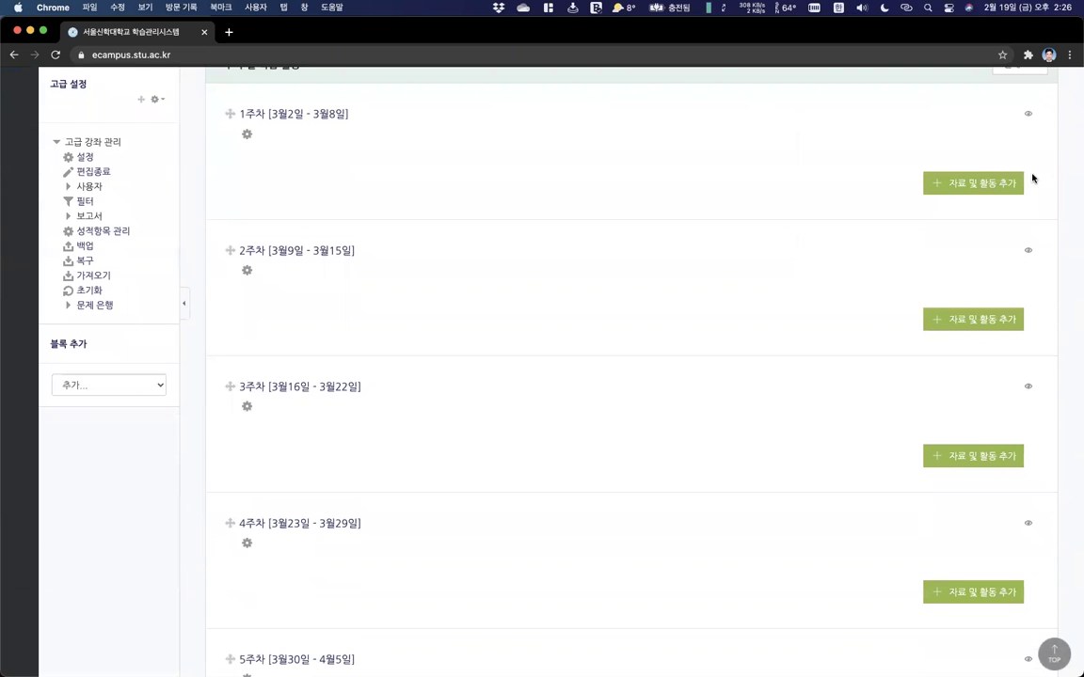
{"action": "left_click", "coordinate": [964, 185]}
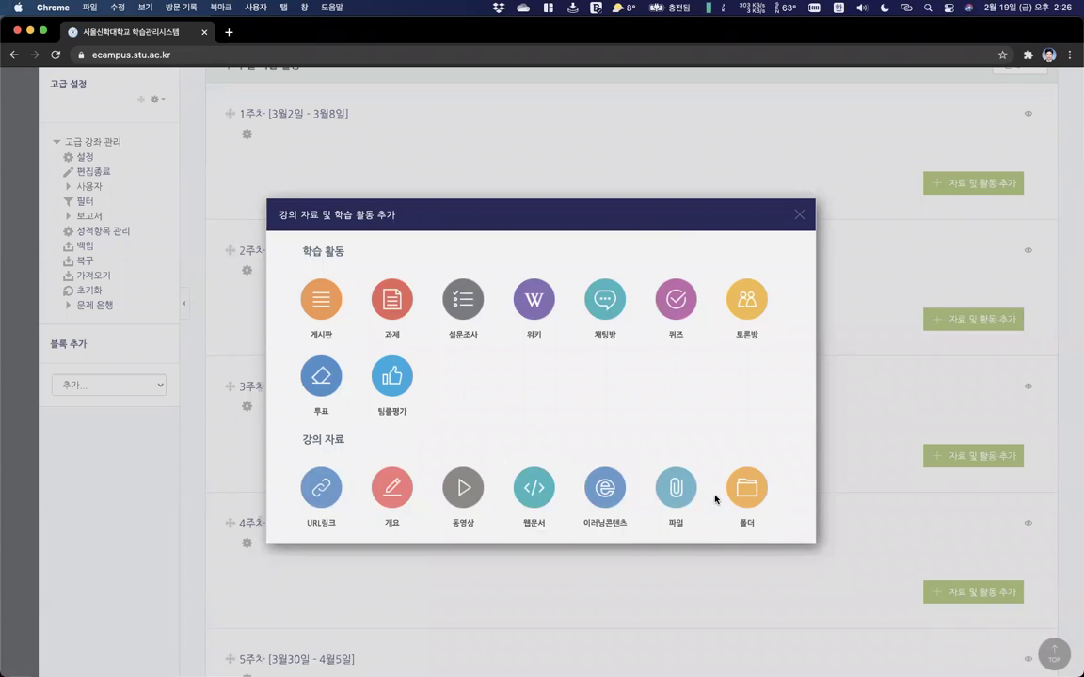
{"action": "left_click", "coordinate": [801, 216]}
{"action": "scroll", "coordinate": [798, 218], "scroll_direction": "up", "scroll_amount": 5}
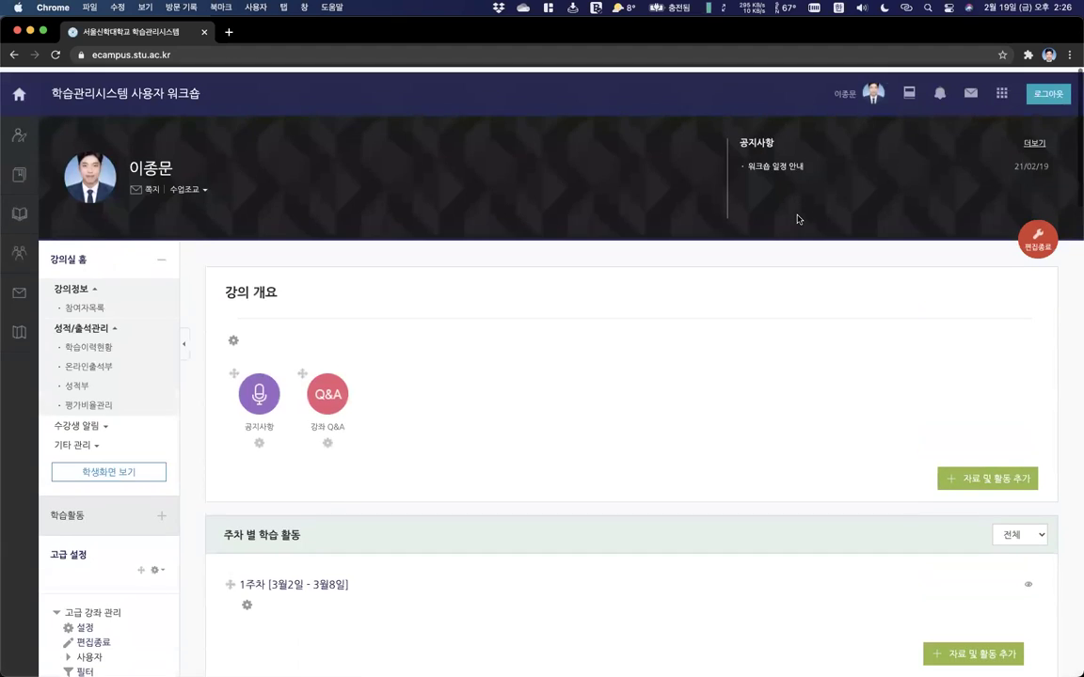
Open the 1주차 section summary for editing and enter the first line "- 오리엔테이션과 정규수업을 모두 진행합니다.".
{"action": "scroll", "coordinate": [797, 218], "scroll_direction": "down", "scroll_amount": 5}
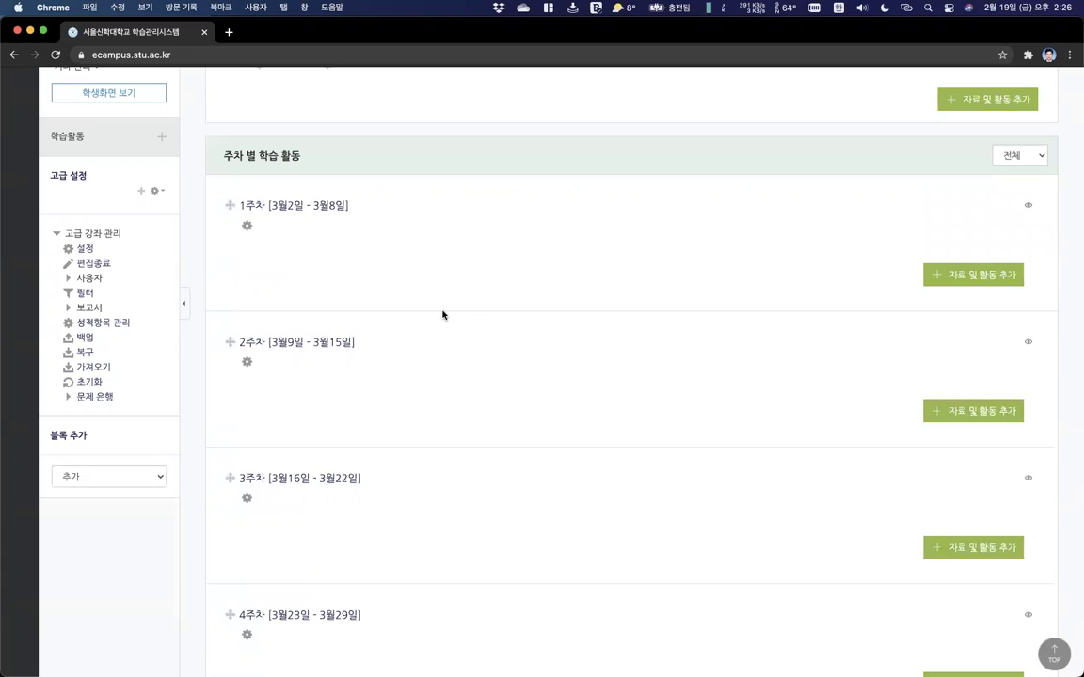
{"action": "scroll", "coordinate": [442, 314], "scroll_direction": "up", "scroll_amount": 1}
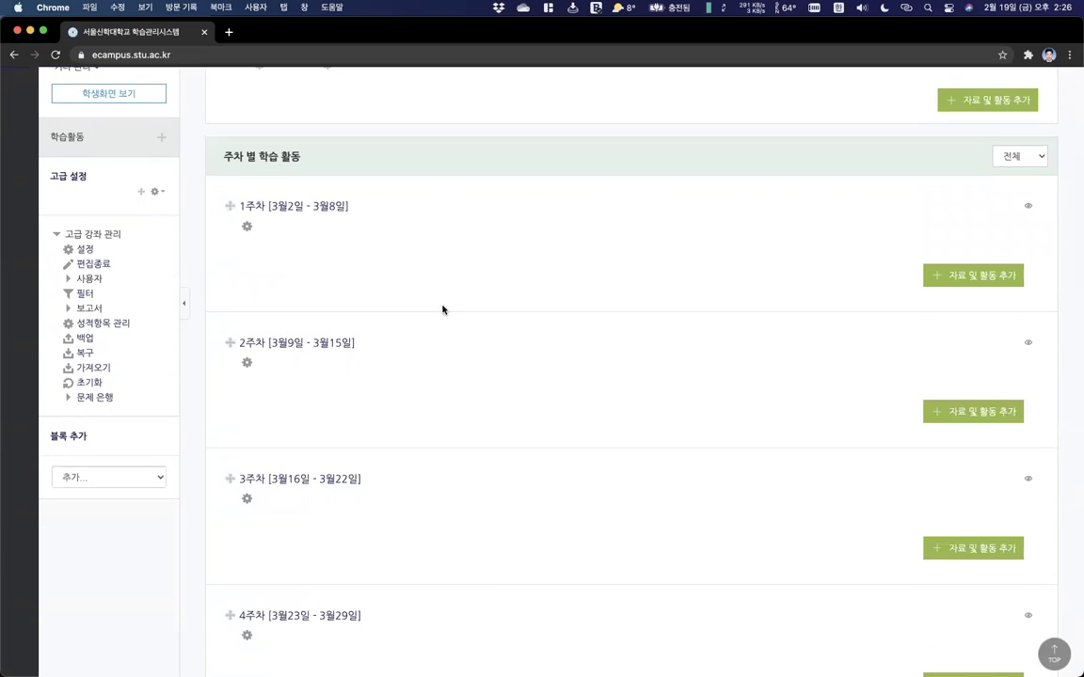
{"action": "scroll", "coordinate": [442, 311], "scroll_direction": "down", "scroll_amount": 2}
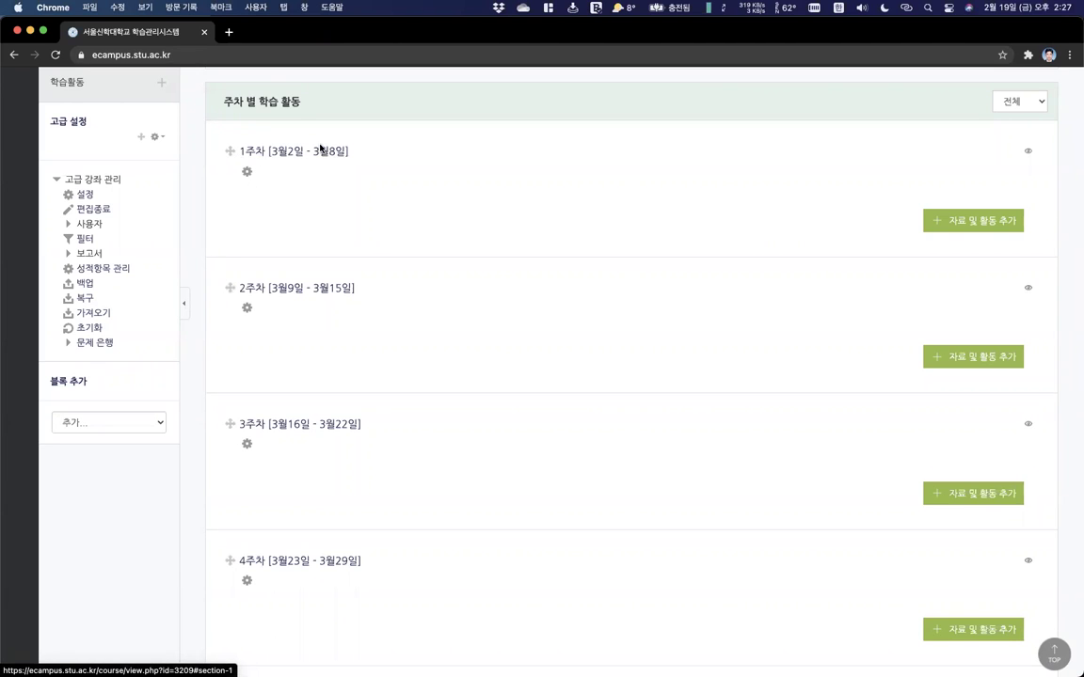
{"action": "left_click", "coordinate": [246, 173]}
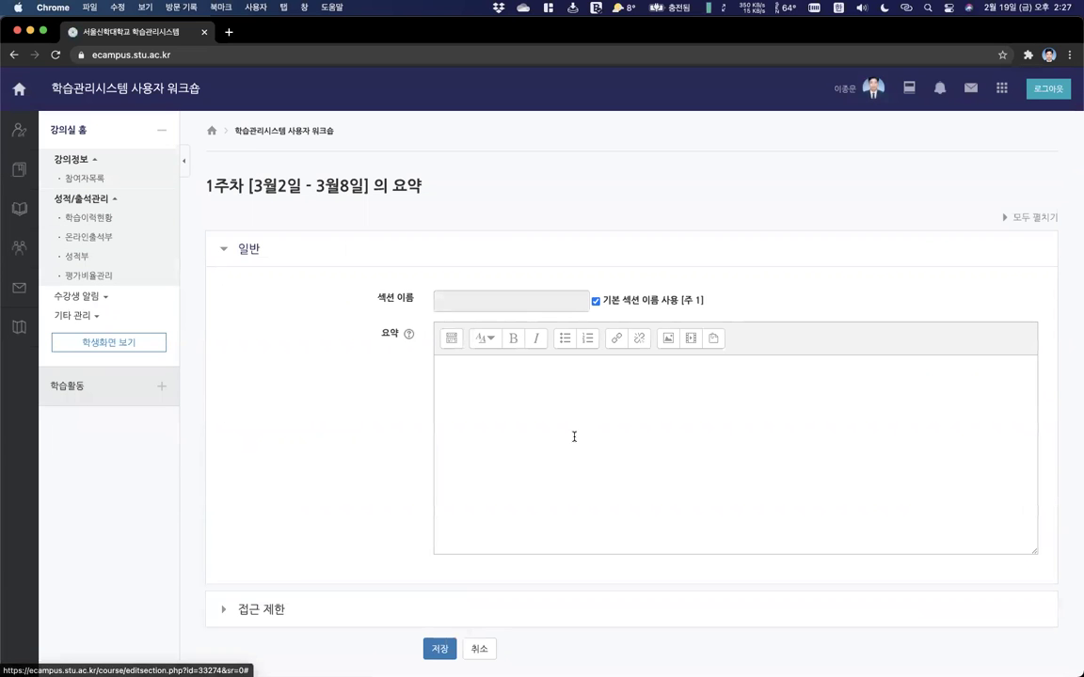
{"action": "type", "text": "-"}
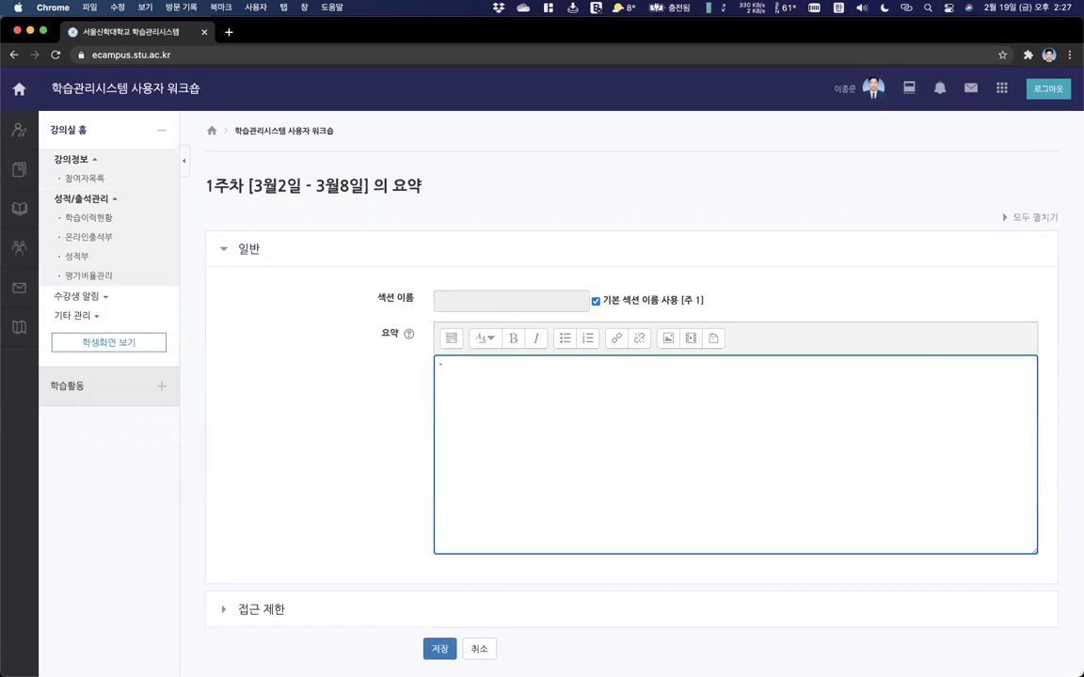
{"action": "type", "text": " 오리엔테이션과 제"}
{"action": "type", "text": "규수업을 모두 진행합니다."}
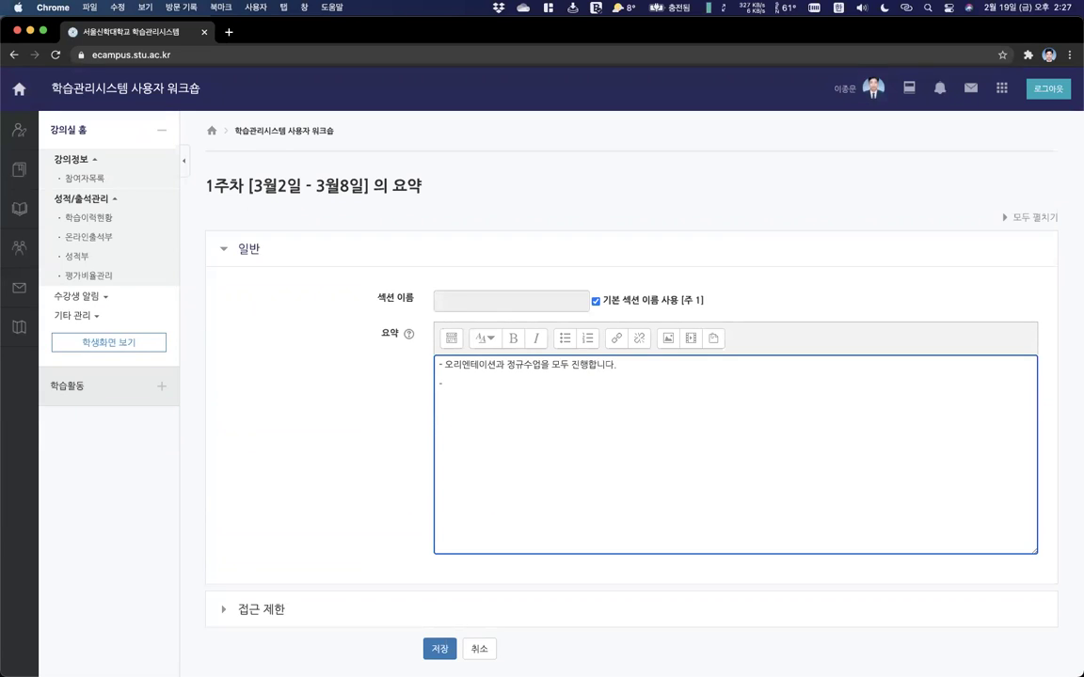
Add the second summary line "- 수업에 참여하기 전에 동영상 학습자료를 시청하고 참여하기 바랍니다.".
{"action": "type", "text": "습에 참여하기 전이"}
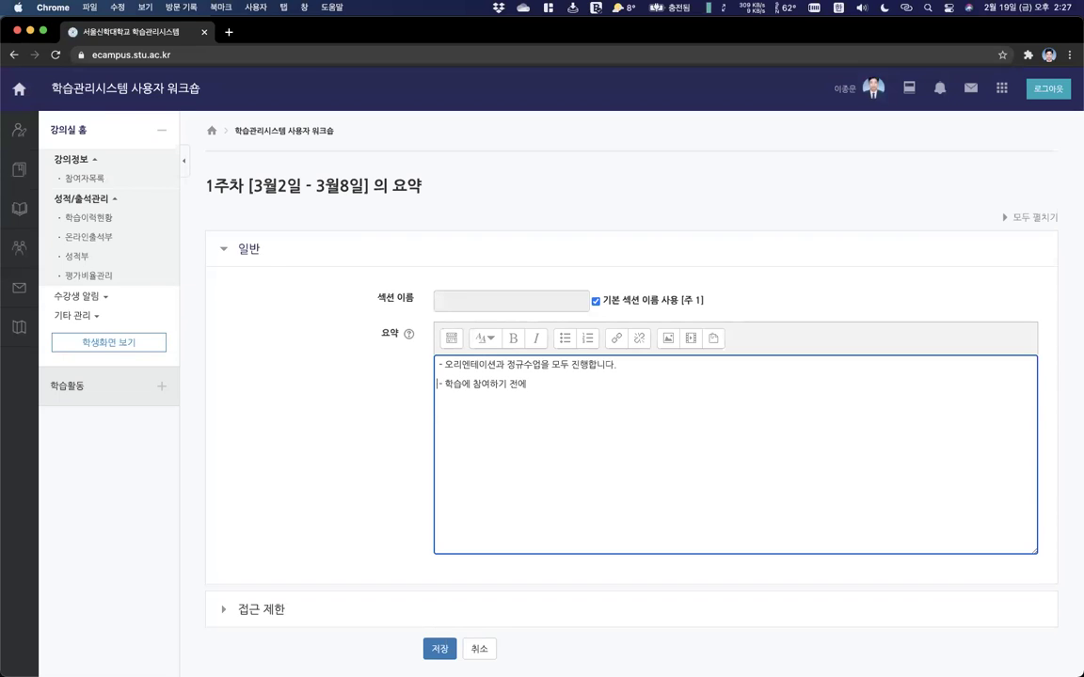
{"action": "key", "text": "shift+Right"}
{"action": "key", "text": "shift+Right"}
{"action": "type", "text": "수업에"}
{"action": "type", "text": " 참여하기 전에 동영상 학습자료를 시"}
{"action": "type", "text": "청하고"}
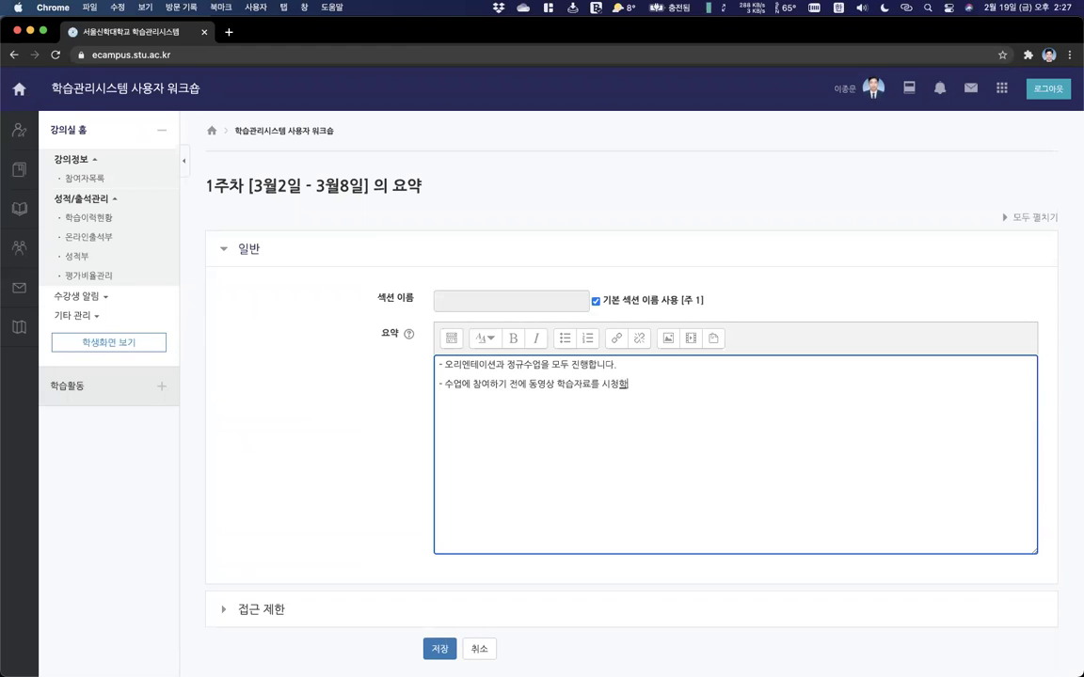
{"action": "type", "text": " 참여하기 바랍니다."}
Shorten the start of the second summary line to "수업 전에" and save the 1주차 summary.
{"action": "left_click", "coordinate": [506, 384]}
{"action": "key", "text": "BackSpace"}
{"action": "key", "text": "BackSpace"}
{"action": "key", "text": "BackSpace"}
{"action": "key", "text": "BackSpace"}
{"action": "key", "text": "BackSpace"}
{"action": "key", "text": "BackSpace"}
{"action": "left_click", "coordinate": [439, 648]}
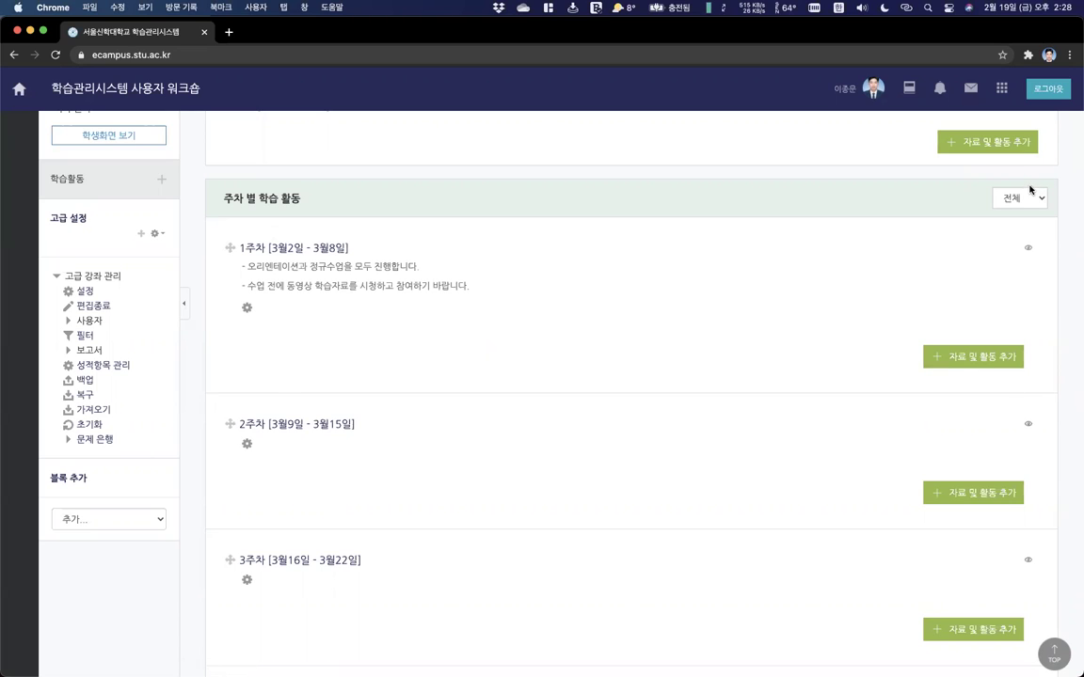
Examine the 학습 활동 and 강의 자료 types offered for 1주차, and close the chooser.
{"action": "scroll", "coordinate": [414, 205], "scroll_direction": "down", "scroll_amount": 1}
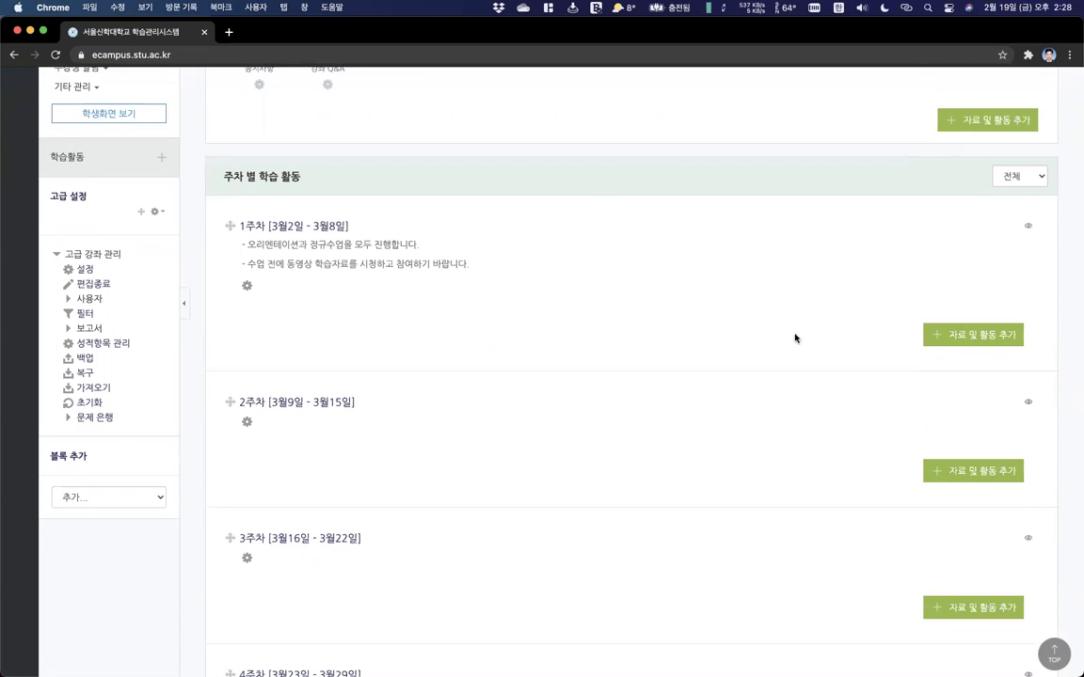
{"action": "left_click", "coordinate": [988, 345]}
{"action": "scroll", "coordinate": [528, 384], "scroll_direction": "down", "scroll_amount": 1}
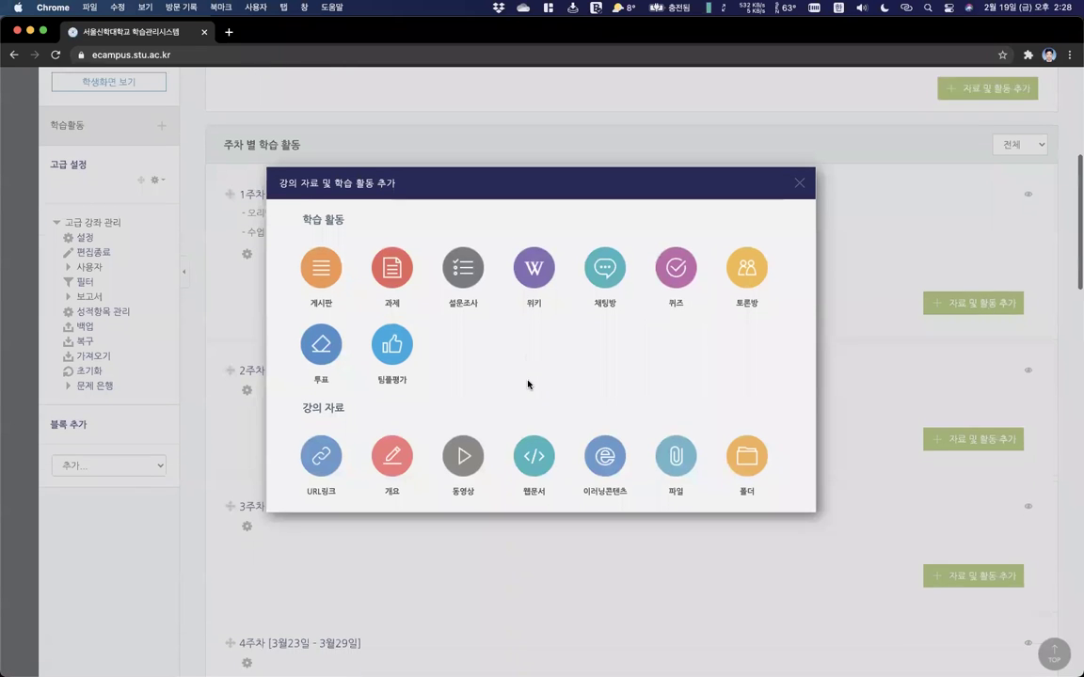
{"action": "scroll", "coordinate": [527, 384], "scroll_direction": "down", "scroll_amount": 2}
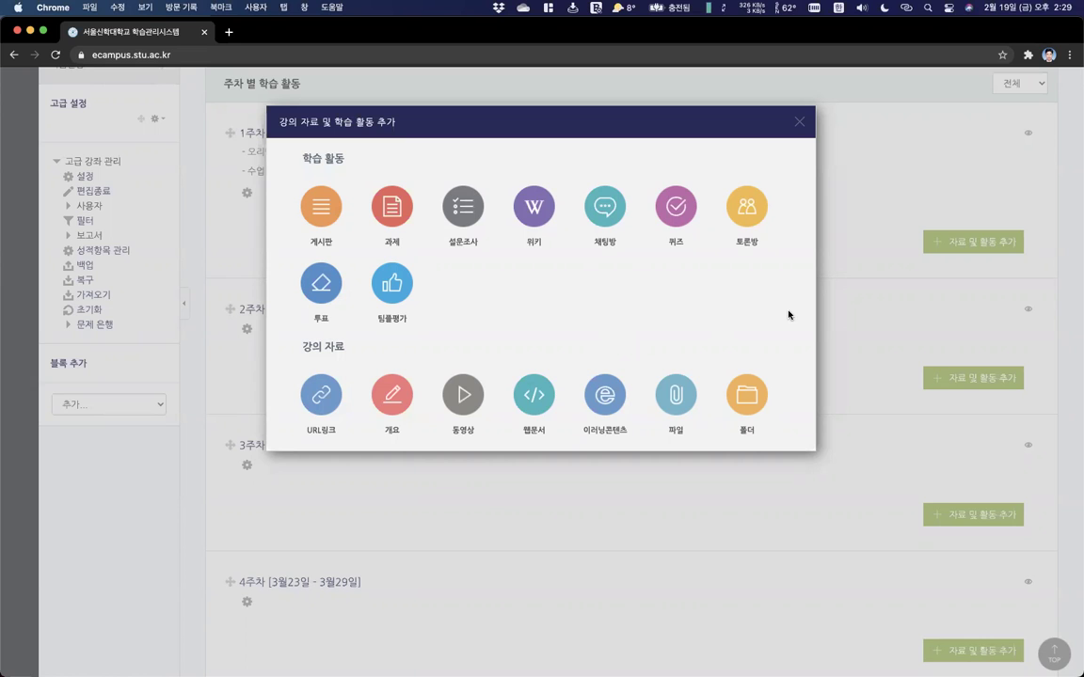
{"action": "left_click", "coordinate": [800, 123]}
{"action": "scroll", "coordinate": [798, 181], "scroll_direction": "up", "scroll_amount": 2}
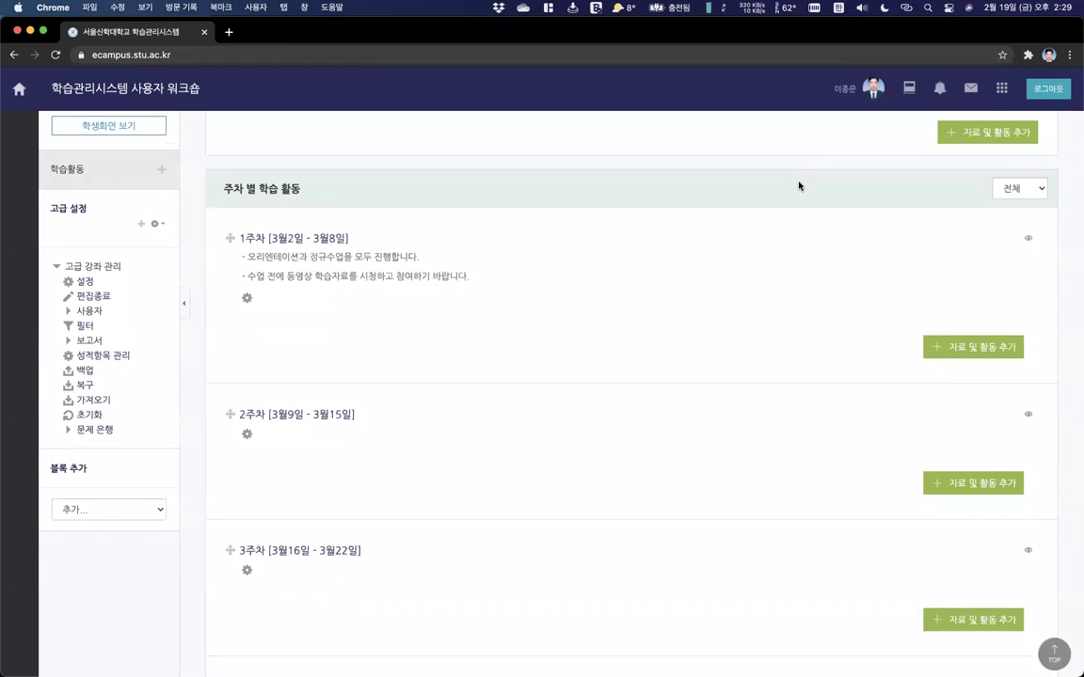
Add a new 파일 resource to 1주차 and give it the title "1주차 학습자료(1)".
{"action": "left_click", "coordinate": [978, 353]}
{"action": "scroll", "coordinate": [640, 381], "scroll_direction": "down", "scroll_amount": 2}
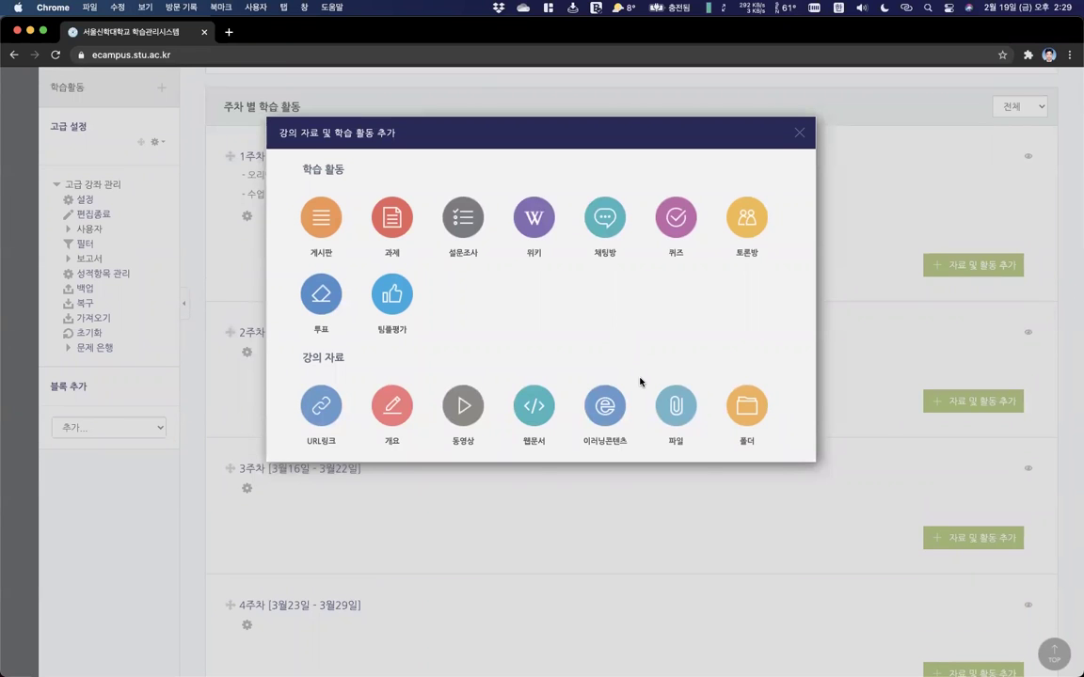
{"action": "left_click", "coordinate": [680, 412]}
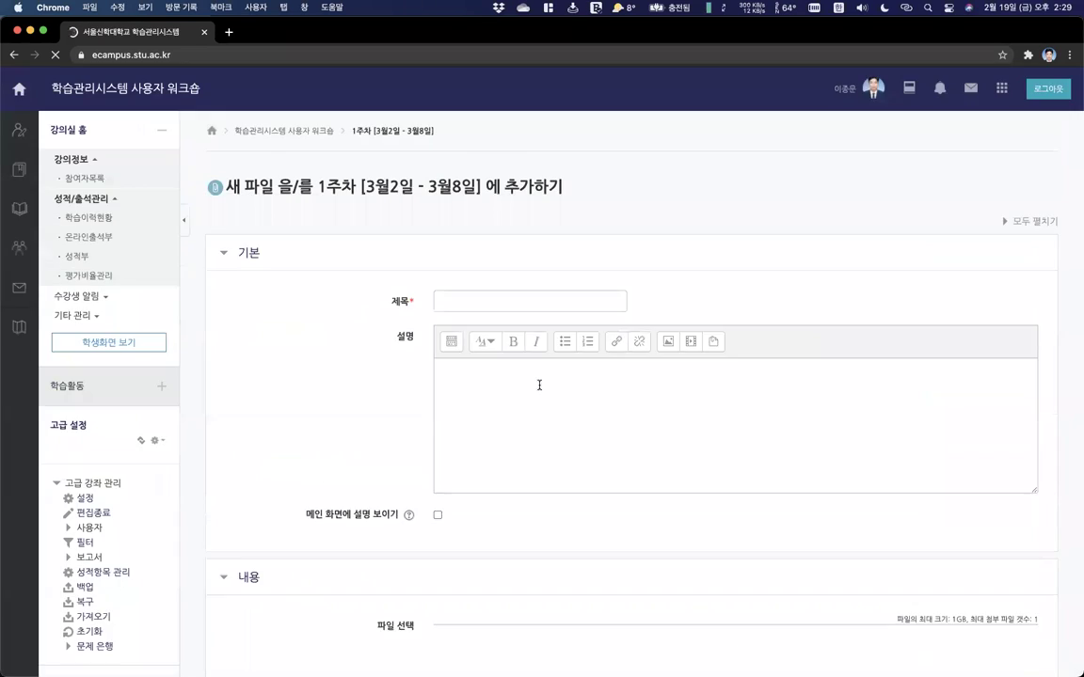
{"action": "left_click", "coordinate": [489, 303]}
{"action": "type", "text": "1ㅈ차 학습자료(1)"}
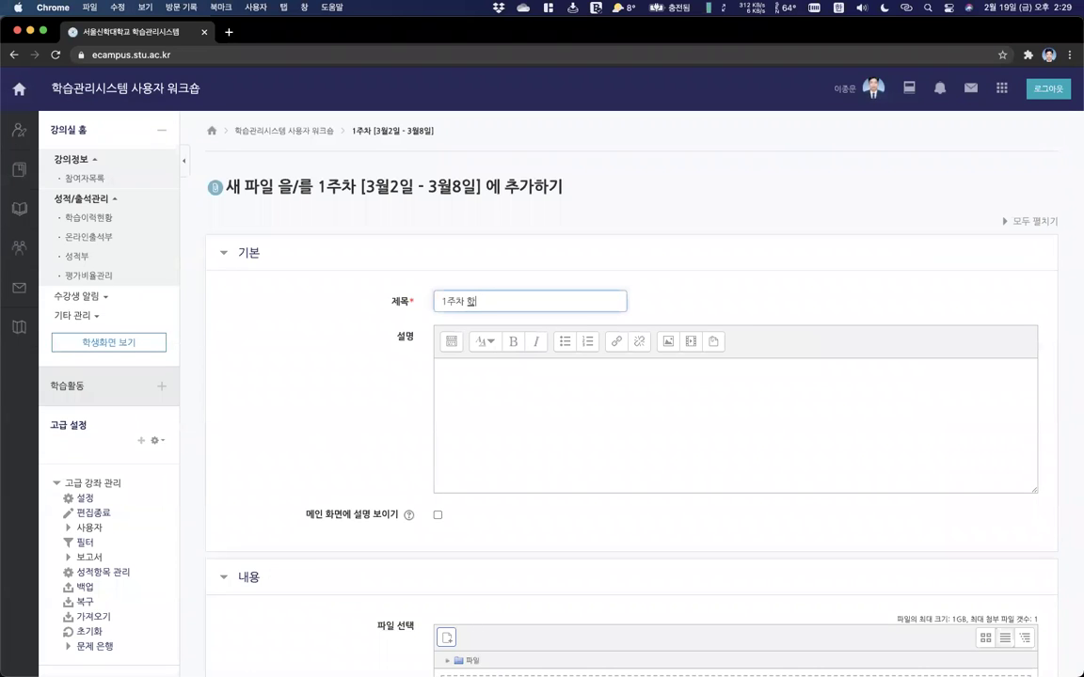
{"action": "left_click", "coordinate": [570, 316]}
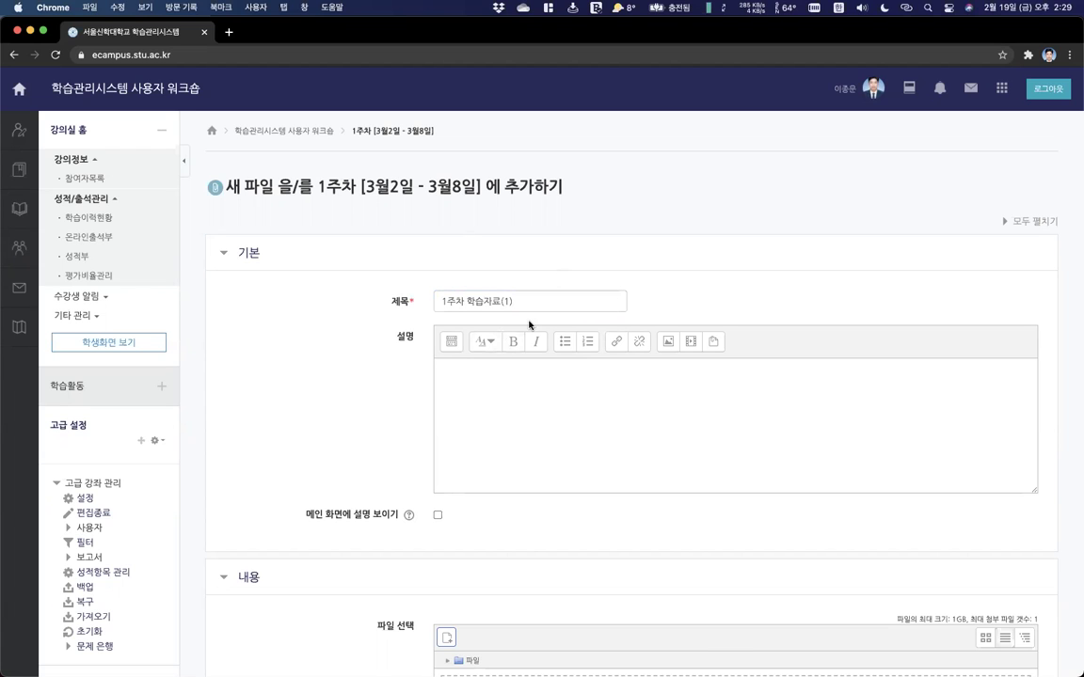
Open the file picker for attaching the 1주차 학습자료(1) file and show the SAMPLE folder's contents as icons.
{"action": "scroll", "coordinate": [470, 398], "scroll_direction": "down", "scroll_amount": 10}
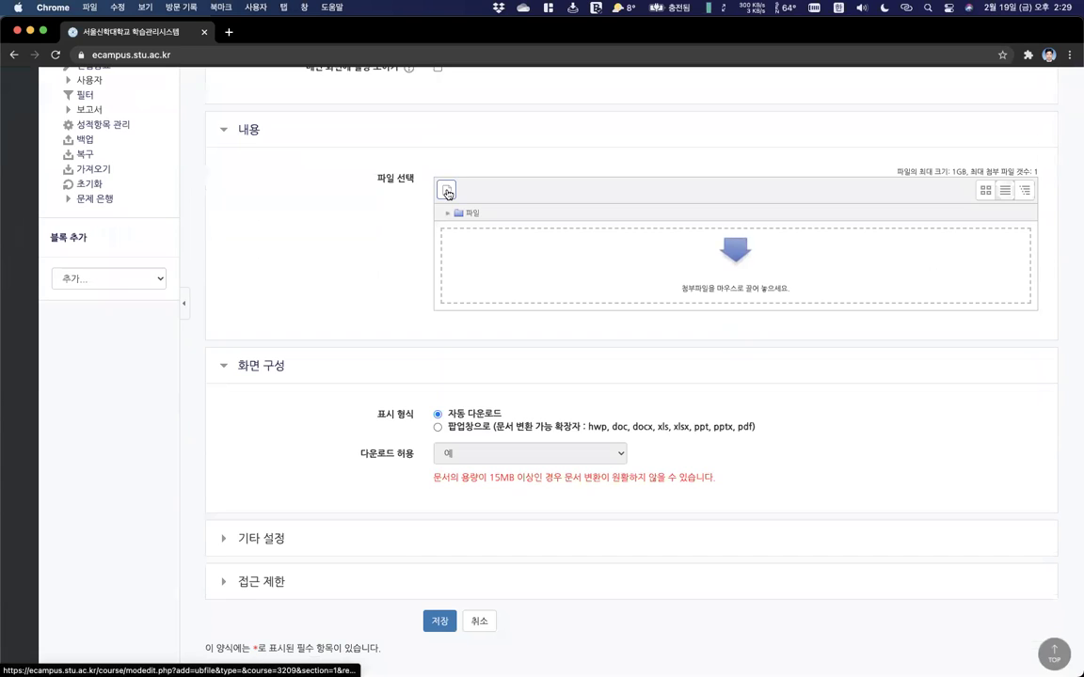
{"action": "left_click", "coordinate": [448, 192]}
{"action": "left_click", "coordinate": [521, 368]}
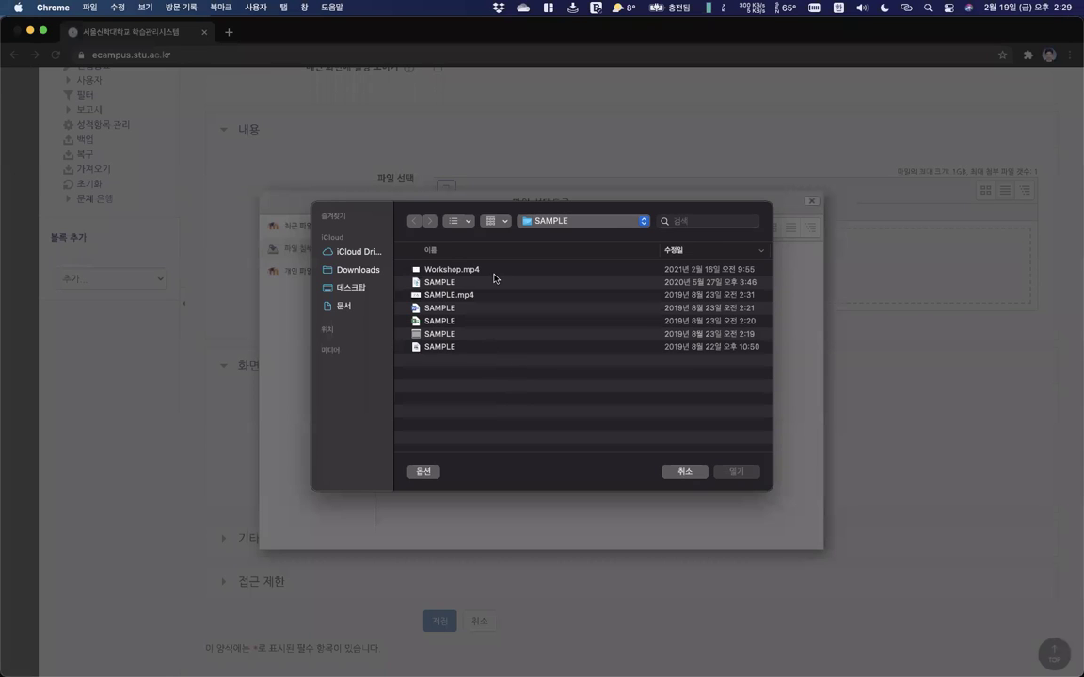
{"action": "left_click", "coordinate": [493, 225]}
{"action": "left_click", "coordinate": [471, 226]}
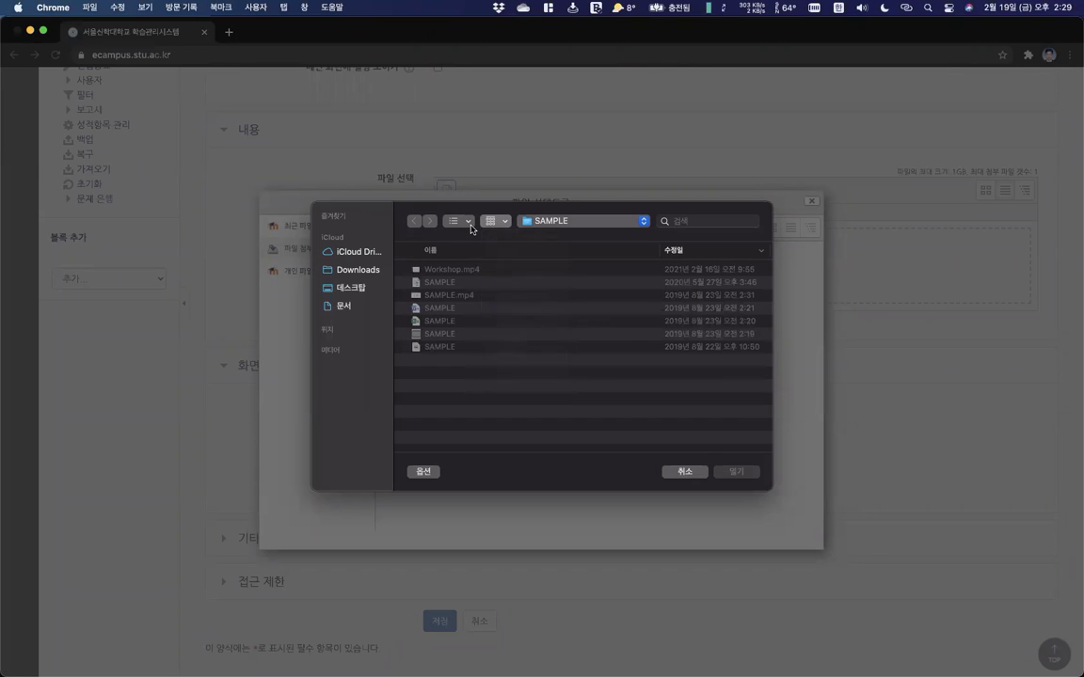
{"action": "left_click", "coordinate": [471, 226]}
{"action": "left_click", "coordinate": [466, 272]}
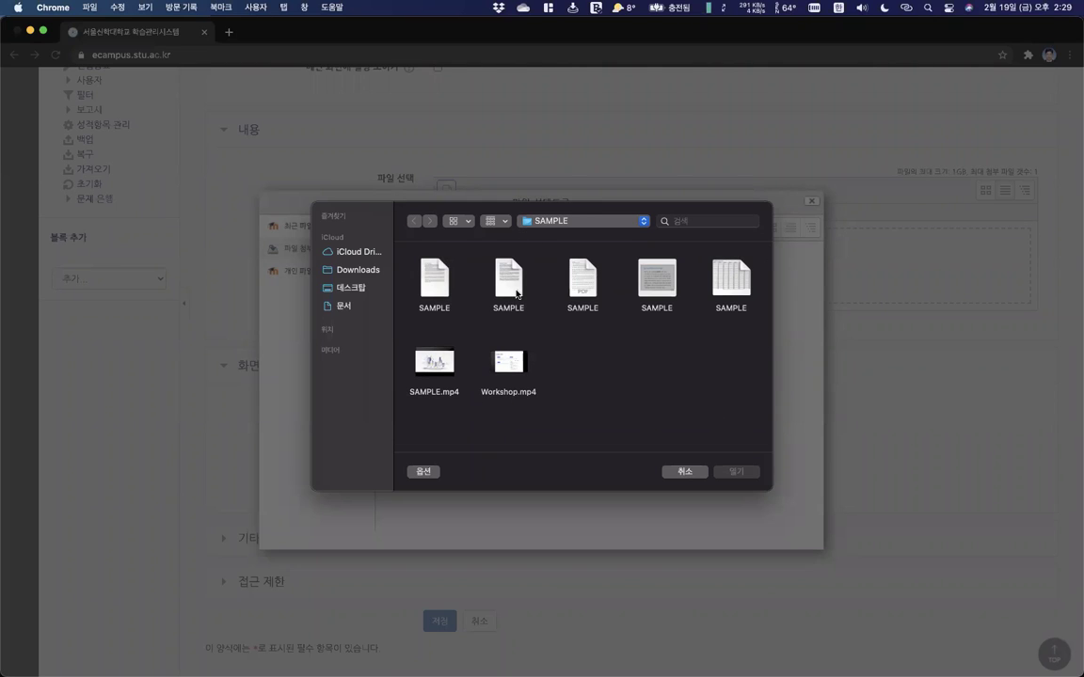
Upload the SAMPLE PDF file as the attachment and save the 1주차 학습자료(1) resource.
{"action": "left_click", "coordinate": [585, 289]}
{"action": "double_click", "coordinate": [584, 289]}
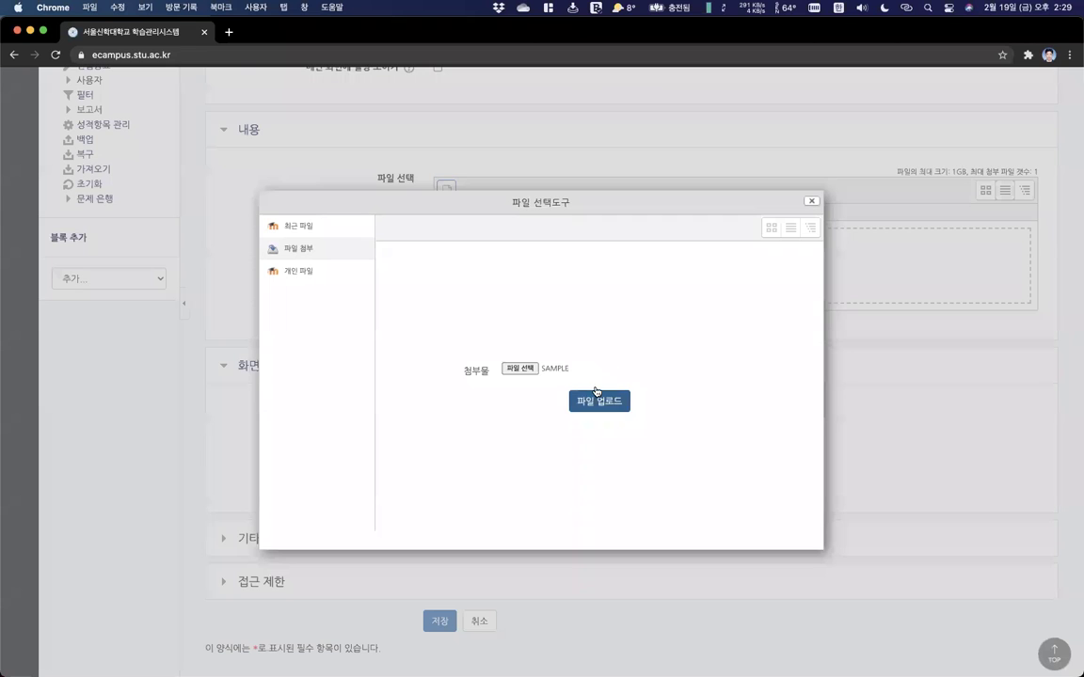
{"action": "left_click", "coordinate": [608, 407]}
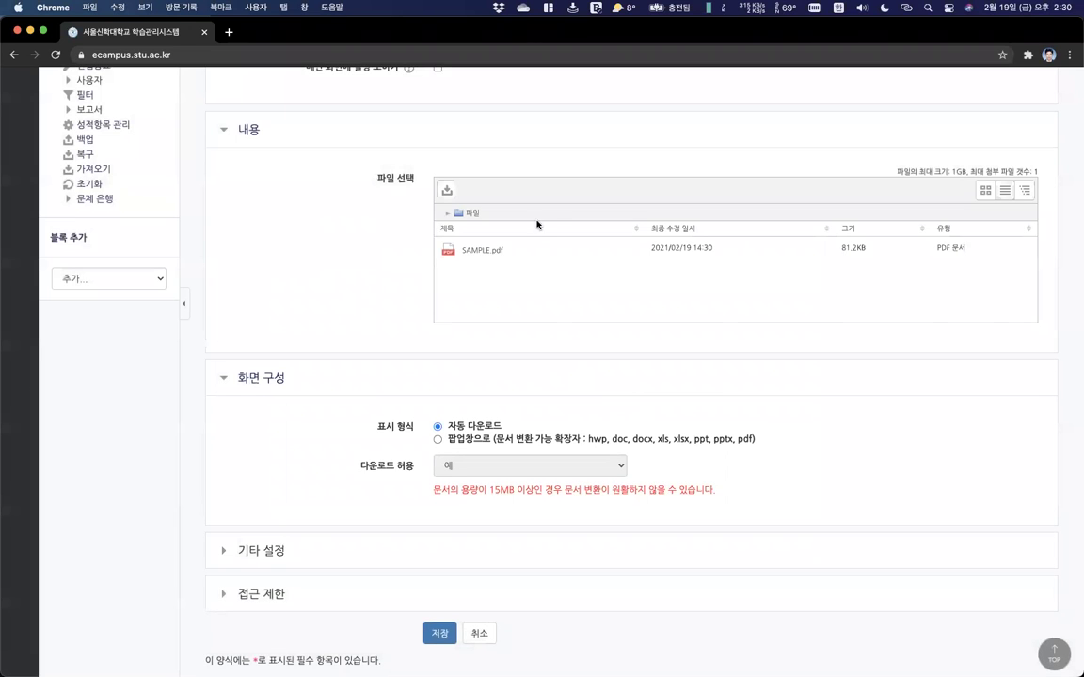
{"action": "left_click", "coordinate": [442, 634]}
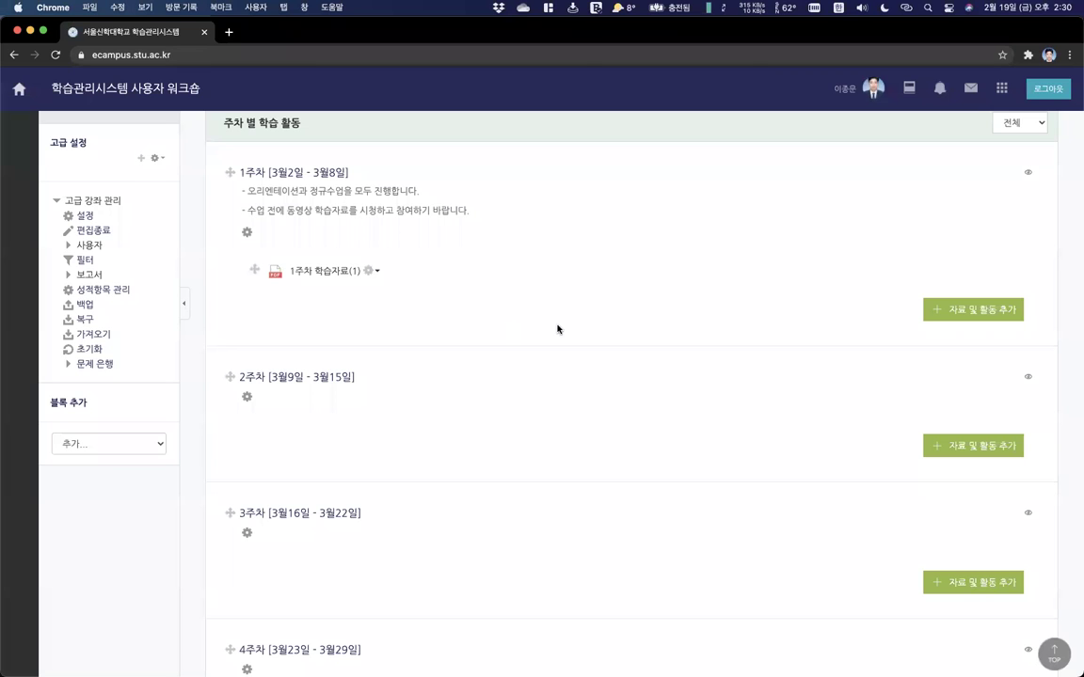
Add another 파일 resource to 1주차 and give it the title "1주차 학습자료(2)".
{"action": "left_click", "coordinate": [971, 314]}
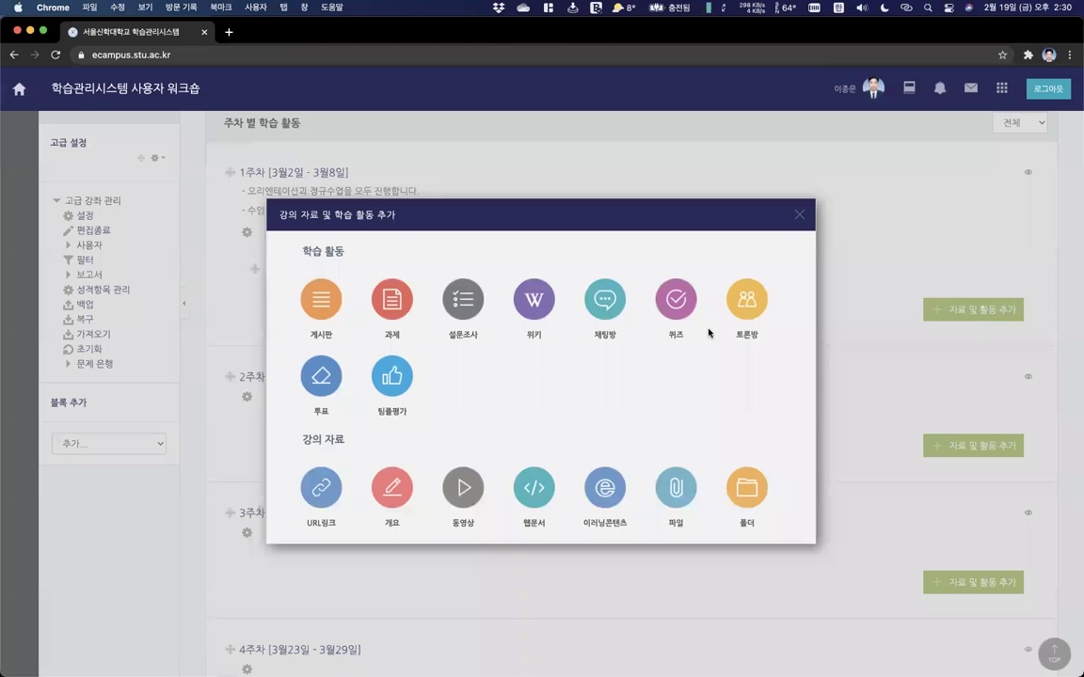
{"action": "left_click", "coordinate": [676, 496]}
{"action": "type", "text": "1주차 학습자료(2)"}
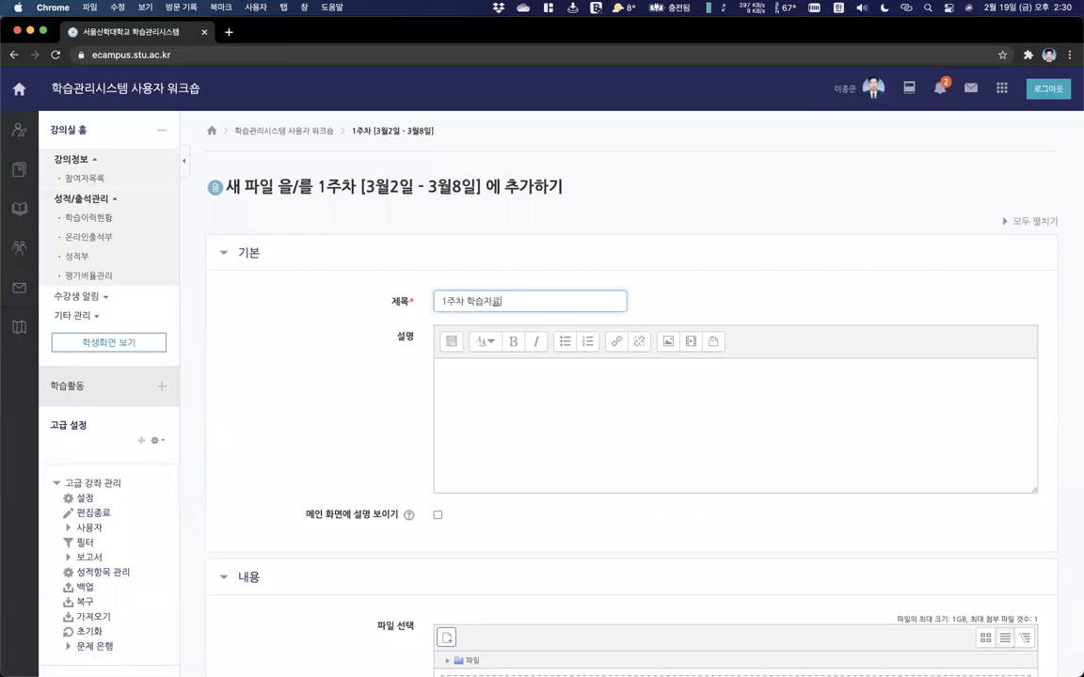
Attach the SAMPLE Word document (SAMPLE.docx) to 1주차 학습자료(2) and save the resource.
{"action": "scroll", "coordinate": [394, 274], "scroll_direction": "down", "scroll_amount": 8}
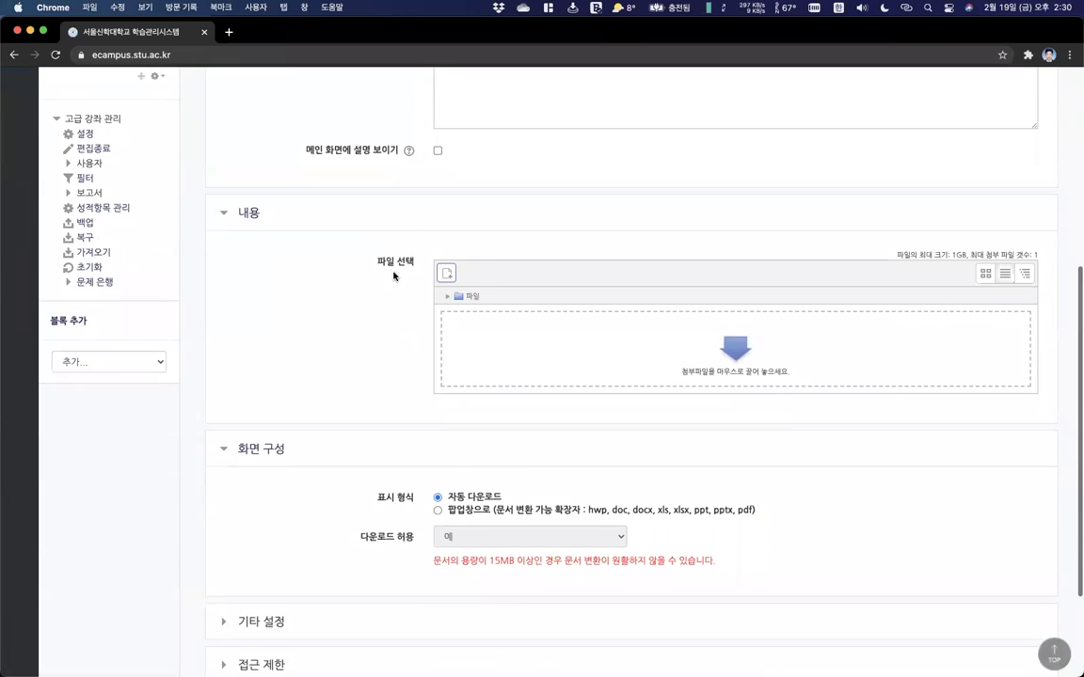
{"action": "left_click", "coordinate": [446, 273]}
{"action": "left_click", "coordinate": [523, 369]}
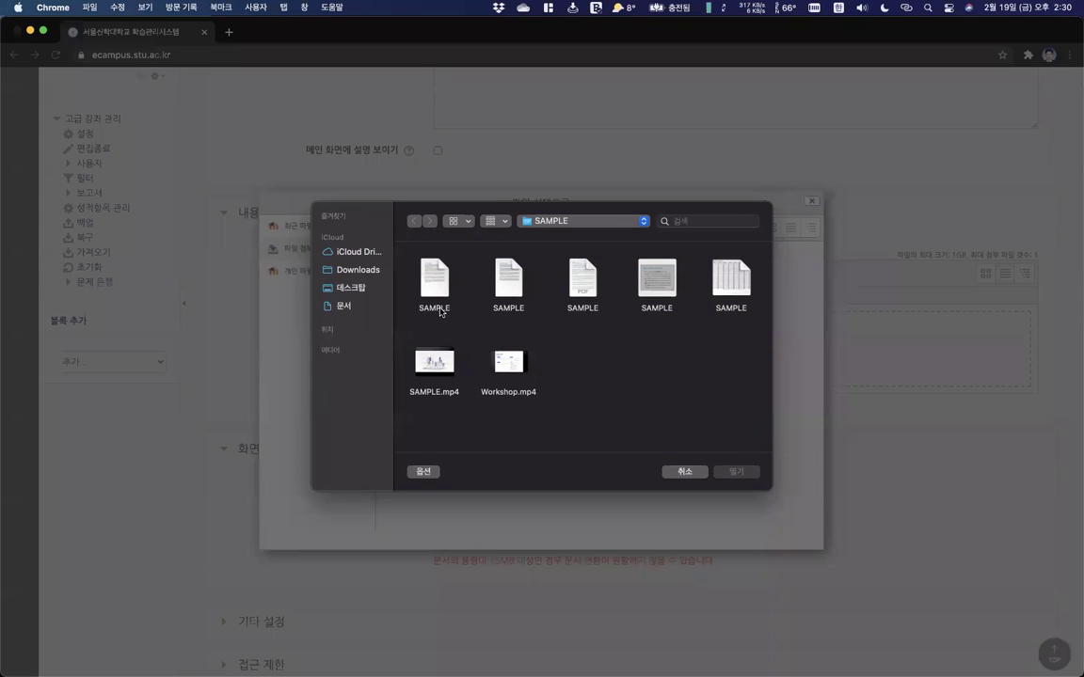
{"action": "left_click", "coordinate": [434, 288]}
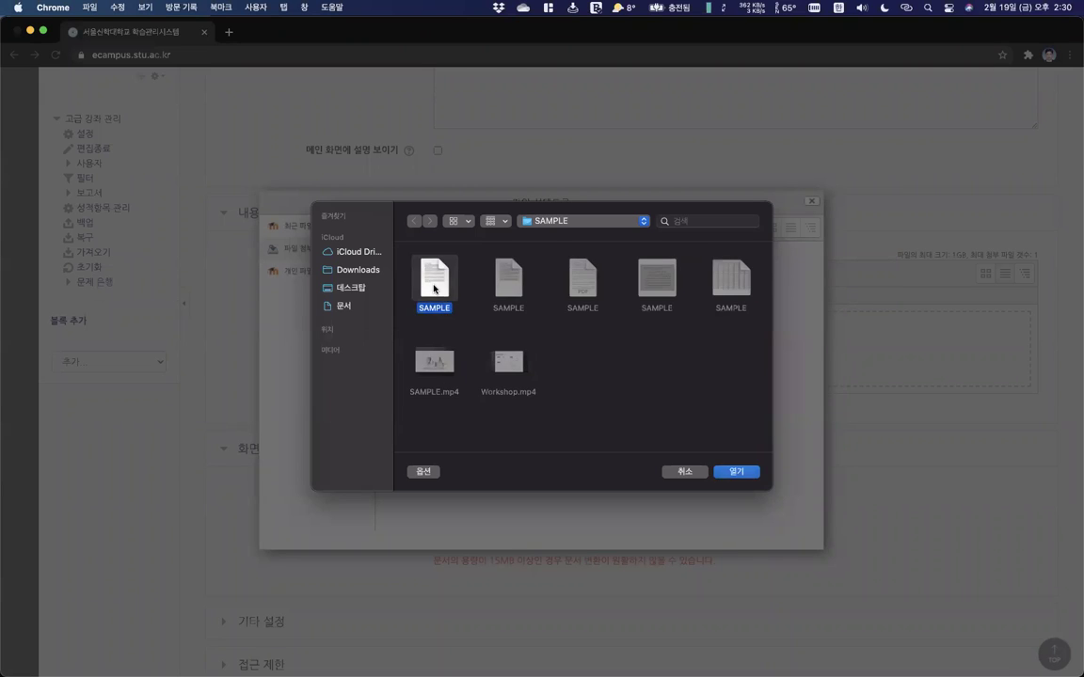
{"action": "double_click", "coordinate": [433, 288]}
{"action": "left_click", "coordinate": [601, 403]}
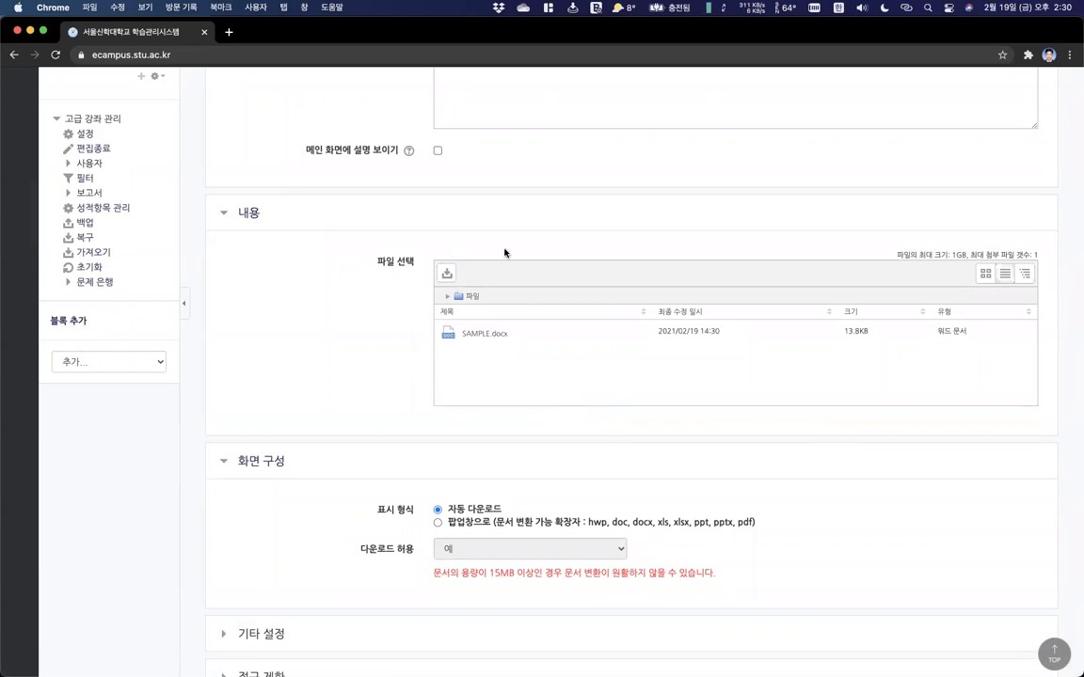
{"action": "scroll", "coordinate": [551, 411], "scroll_direction": "down", "scroll_amount": 5}
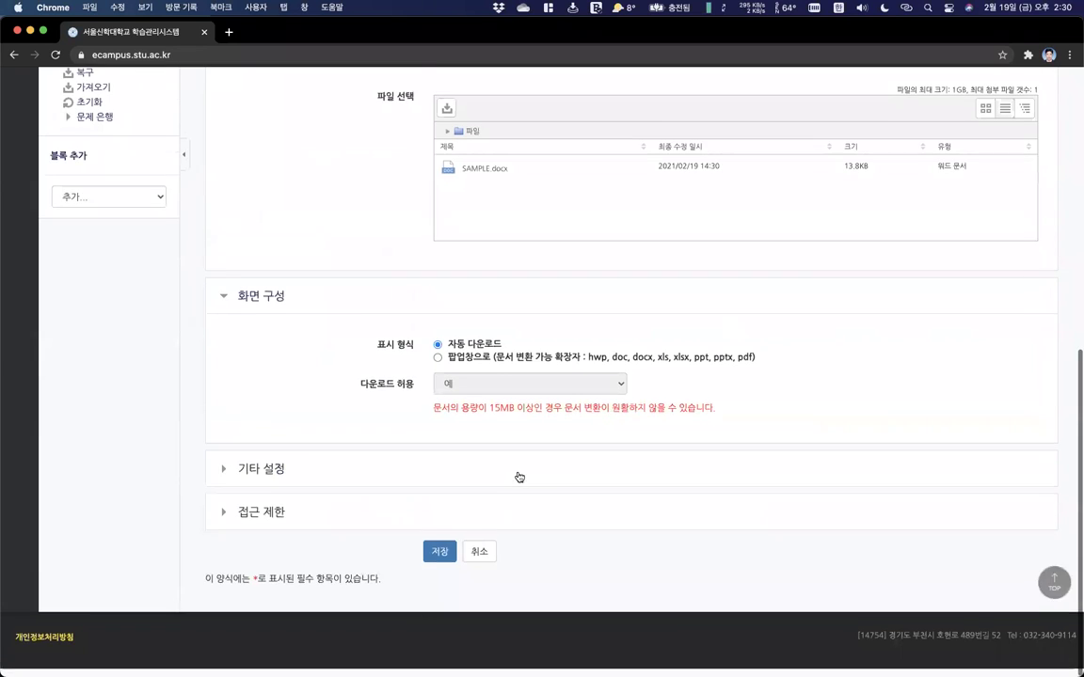
{"action": "left_click", "coordinate": [439, 561]}
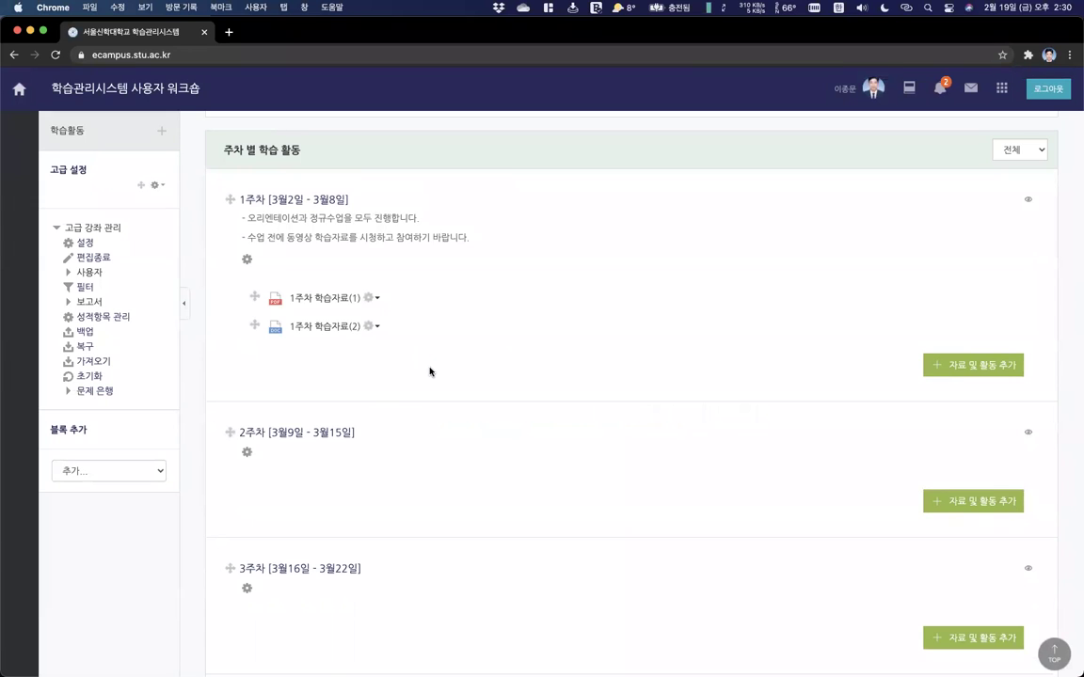
Switch to the Finder SAMPLE folder and drop the SAMPLE presentation file directly into 1주차 on the course page.
{"action": "scroll", "coordinate": [442, 371], "scroll_direction": "up", "scroll_amount": 6}
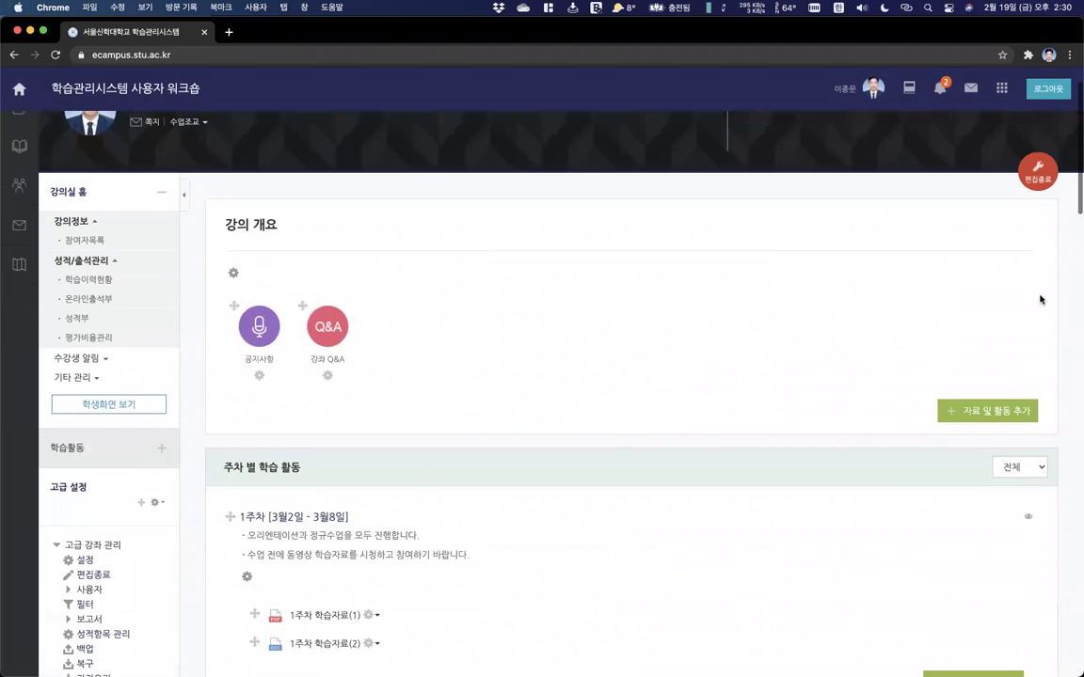
{"action": "scroll", "coordinate": [1039, 299], "scroll_direction": "down", "scroll_amount": 5}
{"action": "key", "text": "ctrl+Up"}
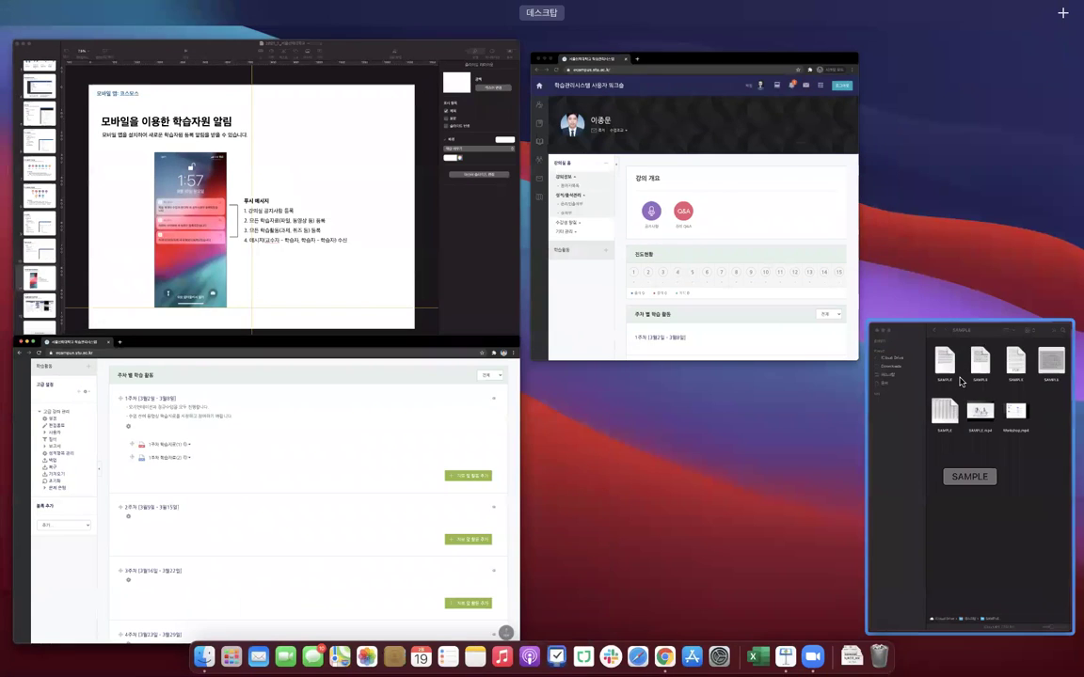
{"action": "left_click", "coordinate": [958, 380]}
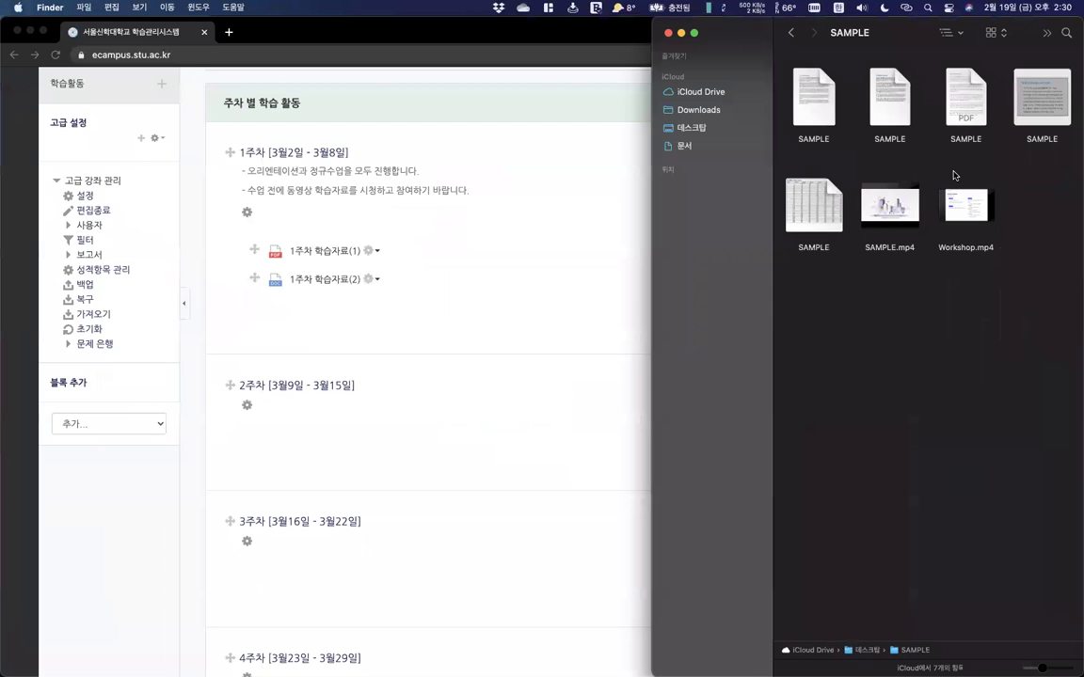
{"action": "left_click", "coordinate": [807, 97]}
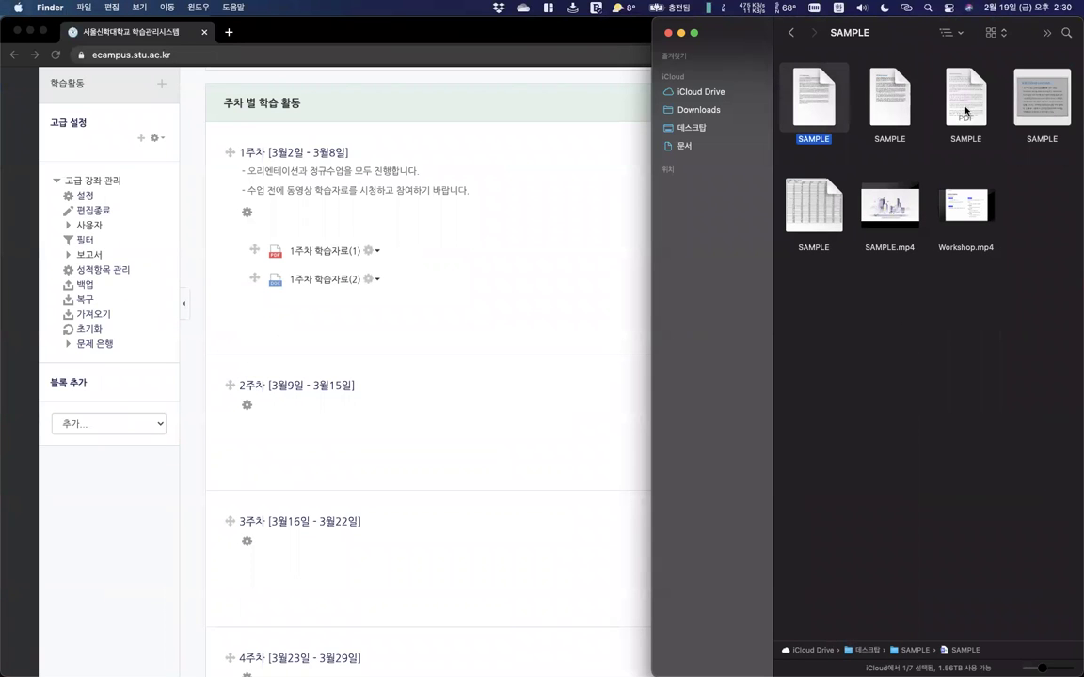
{"action": "left_click", "coordinate": [905, 102]}
{"action": "left_click_drag", "start_coordinate": [1044, 106], "coordinate": [350, 305]}
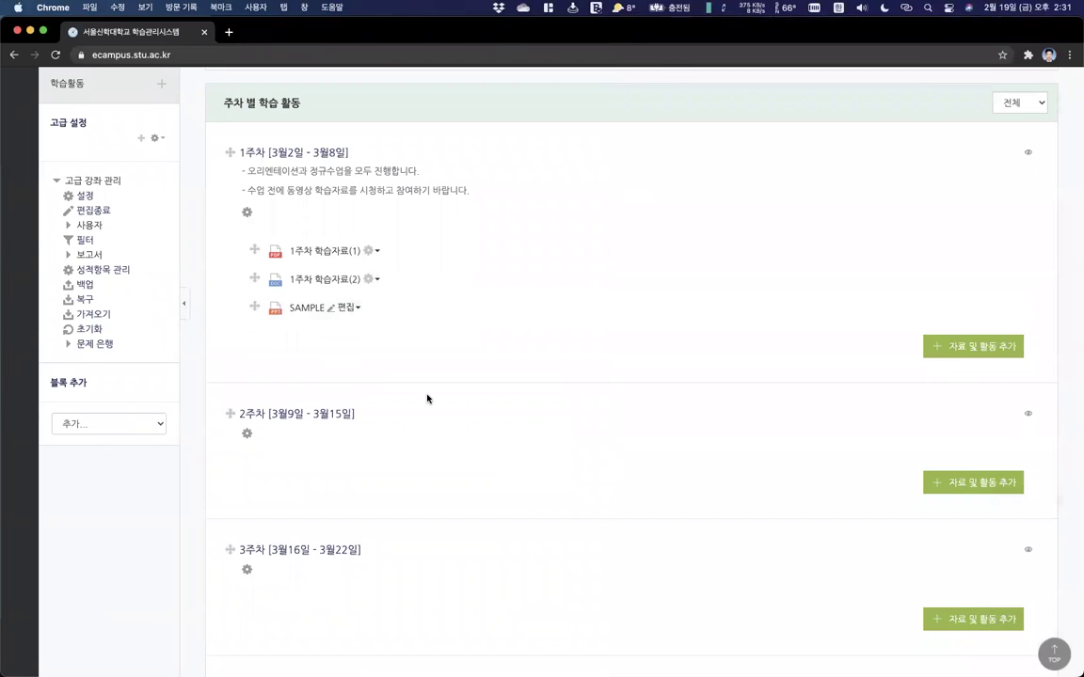
Bring the Finder SAMPLE folder back up and drop the SAMPLE spreadsheet file into 1주차.
{"action": "key", "text": "ctrl+Up"}
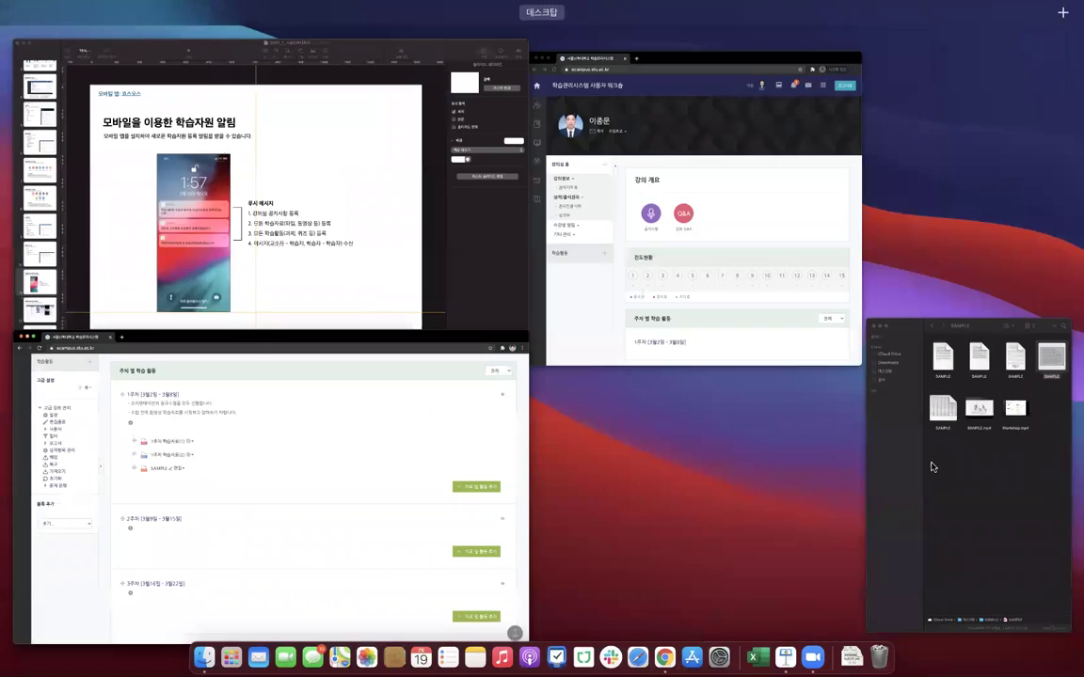
{"action": "left_click", "coordinate": [872, 356]}
{"action": "left_click", "coordinate": [822, 203]}
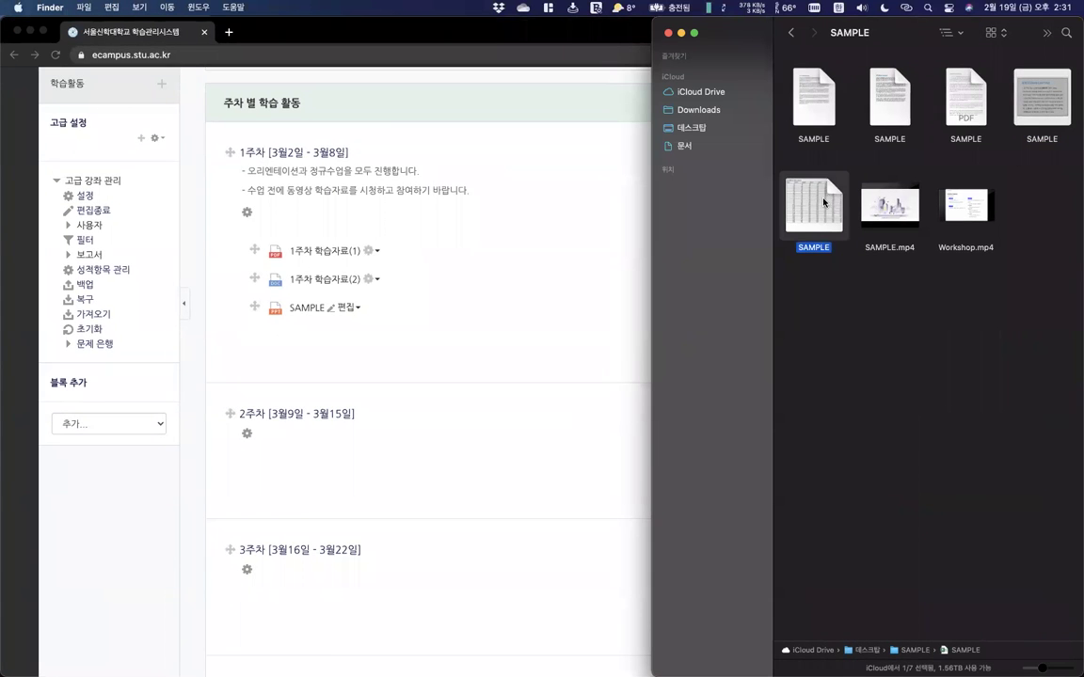
{"action": "left_click_drag", "start_coordinate": [822, 203], "coordinate": [376, 320]}
Return to the Finder SAMPLE folder, select all five SAMPLE document files and drop them together into 1주차.
{"action": "key", "text": "ctrl+Up"}
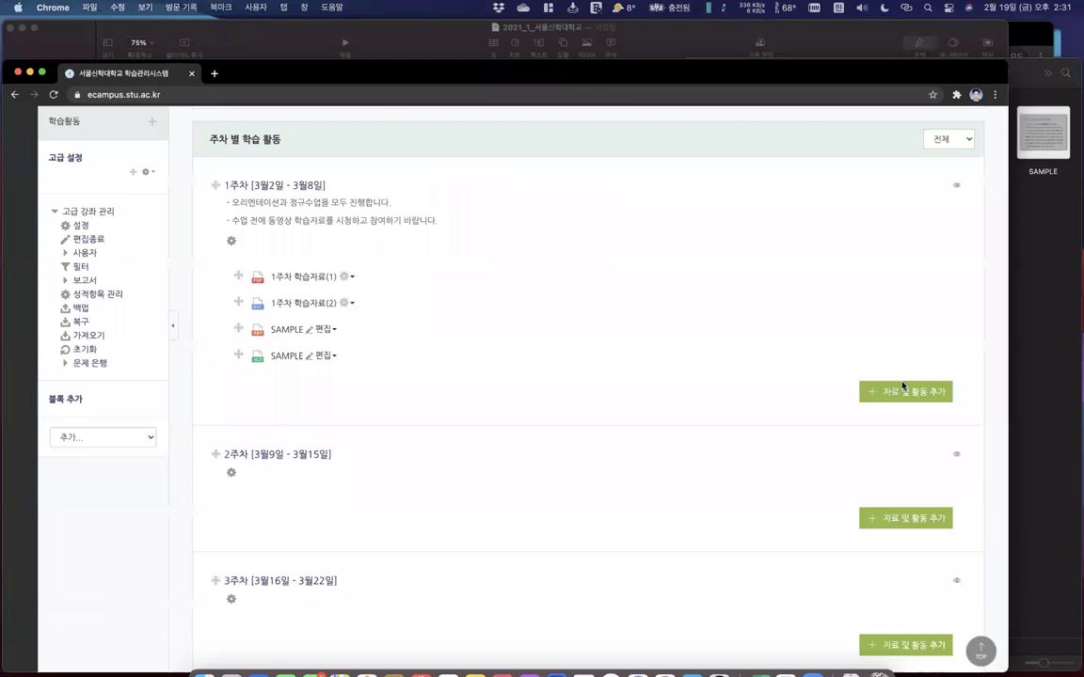
{"action": "left_click", "coordinate": [946, 464]}
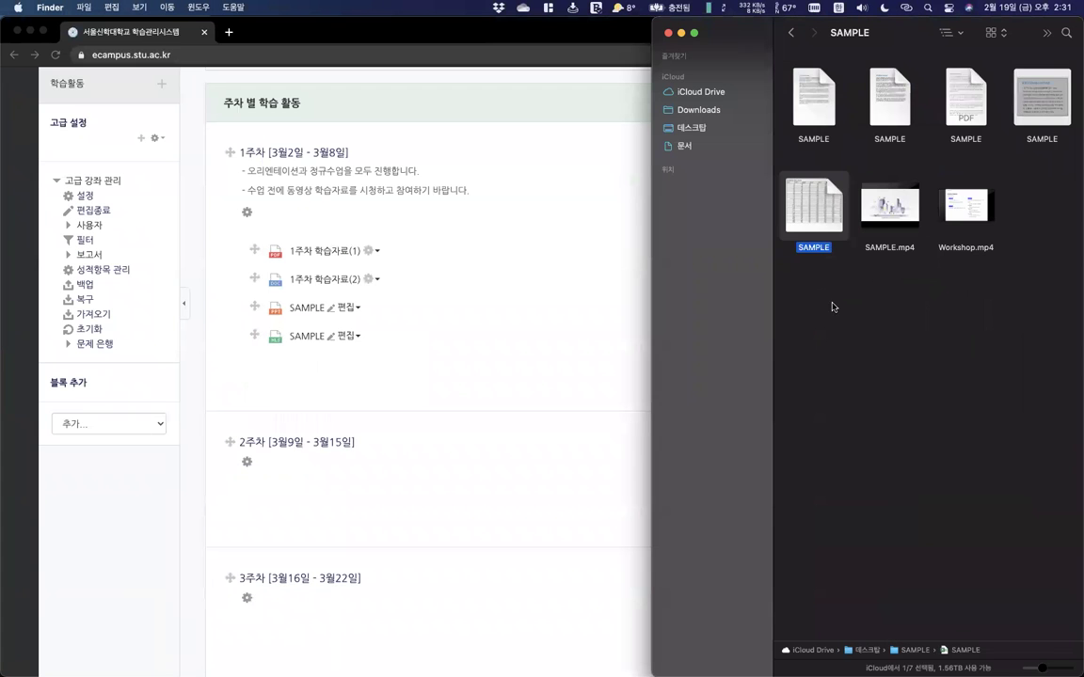
{"action": "left_click_drag", "start_coordinate": [1062, 171], "coordinate": [769, 84]}
{"action": "left_click_drag", "start_coordinate": [888, 109], "coordinate": [451, 348]}
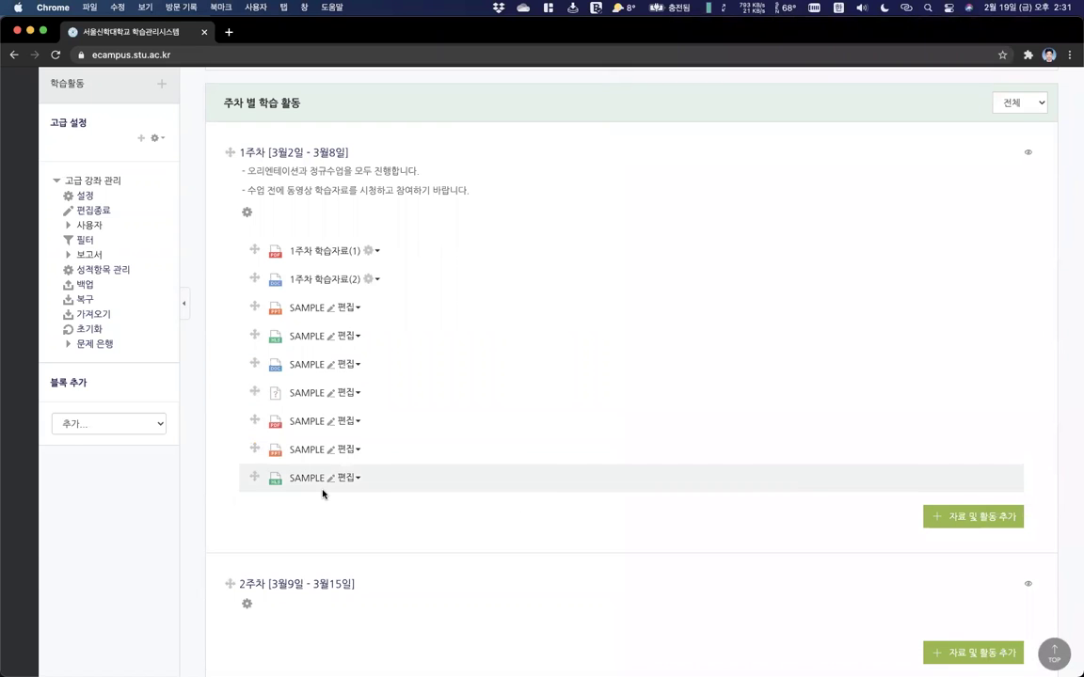
Move all seven SAMPLE items from 1주차 to 2주차, keeping only 1주차 학습자료(1) and (2) in 1주차.
{"action": "scroll", "coordinate": [259, 433], "scroll_direction": "down", "scroll_amount": 2}
{"action": "left_click_drag", "start_coordinate": [262, 524], "coordinate": [268, 565]}
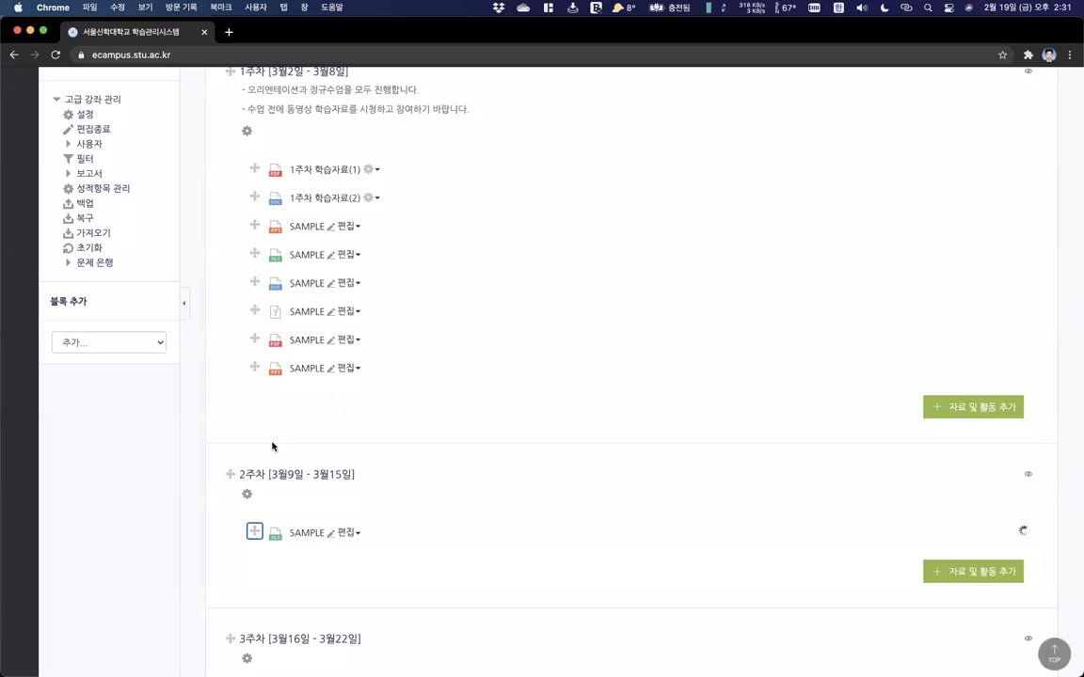
{"action": "left_click_drag", "start_coordinate": [254, 368], "coordinate": [263, 541]}
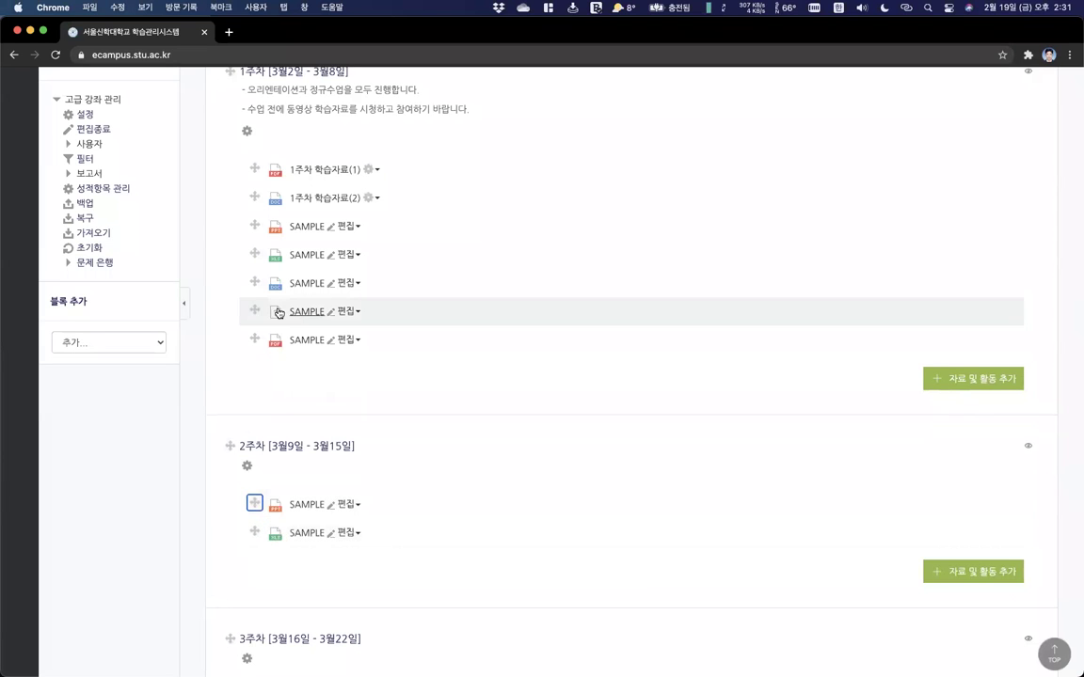
{"action": "left_click_drag", "start_coordinate": [254, 339], "coordinate": [254, 482]}
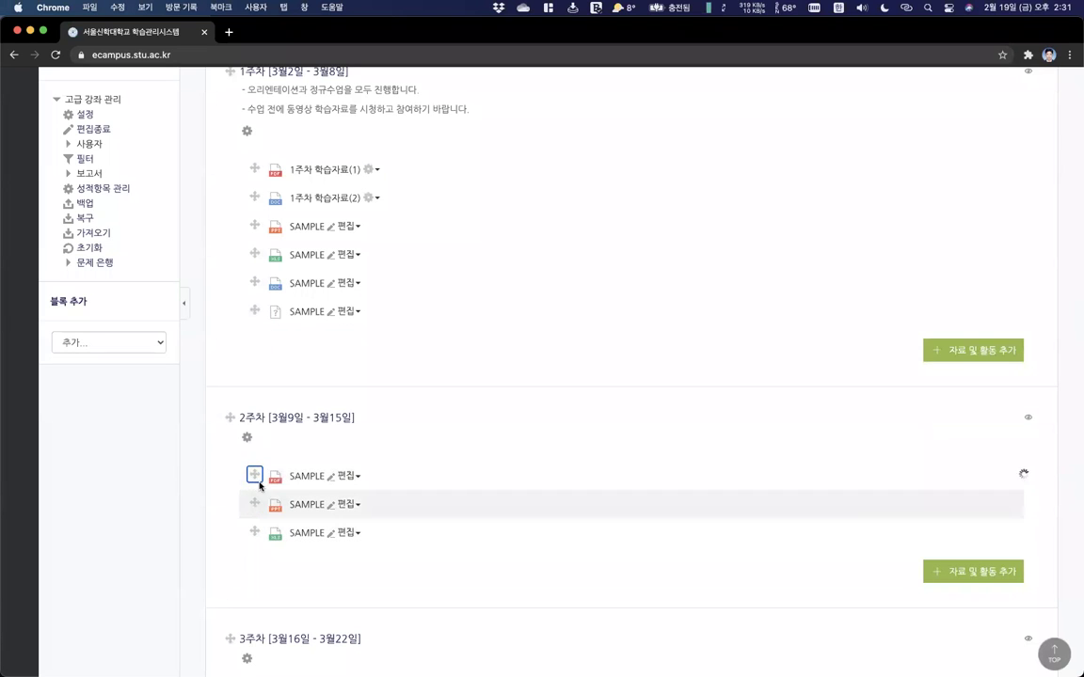
{"action": "left_click_drag", "start_coordinate": [254, 311], "coordinate": [268, 476]}
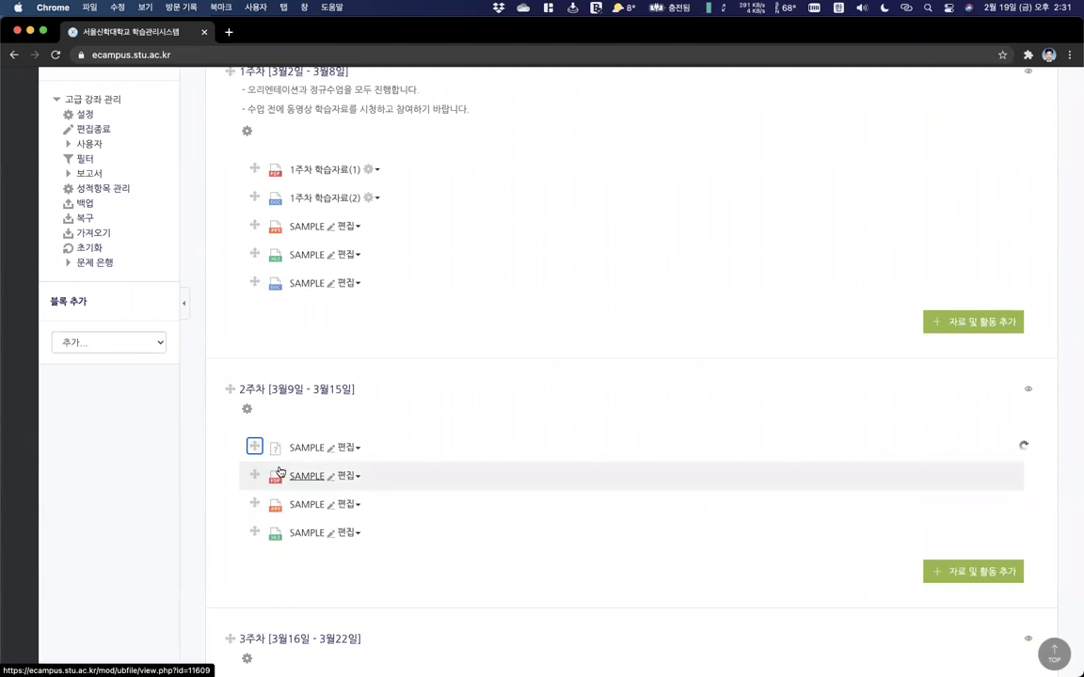
{"action": "left_click_drag", "start_coordinate": [254, 283], "coordinate": [270, 449]}
{"action": "left_click_drag", "start_coordinate": [254, 252], "coordinate": [266, 433]}
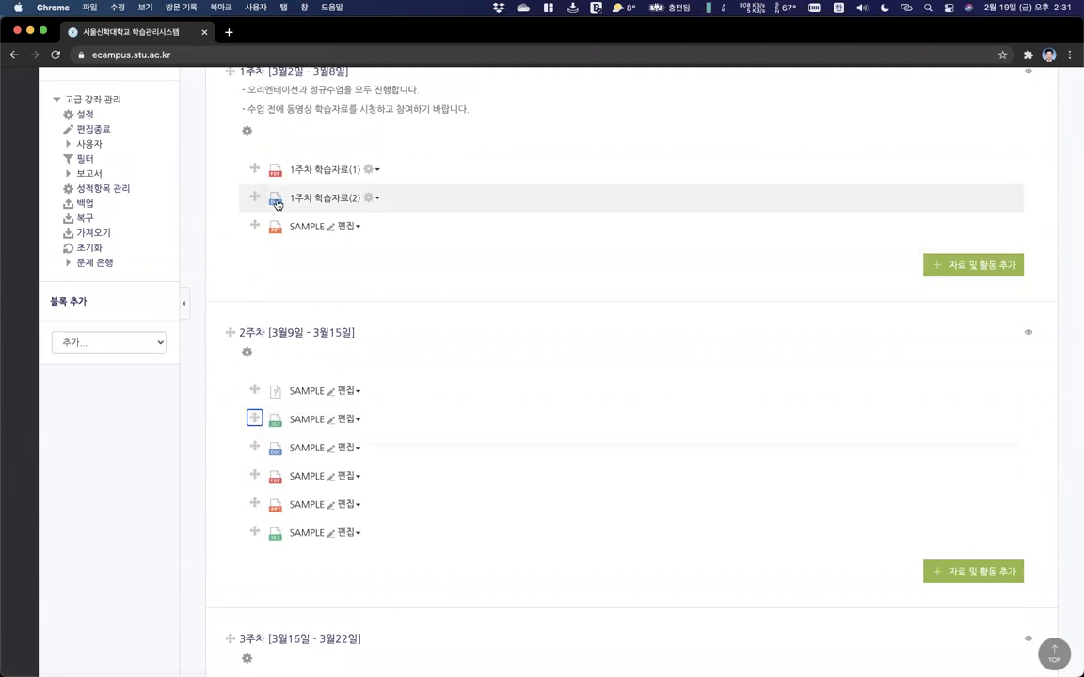
{"action": "left_click_drag", "start_coordinate": [254, 223], "coordinate": [287, 447]}
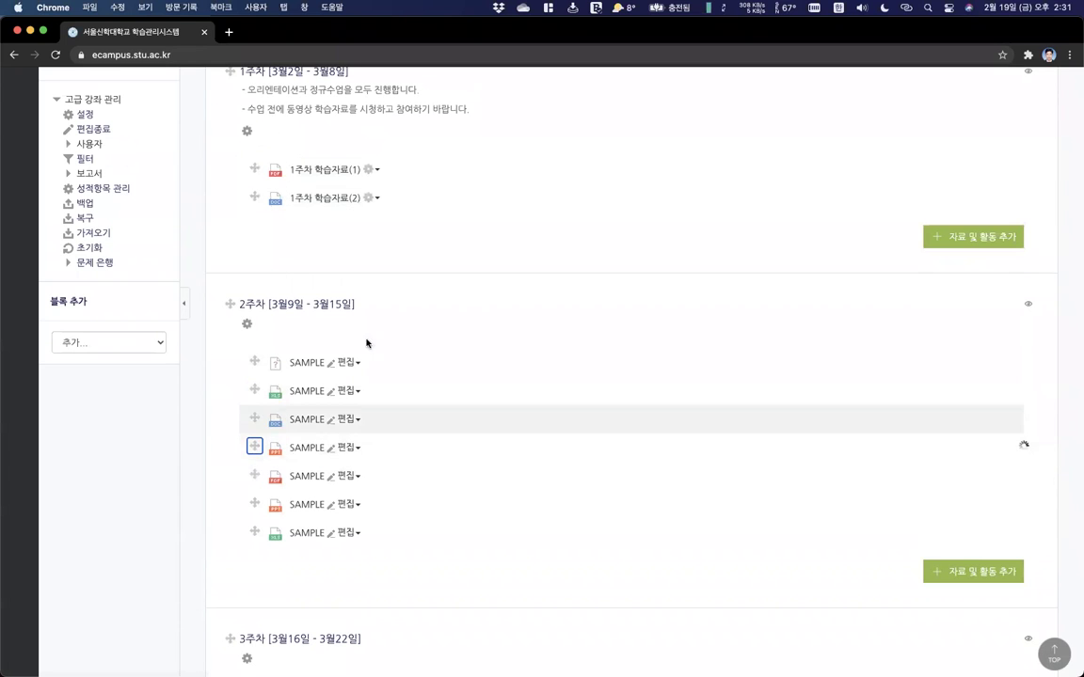
Review the add-material chooser for 1주차 and the SAMPLE files in Finder, and return to the course page.
{"action": "scroll", "coordinate": [399, 304], "scroll_direction": "down", "scroll_amount": 2}
{"action": "scroll", "coordinate": [399, 301], "scroll_direction": "up", "scroll_amount": 5}
{"action": "scroll", "coordinate": [414, 305], "scroll_direction": "down", "scroll_amount": 2}
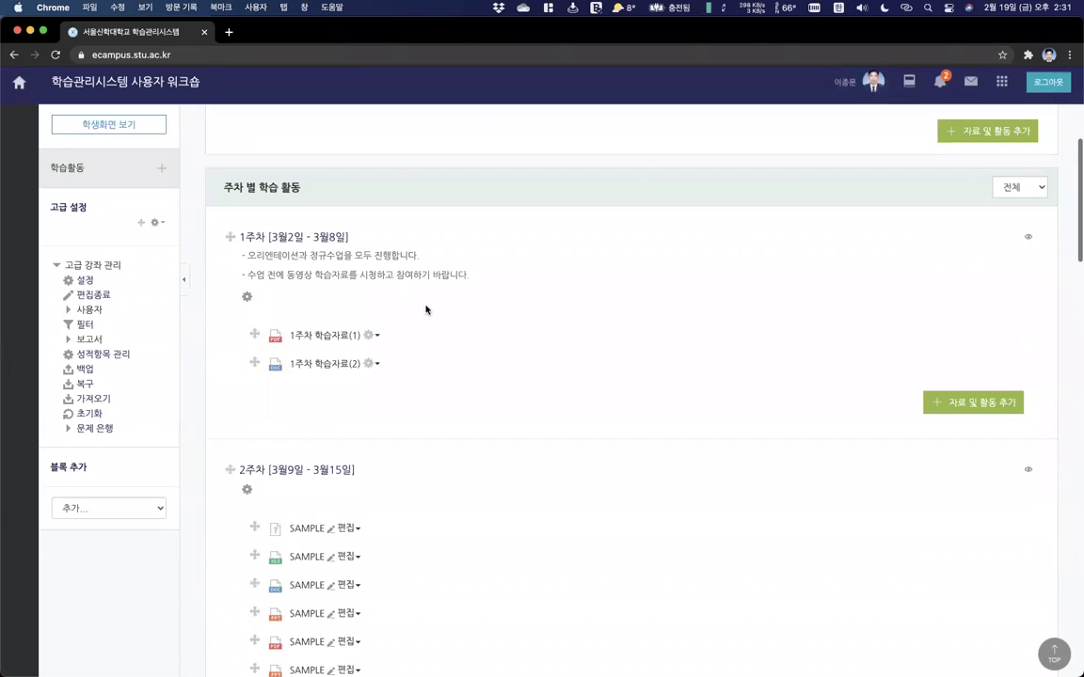
{"action": "left_click", "coordinate": [975, 404]}
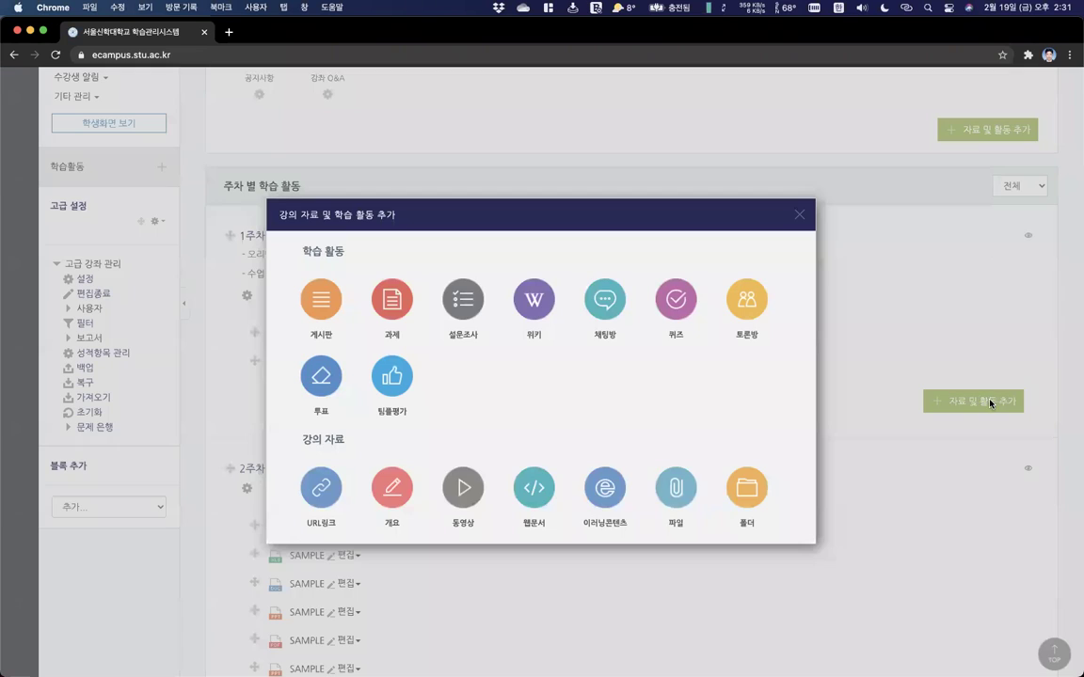
{"action": "left_click", "coordinate": [800, 217]}
{"action": "key", "text": "ctrl+Up"}
{"action": "left_click", "coordinate": [944, 276]}
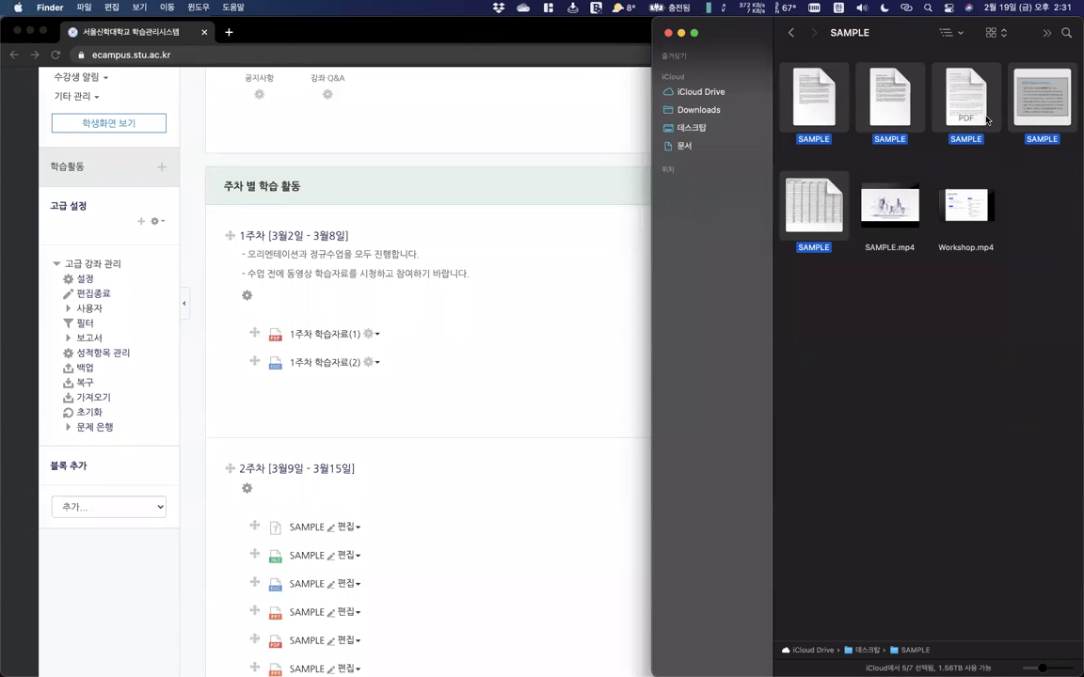
{"action": "left_click", "coordinate": [424, 412]}
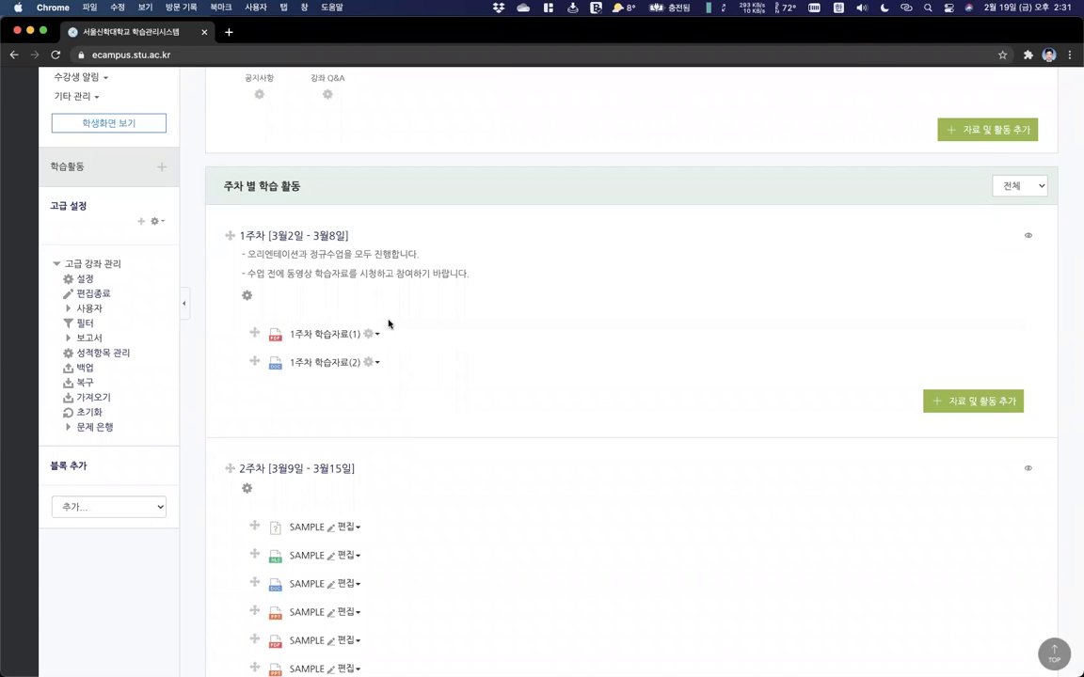
Download the file of 1주차 학습자료(1) from the course page and dismiss the download notice.
{"action": "left_click", "coordinate": [321, 337]}
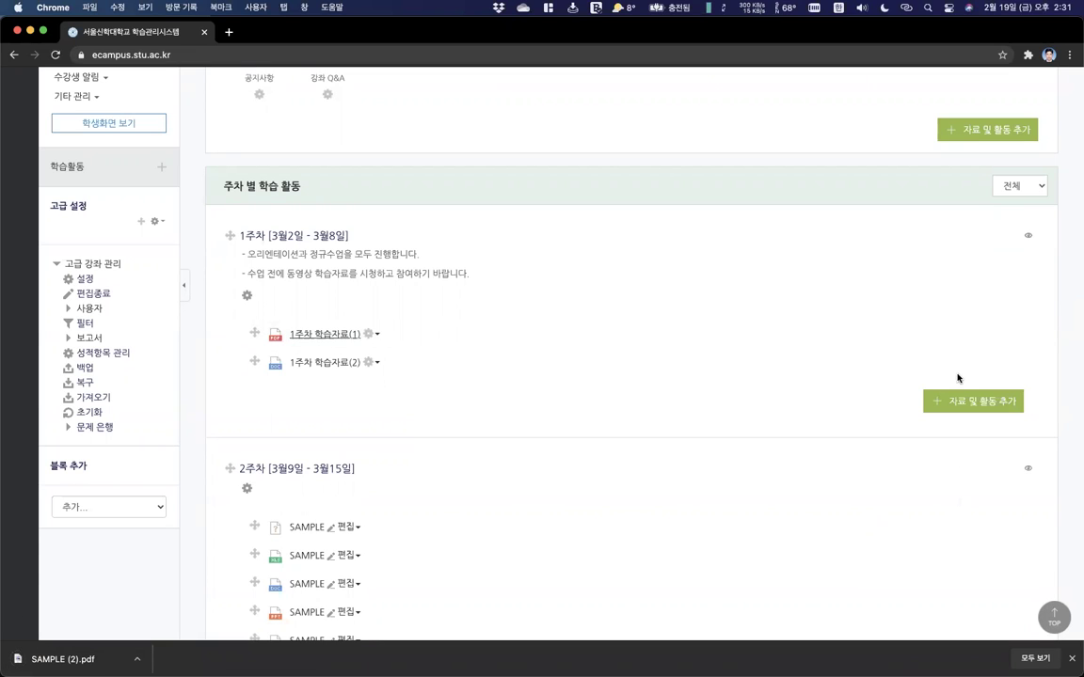
{"action": "left_click", "coordinate": [1072, 657]}
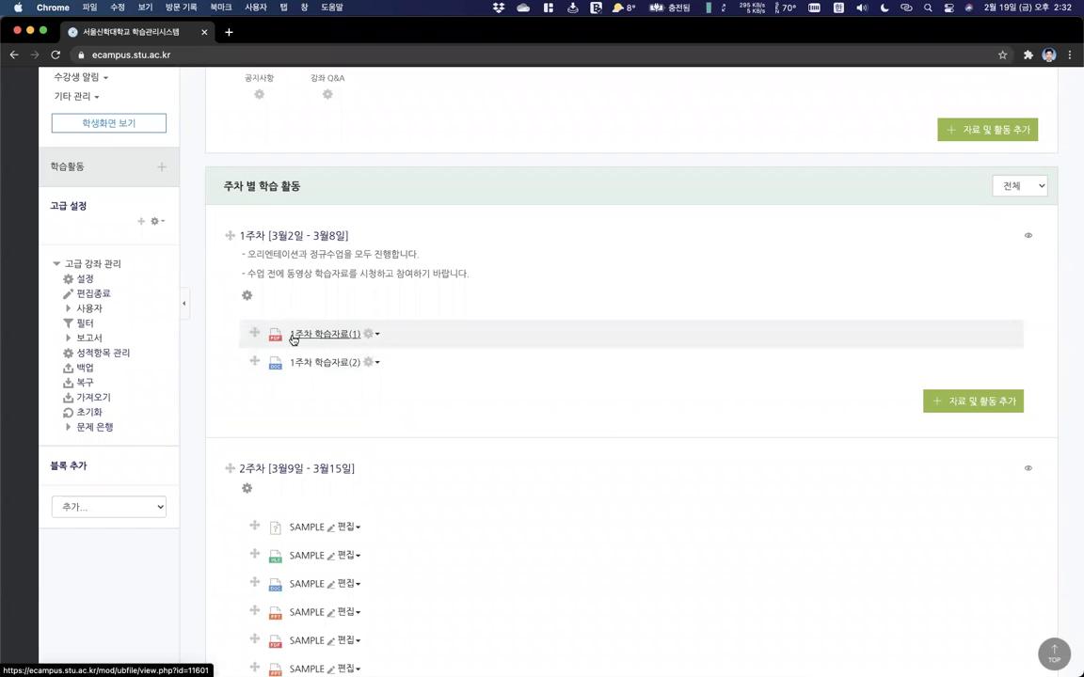
Set the 표시 형식 of 1주차 학습자료(1) to 팝업창으로, save it, and check the file in its popup viewer.
{"action": "left_click", "coordinate": [371, 335]}
{"action": "left_click", "coordinate": [330, 361]}
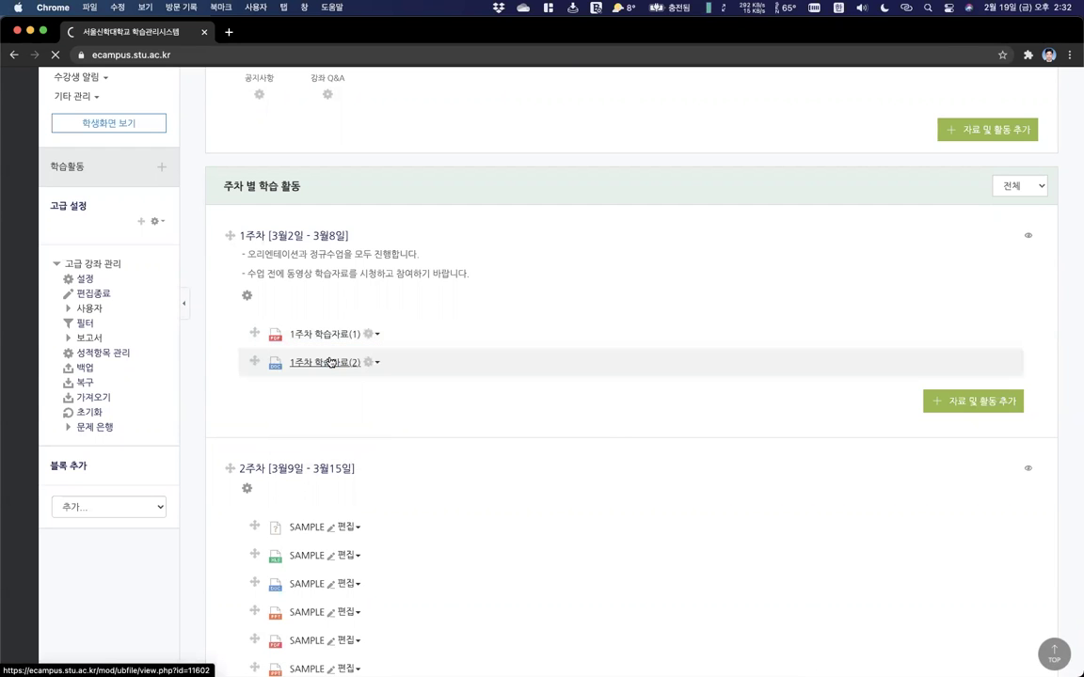
{"action": "scroll", "coordinate": [331, 363], "scroll_direction": "down", "scroll_amount": 5}
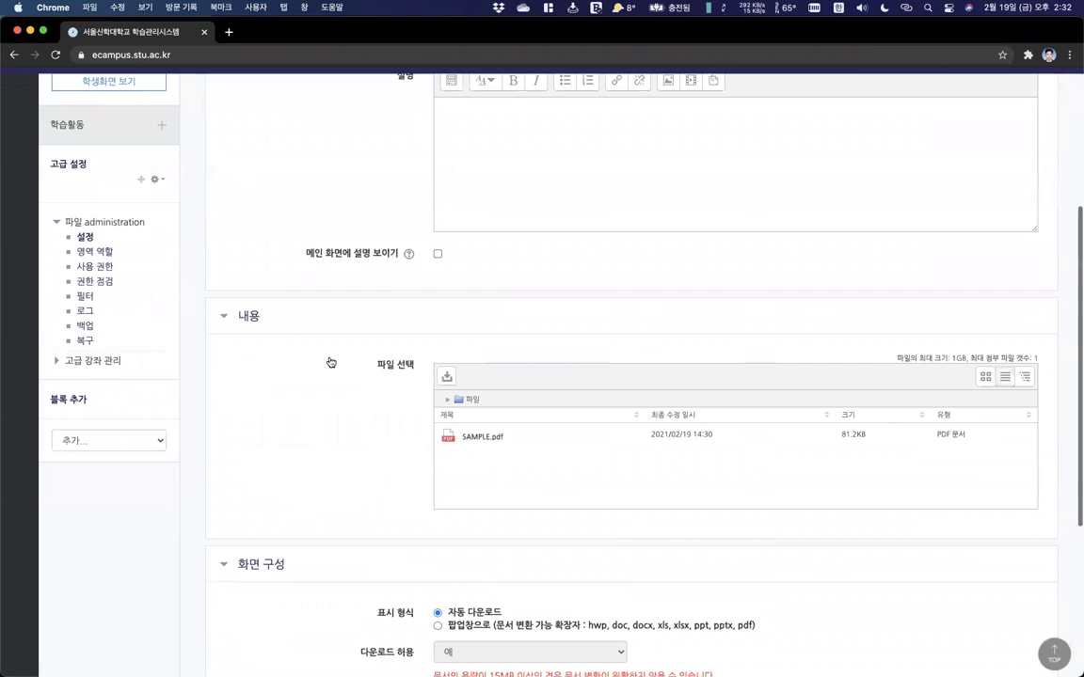
{"action": "scroll", "coordinate": [331, 362], "scroll_direction": "up", "scroll_amount": 4}
{"action": "scroll", "coordinate": [484, 340], "scroll_direction": "down", "scroll_amount": 1}
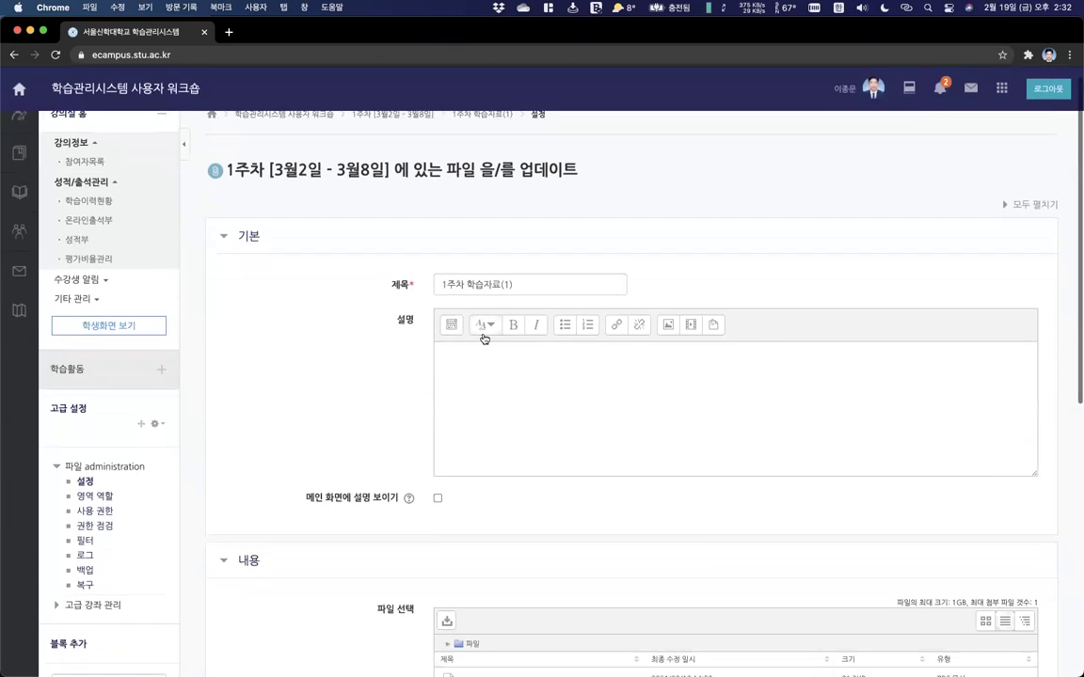
{"action": "scroll", "coordinate": [485, 340], "scroll_direction": "down", "scroll_amount": 5}
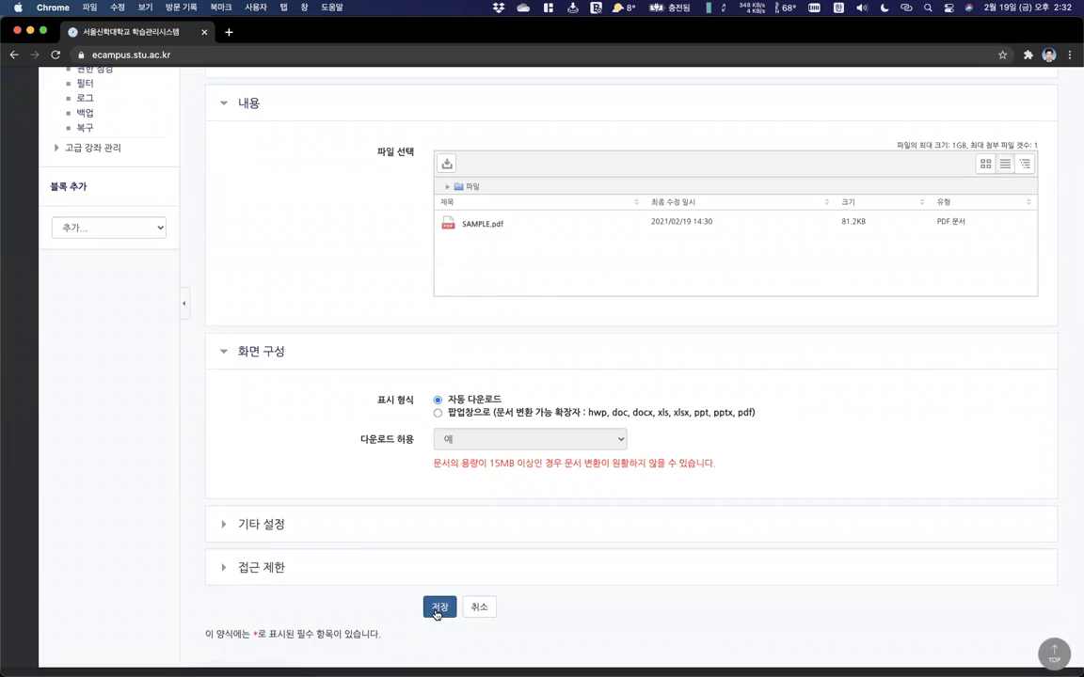
{"action": "left_click", "coordinate": [458, 415]}
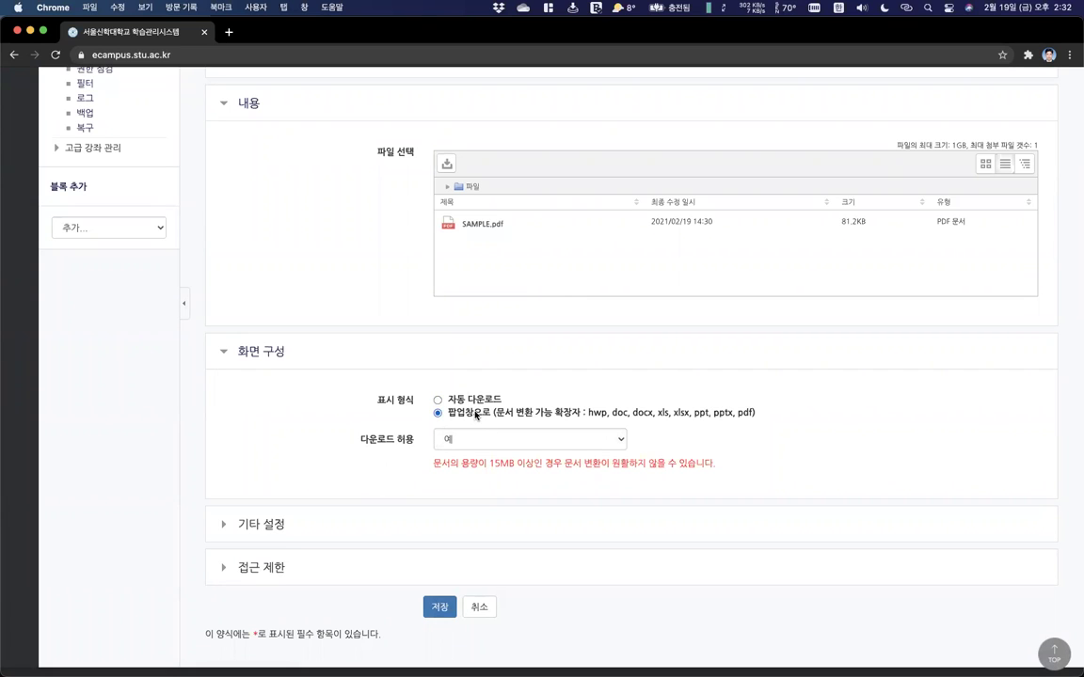
{"action": "left_click", "coordinate": [439, 609]}
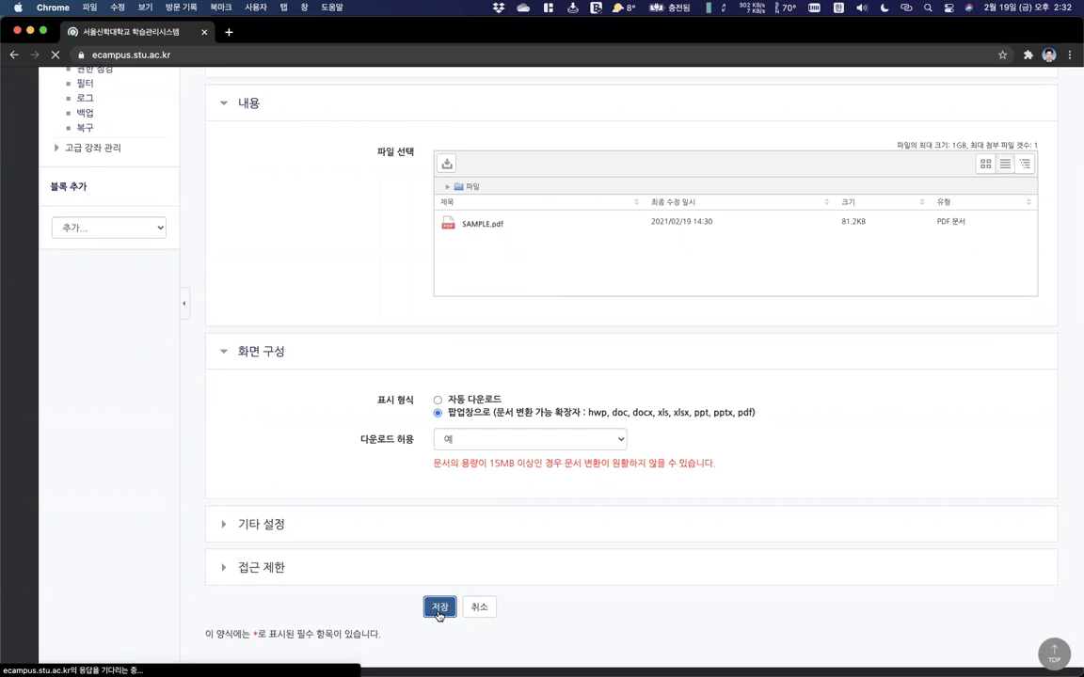
{"action": "left_click", "coordinate": [326, 197]}
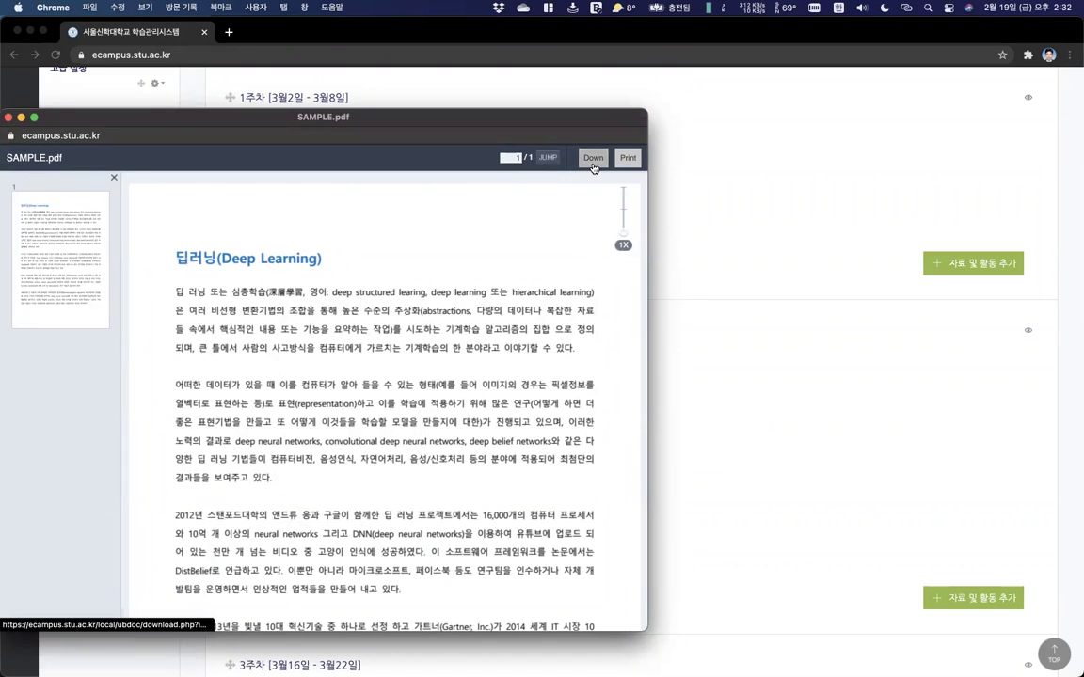
{"action": "left_click", "coordinate": [9, 118]}
Set 다운로드 허용 to 아니오 for 1주차 학습자료(1) and save the file settings.
{"action": "left_click", "coordinate": [374, 197]}
{"action": "left_click", "coordinate": [355, 222]}
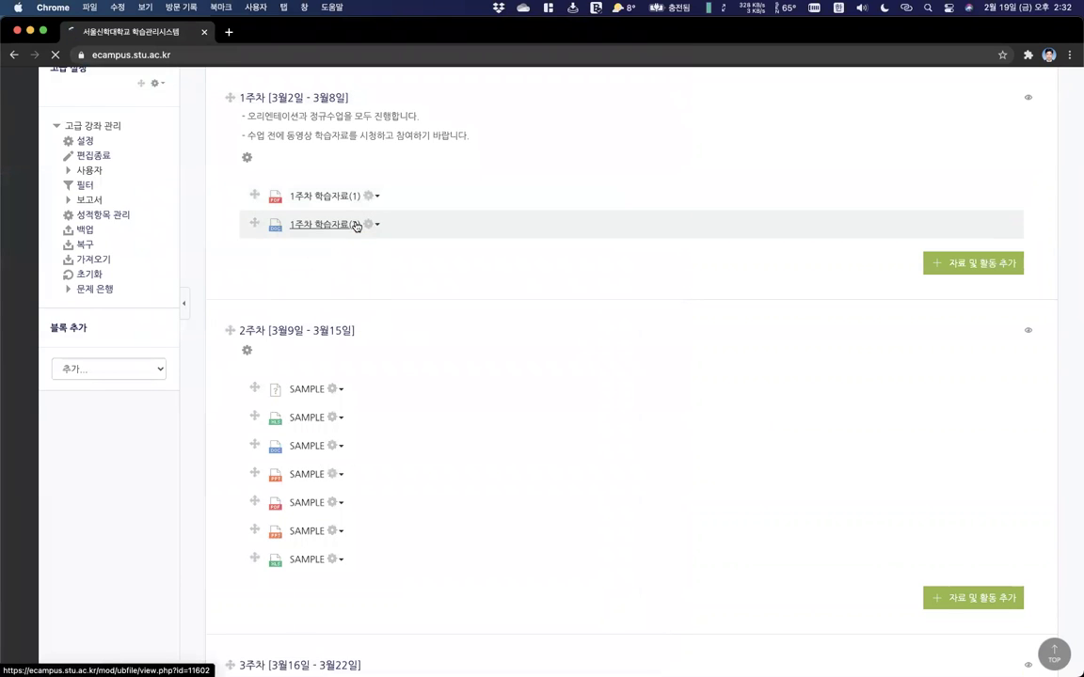
{"action": "scroll", "coordinate": [466, 397], "scroll_direction": "down", "scroll_amount": 6}
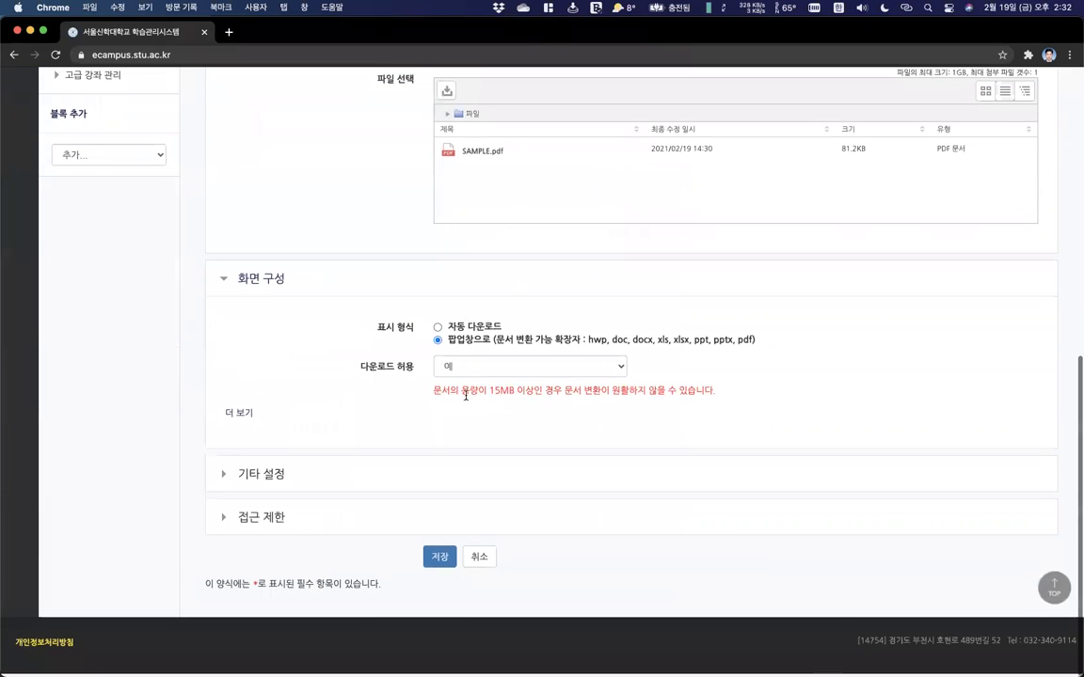
{"action": "scroll", "coordinate": [462, 374], "scroll_direction": "up", "scroll_amount": 1}
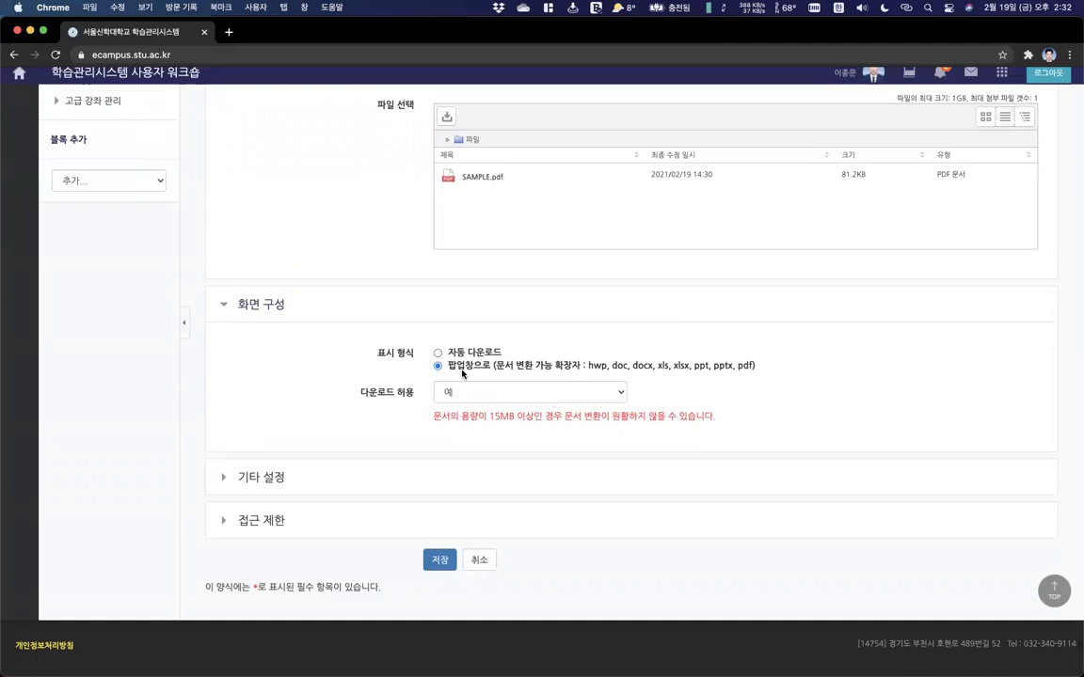
{"action": "left_click", "coordinate": [463, 391]}
{"action": "left_click", "coordinate": [465, 378]}
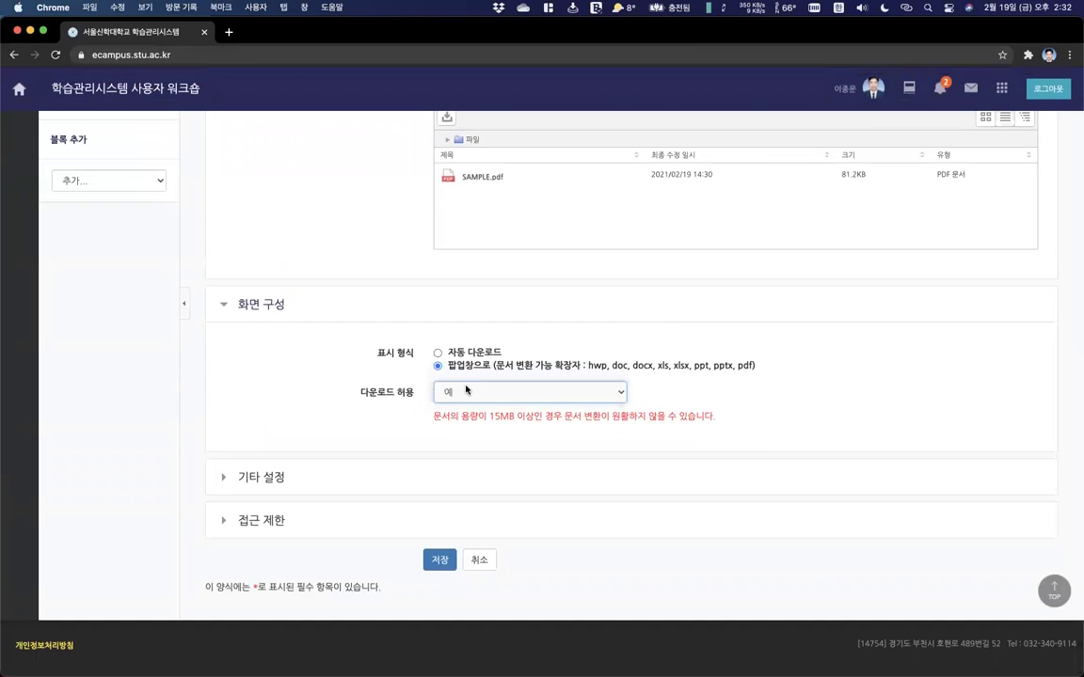
{"action": "left_click", "coordinate": [441, 560]}
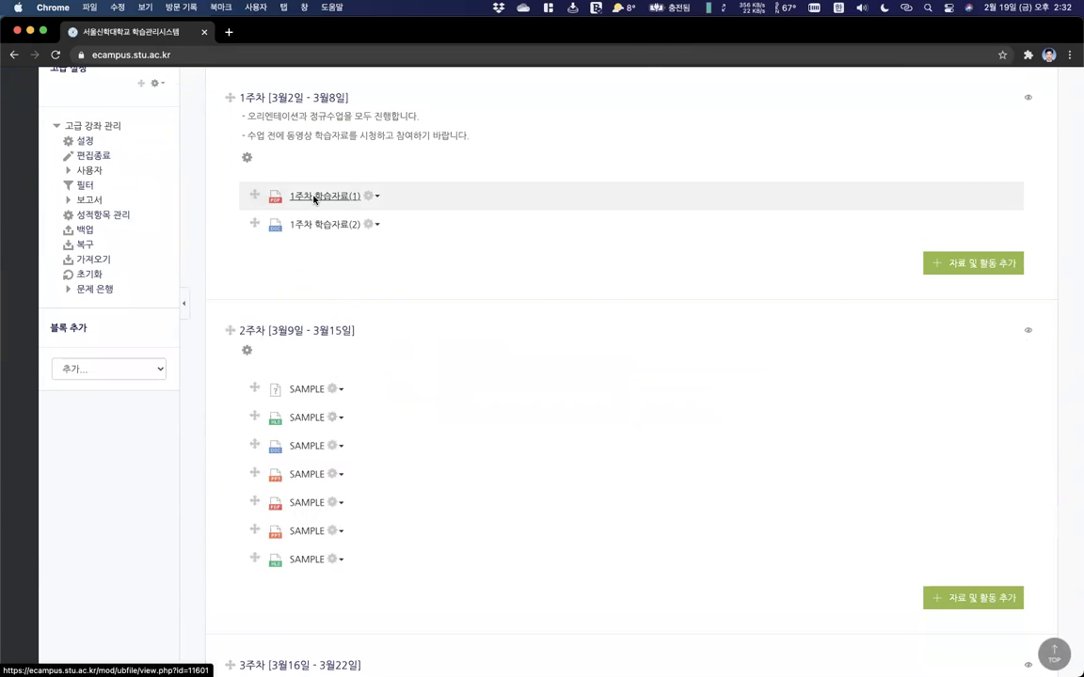
Check the popup viewer of 1주차 학습자료(1) for the download option and close it.
{"action": "left_click", "coordinate": [316, 198]}
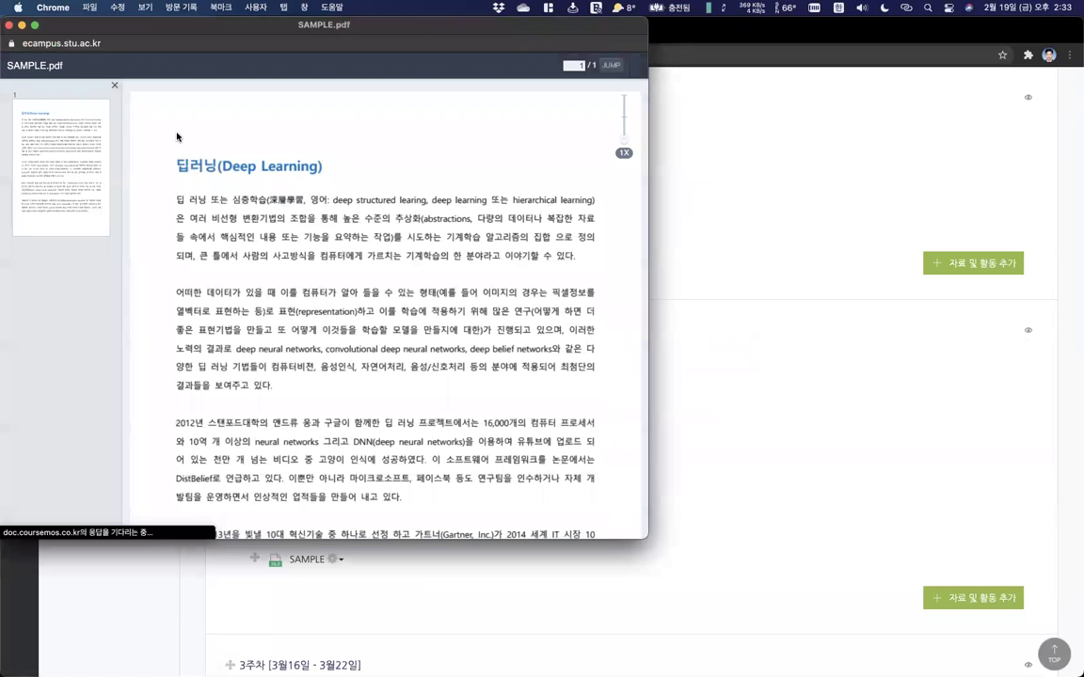
{"action": "left_click_drag", "start_coordinate": [357, 35], "coordinate": [400, 100]}
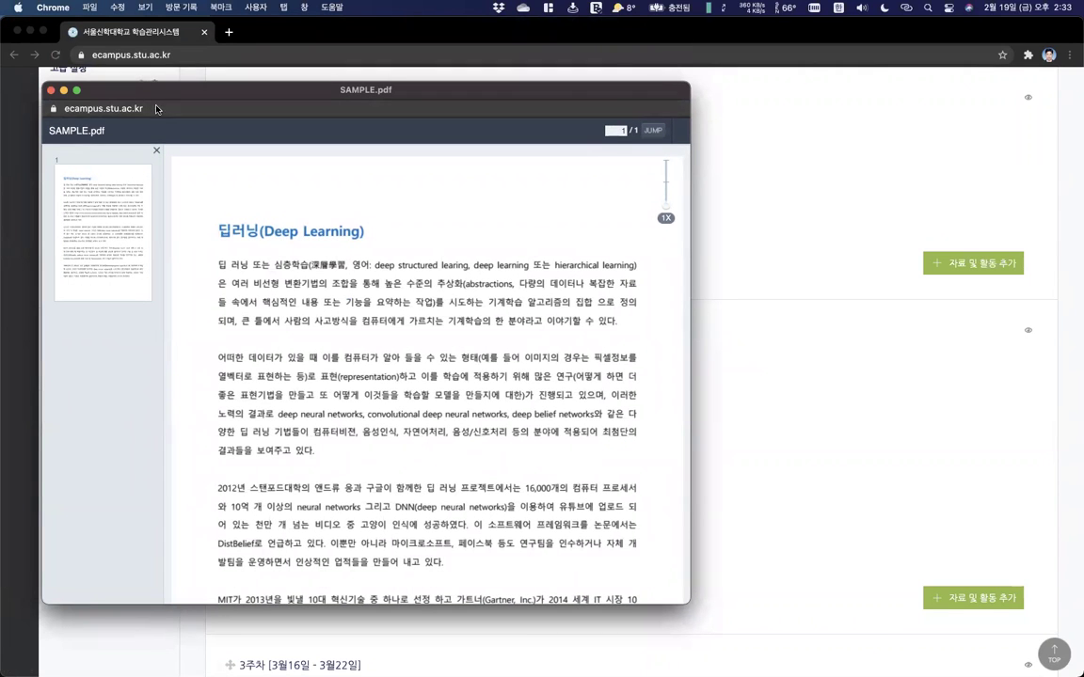
{"action": "left_click", "coordinate": [51, 89]}
Set 다운로드 허용 back to 예 for 1주차 학습자료(1) and save the file settings.
{"action": "left_click", "coordinate": [372, 195]}
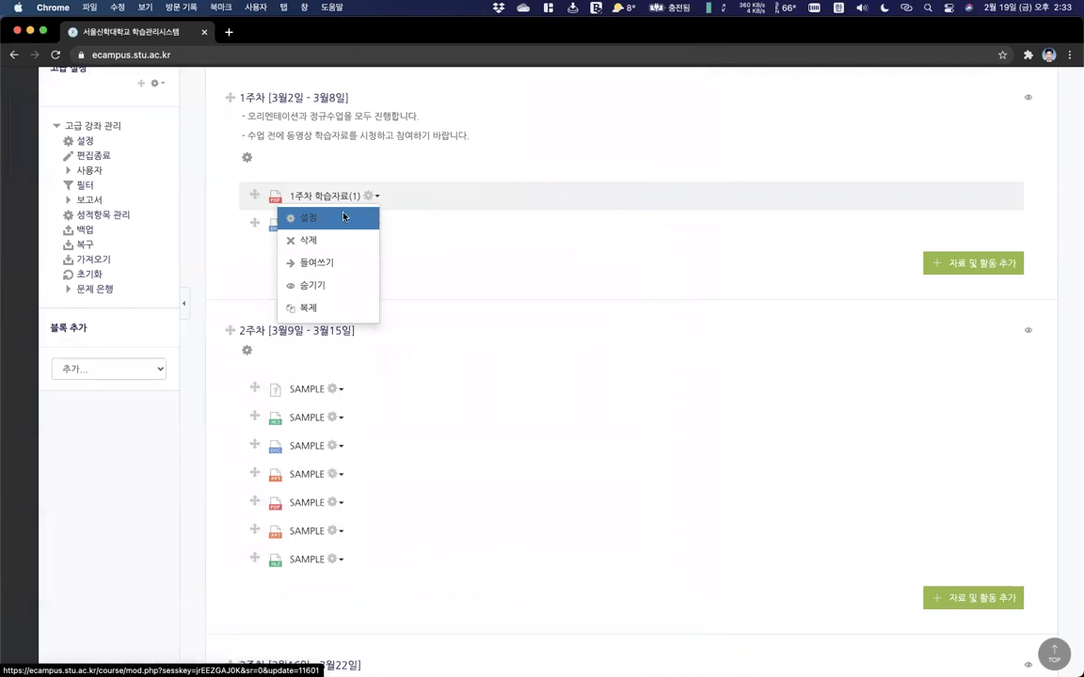
{"action": "left_click", "coordinate": [346, 215]}
{"action": "scroll", "coordinate": [470, 358], "scroll_direction": "down", "scroll_amount": 10}
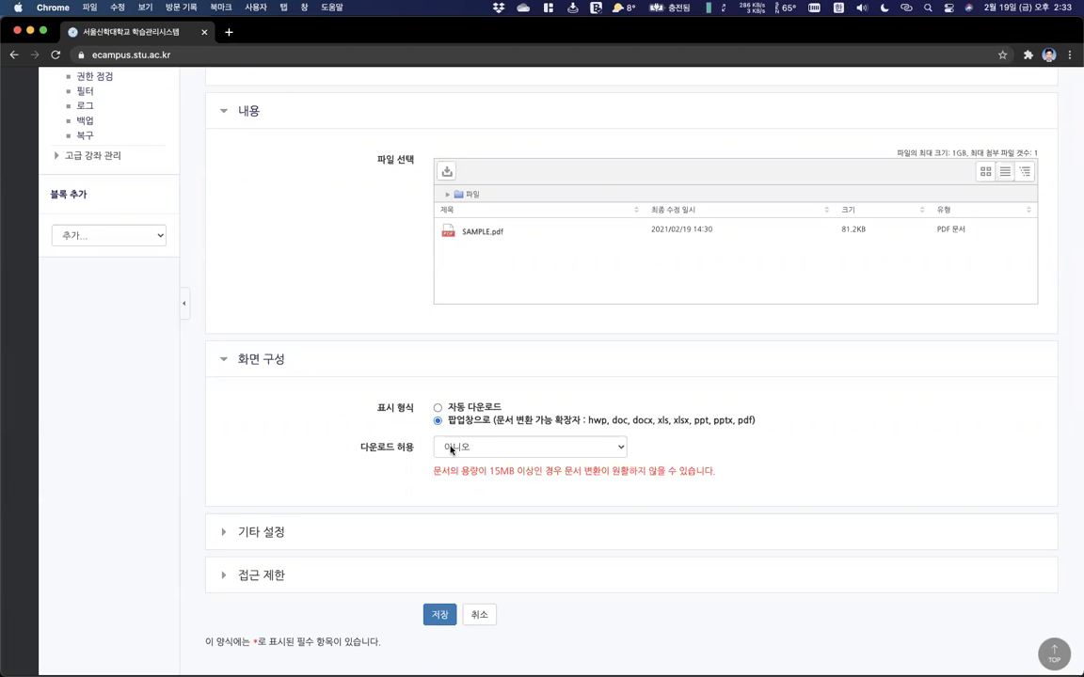
{"action": "left_click", "coordinate": [450, 450]}
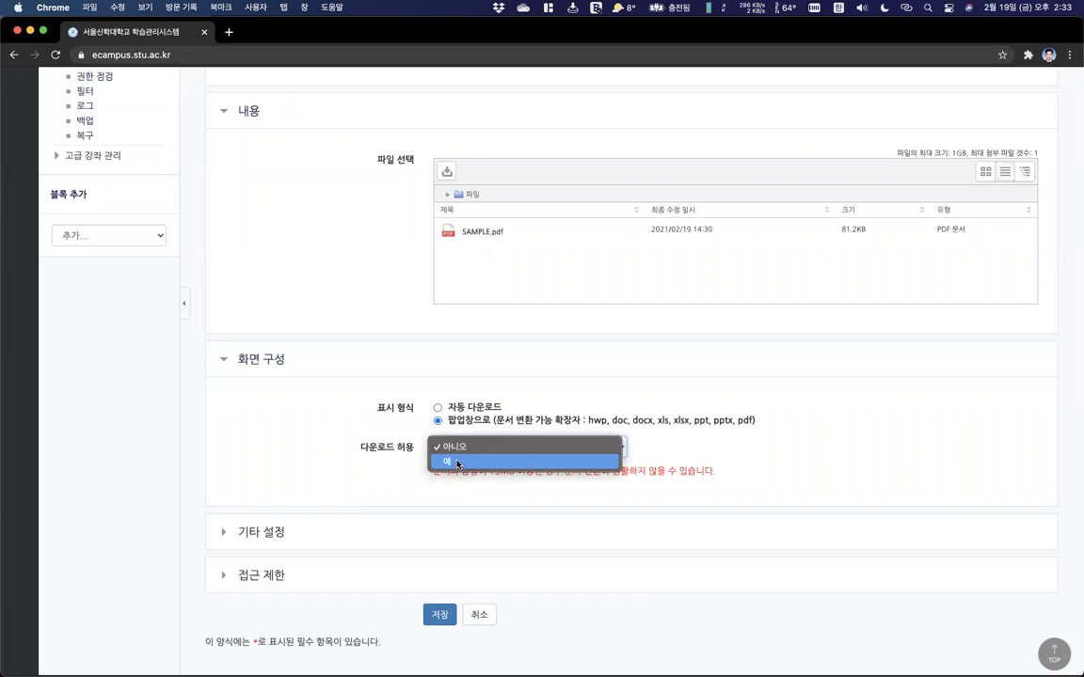
{"action": "left_click", "coordinate": [457, 462]}
{"action": "left_click", "coordinate": [441, 616]}
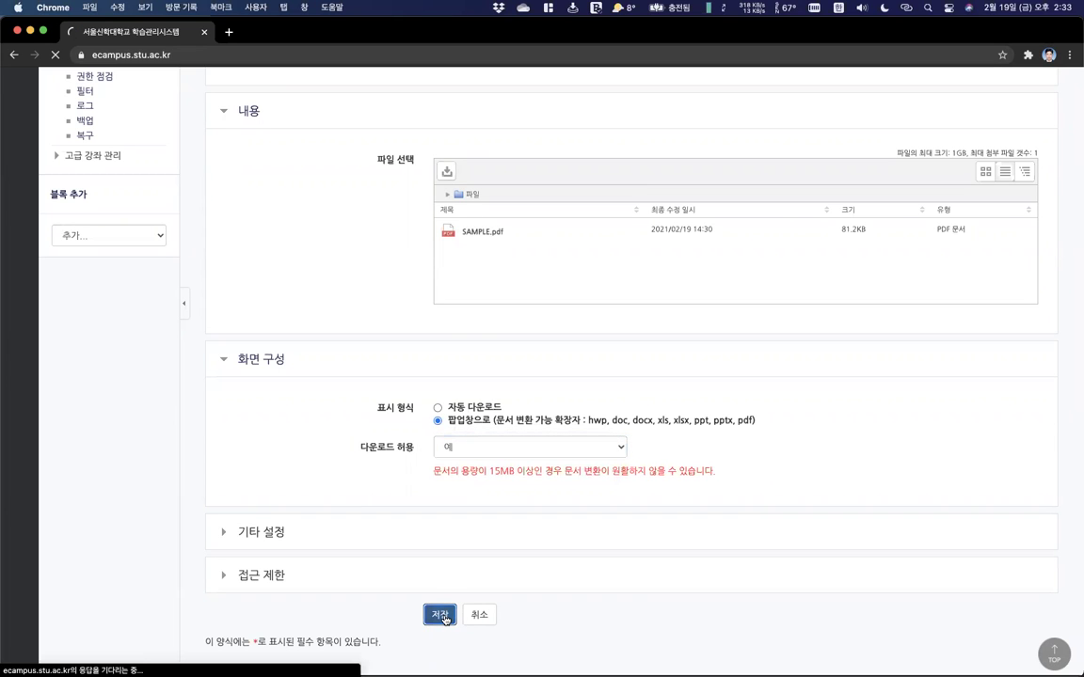
Look over the weekly materials and the 강의 자료 types in the add-material chooser for 1주차, and close the chooser.
{"action": "scroll", "coordinate": [538, 483], "scroll_direction": "up", "scroll_amount": 4}
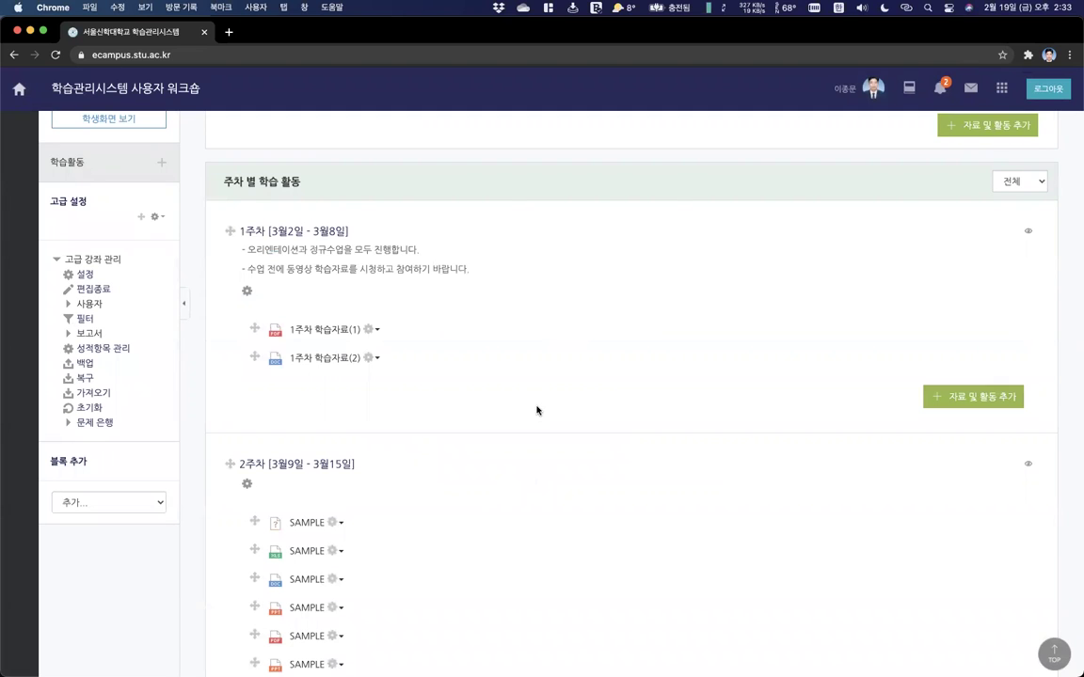
{"action": "scroll", "coordinate": [537, 410], "scroll_direction": "down", "scroll_amount": 1}
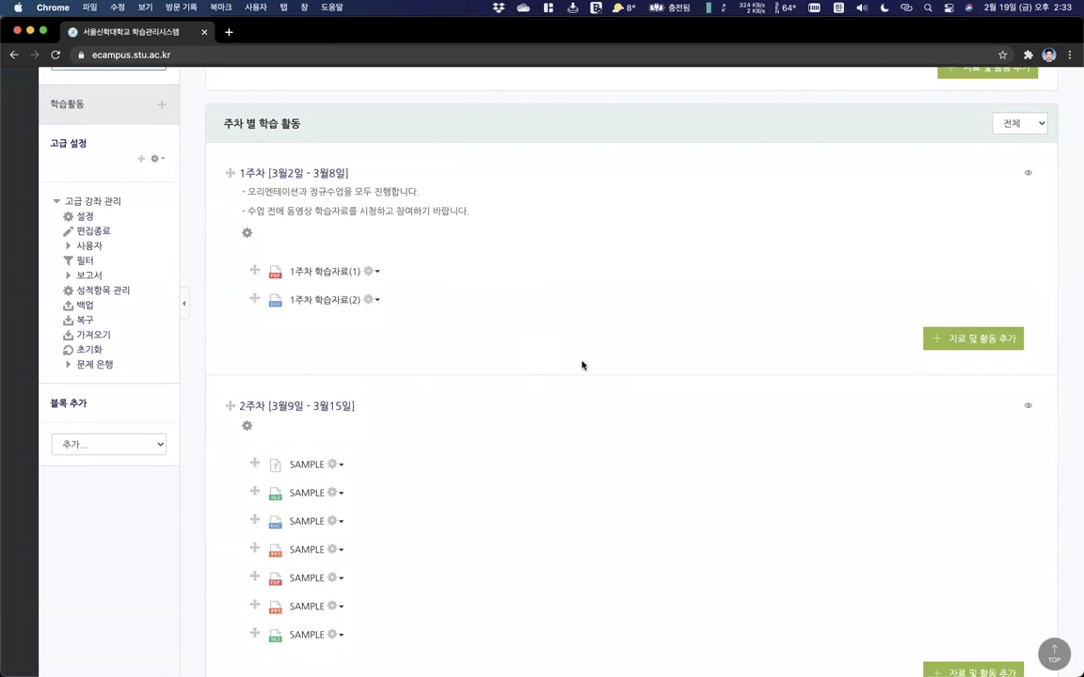
{"action": "scroll", "coordinate": [581, 365], "scroll_direction": "down", "scroll_amount": 1}
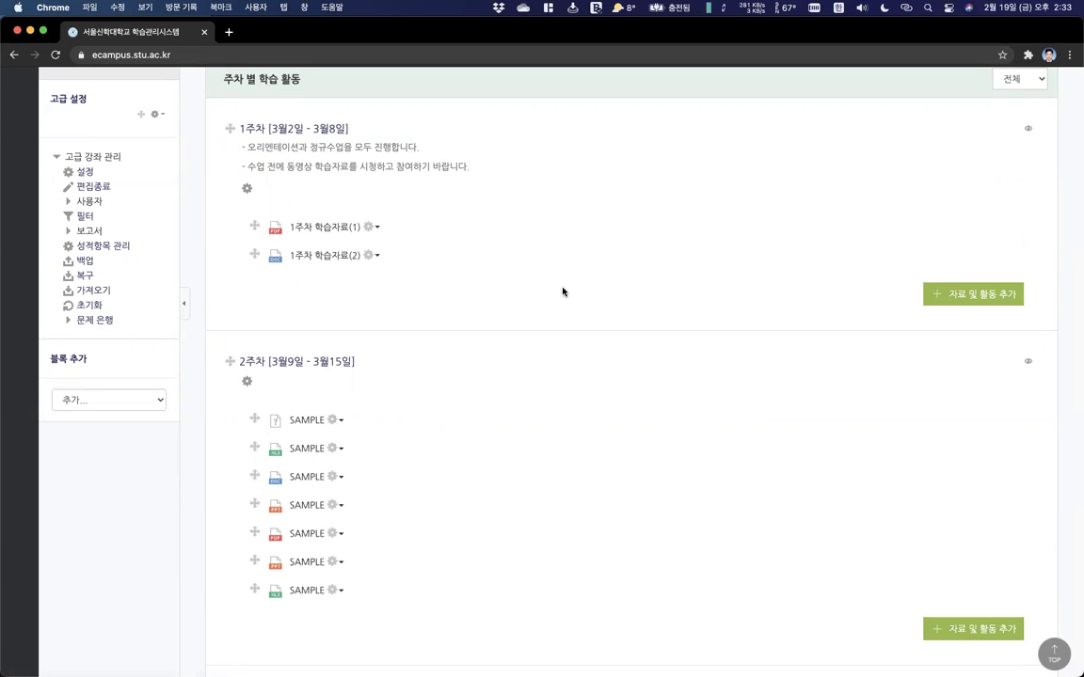
{"action": "left_click", "coordinate": [956, 306]}
{"action": "scroll", "coordinate": [685, 424], "scroll_direction": "down", "scroll_amount": 3}
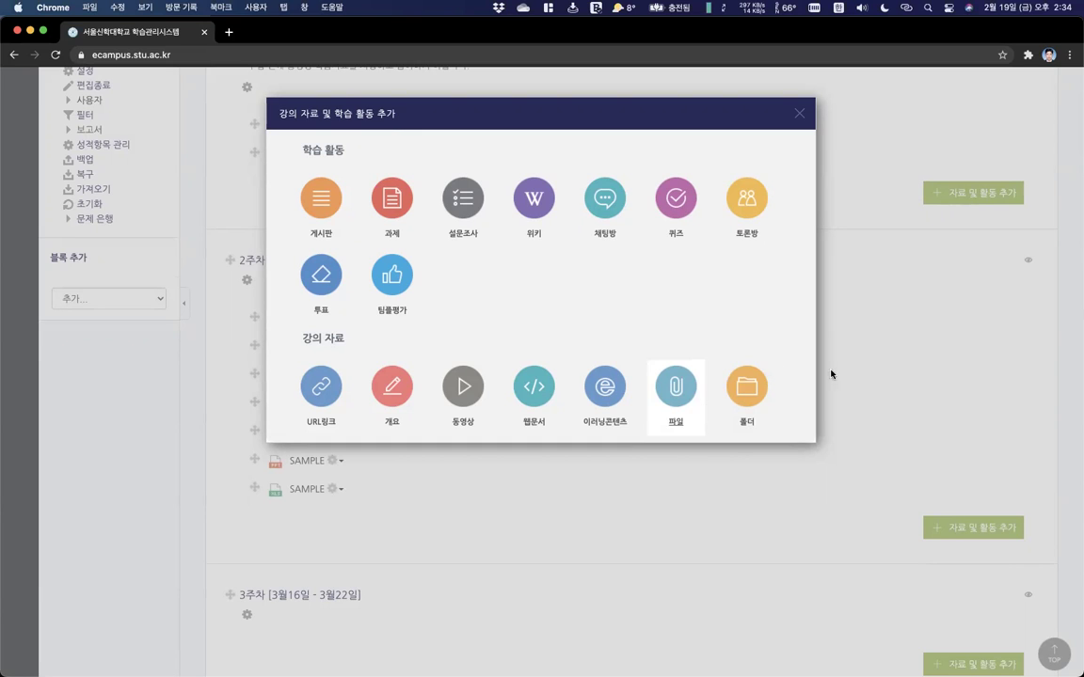
{"action": "left_click", "coordinate": [796, 119]}
{"action": "scroll", "coordinate": [754, 186], "scroll_direction": "down", "scroll_amount": 1}
{"action": "scroll", "coordinate": [754, 186], "scroll_direction": "up", "scroll_amount": 3}
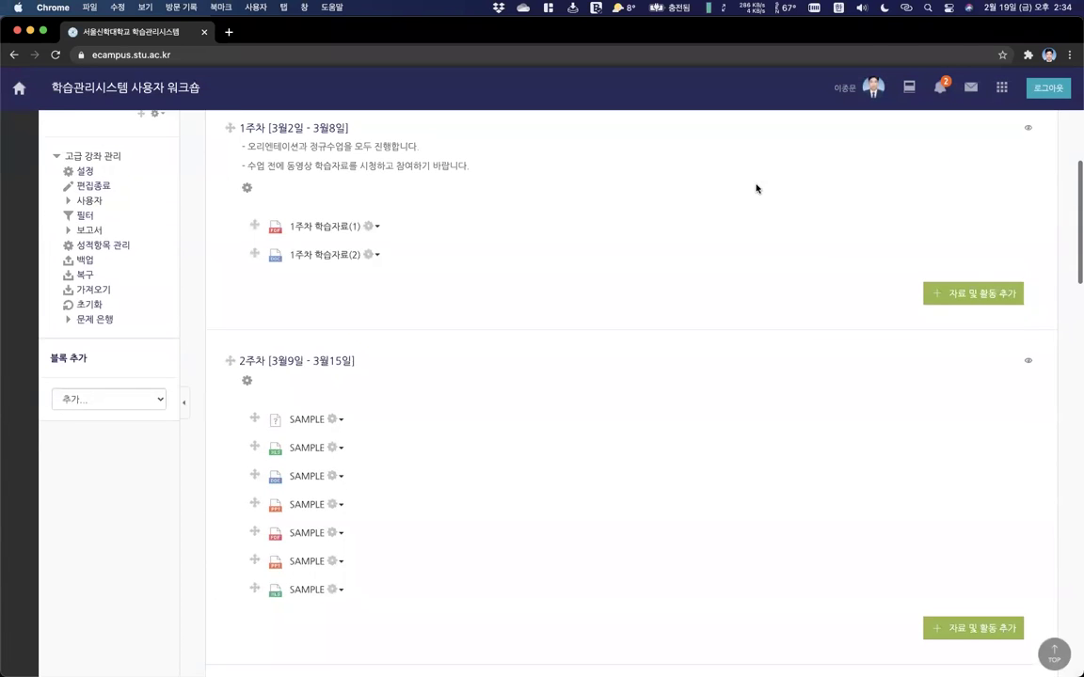
Start adding a 동영상 material to 1주차 and title it 1주차 동영상 학습.
{"action": "left_click", "coordinate": [978, 304]}
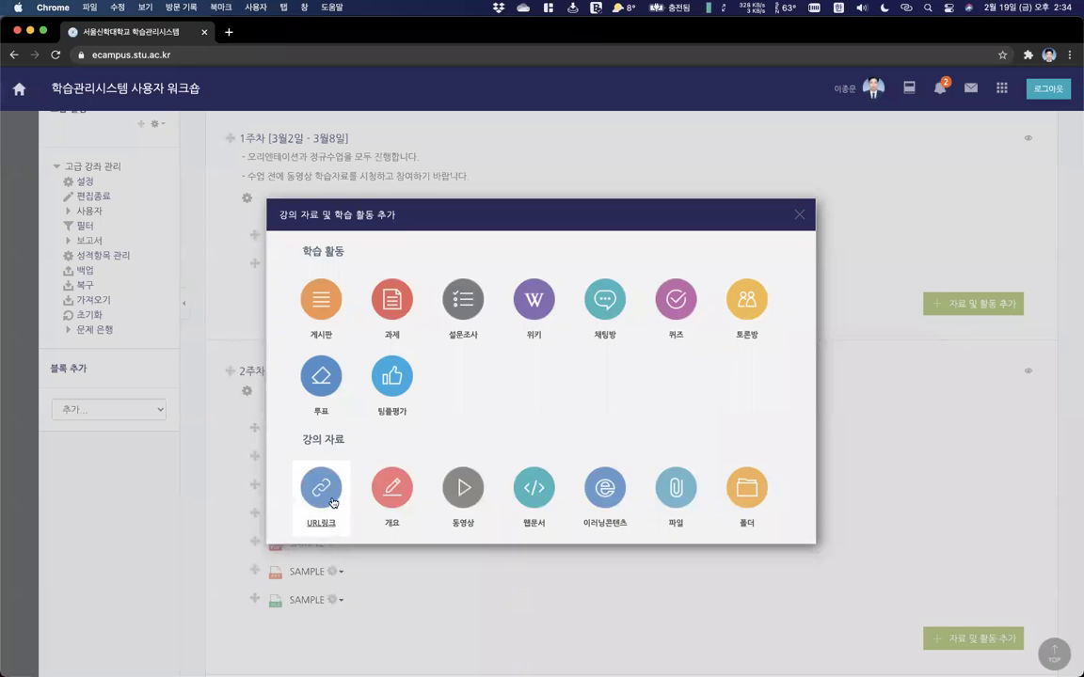
{"action": "left_click", "coordinate": [476, 504]}
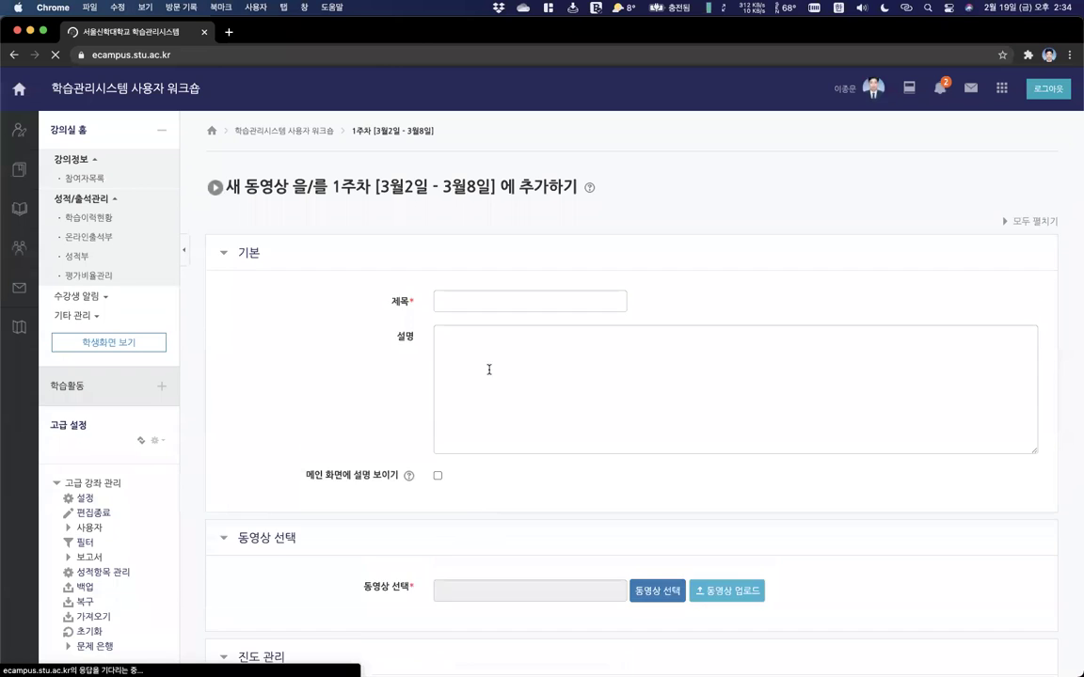
{"action": "left_click", "coordinate": [479, 305]}
{"action": "type", "text": "1ㅈ"}
{"action": "type", "text": "차 "}
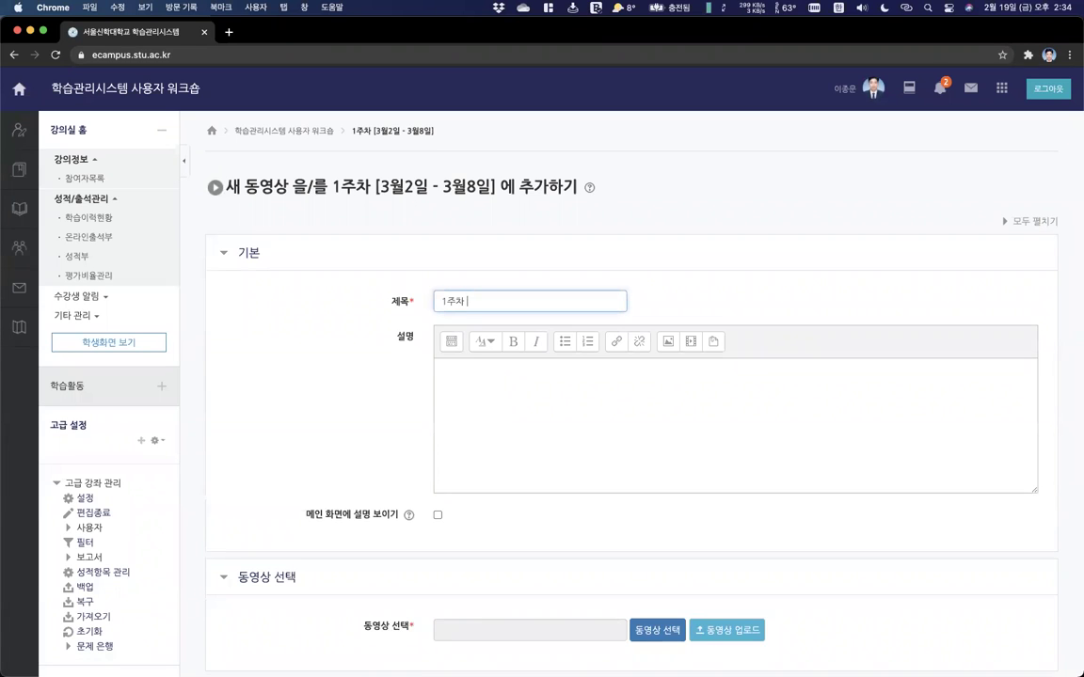
{"action": "type", "text": "동영상학습"}
Upload SAMPLE.mp4 from the SAMPLE folder to the video library through the new material's 동영상 선택 dialog.
{"action": "scroll", "coordinate": [307, 379], "scroll_direction": "down", "scroll_amount": 5}
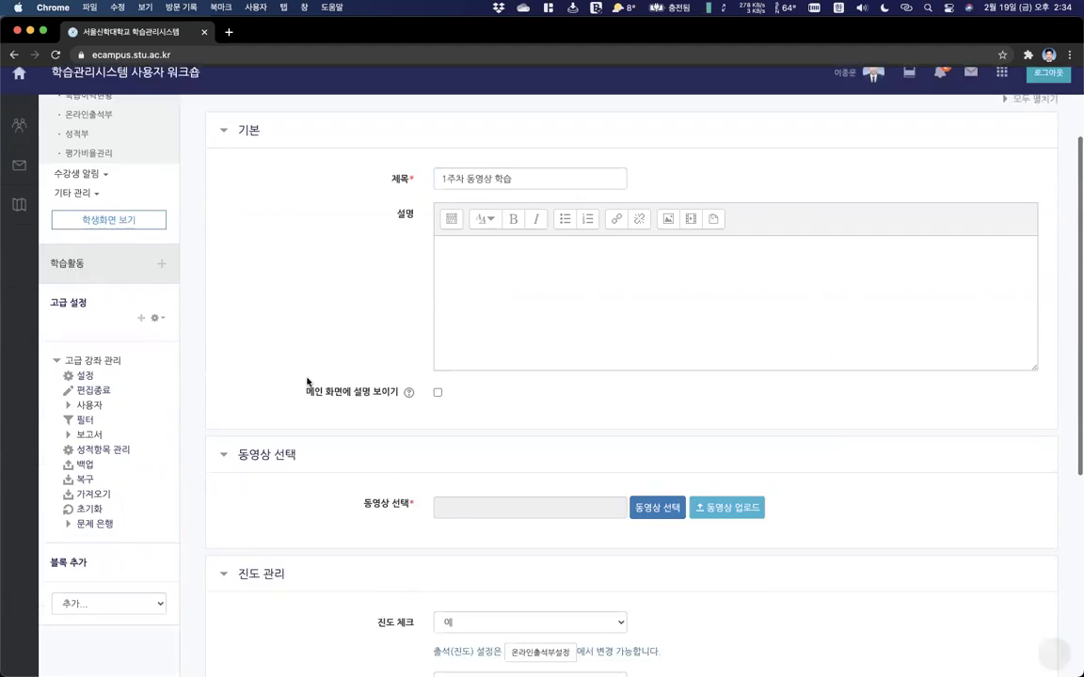
{"action": "scroll", "coordinate": [308, 383], "scroll_direction": "down", "scroll_amount": 3}
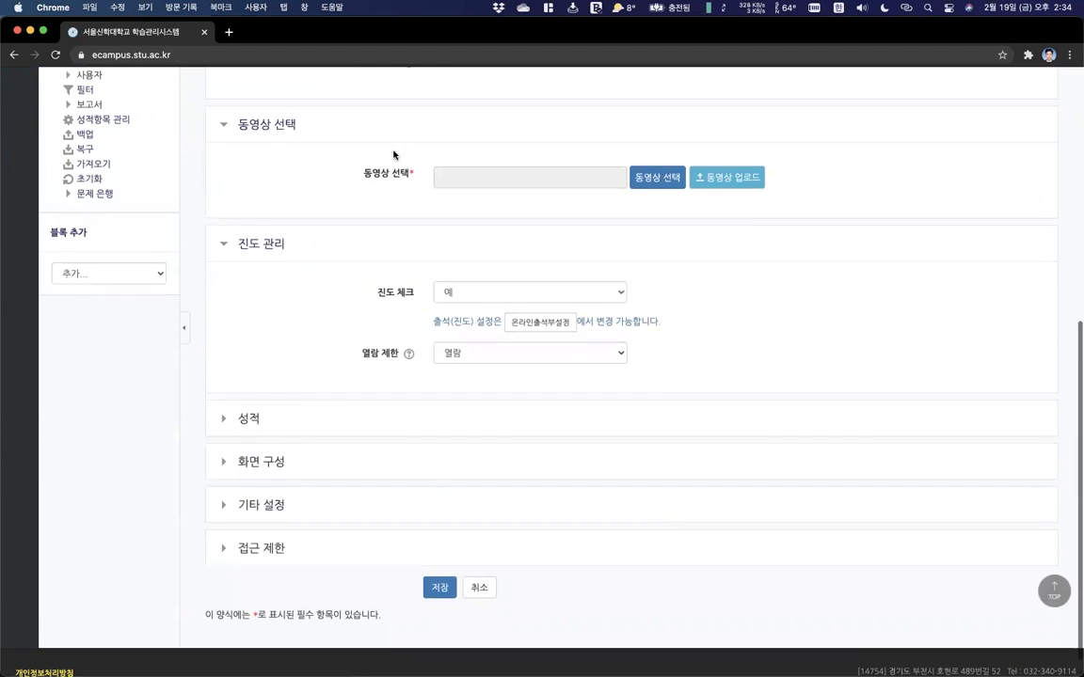
{"action": "left_click", "coordinate": [657, 178]}
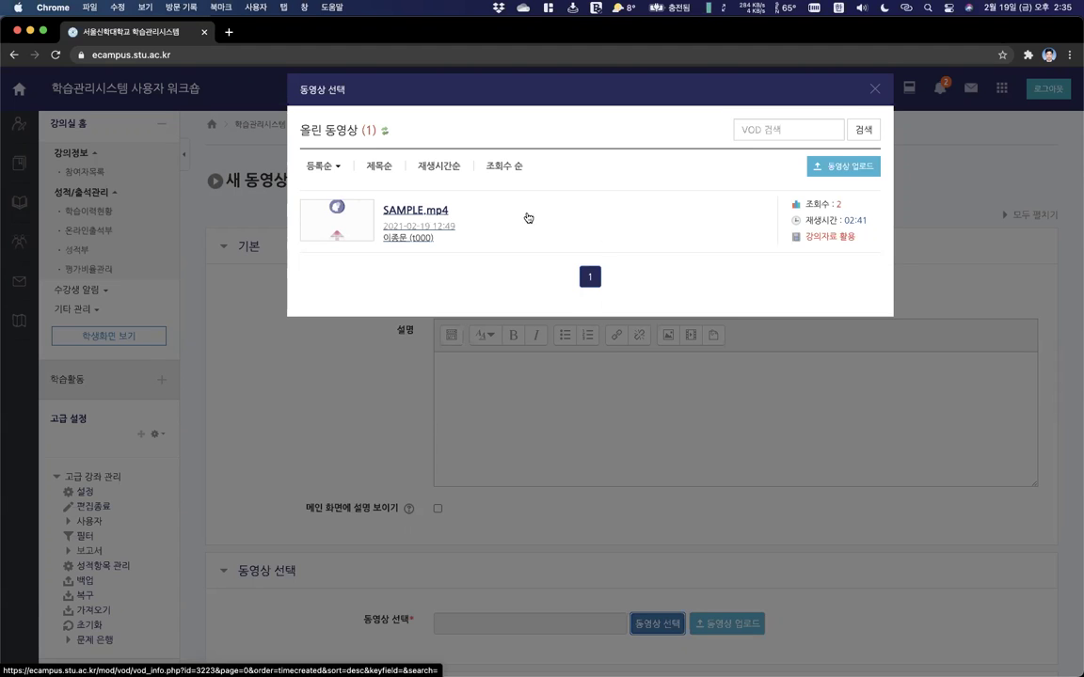
{"action": "left_click", "coordinate": [843, 169]}
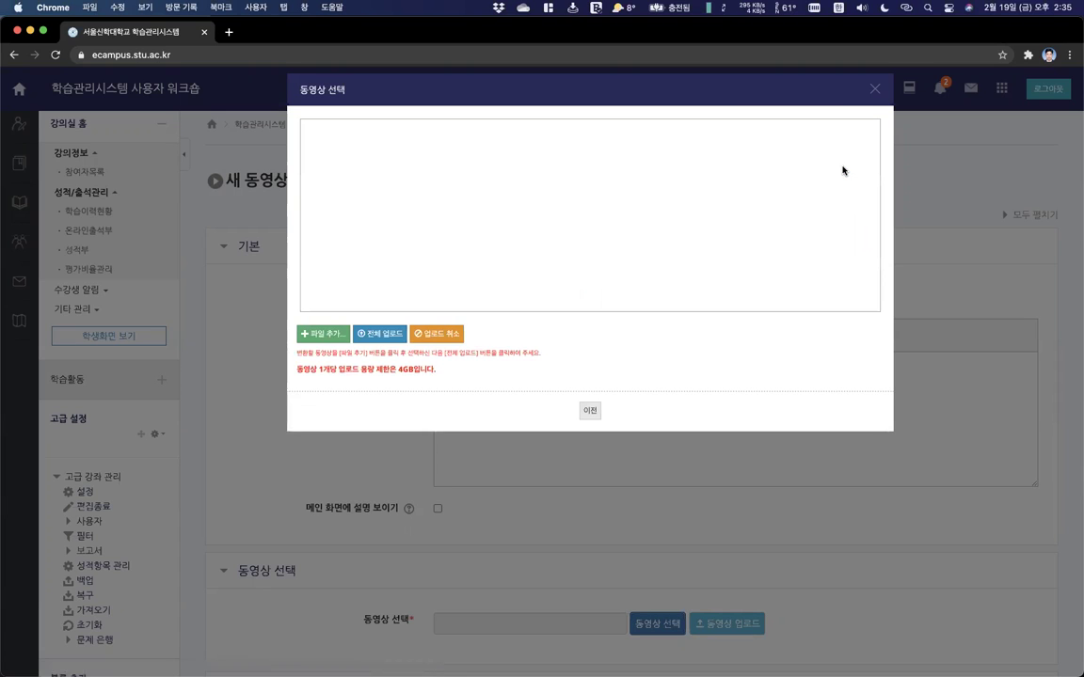
{"action": "left_click", "coordinate": [324, 343]}
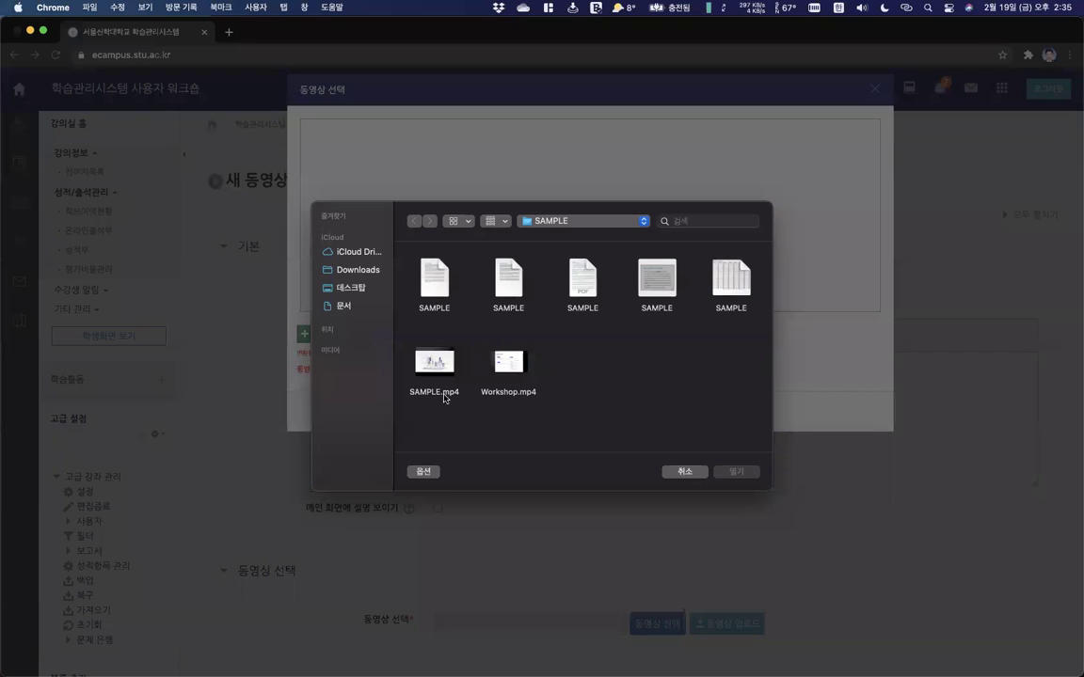
{"action": "double_click", "coordinate": [428, 388]}
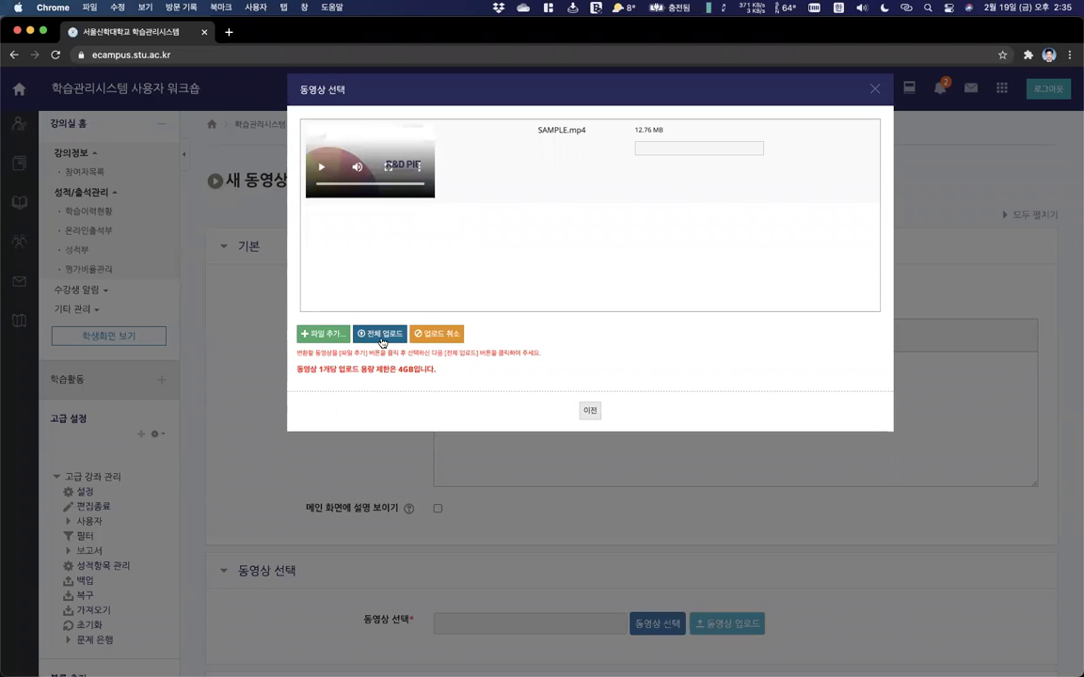
{"action": "left_click", "coordinate": [382, 338]}
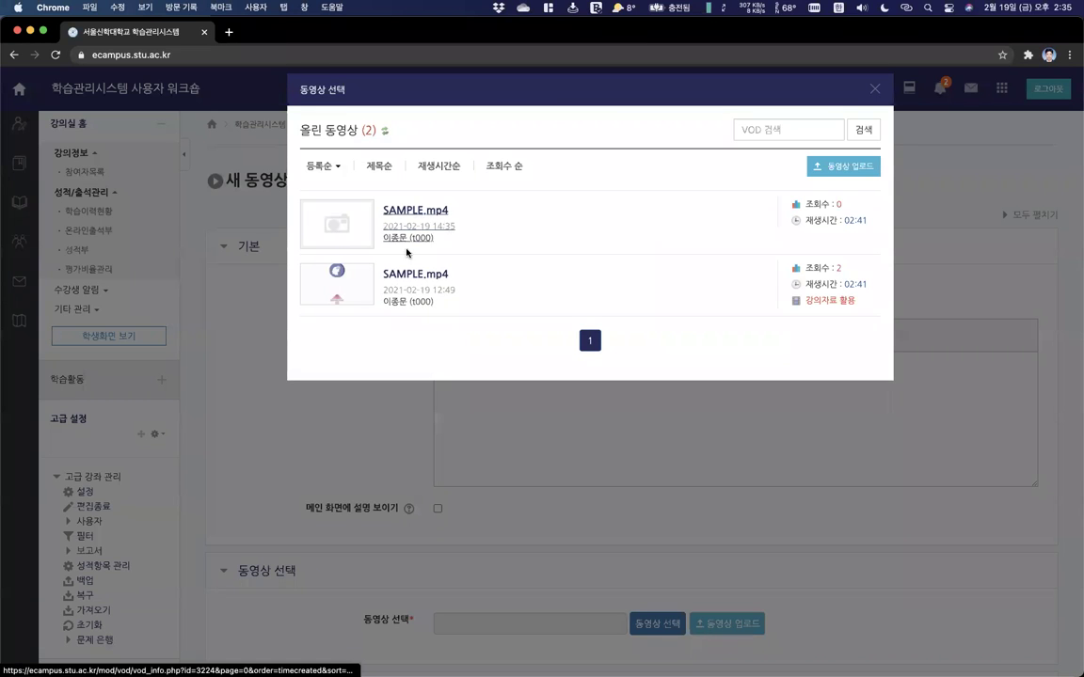
Choose the newly uploaded SAMPLE.mp4 from the video library as the new material's video.
{"action": "left_click", "coordinate": [434, 213]}
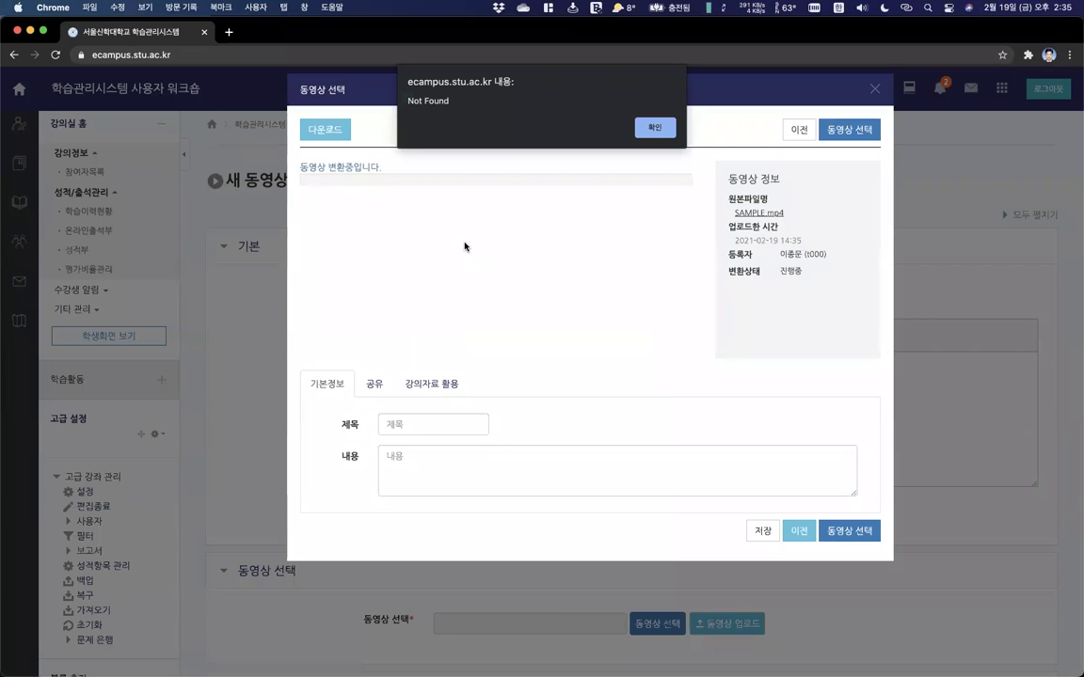
{"action": "left_click", "coordinate": [651, 129]}
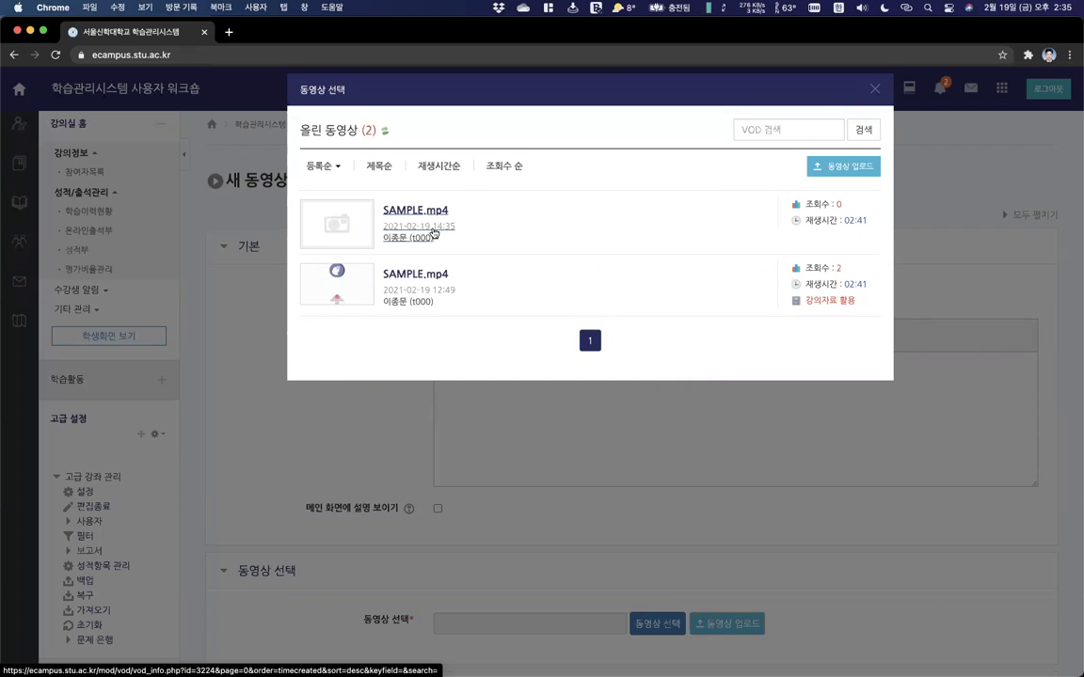
{"action": "left_click", "coordinate": [386, 208]}
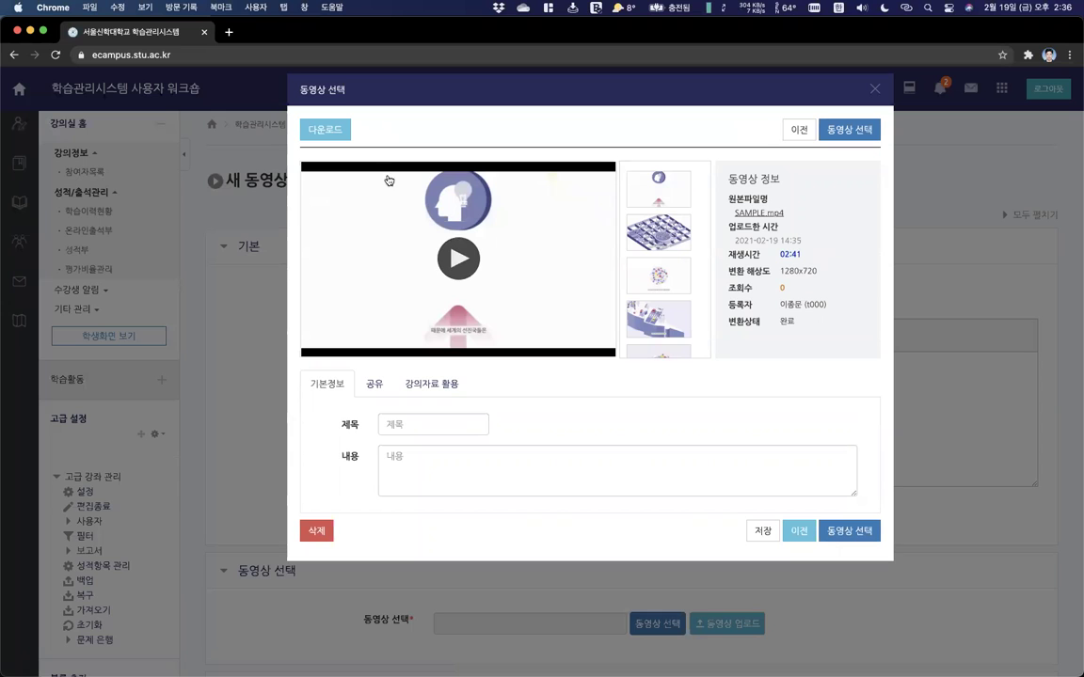
{"action": "left_click", "coordinate": [850, 133]}
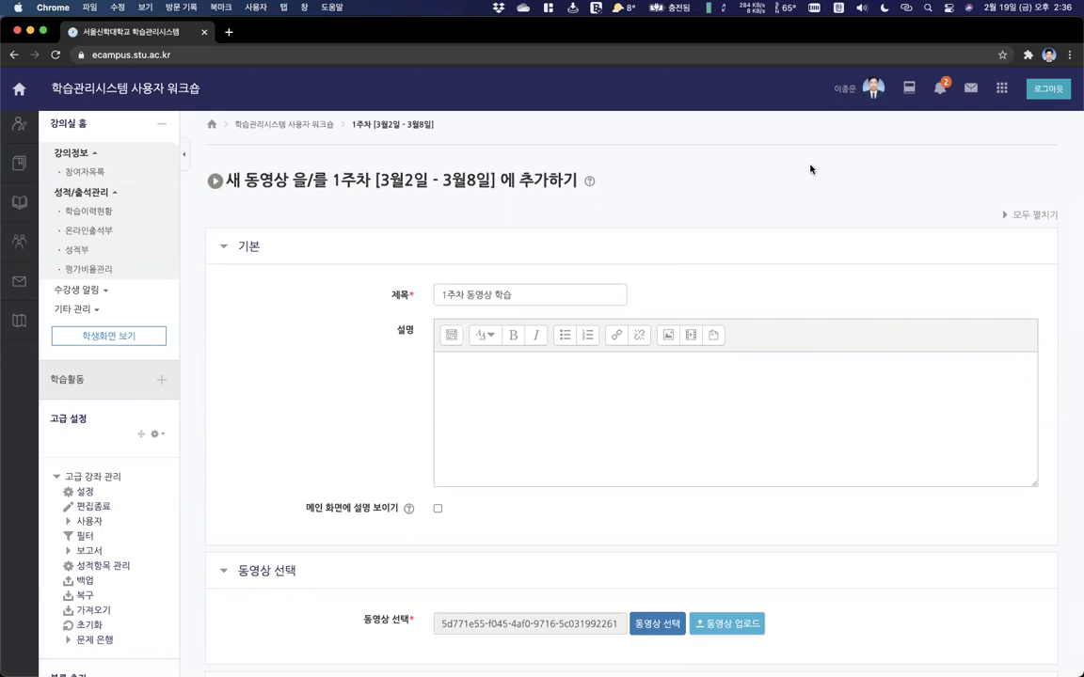
Check the 동영상 선택 and 진도 관리 settings of the new video material, then save it to 1주차.
{"action": "scroll", "coordinate": [810, 169], "scroll_direction": "down", "scroll_amount": 5}
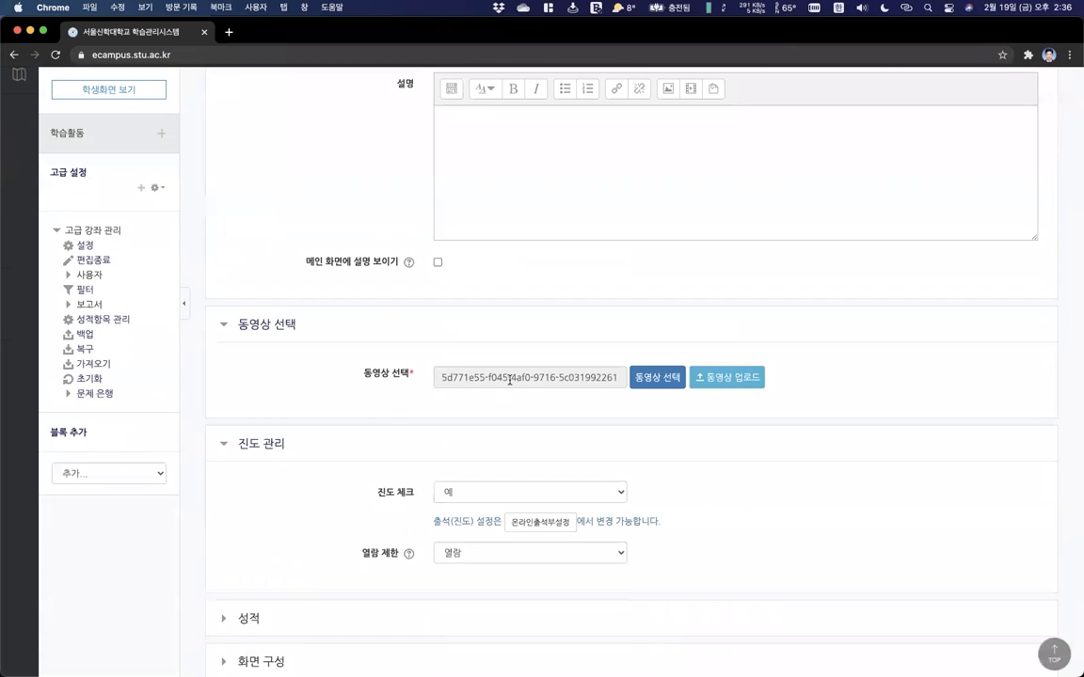
{"action": "triple_click", "coordinate": [509, 380]}
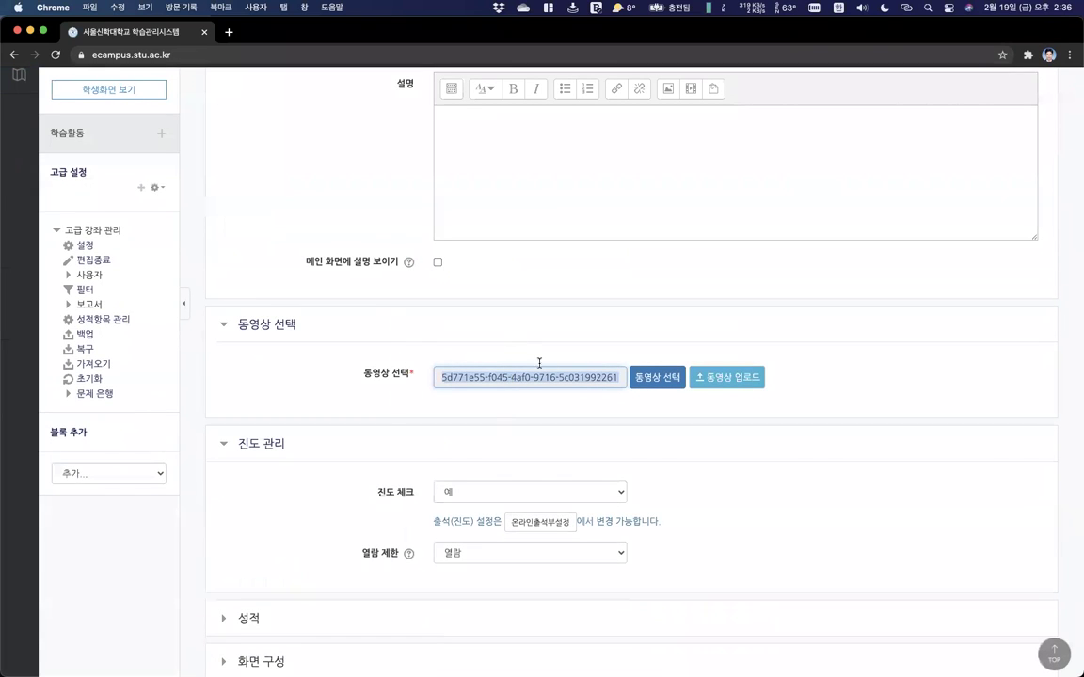
{"action": "left_click", "coordinate": [514, 408]}
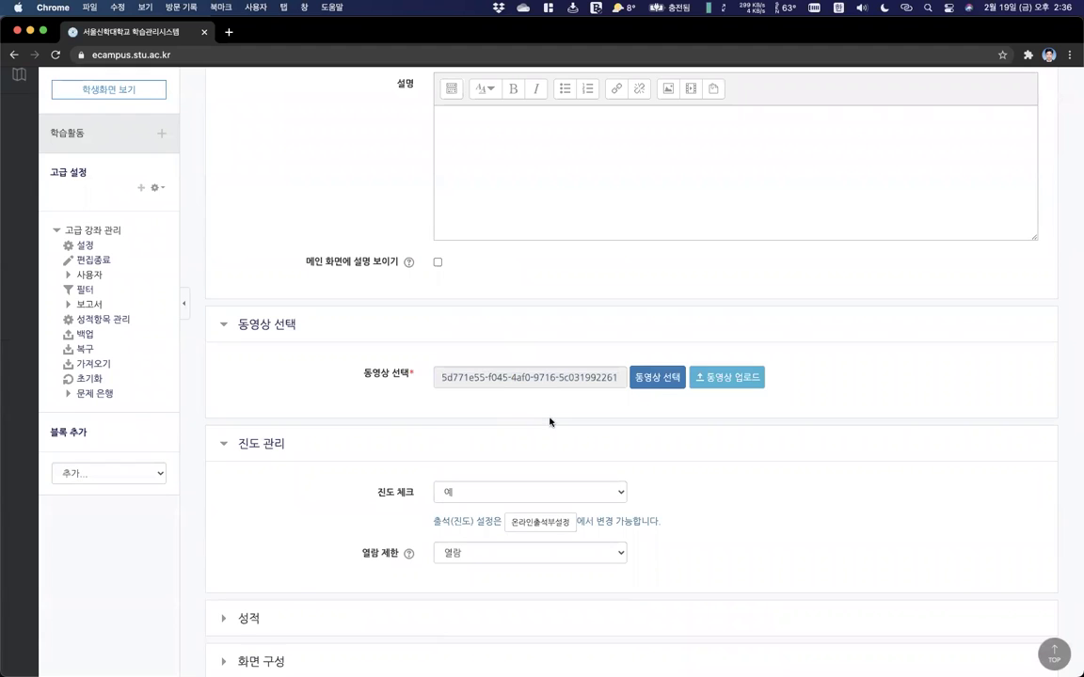
{"action": "scroll", "coordinate": [527, 415], "scroll_direction": "down", "scroll_amount": 2}
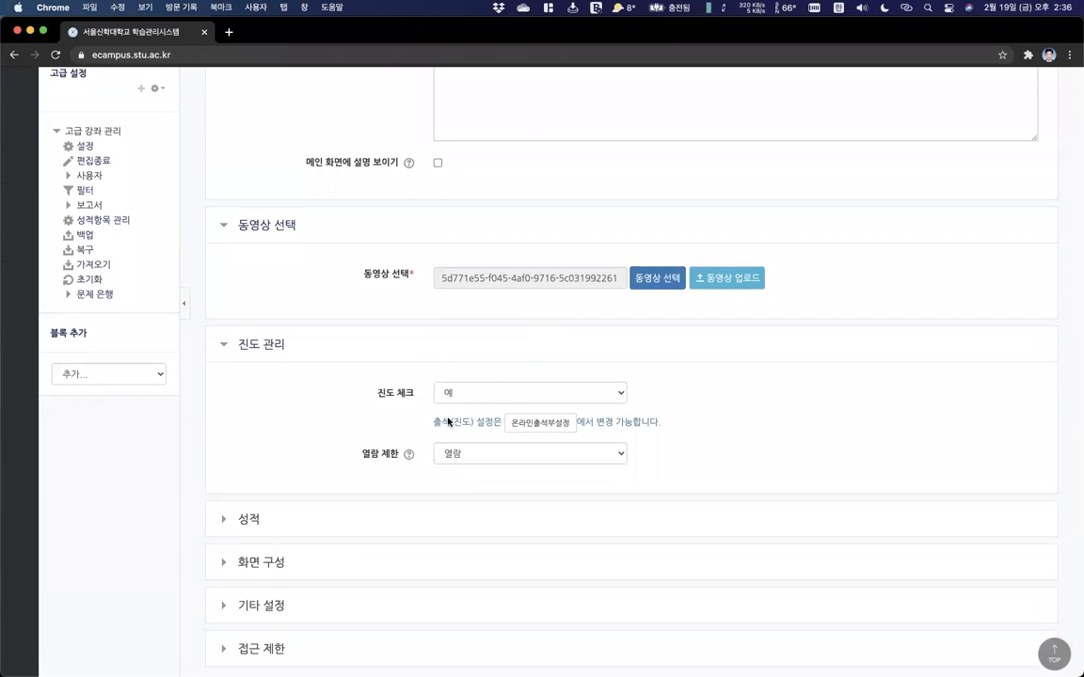
{"action": "scroll", "coordinate": [447, 422], "scroll_direction": "down", "scroll_amount": 3}
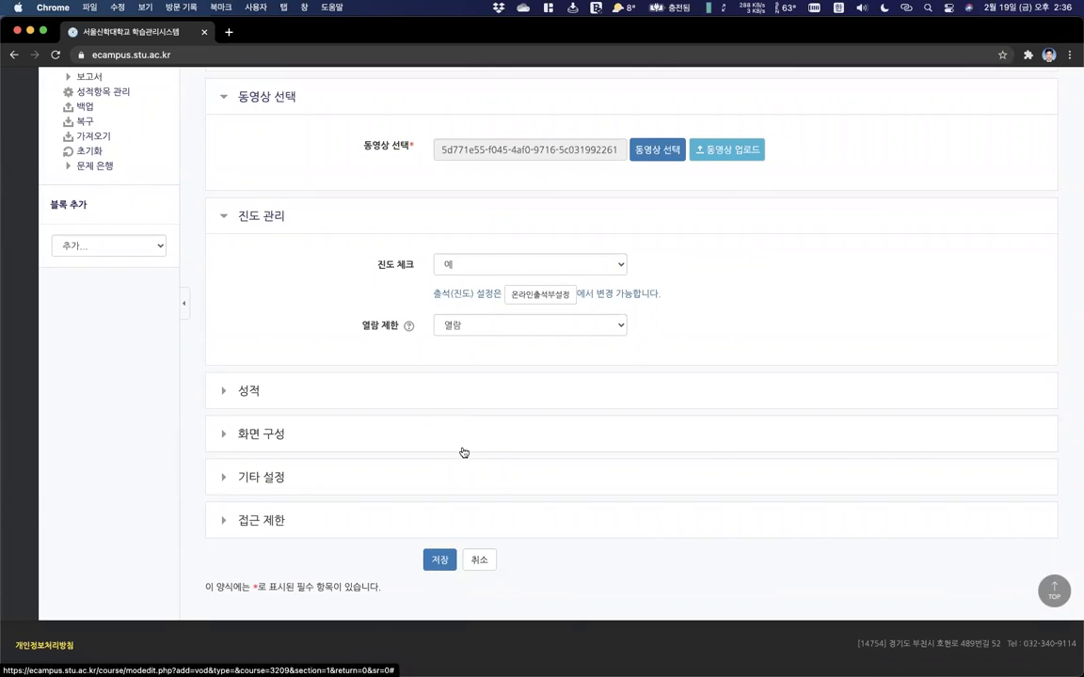
{"action": "left_click", "coordinate": [435, 561]}
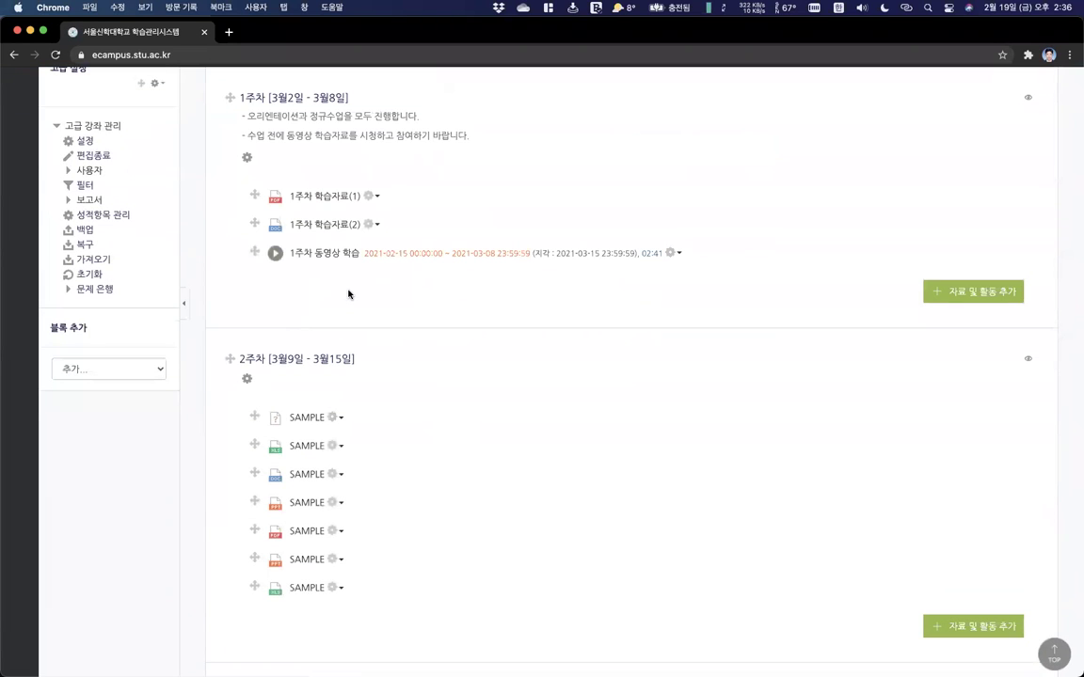
Play 1주차 동영상 학습 in its viewer window, then close the viewer.
{"action": "left_click", "coordinate": [326, 255]}
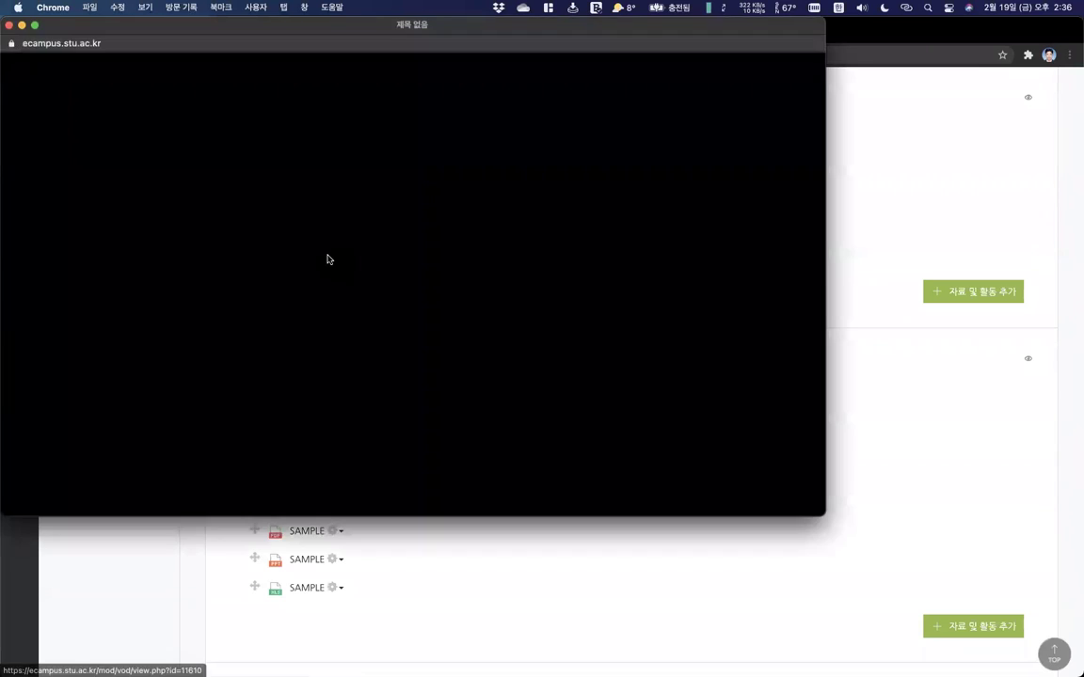
{"action": "left_click", "coordinate": [416, 291]}
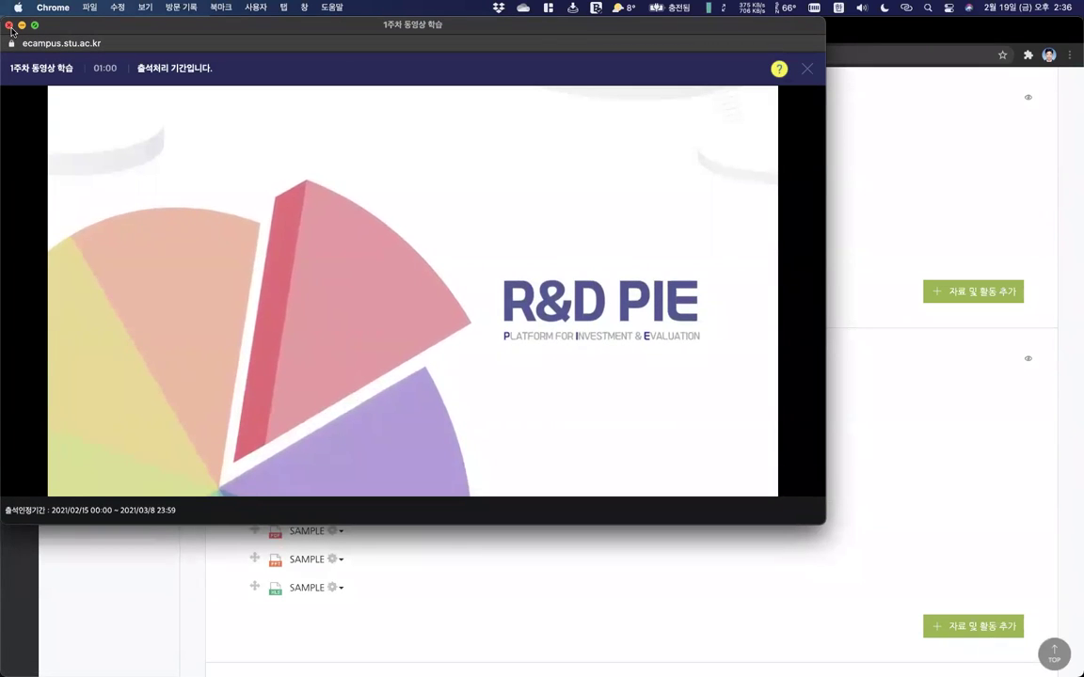
{"action": "left_click", "coordinate": [10, 27]}
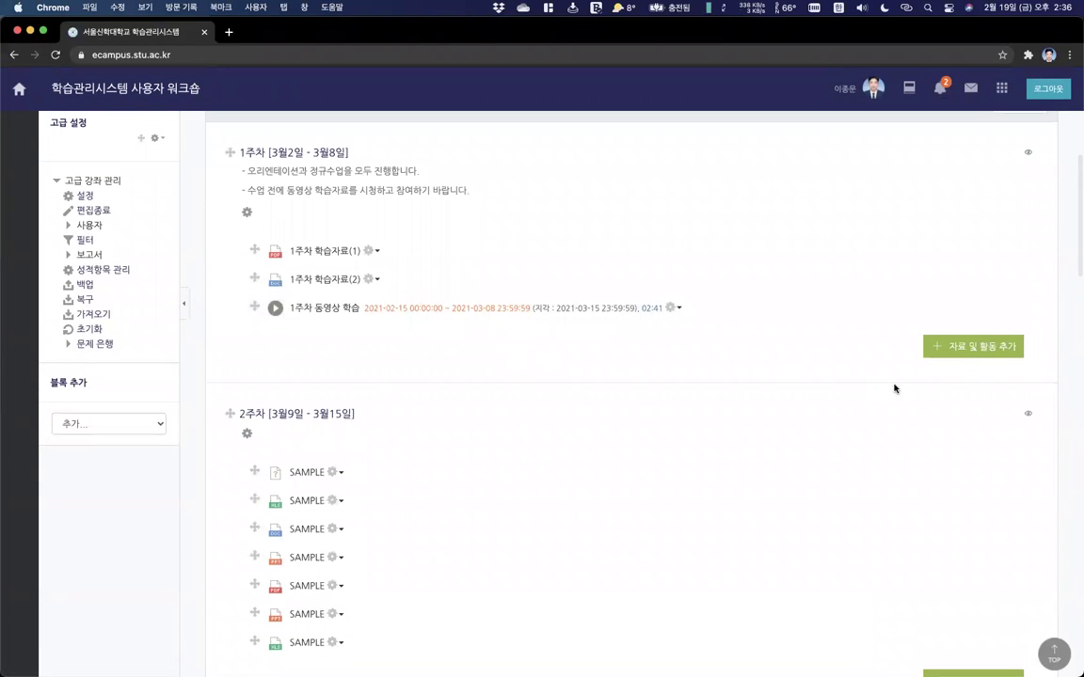
Start adding another 동영상 material to 1주차 and title it 1주차 동영상학습(2).
{"action": "left_click", "coordinate": [975, 347]}
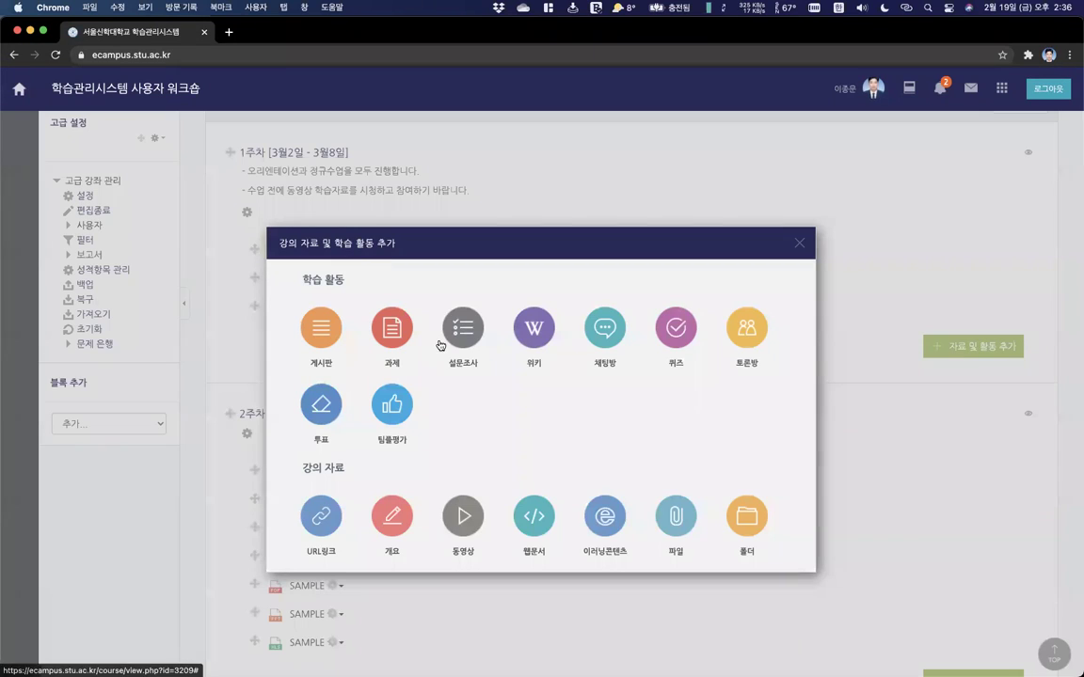
{"action": "left_click", "coordinate": [462, 523]}
{"action": "left_click", "coordinate": [503, 302]}
{"action": "type", "text": "1주차 동영상학습(2"}
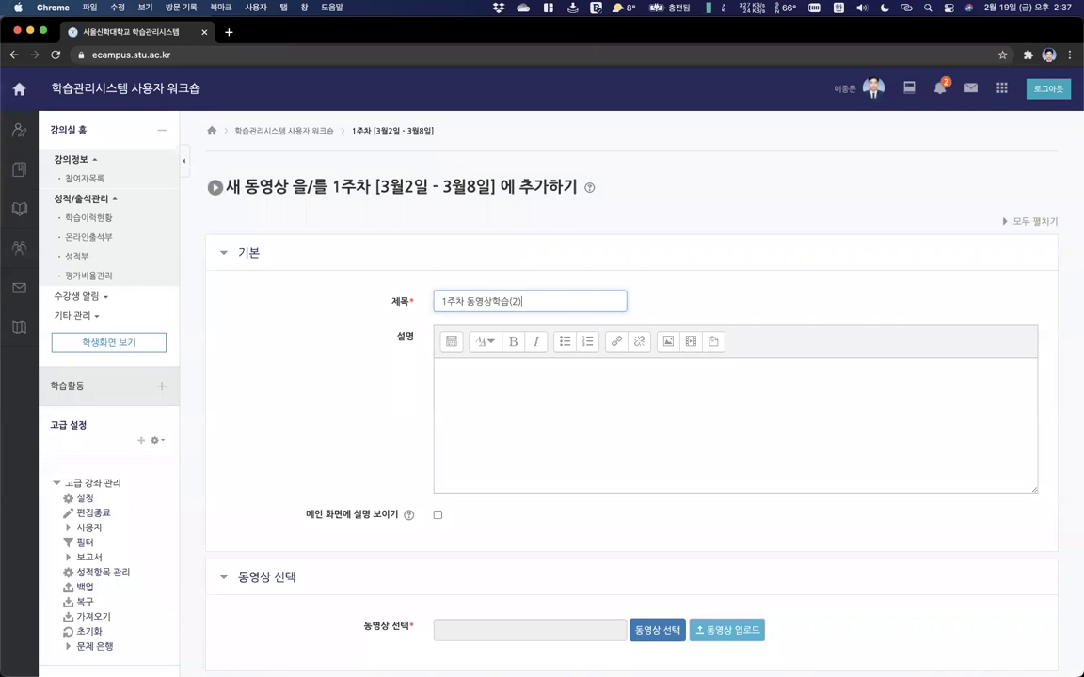
Upload SAMPLE.mp4 from the SAMPLE folder to the video library through the second material's 동영상 선택 dialog.
{"action": "scroll", "coordinate": [655, 308], "scroll_direction": "down", "scroll_amount": 5}
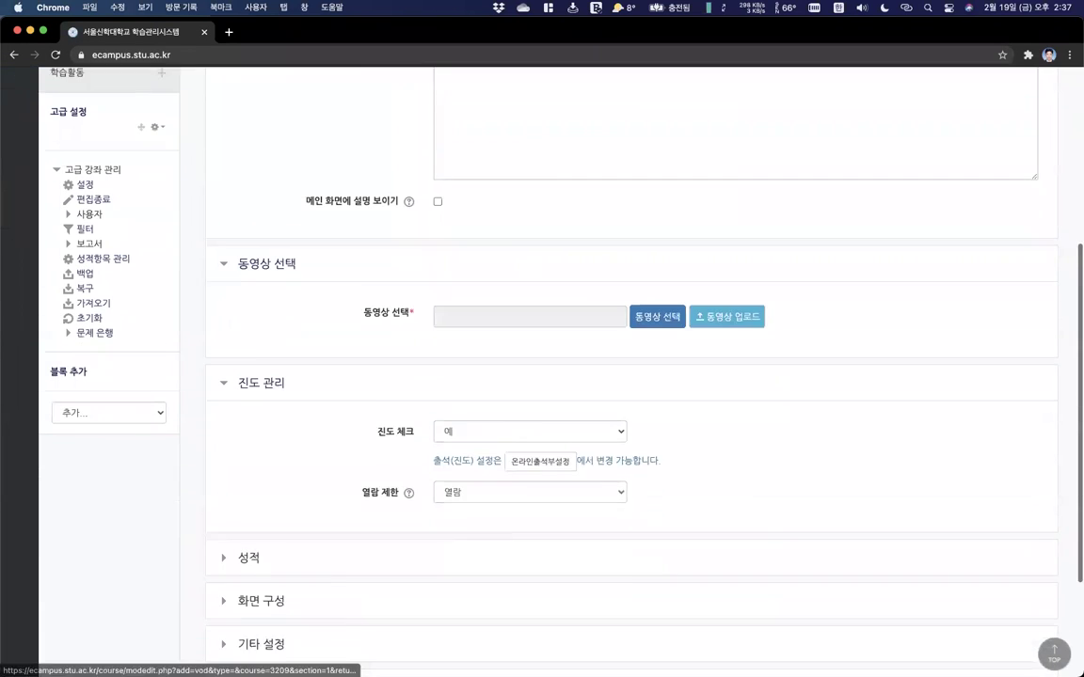
{"action": "left_click", "coordinate": [656, 289]}
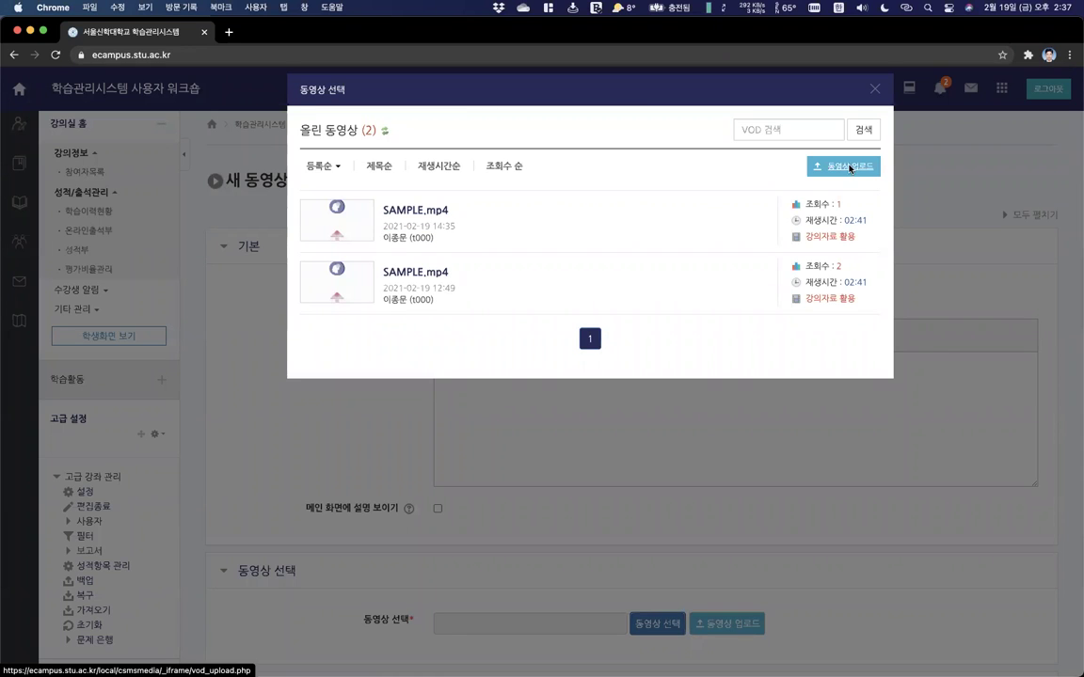
{"action": "left_click", "coordinate": [850, 169]}
{"action": "left_click", "coordinate": [330, 335]}
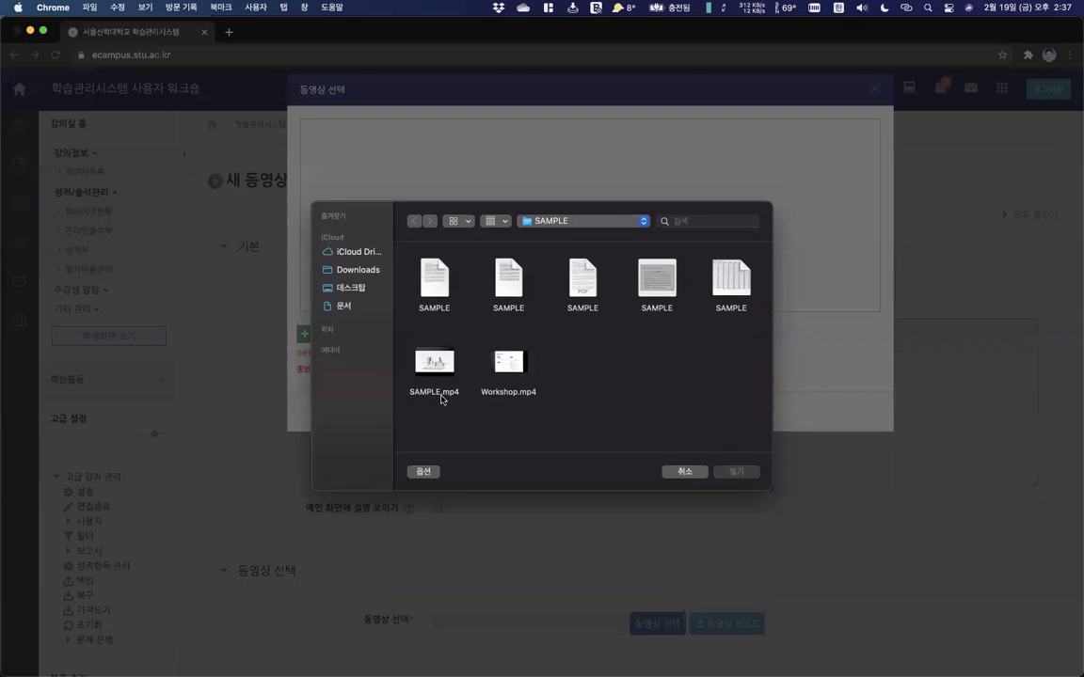
{"action": "double_click", "coordinate": [436, 365]}
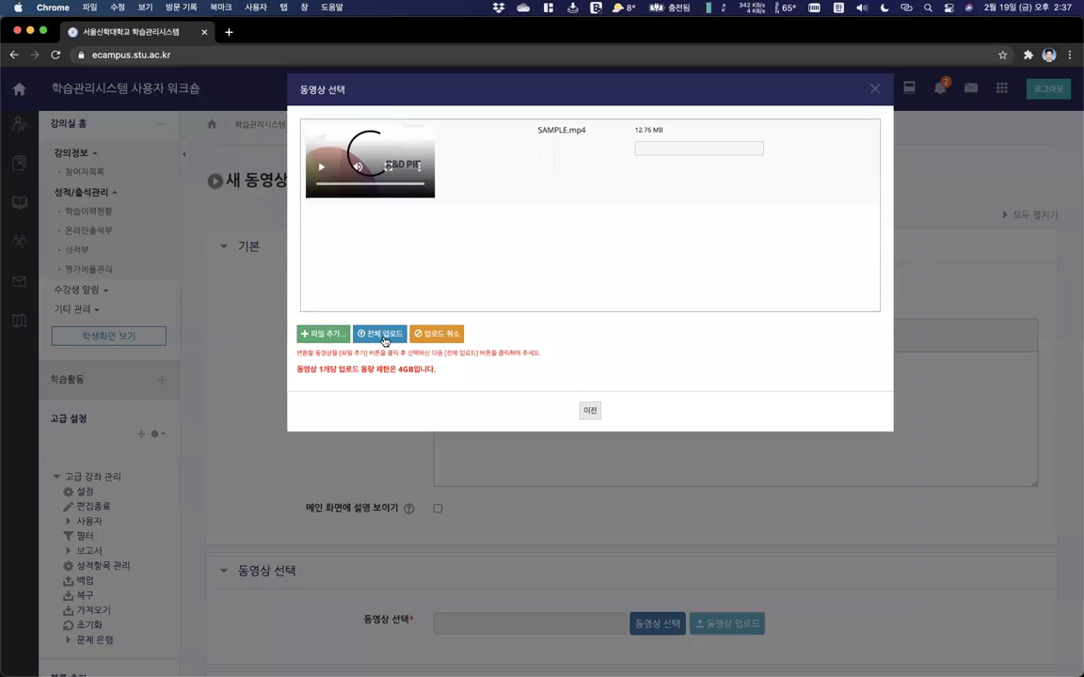
{"action": "left_click", "coordinate": [382, 335]}
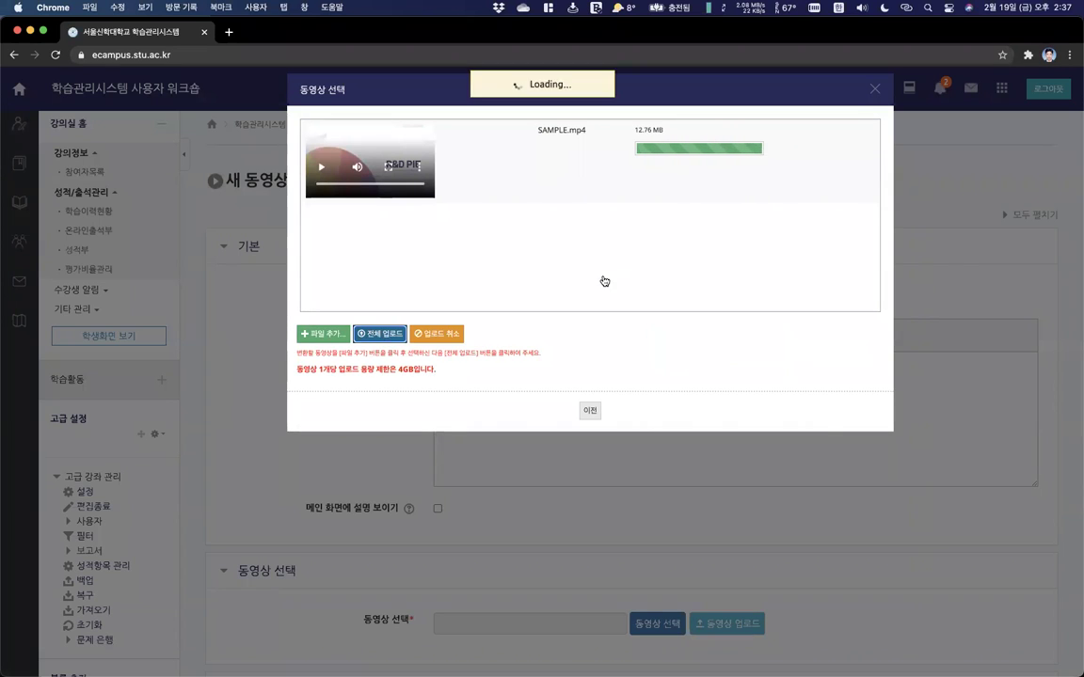
Choose the most recently uploaded SAMPLE.mp4 as the video for 1주차 동영상학습(2) and save the material.
{"action": "left_click", "coordinate": [499, 223]}
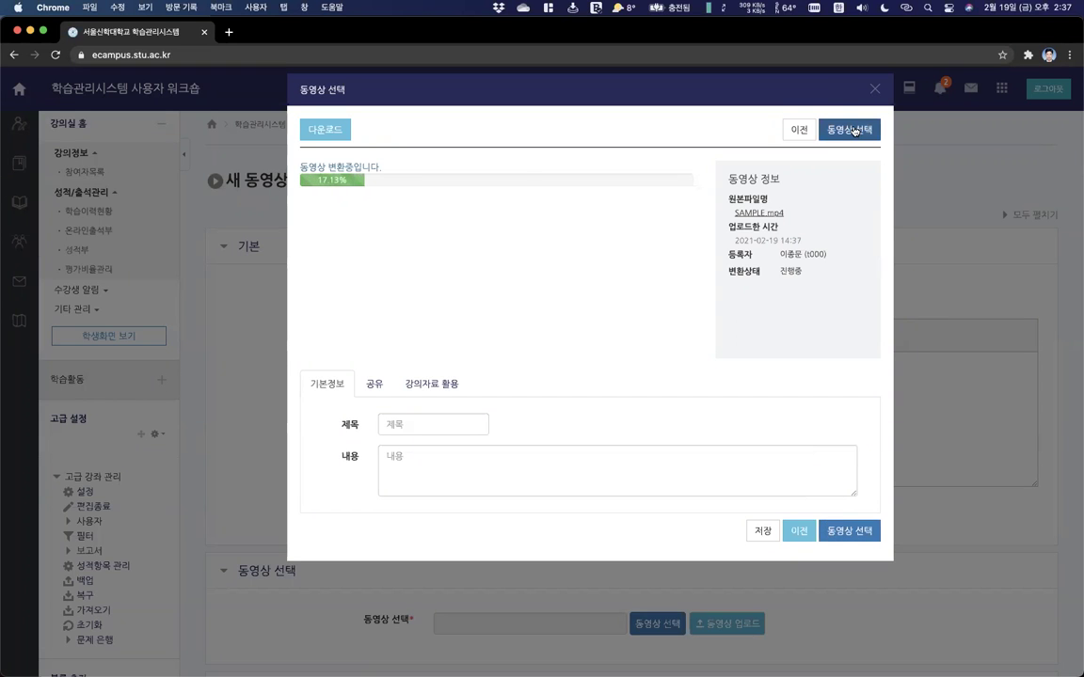
{"action": "left_click", "coordinate": [855, 130]}
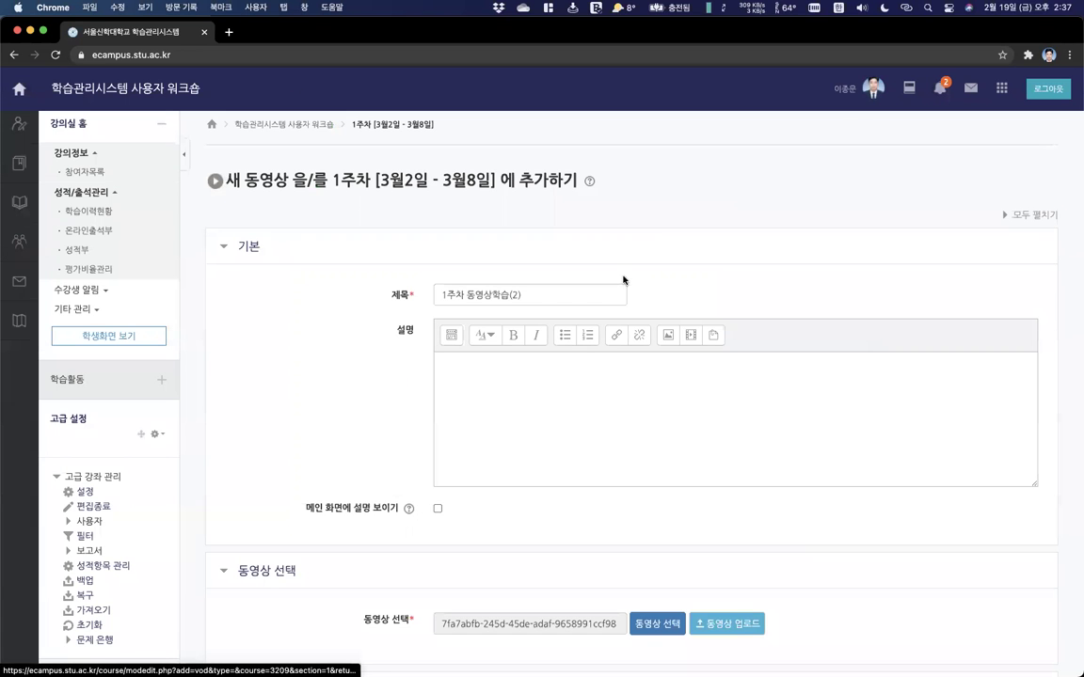
{"action": "scroll", "coordinate": [623, 280], "scroll_direction": "down", "scroll_amount": 1}
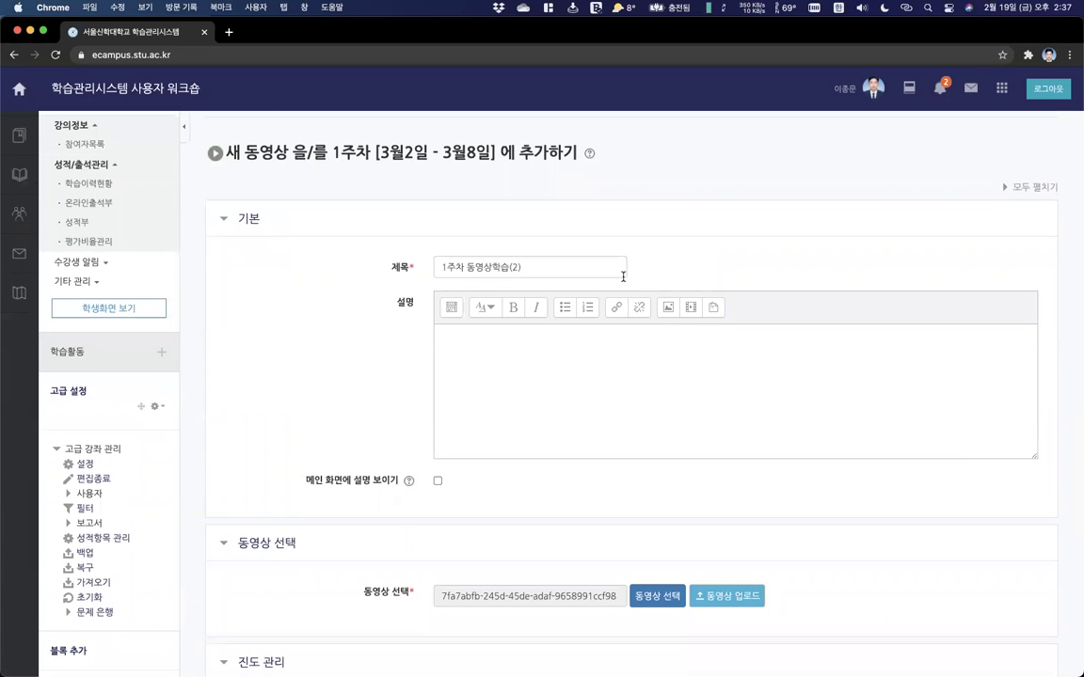
{"action": "scroll", "coordinate": [623, 275], "scroll_direction": "down", "scroll_amount": 1}
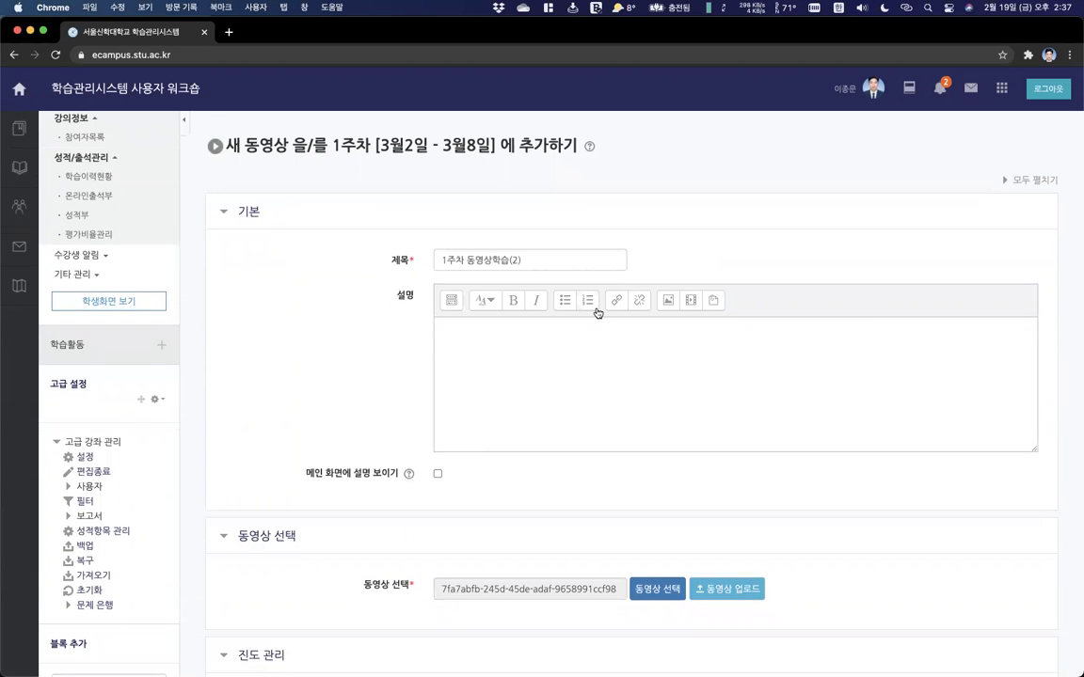
{"action": "scroll", "coordinate": [596, 306], "scroll_direction": "down", "scroll_amount": 8}
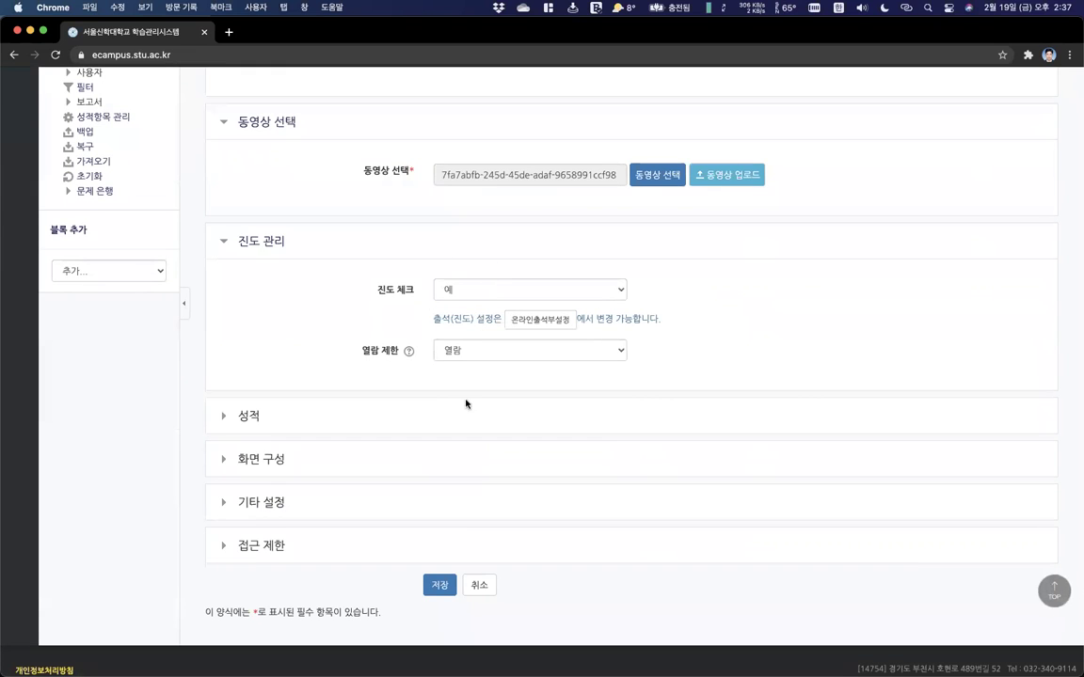
{"action": "left_click", "coordinate": [441, 589]}
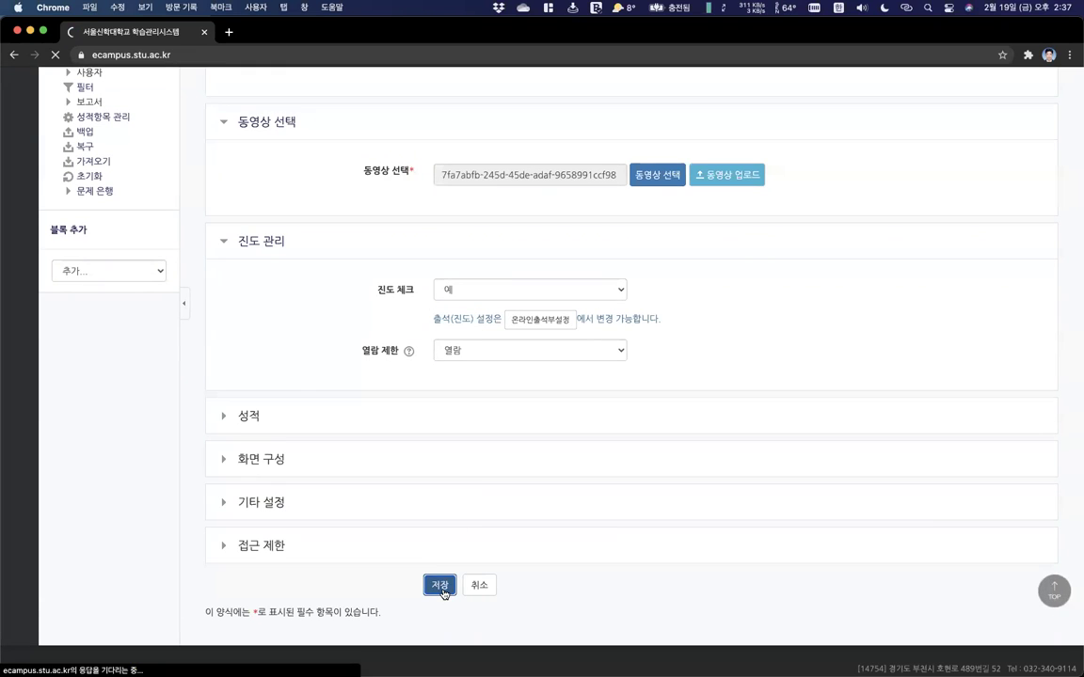
Review the 1주차 materials and open the 강의 자료 및 학습 활동 추가 chooser for that week.
{"action": "scroll", "coordinate": [521, 474], "scroll_direction": "up", "scroll_amount": 3}
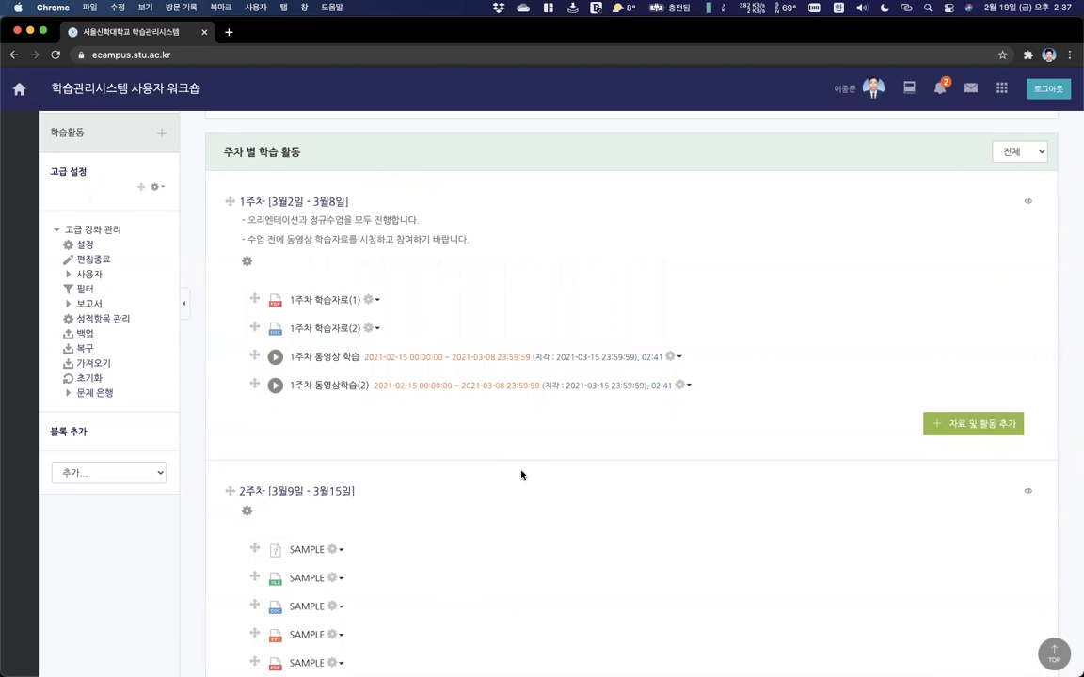
{"action": "scroll", "coordinate": [521, 475], "scroll_direction": "down", "scroll_amount": 3}
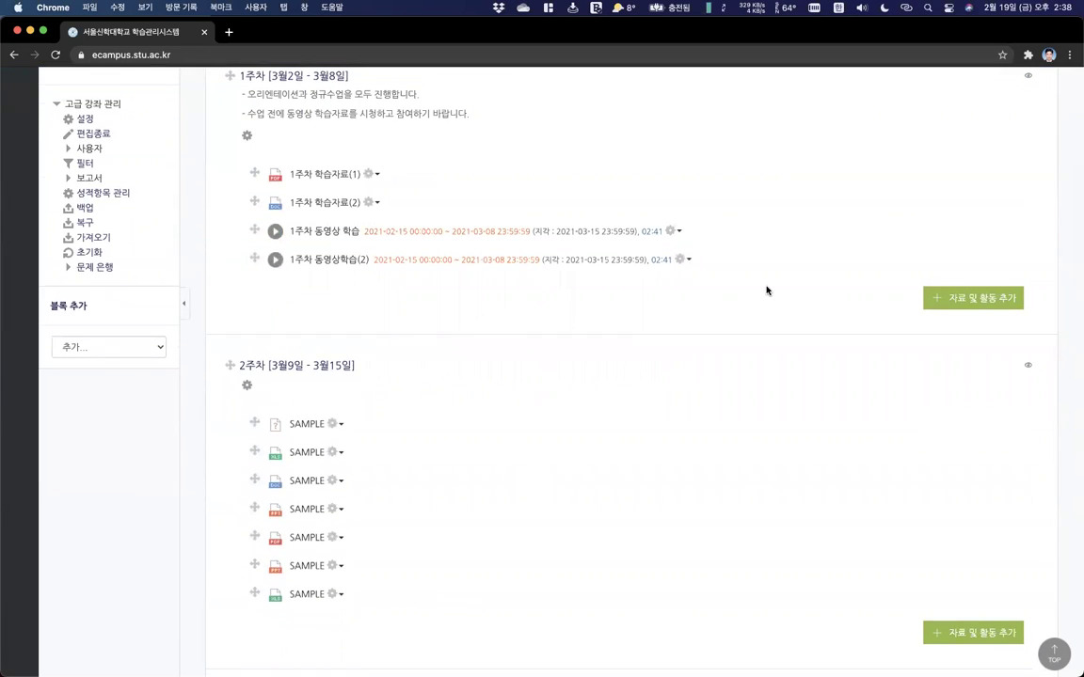
{"action": "left_click", "coordinate": [943, 301]}
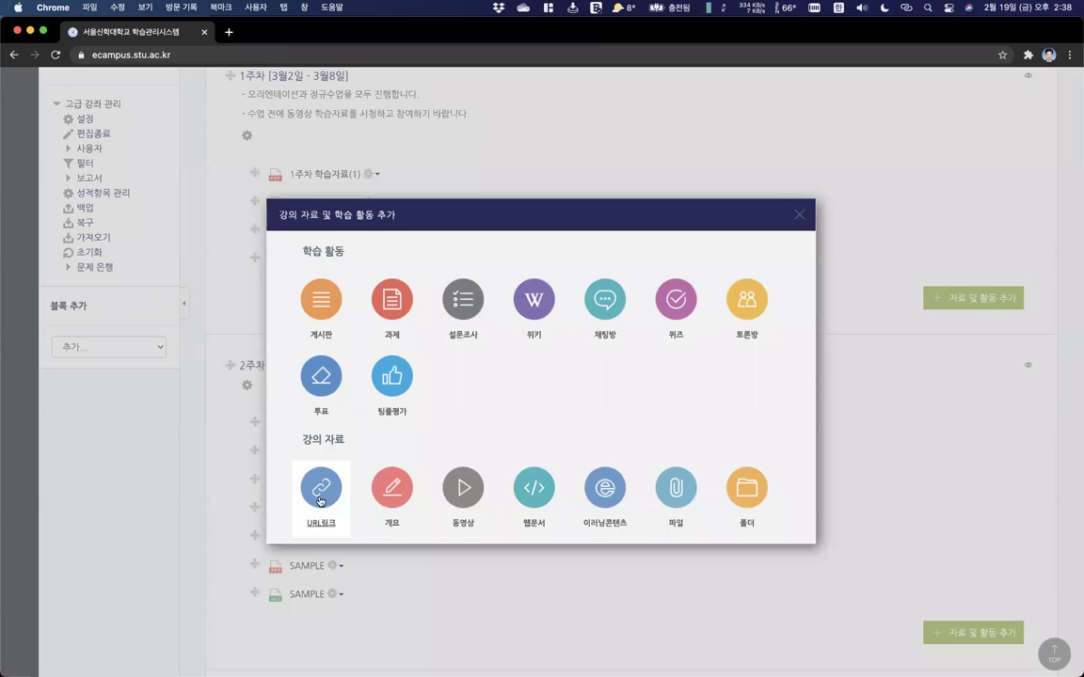
Open the Korean Wikipedia article 코로나바이러스감염증-19 in a new browser tab and select its full web address.
{"action": "left_click", "coordinate": [228, 32]}
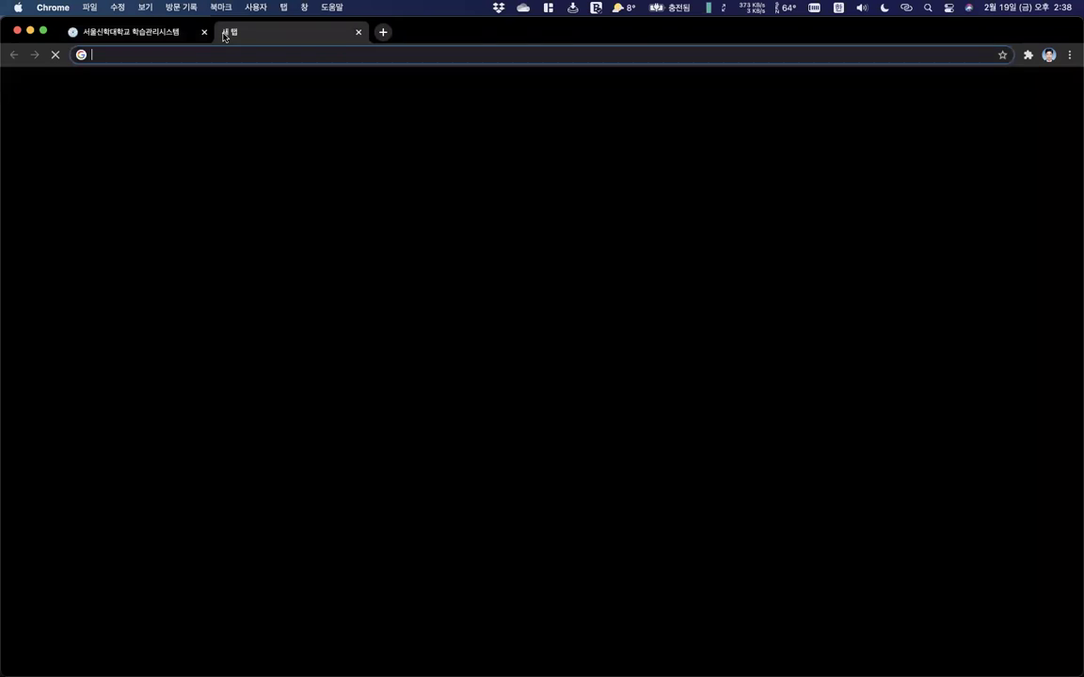
{"action": "type", "text": "wiki"}
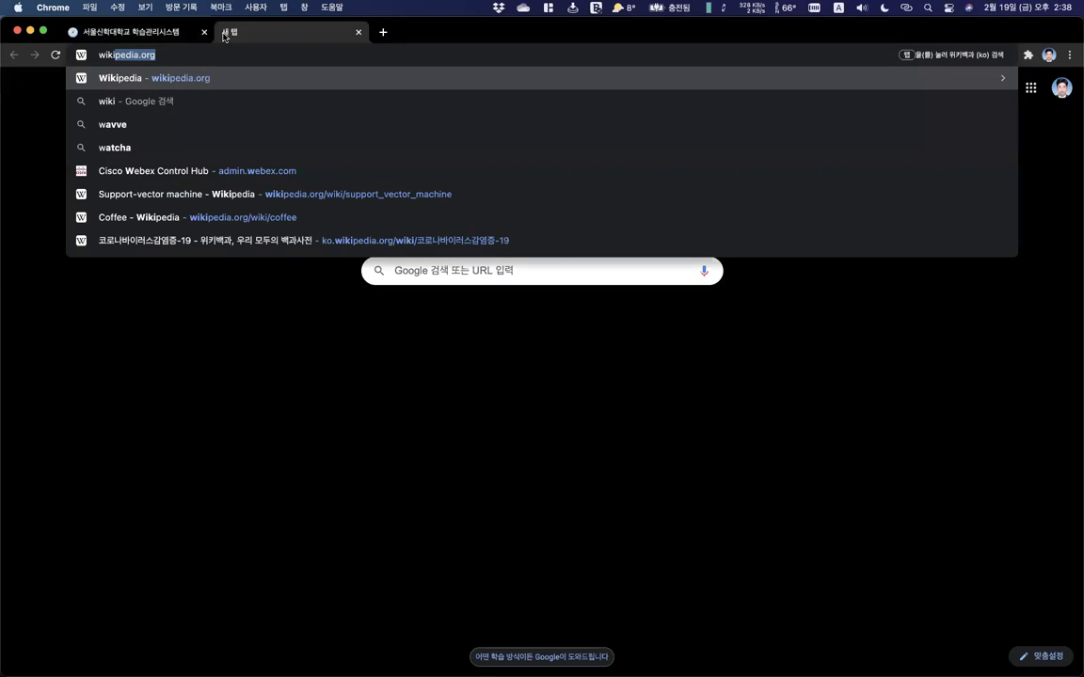
{"action": "left_click", "coordinate": [163, 241]}
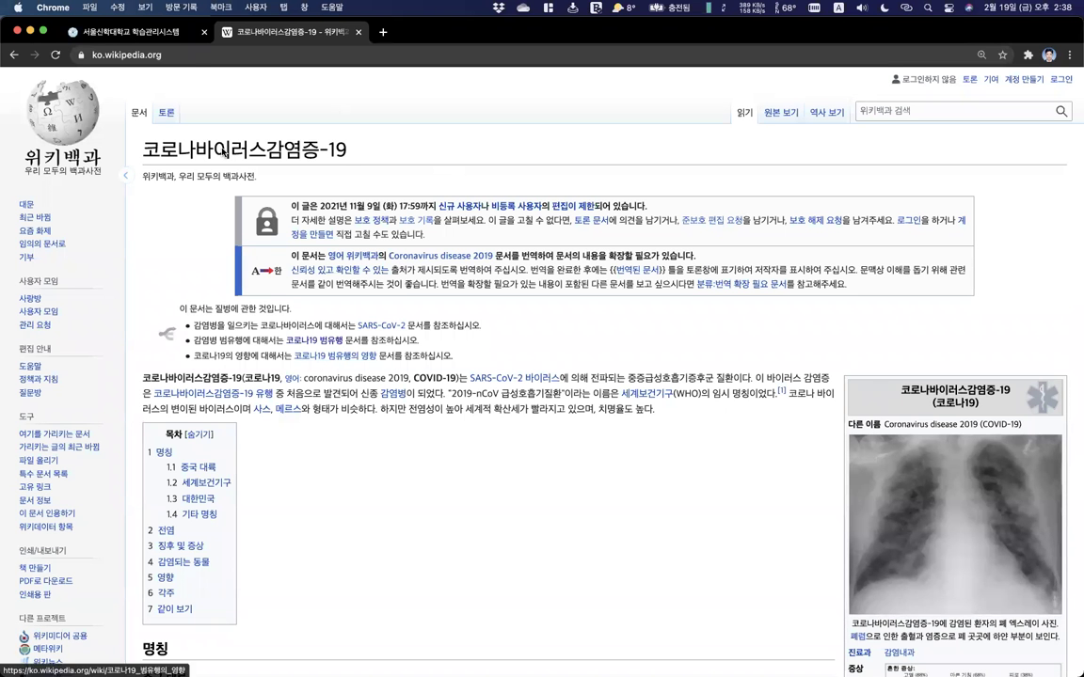
{"action": "left_click", "coordinate": [174, 56]}
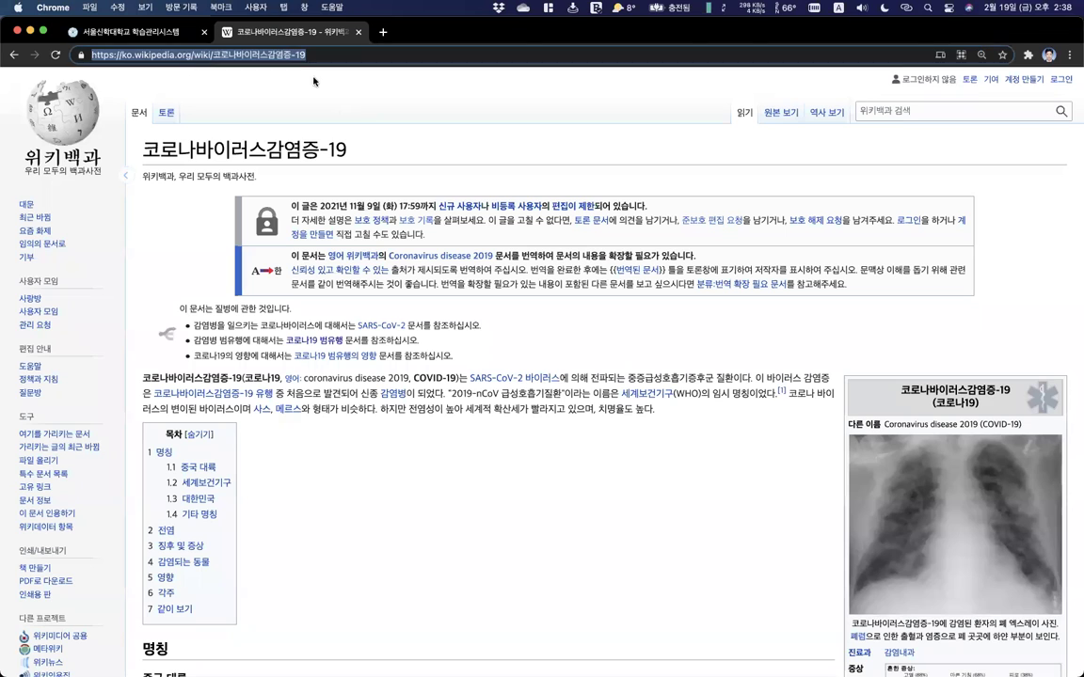
{"action": "left_click", "coordinate": [157, 36]}
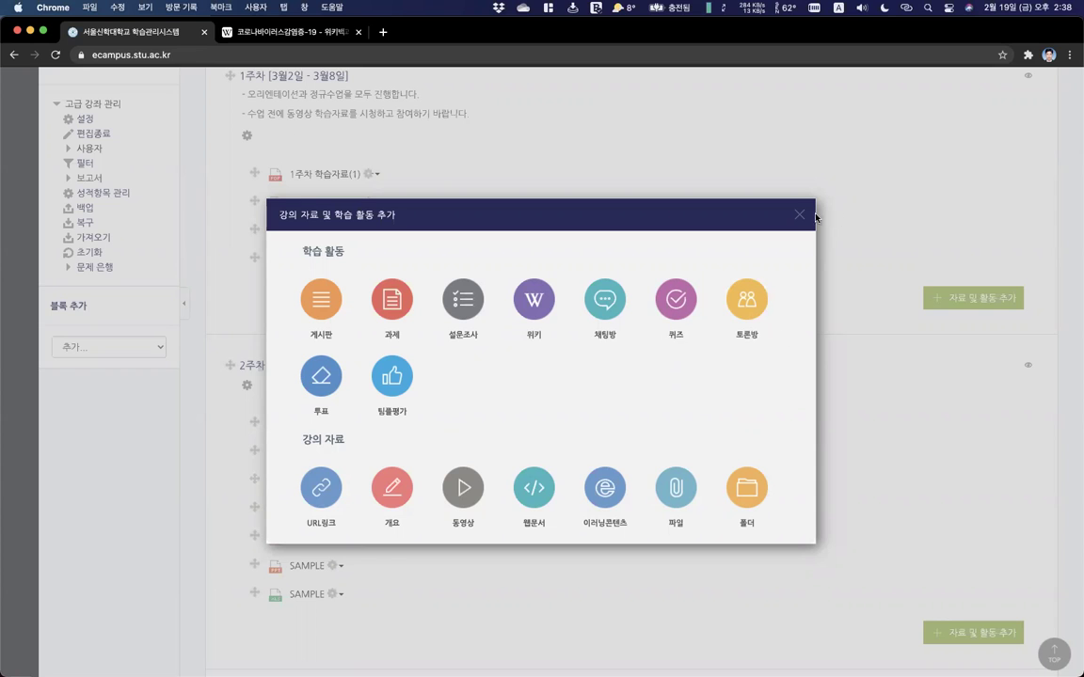
{"action": "left_click", "coordinate": [327, 37]}
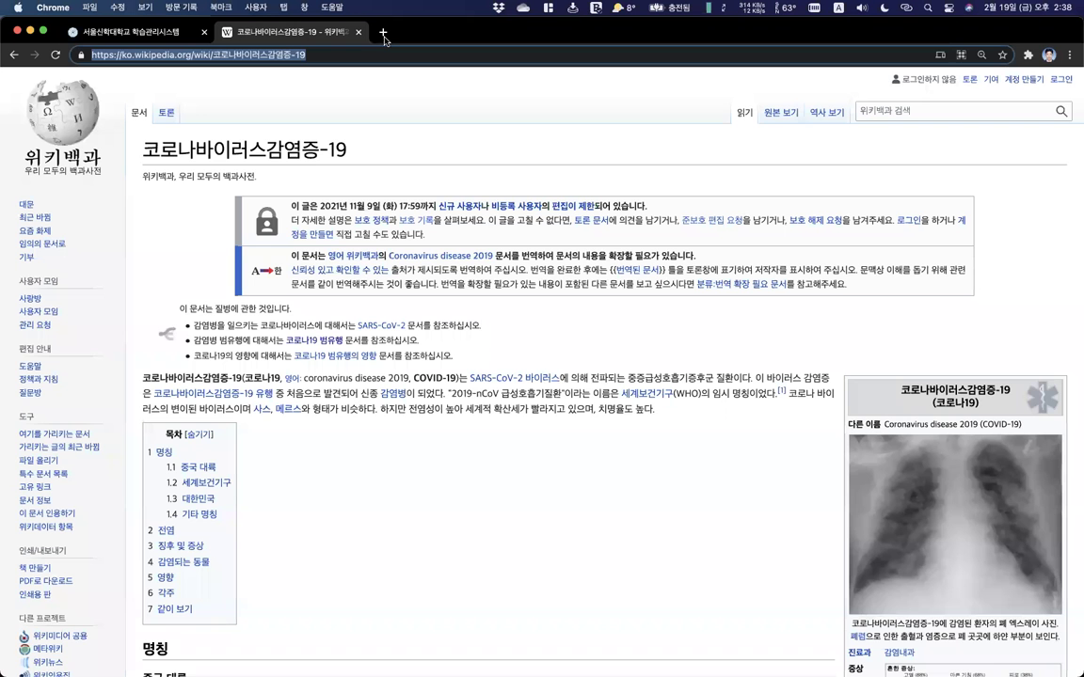
Open the KOCW open-lecture site at kocw.net in a new browser tab.
{"action": "left_click", "coordinate": [383, 34]}
{"action": "type", "text": "f"}
{"action": "key", "text": "BackSpace"}
{"action": "key", "text": "BackSpace"}
{"action": "type", "text": "kocw.net"}
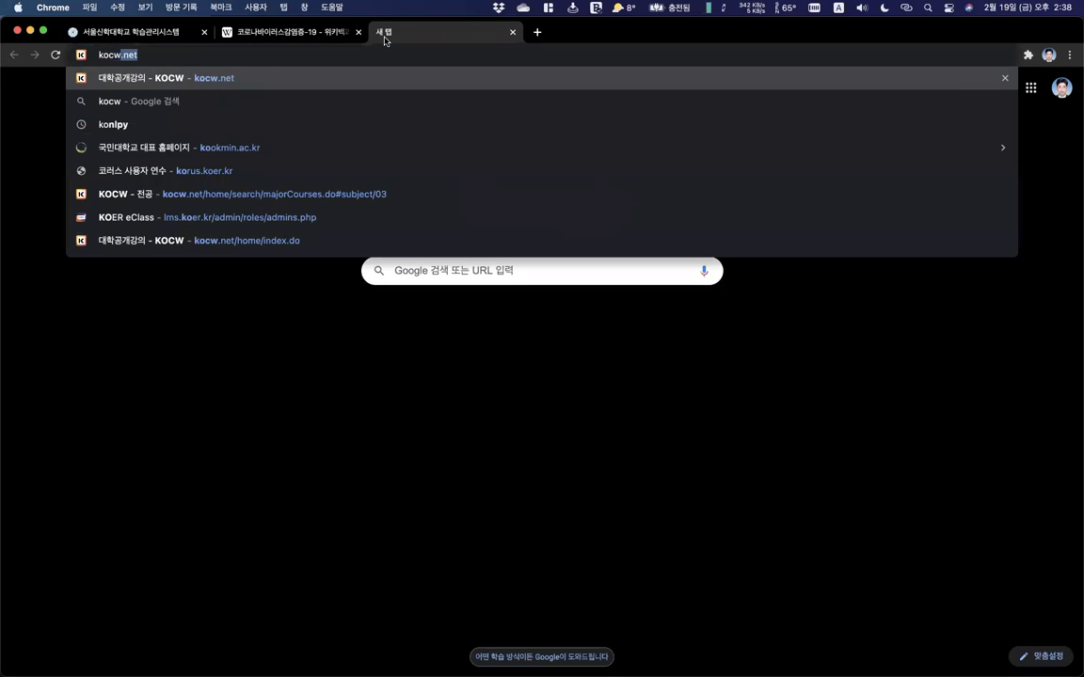
{"action": "key", "text": "Return"}
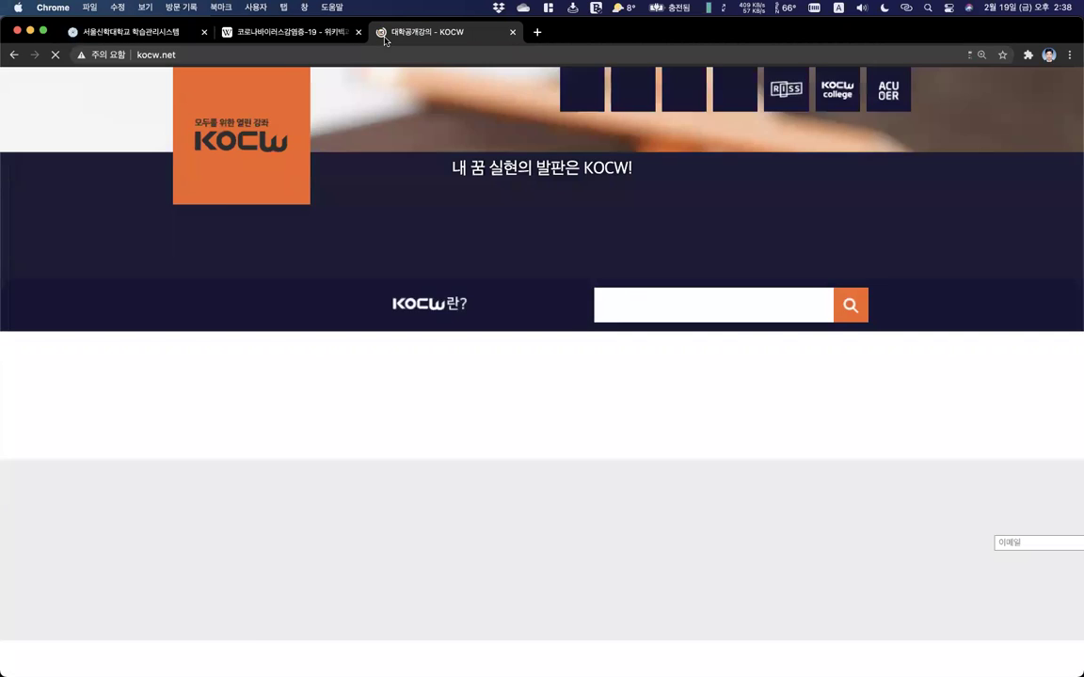
Open the 의약학 category on KOCW and look through its list of lectures.
{"action": "scroll", "coordinate": [455, 391], "scroll_direction": "down", "scroll_amount": 2}
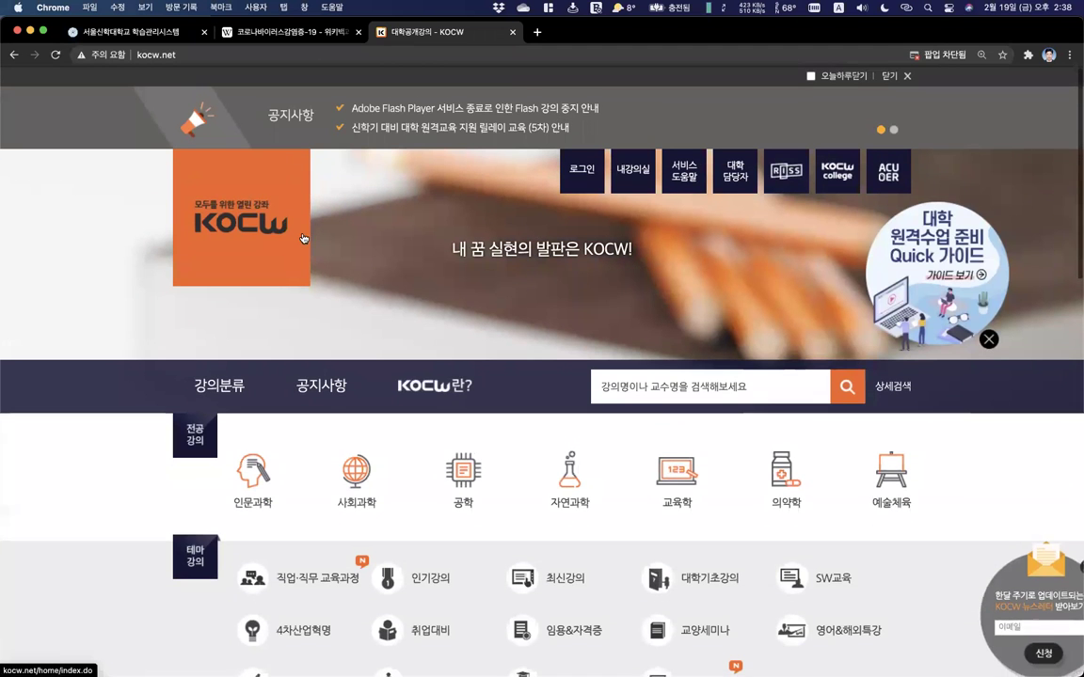
{"action": "scroll", "coordinate": [372, 361], "scroll_direction": "down", "scroll_amount": 2}
{"action": "scroll", "coordinate": [371, 361], "scroll_direction": "down", "scroll_amount": 2}
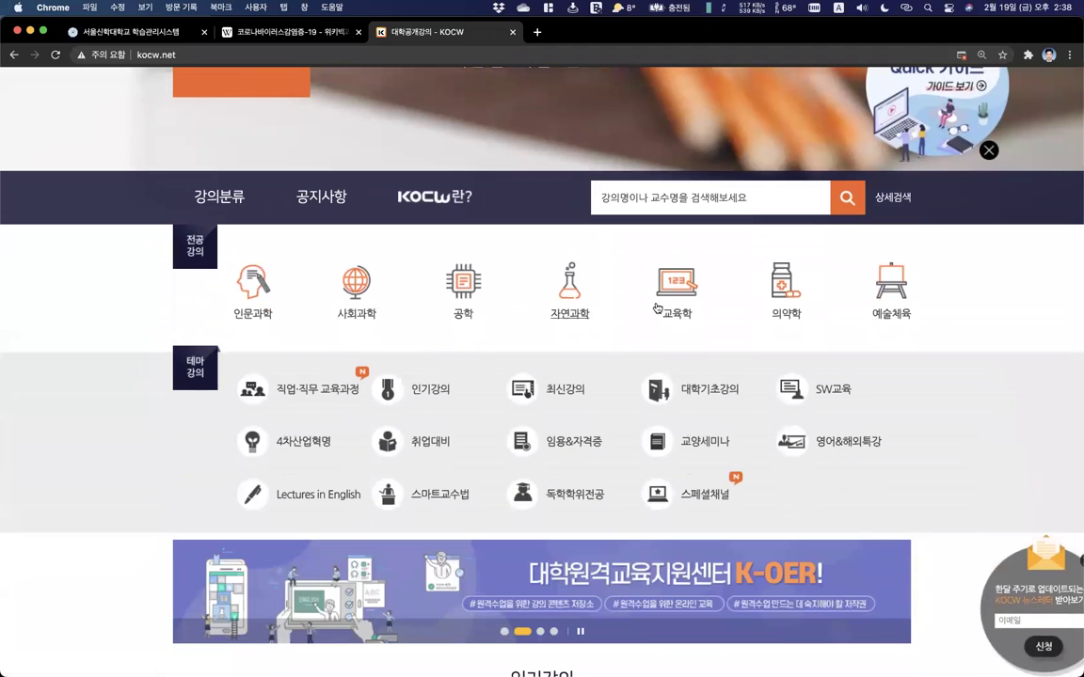
{"action": "left_click", "coordinate": [791, 310]}
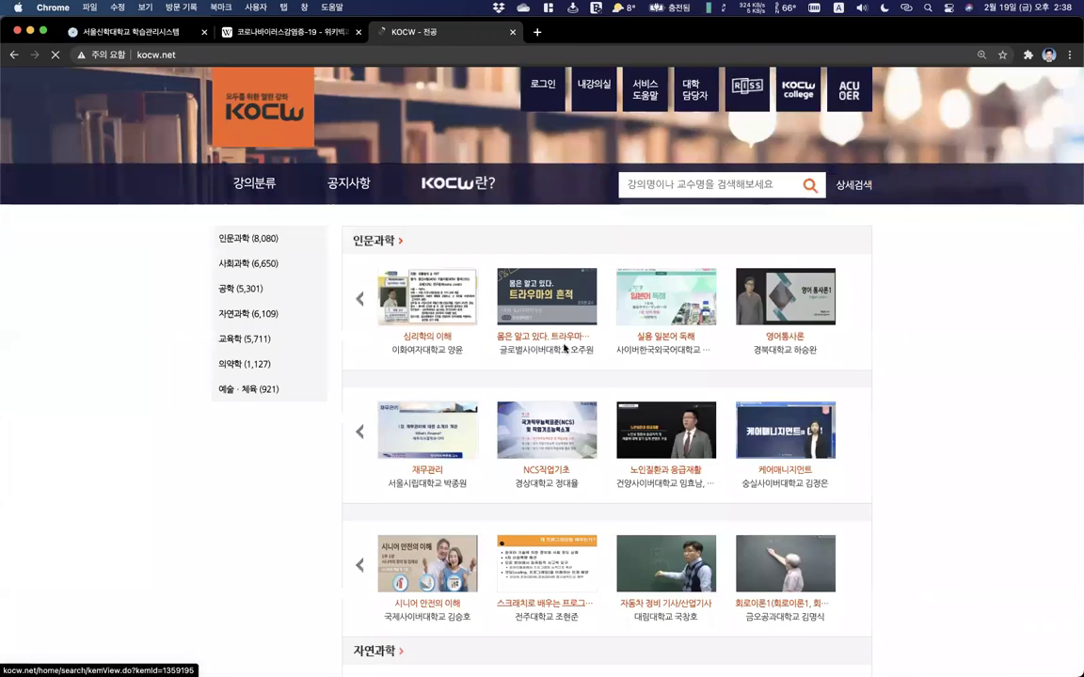
{"action": "scroll", "coordinate": [508, 315], "scroll_direction": "down", "scroll_amount": 3}
{"action": "scroll", "coordinate": [508, 317], "scroll_direction": "down", "scroll_amount": 5}
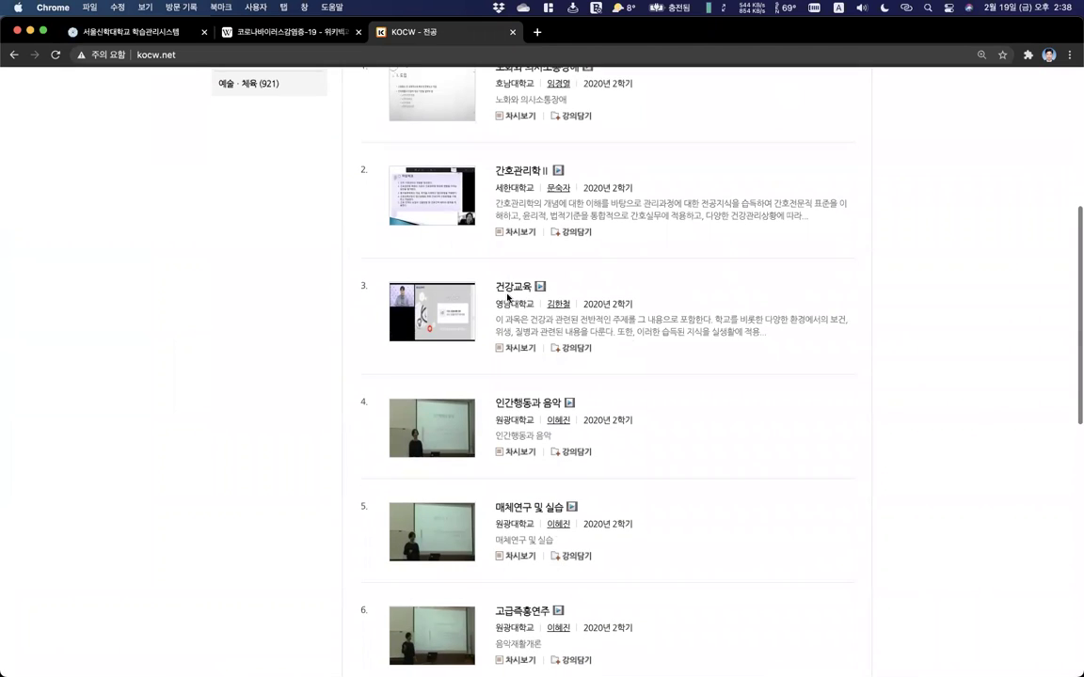
{"action": "scroll", "coordinate": [585, 318], "scroll_direction": "up", "scroll_amount": 10}
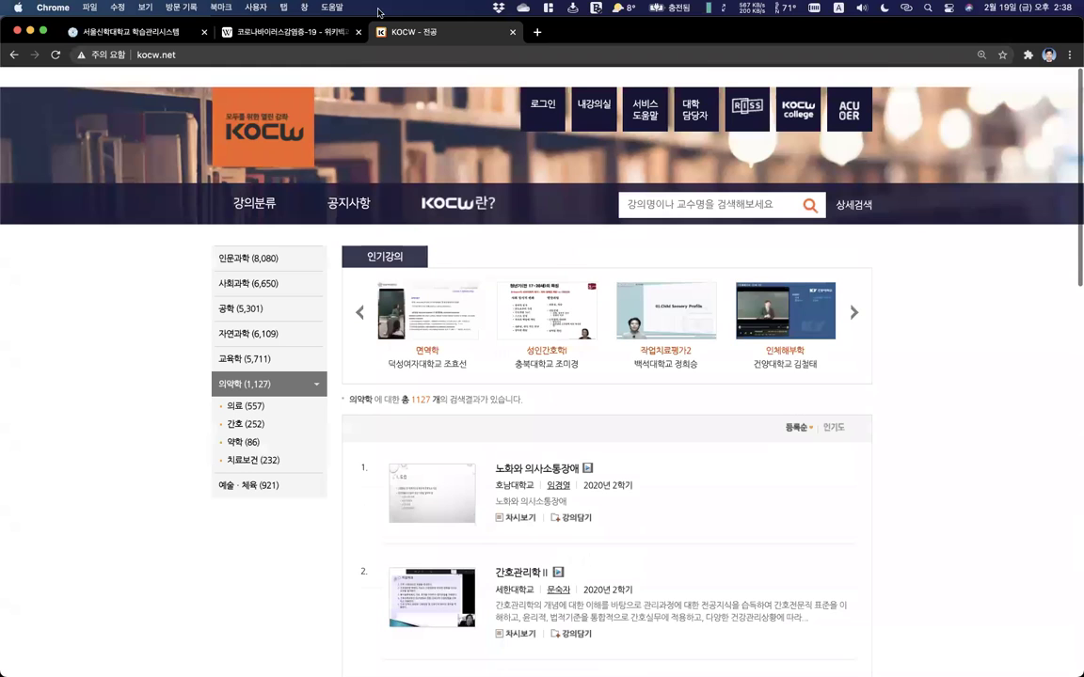
Return to the LMS course and start adding a URL링크 material to 1주차.
{"action": "left_click", "coordinate": [292, 35]}
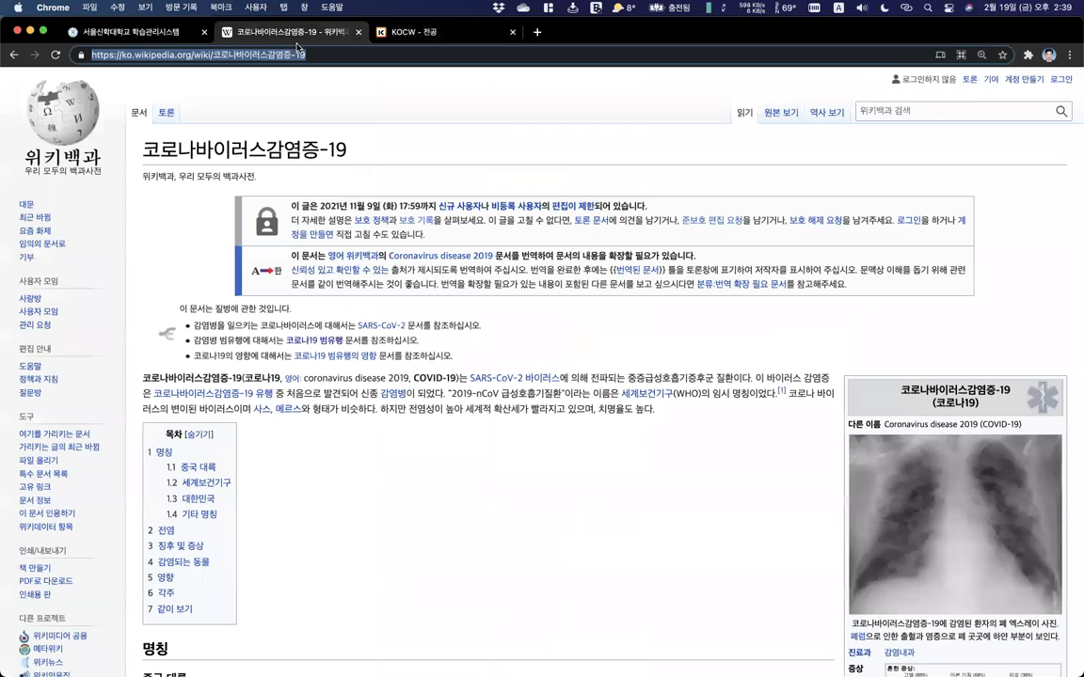
{"action": "left_click", "coordinate": [141, 36]}
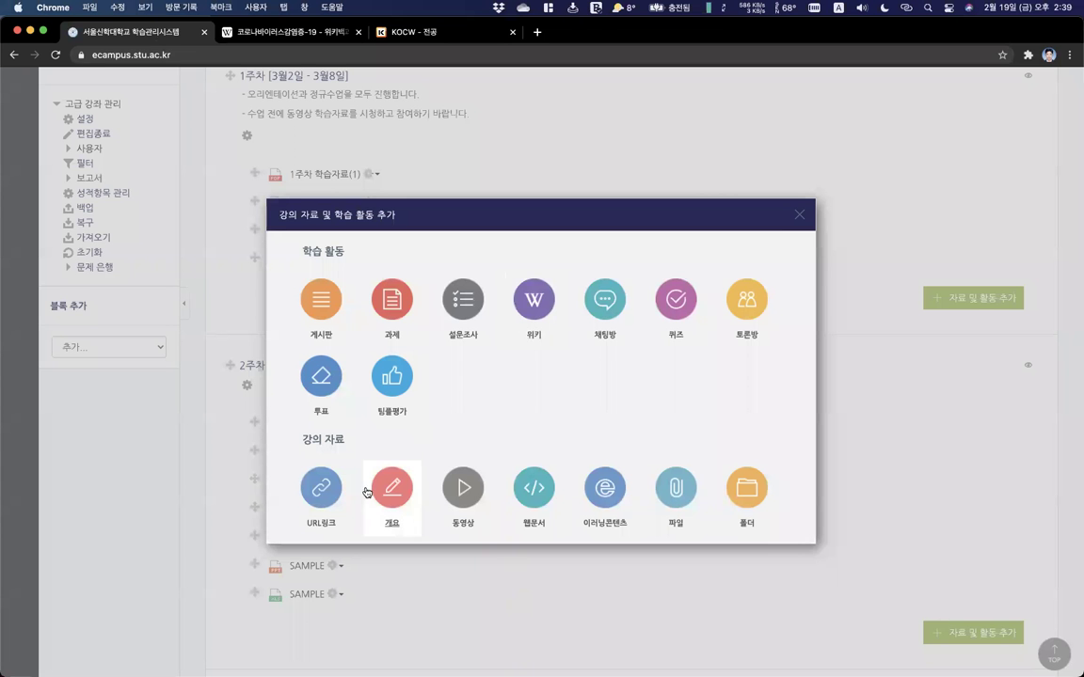
{"action": "left_click", "coordinate": [798, 215]}
{"action": "scroll", "coordinate": [795, 215], "scroll_direction": "up", "scroll_amount": 2}
{"action": "scroll", "coordinate": [823, 259], "scroll_direction": "down", "scroll_amount": 2}
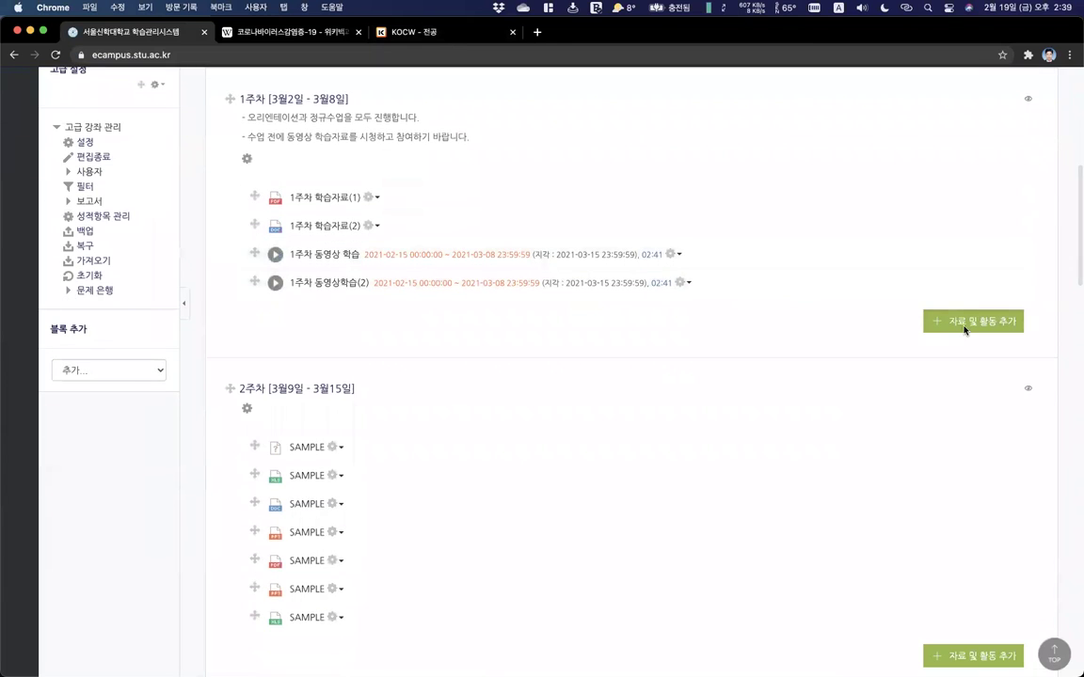
{"action": "left_click", "coordinate": [963, 328]}
{"action": "scroll", "coordinate": [684, 343], "scroll_direction": "down", "scroll_amount": 2}
{"action": "left_click", "coordinate": [321, 411]}
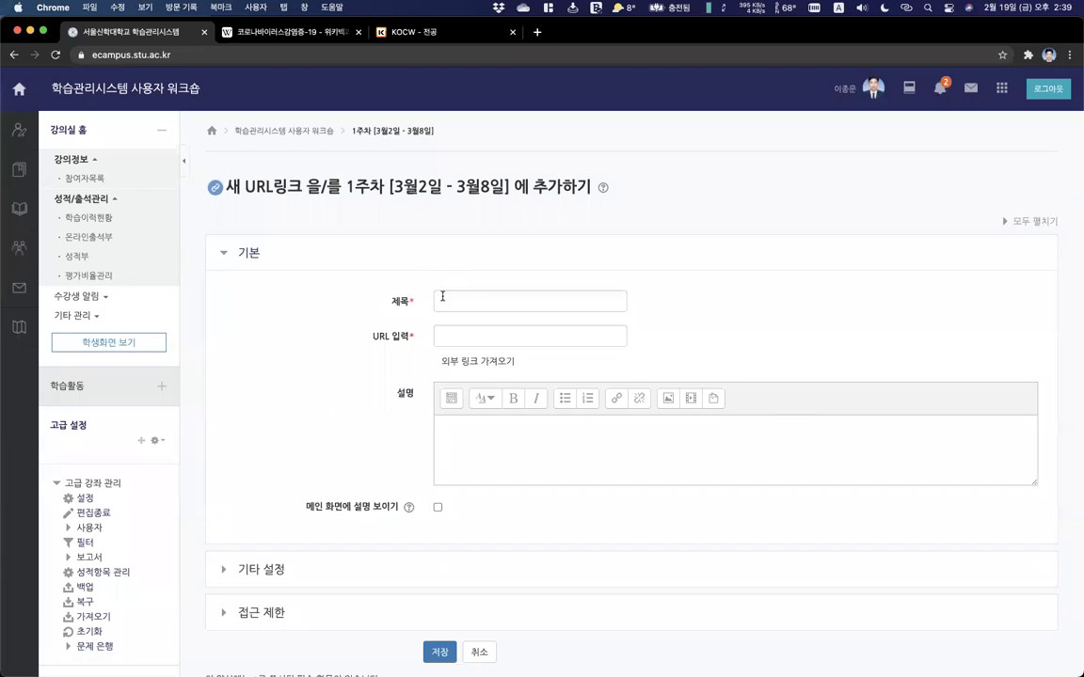
Title the new URL link material 1주차 보충학습 자료.
{"action": "type", "text": "1wnck qhcnd"}
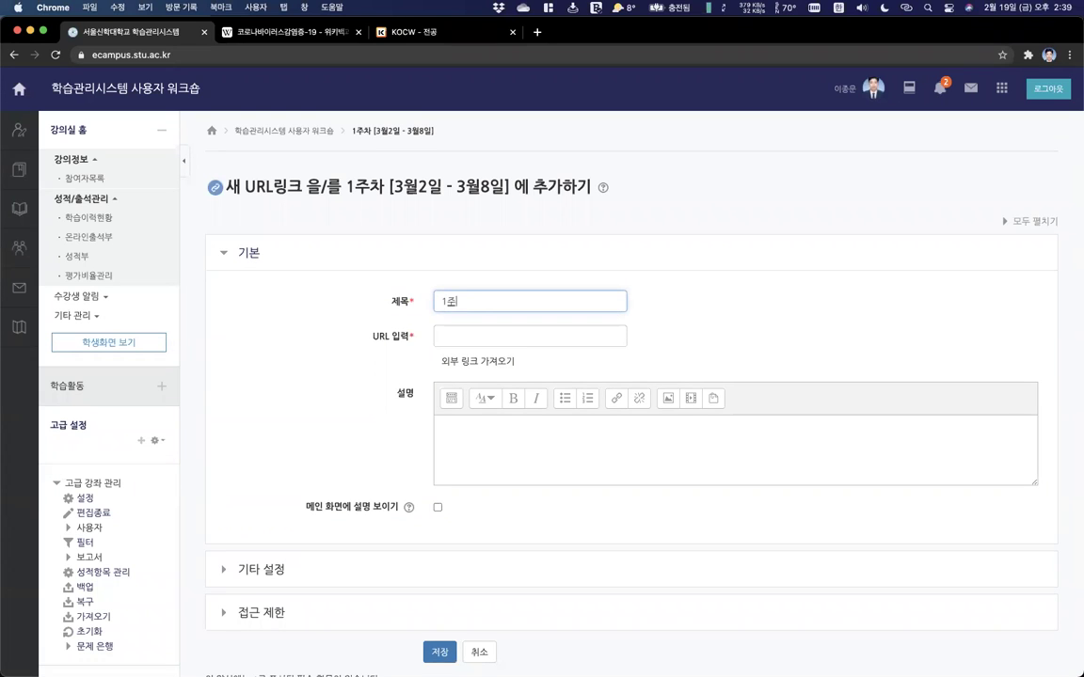
{"action": "key", "text": "BackSpace"}
{"action": "type", "text": "gkrtmq wofy"}
Copy the Korean Wikipedia article's address into the material's URL 입력 field and save the material.
{"action": "left_click", "coordinate": [448, 337]}
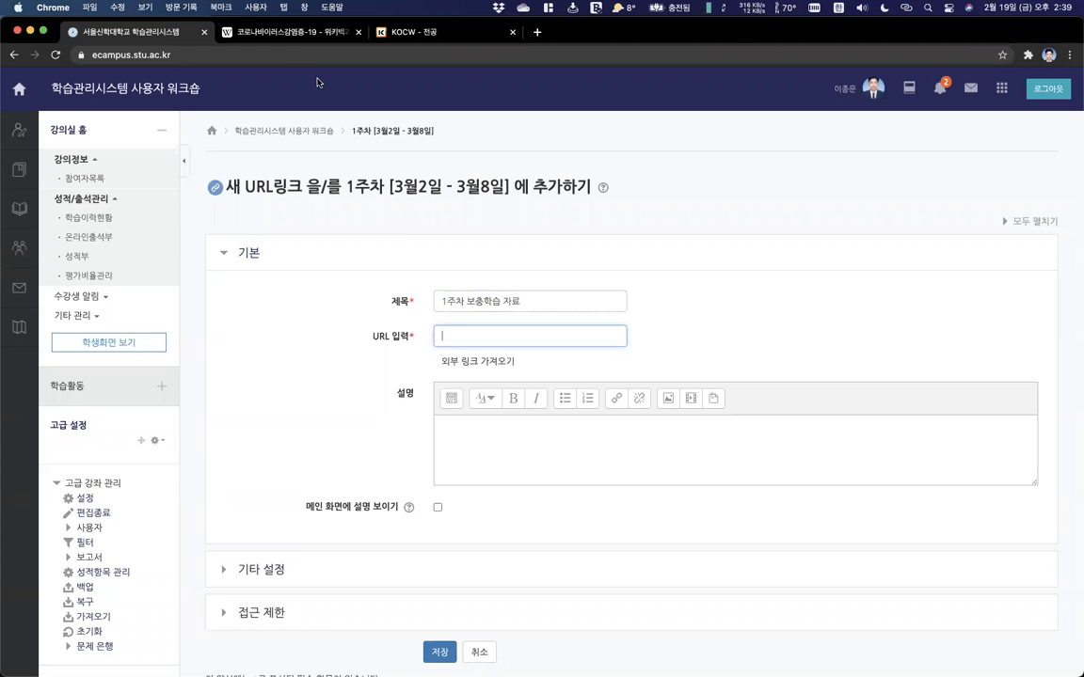
{"action": "key", "text": "super+2"}
{"action": "right_click", "coordinate": [201, 57]}
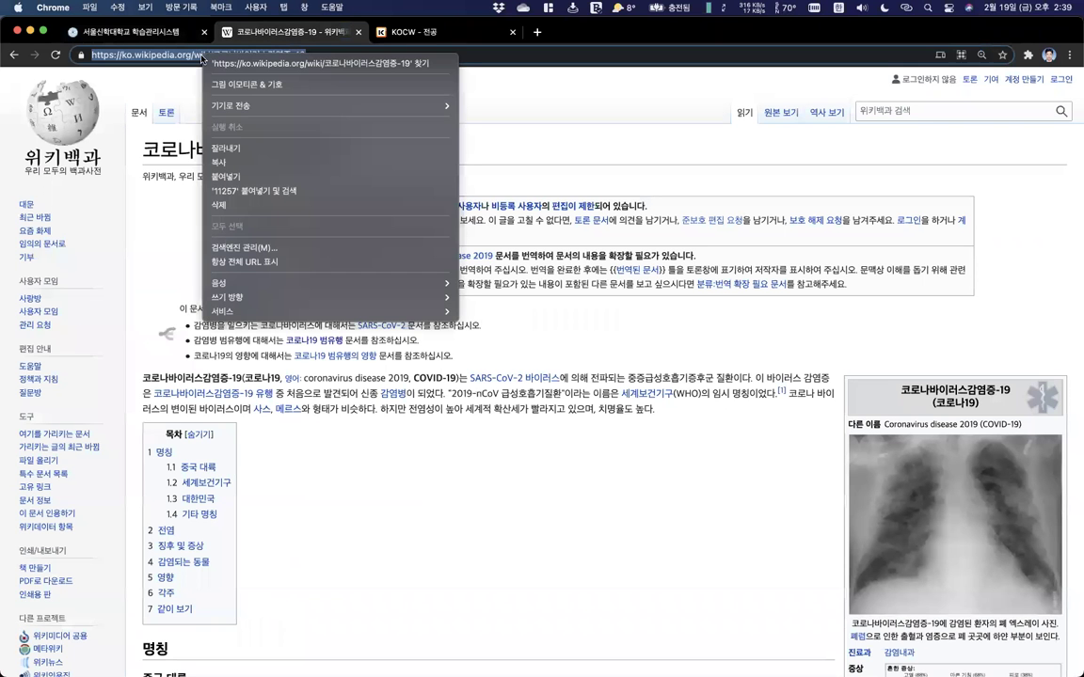
{"action": "left_click", "coordinate": [221, 162]}
{"action": "left_click", "coordinate": [131, 31]}
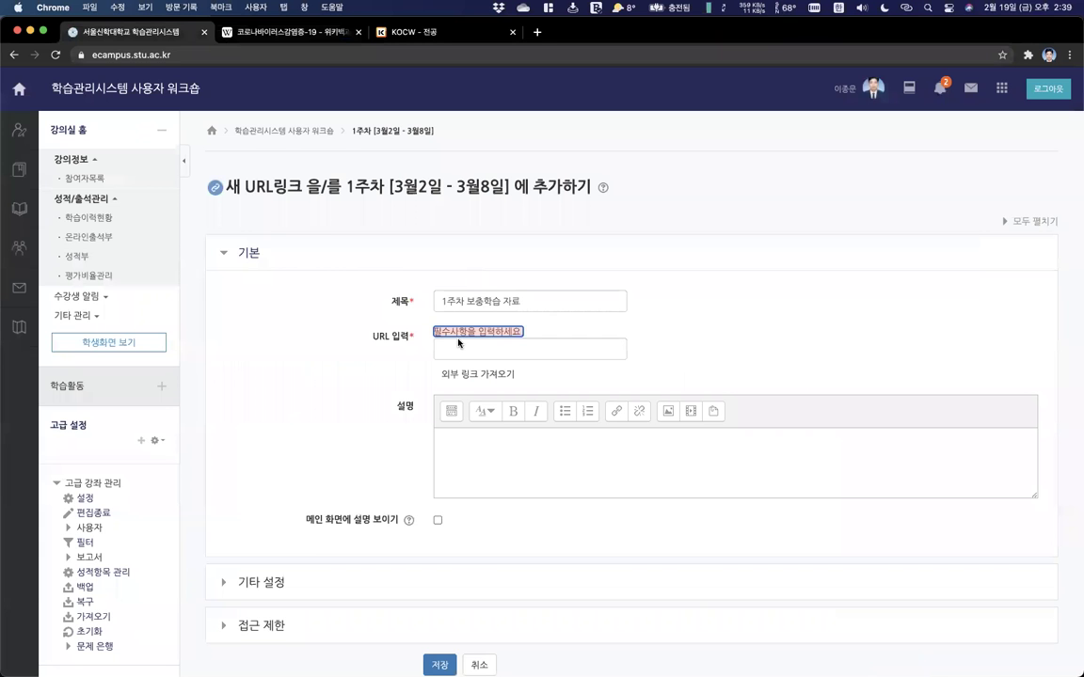
{"action": "left_click", "coordinate": [455, 349]}
{"action": "right_click", "coordinate": [455, 348]}
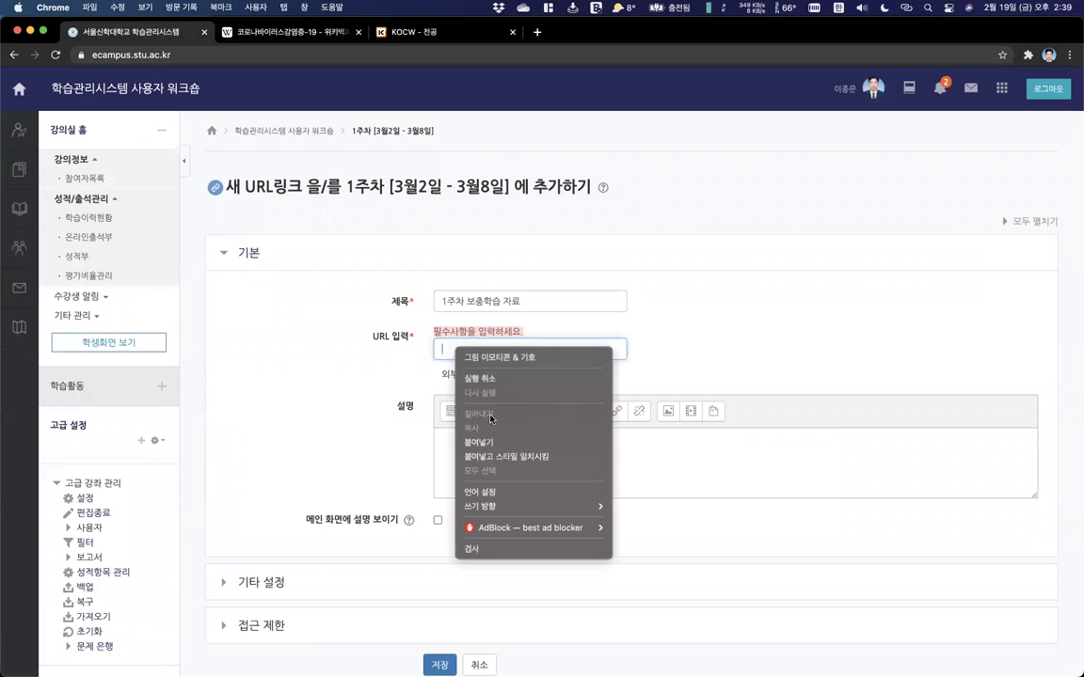
{"action": "left_click", "coordinate": [486, 440]}
{"action": "scroll", "coordinate": [428, 527], "scroll_direction": "down", "scroll_amount": 3}
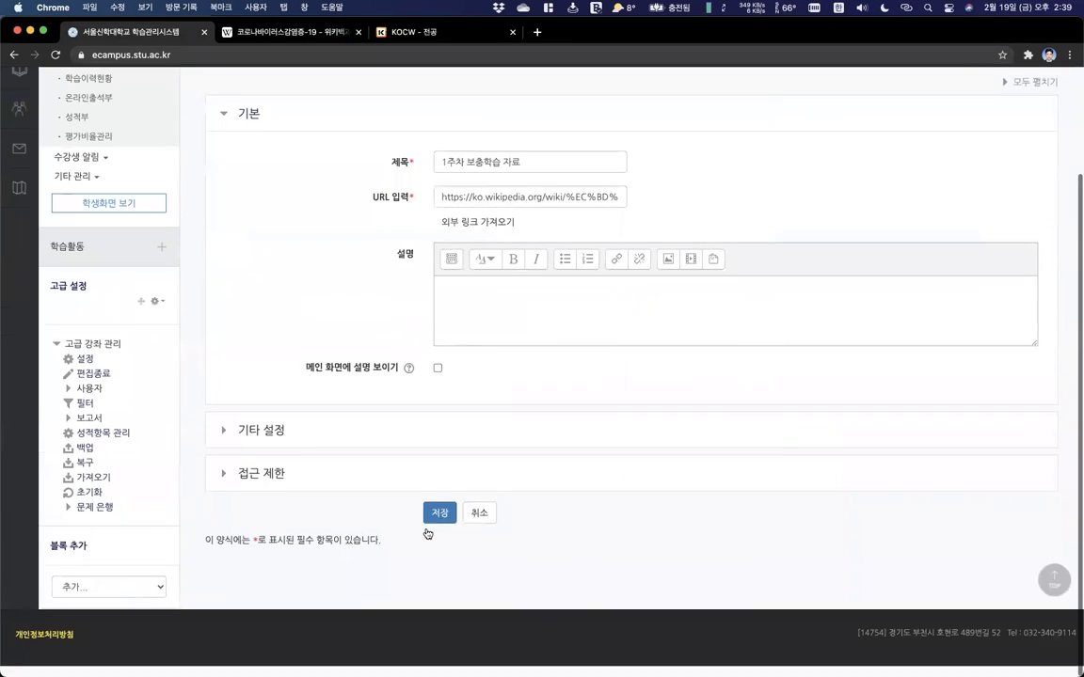
{"action": "left_click", "coordinate": [437, 529]}
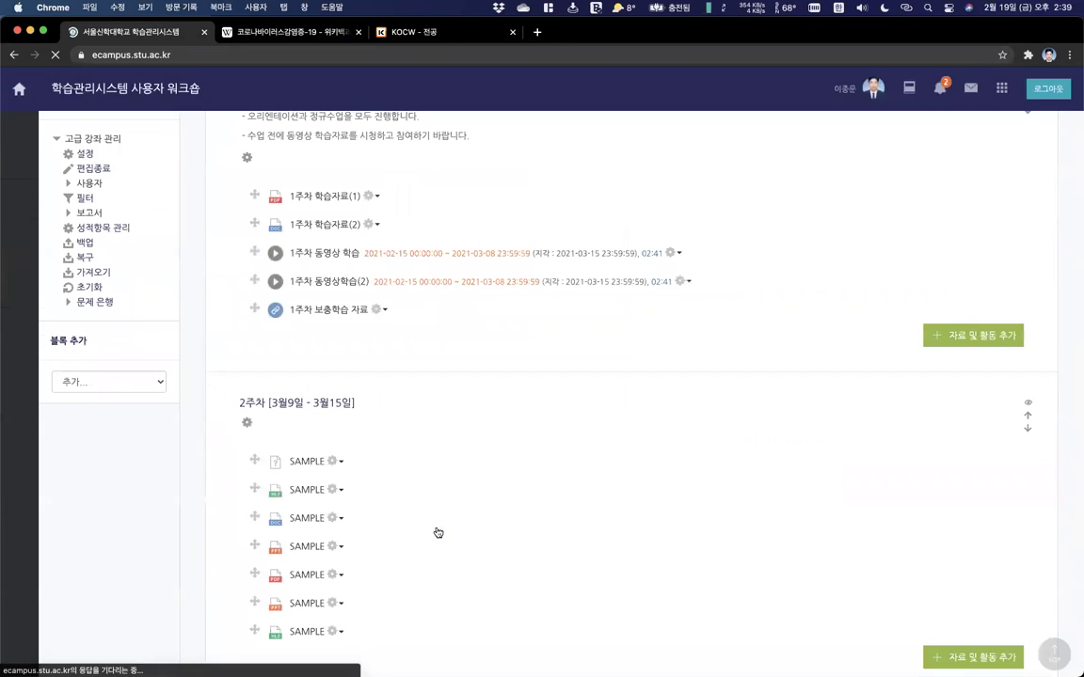
Test the 1주차 보충학습 자료 link, and close the Wikipedia and KOCW tabs.
{"action": "left_click", "coordinate": [330, 311]}
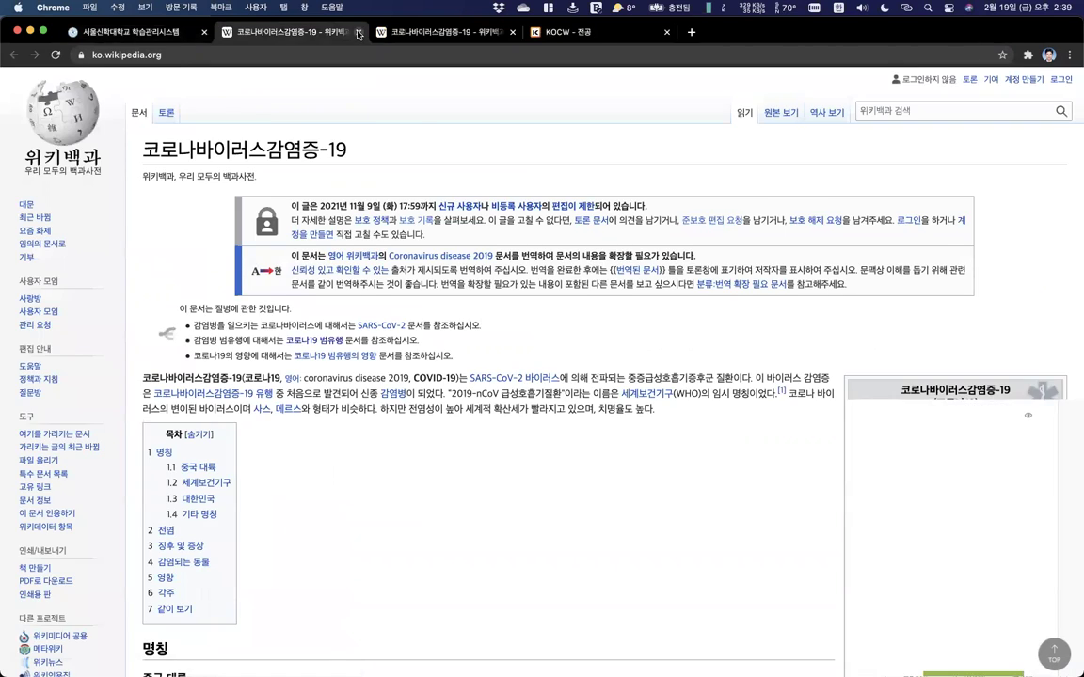
{"action": "left_click", "coordinate": [359, 35]}
{"action": "left_click", "coordinate": [358, 35]}
{"action": "left_click", "coordinate": [359, 34]}
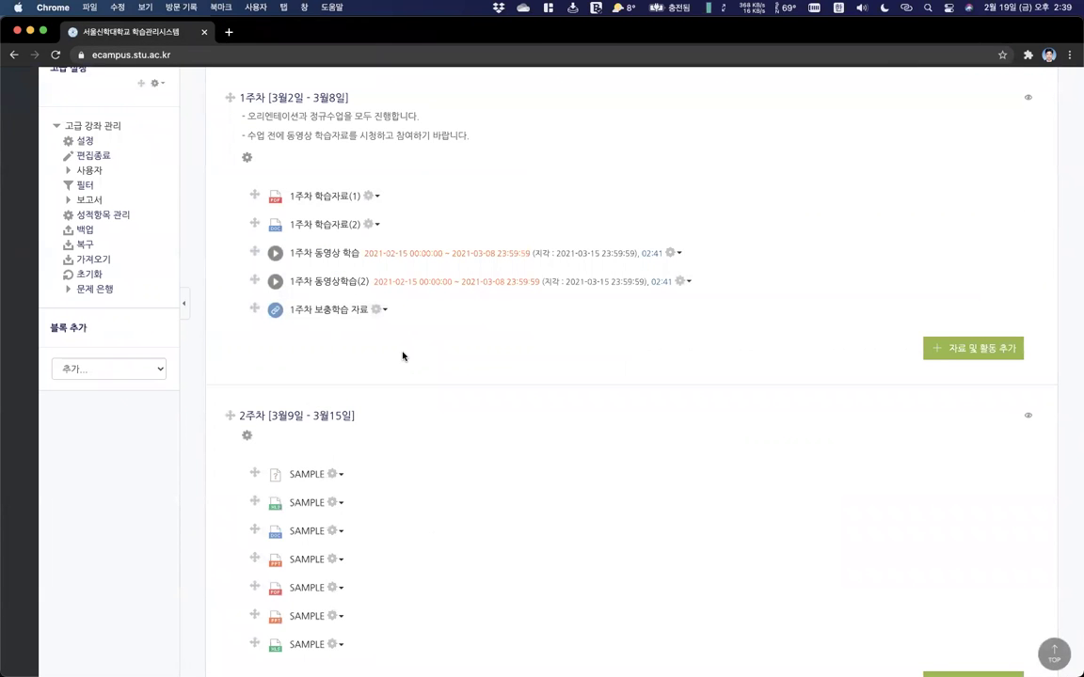
Move 1주차 동영상학습(2) from 1주차 to the start of the 2주차 materials and reload the course page.
{"action": "scroll", "coordinate": [403, 356], "scroll_direction": "up", "scroll_amount": 2}
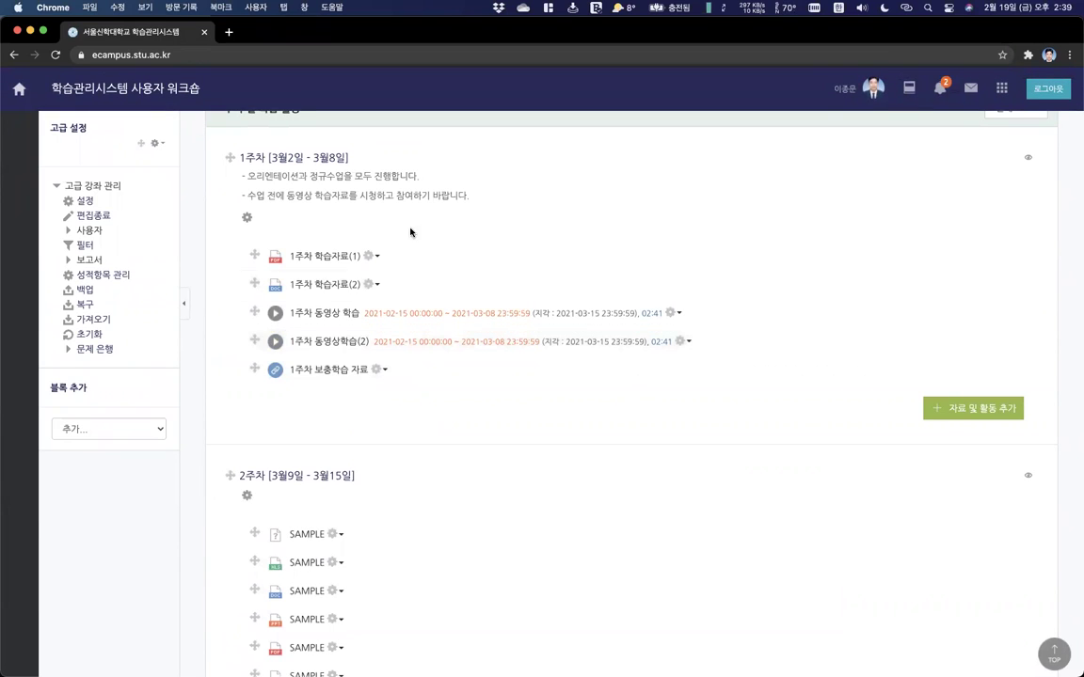
{"action": "left_click_drag", "start_coordinate": [254, 341], "coordinate": [254, 506]}
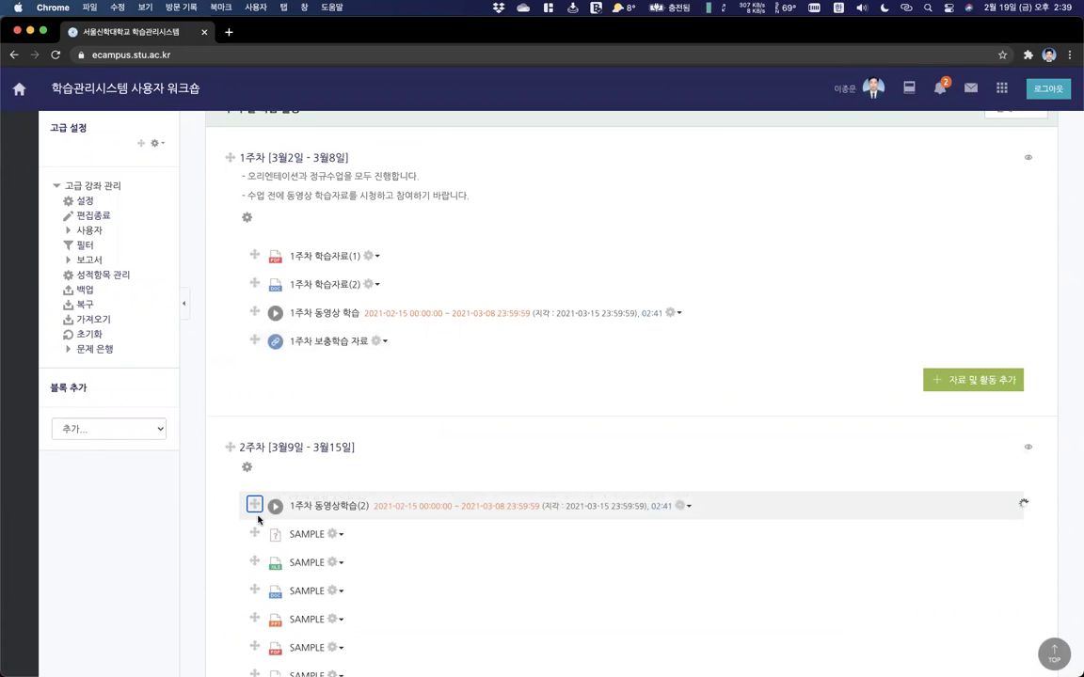
{"action": "left_click", "coordinate": [54, 55]}
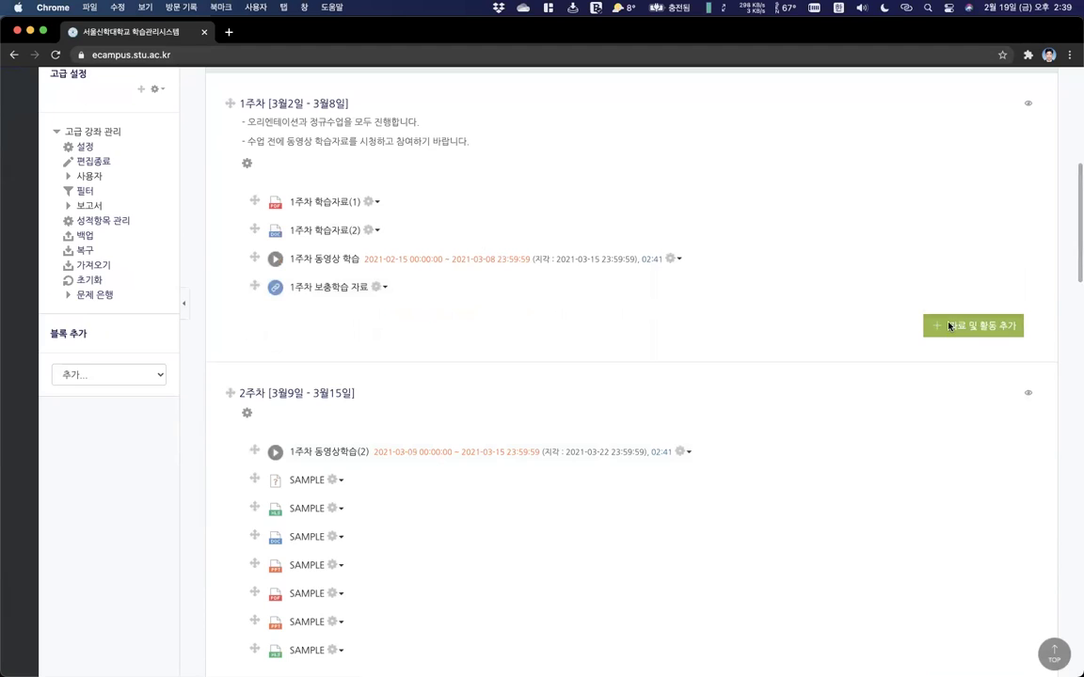
Review the 학습 활동 and 강의 자료 types that can be added to 1주차, and close the chooser.
{"action": "left_click", "coordinate": [950, 326]}
{"action": "scroll", "coordinate": [554, 351], "scroll_direction": "down", "scroll_amount": 3}
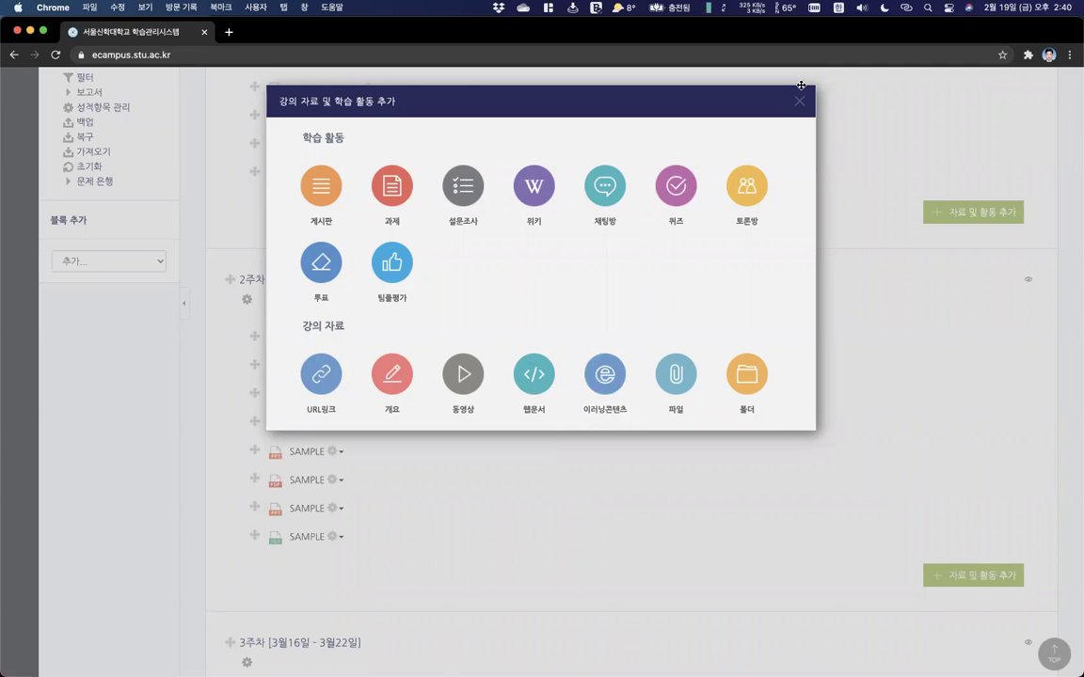
{"action": "scroll", "coordinate": [725, 205], "scroll_direction": "up", "scroll_amount": 1}
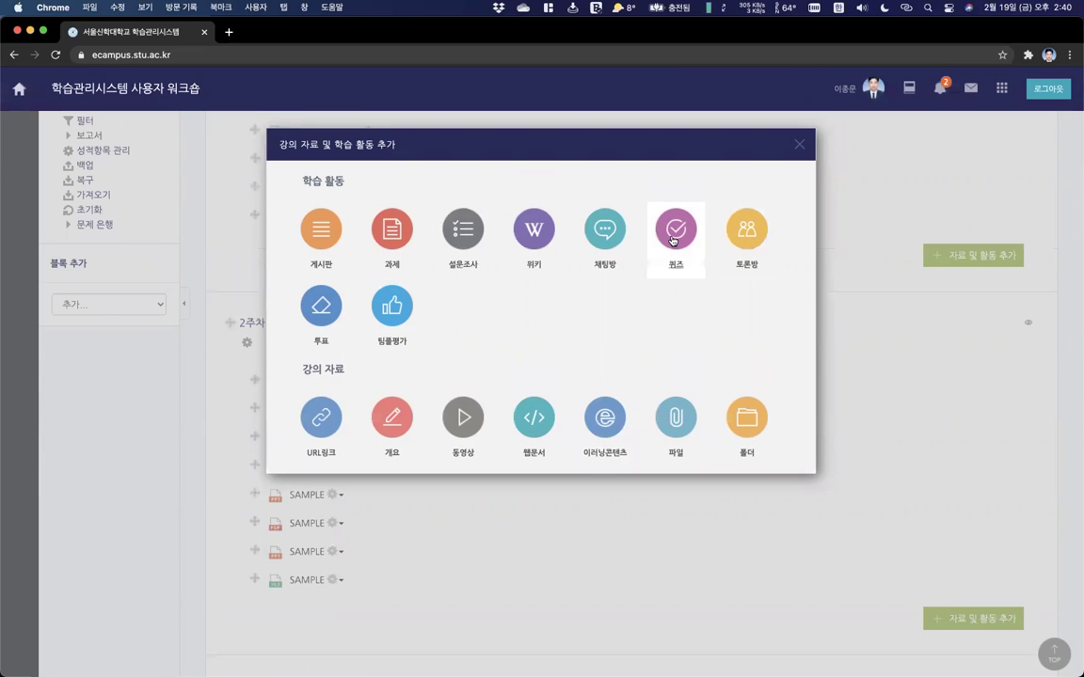
{"action": "left_click", "coordinate": [798, 144]}
{"action": "scroll", "coordinate": [666, 275], "scroll_direction": "up", "scroll_amount": 1}
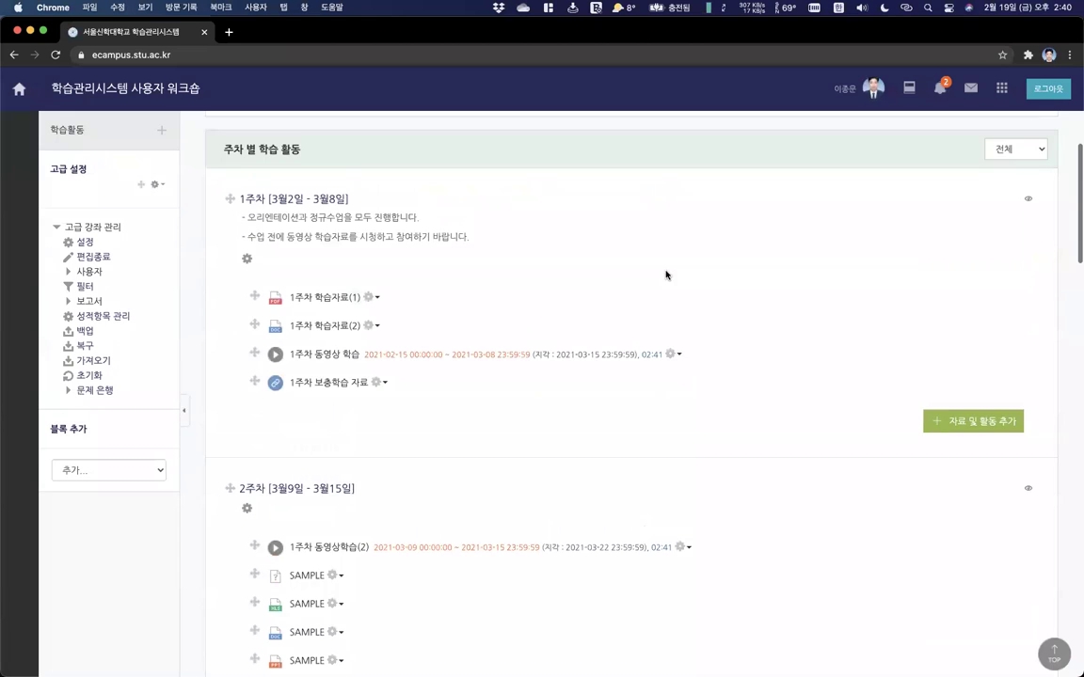
Start a new 과제 activity in 1주차 and title it 1주차 과제.
{"action": "scroll", "coordinate": [666, 275], "scroll_direction": "down", "scroll_amount": 1}
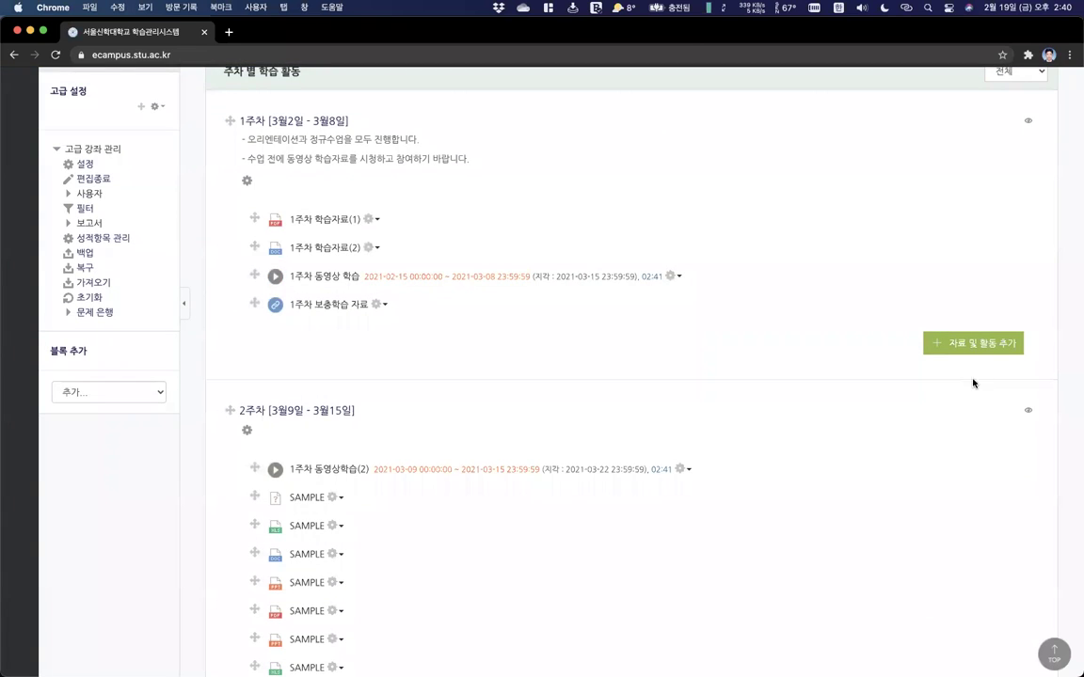
{"action": "left_click", "coordinate": [979, 344]}
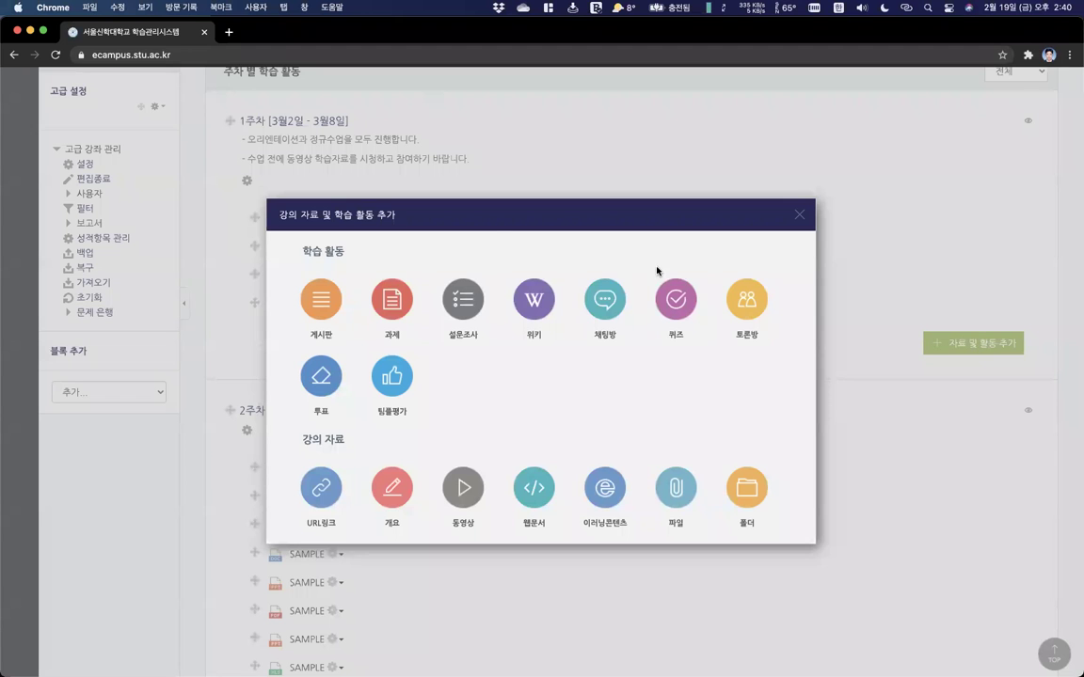
{"action": "left_click", "coordinate": [392, 301]}
{"action": "left_click", "coordinate": [508, 302]}
{"action": "type", "text": "1"}
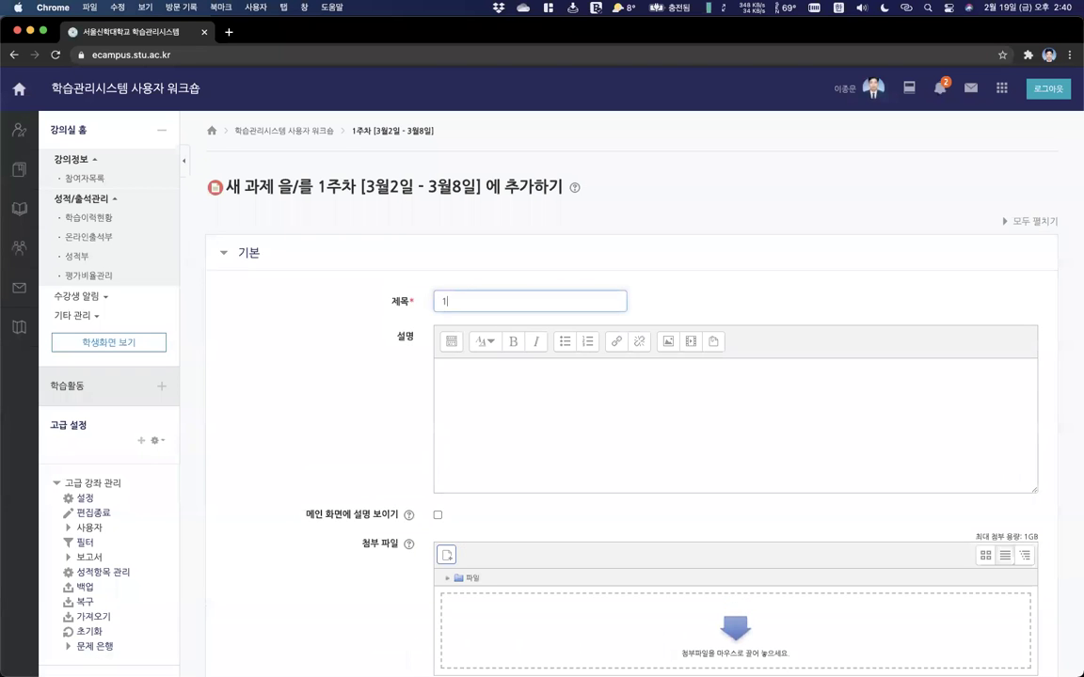
{"action": "type", "text": "ㅈ주차 과제"}
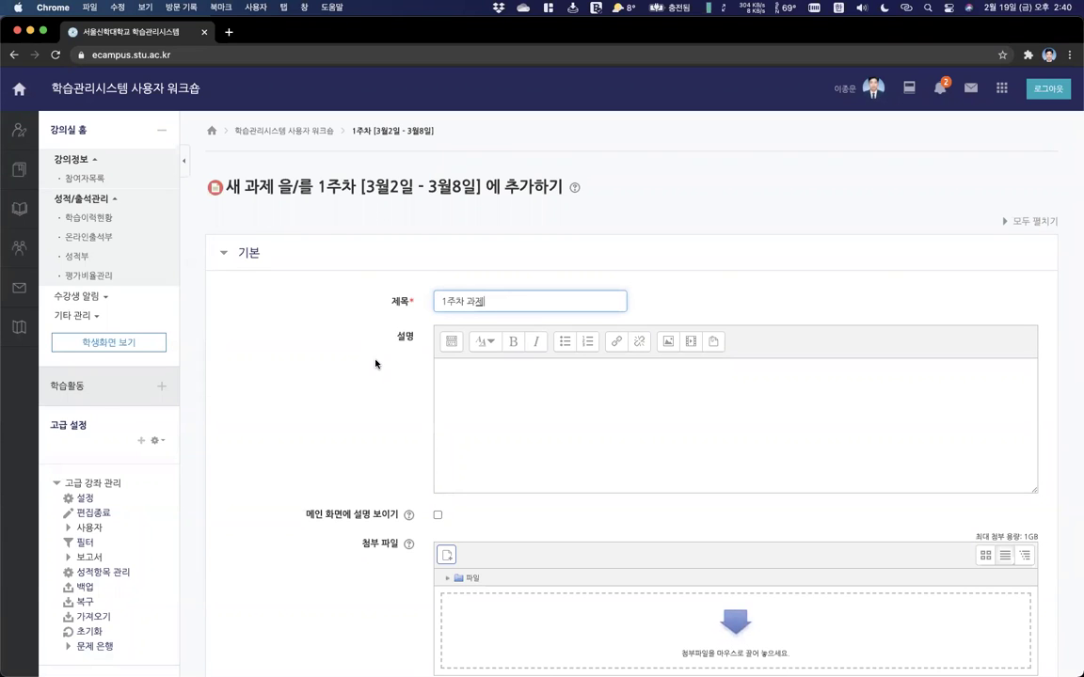
Show the assignment's description on the main page and write "주제: 챕터1을 정리하는 과제를 작성하세요." in it, with 주제 in bold.
{"action": "scroll", "coordinate": [381, 362], "scroll_direction": "down", "scroll_amount": 2}
{"action": "left_click", "coordinate": [514, 338]}
{"action": "left_click", "coordinate": [437, 426]}
{"action": "left_click", "coordinate": [446, 296]}
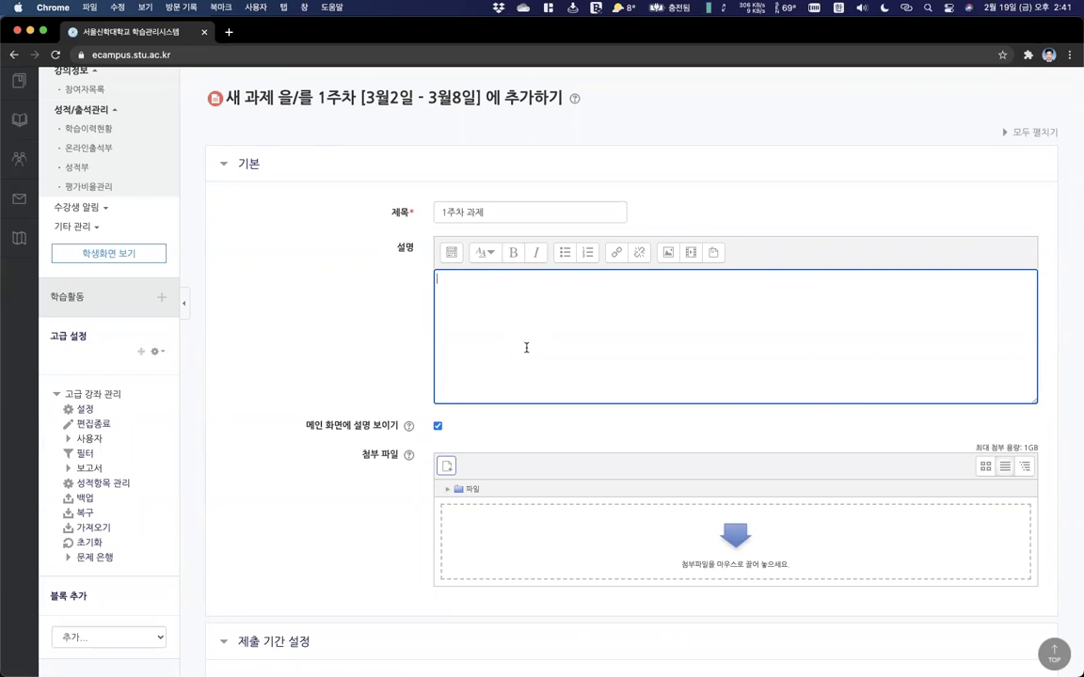
{"action": "type", "text": "ㅈ"}
{"action": "type", "text": "제: "}
{"action": "type", "text": "챕터1을 정리해"}
{"action": "type", "text": "는 과제를 작성하세요"}
{"action": "type", "text": "."}
{"action": "key", "text": "super+Left"}
{"action": "key", "text": "alt+shift+Right"}
{"action": "key", "text": "super+b"}
{"action": "key", "text": "super+Right"}
Add a second description line "분량: PDF, 슬라이드 2장이내" with 분량 in bold.
{"action": "key", "text": "Return"}
{"action": "type", "text": "분량: "}
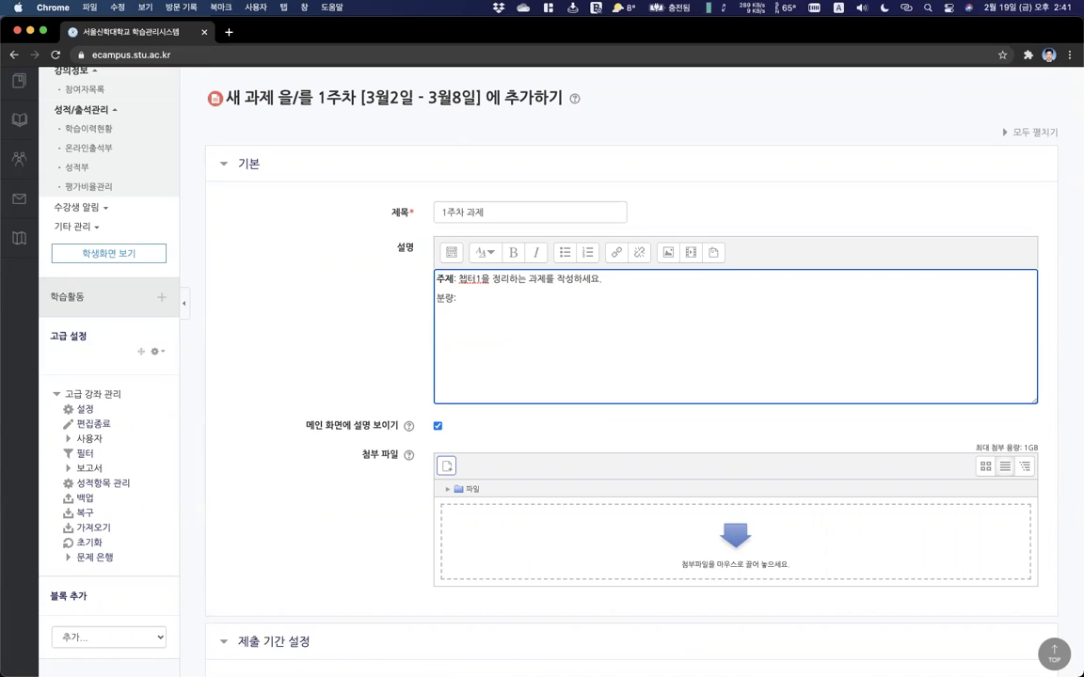
{"action": "type", "text": "PDF 2장에"}
{"action": "type", "text": "내"}
{"action": "key", "text": "super+Left"}
{"action": "key", "text": "shift+Right"}
{"action": "key", "text": "shift+Right"}
{"action": "key", "text": "super+b"}
{"action": "key", "text": "Right"}
{"action": "key", "text": "Right"}
{"action": "key", "text": "Right"}
{"action": "key", "text": "Right"}
{"action": "key", "text": "Left"}
{"action": "type", "text": ", 슬라이드"}
{"action": "left_click", "coordinate": [500, 409]}
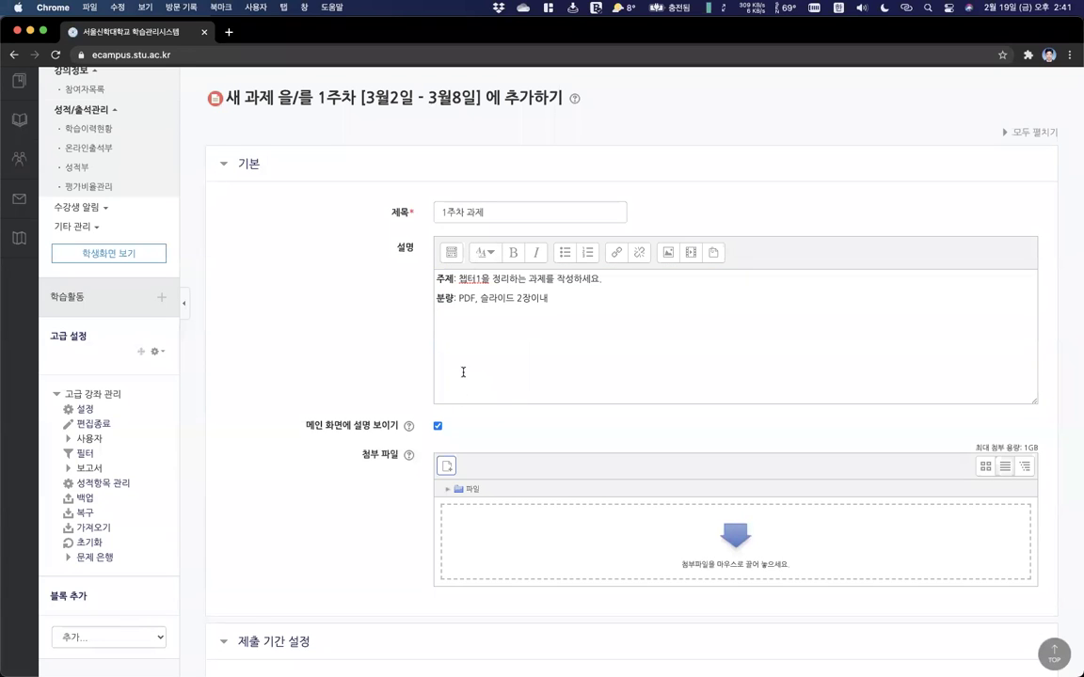
{"action": "scroll", "coordinate": [463, 372], "scroll_direction": "down", "scroll_amount": 3}
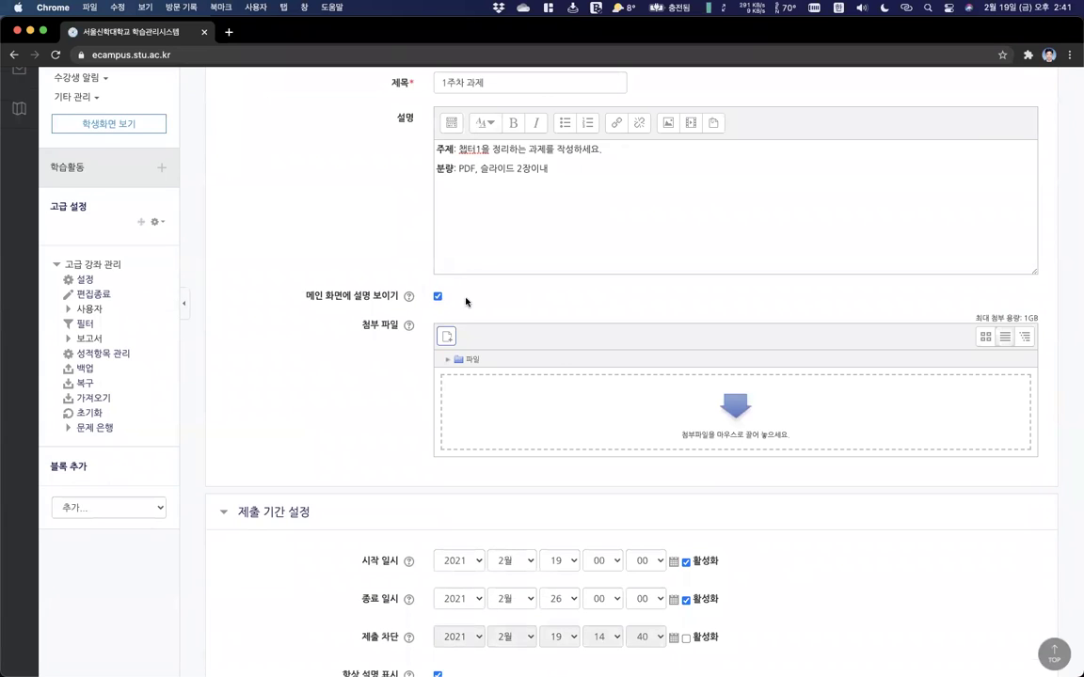
{"action": "scroll", "coordinate": [448, 341], "scroll_direction": "down", "scroll_amount": 2}
{"action": "scroll", "coordinate": [448, 341], "scroll_direction": "up", "scroll_amount": 5}
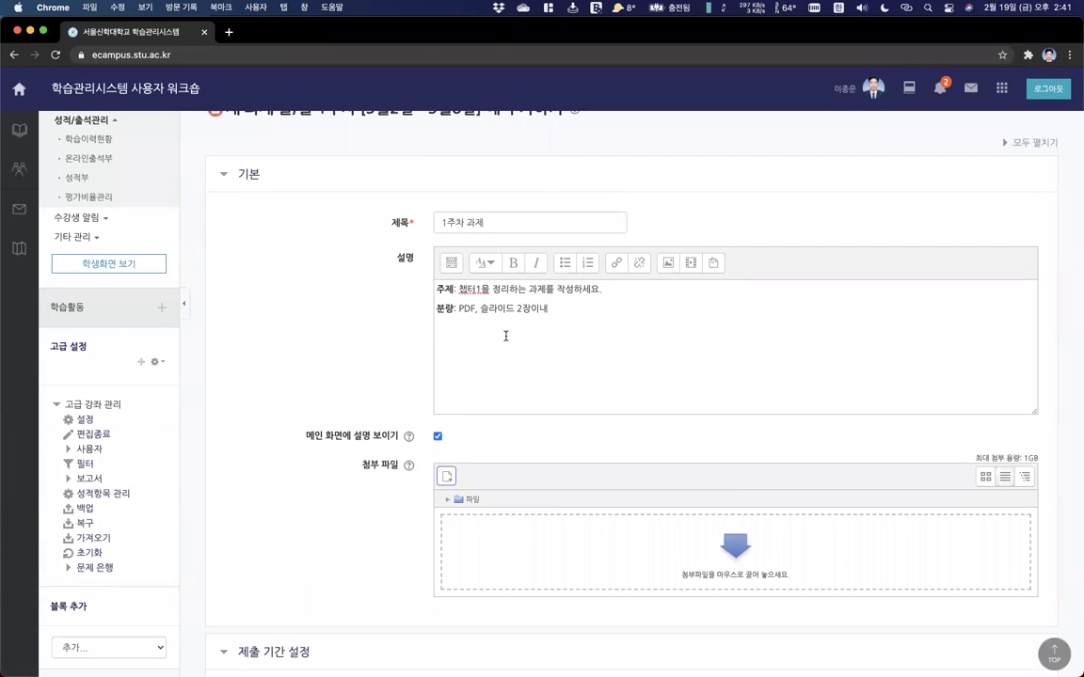
Enable the 제출 차단 date in the assignment's submission period and set it to 28 February 2021, 12:00.
{"action": "scroll", "coordinate": [515, 368], "scroll_direction": "down", "scroll_amount": 3}
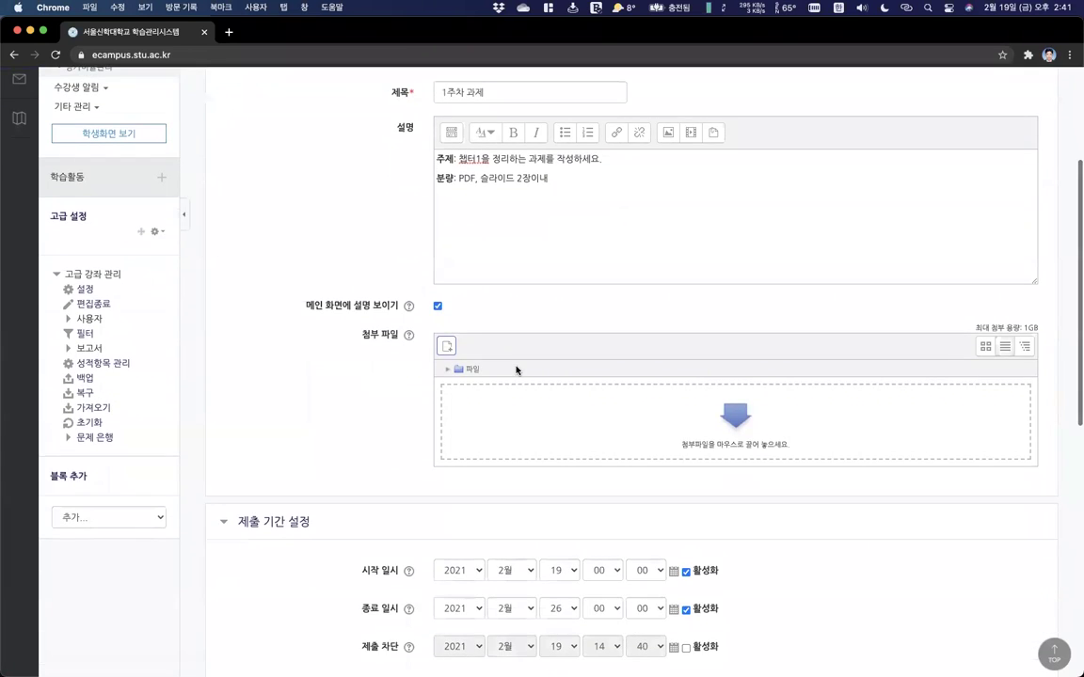
{"action": "scroll", "coordinate": [516, 370], "scroll_direction": "down", "scroll_amount": 2}
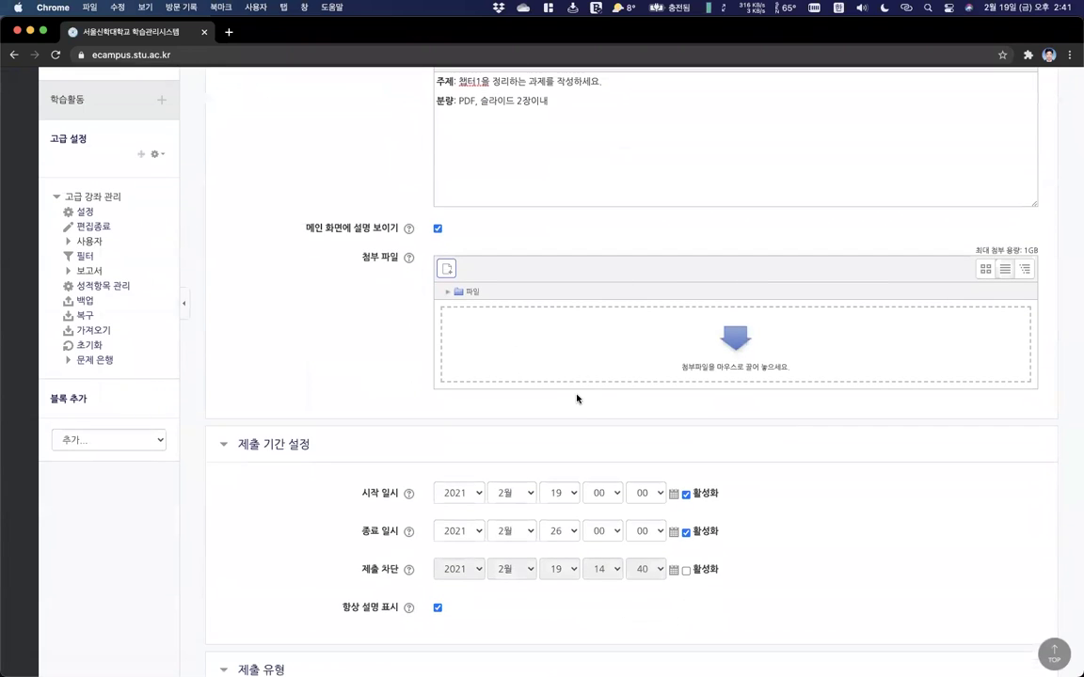
{"action": "scroll", "coordinate": [577, 386], "scroll_direction": "down", "scroll_amount": 5}
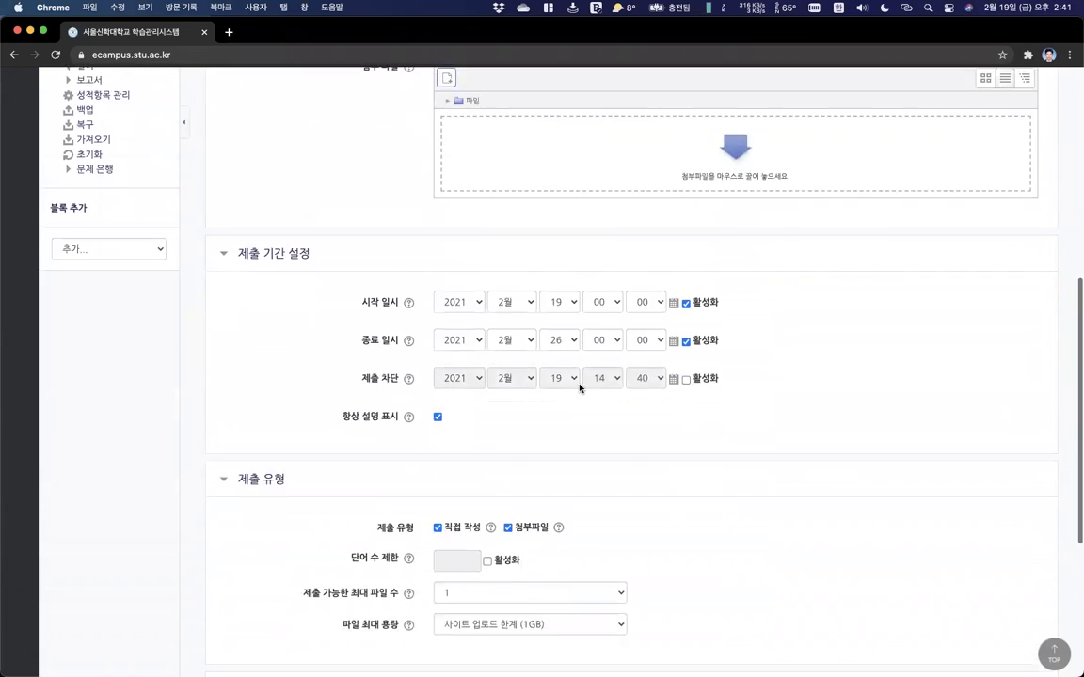
{"action": "scroll", "coordinate": [579, 362], "scroll_direction": "up", "scroll_amount": 8}
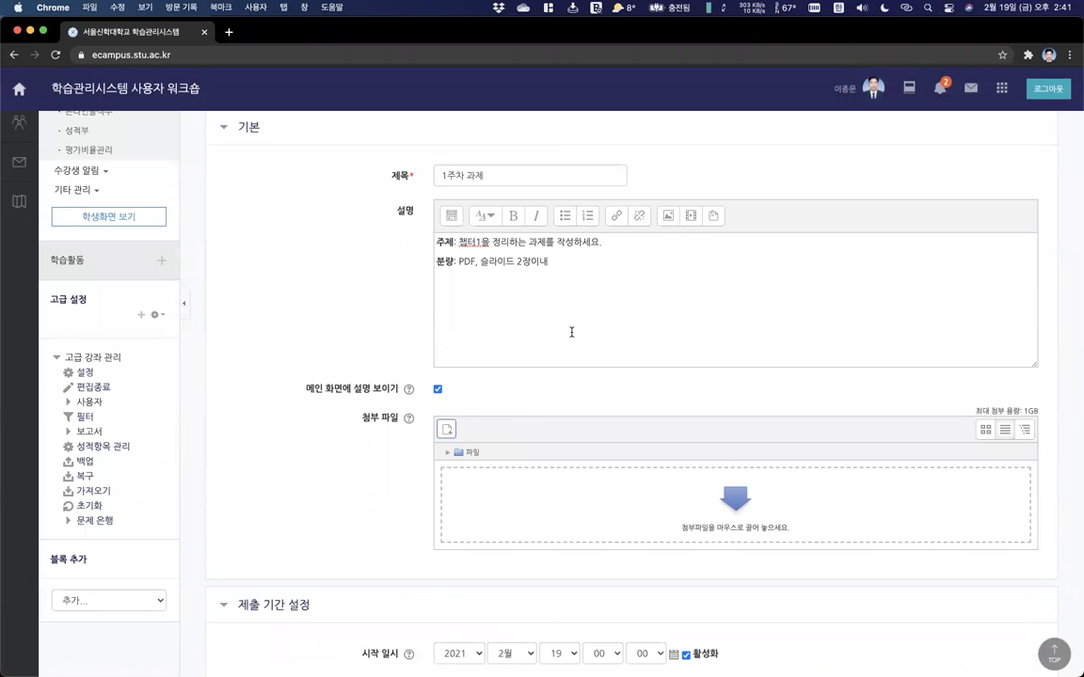
{"action": "scroll", "coordinate": [571, 336], "scroll_direction": "down", "scroll_amount": 10}
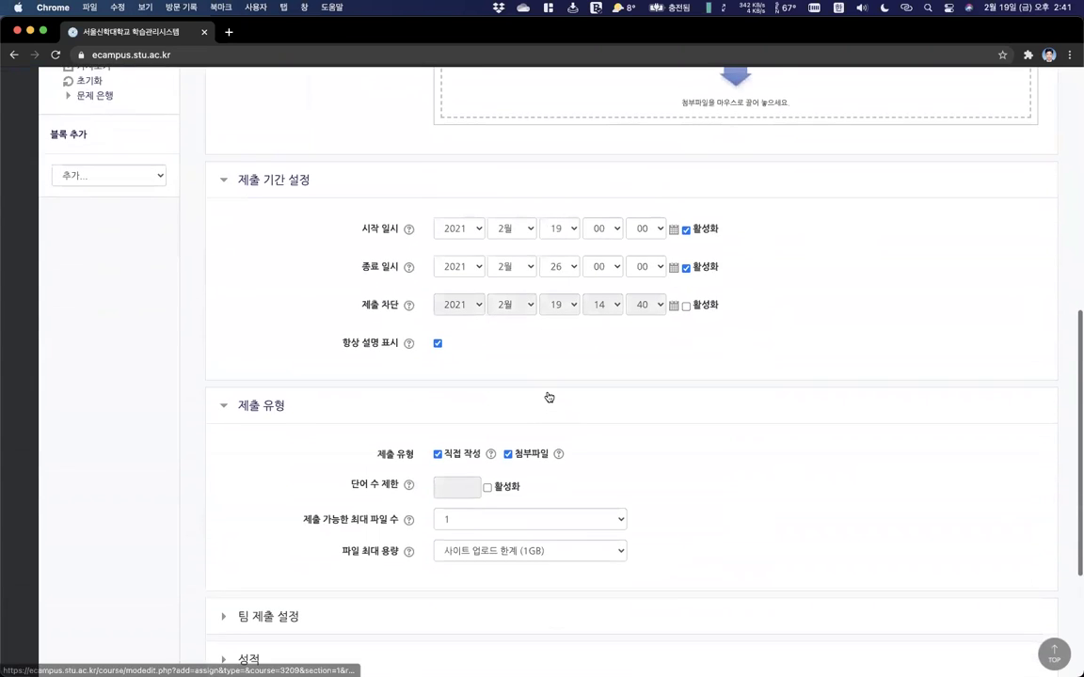
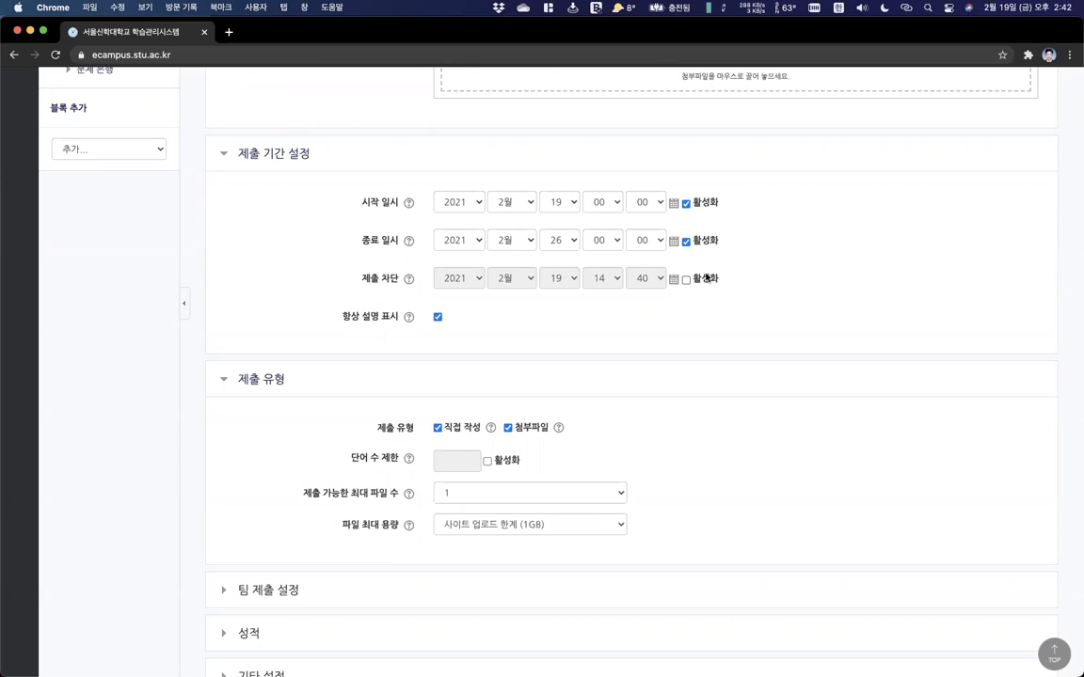
{"action": "left_click", "coordinate": [706, 278]}
{"action": "left_click", "coordinate": [567, 280]}
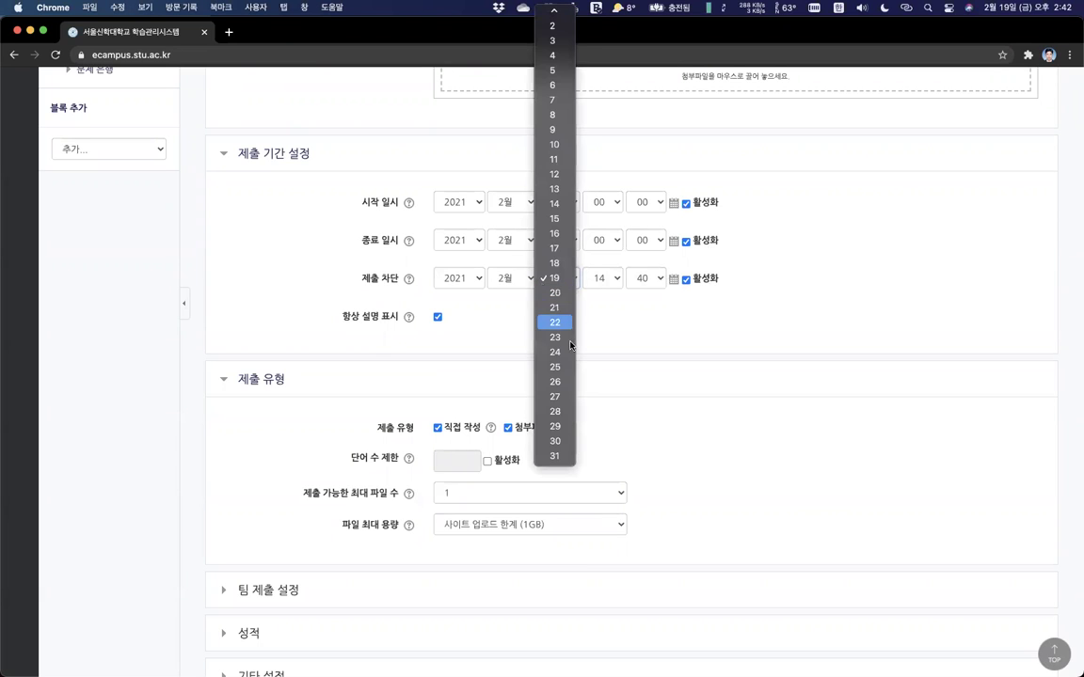
{"action": "left_click", "coordinate": [560, 412]}
{"action": "left_click", "coordinate": [611, 279]}
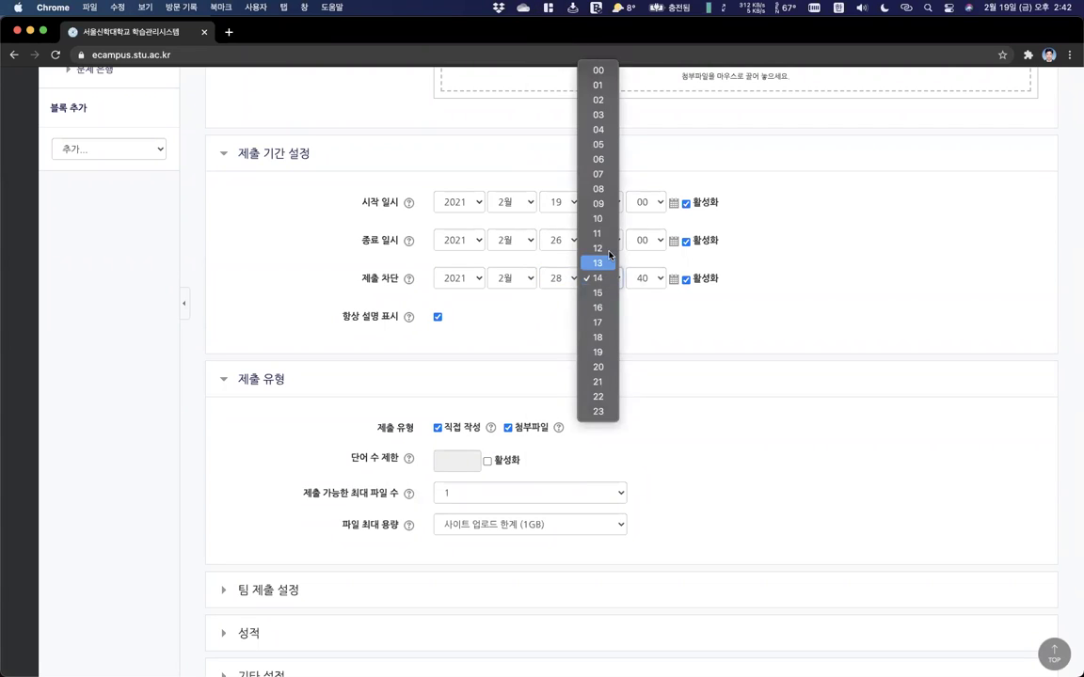
{"action": "left_click", "coordinate": [608, 247]}
{"action": "left_click", "coordinate": [647, 279]}
{"action": "left_click", "coordinate": [653, 157]}
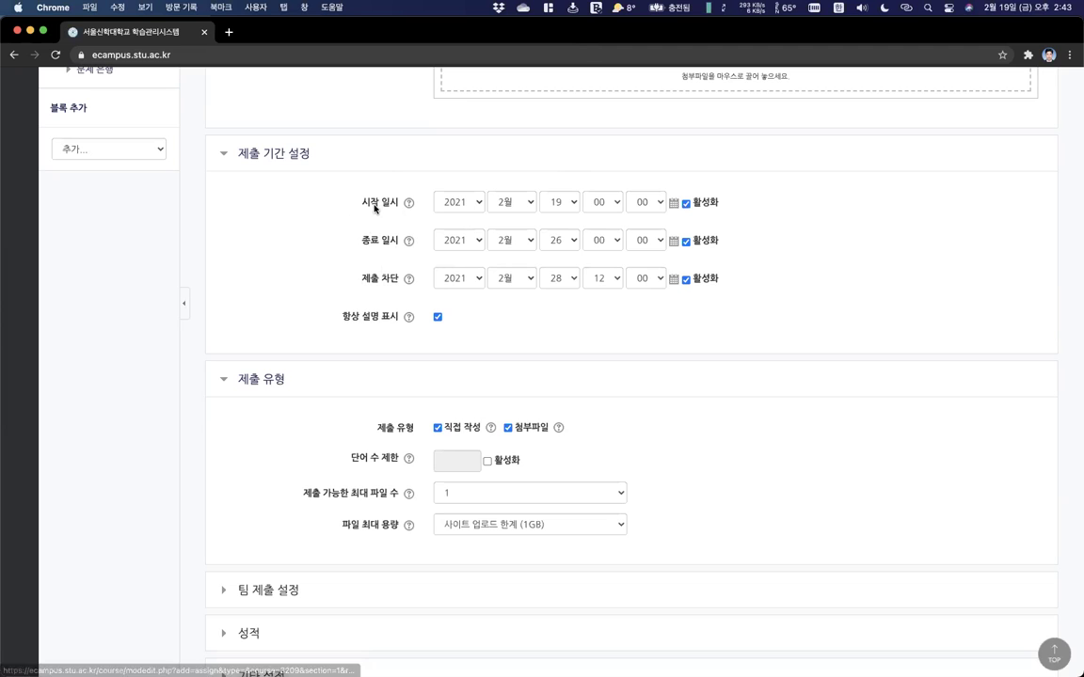
Disable 직접 작성 in the 제출 유형 settings, leaving only 첨부파일 as the submission type.
{"action": "scroll", "coordinate": [279, 346], "scroll_direction": "down", "scroll_amount": 5}
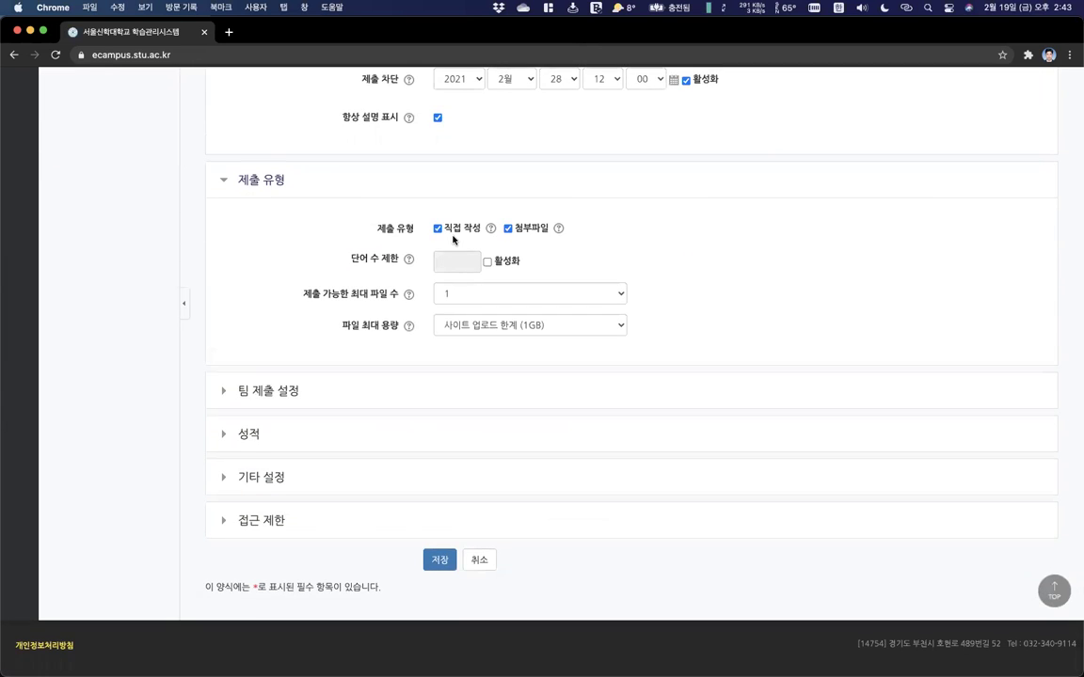
{"action": "scroll", "coordinate": [474, 300], "scroll_direction": "up", "scroll_amount": 10}
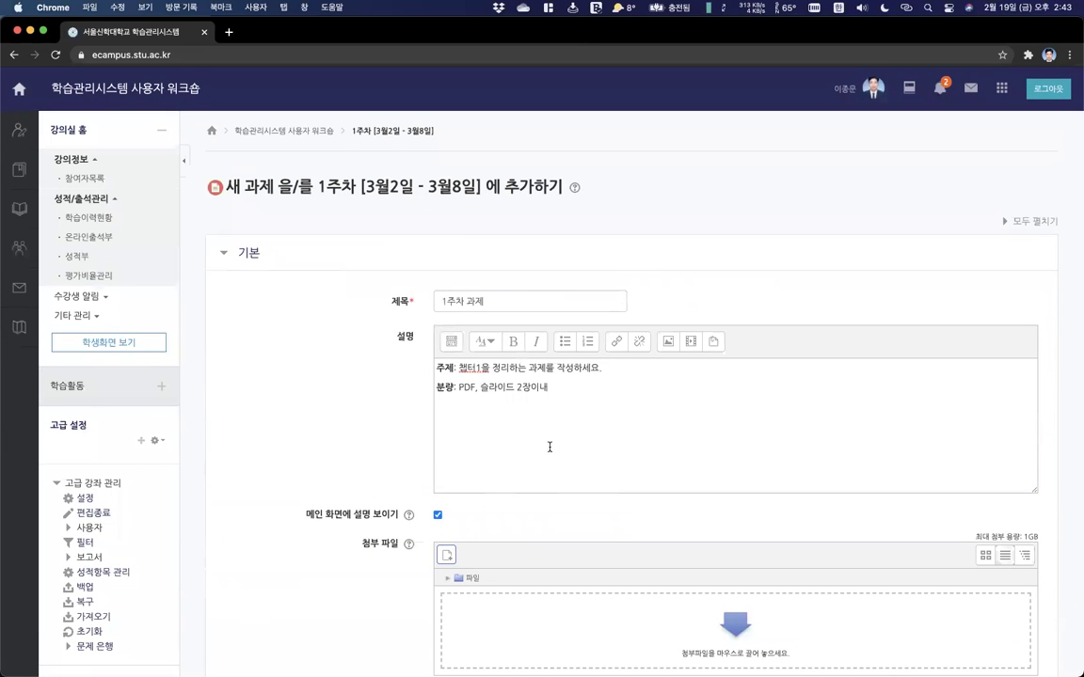
{"action": "scroll", "coordinate": [549, 448], "scroll_direction": "down", "scroll_amount": 2}
{"action": "scroll", "coordinate": [549, 451], "scroll_direction": "down", "scroll_amount": 10}
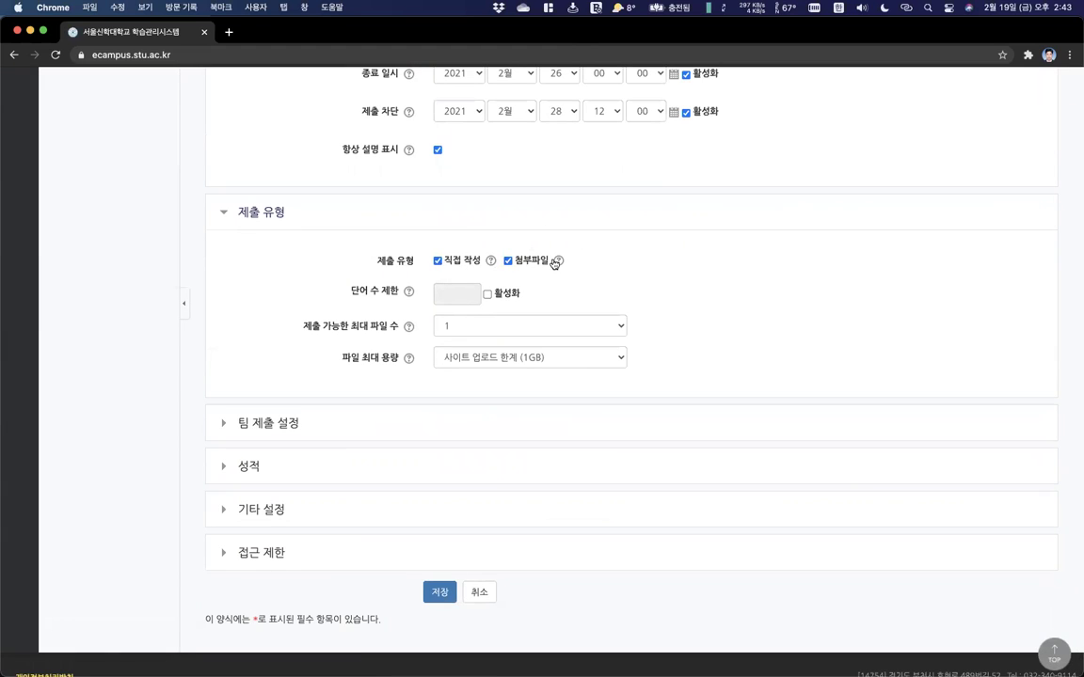
{"action": "left_click", "coordinate": [457, 266]}
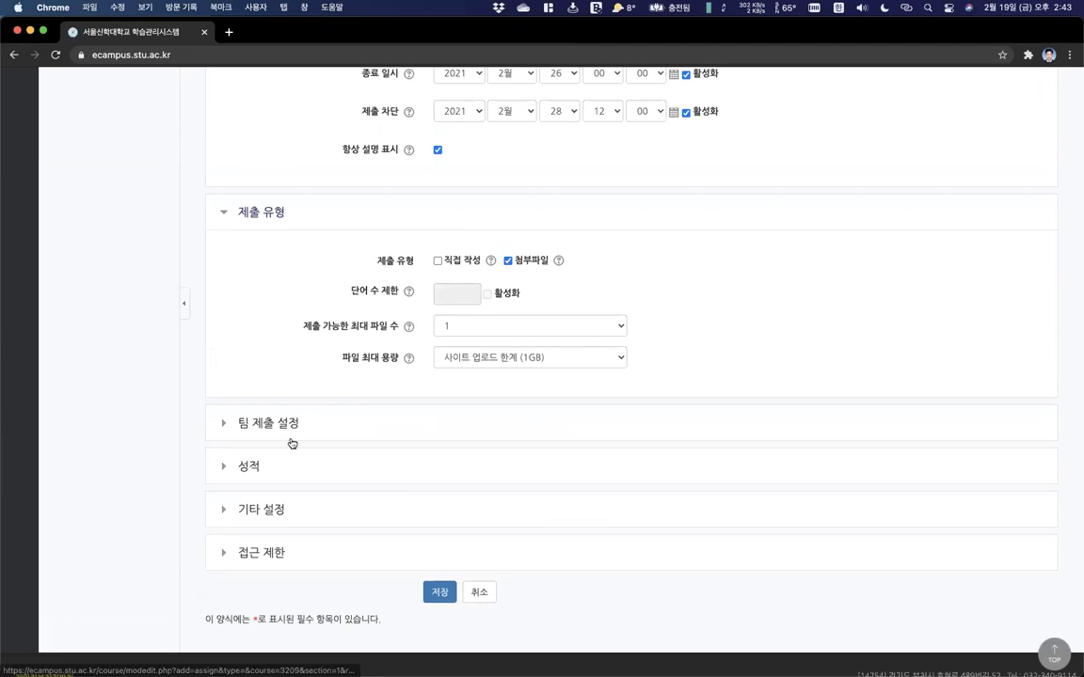
Expand the assignment's 성적 settings and set the 최고 점수 to 30.
{"action": "left_click", "coordinate": [253, 479]}
{"action": "scroll", "coordinate": [292, 283], "scroll_direction": "down", "scroll_amount": 3}
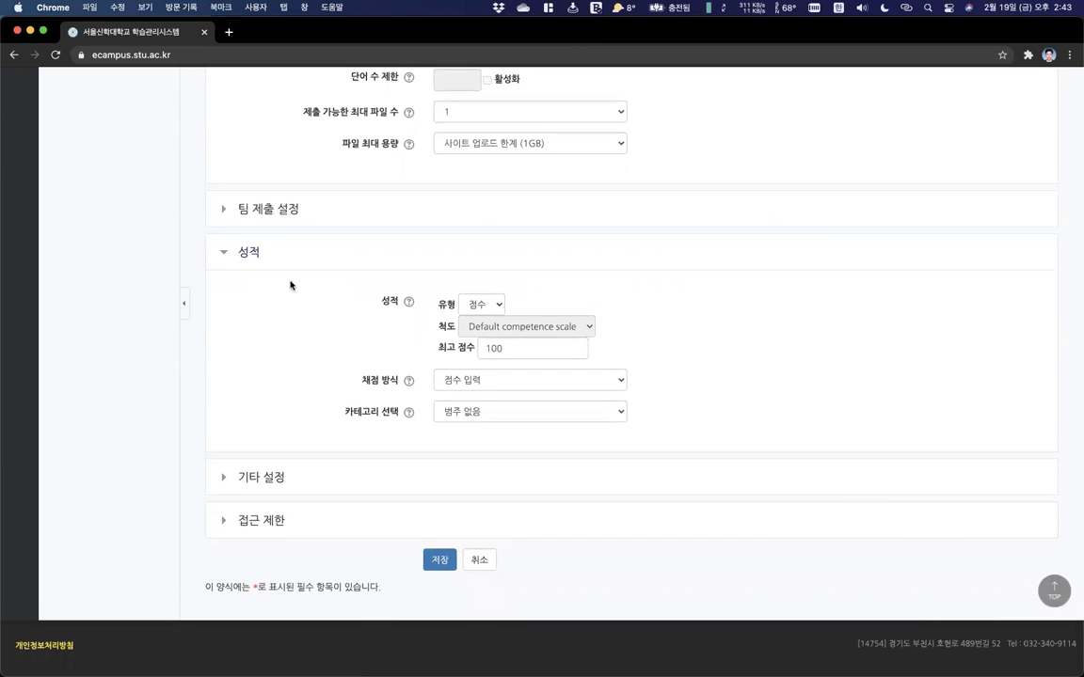
{"action": "double_click", "coordinate": [501, 350]}
{"action": "type", "text": "30"}
Assign the assignment to the 과제 grade category and save it.
{"action": "left_click", "coordinate": [538, 406]}
{"action": "left_click", "coordinate": [684, 405]}
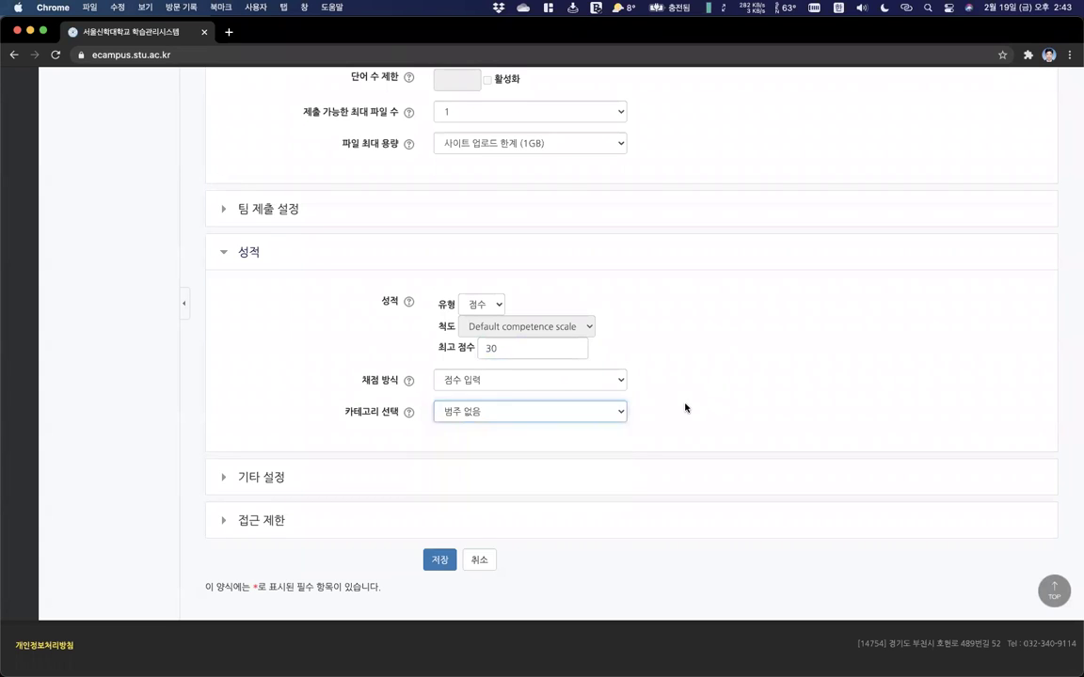
{"action": "left_click", "coordinate": [599, 411]}
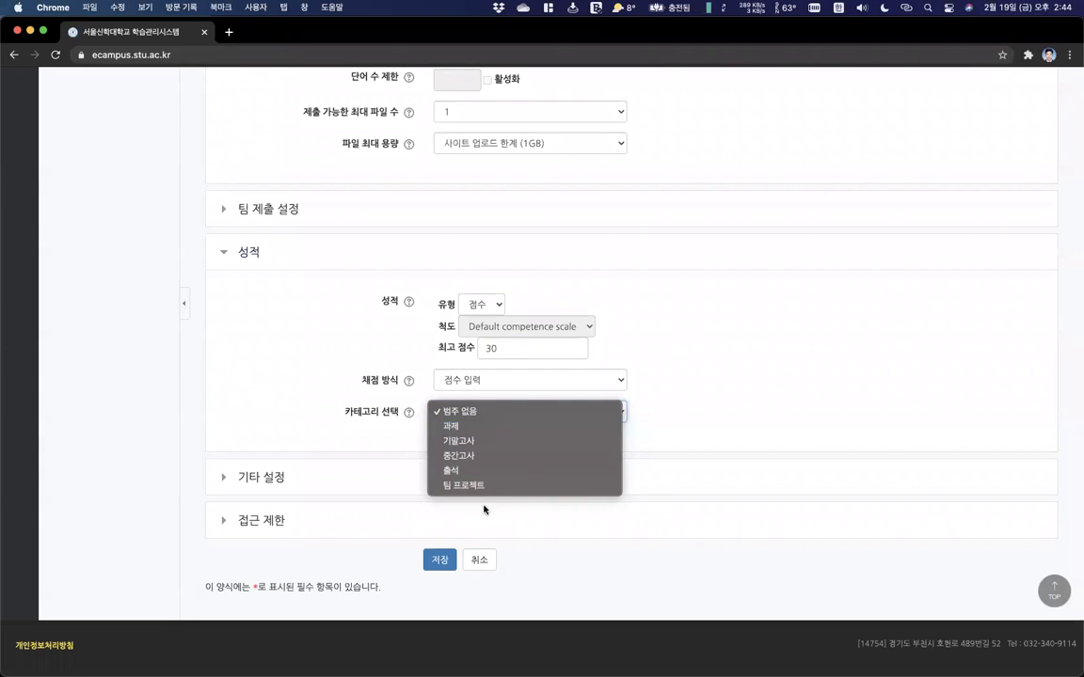
{"action": "left_click", "coordinate": [687, 382]}
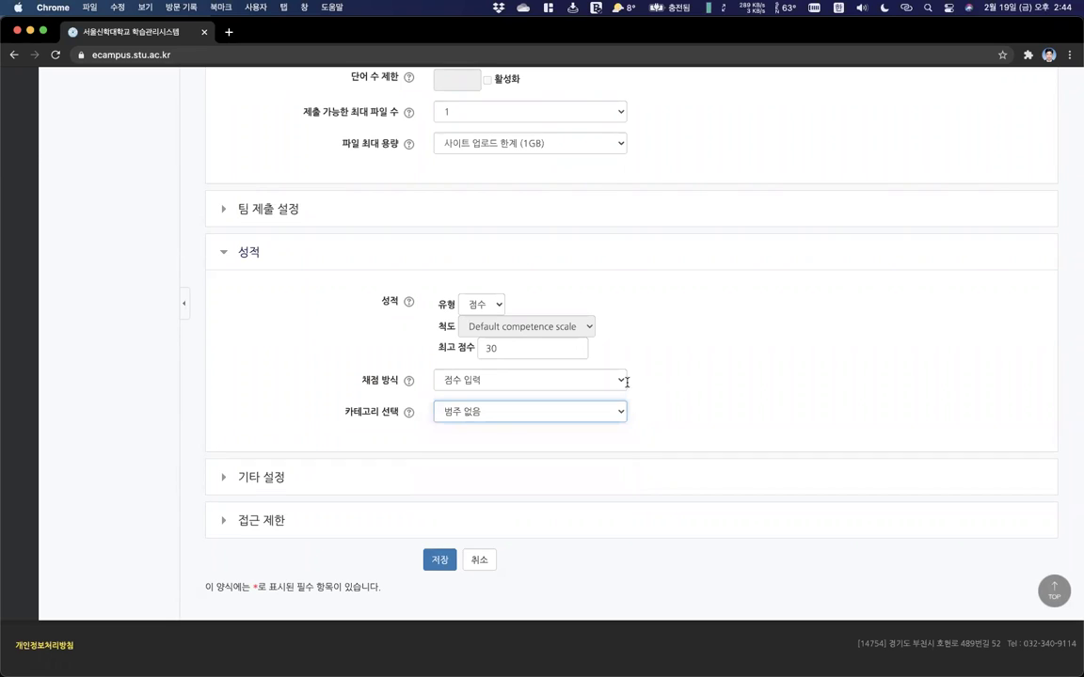
{"action": "left_click", "coordinate": [520, 415]}
{"action": "left_click", "coordinate": [487, 426]}
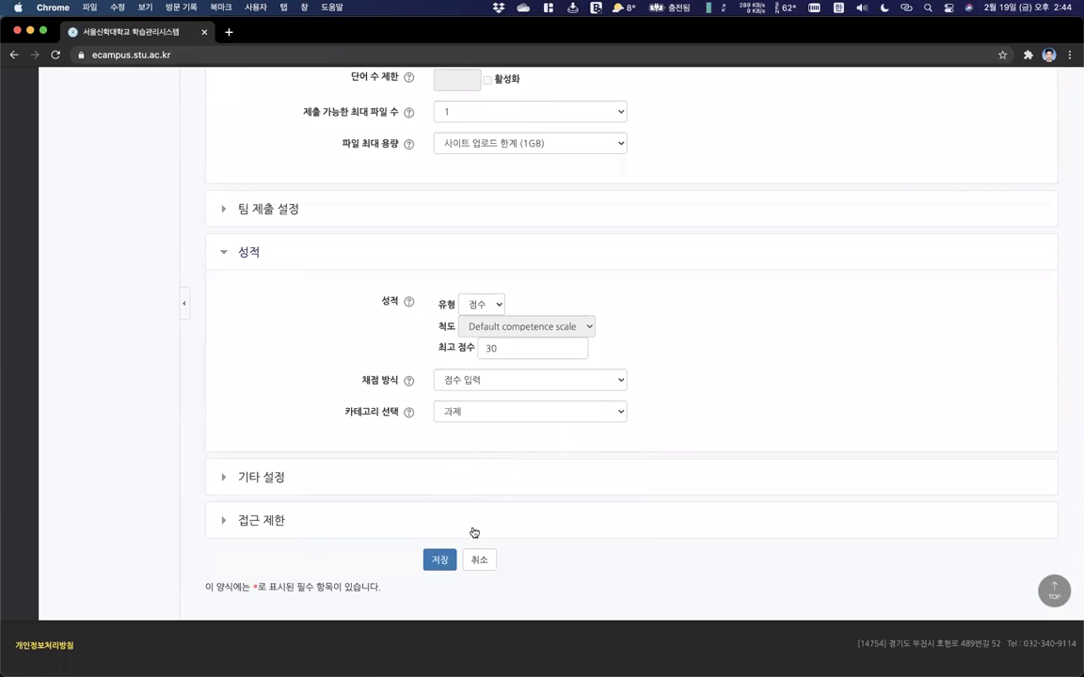
{"action": "left_click", "coordinate": [440, 559]}
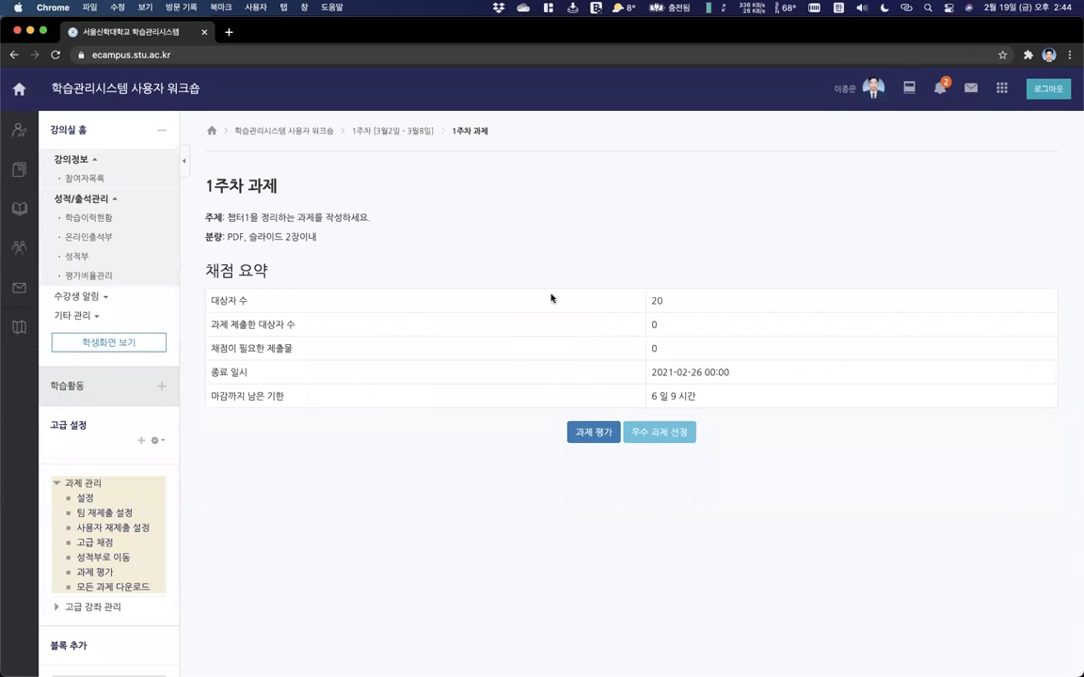
Return to the course page and open 1주차 과제 from 1주차 to view its 채점 요약.
{"action": "left_click", "coordinate": [321, 141]}
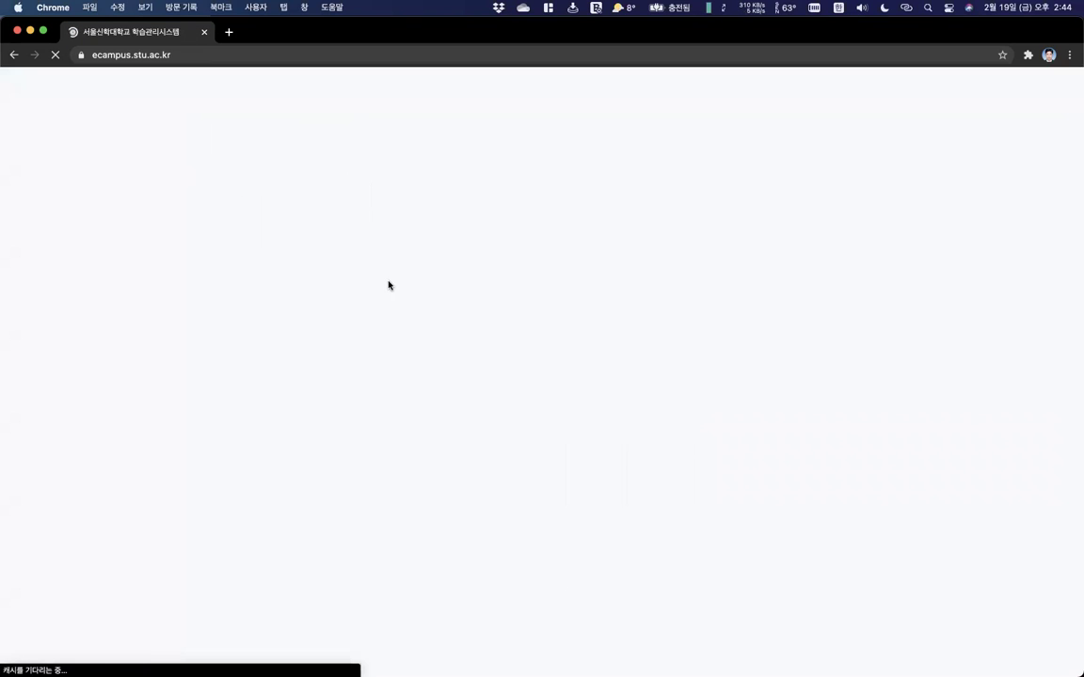
{"action": "scroll", "coordinate": [387, 283], "scroll_direction": "down", "scroll_amount": 10}
{"action": "scroll", "coordinate": [362, 301], "scroll_direction": "up", "scroll_amount": 2}
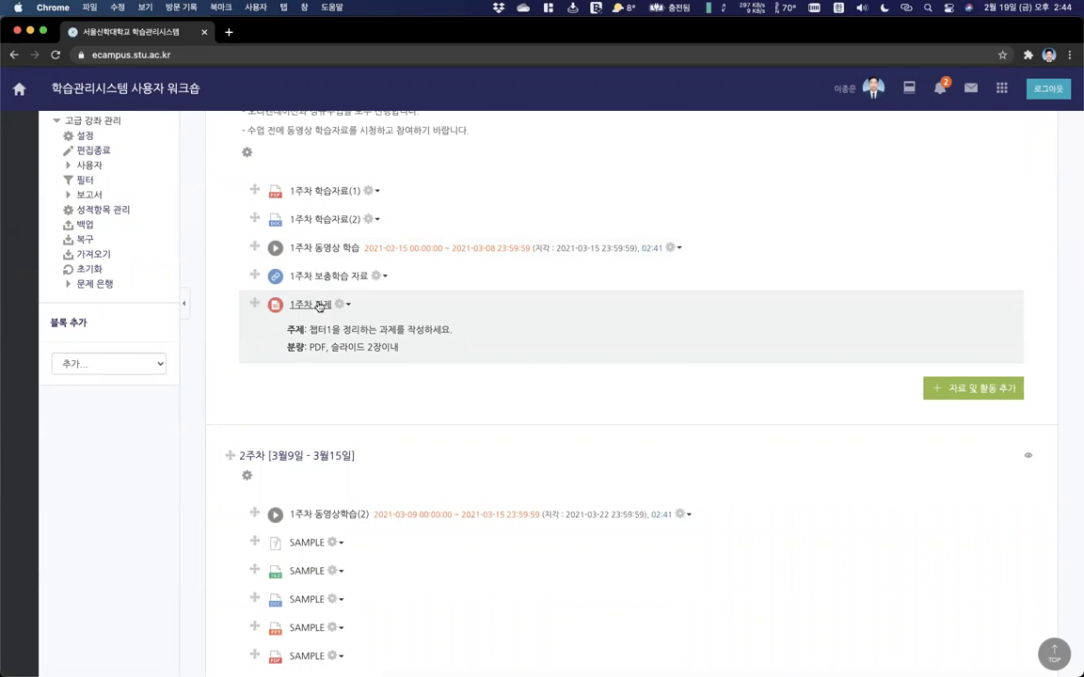
{"action": "scroll", "coordinate": [318, 306], "scroll_direction": "up", "scroll_amount": 1}
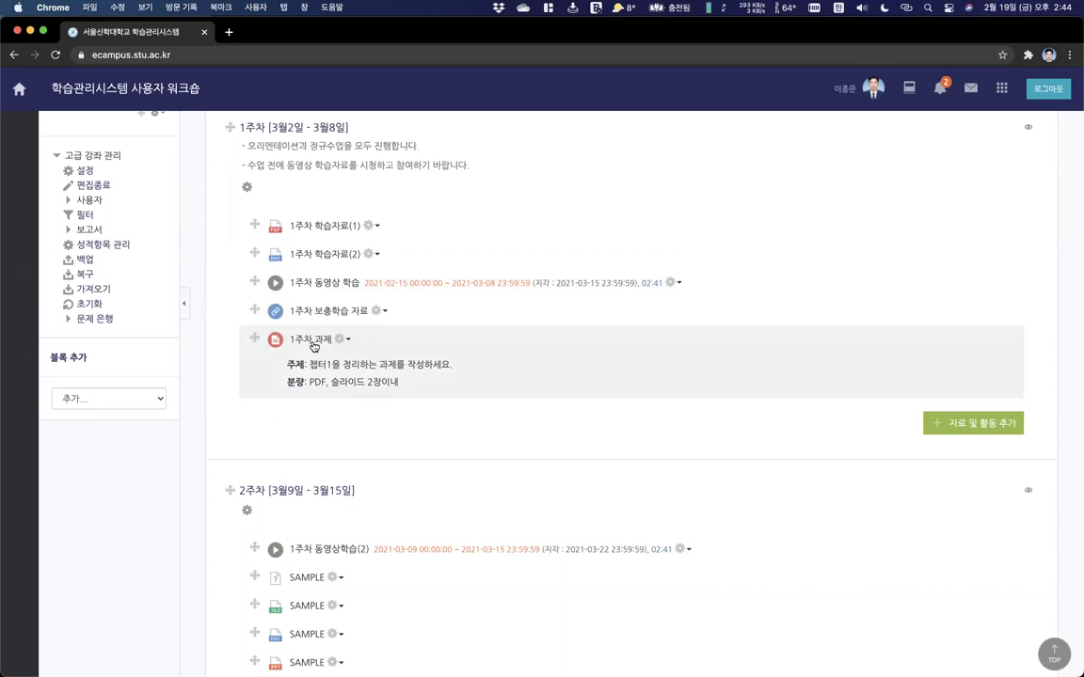
{"action": "scroll", "coordinate": [381, 443], "scroll_direction": "down", "scroll_amount": 2}
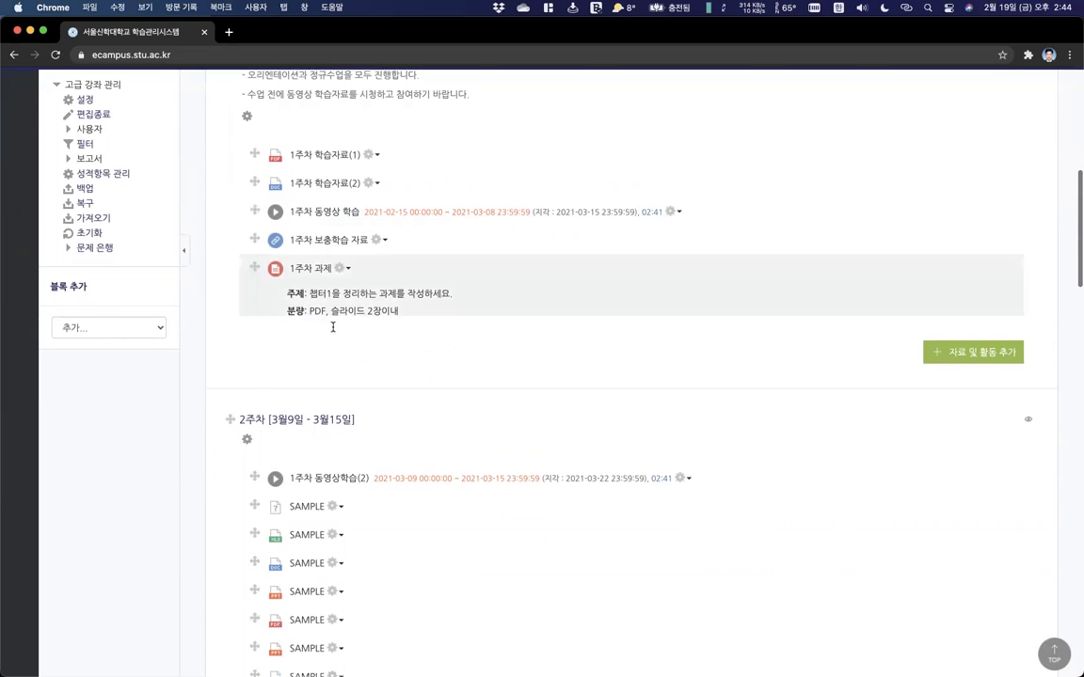
{"action": "left_click", "coordinate": [309, 268]}
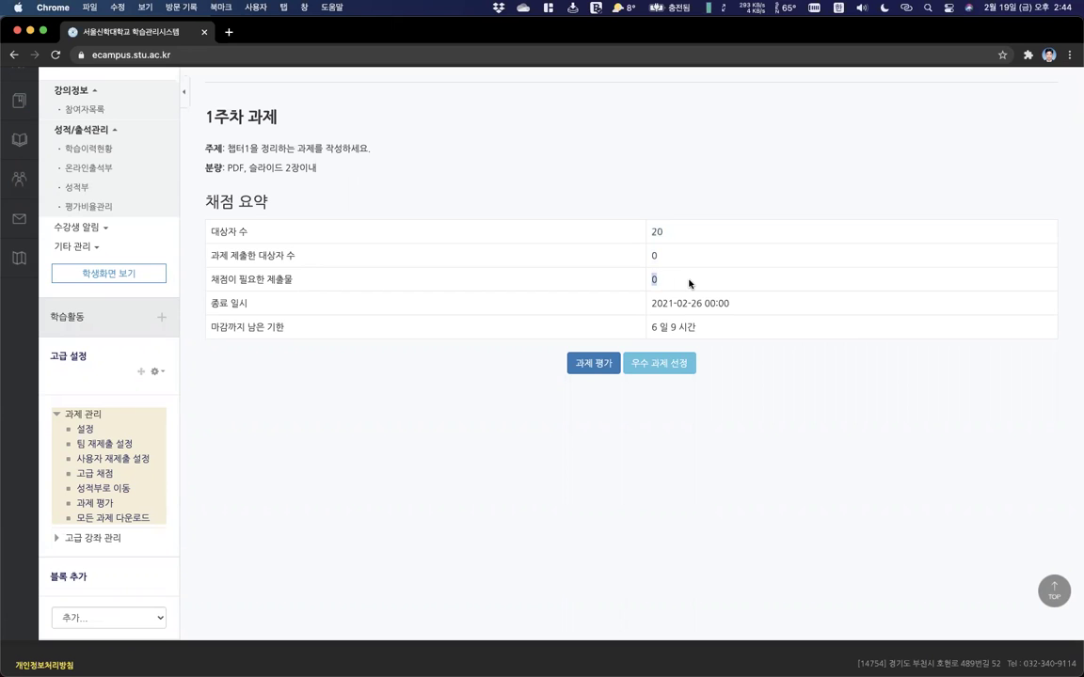
{"action": "scroll", "coordinate": [689, 283], "scroll_direction": "up", "scroll_amount": 2}
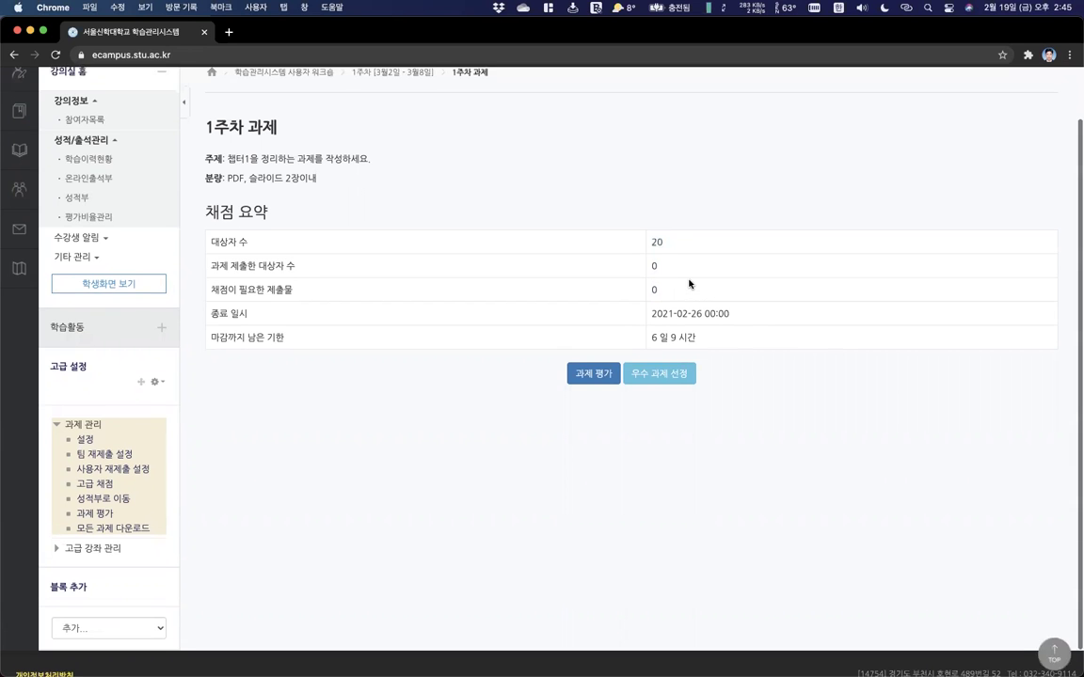
Switch to the incognito Chrome window with the other account, enlarge it and reload the workshop course page.
{"action": "key", "text": "ctrl+Up"}
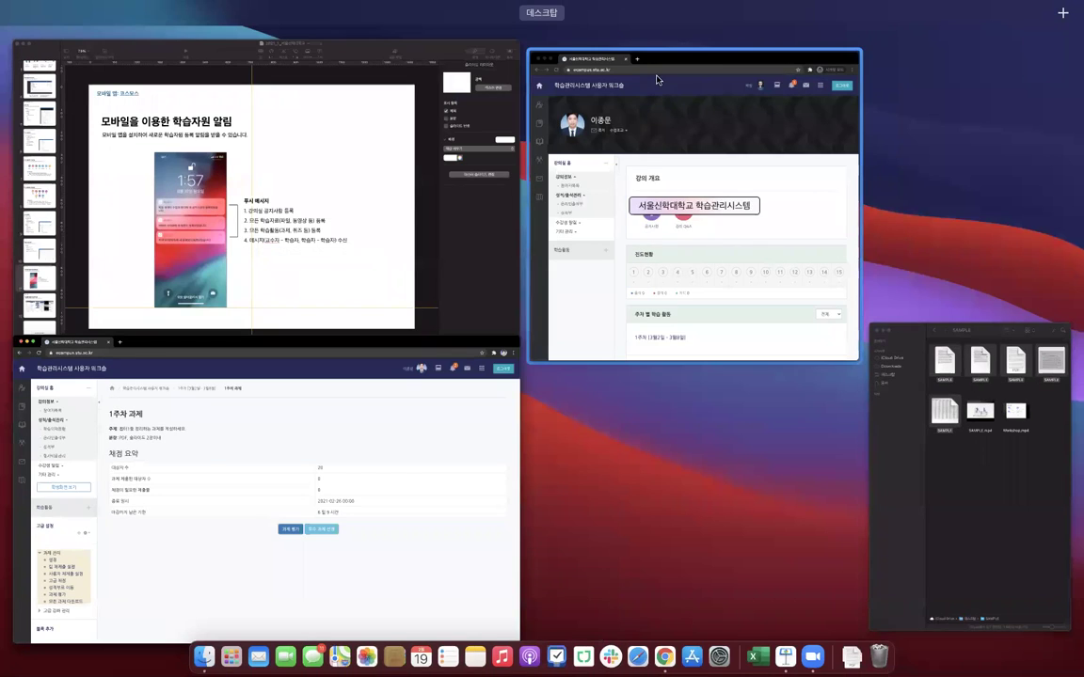
{"action": "left_click", "coordinate": [649, 234]}
{"action": "double_click", "coordinate": [436, 43]}
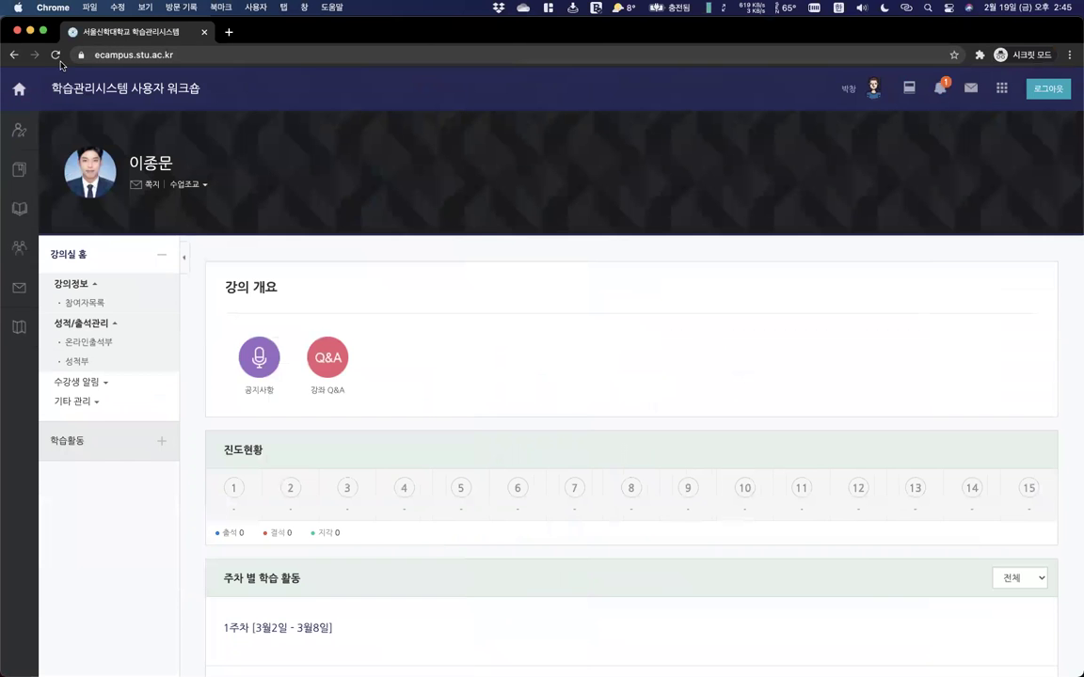
{"action": "left_click", "coordinate": [55, 55]}
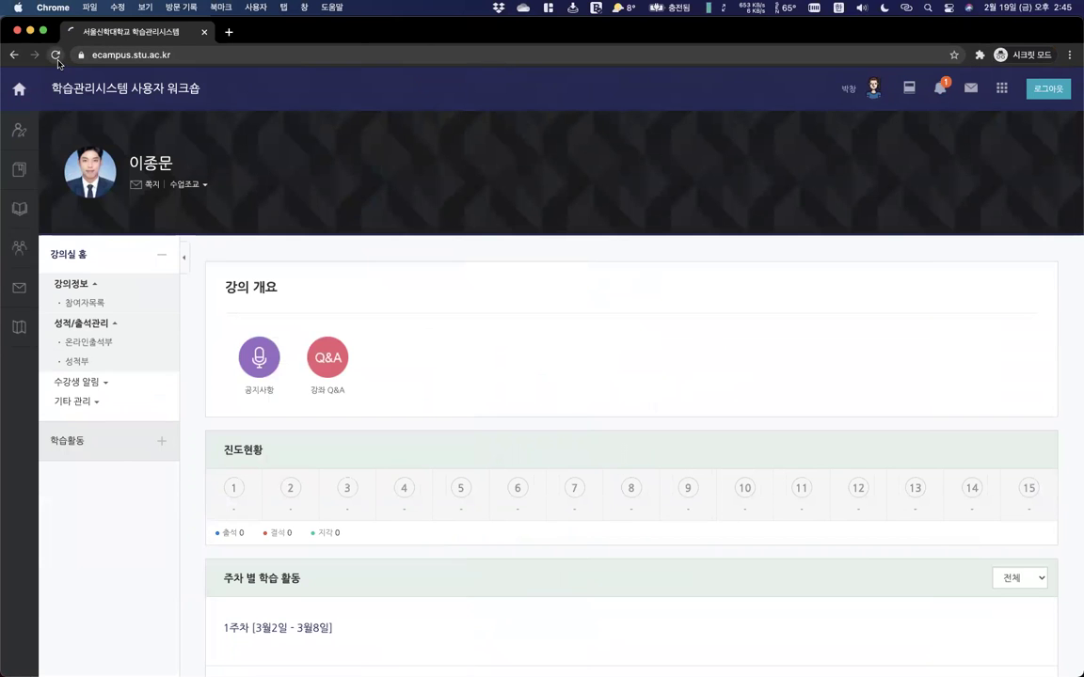
{"action": "scroll", "coordinate": [503, 200], "scroll_direction": "down", "scroll_amount": 1}
{"action": "scroll", "coordinate": [502, 201], "scroll_direction": "down", "scroll_amount": 2}
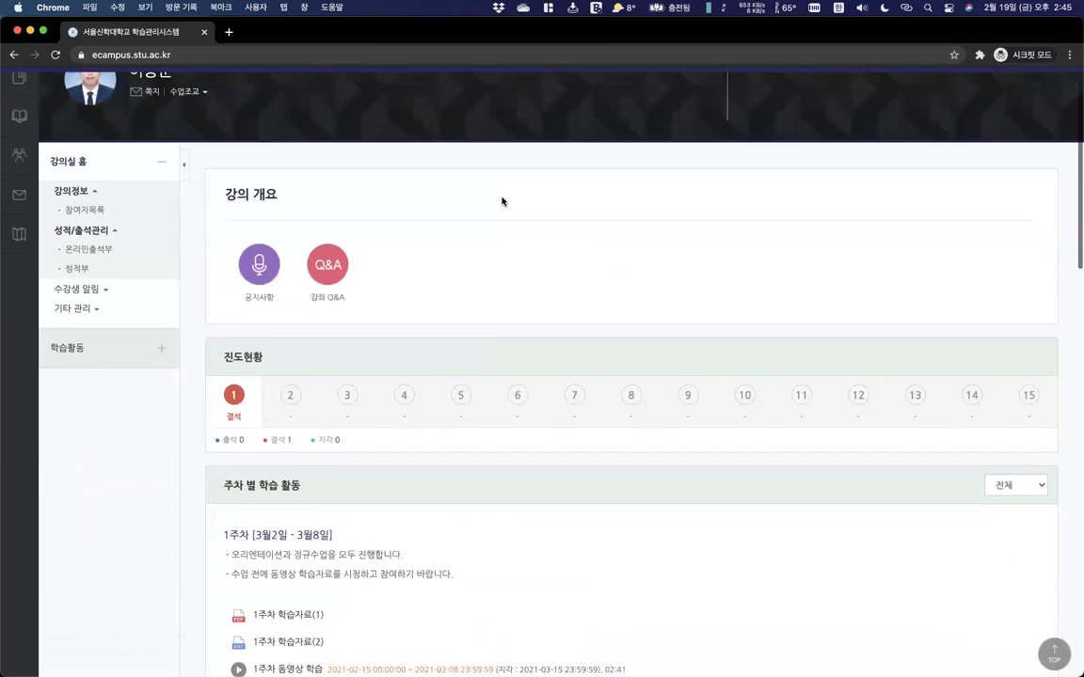
{"action": "scroll", "coordinate": [508, 207], "scroll_direction": "up", "scroll_amount": 3}
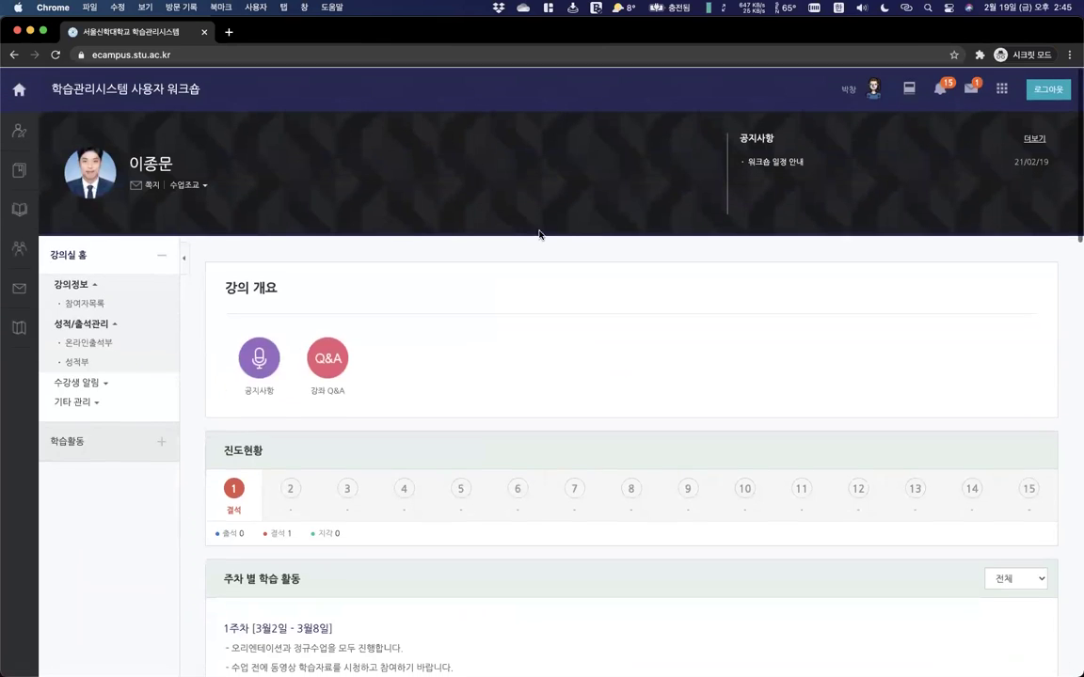
Open the unread 쪽지 about presenting at the workshop and send the reply "아니요".
{"action": "left_click", "coordinate": [969, 90]}
{"action": "left_click", "coordinate": [913, 169]}
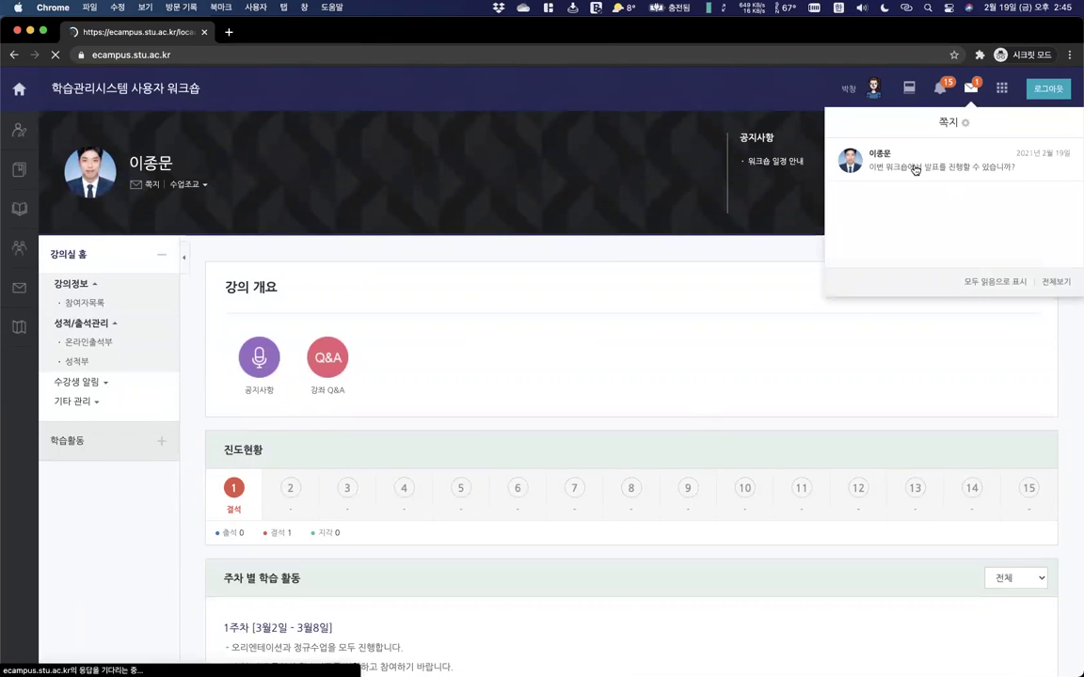
{"action": "left_click", "coordinate": [387, 574]}
{"action": "type", "text": "리"}
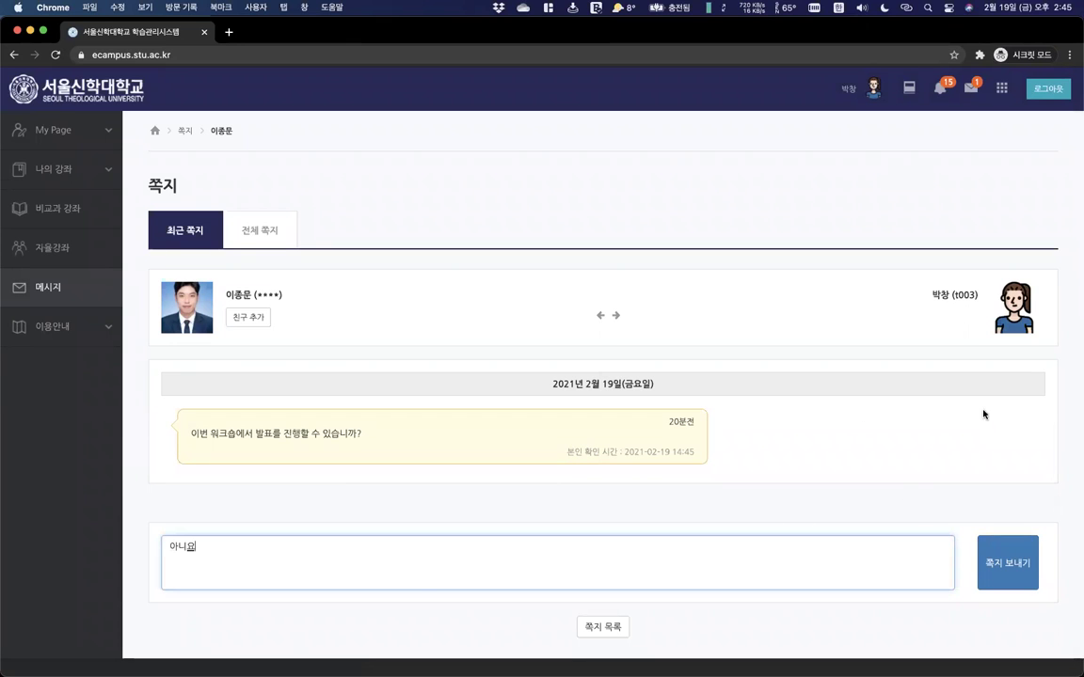
{"action": "left_click", "coordinate": [1001, 562]}
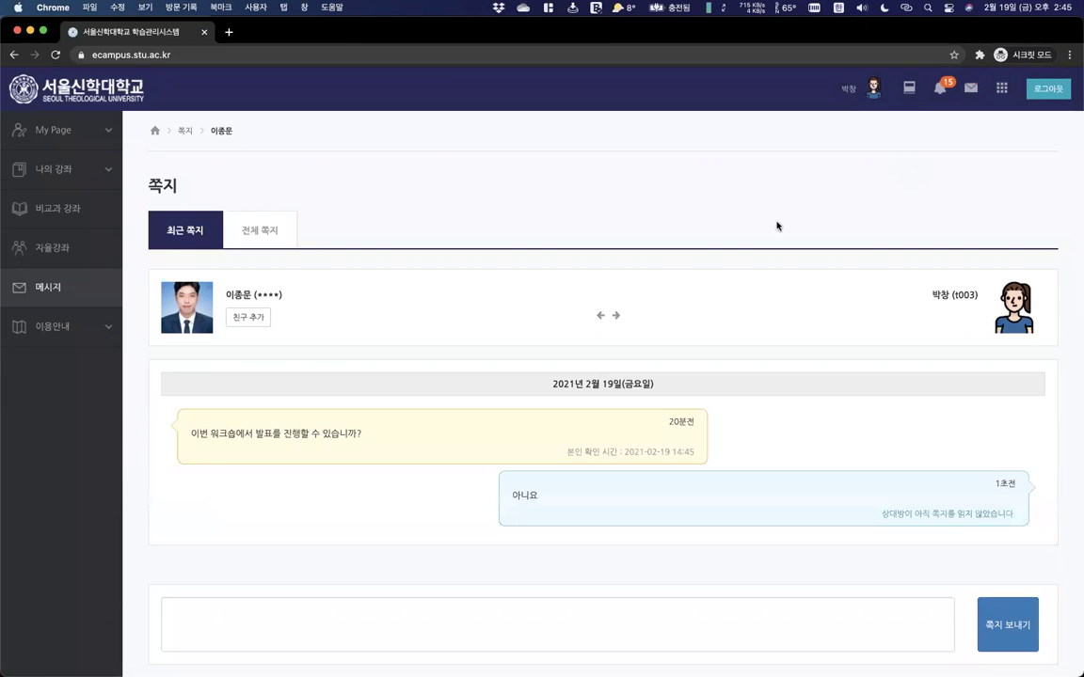
Check the notification list and open the 학습관리시스템 사용자 워크숍 course from the LMS home page.
{"action": "scroll", "coordinate": [473, 163], "scroll_direction": "left", "scroll_amount": 5}
{"action": "left_click", "coordinate": [939, 87]}
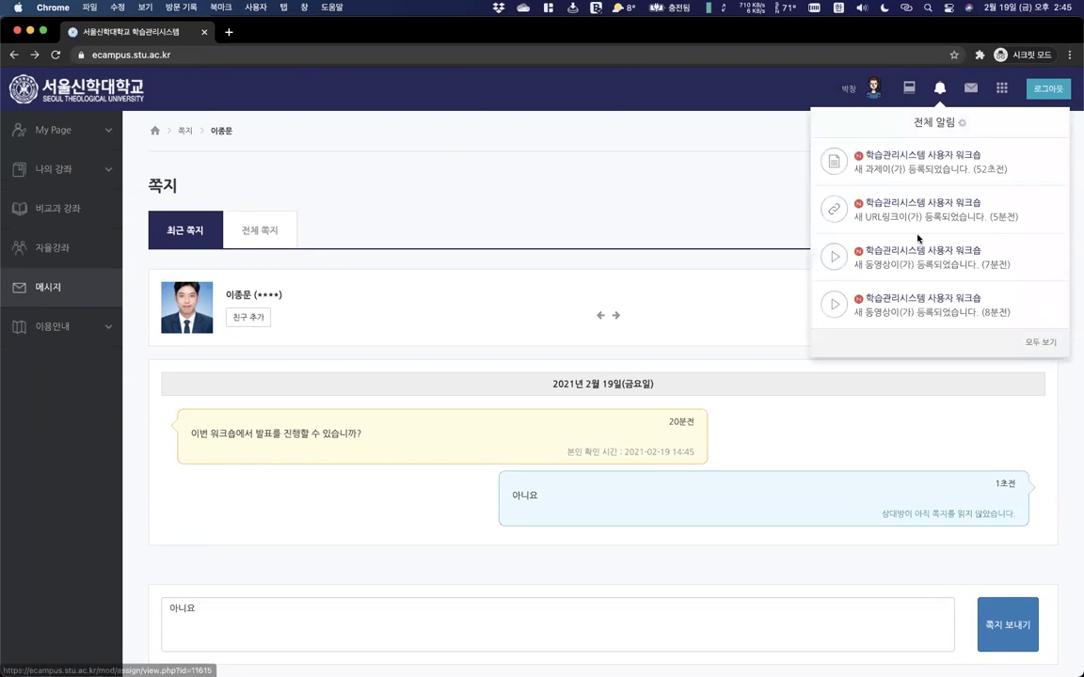
{"action": "left_click", "coordinate": [72, 91]}
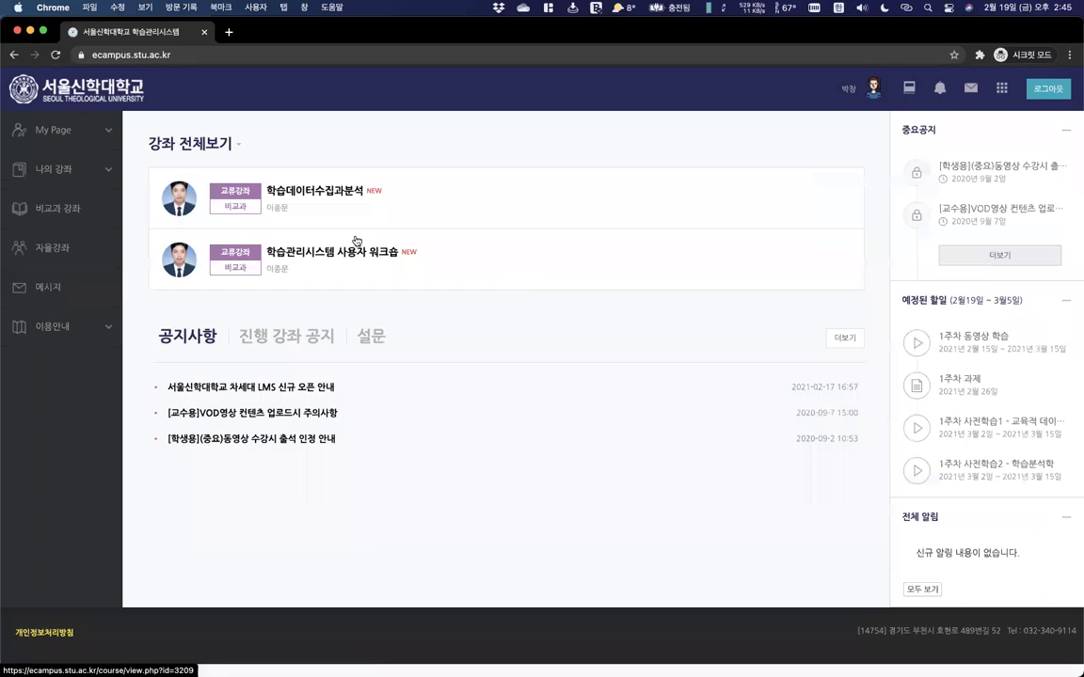
{"action": "left_click", "coordinate": [332, 259]}
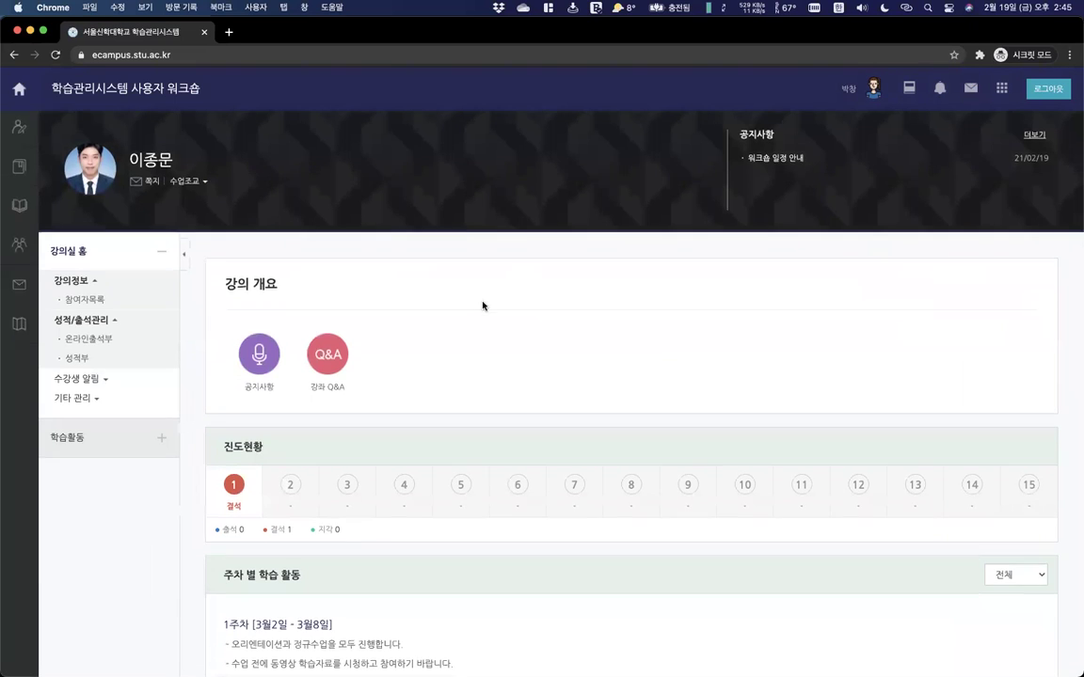
View the week 1 material 1주차 학습자료(1), close its viewer, and download 1주차 학습자료(2).
{"action": "scroll", "coordinate": [483, 306], "scroll_direction": "down", "scroll_amount": 5}
{"action": "scroll", "coordinate": [483, 305], "scroll_direction": "down", "scroll_amount": 2}
{"action": "left_click", "coordinate": [305, 230]}
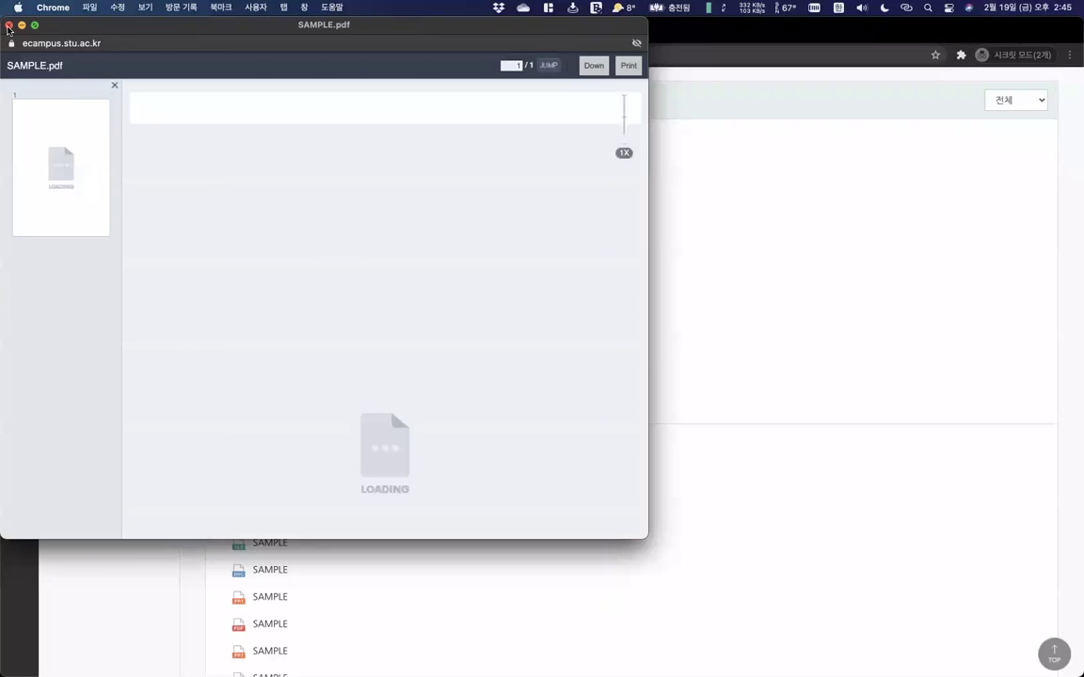
{"action": "left_click", "coordinate": [8, 29]}
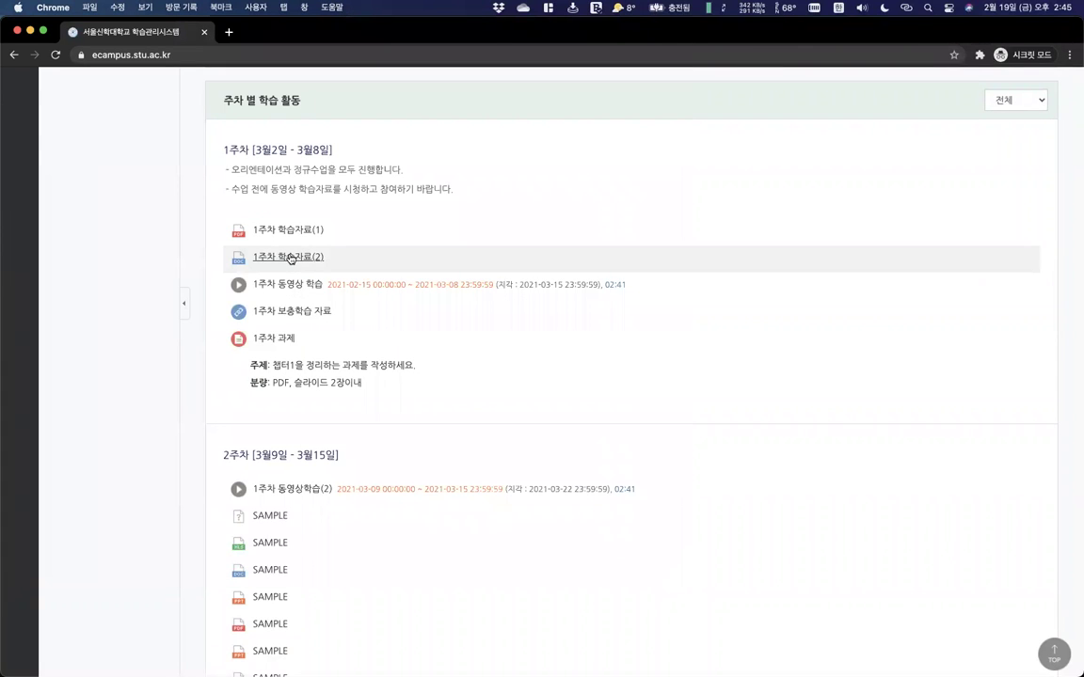
{"action": "left_click", "coordinate": [290, 258]}
Play the 1주차 동영상 학습 video, try to skip ahead on its timeline, and exit the player.
{"action": "left_click", "coordinate": [288, 283]}
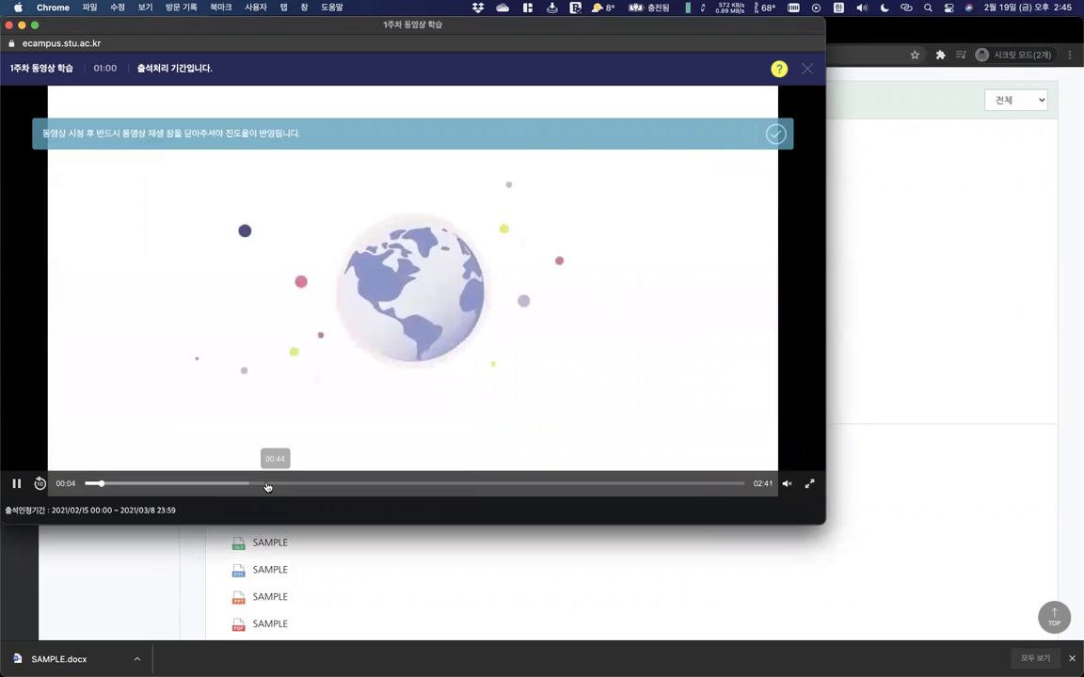
{"action": "left_click", "coordinate": [275, 484]}
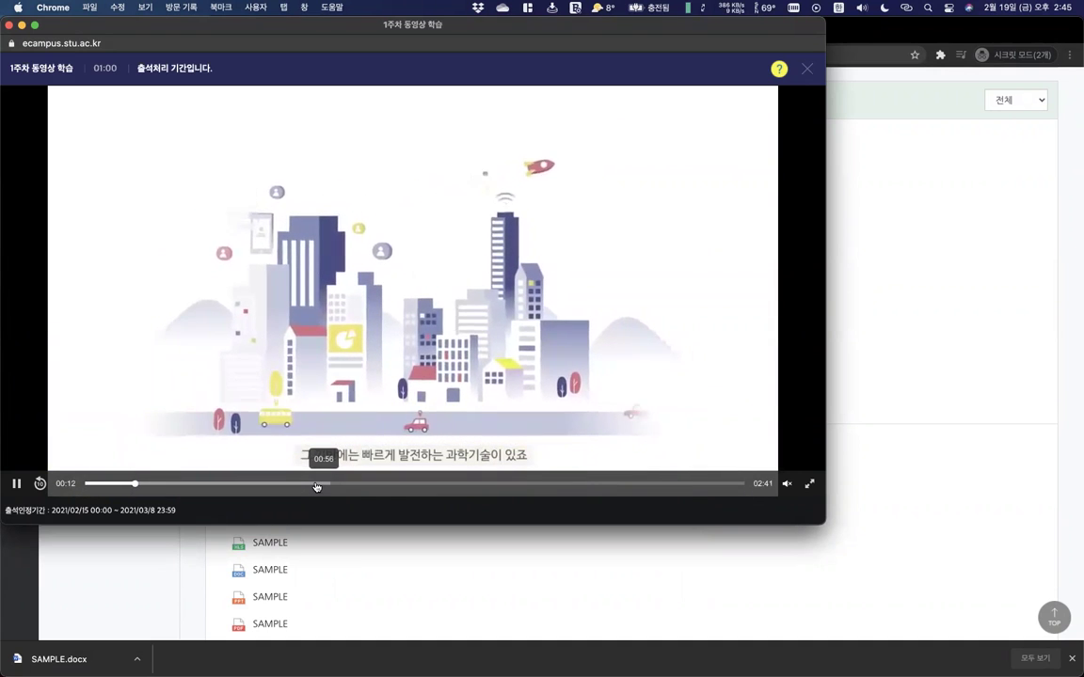
{"action": "left_click", "coordinate": [359, 484]}
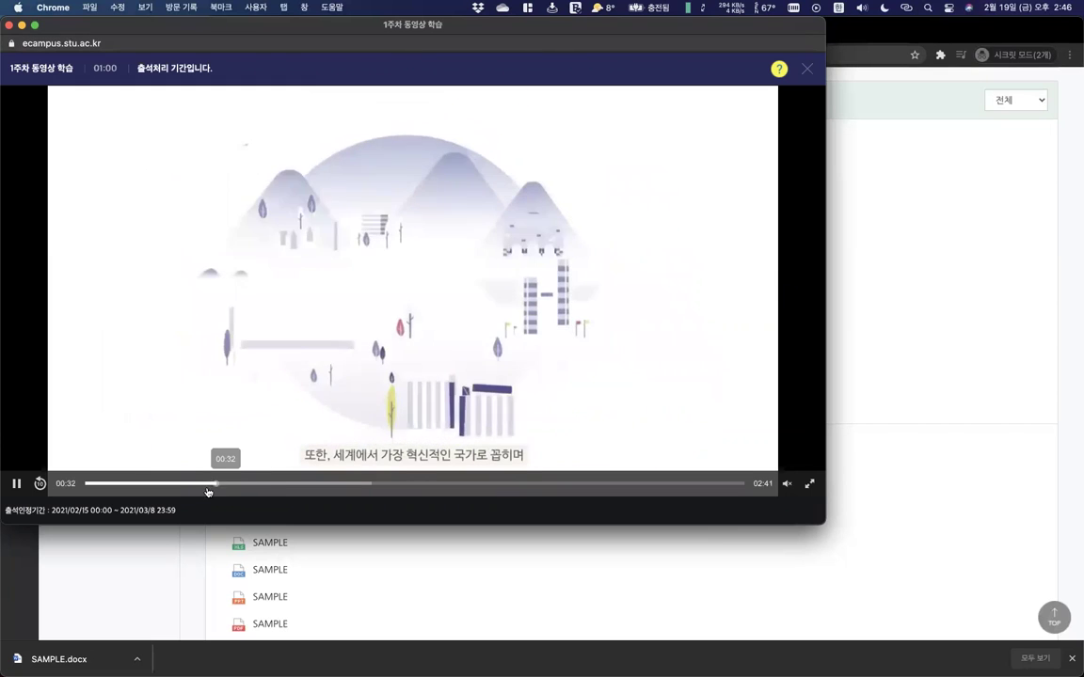
{"action": "left_click", "coordinate": [9, 24]}
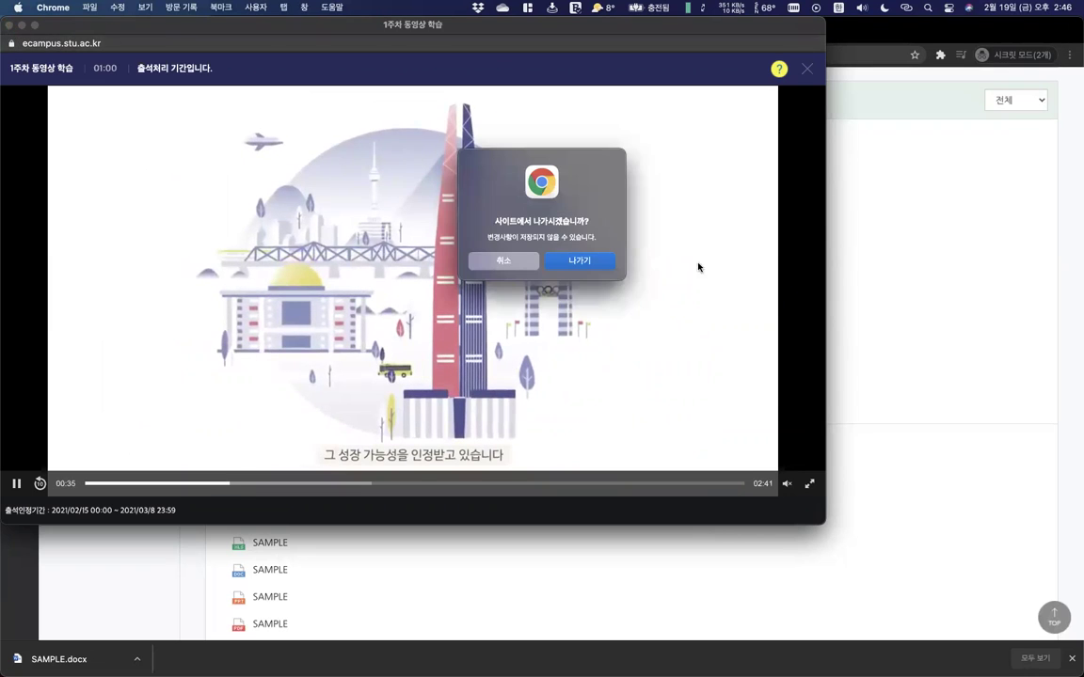
{"action": "left_click", "coordinate": [605, 267]}
View the linked page of 1주차 보충학습 자료 and close it.
{"action": "left_click", "coordinate": [321, 312]}
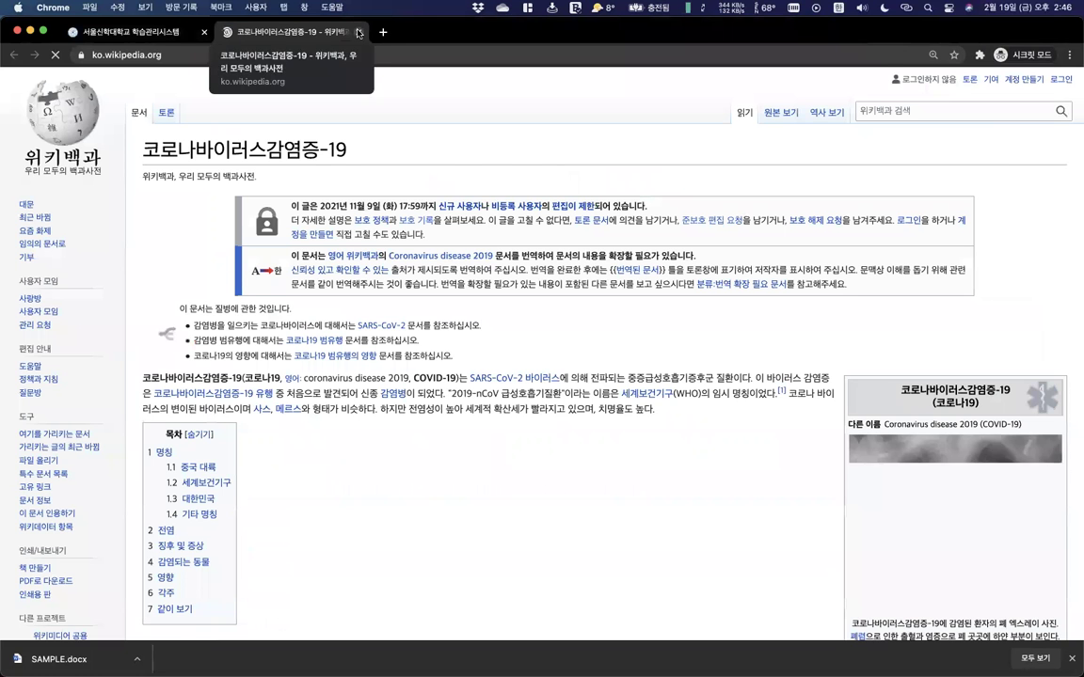
{"action": "left_click", "coordinate": [359, 32]}
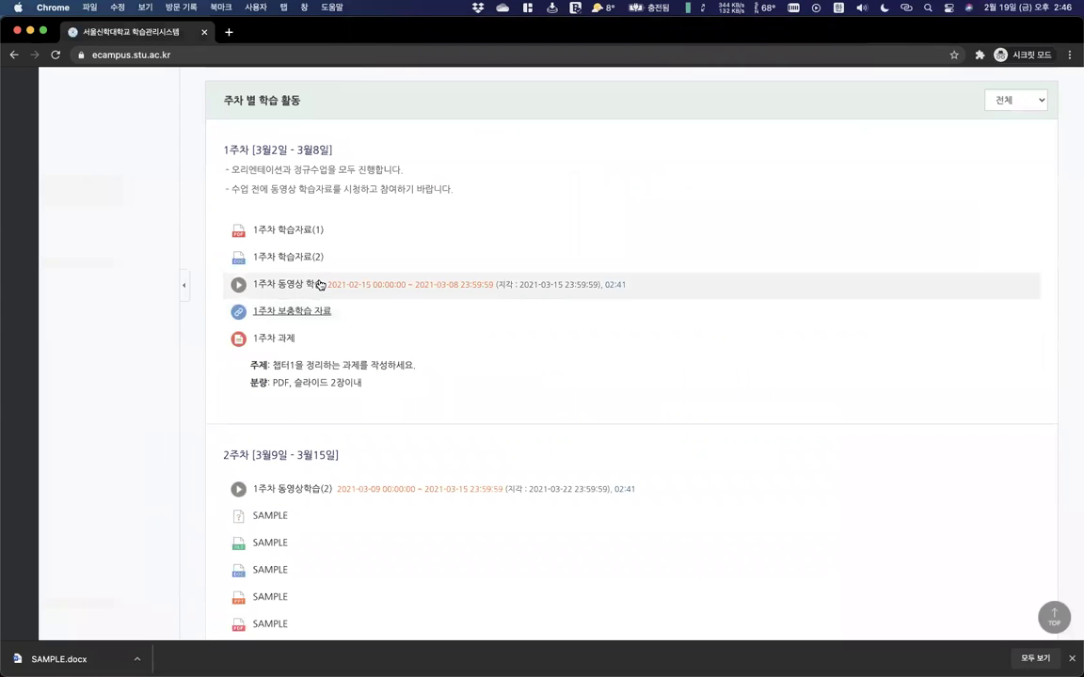
Submit the 1주차 과제 assignment with the uploaded SAMPLE.docx file as its attachment.
{"action": "left_click", "coordinate": [273, 337]}
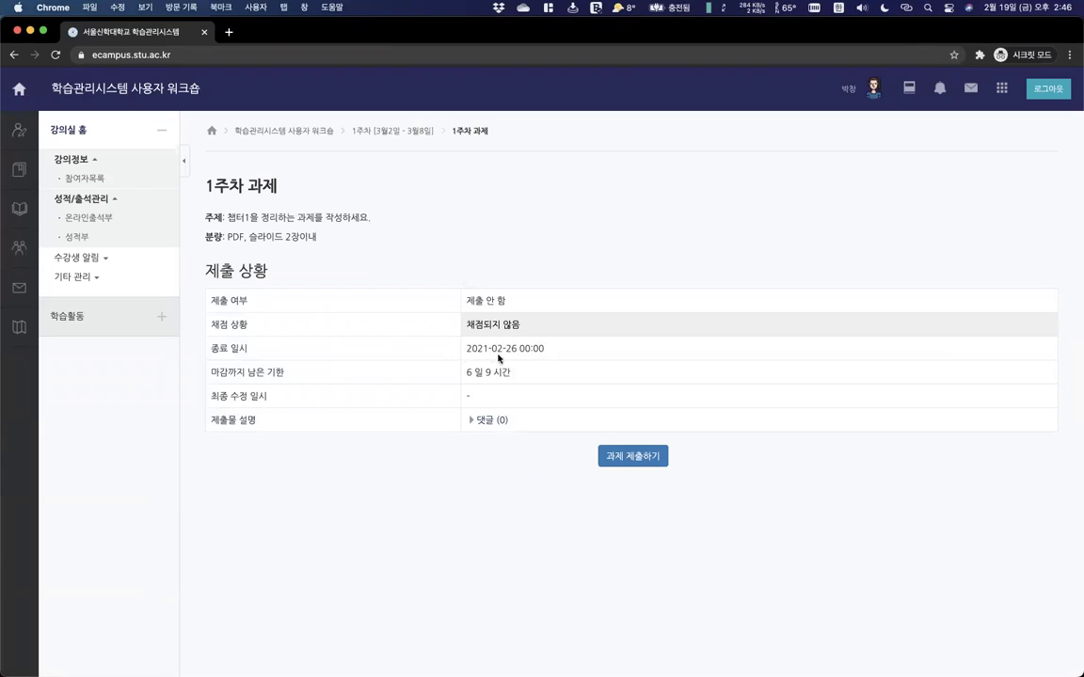
{"action": "left_click", "coordinate": [513, 375]}
{"action": "left_click", "coordinate": [619, 455]}
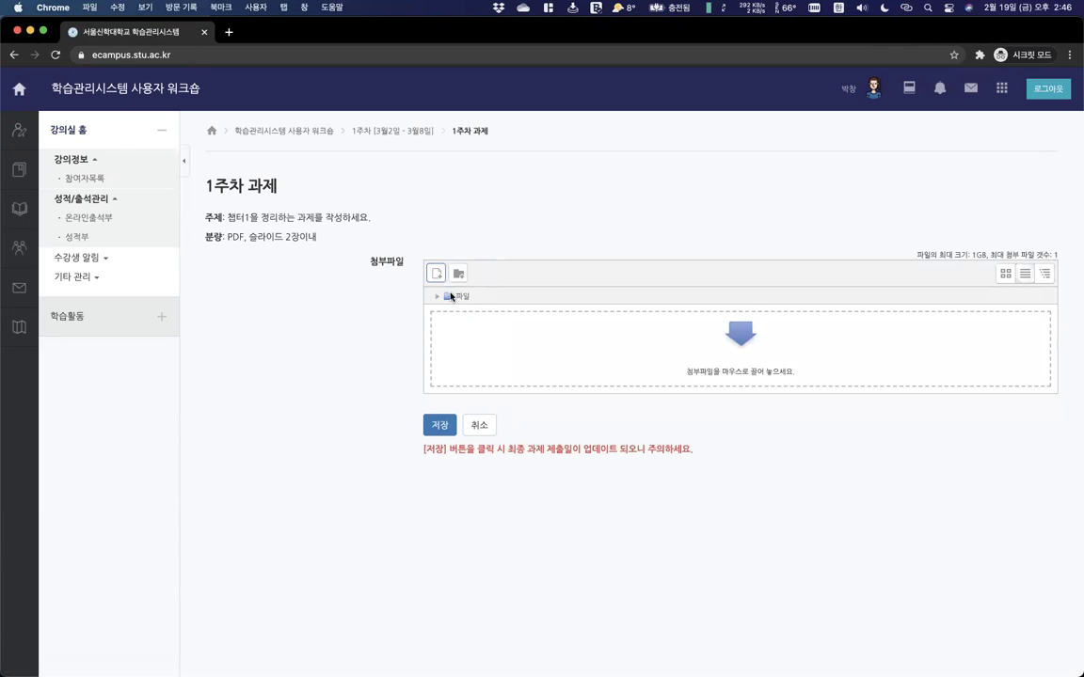
{"action": "left_click", "coordinate": [438, 274]}
{"action": "left_click", "coordinate": [324, 247]}
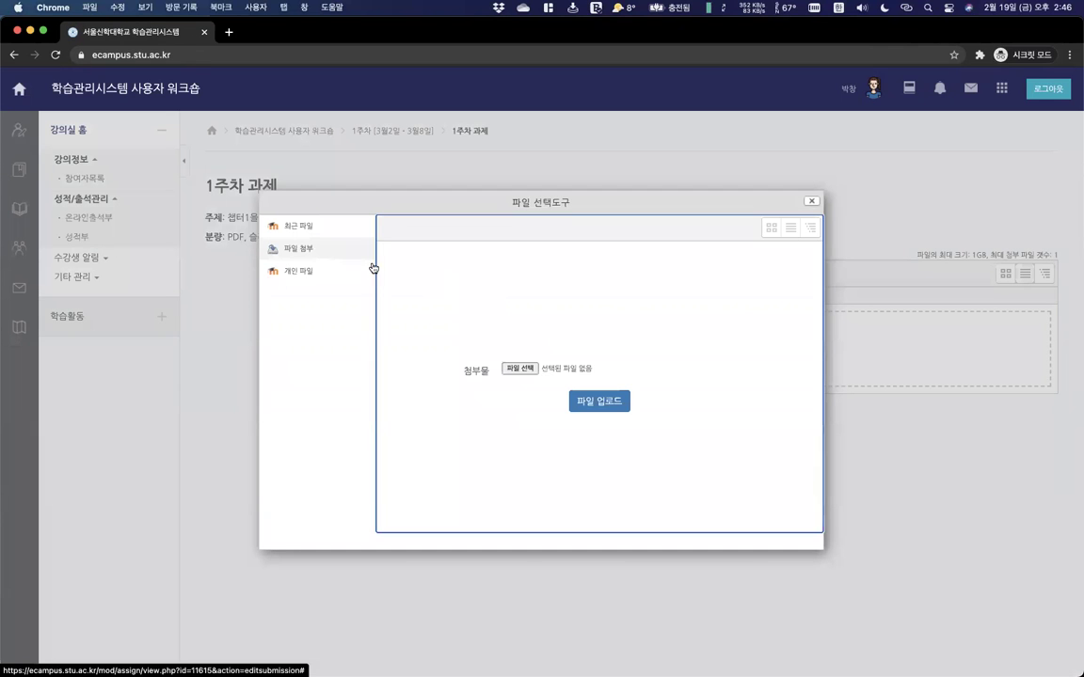
{"action": "left_click", "coordinate": [504, 368]}
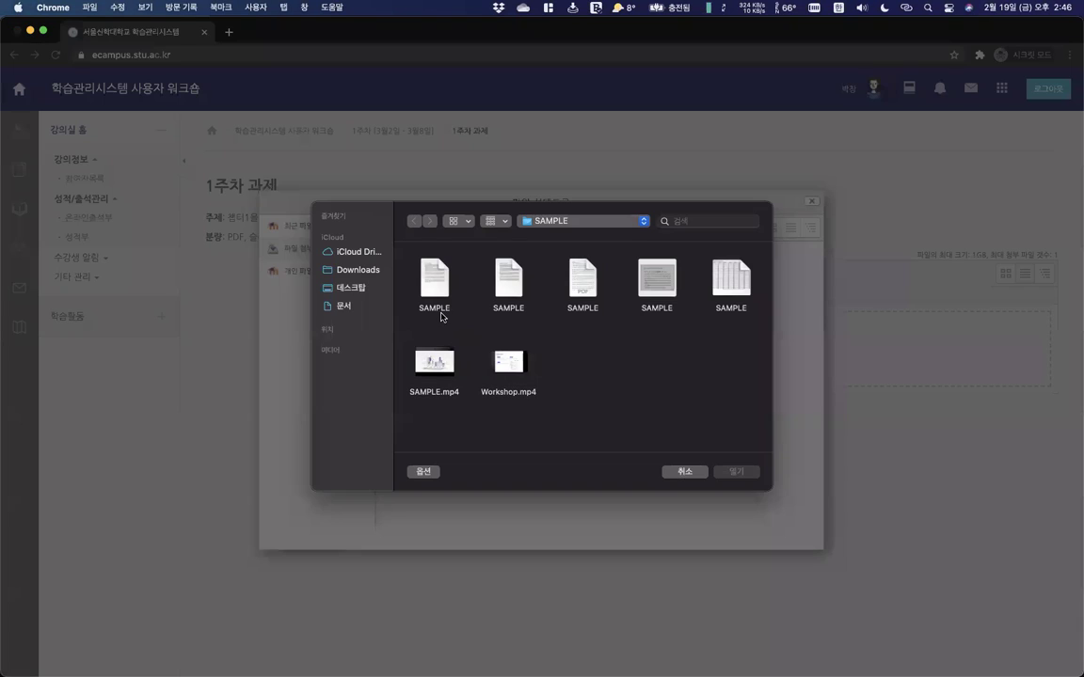
{"action": "double_click", "coordinate": [435, 297]}
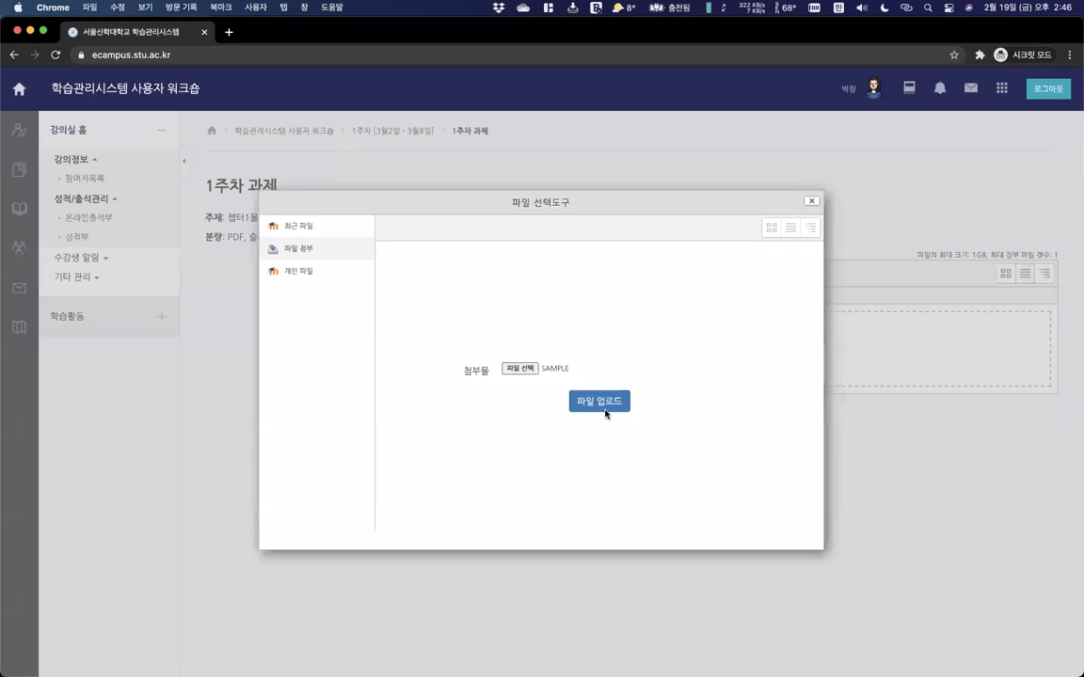
{"action": "left_click", "coordinate": [608, 409]}
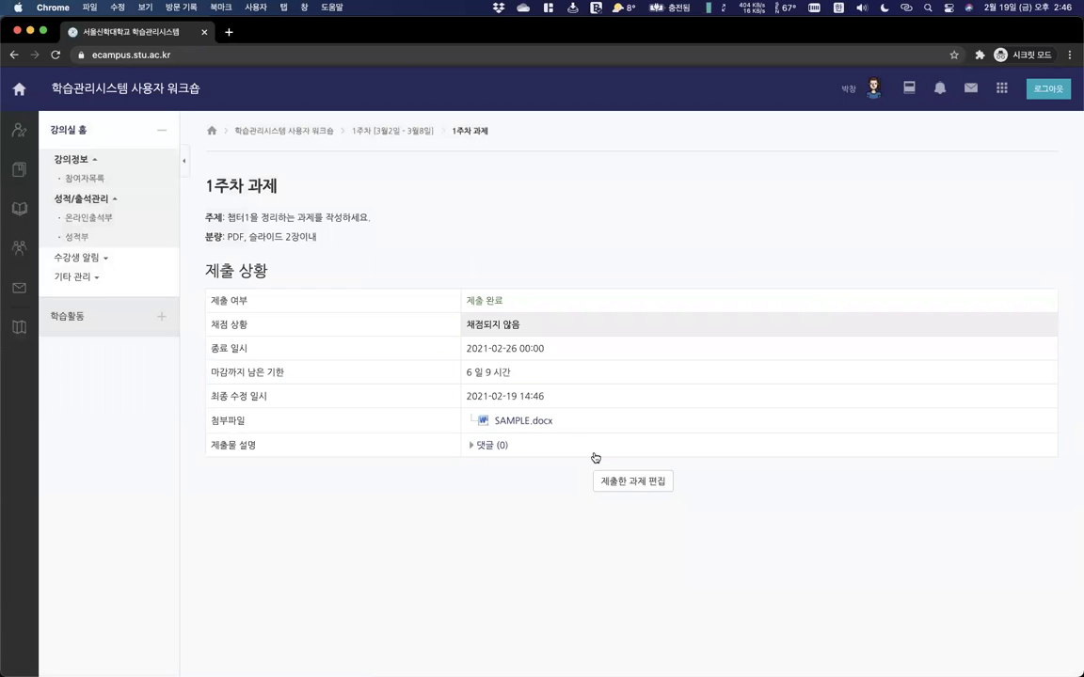
Switch to the instructor's browser window, return from 1주차 과제 to the course page, and open the 학습이력현황 report.
{"action": "key", "text": "ctrl+Up"}
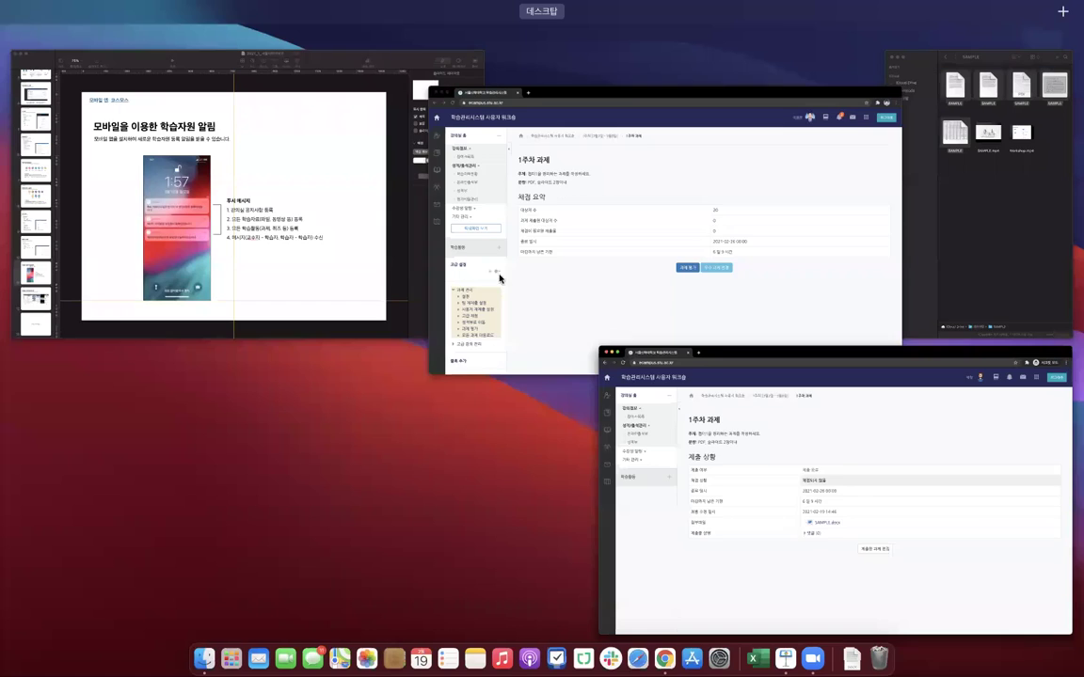
{"action": "left_click", "coordinate": [535, 285]}
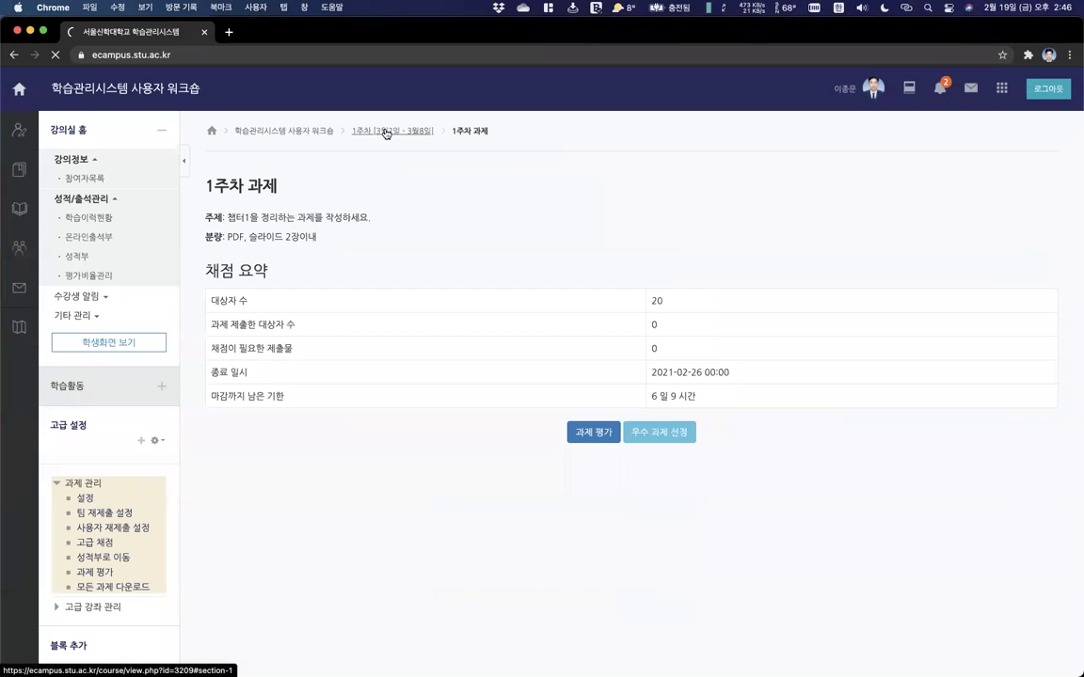
{"action": "left_click", "coordinate": [385, 133]}
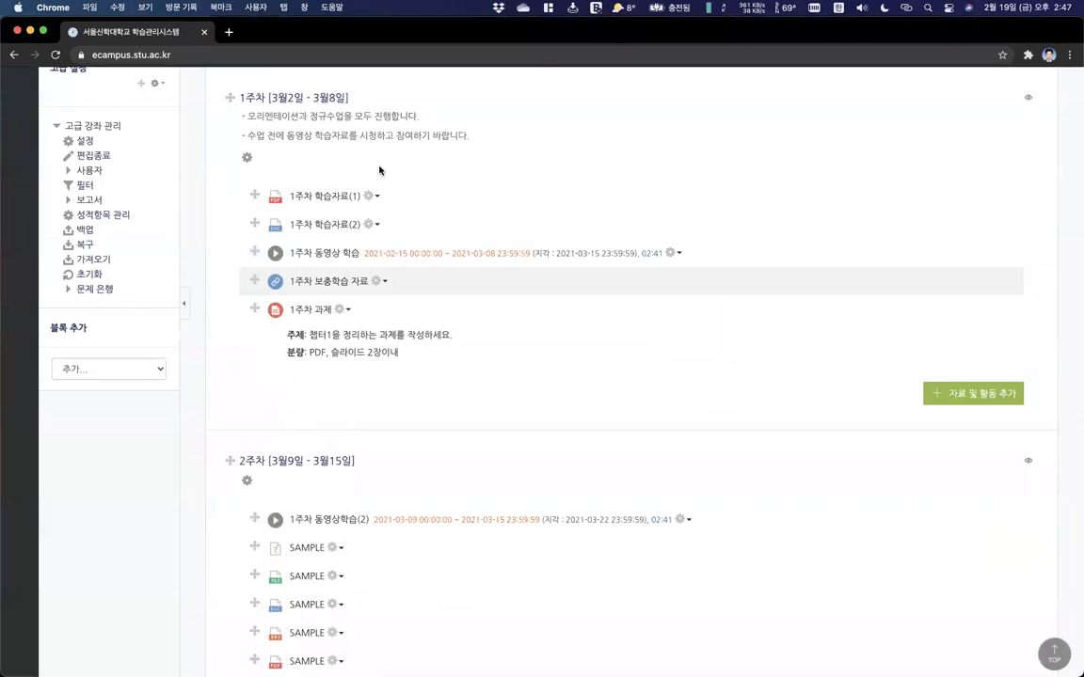
{"action": "scroll", "coordinate": [379, 169], "scroll_direction": "up", "scroll_amount": 10}
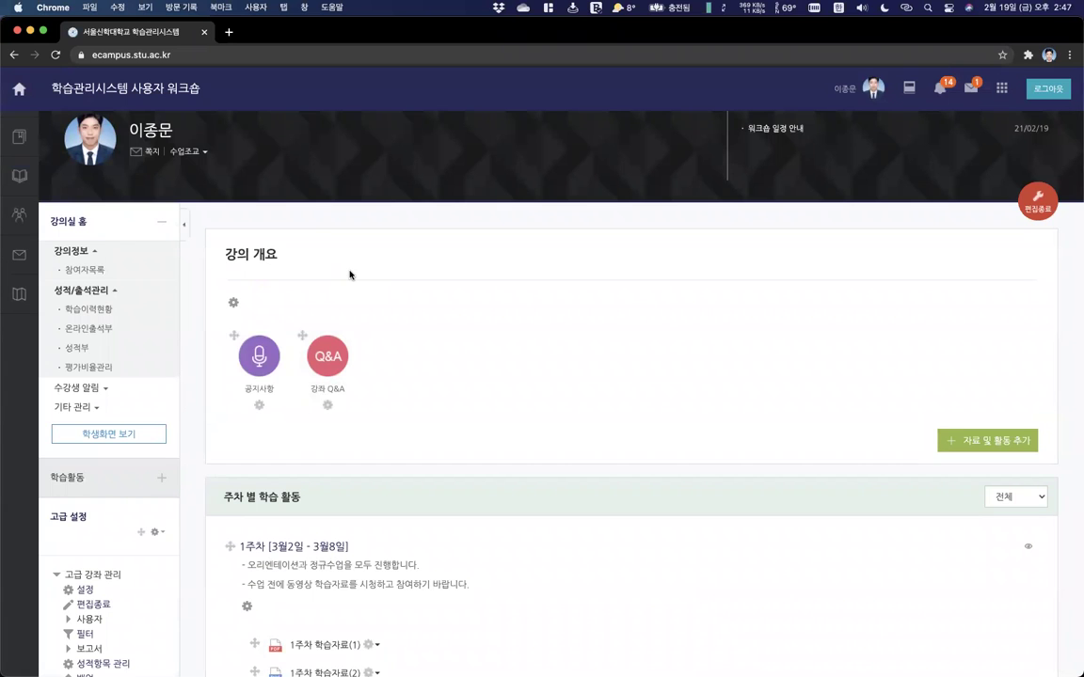
{"action": "scroll", "coordinate": [350, 273], "scroll_direction": "down", "scroll_amount": 3}
{"action": "scroll", "coordinate": [351, 274], "scroll_direction": "up", "scroll_amount": 4}
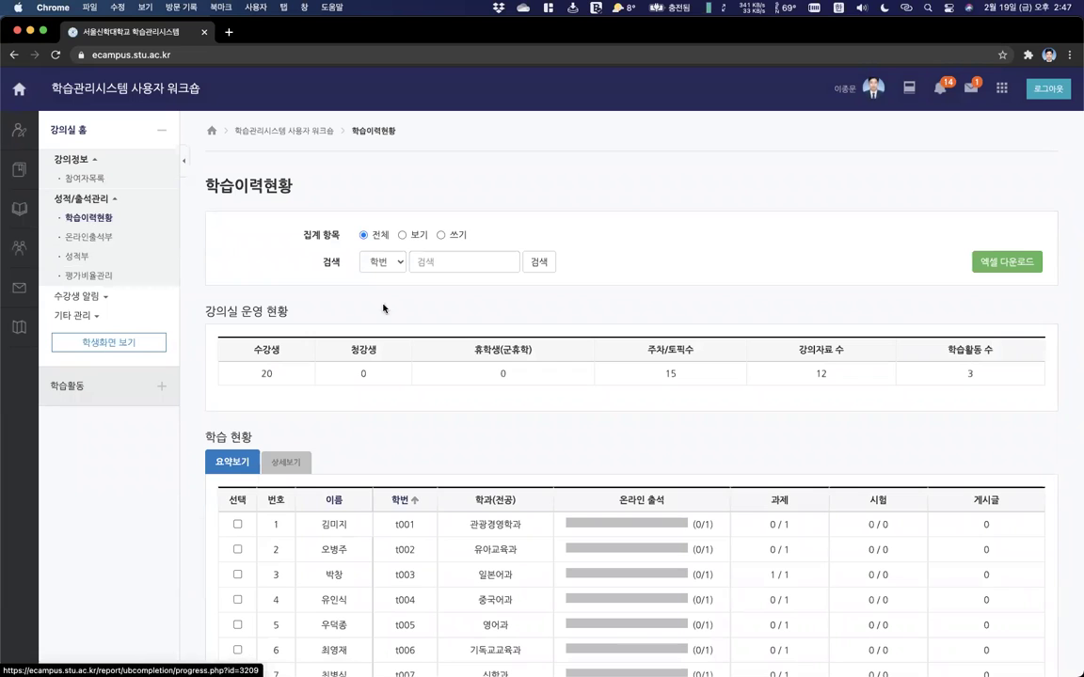
Show the 상세보기 view of the learning status and examine each student's view and write activity for the week 1 items.
{"action": "scroll", "coordinate": [376, 320], "scroll_direction": "down", "scroll_amount": 3}
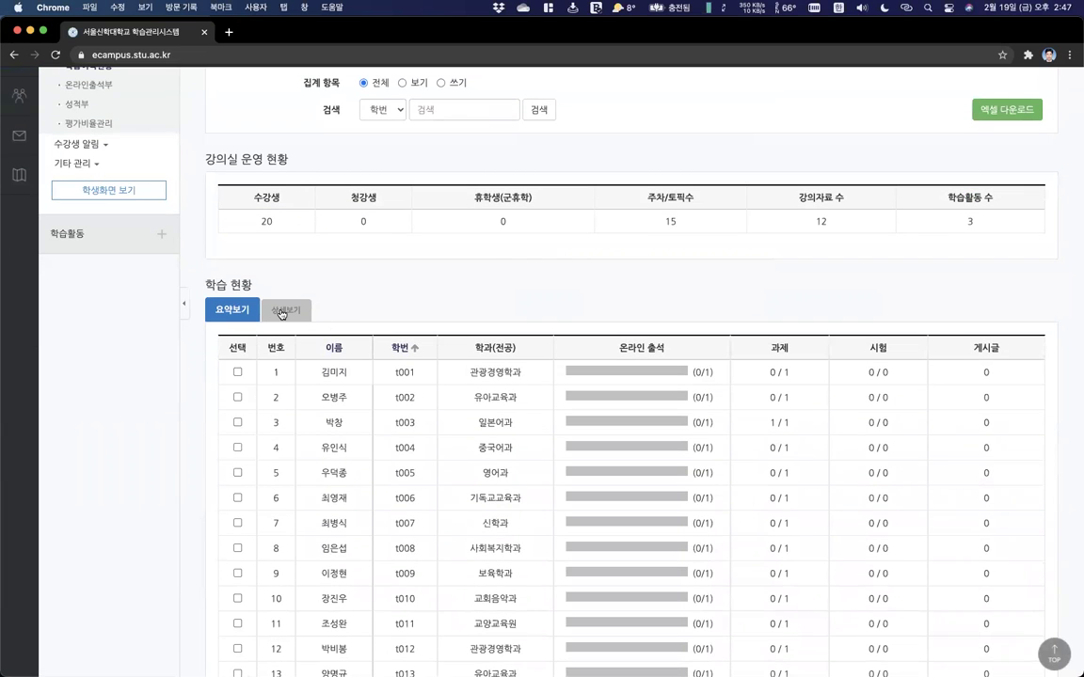
{"action": "left_click", "coordinate": [280, 315]}
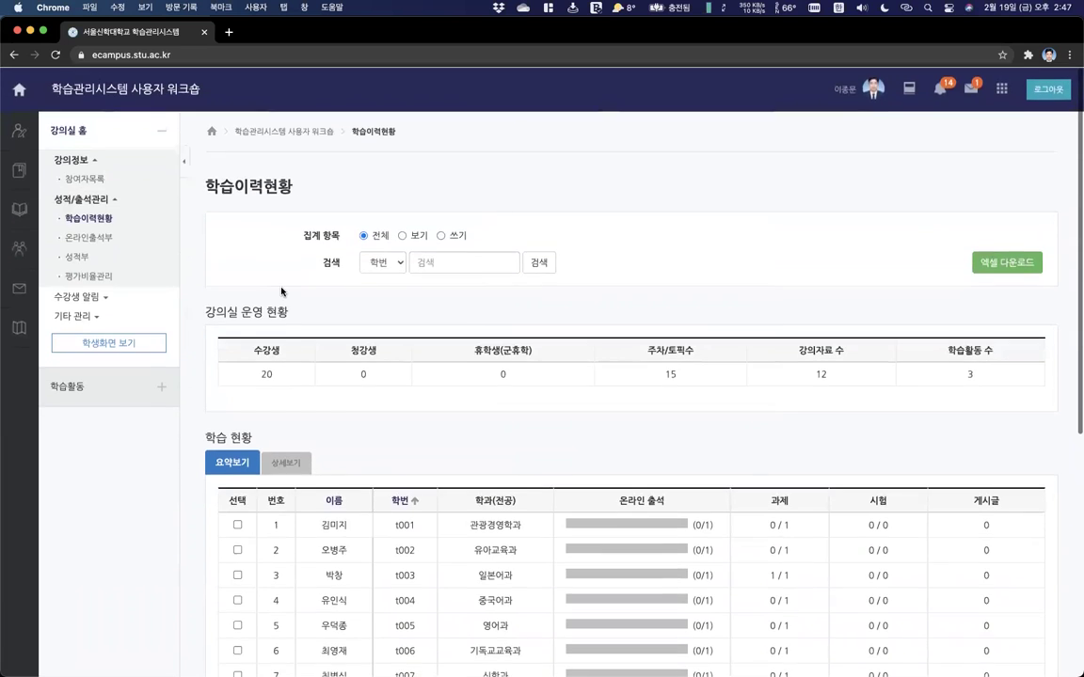
{"action": "scroll", "coordinate": [425, 436], "scroll_direction": "down", "scroll_amount": 9}
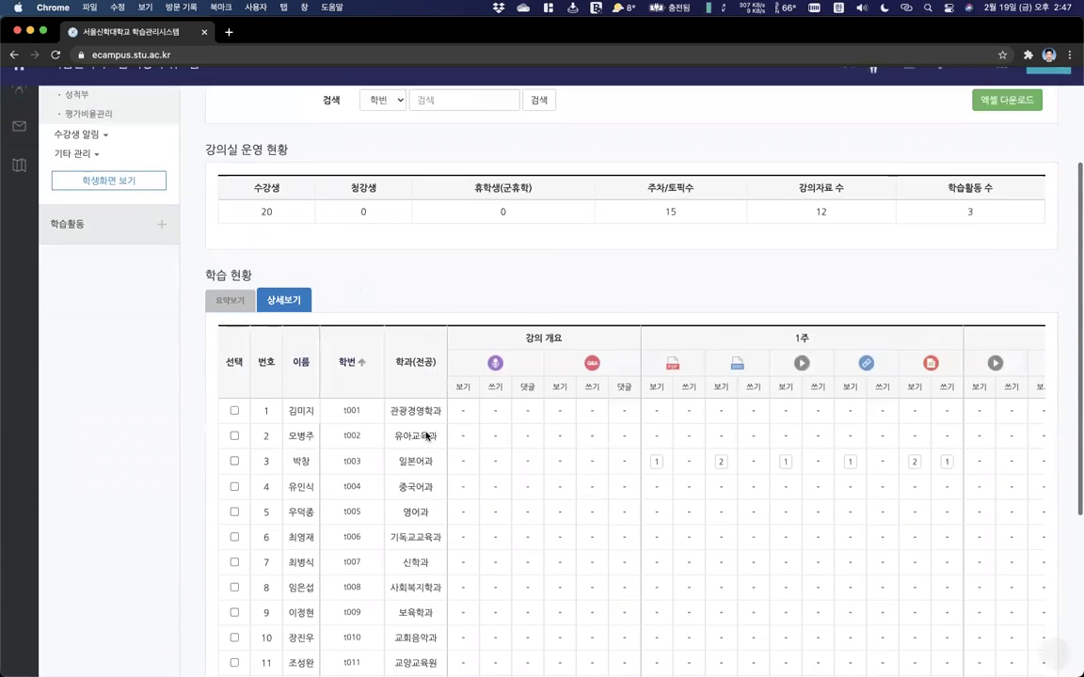
{"action": "left_click_drag", "start_coordinate": [266, 214], "coordinate": [989, 222]}
{"action": "left_click", "coordinate": [990, 222]}
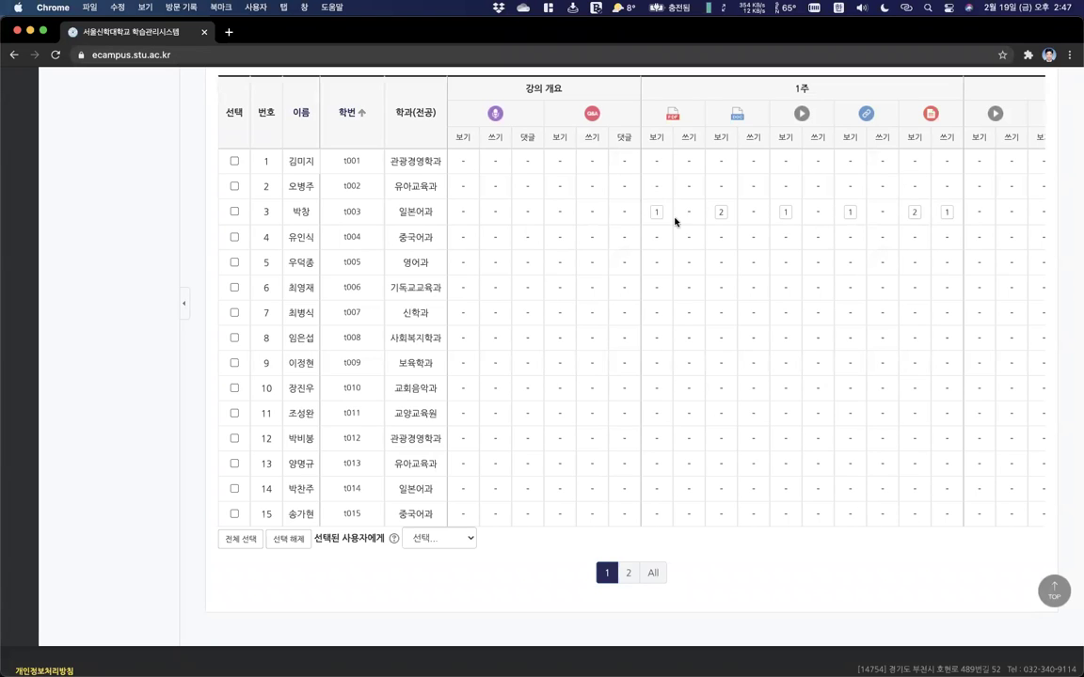
{"action": "scroll", "coordinate": [806, 237], "scroll_direction": "right", "scroll_amount": 1}
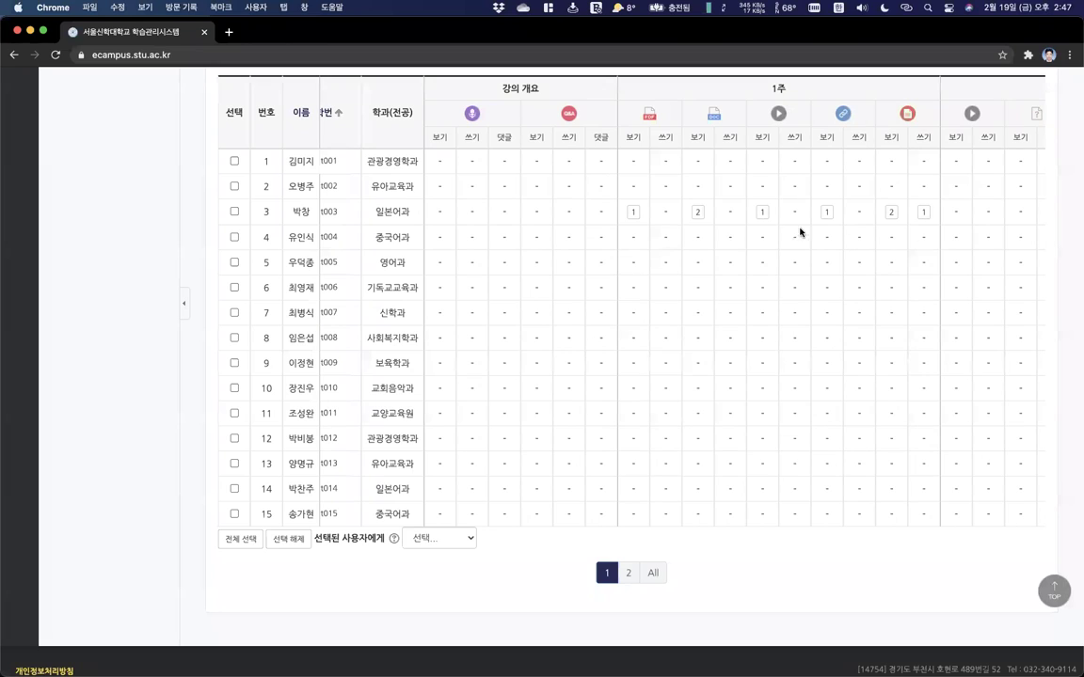
{"action": "scroll", "coordinate": [721, 221], "scroll_direction": "right", "scroll_amount": 2}
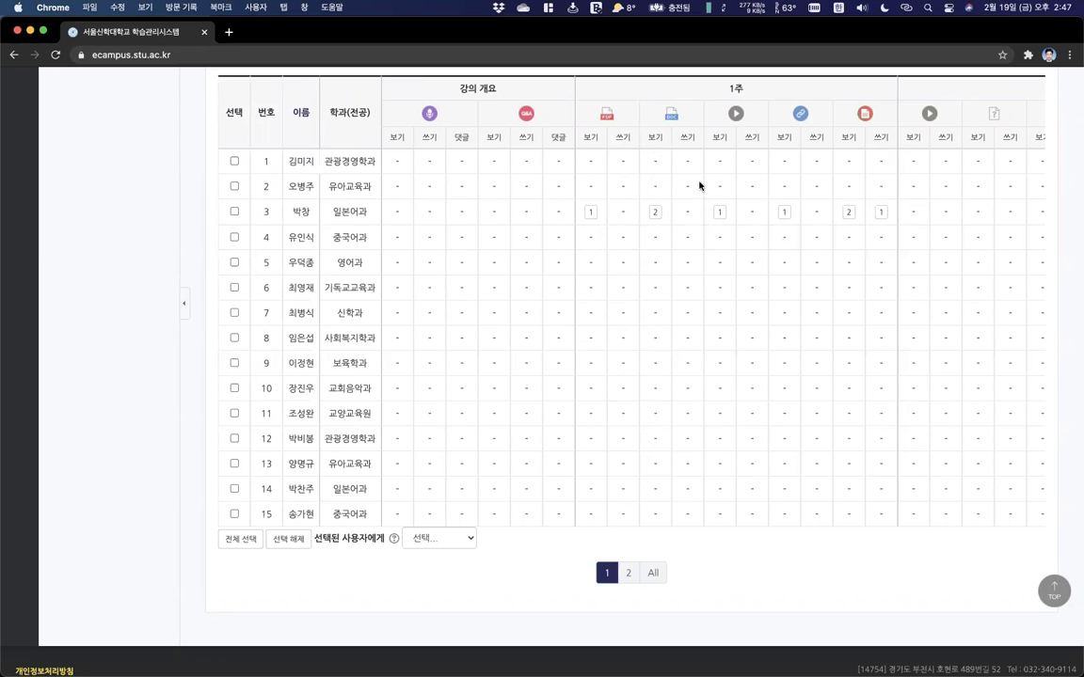
{"action": "scroll", "coordinate": [539, 269], "scroll_direction": "up", "scroll_amount": 5}
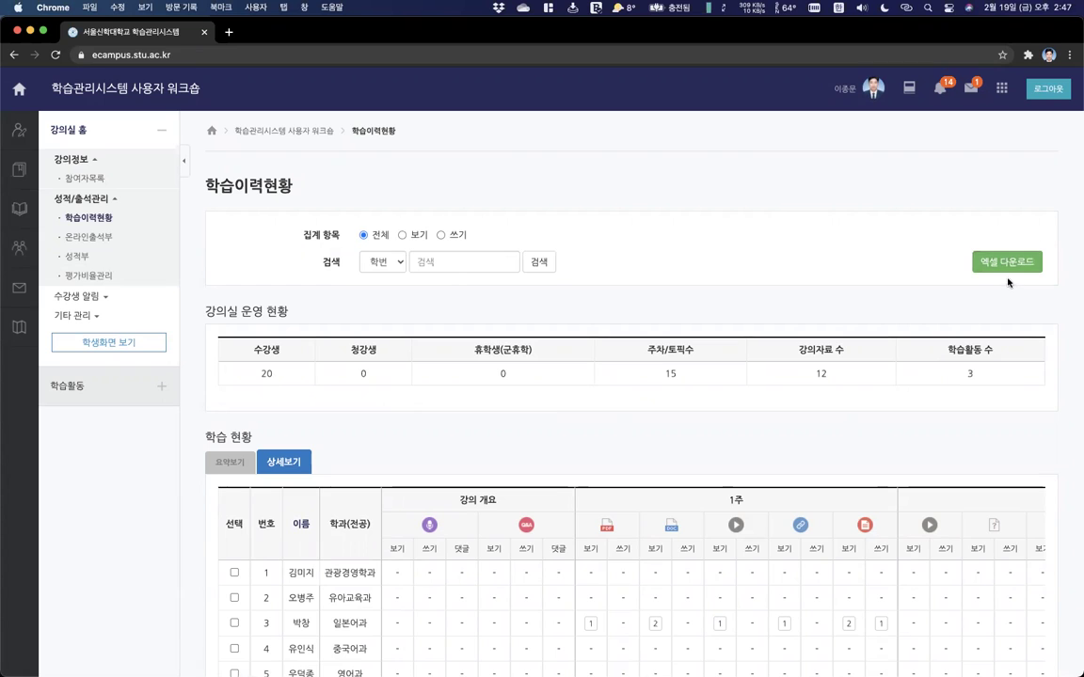
Open the course's 온라인출석부 and examine the students' attendance status by week.
{"action": "left_click", "coordinate": [120, 241]}
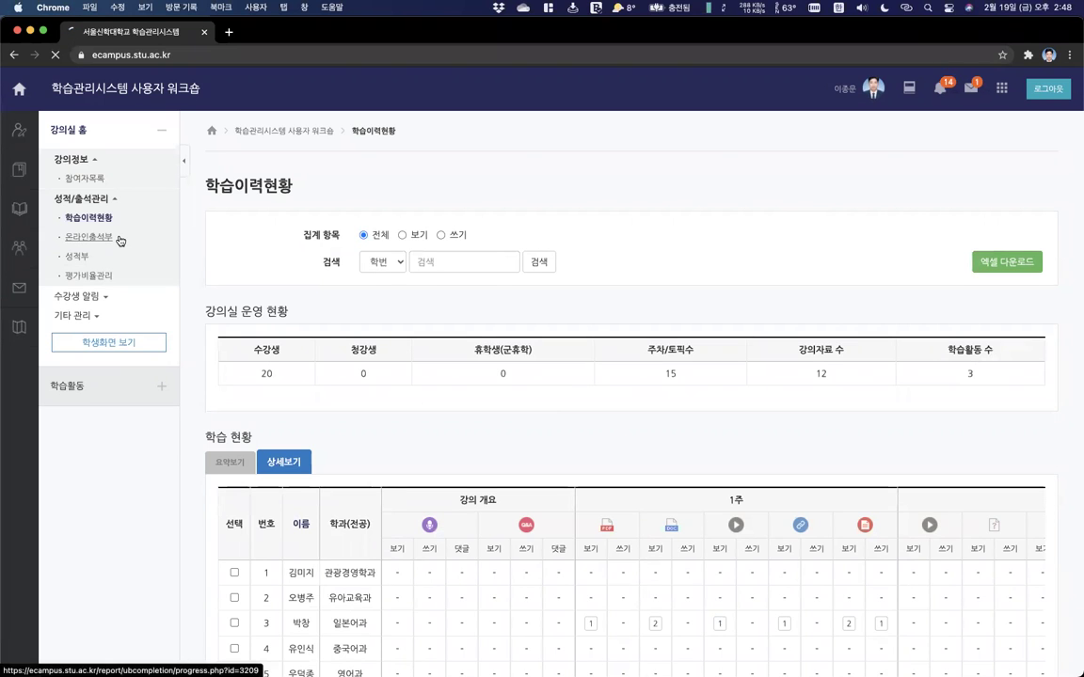
{"action": "left_click", "coordinate": [101, 218]}
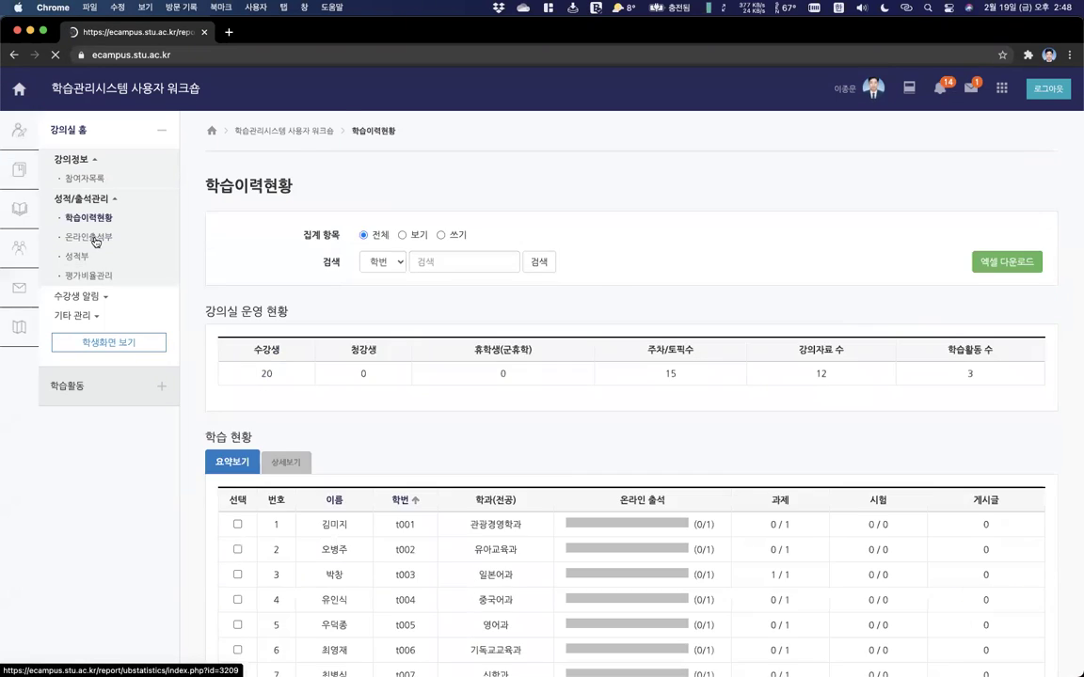
{"action": "left_click", "coordinate": [95, 240]}
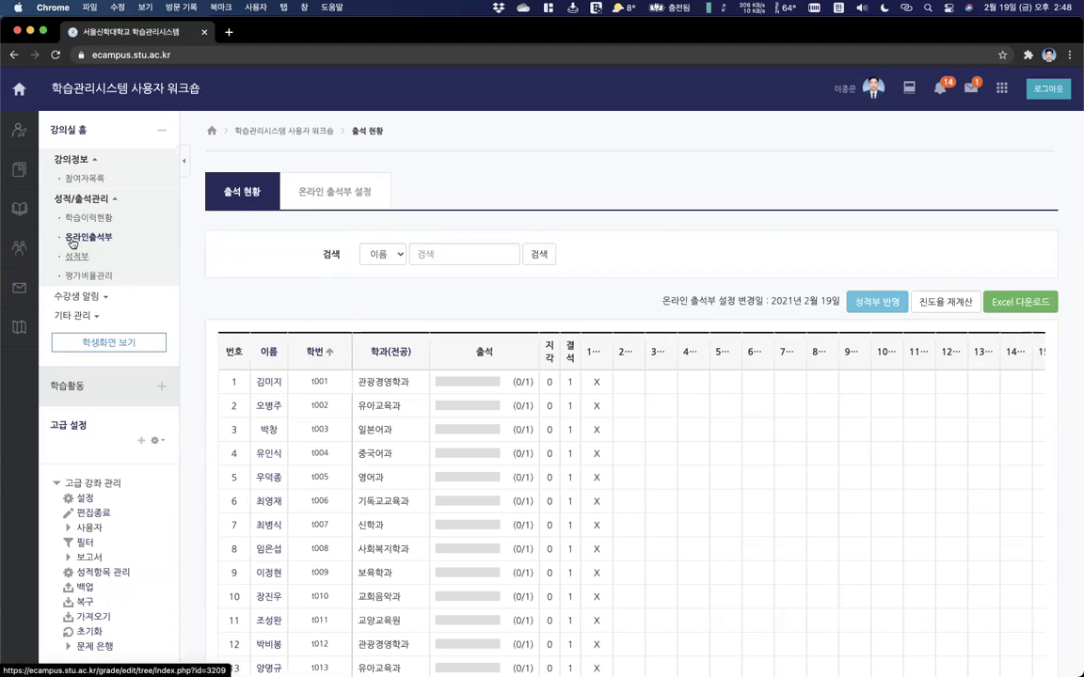
{"action": "scroll", "coordinate": [506, 413], "scroll_direction": "down", "scroll_amount": 2}
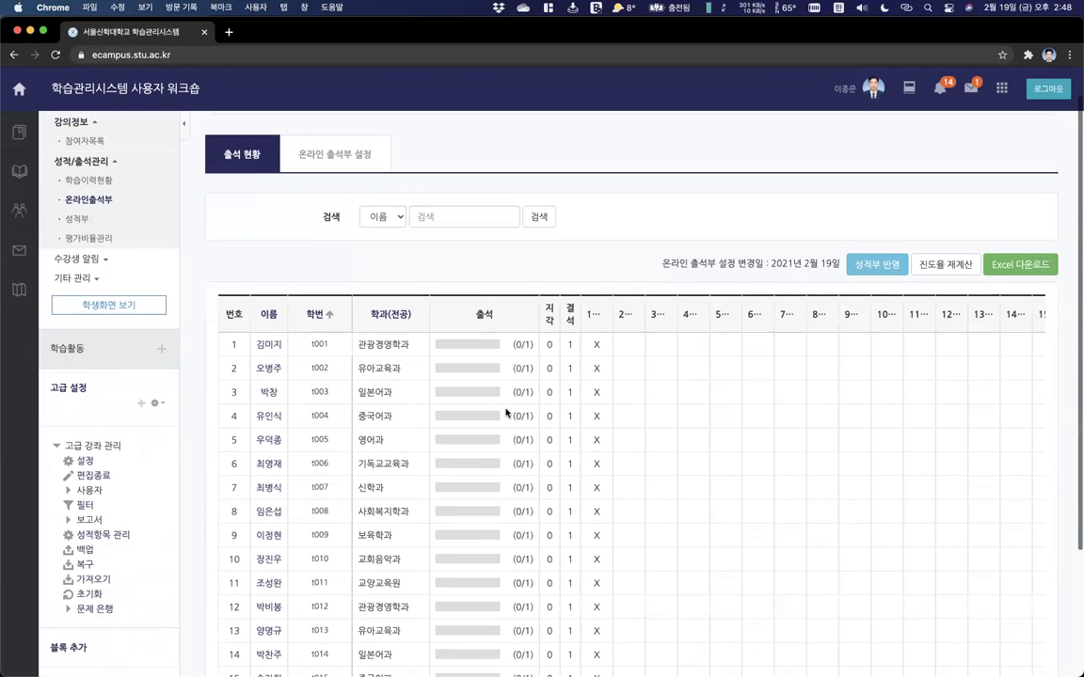
{"action": "scroll", "coordinate": [506, 413], "scroll_direction": "down", "scroll_amount": 1}
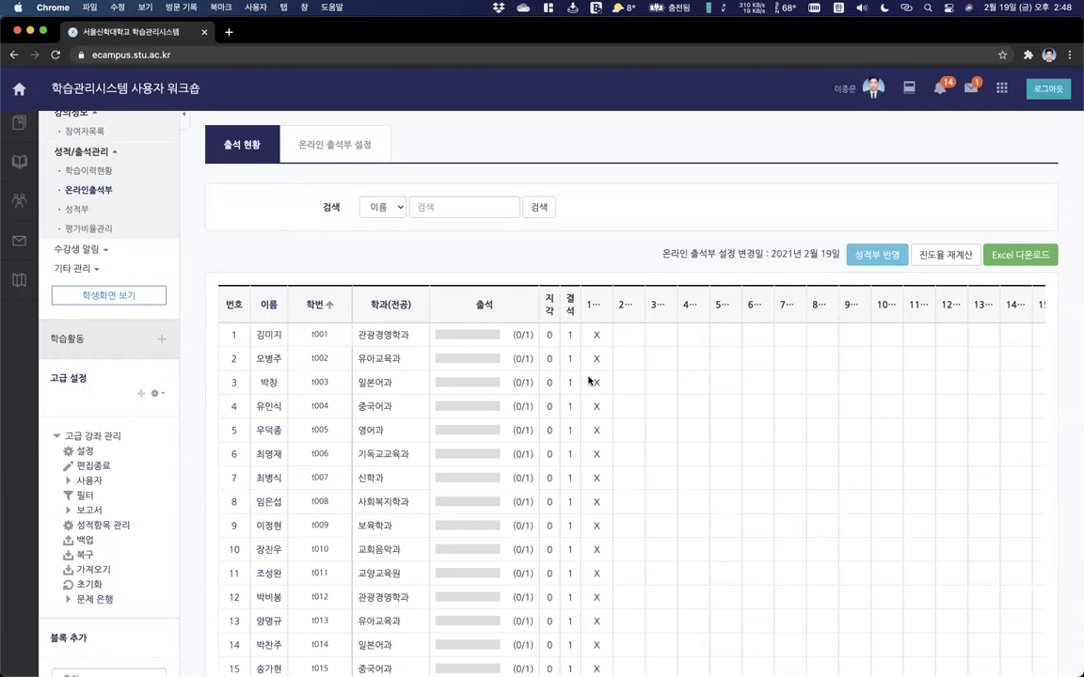
{"action": "scroll", "coordinate": [613, 405], "scroll_direction": "down", "scroll_amount": 3}
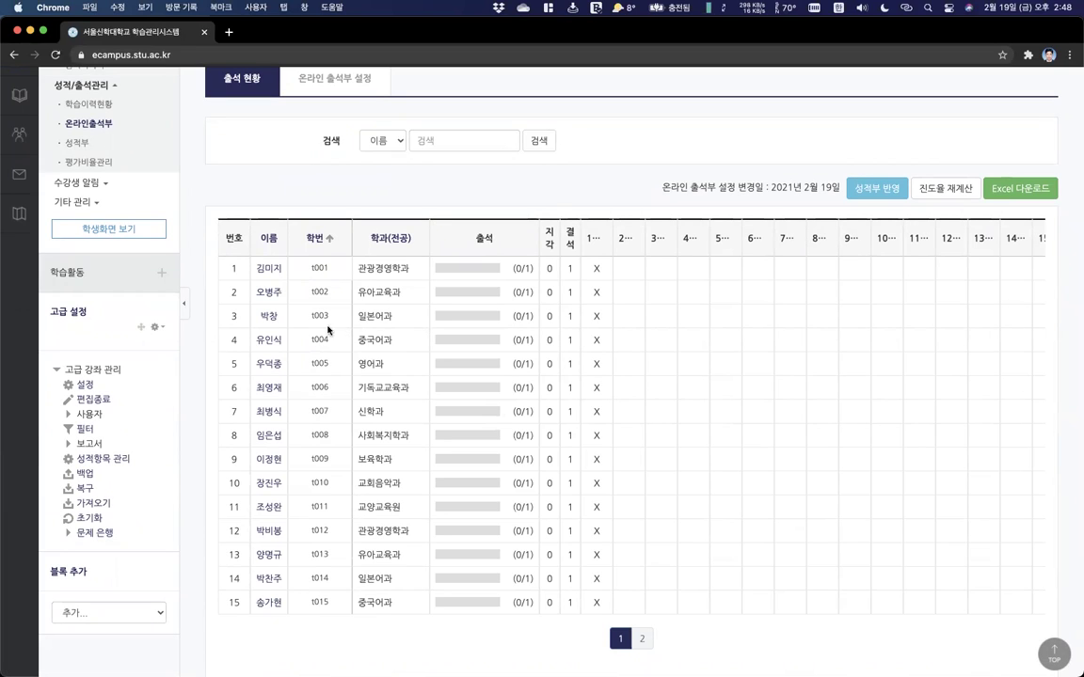
Open the third listed student's attendance details and examine the viewing record for 1주차 동영상 학습.
{"action": "left_click", "coordinate": [271, 321]}
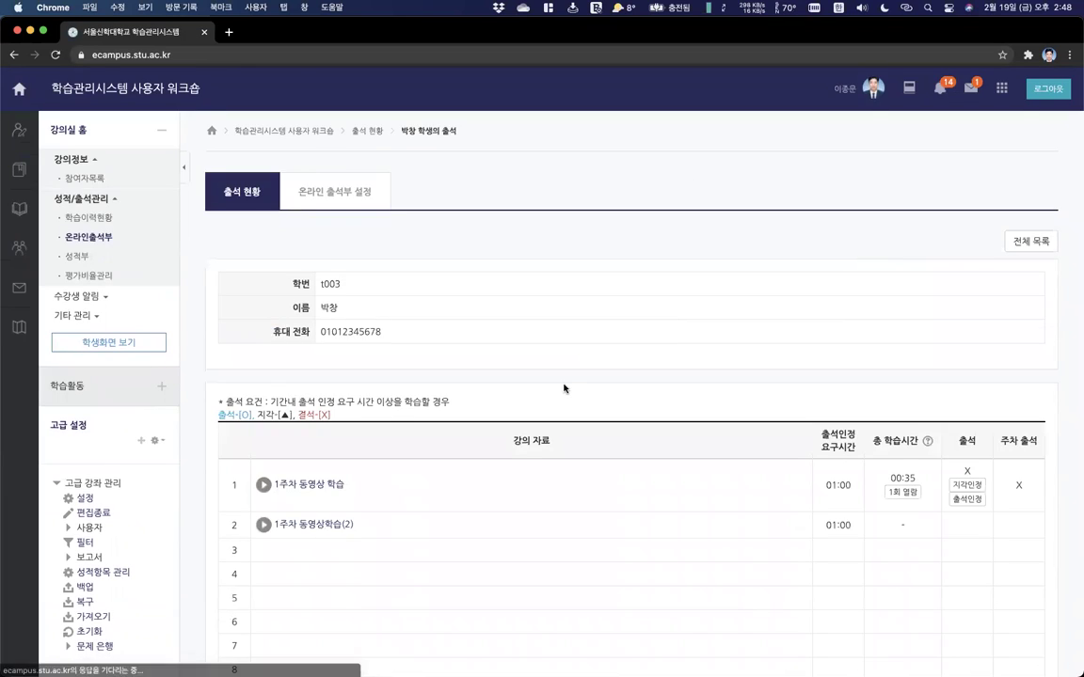
{"action": "scroll", "coordinate": [564, 386], "scroll_direction": "down", "scroll_amount": 5}
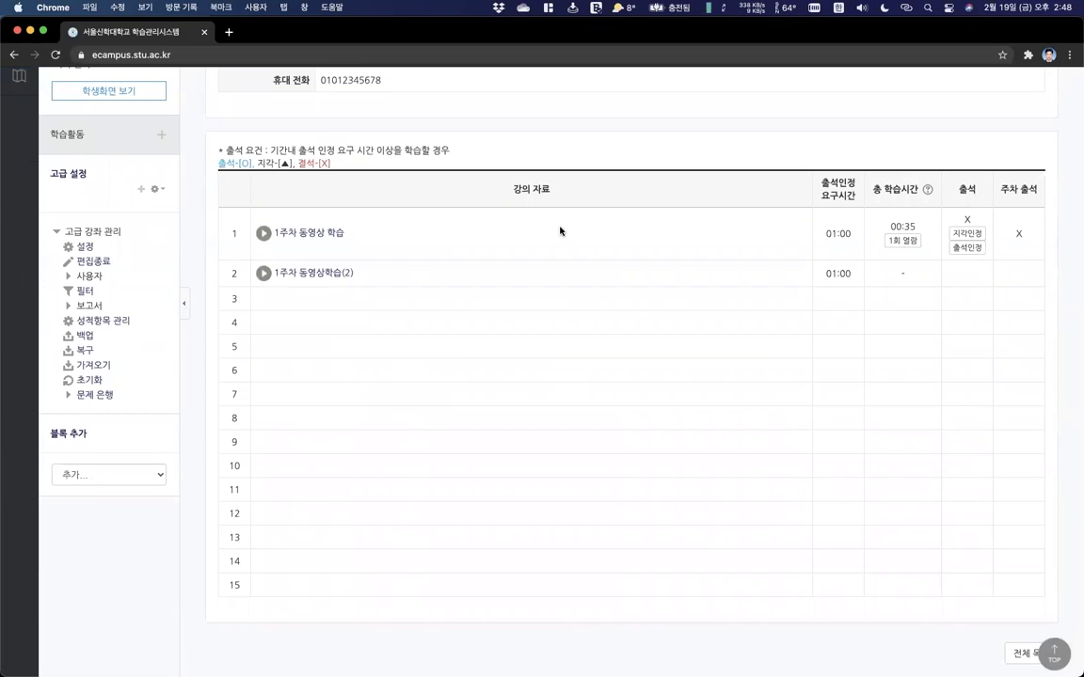
{"action": "left_click", "coordinate": [903, 242]}
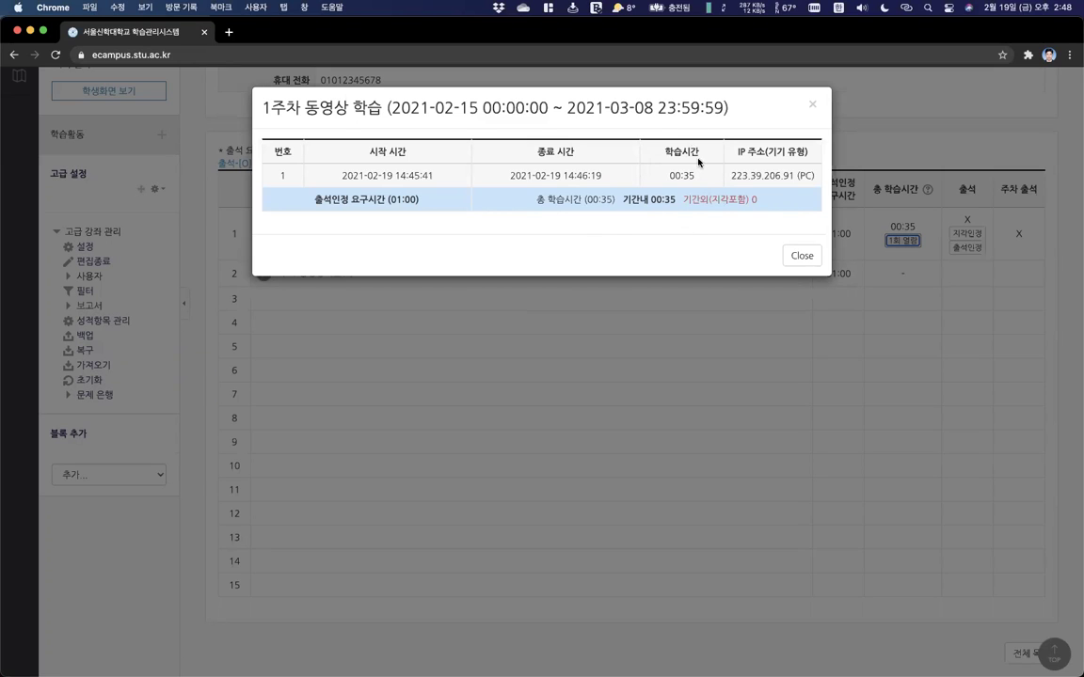
{"action": "left_click", "coordinate": [805, 256]}
{"action": "scroll", "coordinate": [376, 235], "scroll_direction": "up", "scroll_amount": 5}
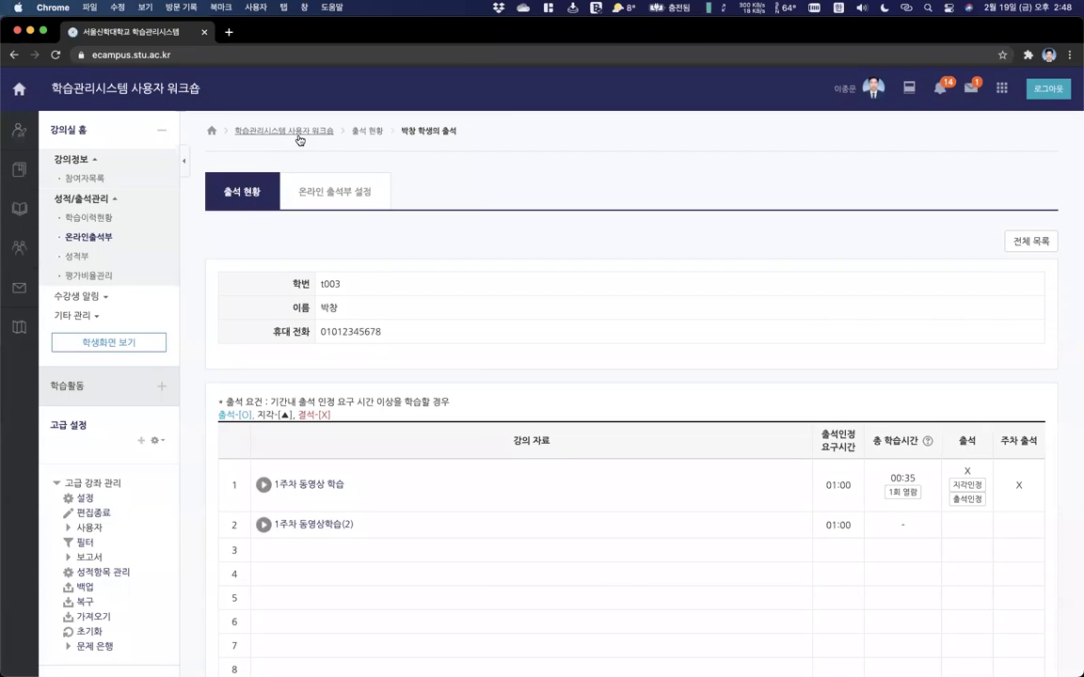
Return to the course page, open 1주차 과제, and go from its grading summary to the 과제 평가 submission list.
{"action": "left_click", "coordinate": [300, 133]}
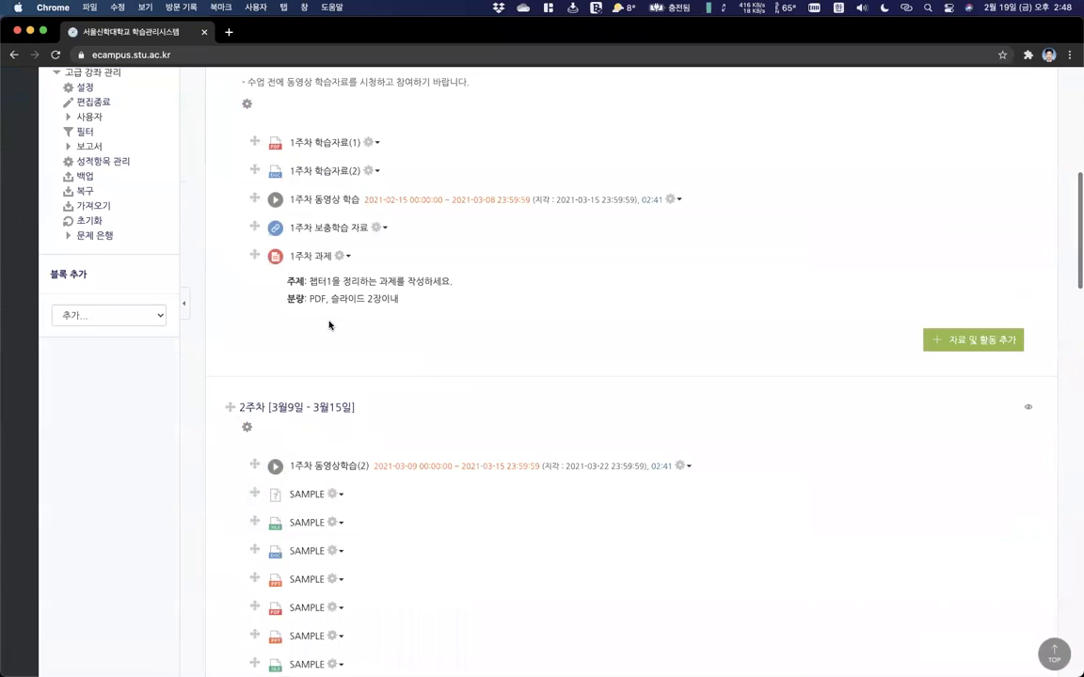
{"action": "left_click", "coordinate": [323, 264]}
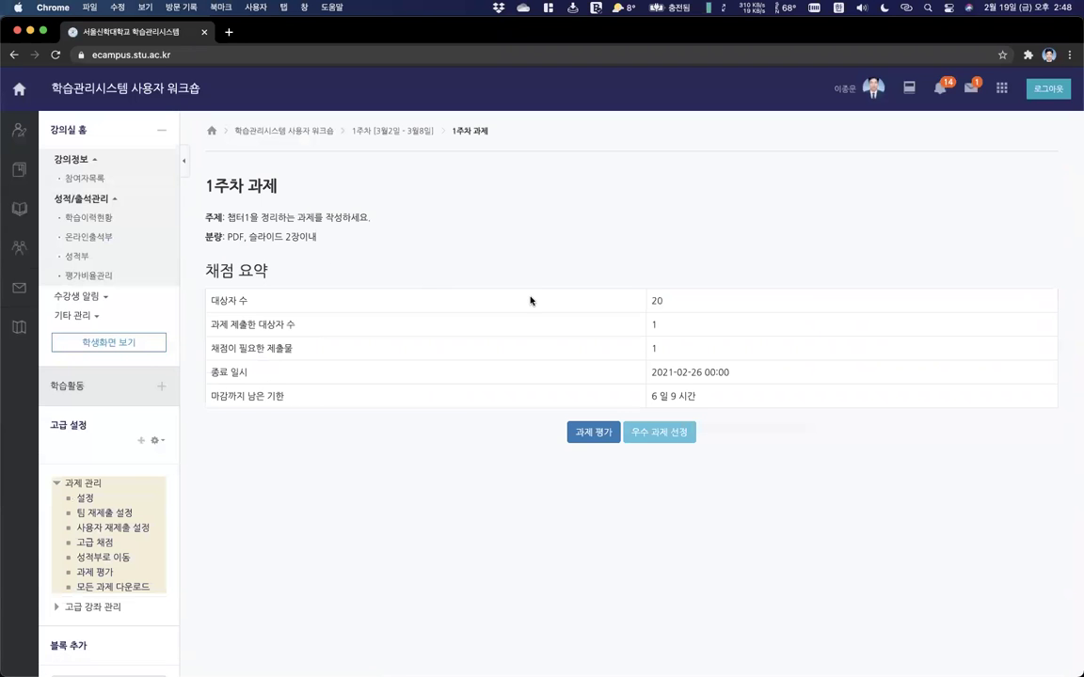
{"action": "scroll", "coordinate": [620, 284], "scroll_direction": "down", "scroll_amount": 2}
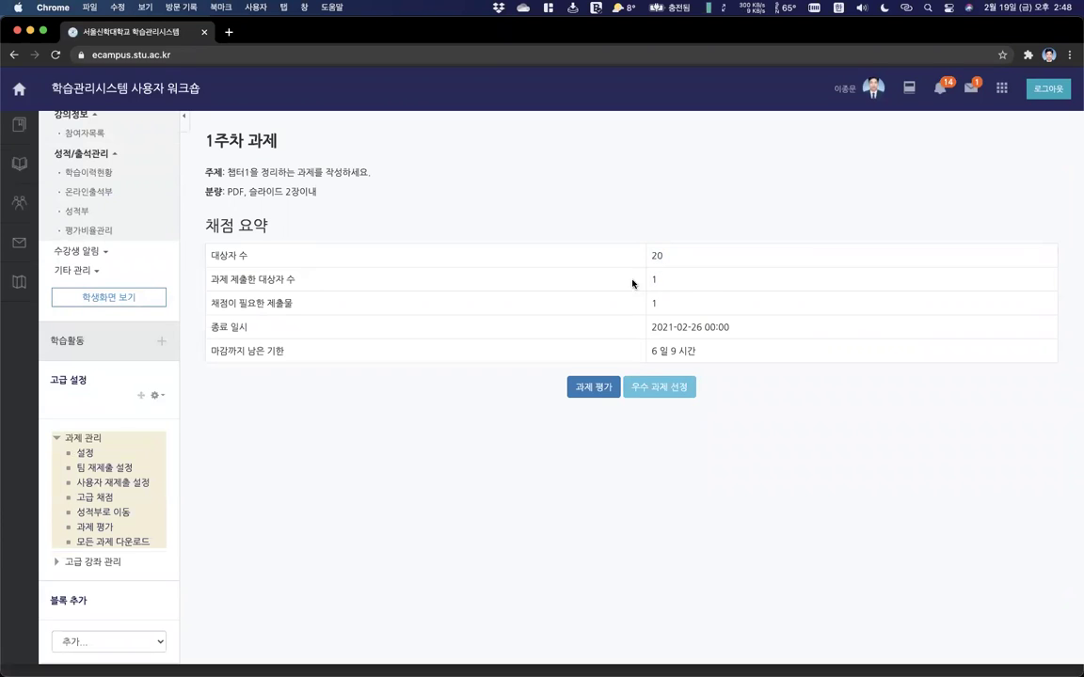
{"action": "left_click_drag", "start_coordinate": [677, 308], "coordinate": [638, 308]}
{"action": "scroll", "coordinate": [628, 322], "scroll_direction": "up", "scroll_amount": 2}
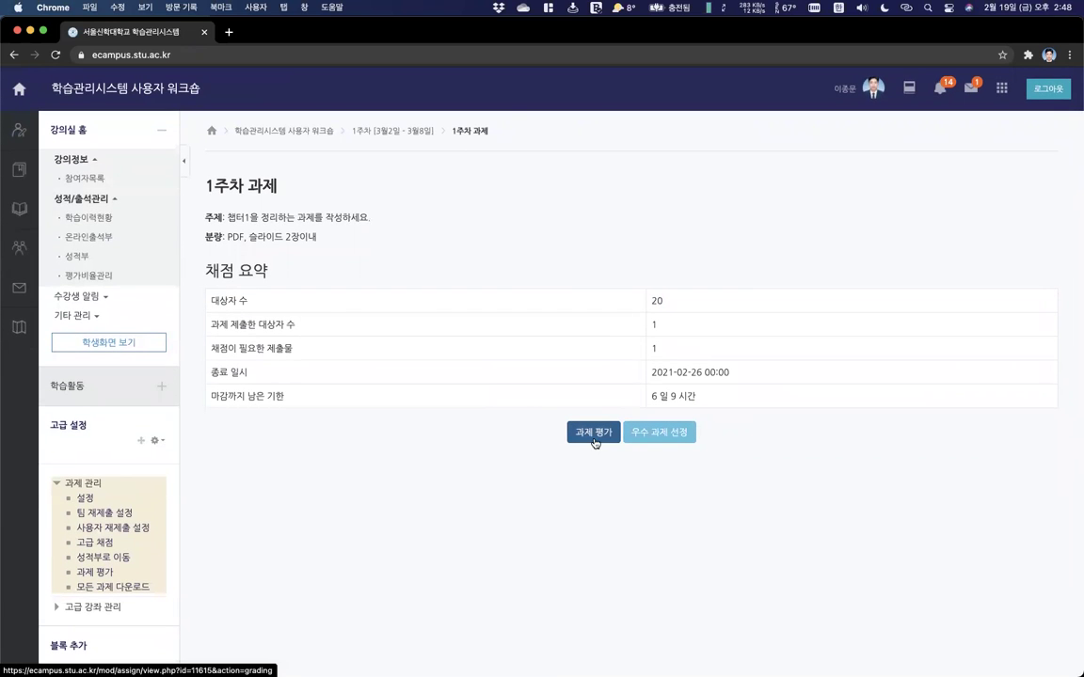
{"action": "left_click", "coordinate": [594, 435]}
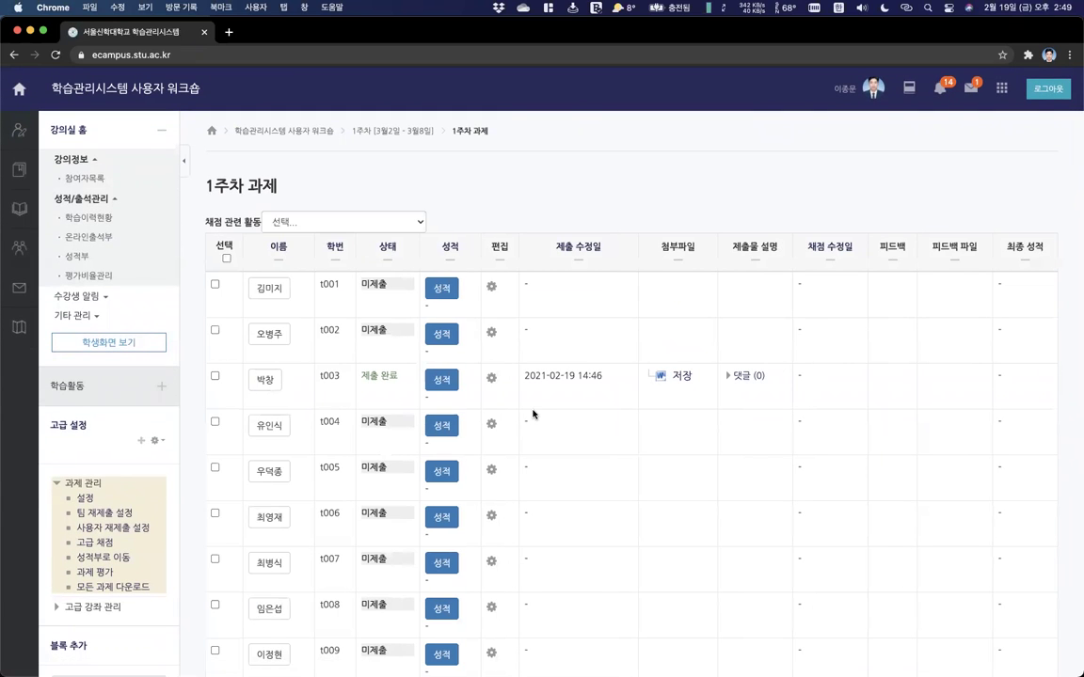
{"action": "scroll", "coordinate": [401, 359], "scroll_direction": "down", "scroll_amount": 1}
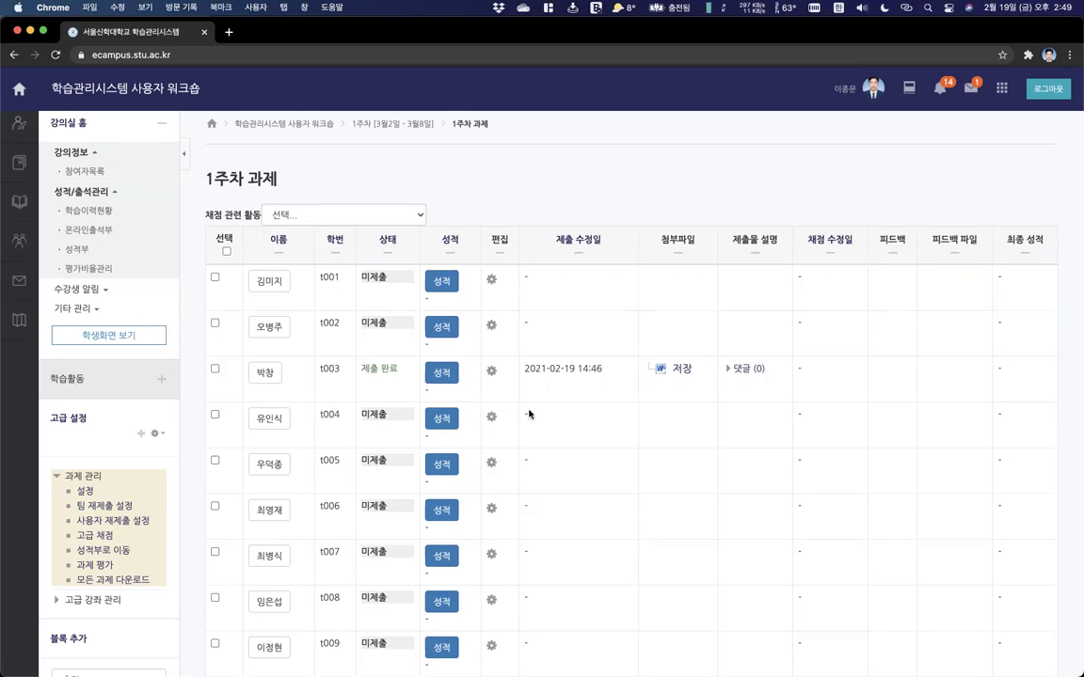
Download the submitted student's attached file, and download all submissions with the 모든 과제 다운로드 grading action.
{"action": "left_click", "coordinate": [681, 370]}
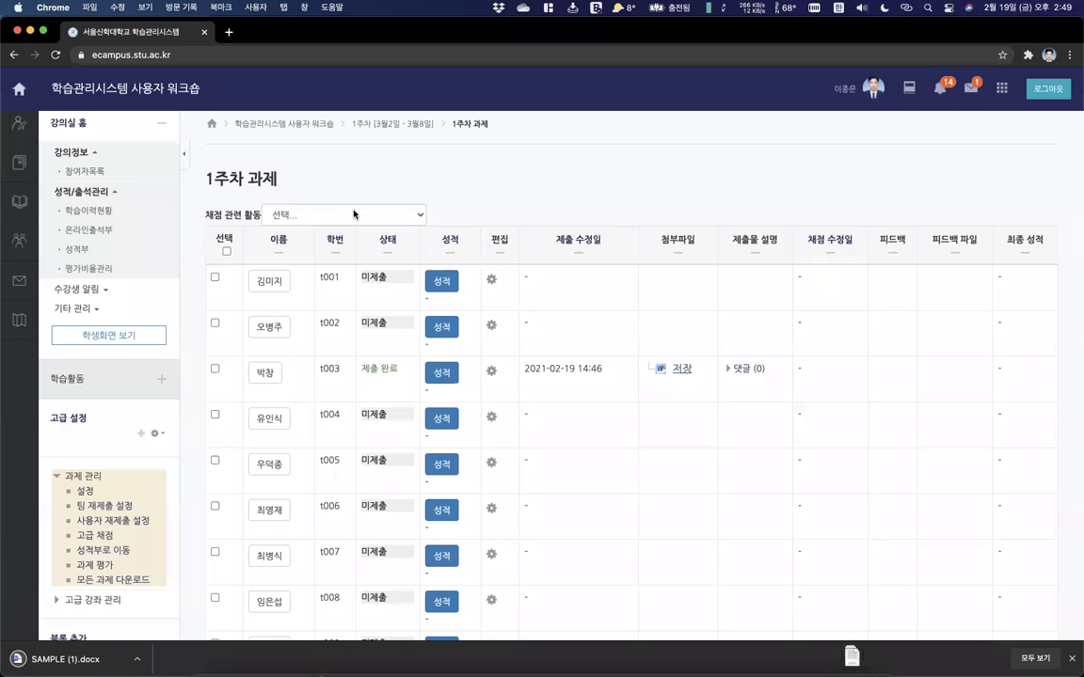
{"action": "left_click", "coordinate": [352, 215]}
{"action": "left_click", "coordinate": [222, 217]}
{"action": "left_click_drag", "start_coordinate": [206, 217], "coordinate": [255, 218]}
{"action": "left_click", "coordinate": [284, 216]}
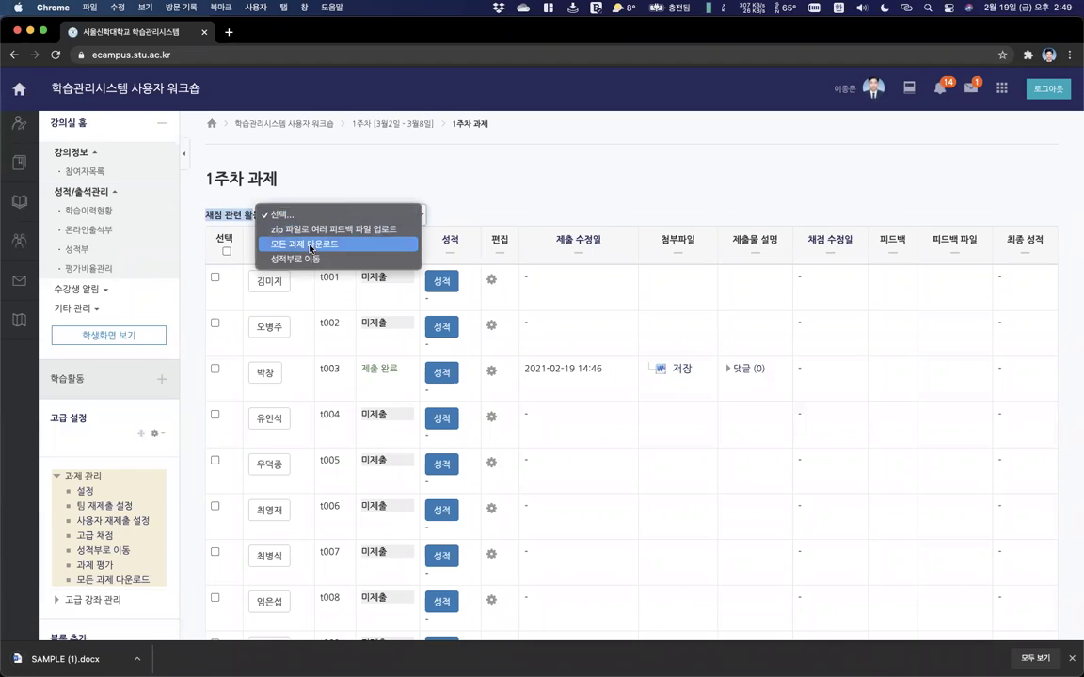
{"action": "left_click", "coordinate": [310, 247]}
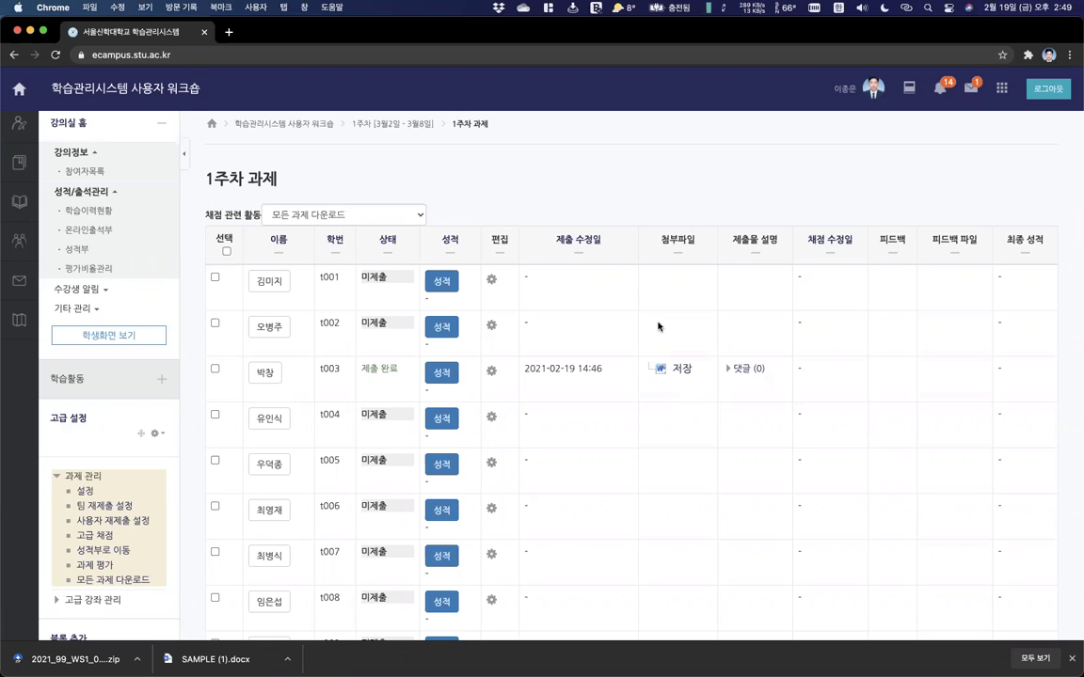
Grade the submitted student's 1주차 과제 with 29 points and the feedback "과제를 잘 수행했습니다.", and save the grading.
{"action": "scroll", "coordinate": [600, 334], "scroll_direction": "down", "scroll_amount": 2}
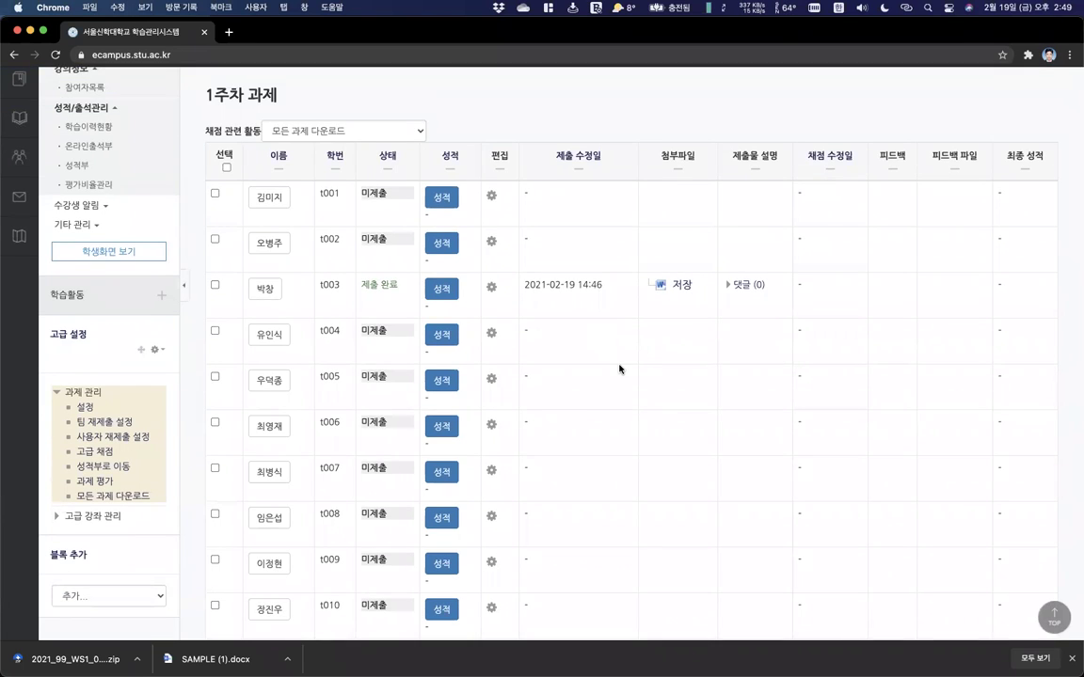
{"action": "scroll", "coordinate": [606, 341], "scroll_direction": "up", "scroll_amount": 2}
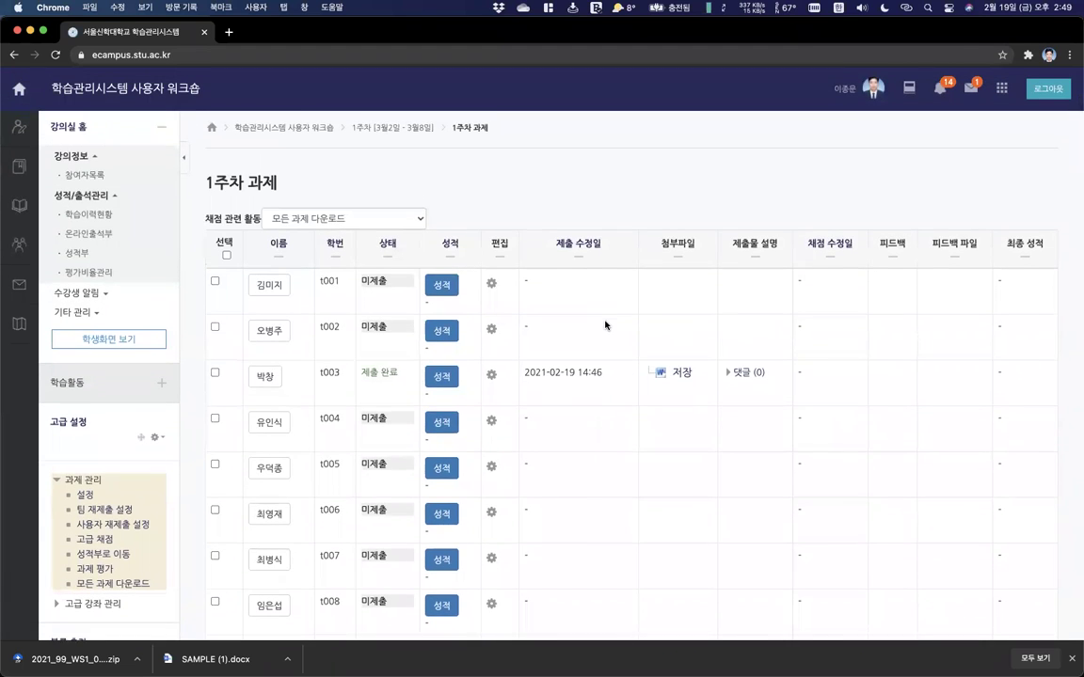
{"action": "left_click", "coordinate": [447, 381]}
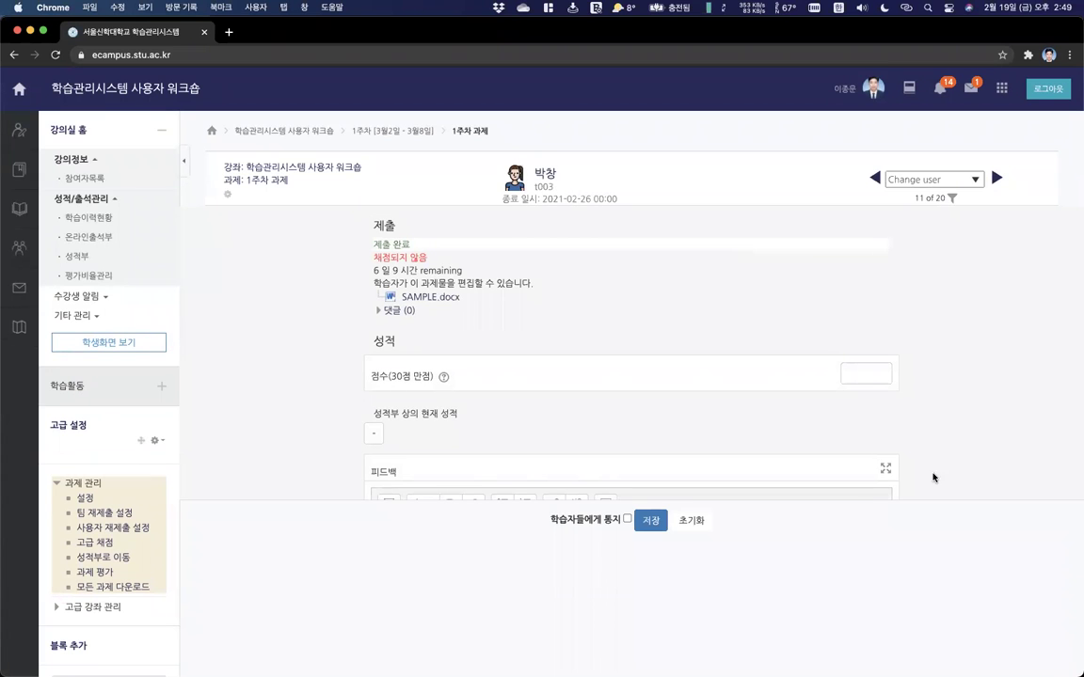
{"action": "scroll", "coordinate": [903, 395], "scroll_direction": "down", "scroll_amount": 3}
{"action": "left_click", "coordinate": [871, 268]}
{"action": "left_click", "coordinate": [494, 421]}
{"action": "type", "text": "ㄱ"}
{"action": "type", "text": "과제를 잘"}
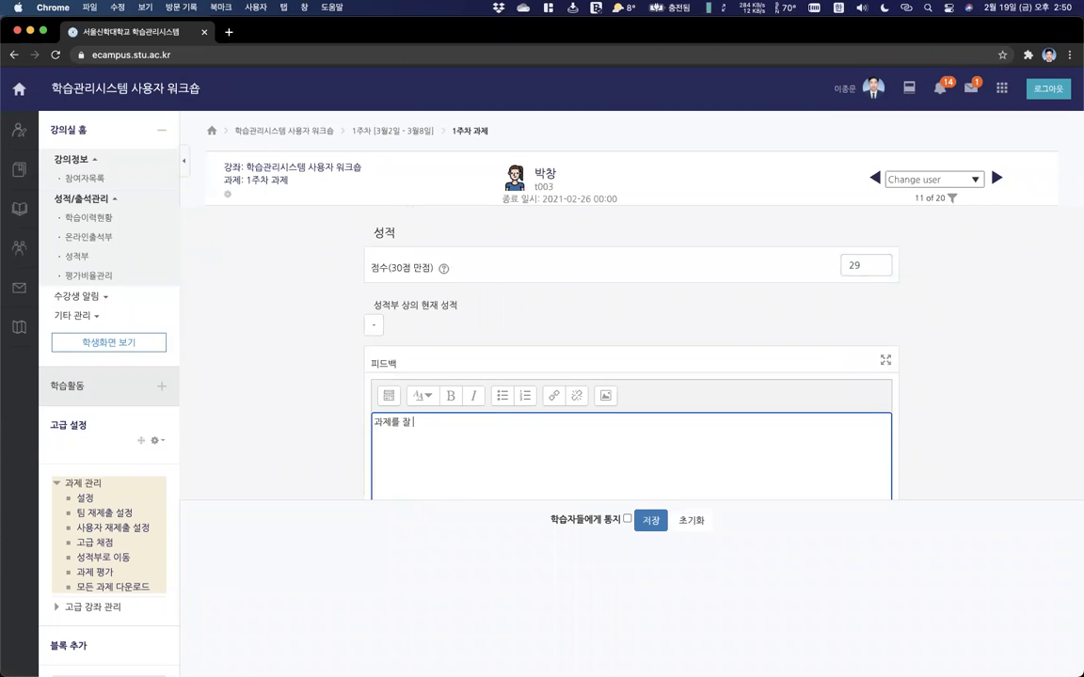
{"action": "type", "text": " 수행했습니다."}
{"action": "scroll", "coordinate": [469, 435], "scroll_direction": "down", "scroll_amount": 5}
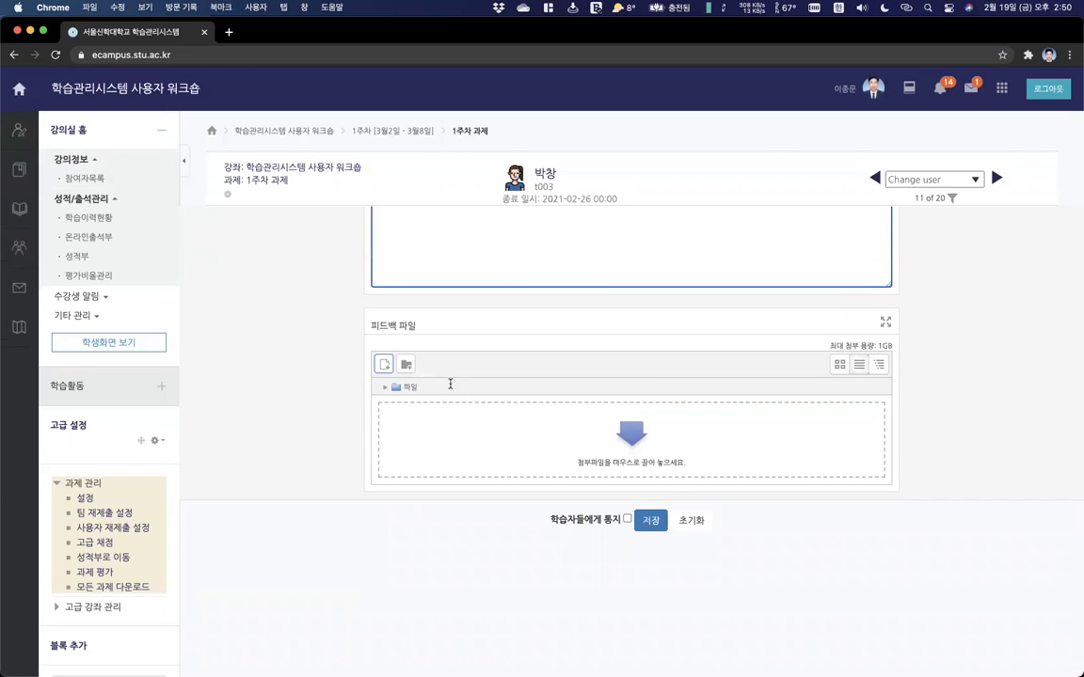
{"action": "left_click", "coordinate": [650, 520]}
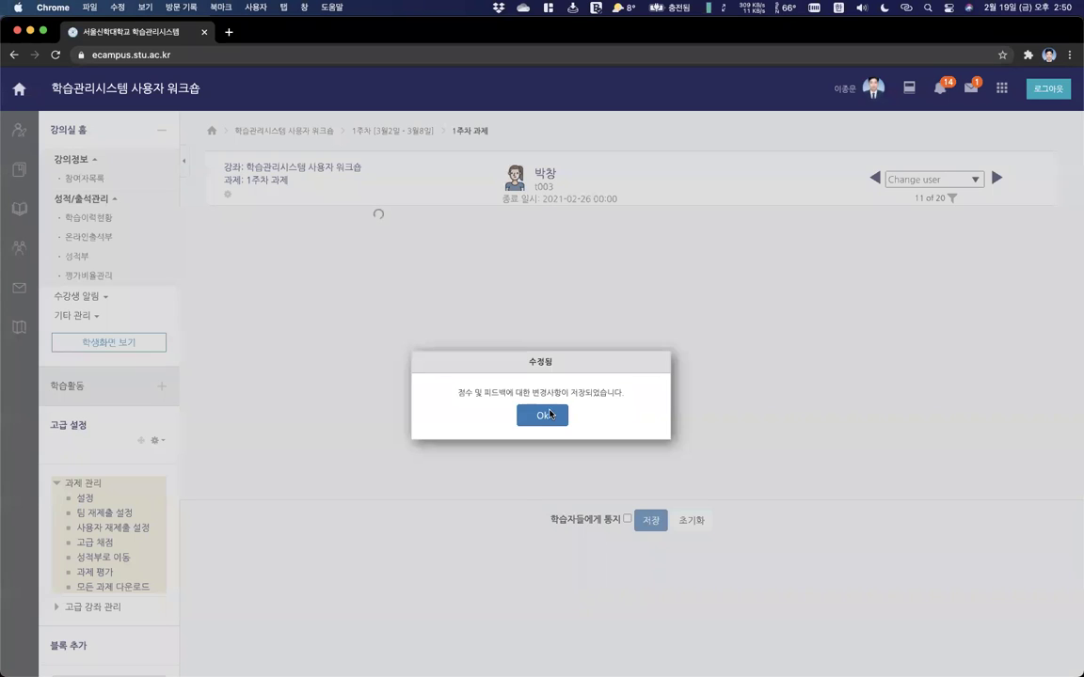
{"action": "left_click", "coordinate": [549, 415]}
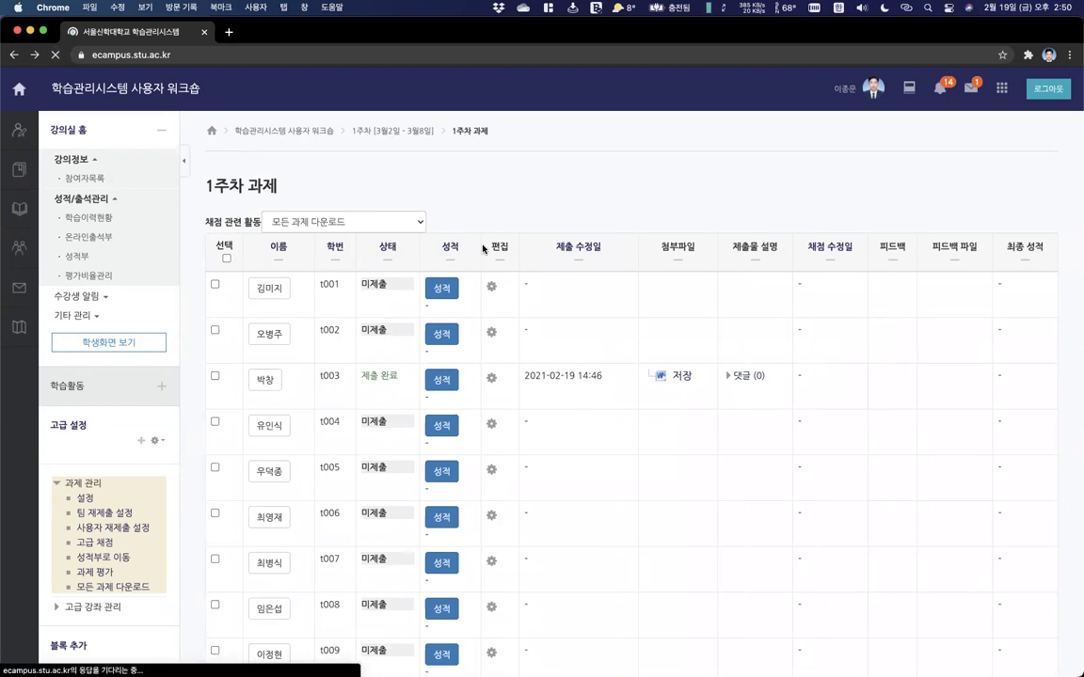
Review the updated submission list and enable 빠른 채점 in the grading options.
{"action": "scroll", "coordinate": [555, 214], "scroll_direction": "down", "scroll_amount": 10}
{"action": "scroll", "coordinate": [555, 215], "scroll_direction": "up", "scroll_amount": 10}
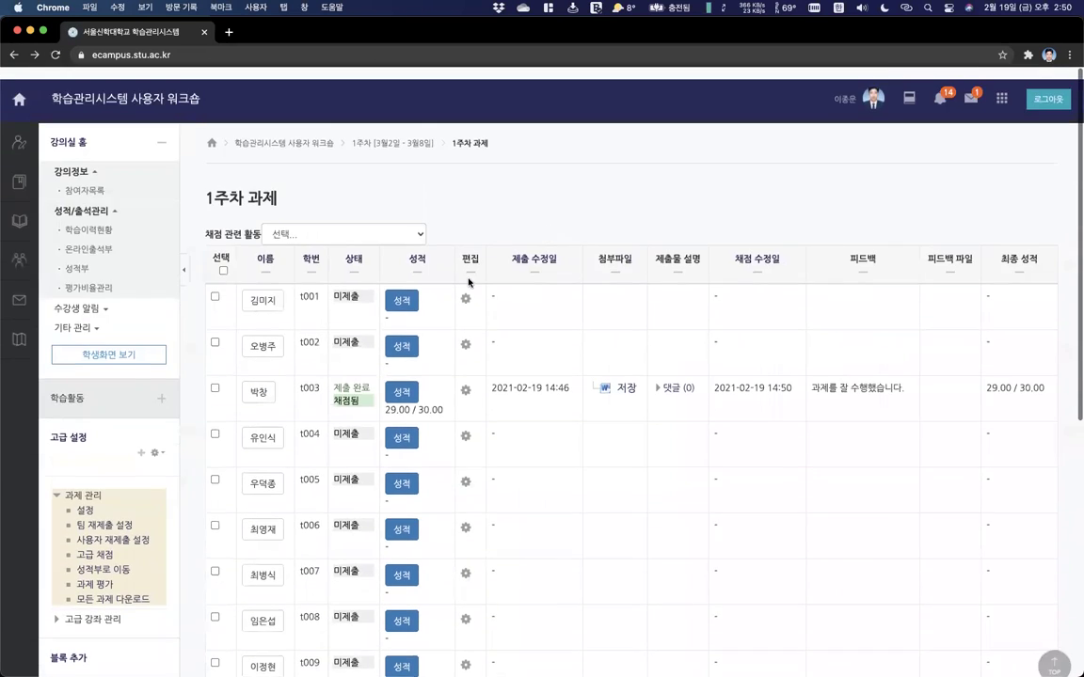
{"action": "scroll", "coordinate": [428, 592], "scroll_direction": "down", "scroll_amount": 5}
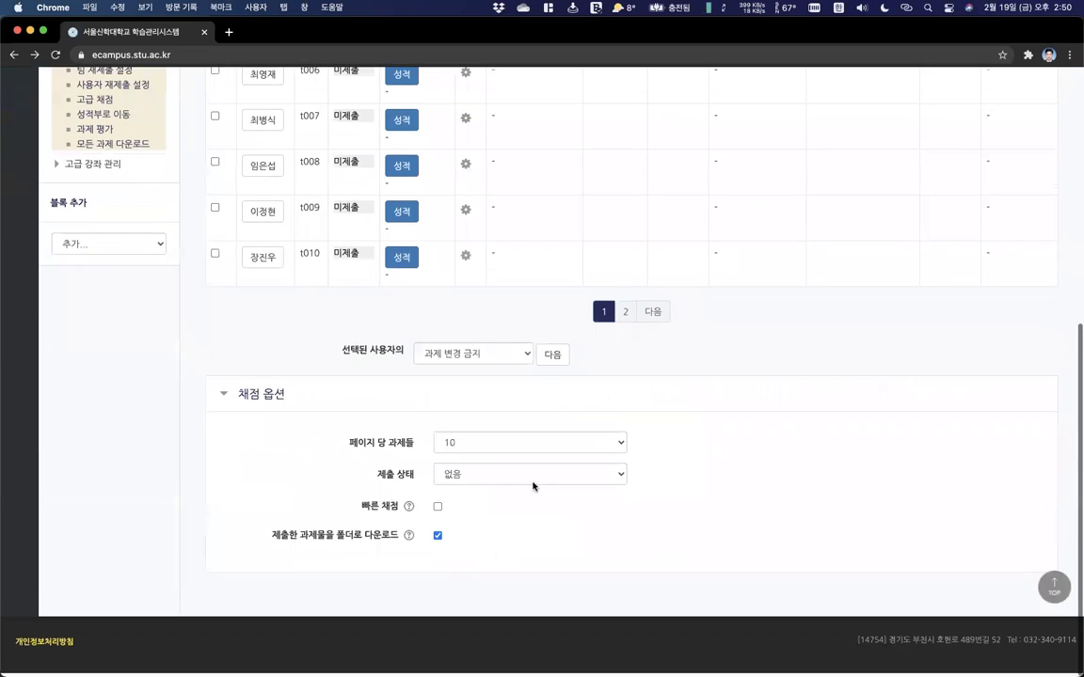
{"action": "left_click", "coordinate": [439, 511]}
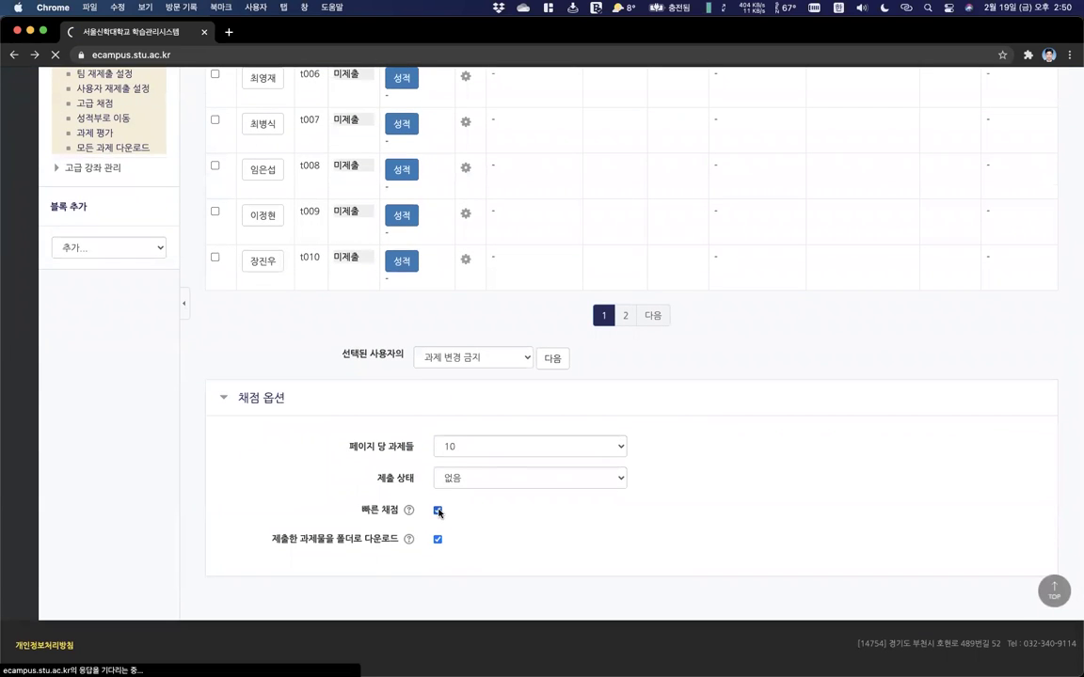
Enter quick grades 25, 26, 27, 28, 29 and 30 for the first, second, fourth, fifth, sixth and seventh students, and save them.
{"action": "scroll", "coordinate": [438, 513], "scroll_direction": "down", "scroll_amount": 1}
{"action": "left_click", "coordinate": [397, 257]}
{"action": "type", "text": "25"}
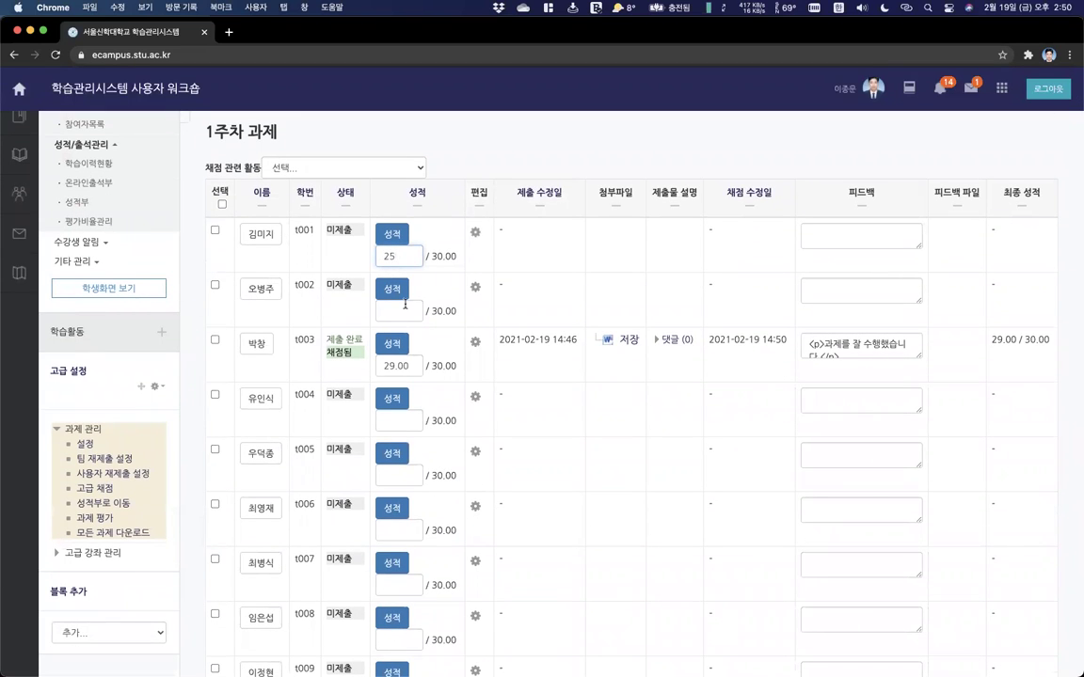
{"action": "left_click", "coordinate": [405, 303]}
{"action": "type", "text": "26"}
{"action": "left_click", "coordinate": [393, 420]}
{"action": "type", "text": "27"}
{"action": "left_click", "coordinate": [401, 475]}
{"action": "type", "text": "28"}
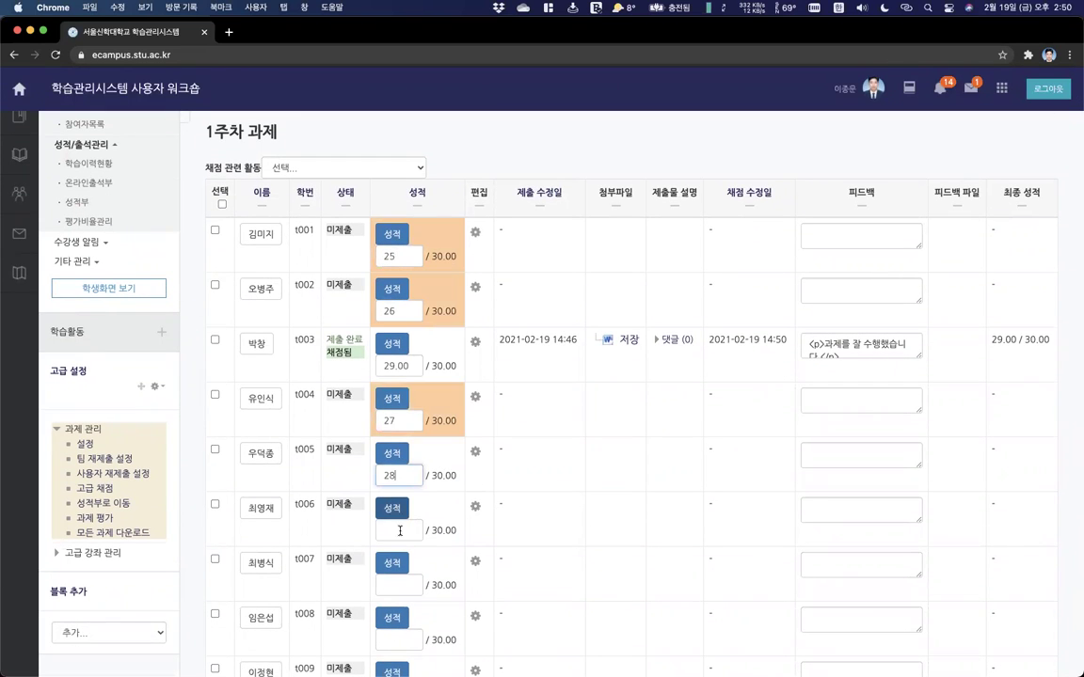
{"action": "left_click", "coordinate": [400, 531]}
{"action": "type", "text": "29"}
{"action": "left_click", "coordinate": [396, 584]}
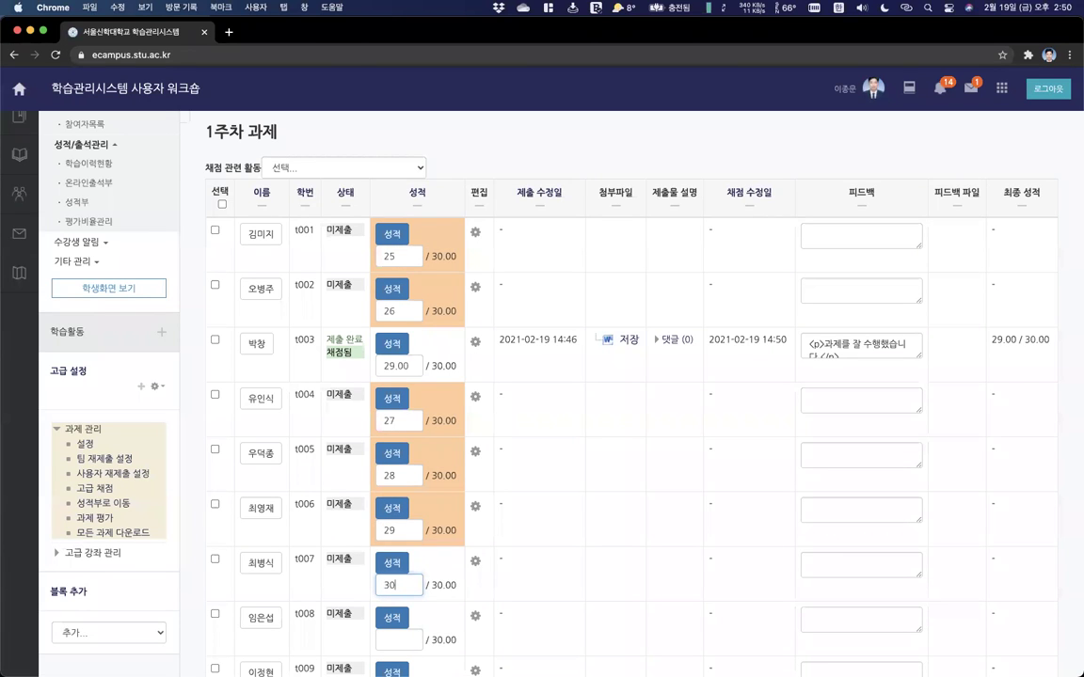
{"action": "scroll", "coordinate": [553, 574], "scroll_direction": "down", "scroll_amount": 5}
{"action": "left_click", "coordinate": [489, 439]}
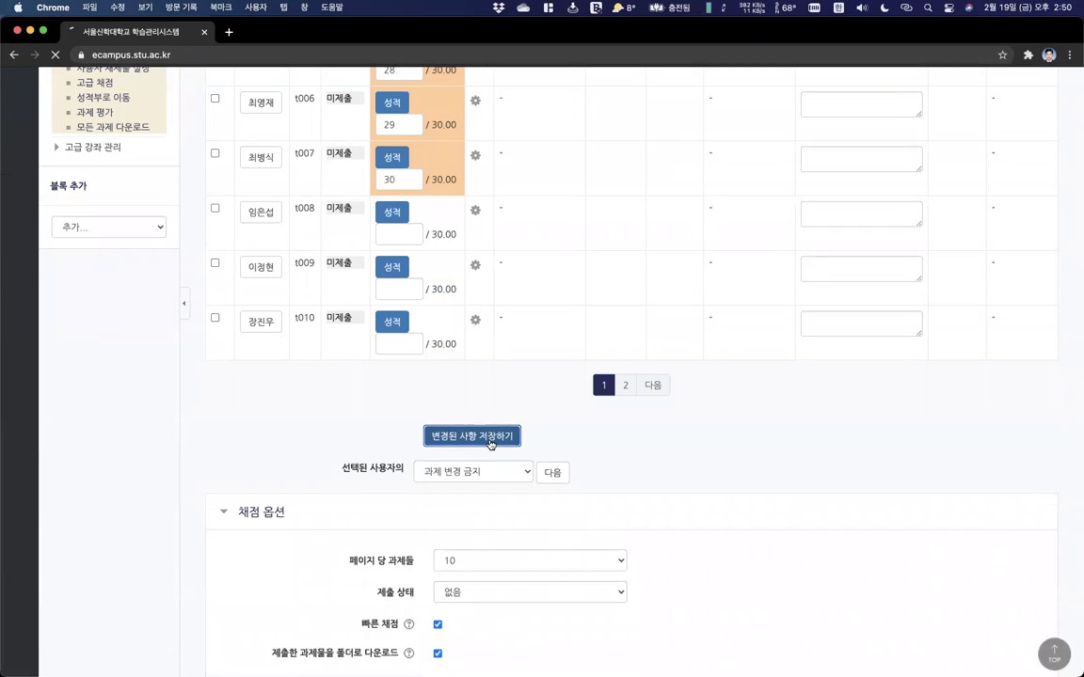
{"action": "left_click", "coordinate": [631, 333]}
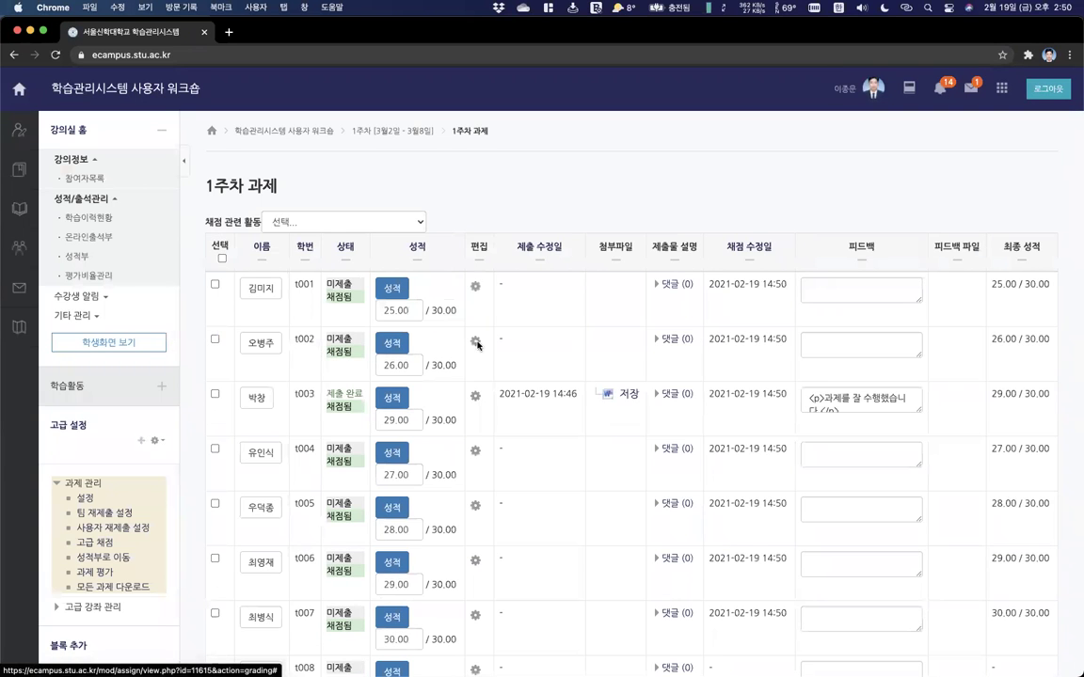
Turn off 빠른 채점 in the grading options and review the students' grades in the list.
{"action": "scroll", "coordinate": [485, 353], "scroll_direction": "down", "scroll_amount": 10}
{"action": "left_click", "coordinate": [438, 510]}
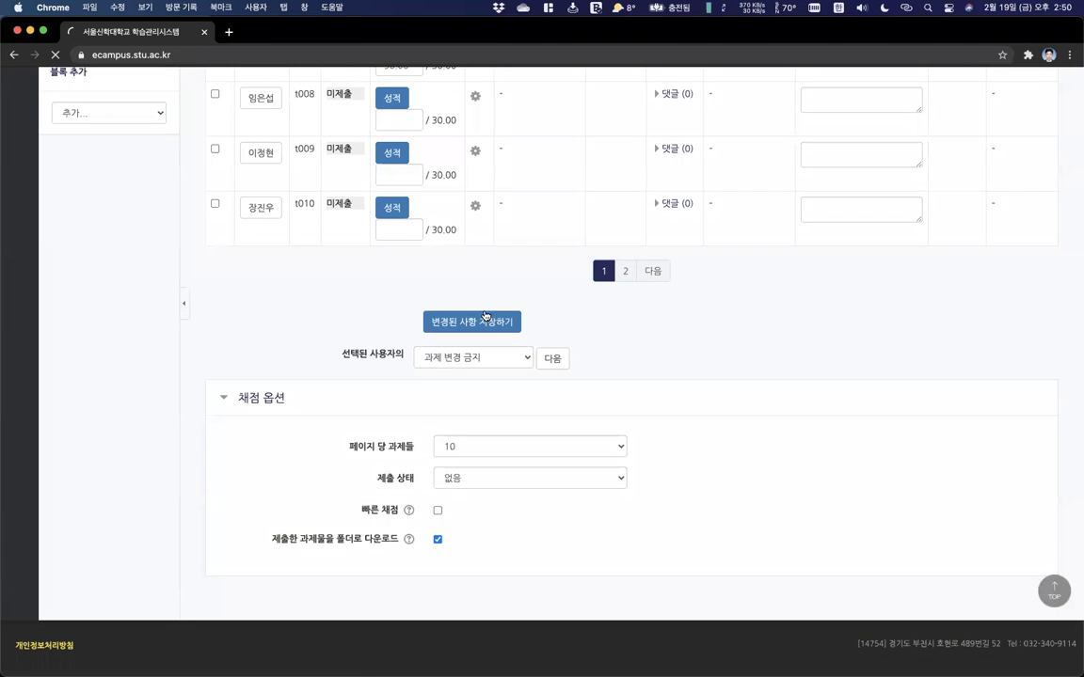
{"action": "left_click", "coordinate": [489, 321]}
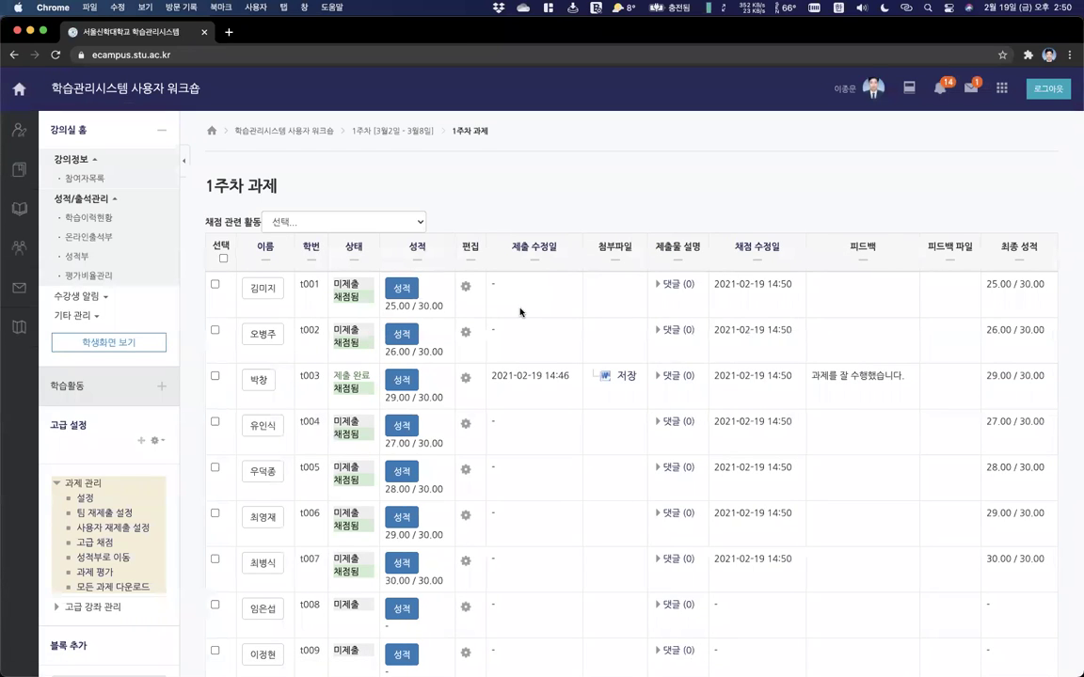
{"action": "scroll", "coordinate": [521, 311], "scroll_direction": "down", "scroll_amount": 3}
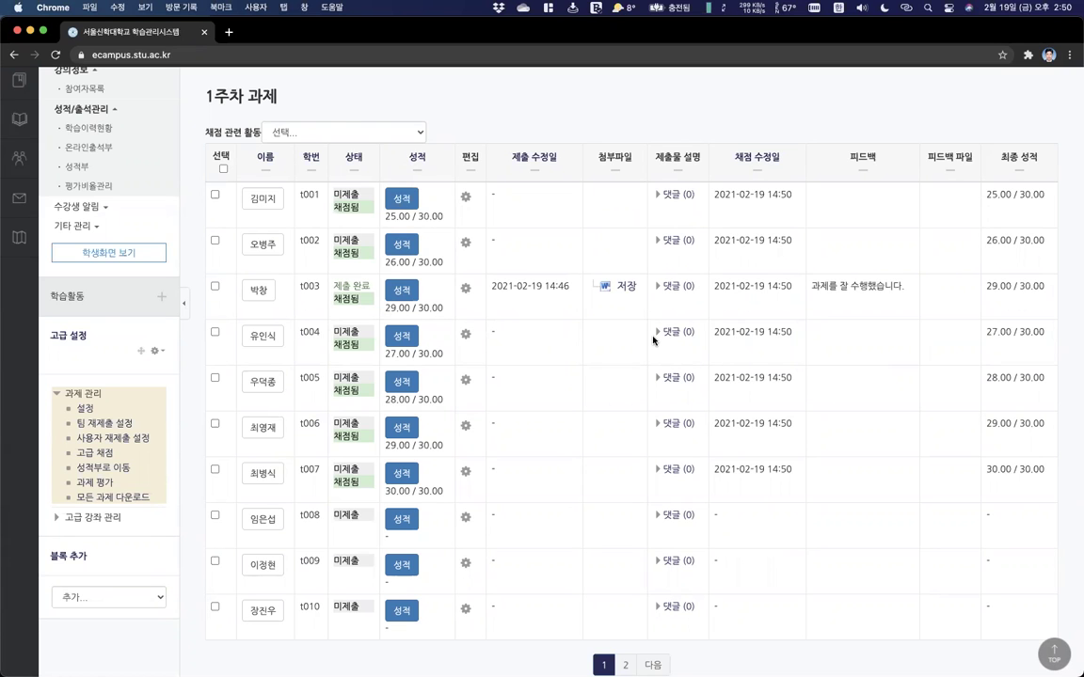
Switch to the student's browser window, reopen 1주차 과제 from the course page, and examine its grading result and feedback.
{"action": "key", "text": "ctrl+Up"}
{"action": "left_click", "coordinate": [464, 241]}
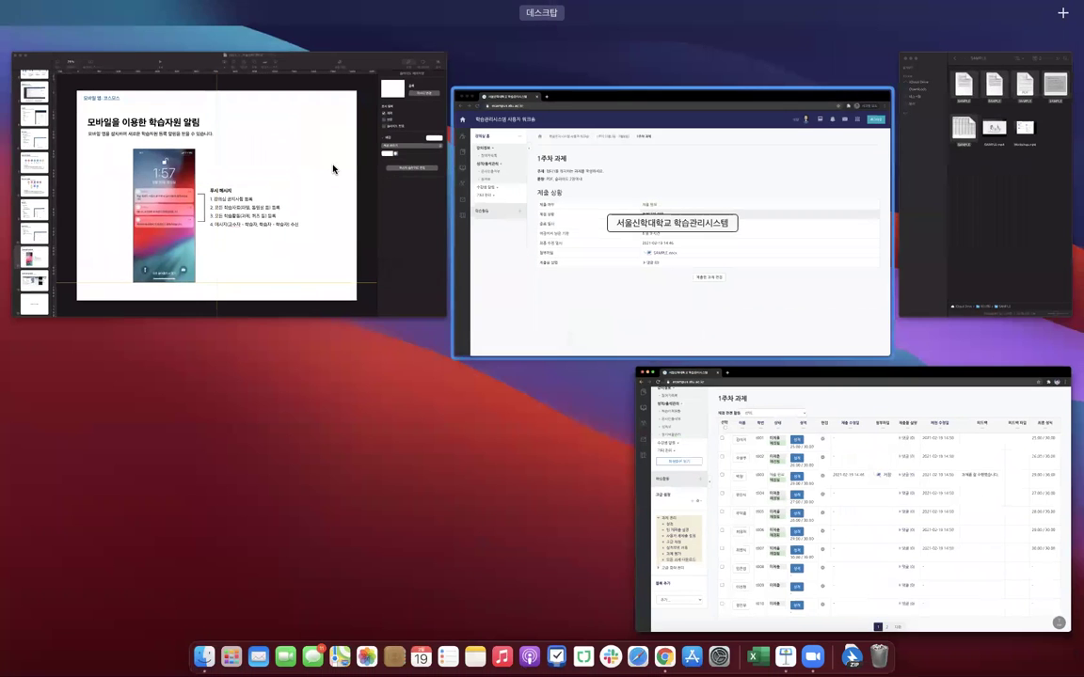
{"action": "left_click", "coordinate": [310, 131]}
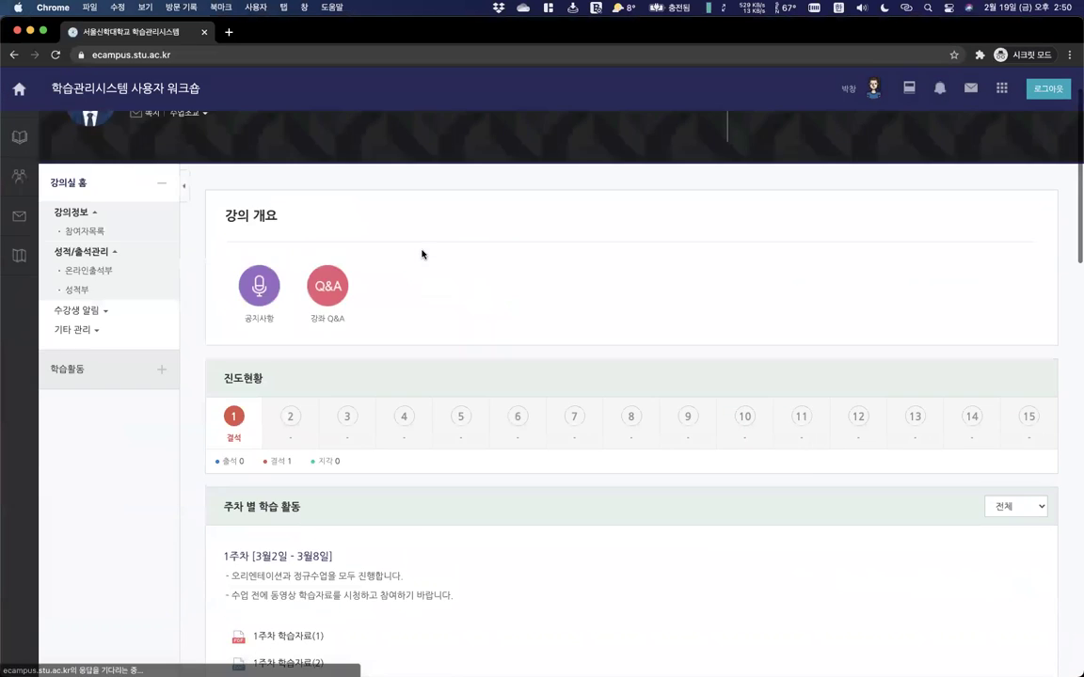
{"action": "scroll", "coordinate": [422, 254], "scroll_direction": "down", "scroll_amount": 5}
{"action": "scroll", "coordinate": [422, 254], "scroll_direction": "down", "scroll_amount": 3}
{"action": "left_click", "coordinate": [259, 284]}
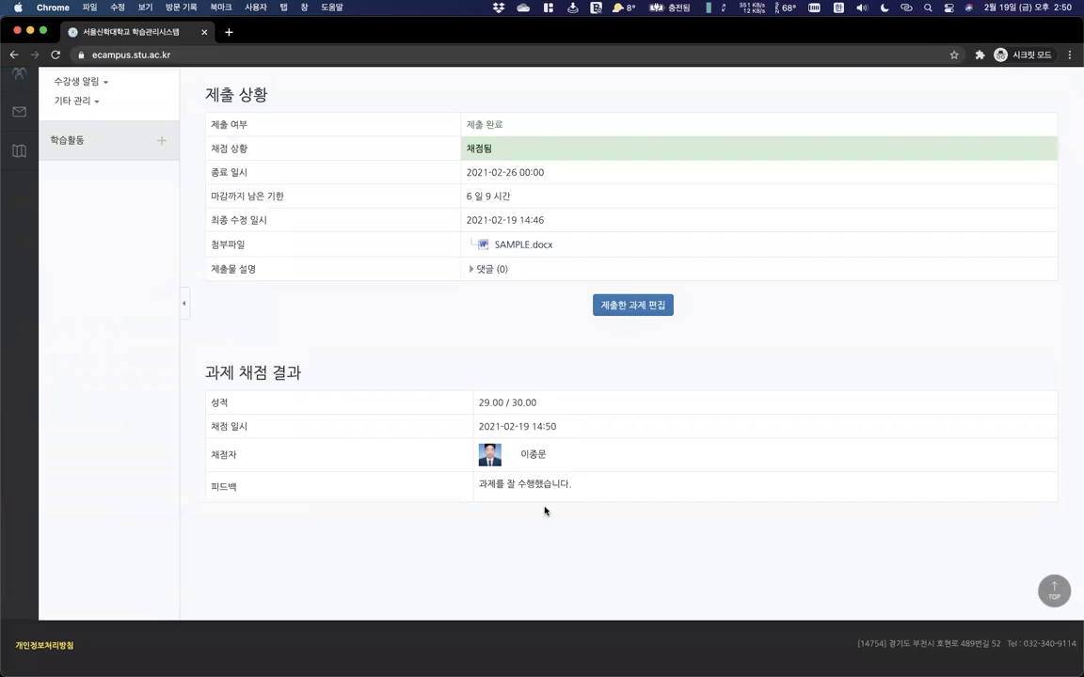
Switch to the instructor's browser window and go from the grading list to the 1주차 과제 overview page.
{"action": "key", "text": "ctrl+Up"}
{"action": "left_click", "coordinate": [562, 353]}
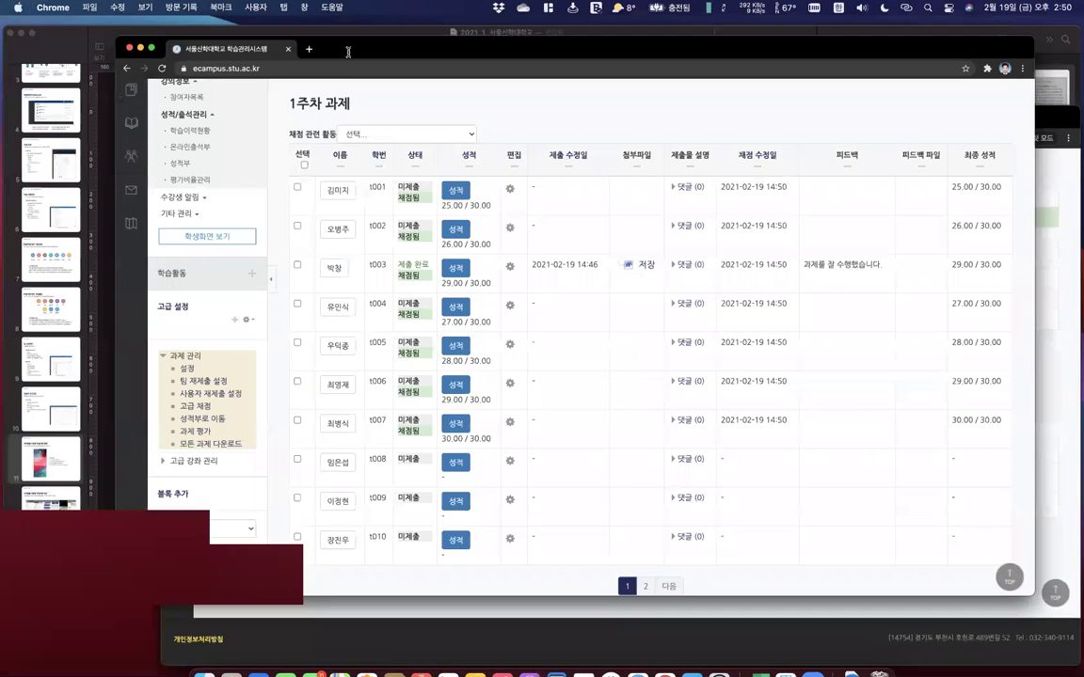
{"action": "key", "text": "ctrl+Up"}
{"action": "left_click", "coordinate": [658, 222]}
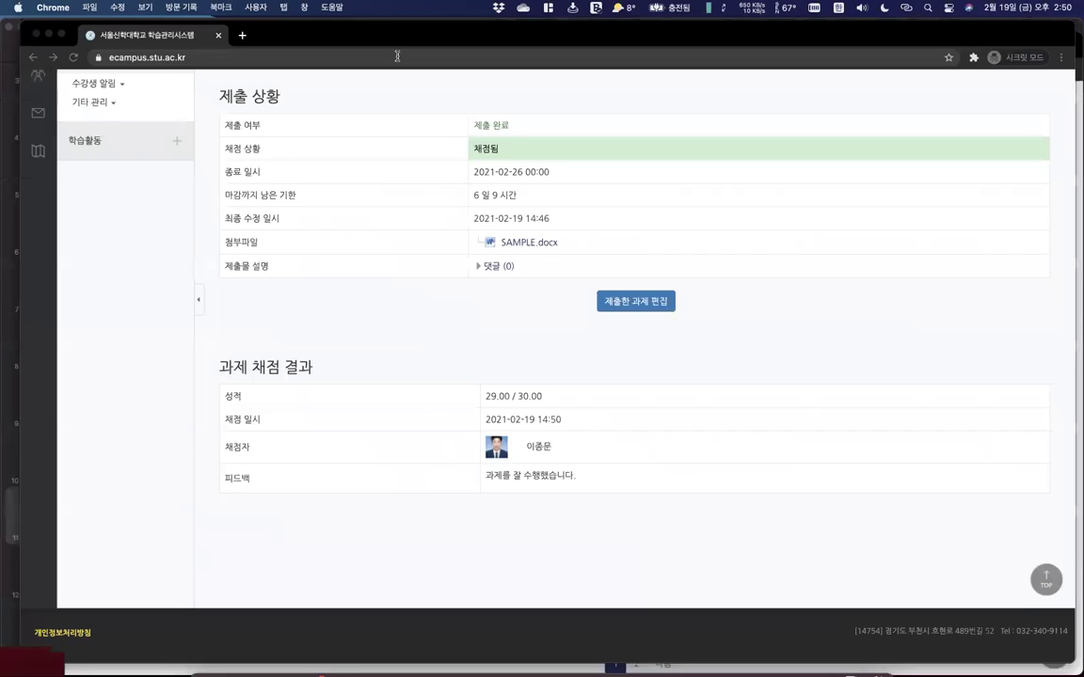
{"action": "left_click", "coordinate": [397, 56]}
{"action": "type", "text": "https://ecampus.stu.ac.kr/mod/assign/view.php?id=11615&action=grading"}
{"action": "key", "text": "Return"}
{"action": "scroll", "coordinate": [480, 251], "scroll_direction": "left", "scroll_amount": 5}
{"action": "key", "text": "ctrl+Up"}
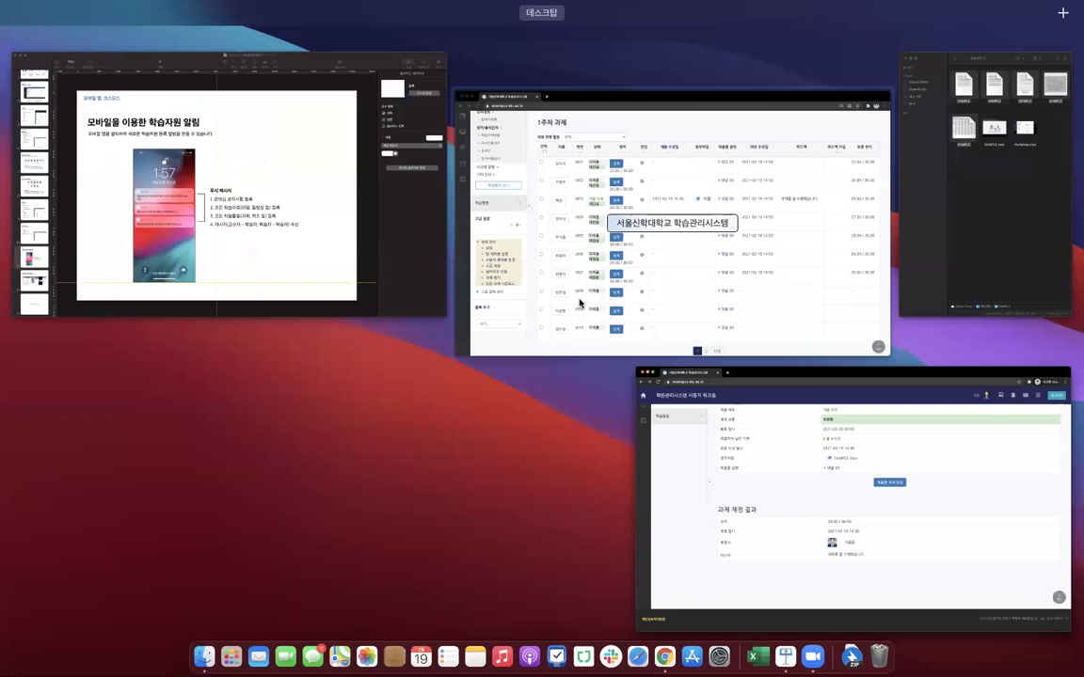
{"action": "left_click", "coordinate": [555, 353]}
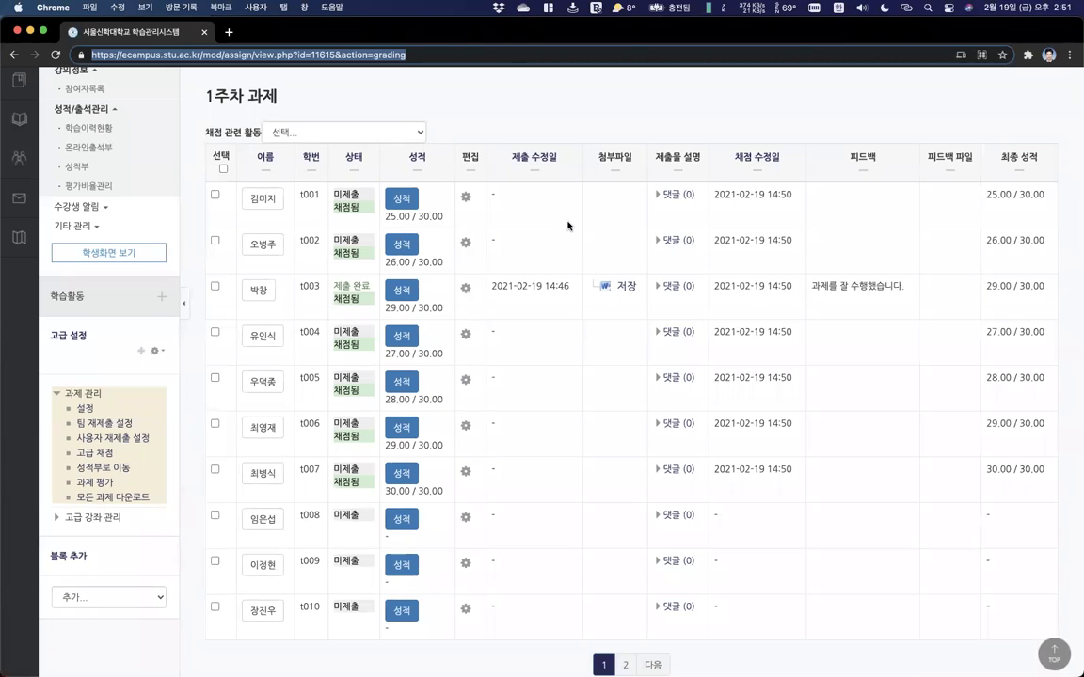
{"action": "scroll", "coordinate": [655, 232], "scroll_direction": "up", "scroll_amount": 3}
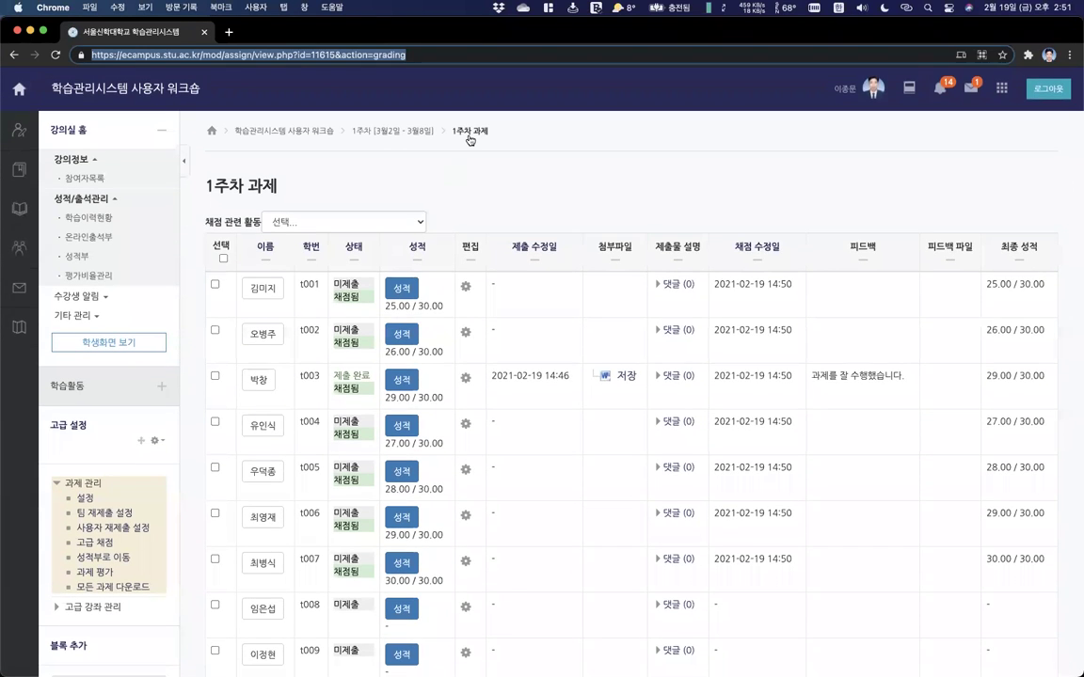
{"action": "left_click", "coordinate": [469, 132]}
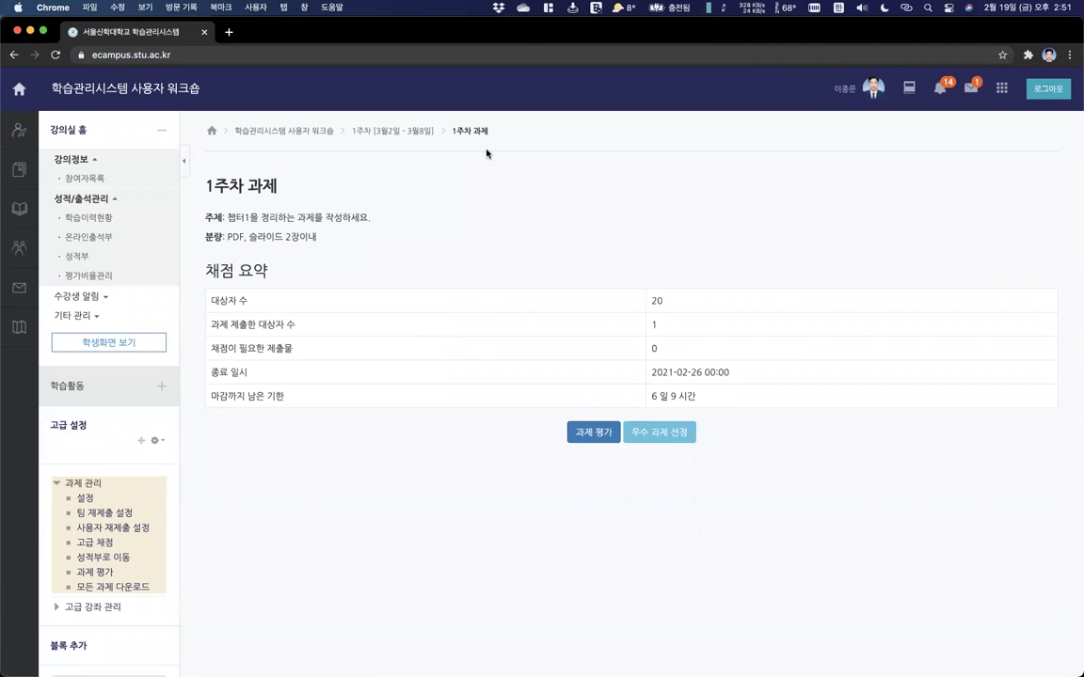
Designate the submitted SAMPLE.docx as an outstanding assignment through 우수 과제 선정.
{"action": "left_click", "coordinate": [668, 436]}
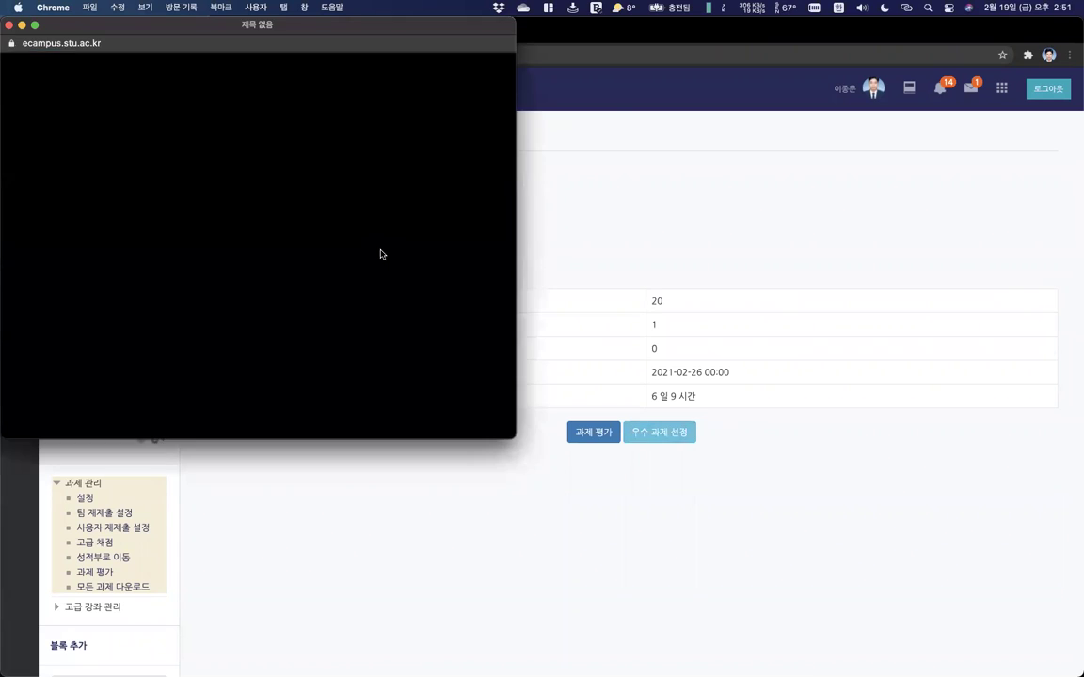
{"action": "left_click", "coordinate": [43, 152]}
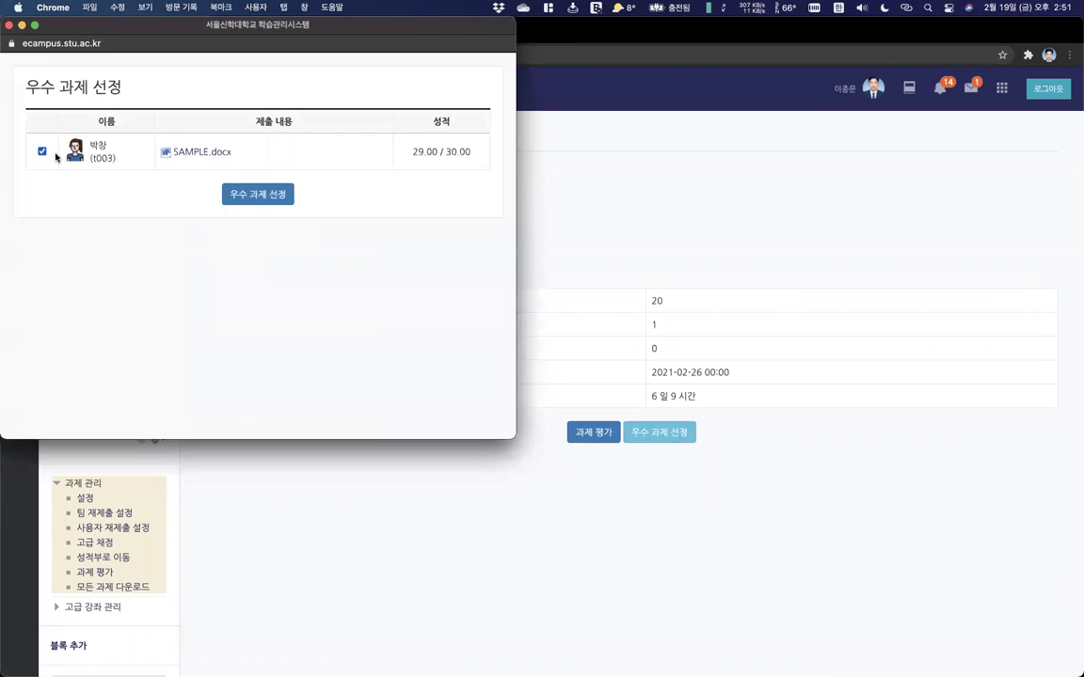
{"action": "left_click", "coordinate": [235, 195]}
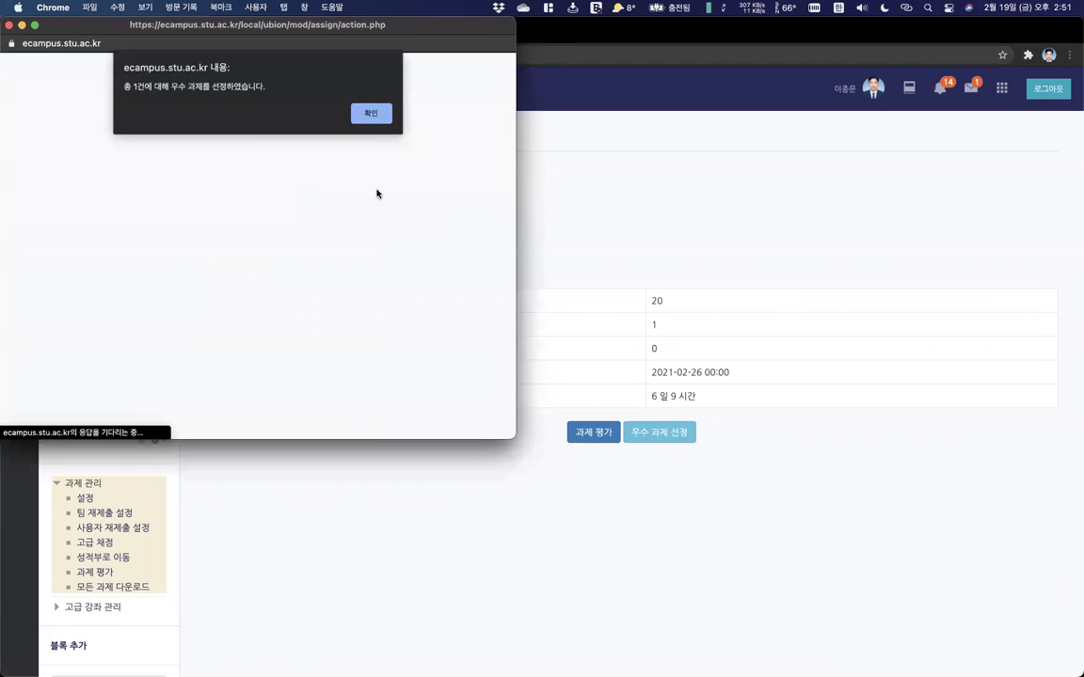
{"action": "left_click", "coordinate": [369, 113]}
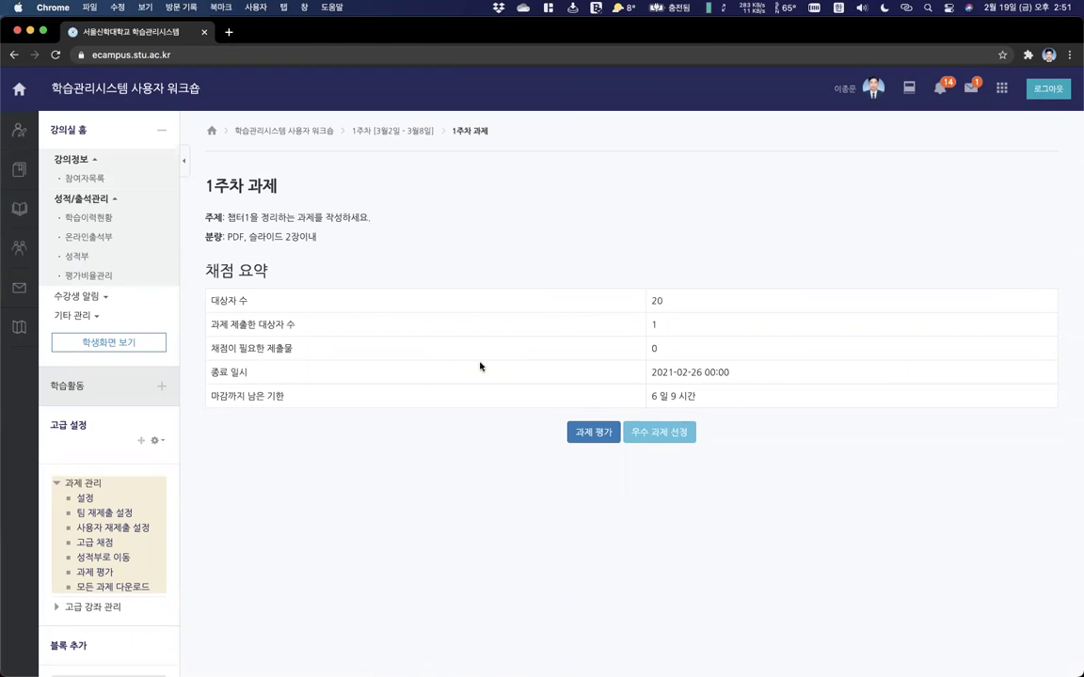
Return to the 1주차 section of the course page and review its learning materials and activities.
{"action": "left_click", "coordinate": [396, 133]}
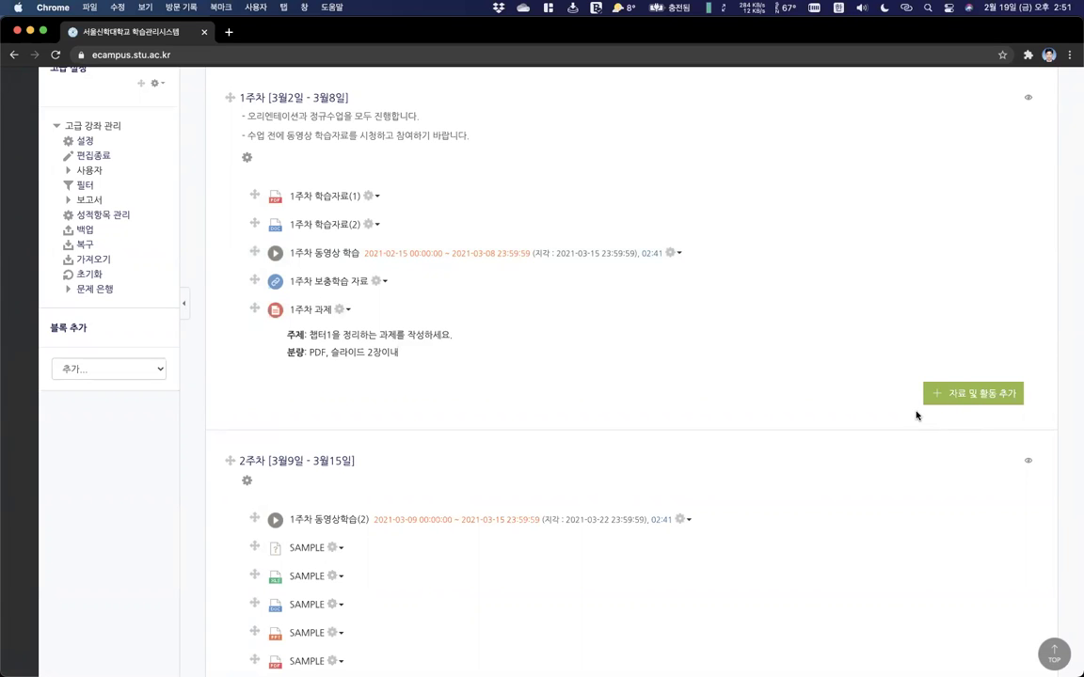
{"action": "scroll", "coordinate": [863, 365], "scroll_direction": "down", "scroll_amount": 1}
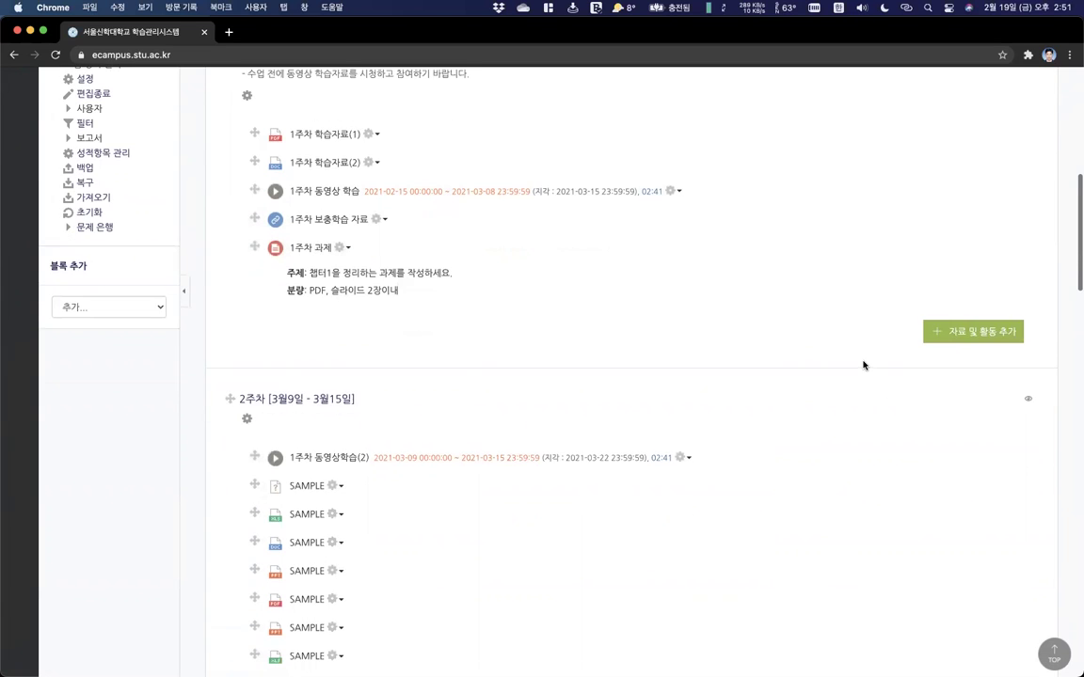
{"action": "scroll", "coordinate": [864, 365], "scroll_direction": "up", "scroll_amount": 1}
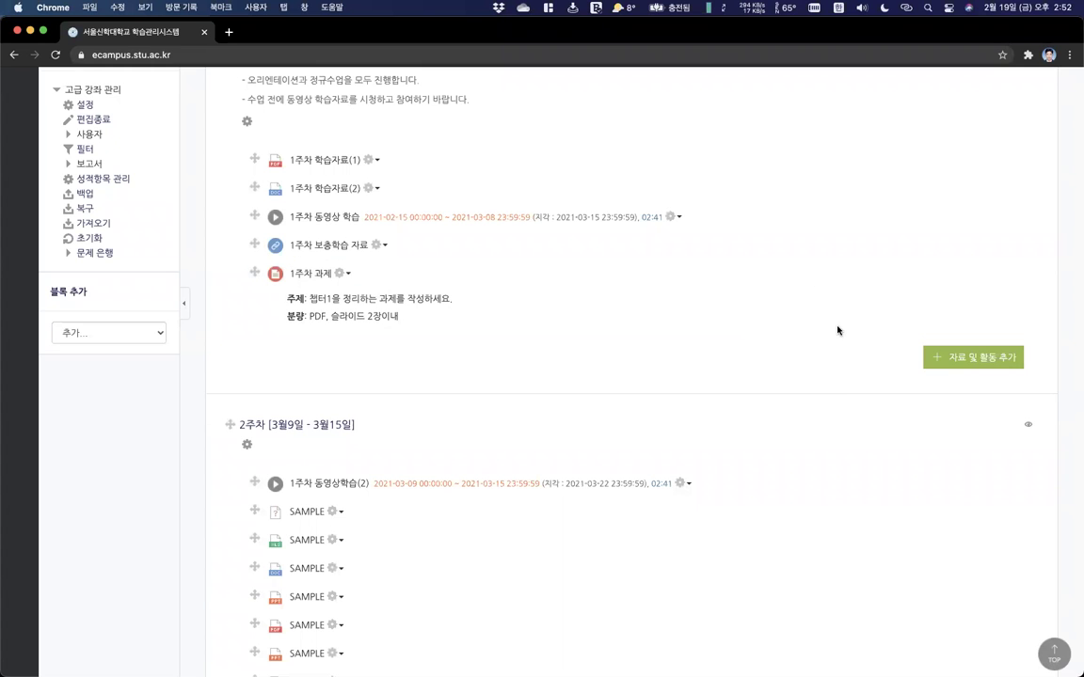
{"action": "scroll", "coordinate": [692, 315], "scroll_direction": "up", "scroll_amount": 3}
{"action": "scroll", "coordinate": [692, 314], "scroll_direction": "down", "scroll_amount": 3}
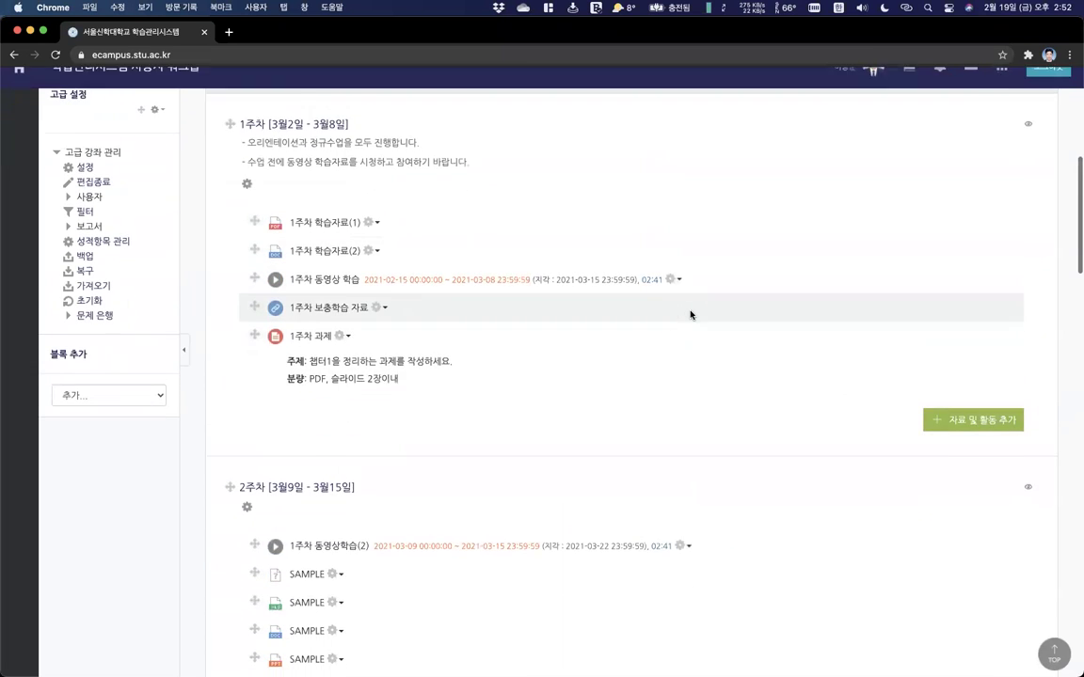
{"action": "scroll", "coordinate": [621, 357], "scroll_direction": "down", "scroll_amount": 1}
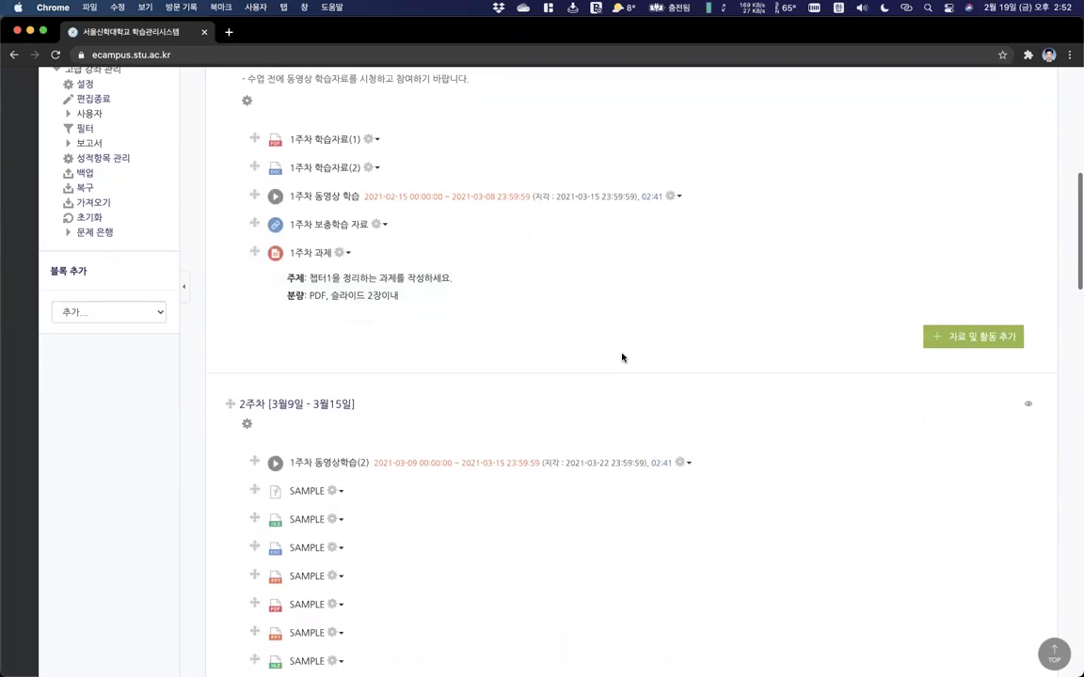
{"action": "scroll", "coordinate": [621, 357], "scroll_direction": "up", "scroll_amount": 1}
{"action": "scroll", "coordinate": [621, 357], "scroll_direction": "down", "scroll_amount": 1}
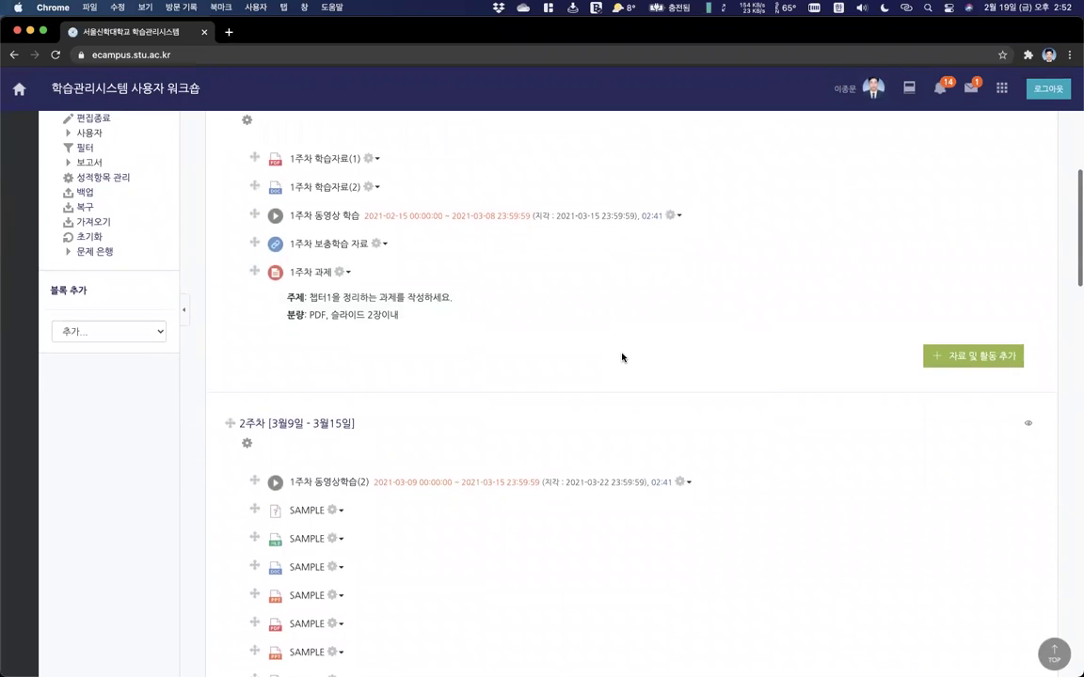
{"action": "scroll", "coordinate": [621, 357], "scroll_direction": "up", "scroll_amount": 1}
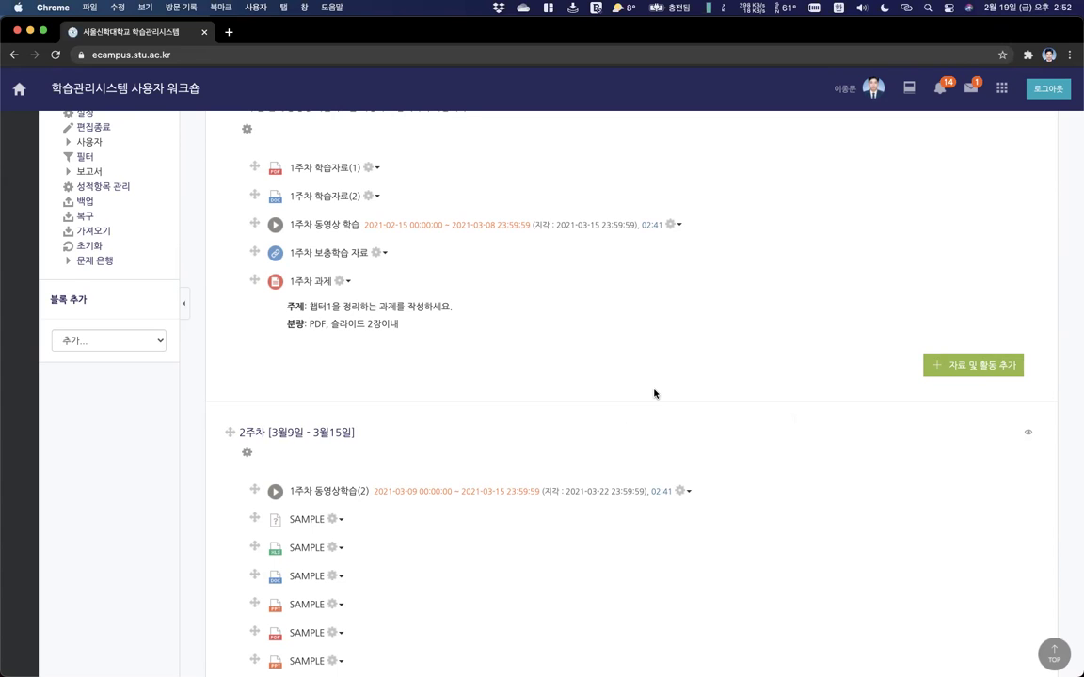
Go to the course's 팀 설정 page and open the 팀 자동 생성 form.
{"action": "scroll", "coordinate": [655, 394], "scroll_direction": "up", "scroll_amount": 6}
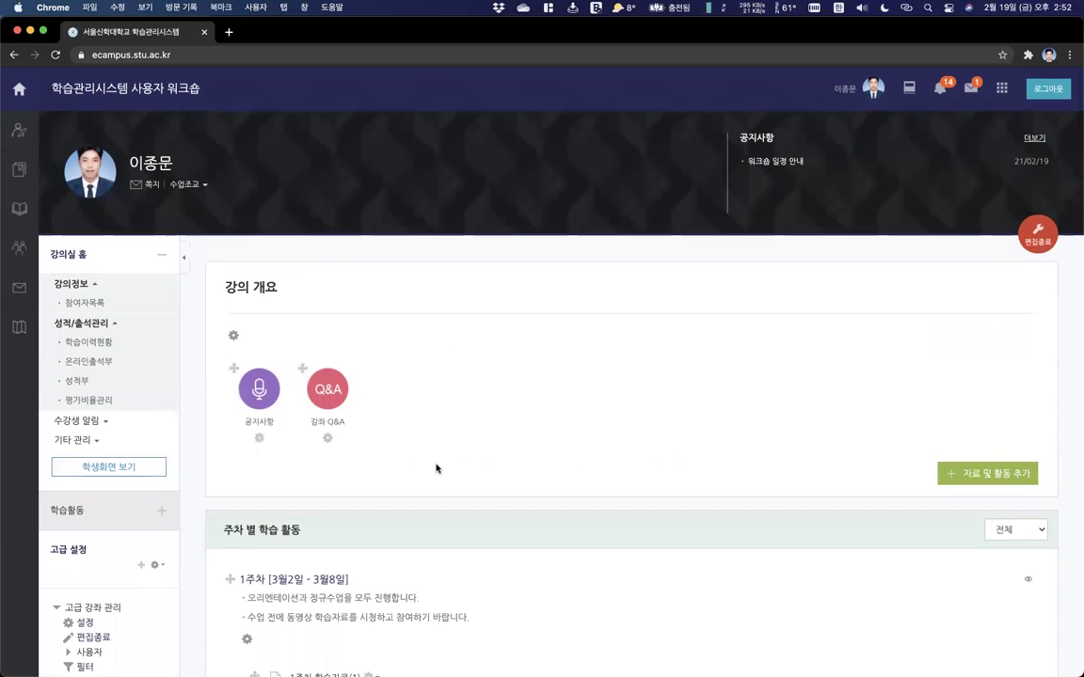
{"action": "scroll", "coordinate": [436, 468], "scroll_direction": "down", "scroll_amount": 1}
{"action": "scroll", "coordinate": [437, 469], "scroll_direction": "down", "scroll_amount": 1}
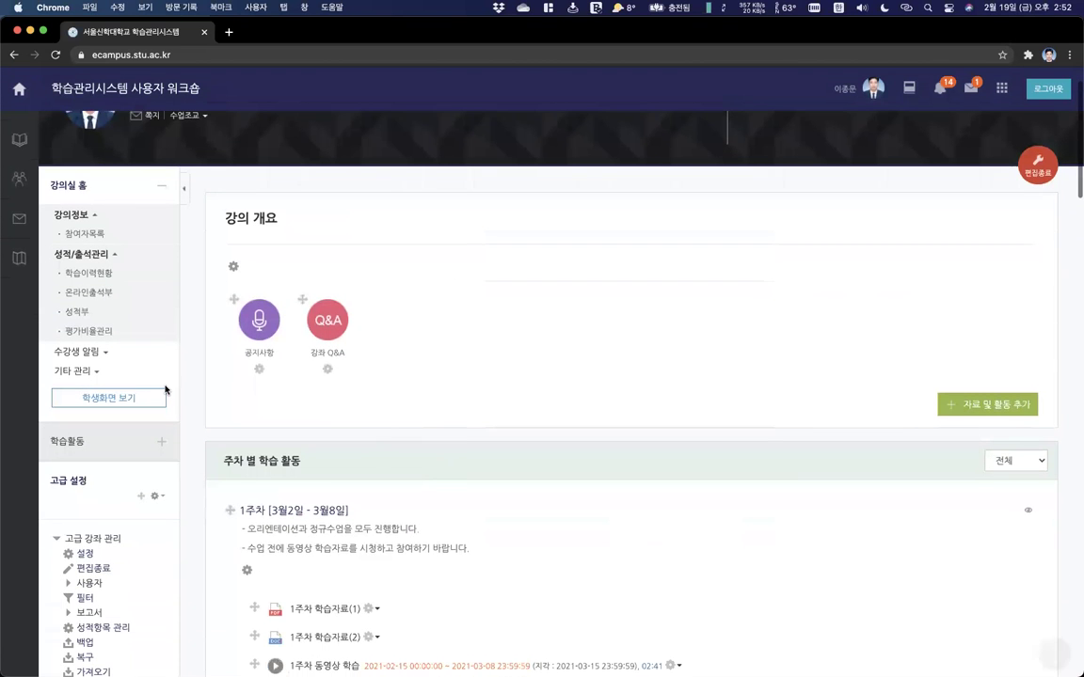
{"action": "left_click", "coordinate": [80, 373]}
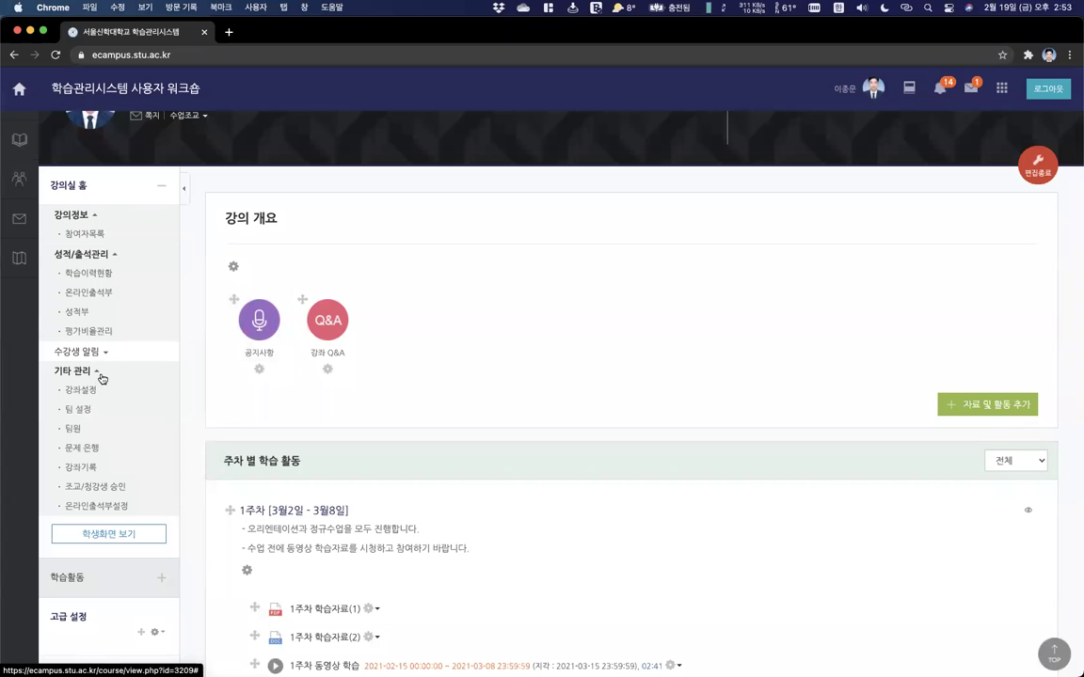
{"action": "left_click", "coordinate": [89, 411]}
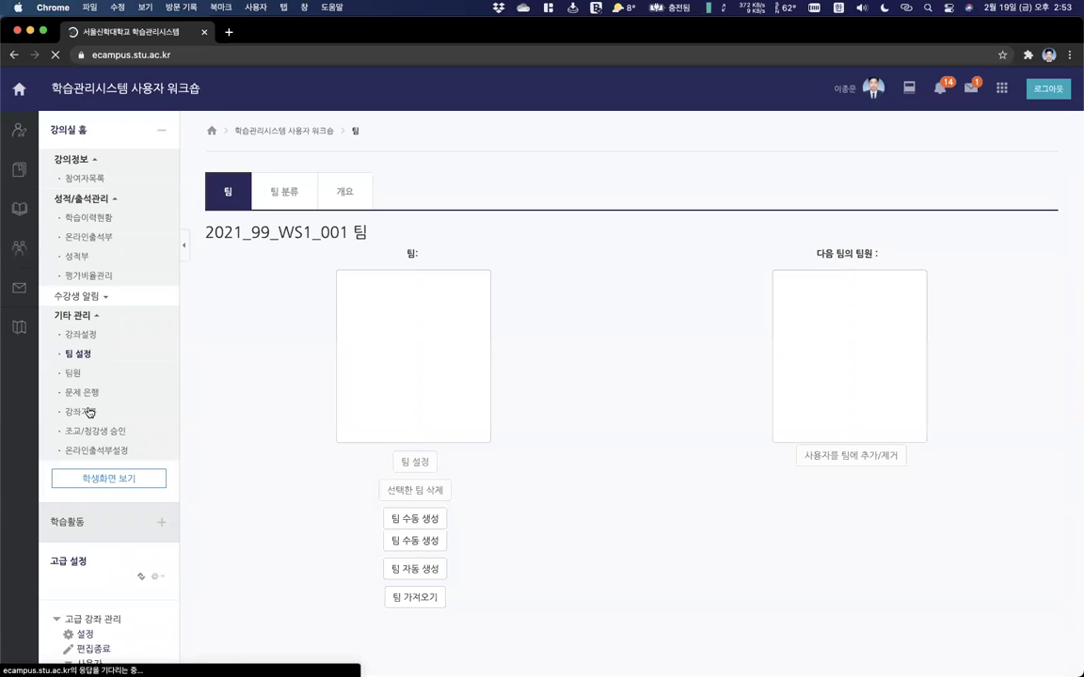
{"action": "scroll", "coordinate": [456, 457], "scroll_direction": "down", "scroll_amount": 1}
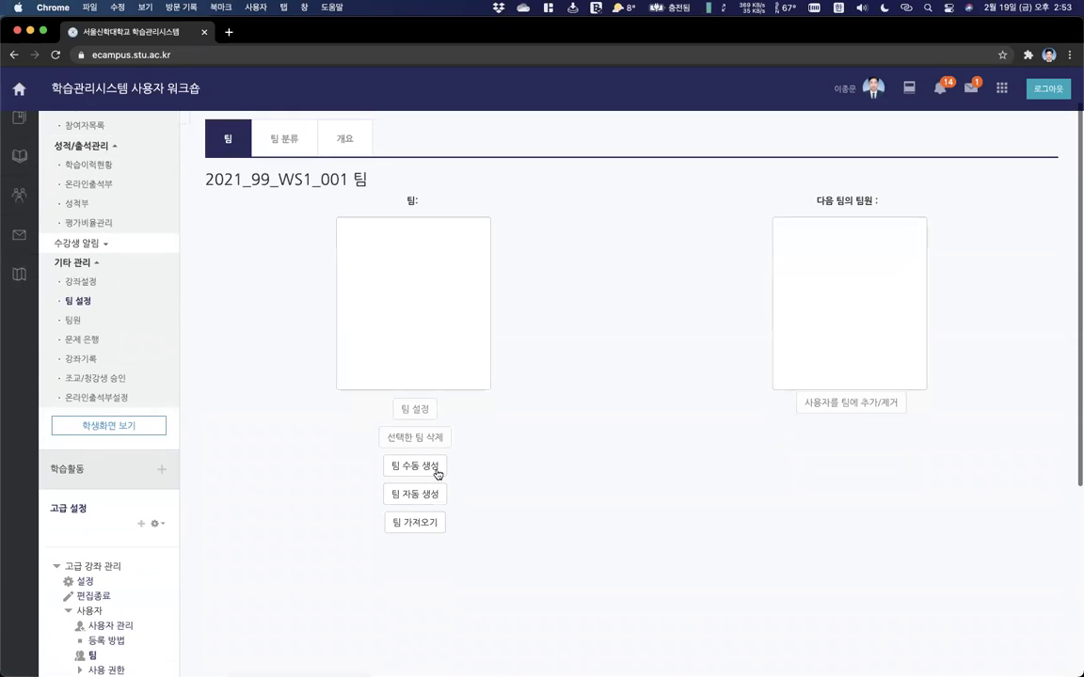
{"action": "left_click", "coordinate": [419, 496]}
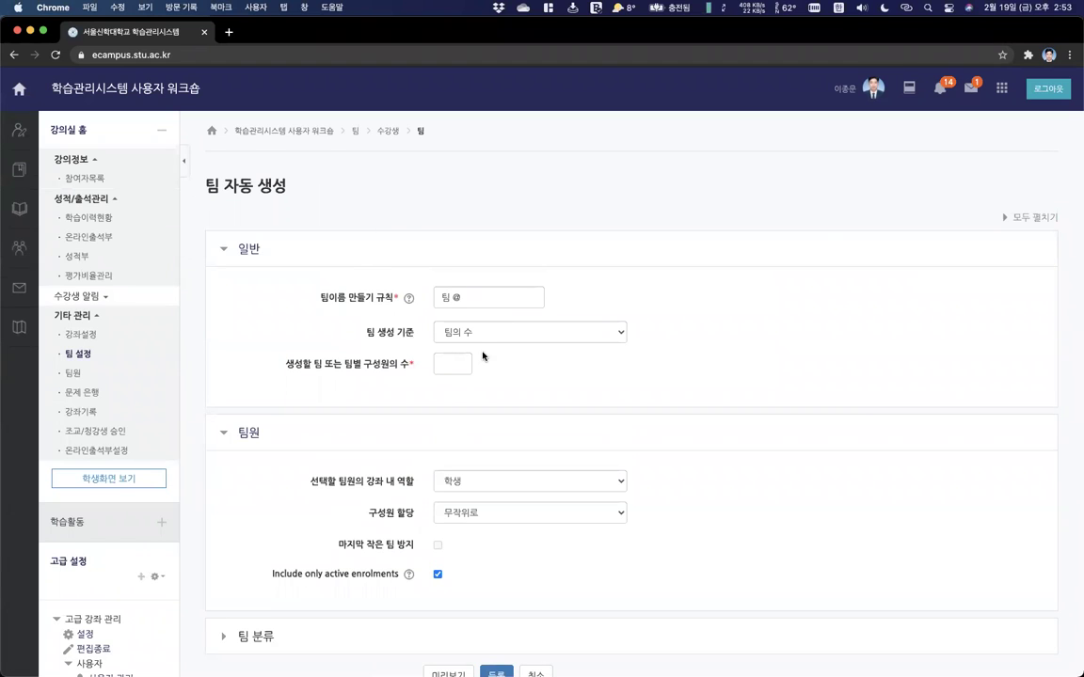
Set the team naming rule to 중간고사대체과제 @ and read the help on the @ and # placeholders.
{"action": "left_click", "coordinate": [453, 298]}
{"action": "key", "text": "BackSpace"}
{"action": "type", "text": "ㅈ"}
{"action": "type", "text": "간고사"}
{"action": "type", "text": "대체과제"}
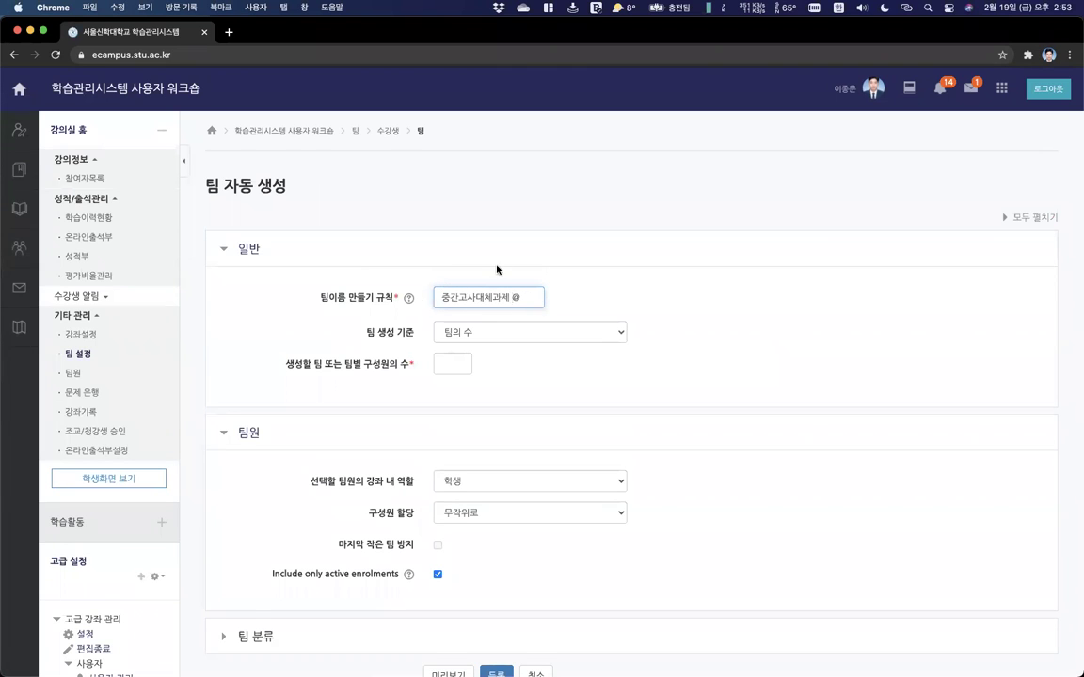
{"action": "left_click", "coordinate": [408, 298]}
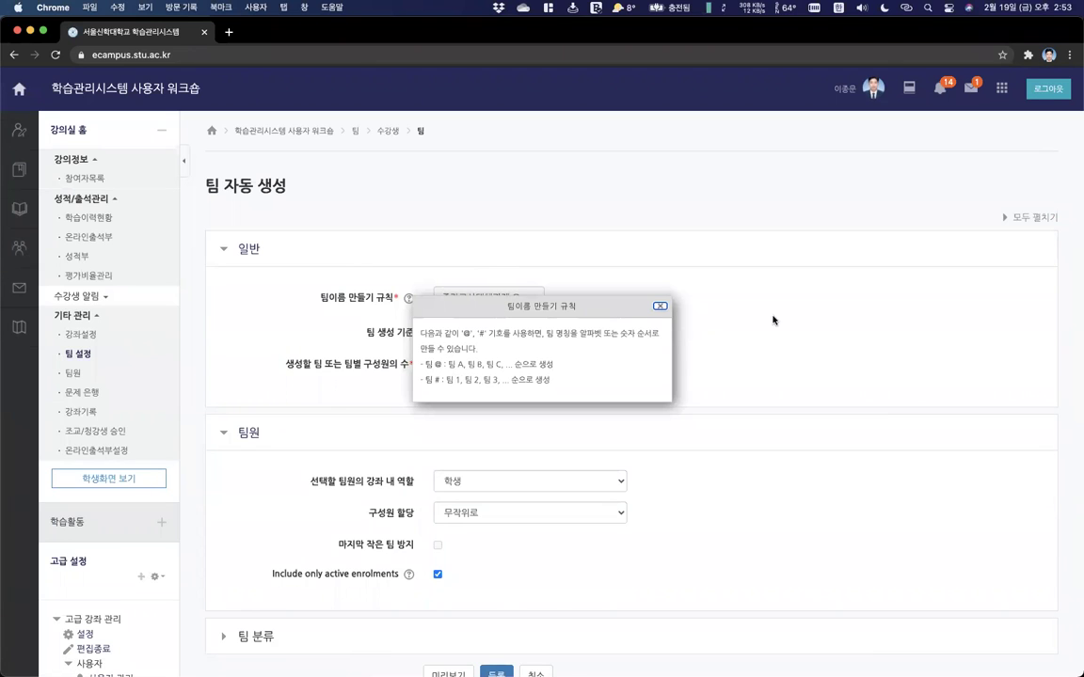
{"action": "left_click", "coordinate": [698, 289]}
Change the team naming rule to 중간고사대체과제 #팀 and copy the text 중간고사대체과제 from it.
{"action": "left_click", "coordinate": [521, 297]}
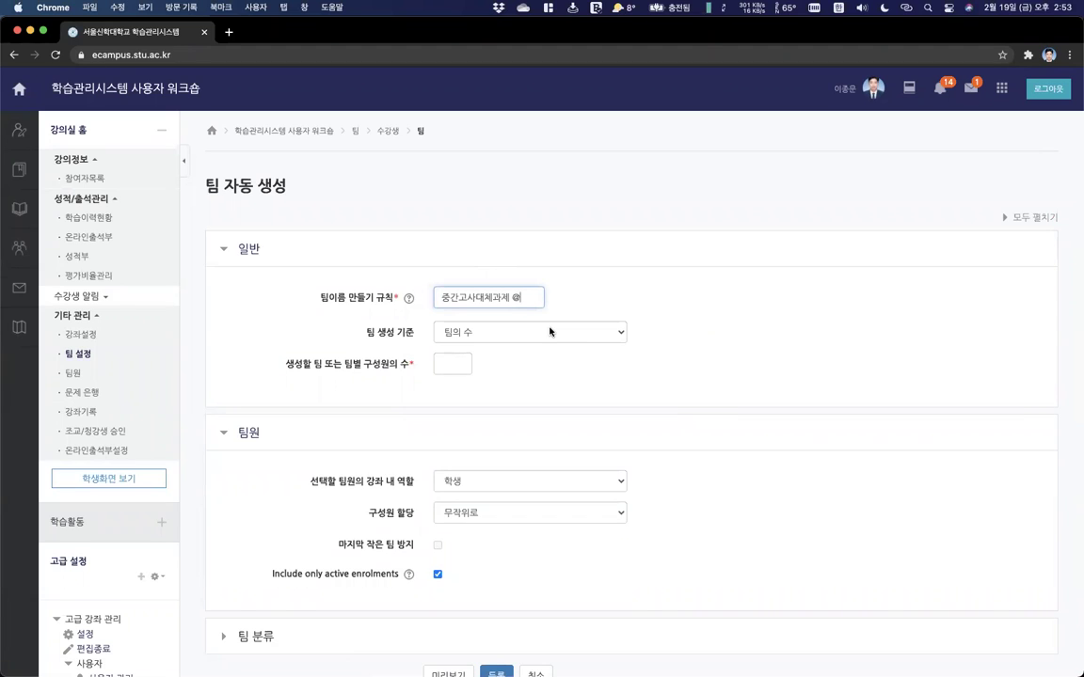
{"action": "key", "text": "BackSpace"}
{"action": "type", "text": "#팀"}
{"action": "double_click", "coordinate": [502, 297]}
{"action": "key", "text": "super+c"}
{"action": "left_click", "coordinate": [655, 302]}
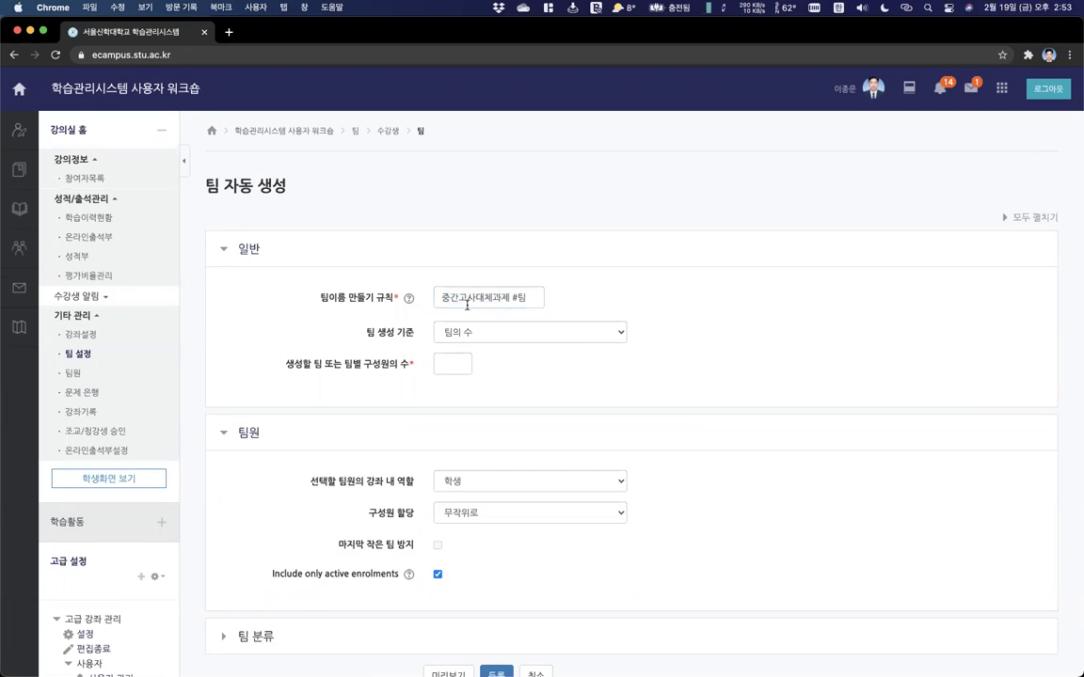
Set the number of teams to create to 4, keeping 팀의 수 as the creation basis.
{"action": "left_click", "coordinate": [455, 363]}
{"action": "type", "text": "4"}
{"action": "left_click", "coordinate": [467, 345]}
Assign the teams to a new team category named 중간고사대체과제 and register the automatic team creation.
{"action": "scroll", "coordinate": [470, 371], "scroll_direction": "down", "scroll_amount": 3}
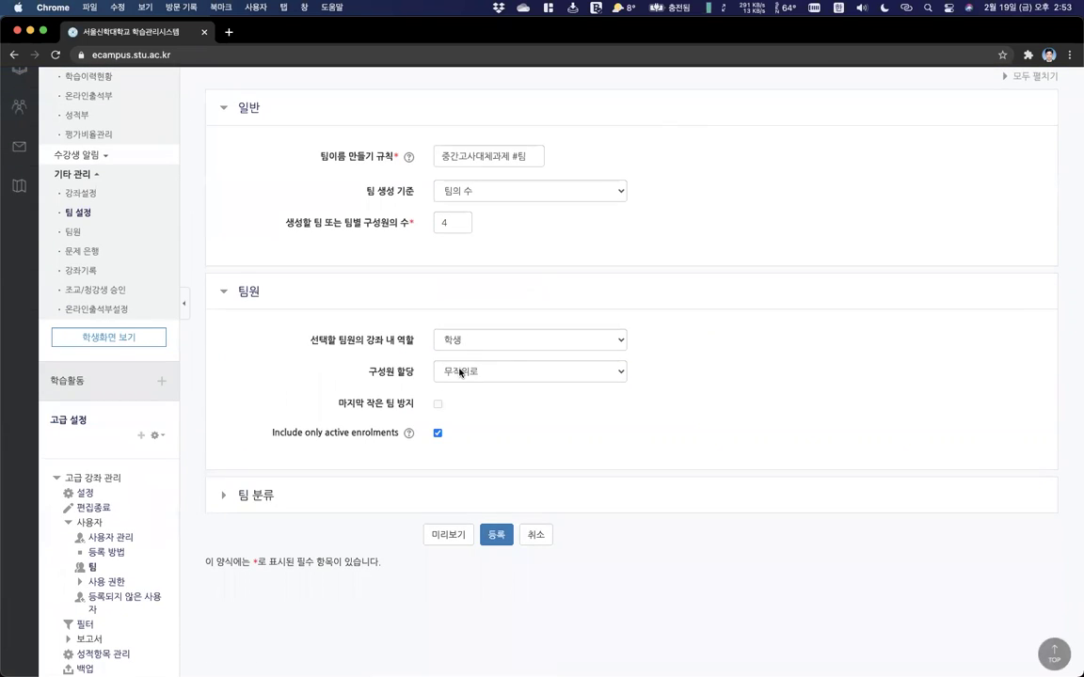
{"action": "left_click", "coordinate": [291, 512]}
{"action": "scroll", "coordinate": [466, 516], "scroll_direction": "down", "scroll_amount": 2}
{"action": "left_click", "coordinate": [466, 481]}
{"action": "left_click", "coordinate": [464, 517]}
{"action": "left_click", "coordinate": [461, 514]}
{"action": "key", "text": "super+v"}
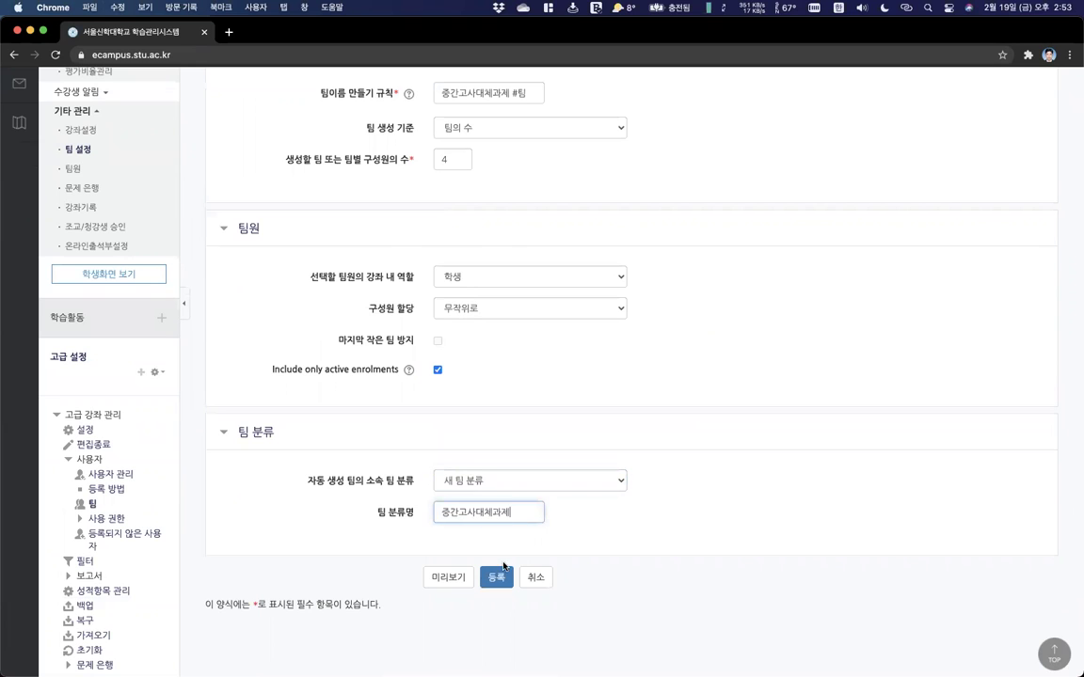
{"action": "left_click", "coordinate": [497, 580]}
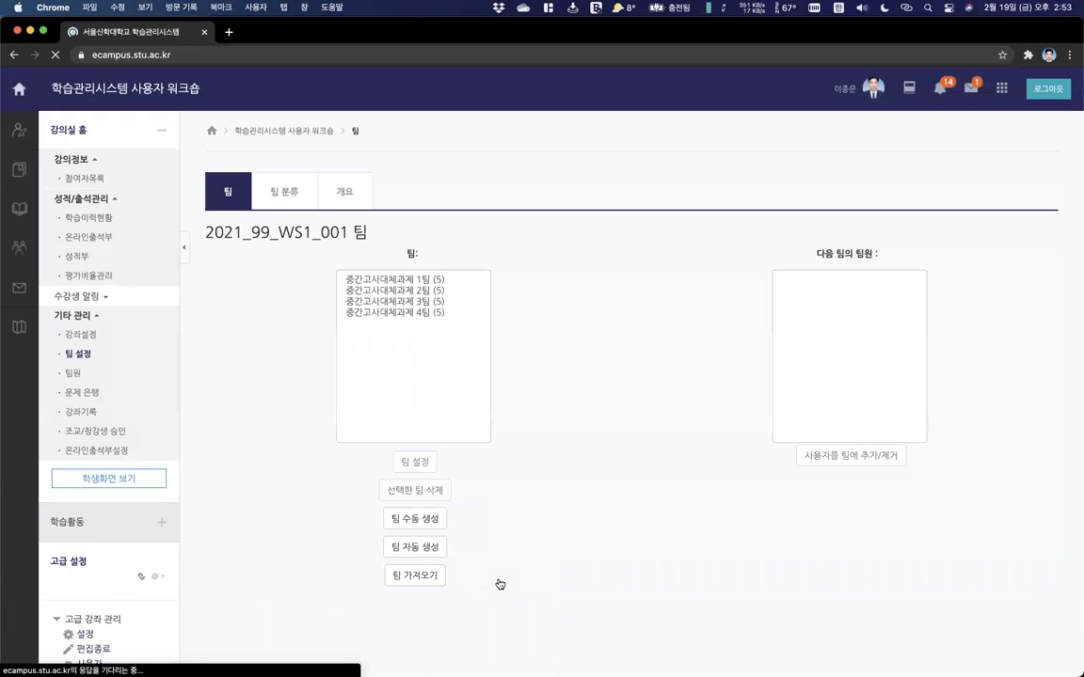
Go through the four 중간고사대체과제 teams in the team list and examine each one's members.
{"action": "left_click", "coordinate": [447, 288]}
{"action": "key", "text": "Up"}
{"action": "key", "text": "Down"}
{"action": "key", "text": "Down"}
{"action": "key", "text": "Down"}
{"action": "key", "text": "Up"}
{"action": "key", "text": "Up"}
{"action": "key", "text": "Up"}
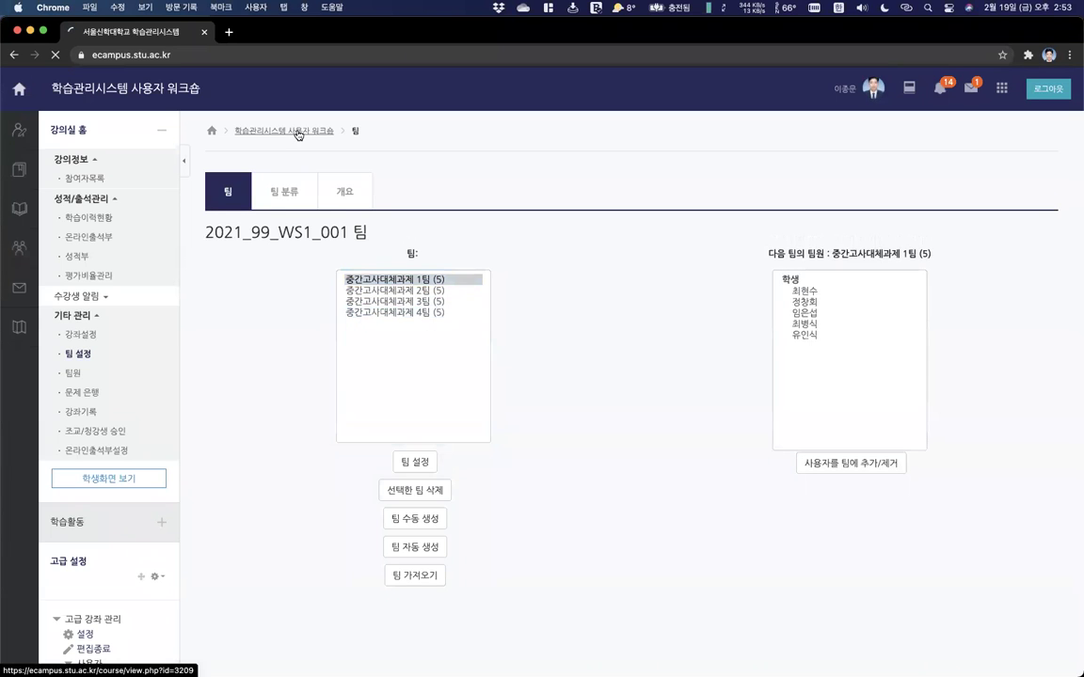
Return to the course page and open the 팀원 page to view the members of all teams.
{"action": "left_click", "coordinate": [297, 132]}
{"action": "scroll", "coordinate": [623, 371], "scroll_direction": "down", "scroll_amount": 10}
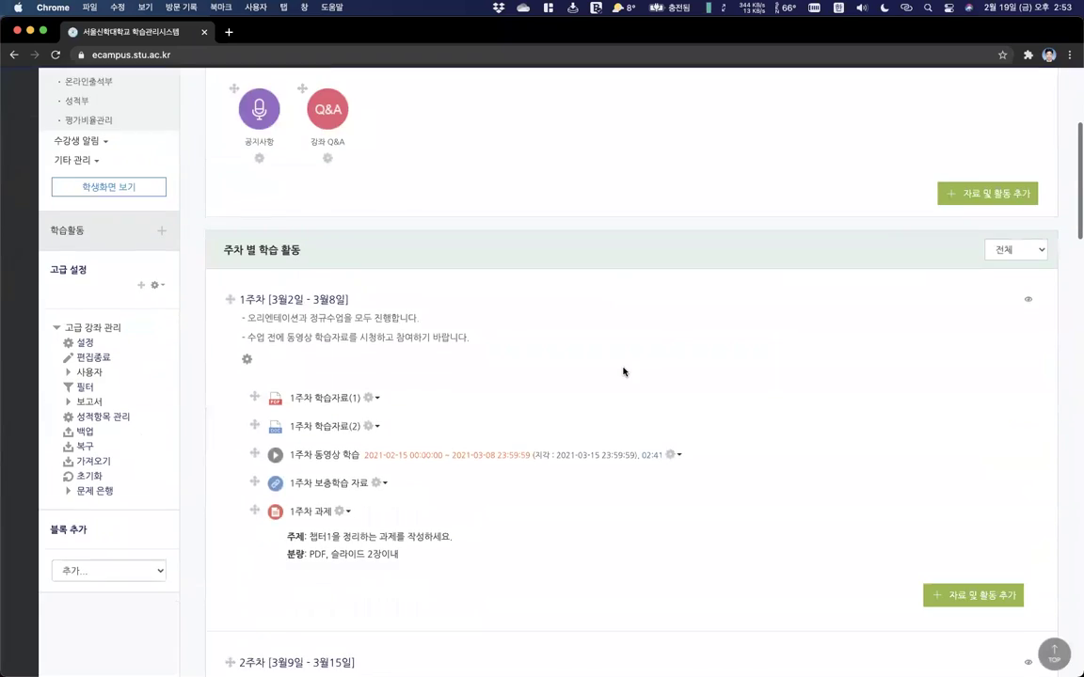
{"action": "scroll", "coordinate": [565, 371], "scroll_direction": "up", "scroll_amount": 10}
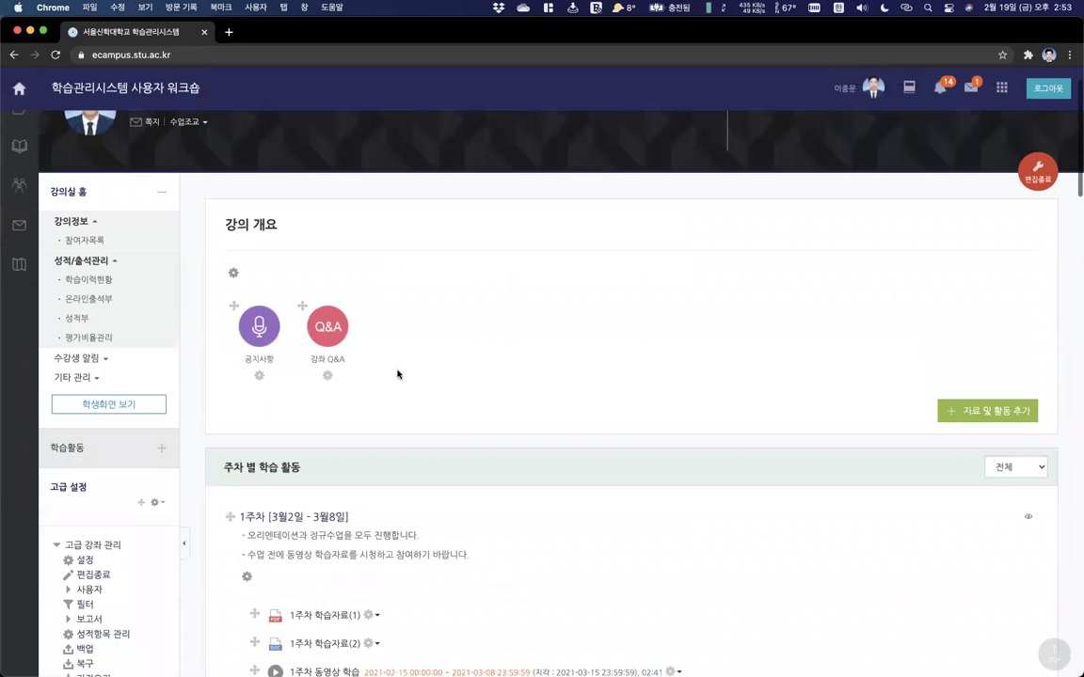
{"action": "left_click", "coordinate": [82, 378]}
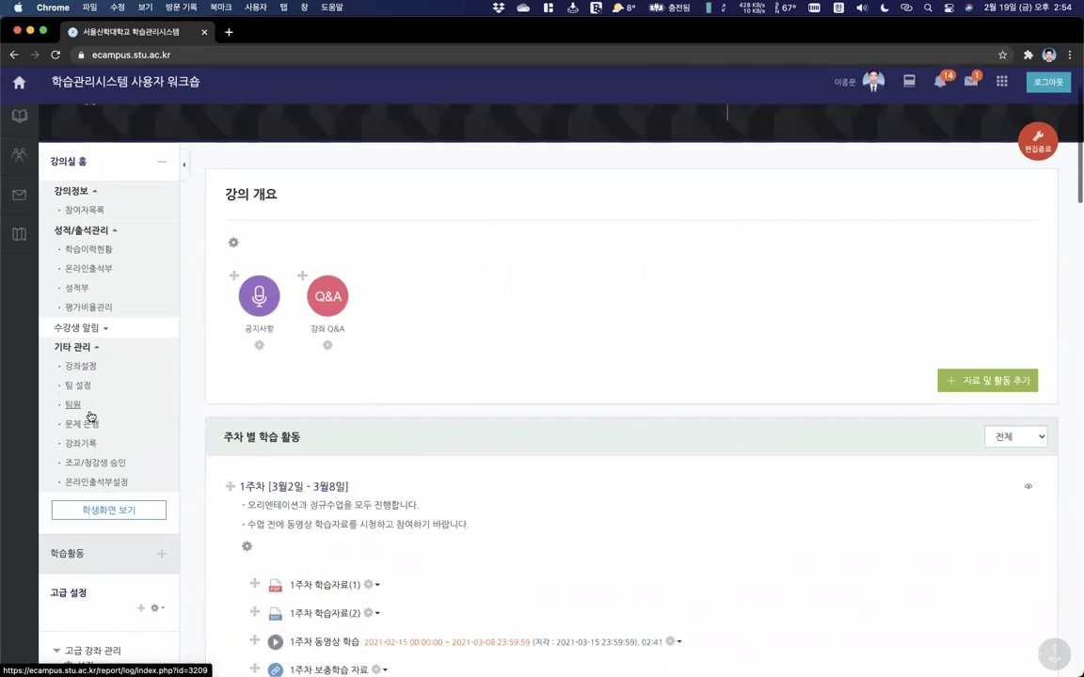
{"action": "left_click", "coordinate": [81, 407]}
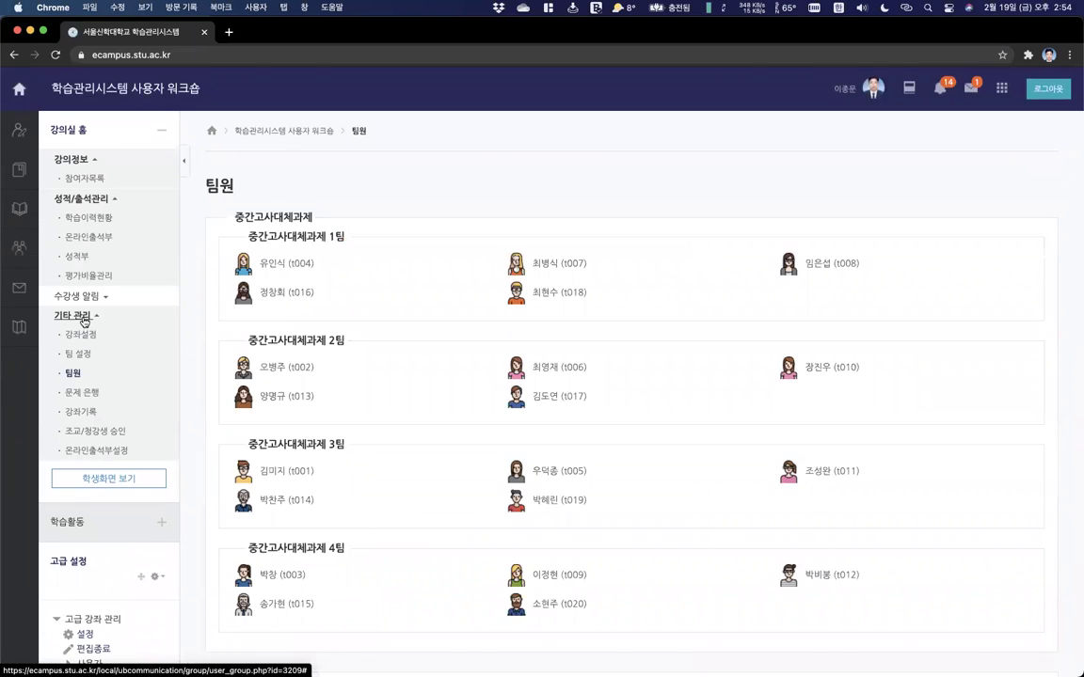
Look through the rest of the member list on the 팀원 page and go back to the course page.
{"action": "scroll", "coordinate": [399, 362], "scroll_direction": "down", "scroll_amount": 3}
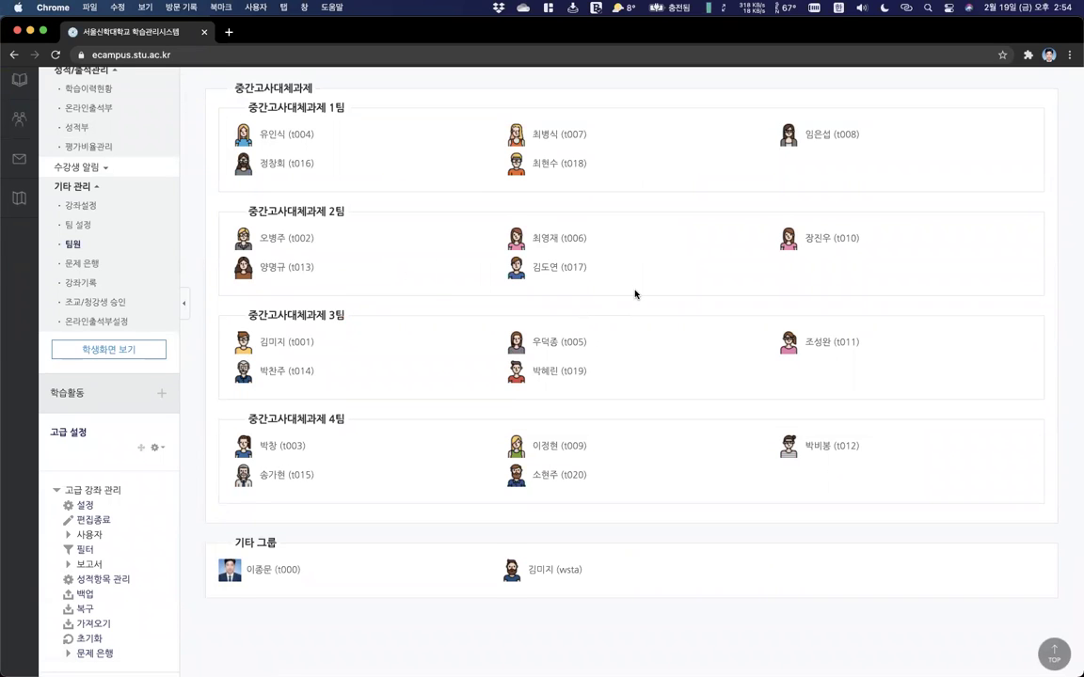
{"action": "scroll", "coordinate": [634, 293], "scroll_direction": "up", "scroll_amount": 2}
{"action": "key", "text": "super+Left"}
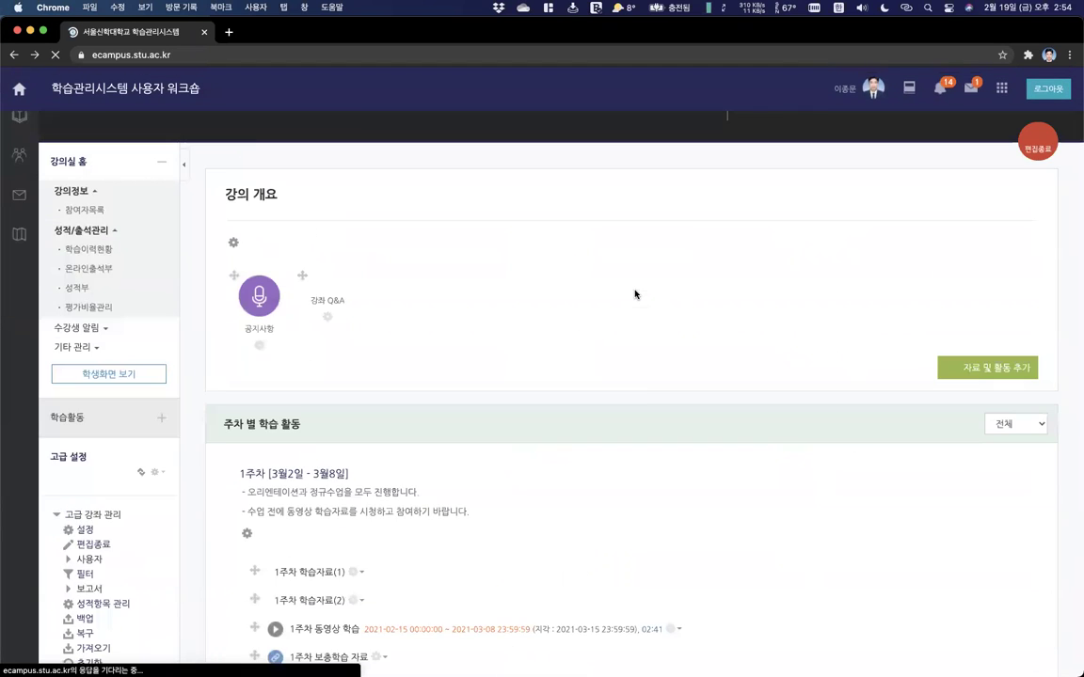
{"action": "scroll", "coordinate": [640, 390], "scroll_direction": "down", "scroll_amount": 8}
{"action": "scroll", "coordinate": [640, 390], "scroll_direction": "down", "scroll_amount": 4}
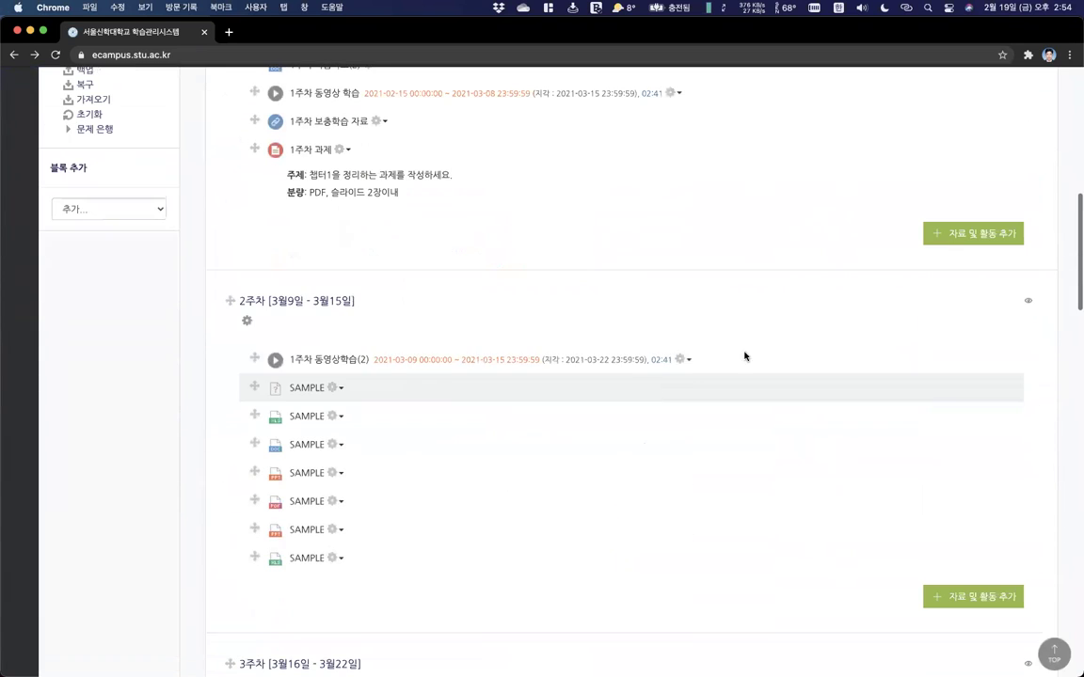
{"action": "left_click", "coordinate": [967, 242]}
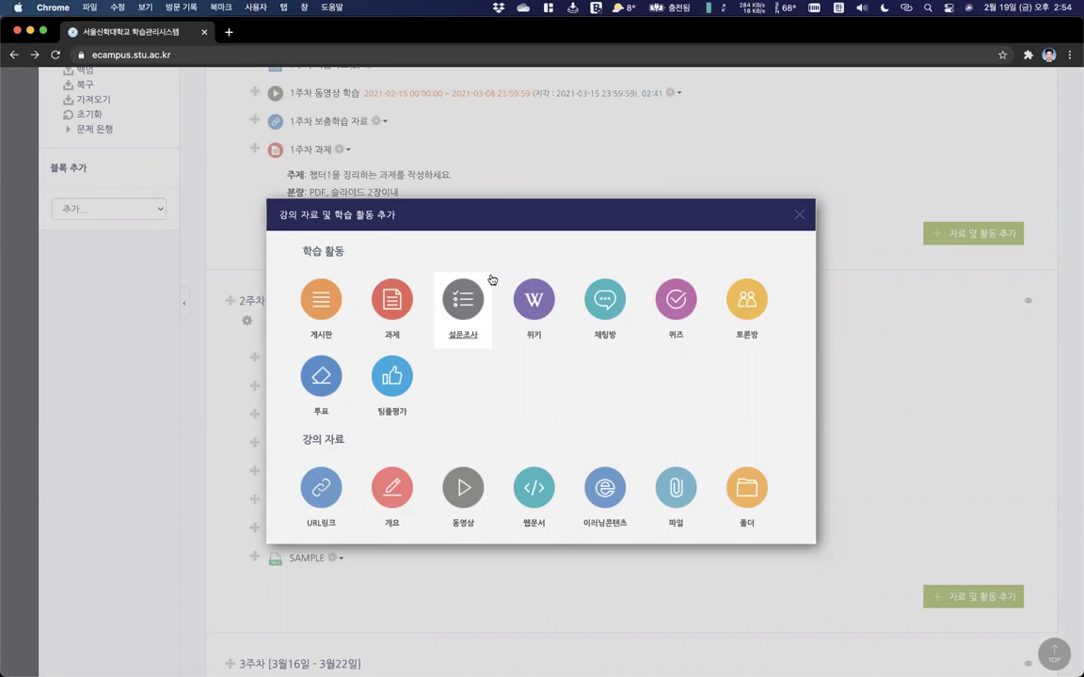
{"action": "left_click", "coordinate": [800, 215]}
{"action": "scroll", "coordinate": [442, 308], "scroll_direction": "up", "scroll_amount": 5}
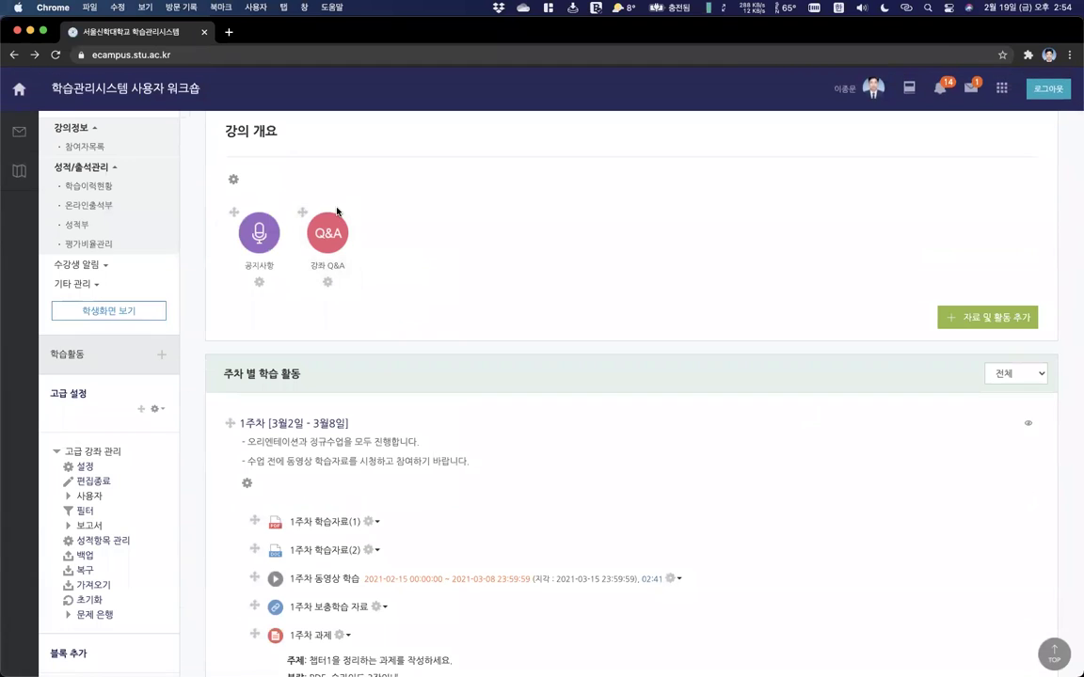
Add a new 게시판 activity to week 1 and title it 중간고사대체과제 팀 게시판.
{"action": "scroll", "coordinate": [340, 295], "scroll_direction": "down", "scroll_amount": 5}
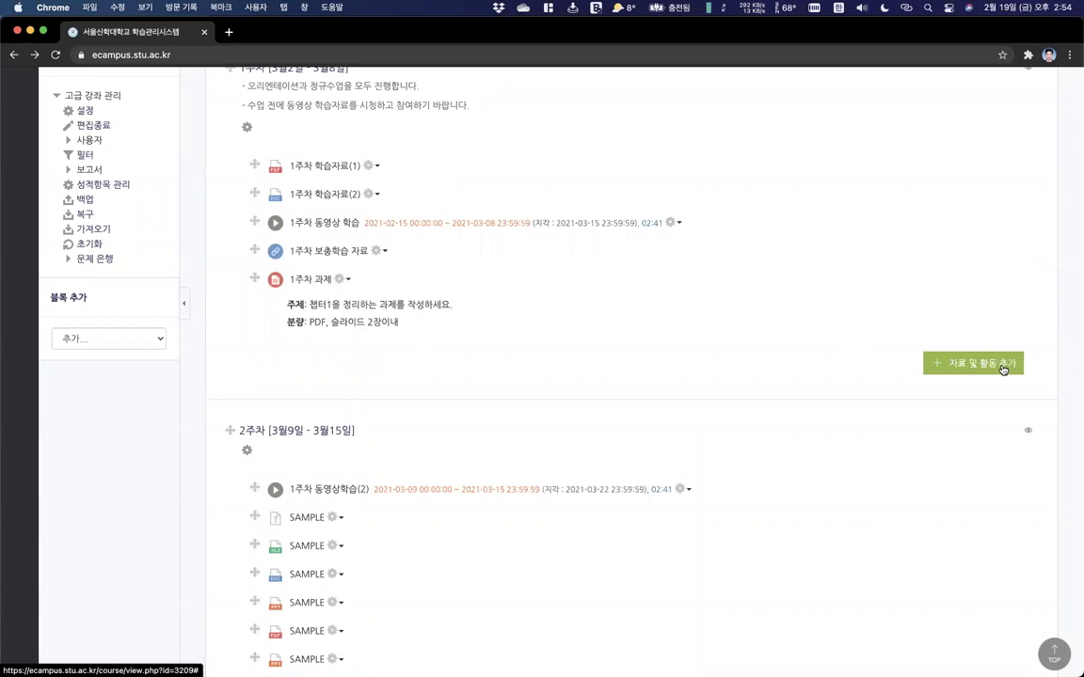
{"action": "scroll", "coordinate": [848, 351], "scroll_direction": "down", "scroll_amount": 1}
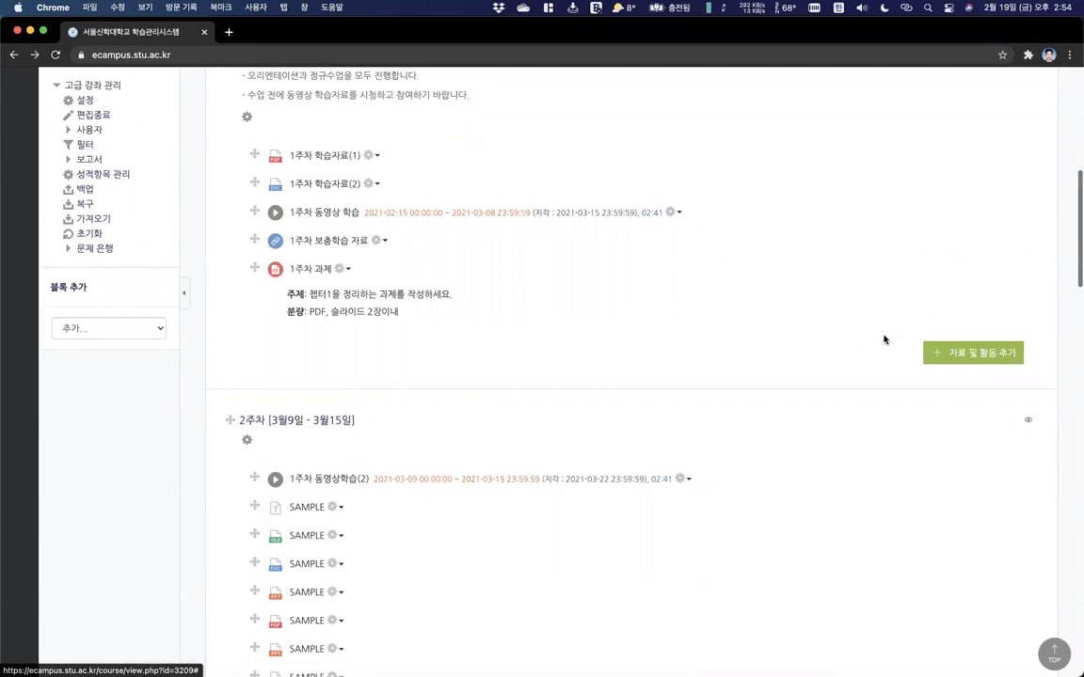
{"action": "left_click", "coordinate": [978, 299]}
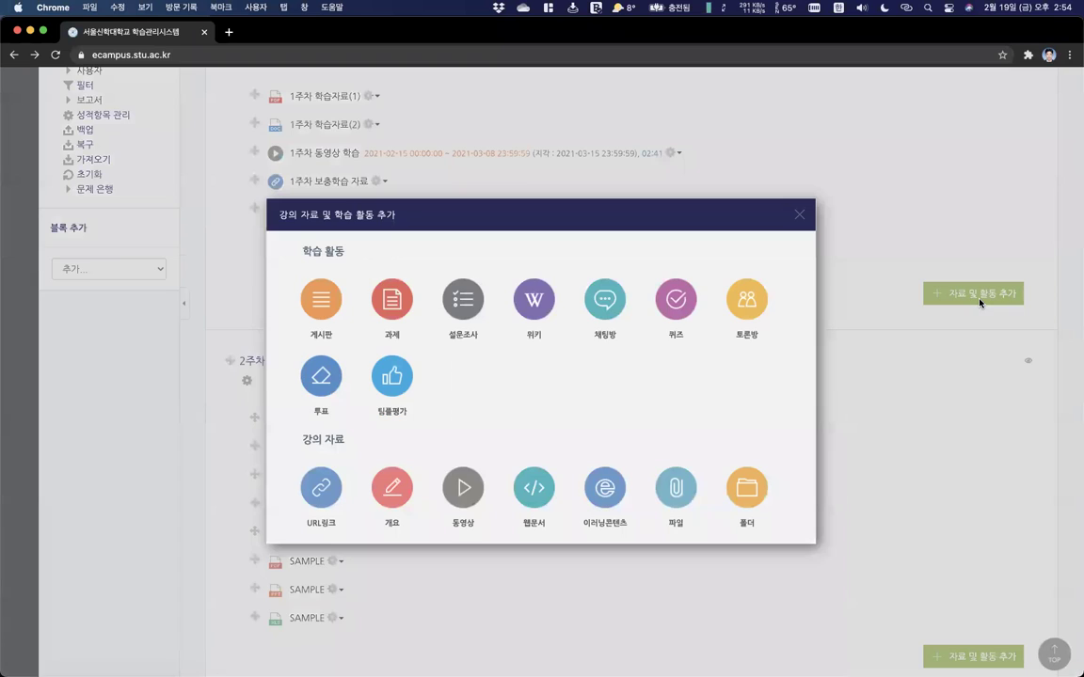
{"action": "left_click", "coordinate": [327, 307]}
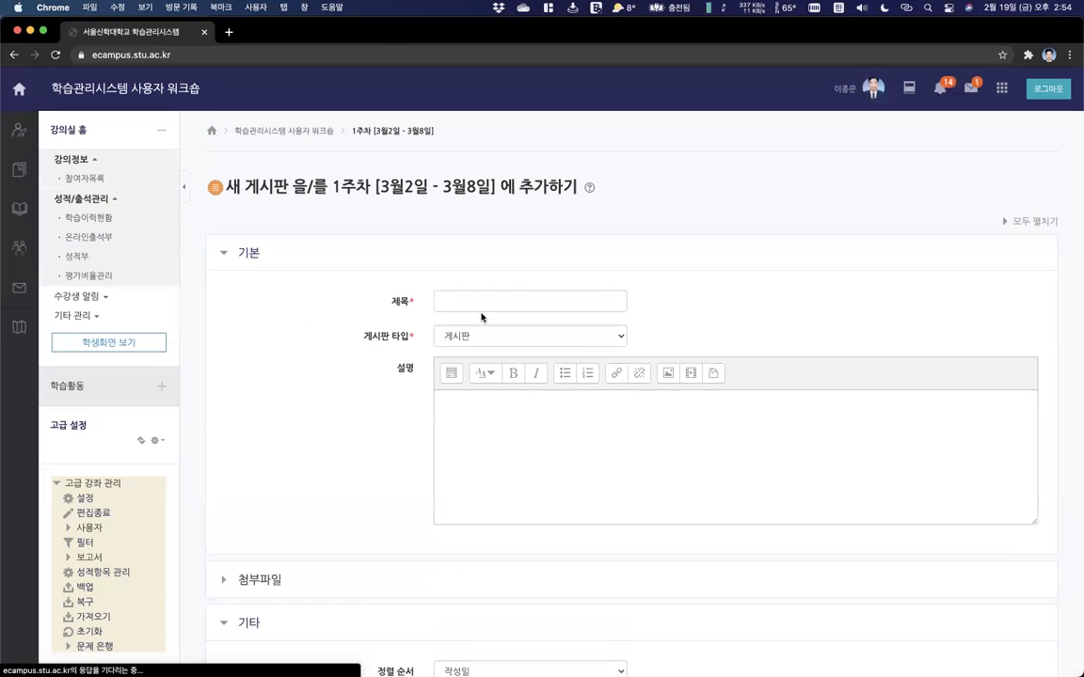
{"action": "left_click", "coordinate": [482, 302]}
{"action": "type", "text": "이"}
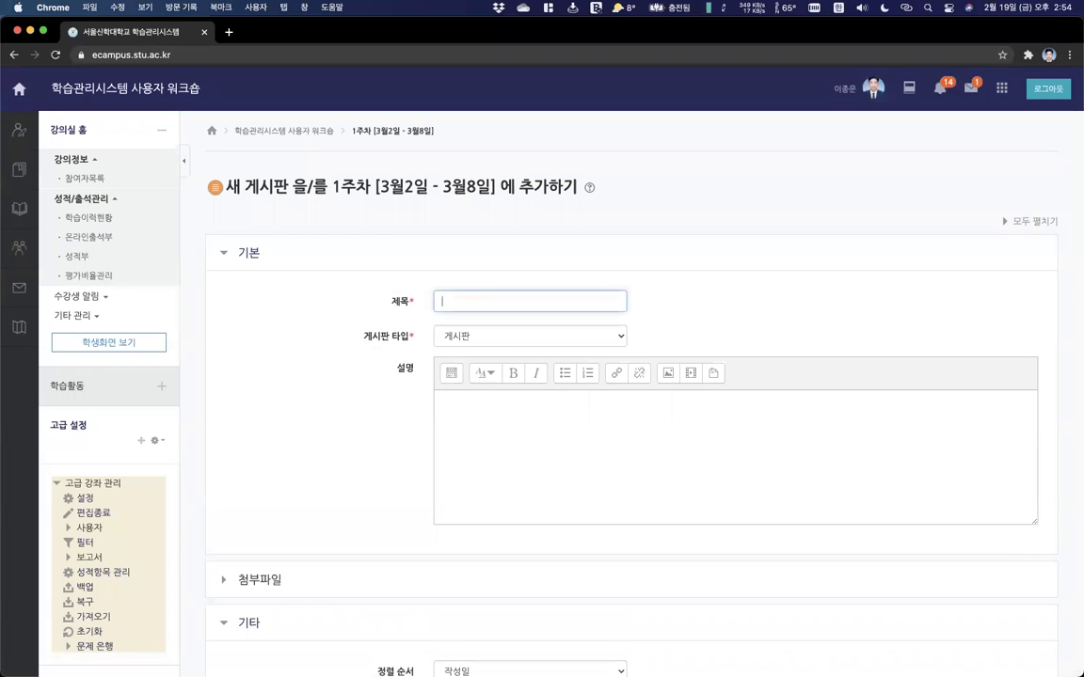
{"action": "type", "text": "중간고사대체과제"}
{"action": "type", "text": "팀 게시판"}
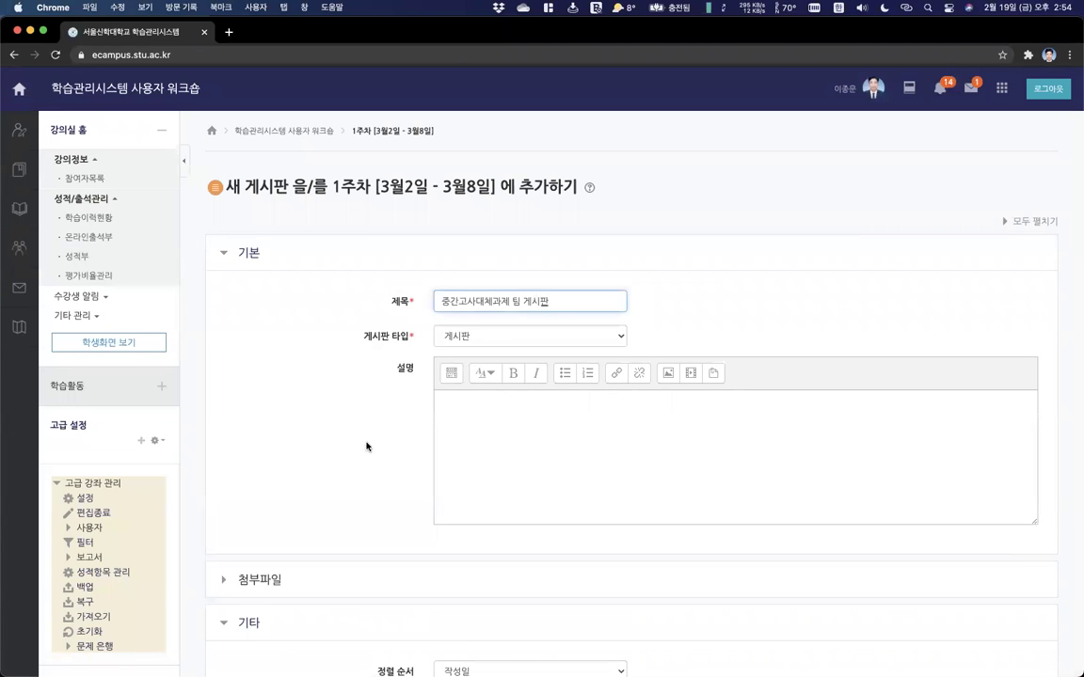
Set the 게시판 타입 to 조별 게시판 and expand the board's 기타 설정 section.
{"action": "left_click", "coordinate": [521, 336]}
{"action": "left_click", "coordinate": [491, 381]}
{"action": "scroll", "coordinate": [368, 438], "scroll_direction": "down", "scroll_amount": 5}
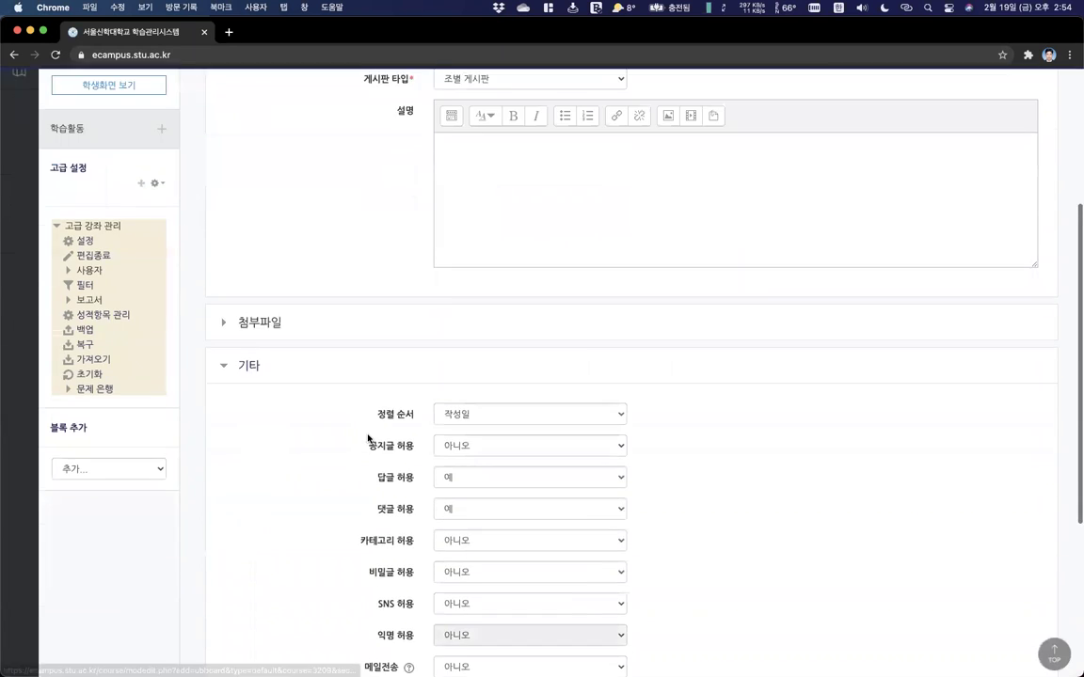
{"action": "scroll", "coordinate": [368, 438], "scroll_direction": "down", "scroll_amount": 5}
{"action": "left_click", "coordinate": [276, 485]}
{"action": "scroll", "coordinate": [282, 482], "scroll_direction": "down", "scroll_amount": 3}
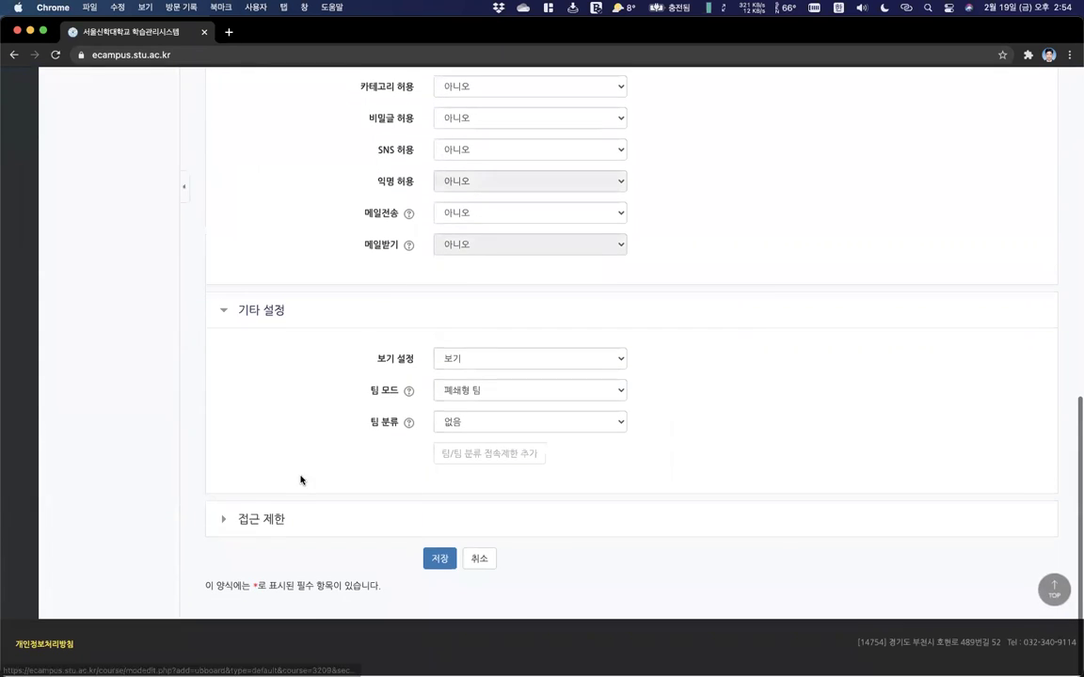
Review the board's settings and the available 게시판 타입 options, keeping 조별 게시판.
{"action": "scroll", "coordinate": [416, 319], "scroll_direction": "up", "scroll_amount": 7}
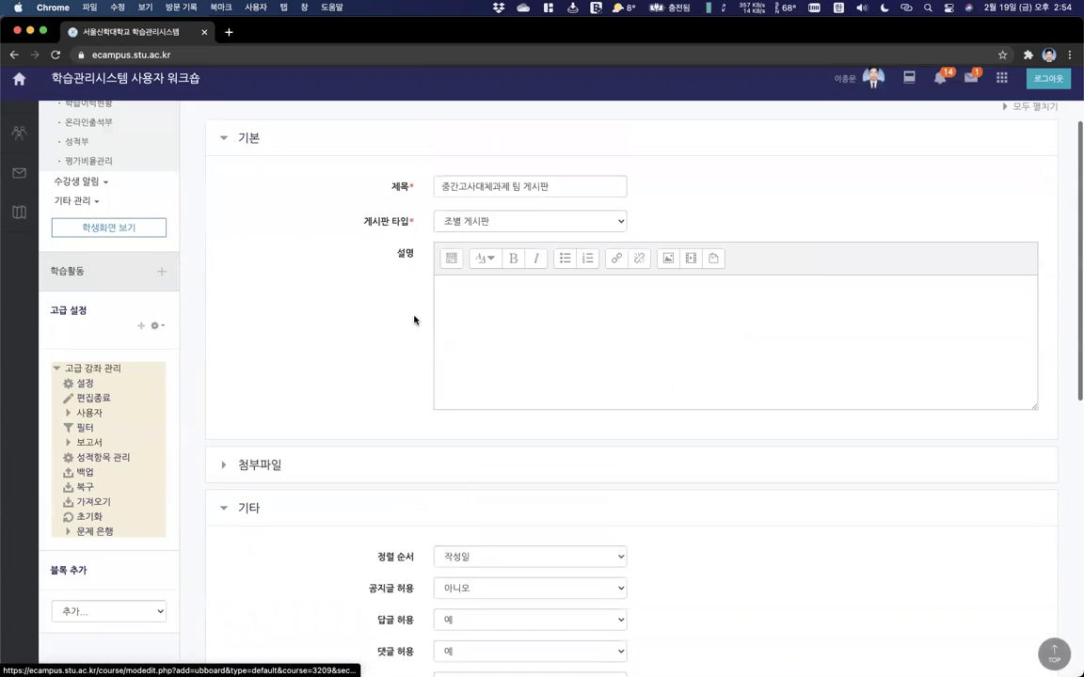
{"action": "scroll", "coordinate": [416, 326], "scroll_direction": "down", "scroll_amount": 5}
{"action": "scroll", "coordinate": [487, 520], "scroll_direction": "up", "scroll_amount": 5}
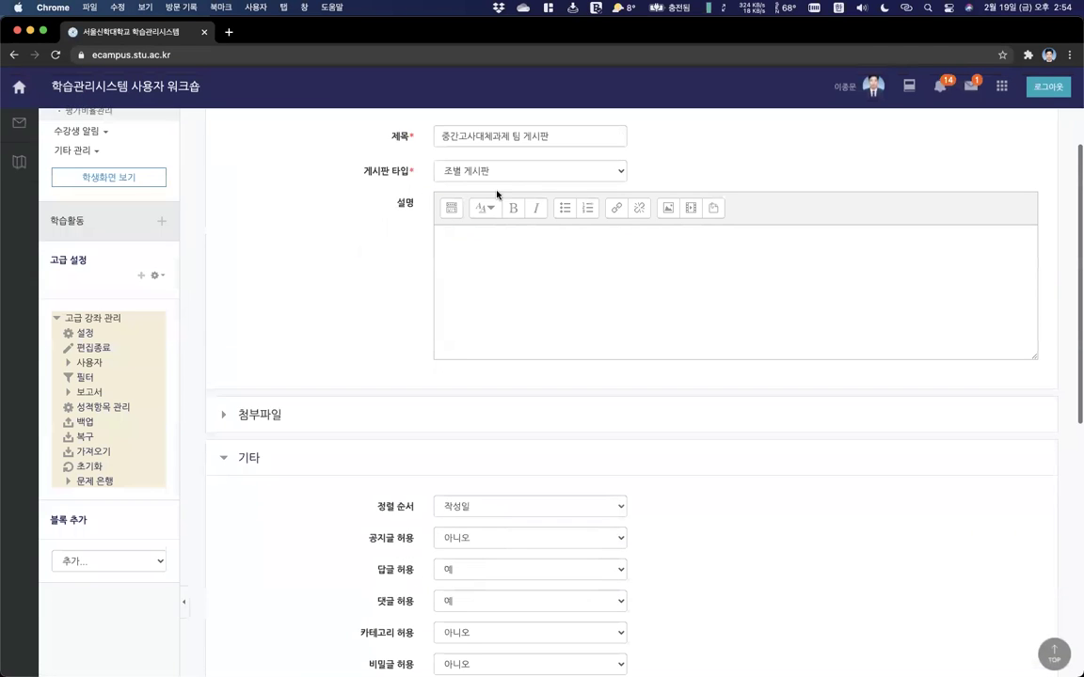
{"action": "left_click", "coordinate": [475, 173]}
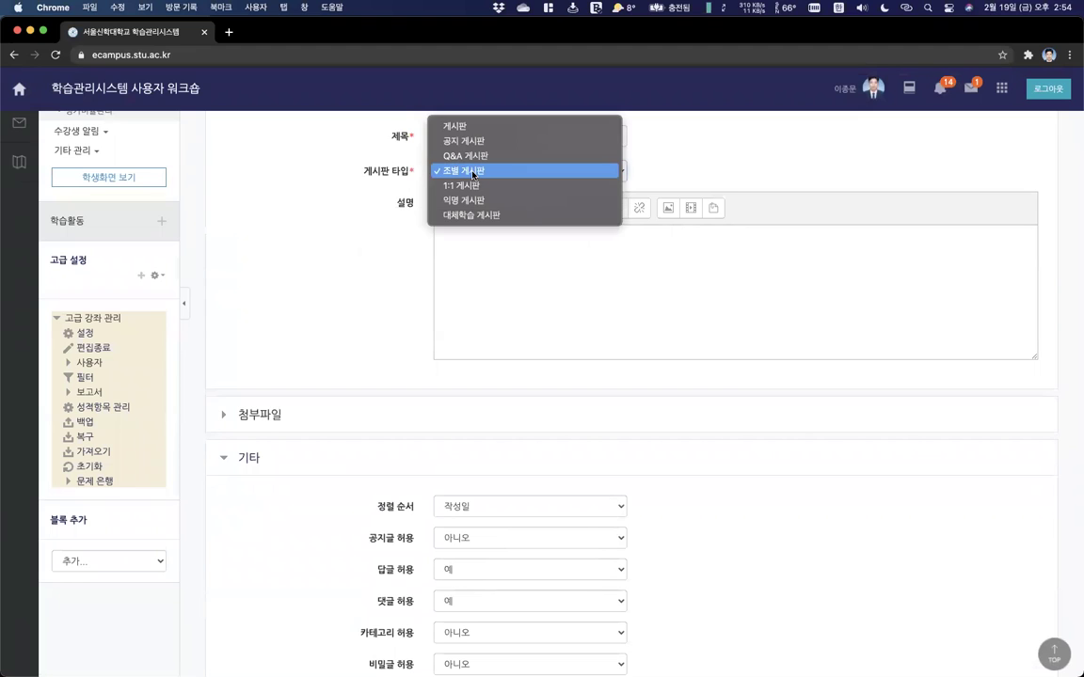
{"action": "left_click", "coordinate": [424, 154]}
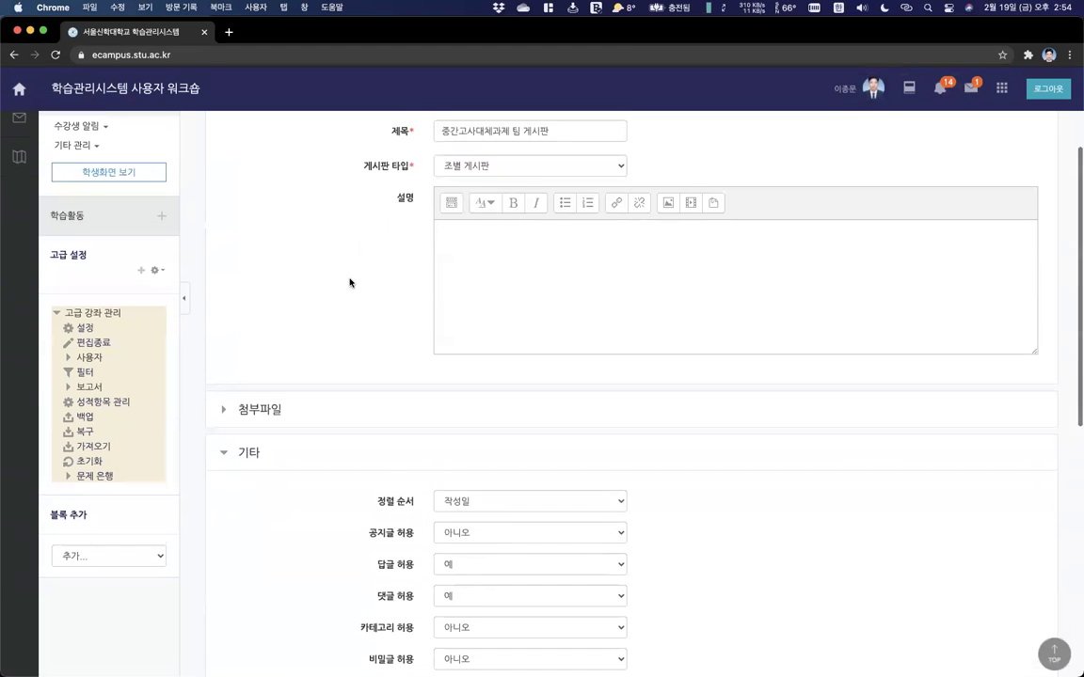
Set the board's 팀 분류 to 중간고사대체과제, keep 팀 모드 at 폐쇄형 팀, and save the board.
{"action": "scroll", "coordinate": [353, 320], "scroll_direction": "down", "scroll_amount": 5}
{"action": "left_click", "coordinate": [486, 427]}
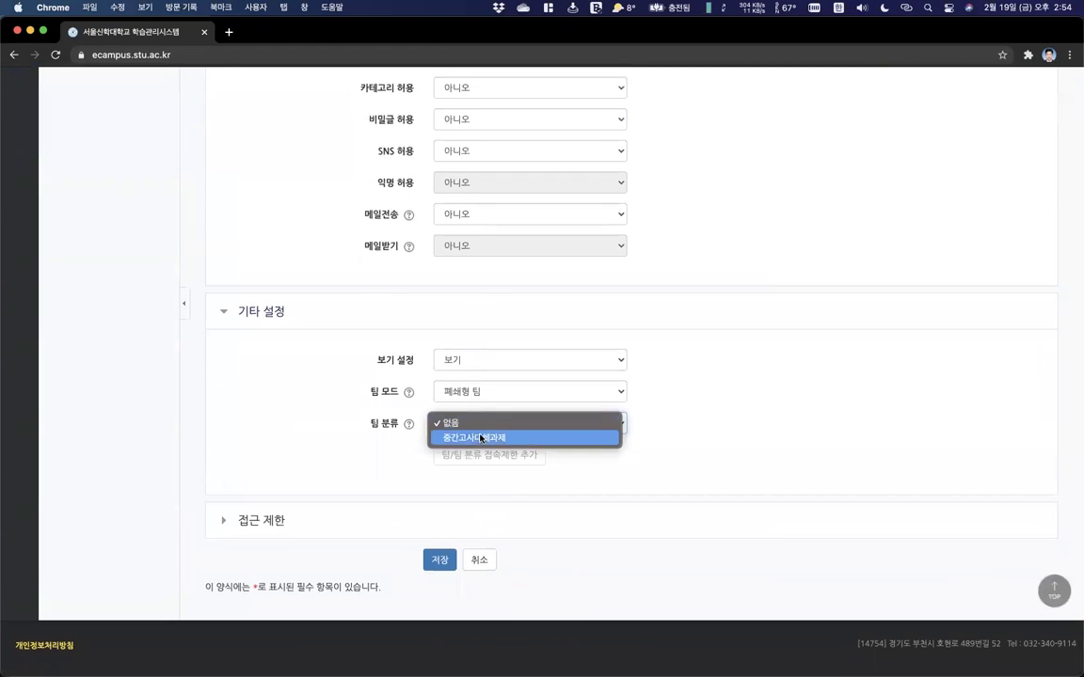
{"action": "left_click", "coordinate": [479, 438]}
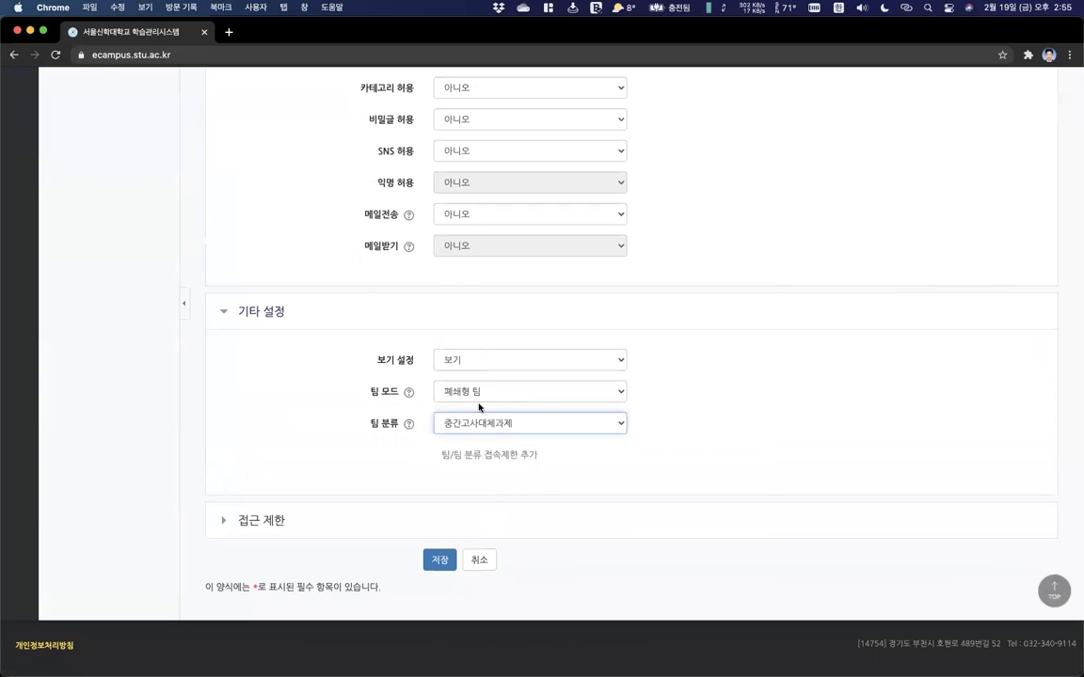
{"action": "left_click", "coordinate": [478, 403]}
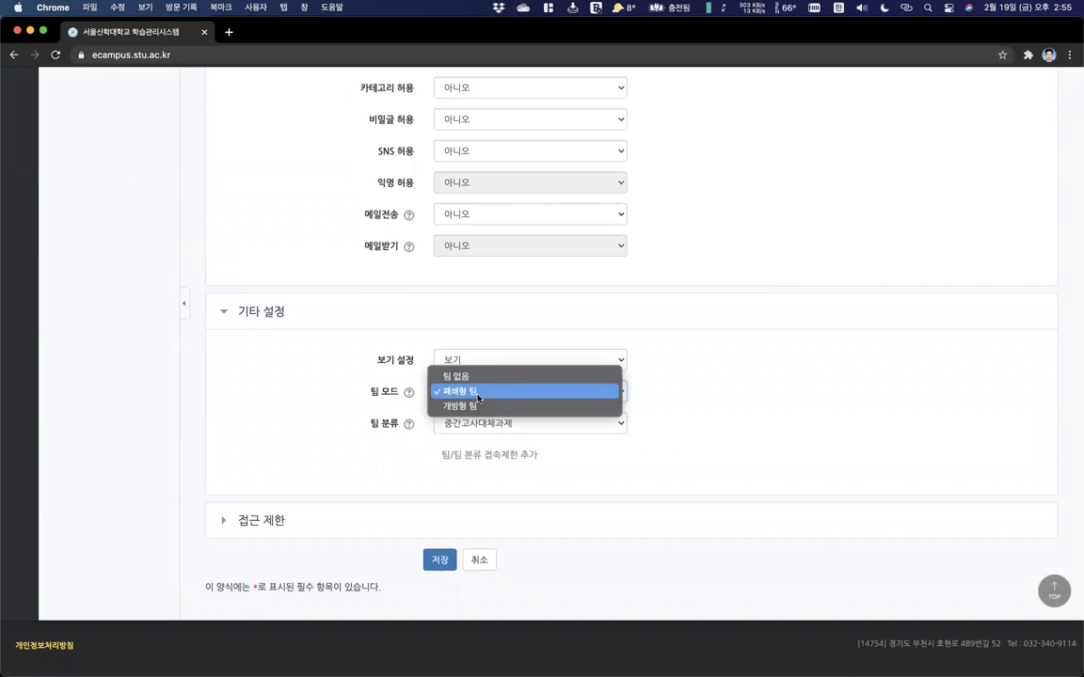
{"action": "left_click", "coordinate": [395, 446]}
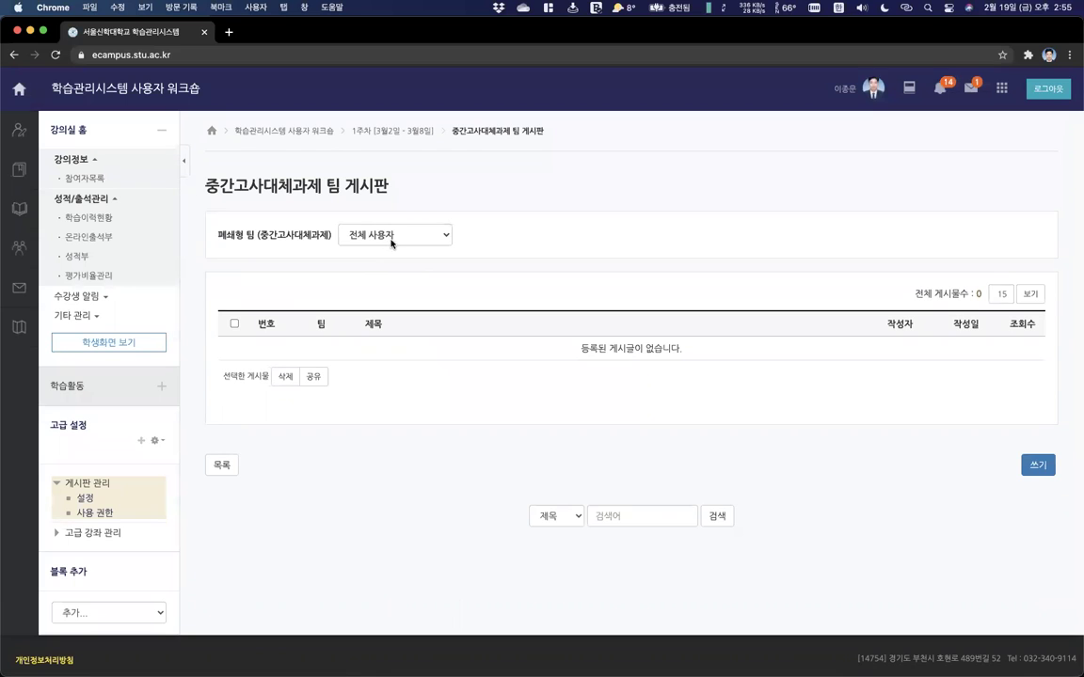
Reopen 중간고사대체과제 팀 게시판 from week 1 and check its separate team views, including 1팀 and 4팀.
{"action": "left_click", "coordinate": [403, 132]}
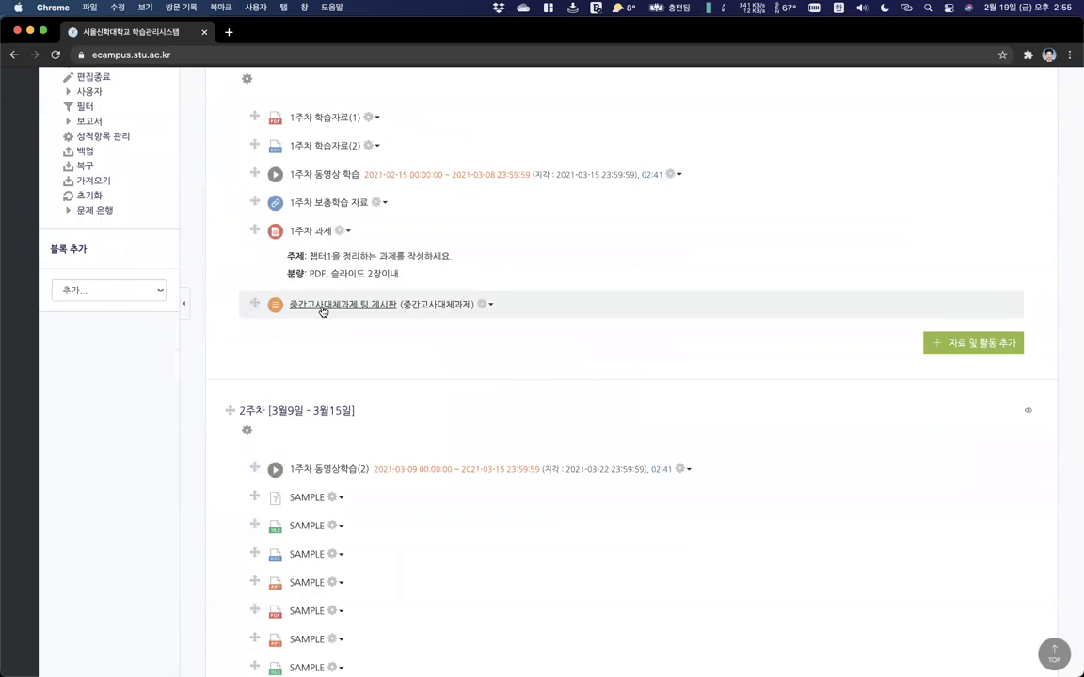
{"action": "left_click", "coordinate": [322, 306]}
{"action": "left_click", "coordinate": [443, 235]}
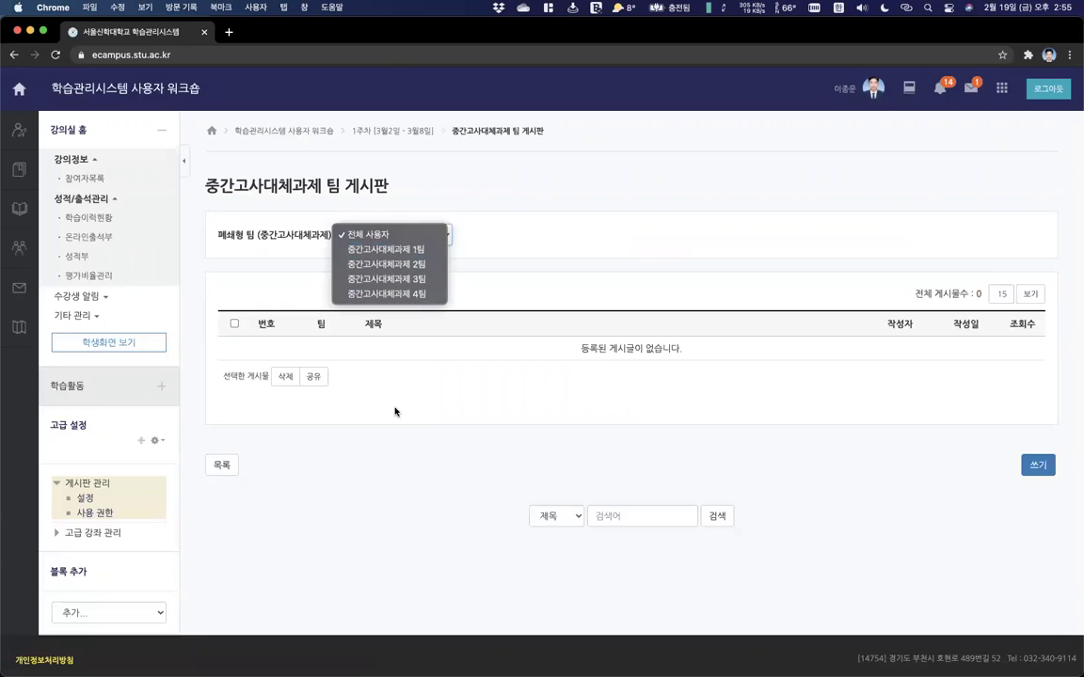
{"action": "left_click", "coordinate": [418, 250]}
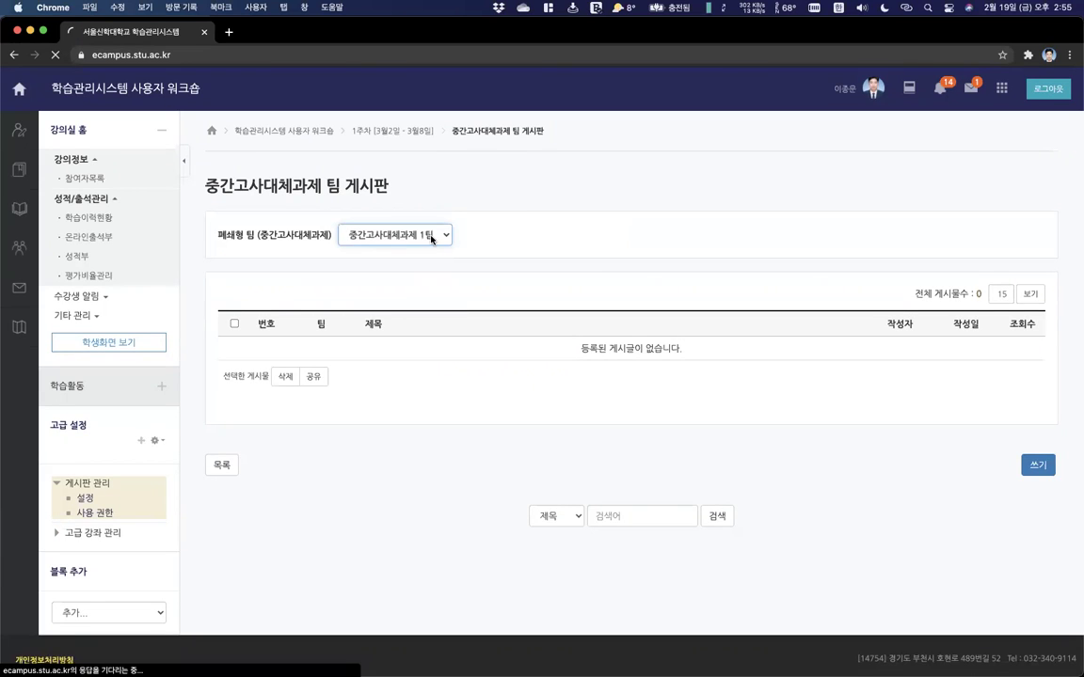
{"action": "left_click", "coordinate": [430, 241]}
{"action": "left_click", "coordinate": [415, 278]}
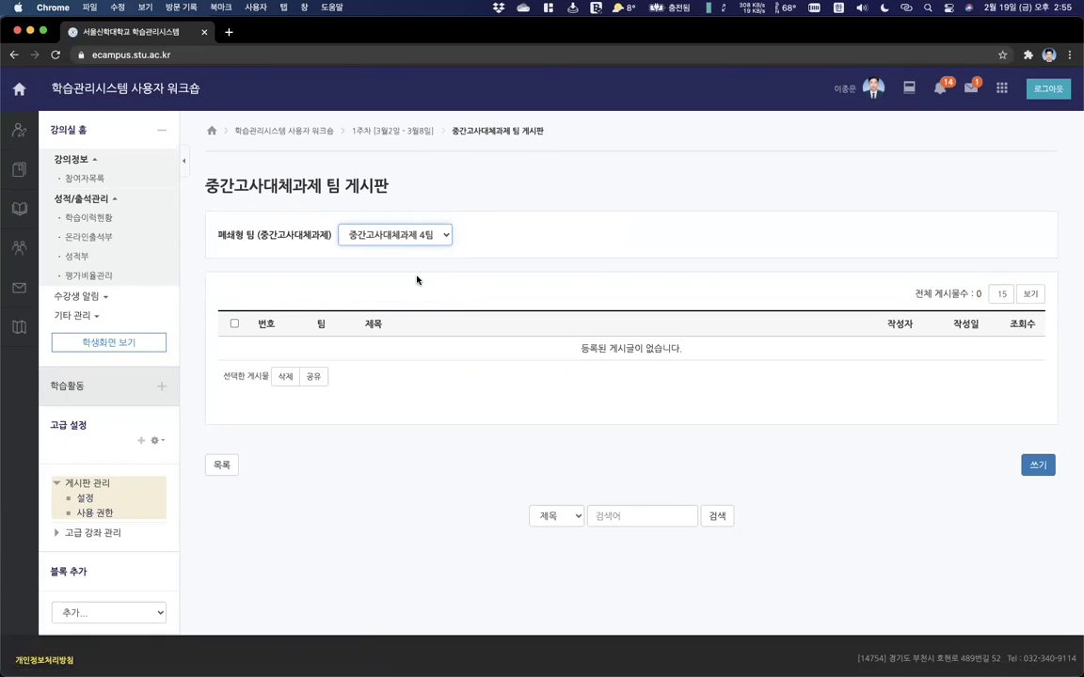
{"action": "left_click_drag", "start_coordinate": [219, 234], "coordinate": [253, 235]}
{"action": "left_click", "coordinate": [251, 236]}
{"action": "left_click", "coordinate": [237, 270]}
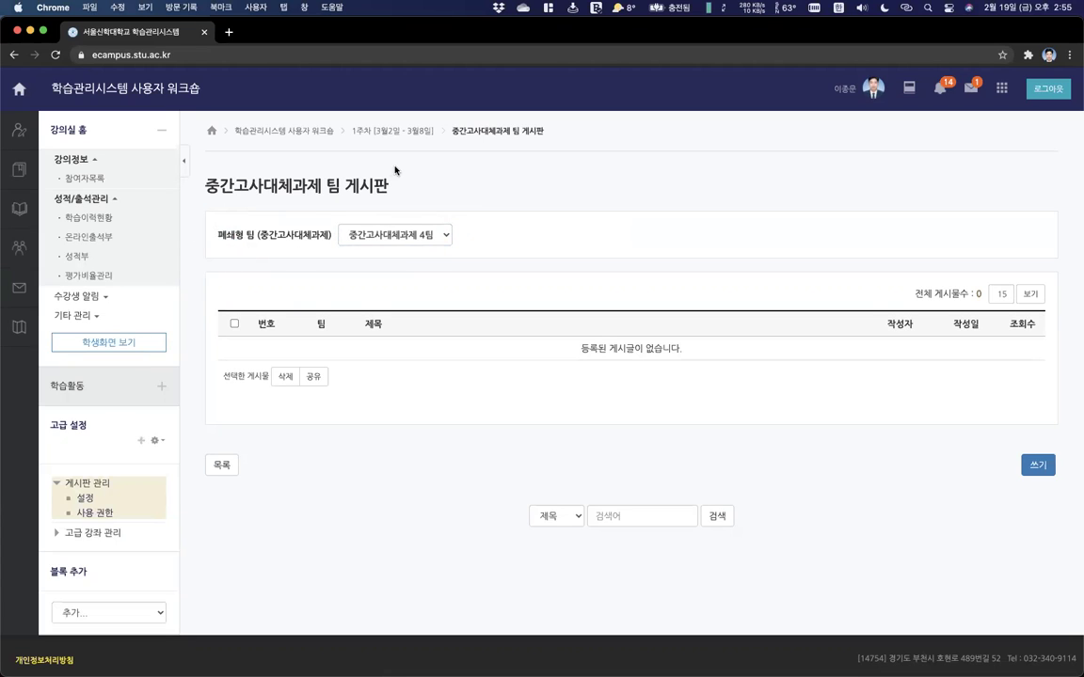
Return to week 1 and add a new 과제 activity titled 중간고사대체과제.
{"action": "left_click", "coordinate": [392, 132]}
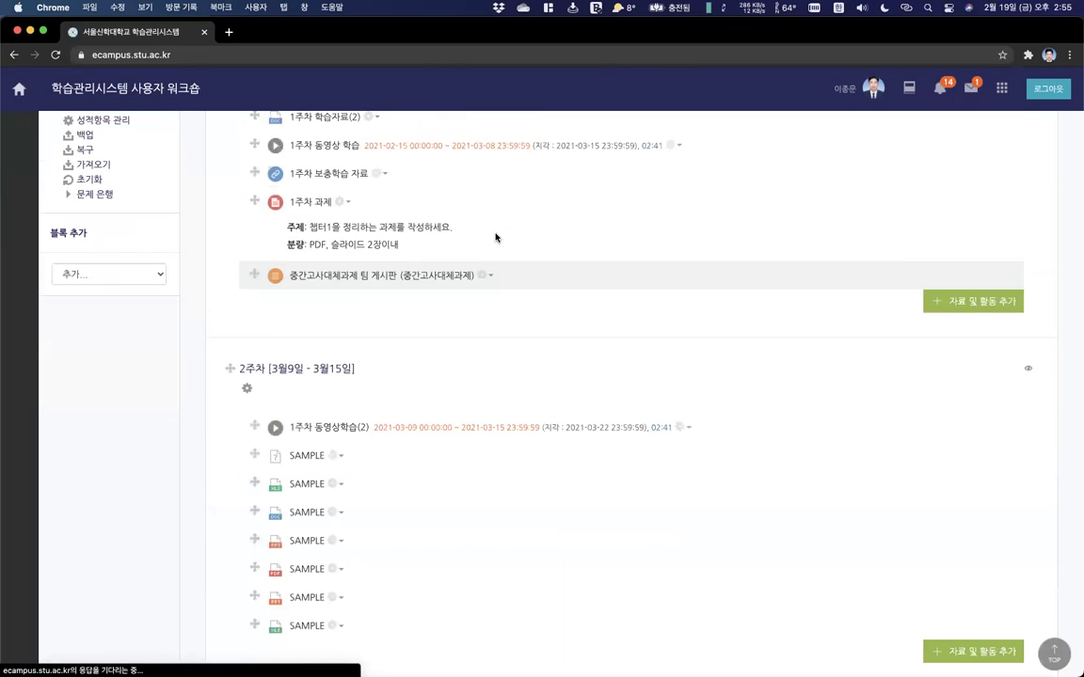
{"action": "left_click", "coordinate": [969, 274]}
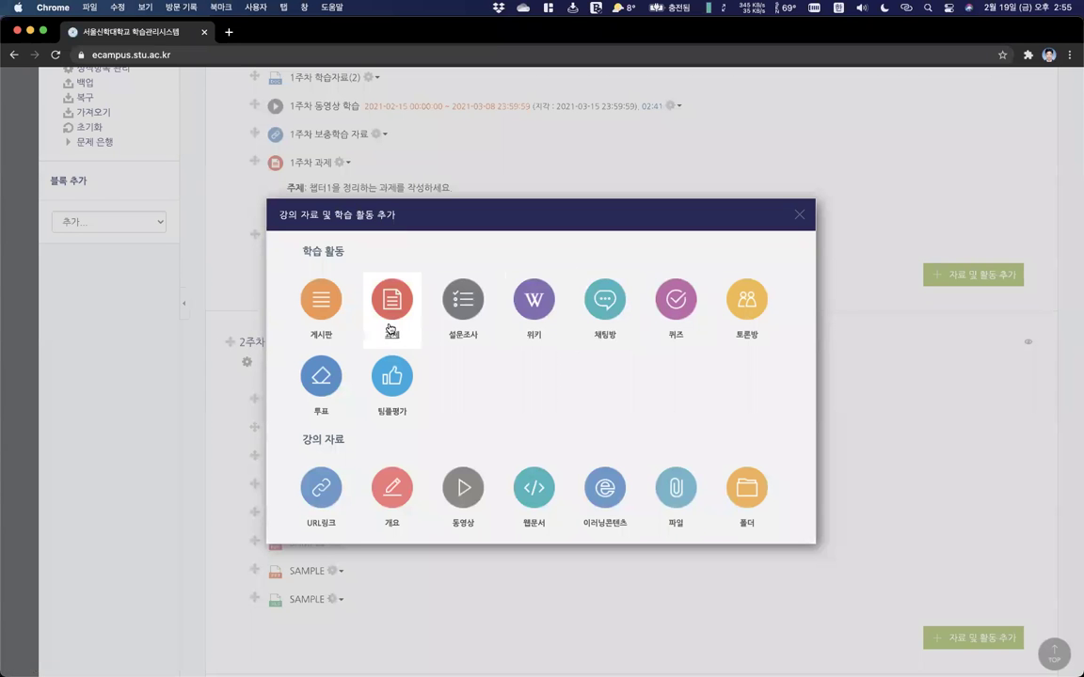
{"action": "left_click", "coordinate": [390, 328]}
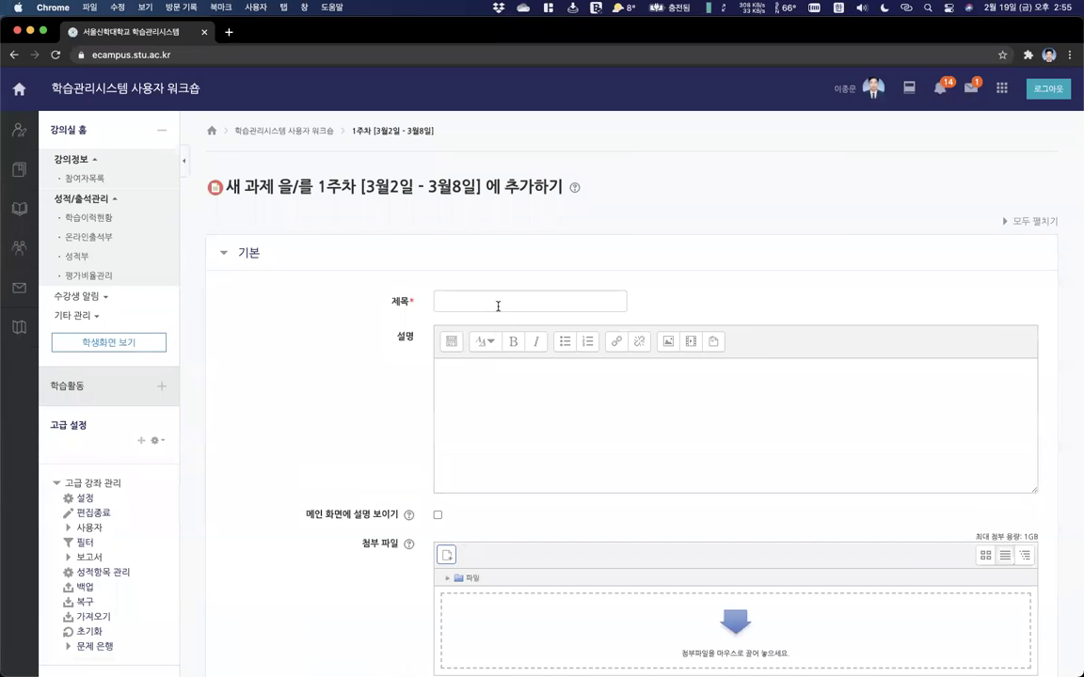
{"action": "left_click", "coordinate": [498, 306]}
{"action": "type", "text": "중간고사대체과제"}
{"action": "left_click", "coordinate": [486, 375]}
Turn off 직접 작성 in the assignment's 제출 유형 so that only 첨부파일 submissions are accepted.
{"action": "scroll", "coordinate": [486, 375], "scroll_direction": "down", "scroll_amount": 3}
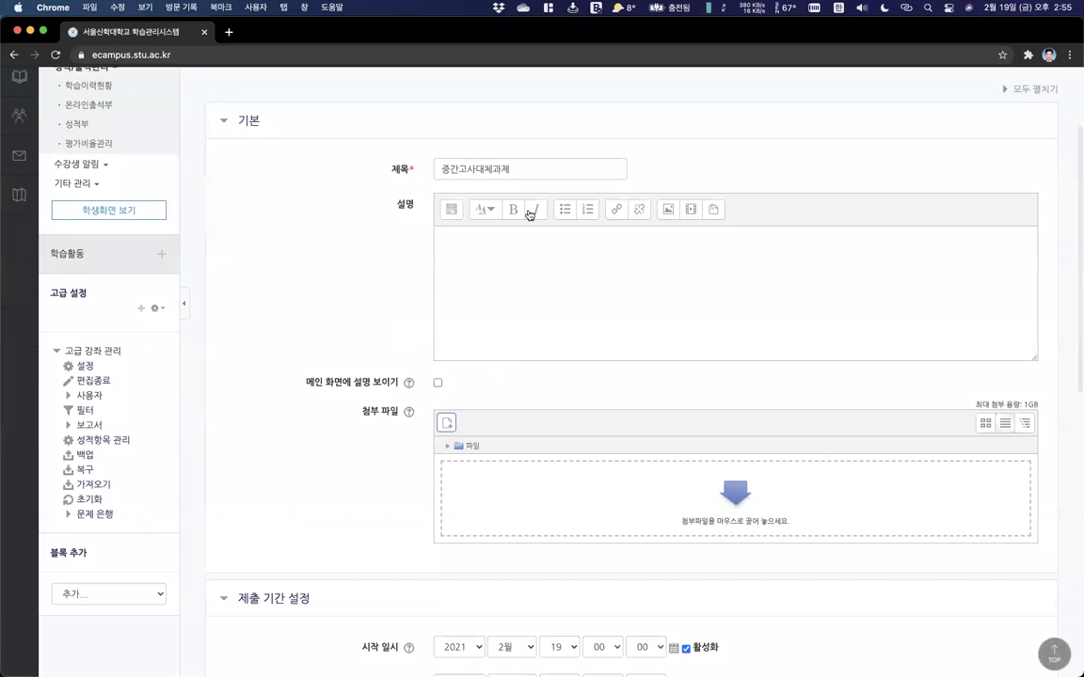
{"action": "scroll", "coordinate": [575, 334], "scroll_direction": "down", "scroll_amount": 7}
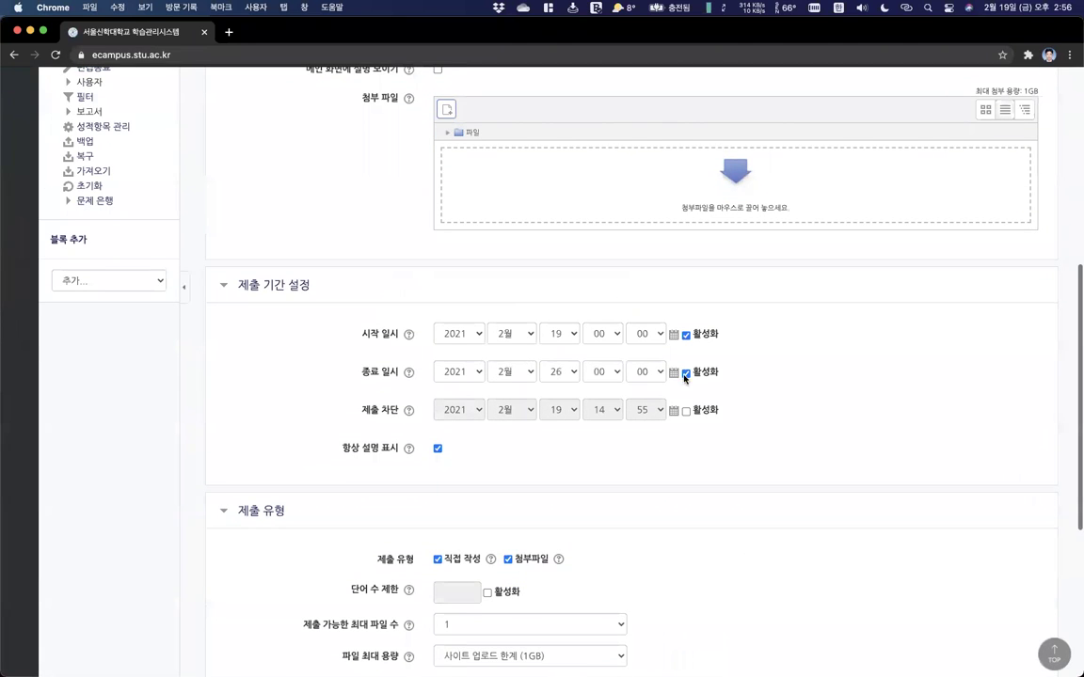
{"action": "scroll", "coordinate": [595, 454], "scroll_direction": "down", "scroll_amount": 2}
{"action": "scroll", "coordinate": [594, 454], "scroll_direction": "down", "scroll_amount": 6}
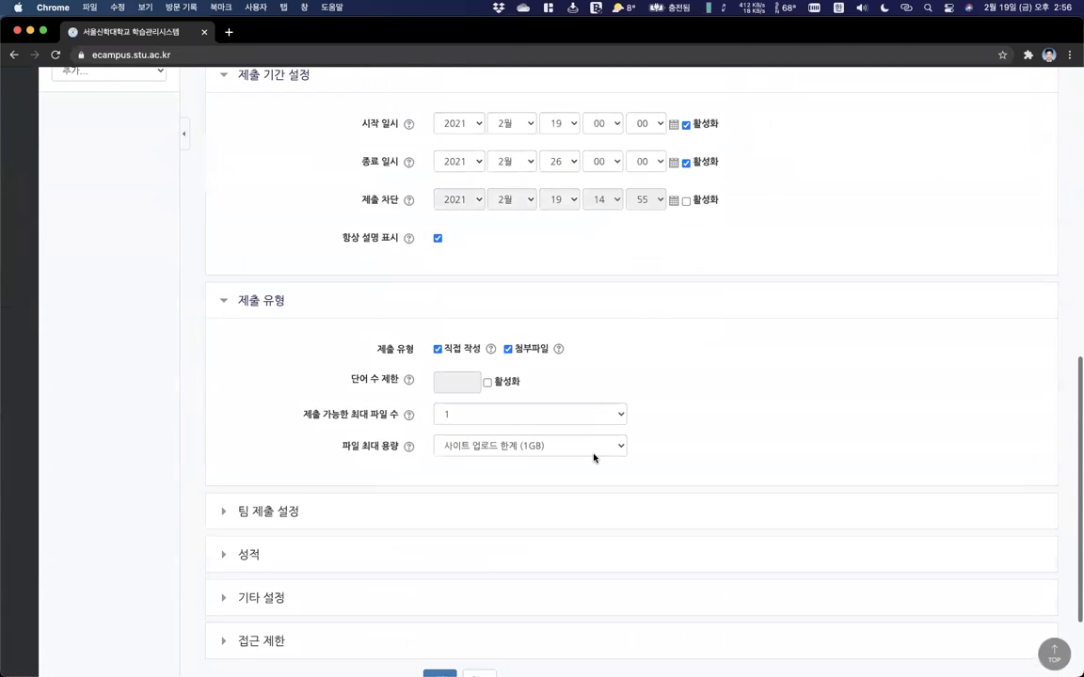
{"action": "left_click", "coordinate": [469, 230]}
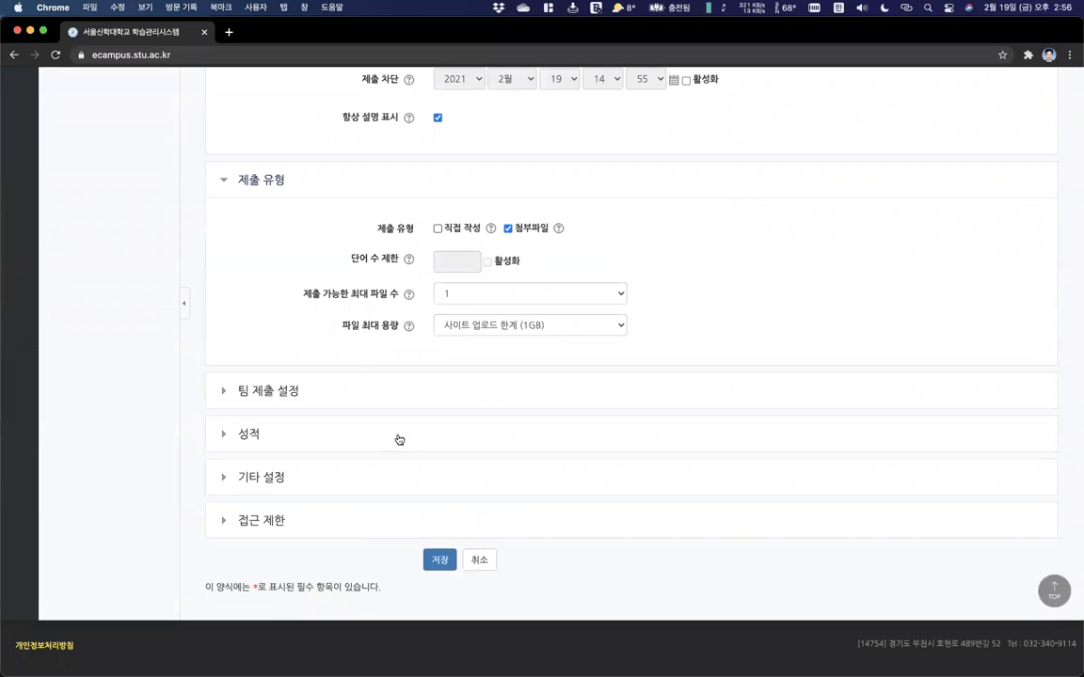
Expand the assignment's 팀 제출 설정 section and set 팀 과제 제출 여부 to 예.
{"action": "left_click", "coordinate": [282, 390]}
{"action": "scroll", "coordinate": [280, 397], "scroll_direction": "down", "scroll_amount": 3}
{"action": "scroll", "coordinate": [280, 397], "scroll_direction": "down", "scroll_amount": 2}
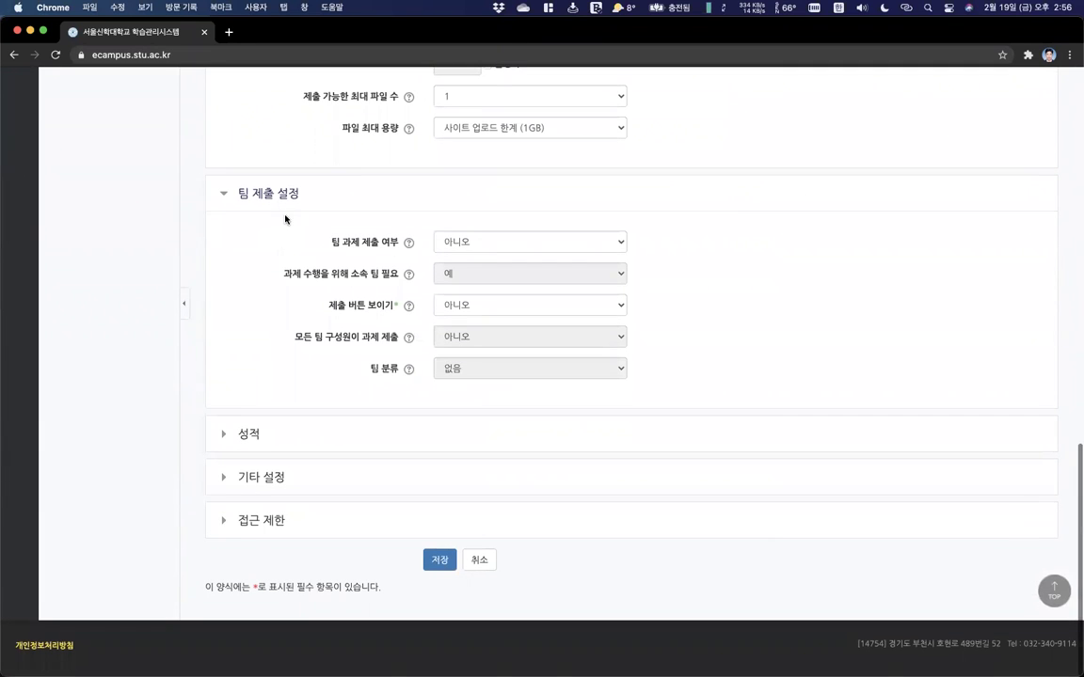
{"action": "left_click", "coordinate": [454, 247]}
{"action": "left_click", "coordinate": [448, 258]}
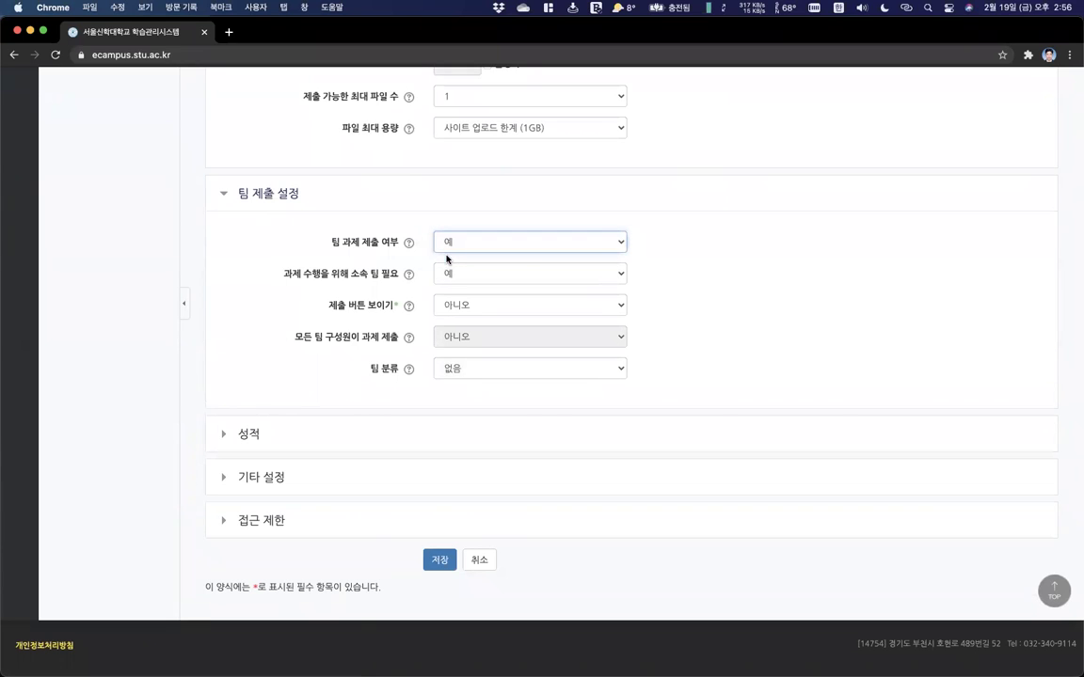
Set the assignment's 팀 분류 to 중간고사대체과제 and save the assignment.
{"action": "left_click", "coordinate": [463, 376]}
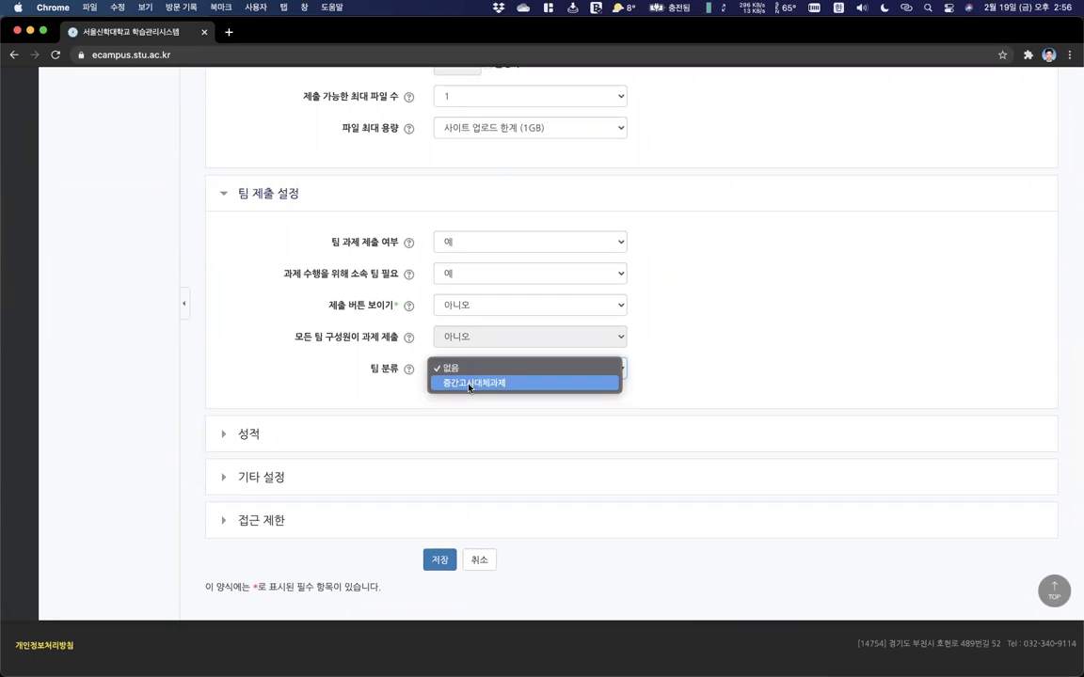
{"action": "left_click", "coordinate": [468, 384]}
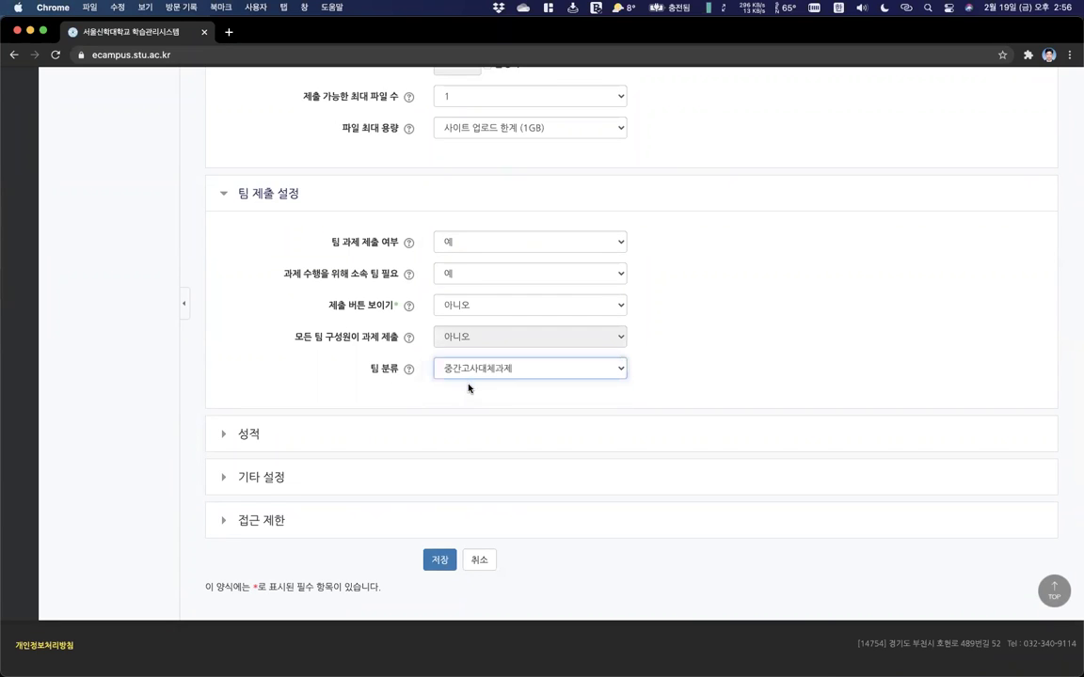
{"action": "left_click", "coordinate": [439, 561]}
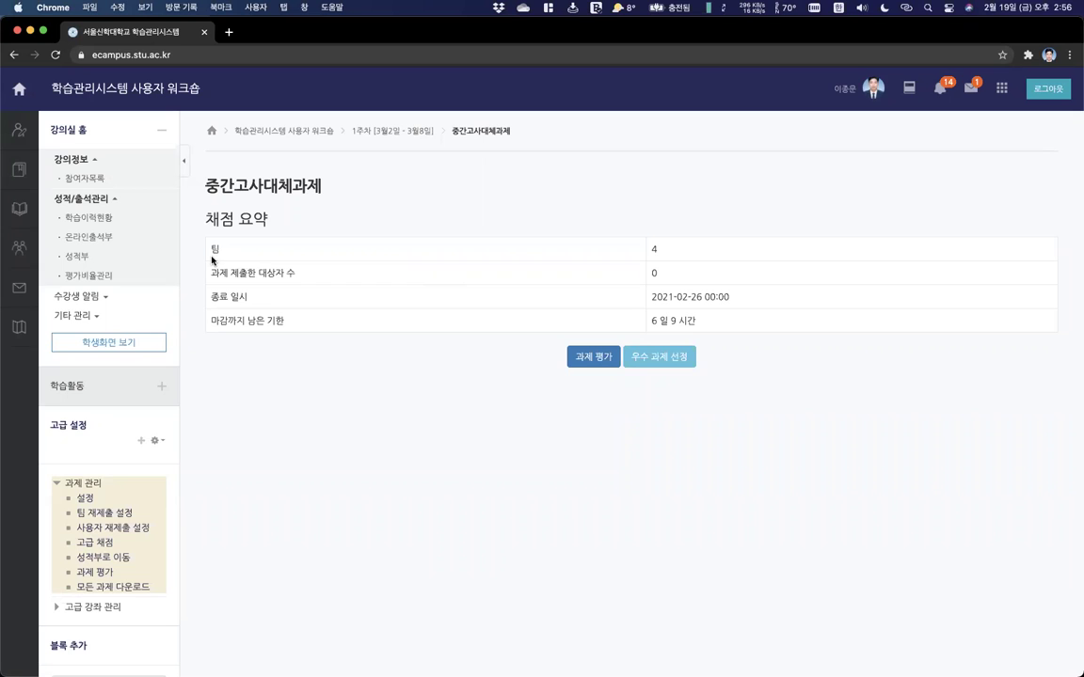
Switch to the student account's browser window, return to the course home and view the 팀원 list under 기타 관리.
{"action": "key", "text": "ctrl+Up"}
{"action": "left_click", "coordinate": [657, 245]}
{"action": "scroll", "coordinate": [152, 111], "scroll_direction": "up", "scroll_amount": 5}
{"action": "left_click", "coordinate": [146, 92]}
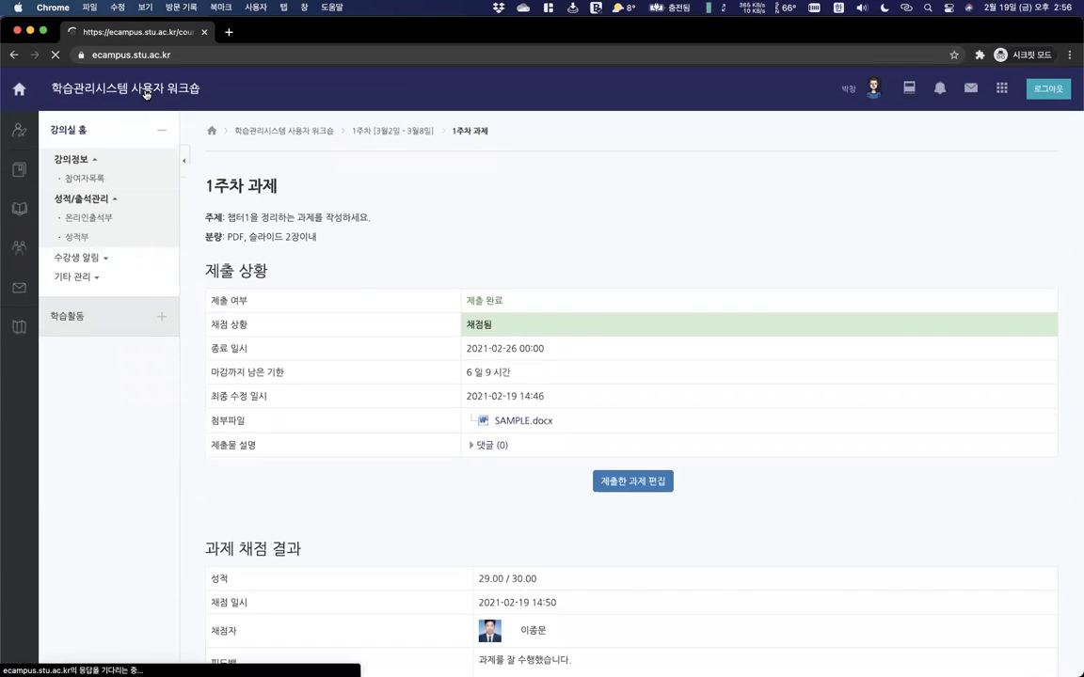
{"action": "scroll", "coordinate": [214, 291], "scroll_direction": "down", "scroll_amount": 2}
{"action": "left_click", "coordinate": [76, 339]}
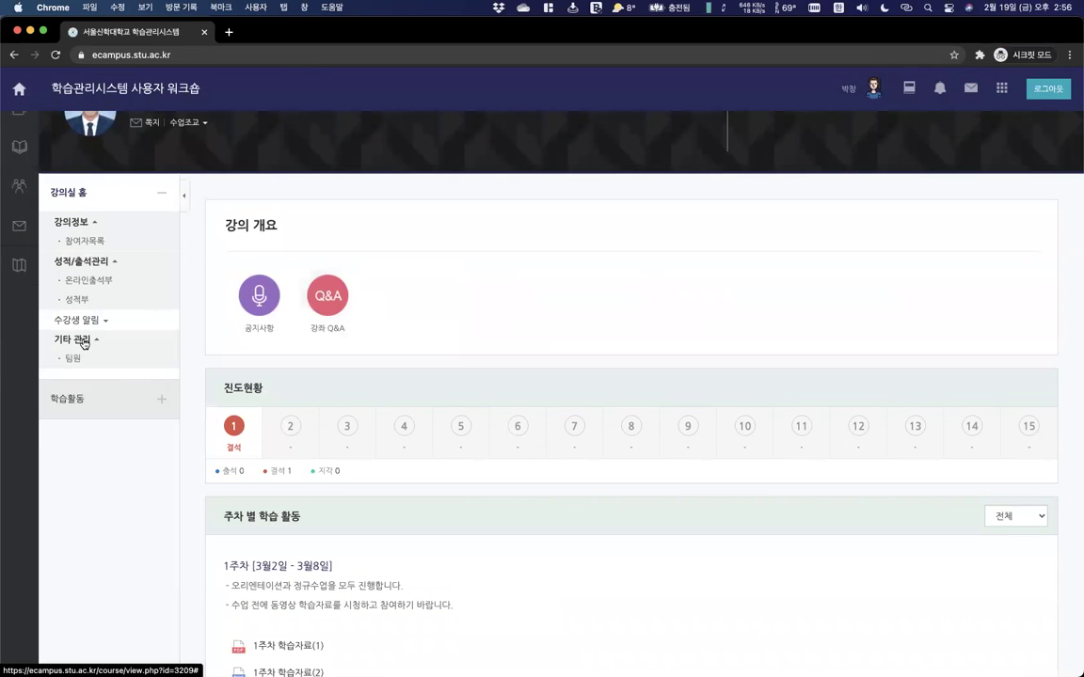
{"action": "left_click", "coordinate": [75, 356]}
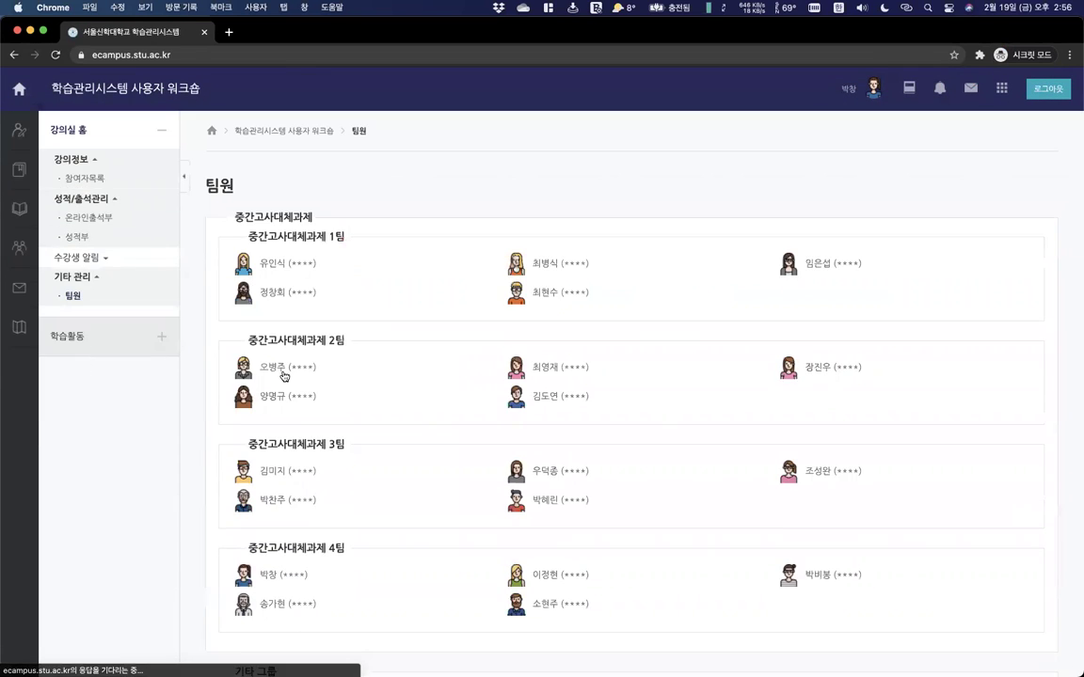
{"action": "scroll", "coordinate": [282, 377], "scroll_direction": "down", "scroll_amount": 3}
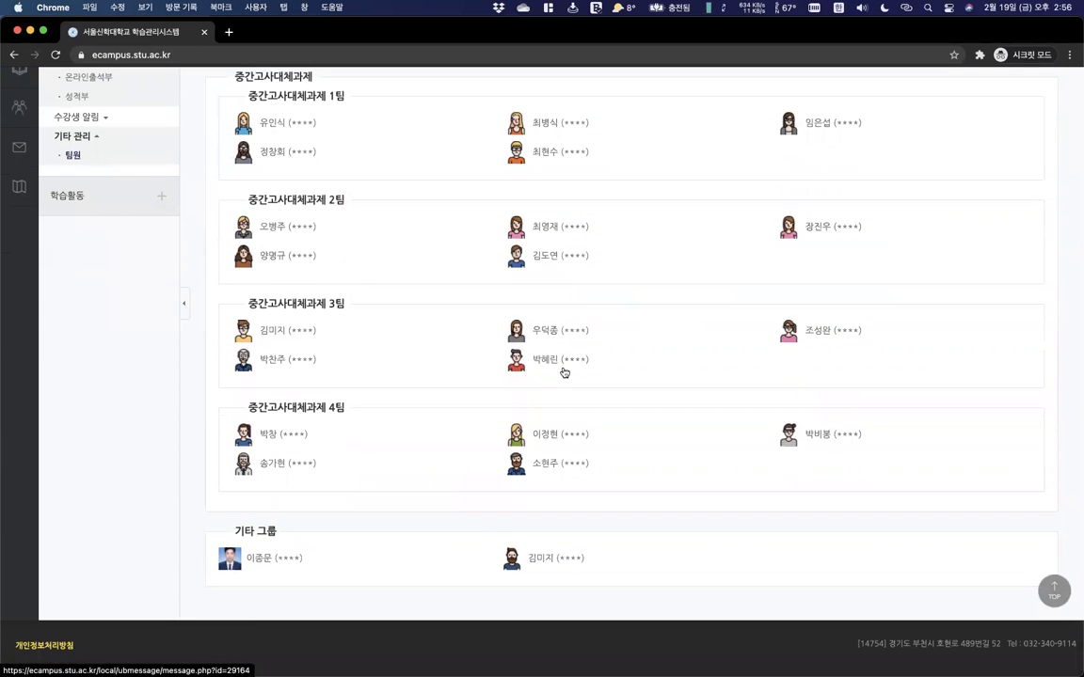
Go back to the course home and open 중간고사대체과제 팀 게시판 in week 1 to check which team's board the student gets.
{"action": "scroll", "coordinate": [514, 379], "scroll_direction": "left", "scroll_amount": 5}
{"action": "scroll", "coordinate": [477, 382], "scroll_direction": "down", "scroll_amount": 8}
{"action": "scroll", "coordinate": [477, 386], "scroll_direction": "down", "scroll_amount": 5}
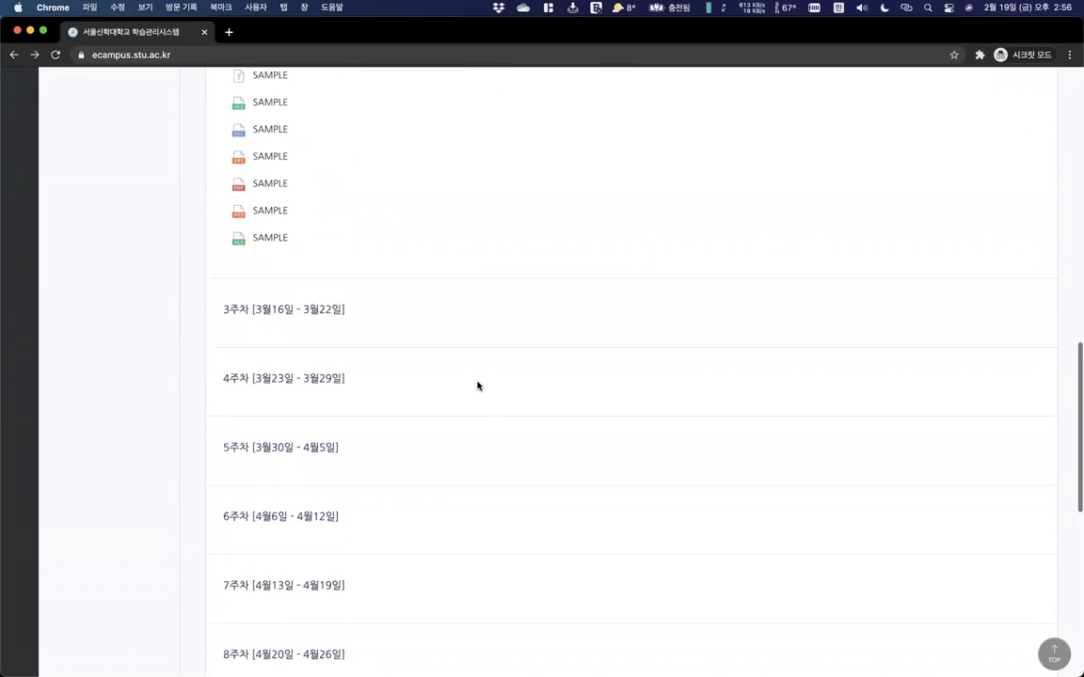
{"action": "scroll", "coordinate": [477, 386], "scroll_direction": "up", "scroll_amount": 5}
{"action": "left_click", "coordinate": [324, 406]}
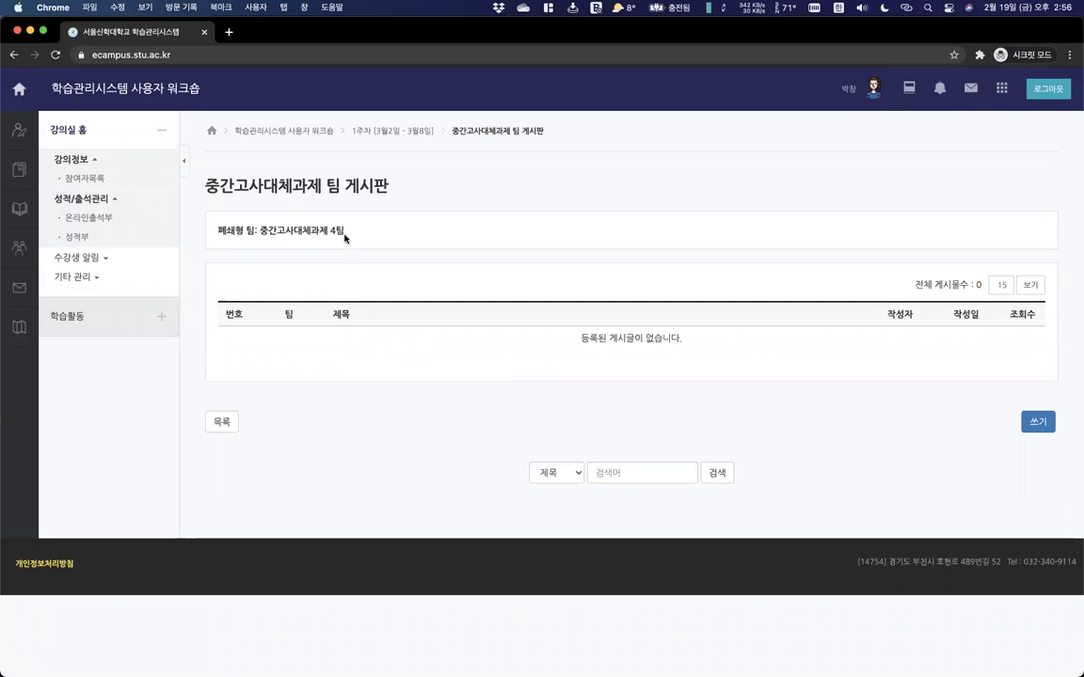
{"action": "left_click_drag", "start_coordinate": [346, 231], "coordinate": [262, 234]}
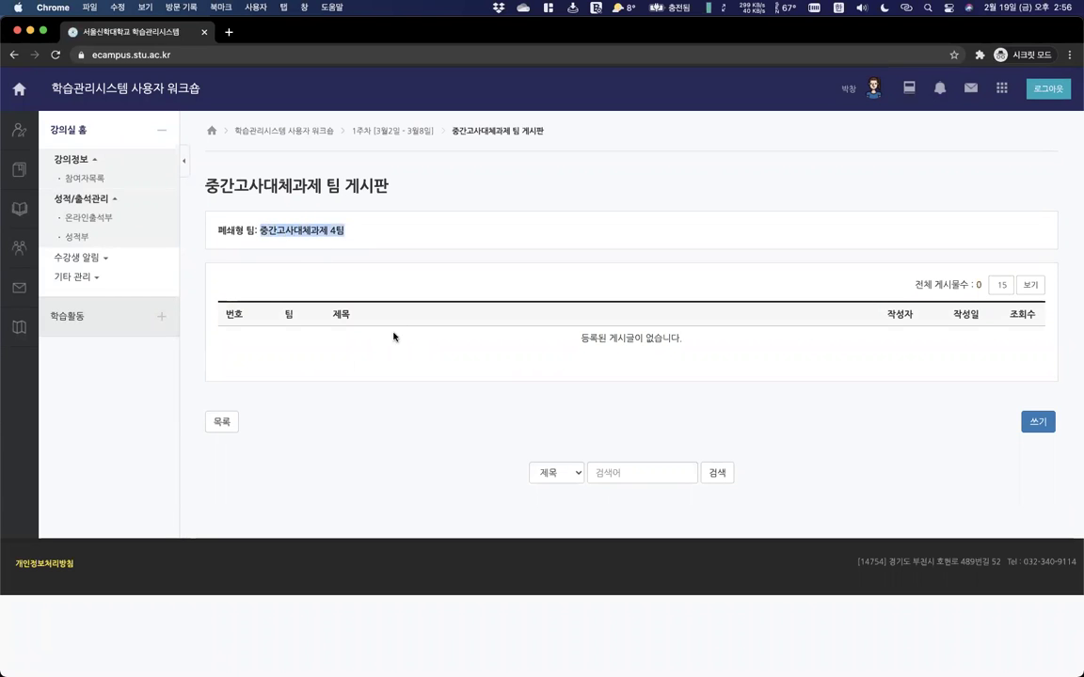
{"action": "left_click", "coordinate": [339, 369]}
Return to week 1, open the 중간고사대체과제 assignment as the student and submit SAMPLE.docx as its attachment.
{"action": "scroll", "coordinate": [403, 365], "scroll_direction": "left", "scroll_amount": 5}
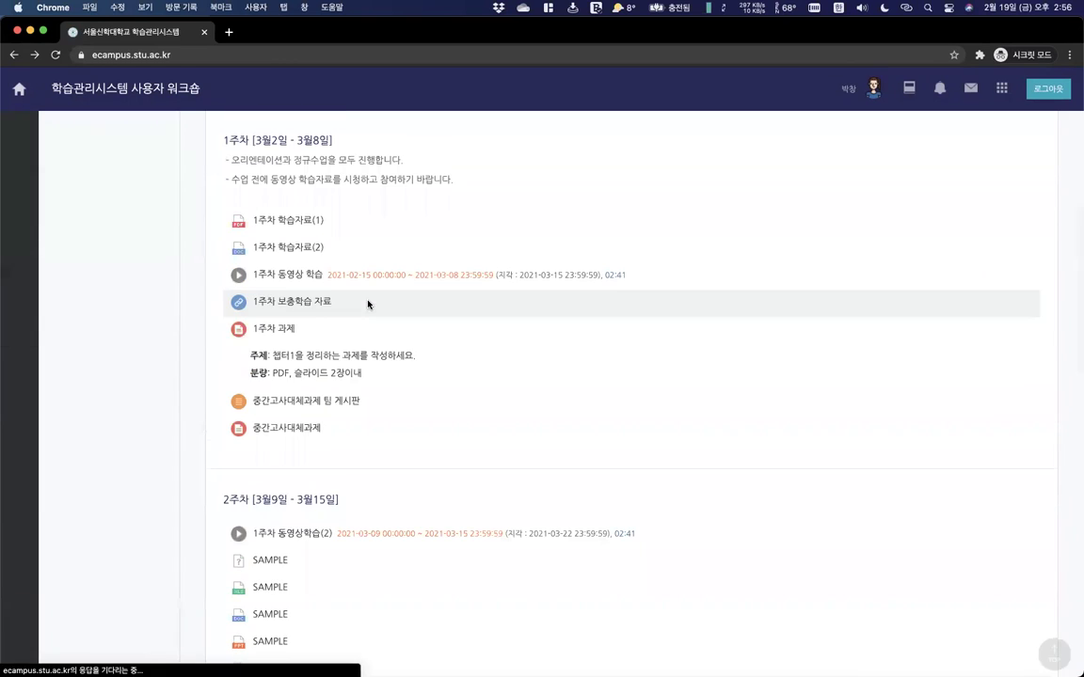
{"action": "left_click", "coordinate": [286, 429]}
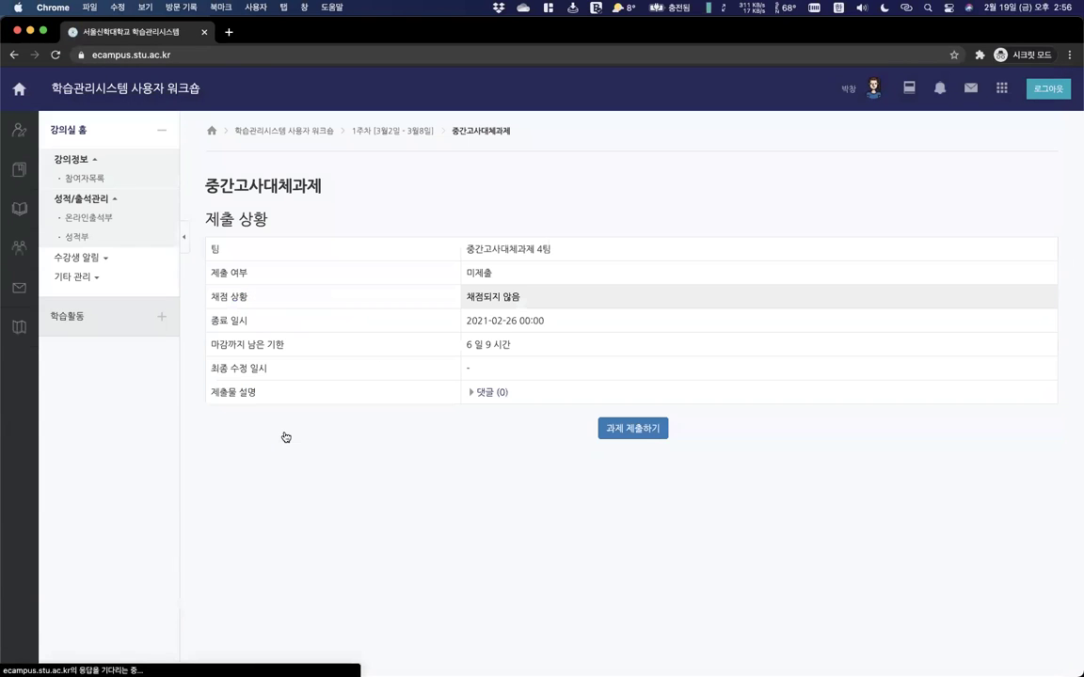
{"action": "left_click", "coordinate": [636, 433]}
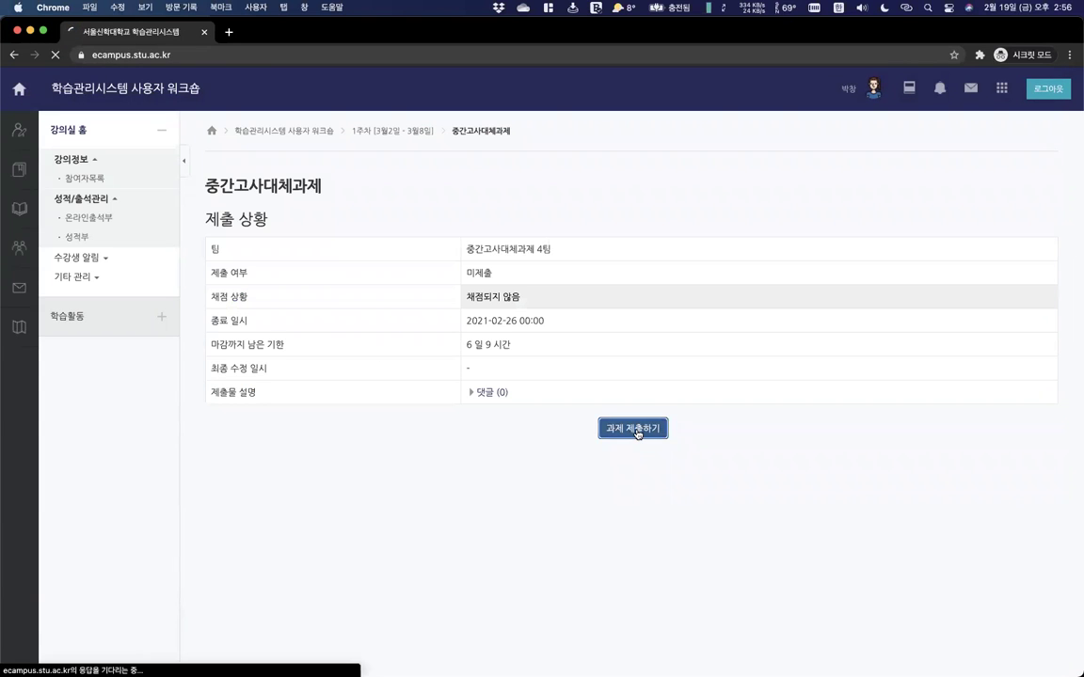
{"action": "left_click", "coordinate": [432, 235]}
{"action": "left_click", "coordinate": [519, 368]}
{"action": "double_click", "coordinate": [431, 280]}
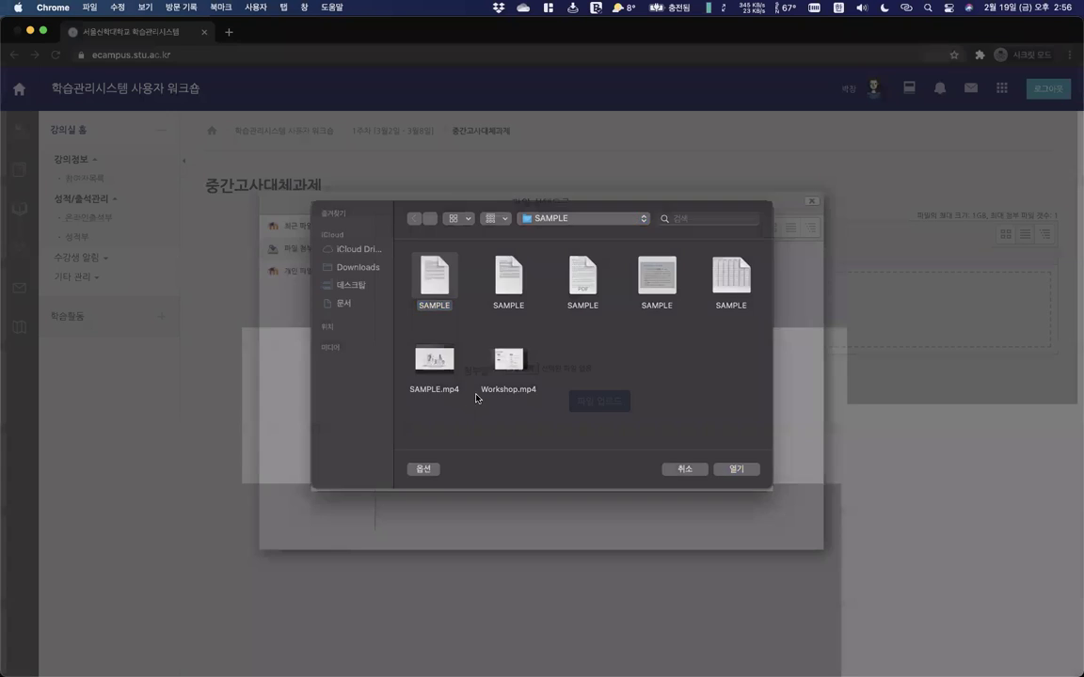
{"action": "left_click", "coordinate": [594, 400]}
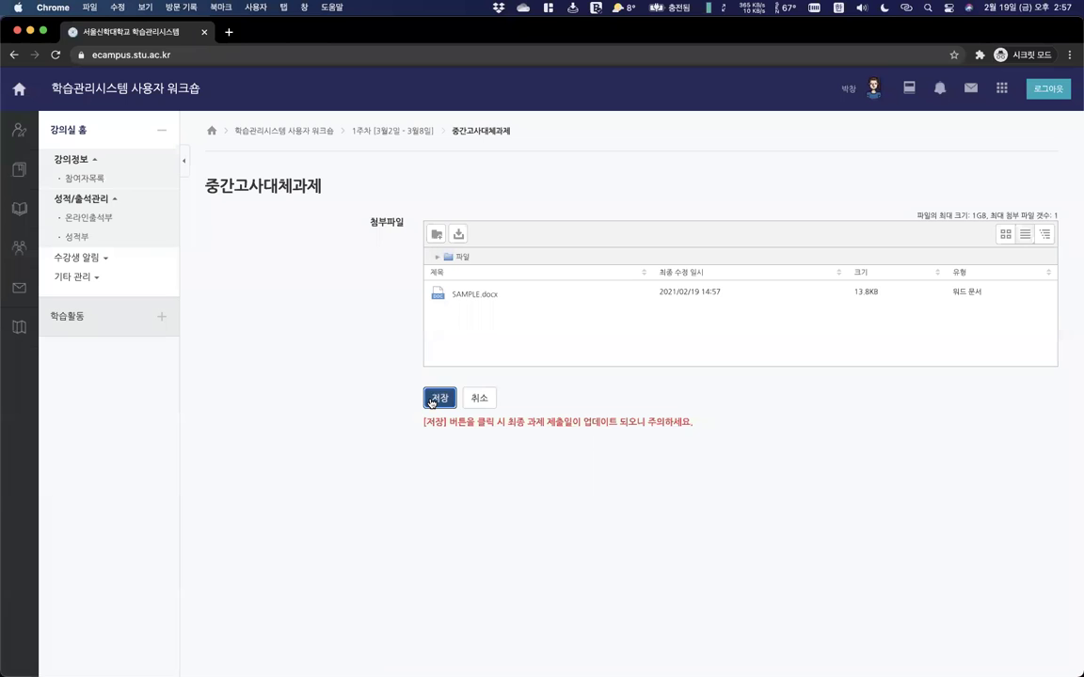
{"action": "left_click", "coordinate": [438, 401]}
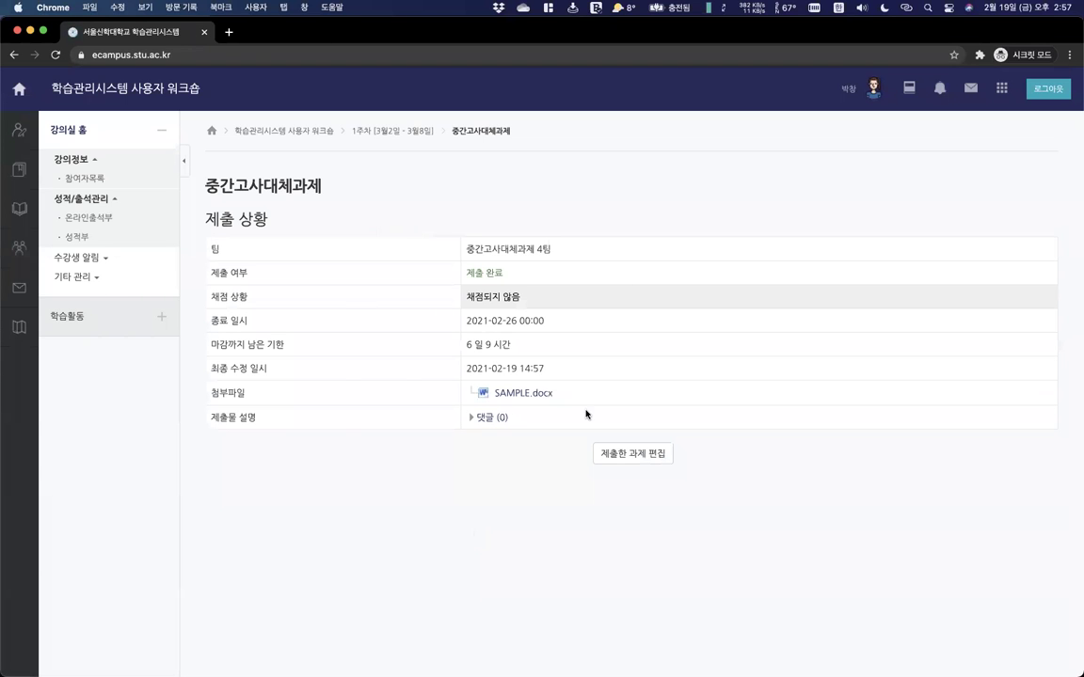
Switch back to the instructor's window, open 과제 평가 for 중간고사대체과제 and check the 4팀 members' submission status.
{"action": "key", "text": "ctrl+Up"}
{"action": "left_click", "coordinate": [630, 307]}
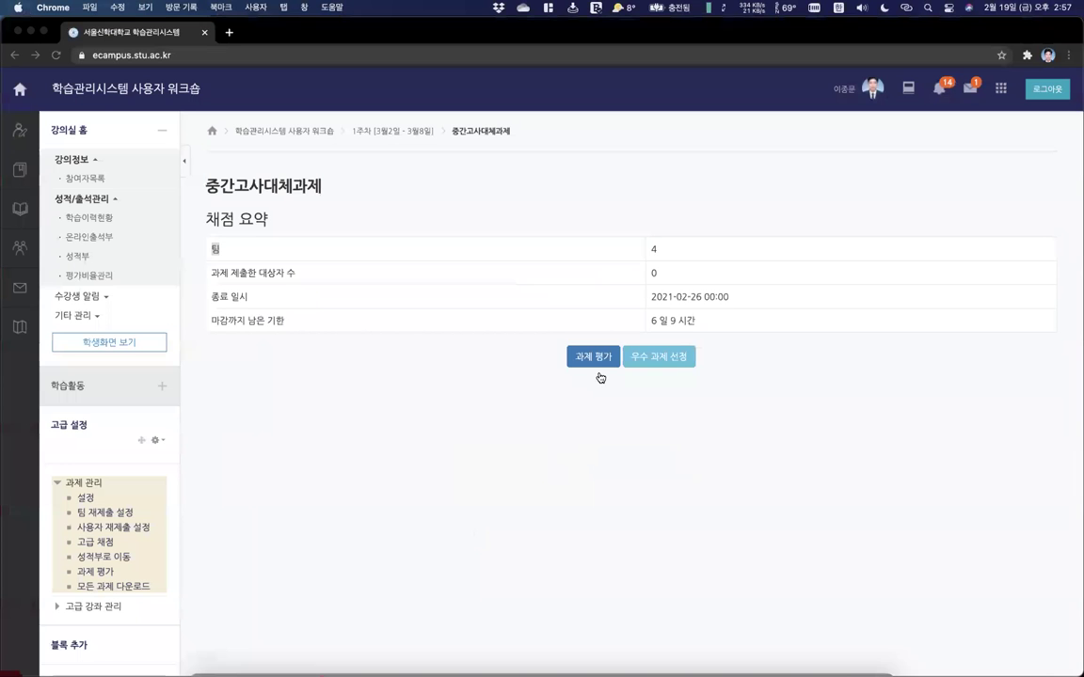
{"action": "left_click", "coordinate": [587, 357]}
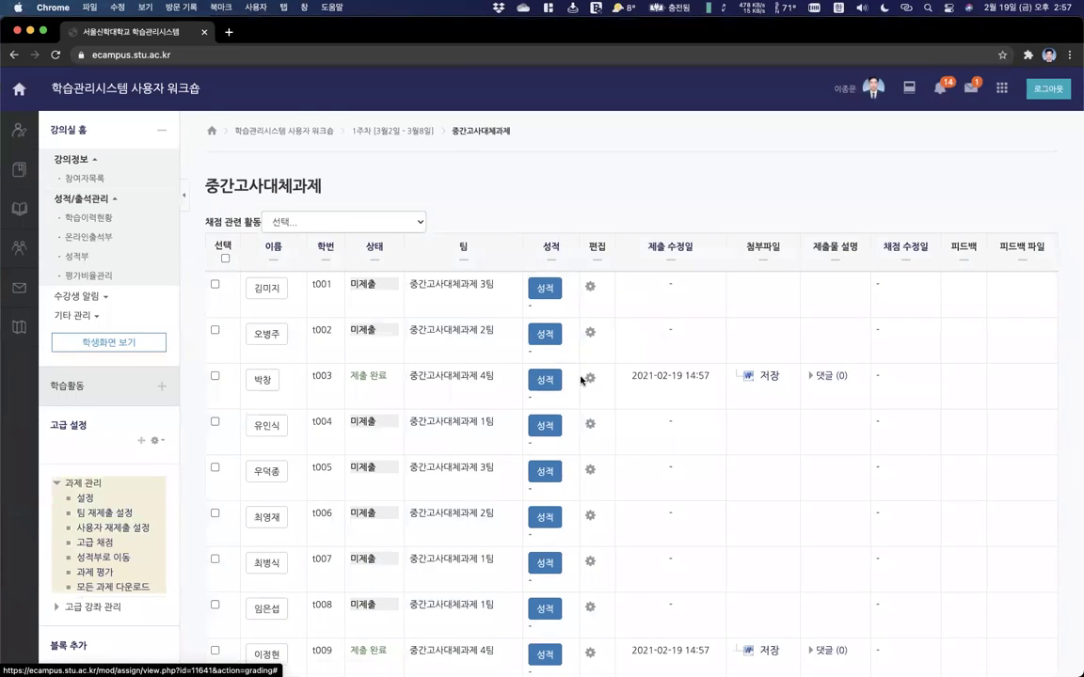
{"action": "scroll", "coordinate": [582, 380], "scroll_direction": "down", "scroll_amount": 2}
{"action": "left_click_drag", "start_coordinate": [493, 313], "coordinate": [407, 314]}
{"action": "scroll", "coordinate": [414, 320], "scroll_direction": "down", "scroll_amount": 4}
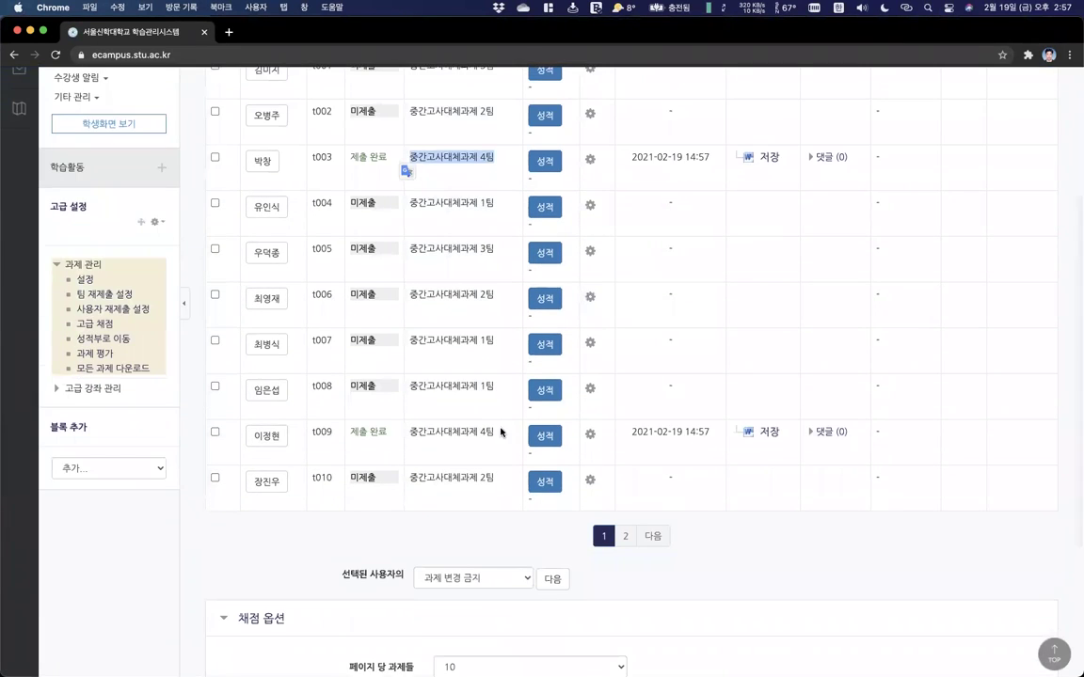
{"action": "left_click_drag", "start_coordinate": [501, 432], "coordinate": [410, 433]}
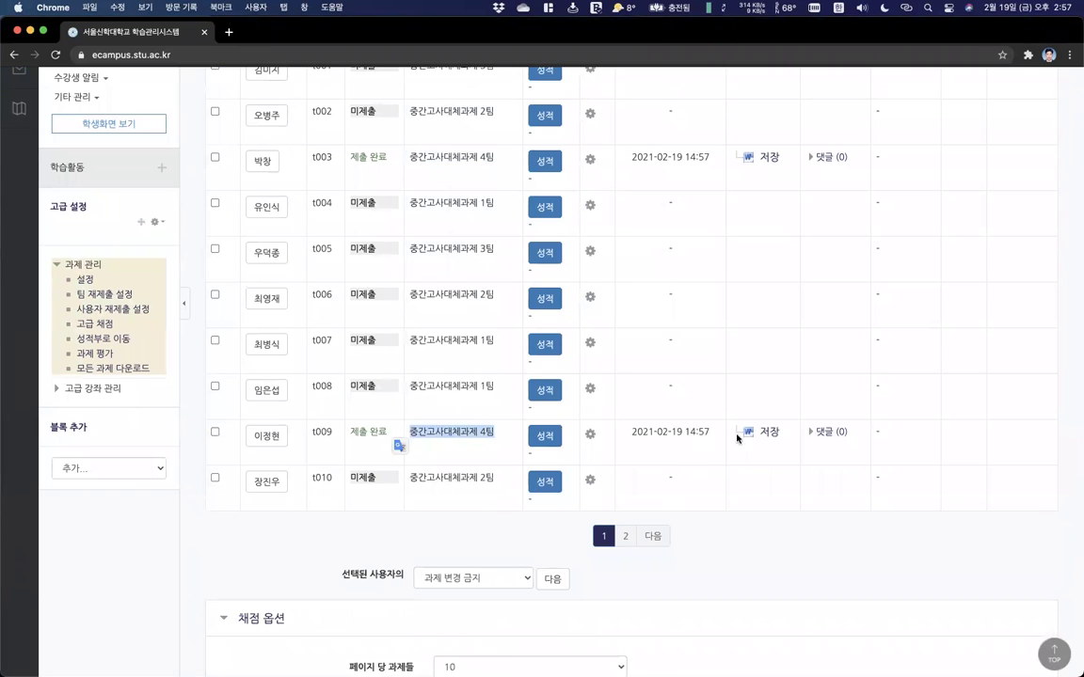
{"action": "scroll", "coordinate": [399, 452], "scroll_direction": "up", "scroll_amount": 5}
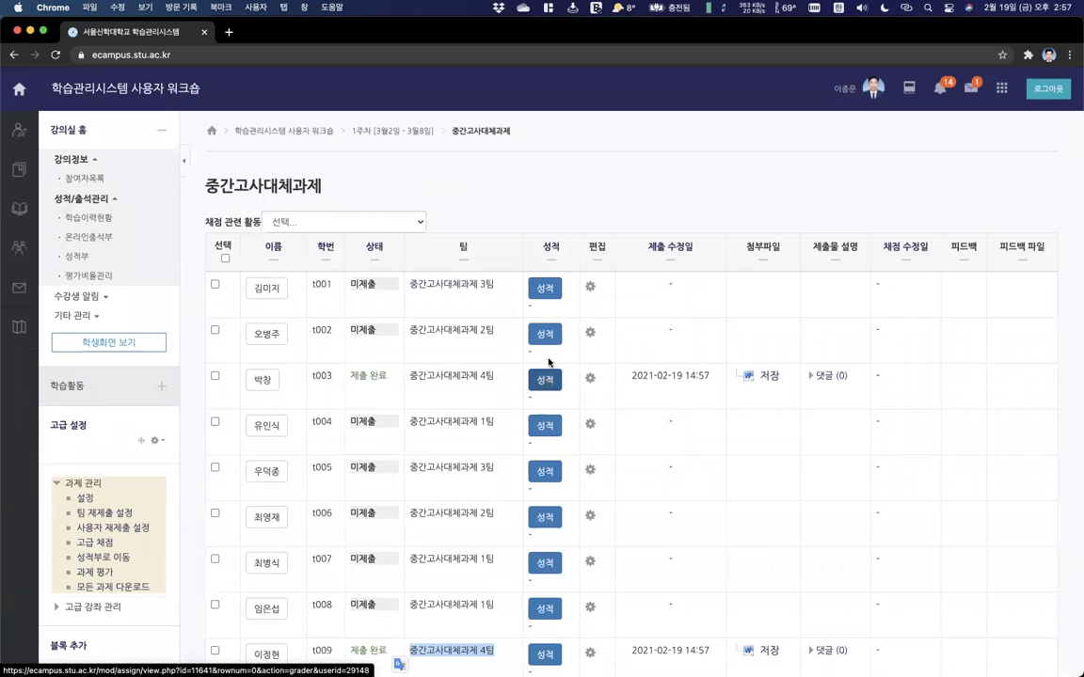
{"action": "left_click", "coordinate": [603, 172]}
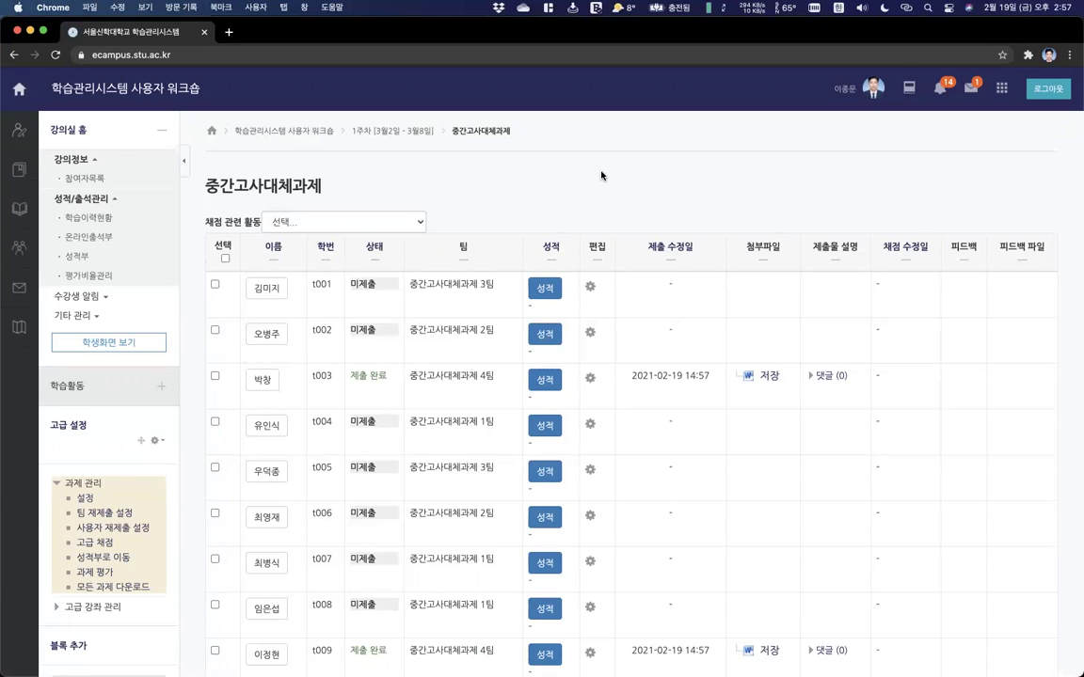
Return to the course home and look over the activities and materials that can be added to week 1.
{"action": "scroll", "coordinate": [601, 176], "scroll_direction": "left", "scroll_amount": 5}
{"action": "scroll", "coordinate": [967, 547], "scroll_direction": "left", "scroll_amount": 5}
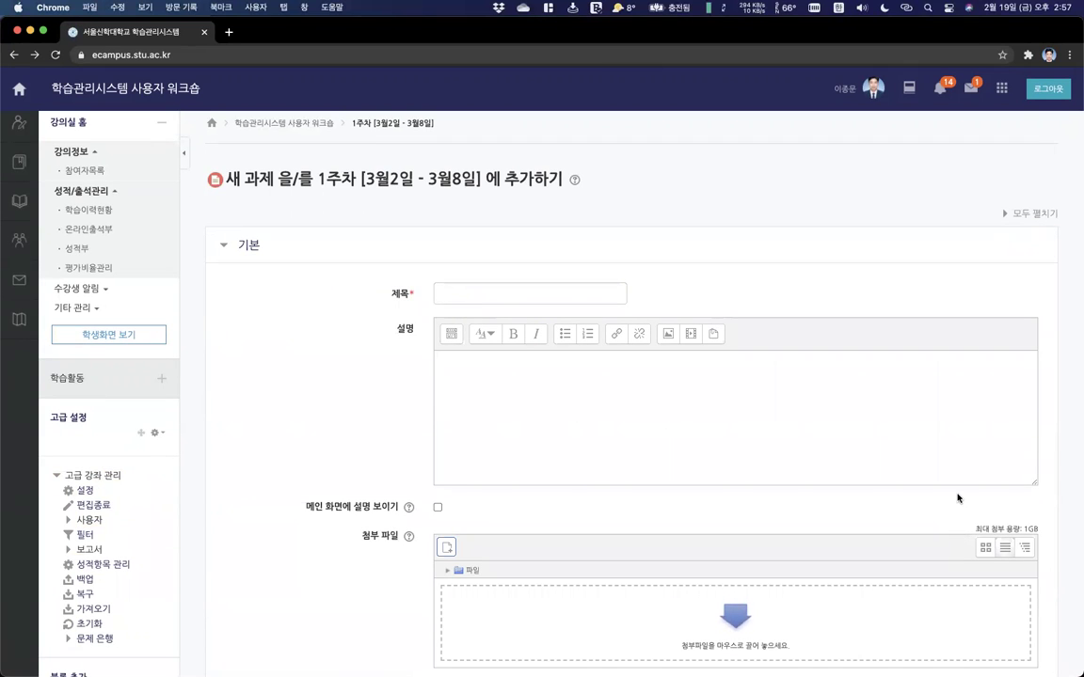
{"action": "left_click", "coordinate": [282, 127]}
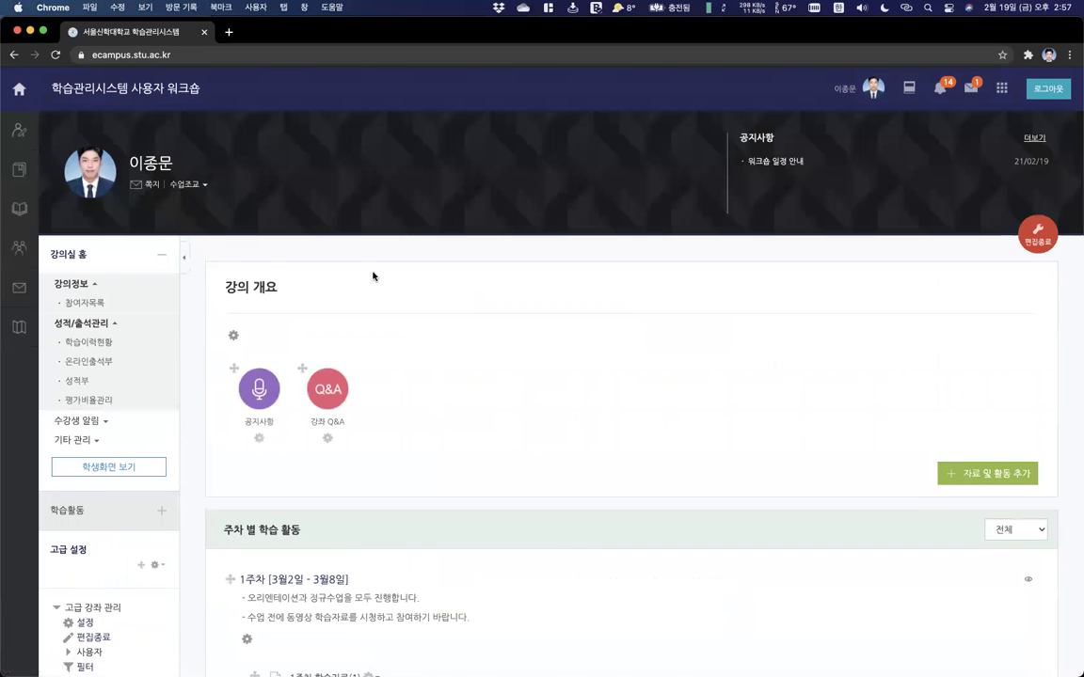
{"action": "scroll", "coordinate": [374, 277], "scroll_direction": "down", "scroll_amount": 10}
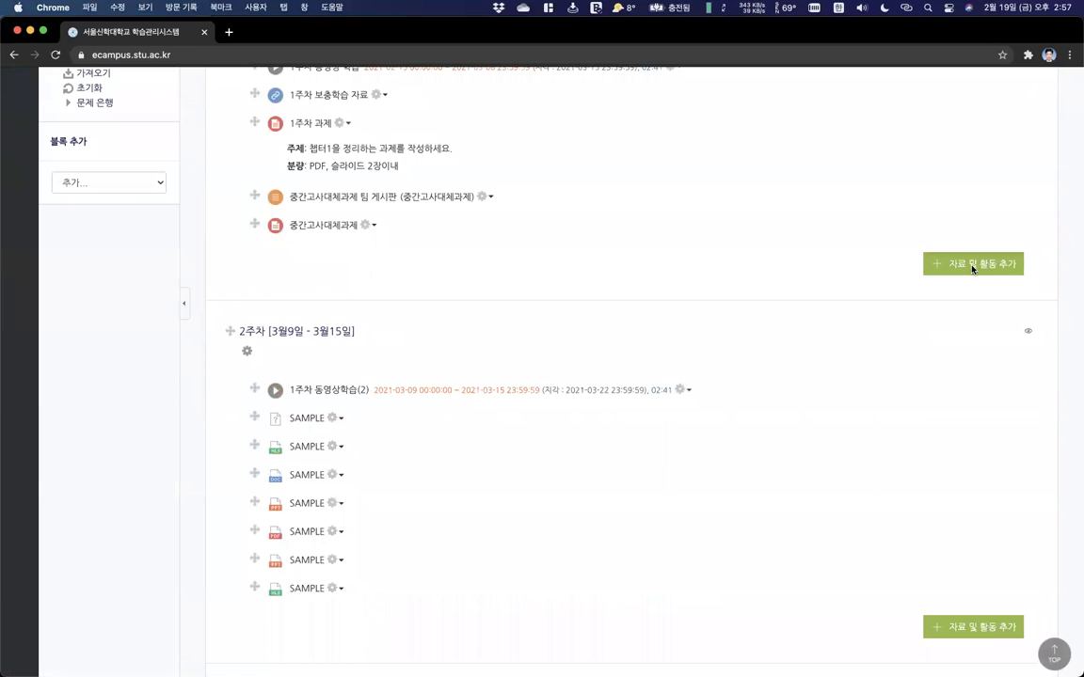
{"action": "left_click", "coordinate": [973, 266]}
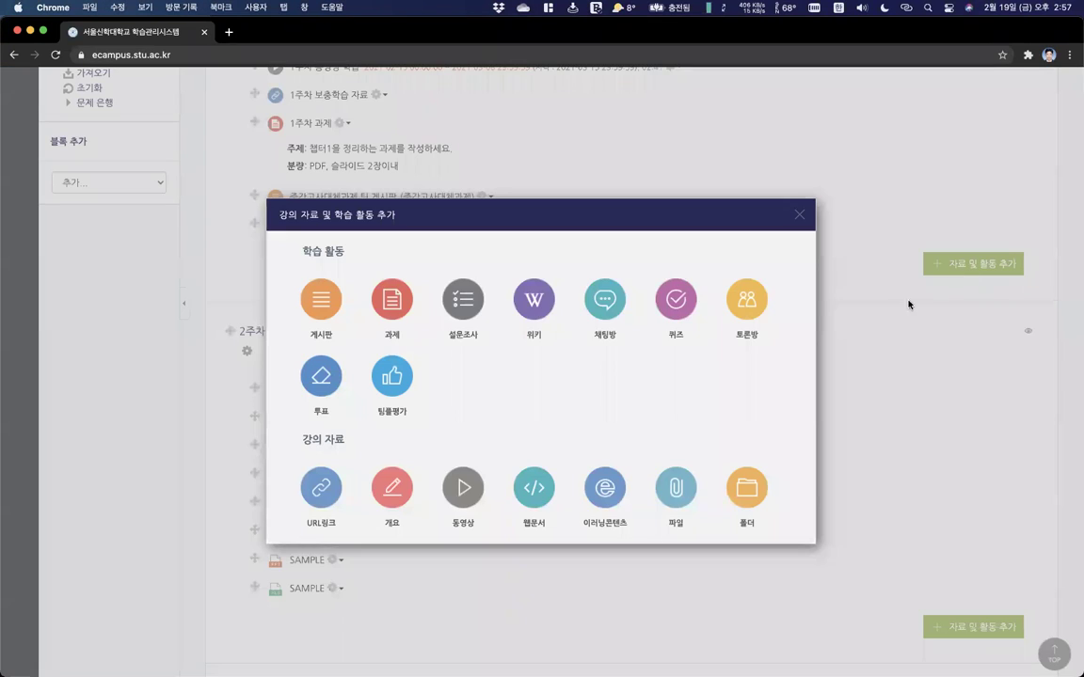
{"action": "left_click", "coordinate": [796, 216]}
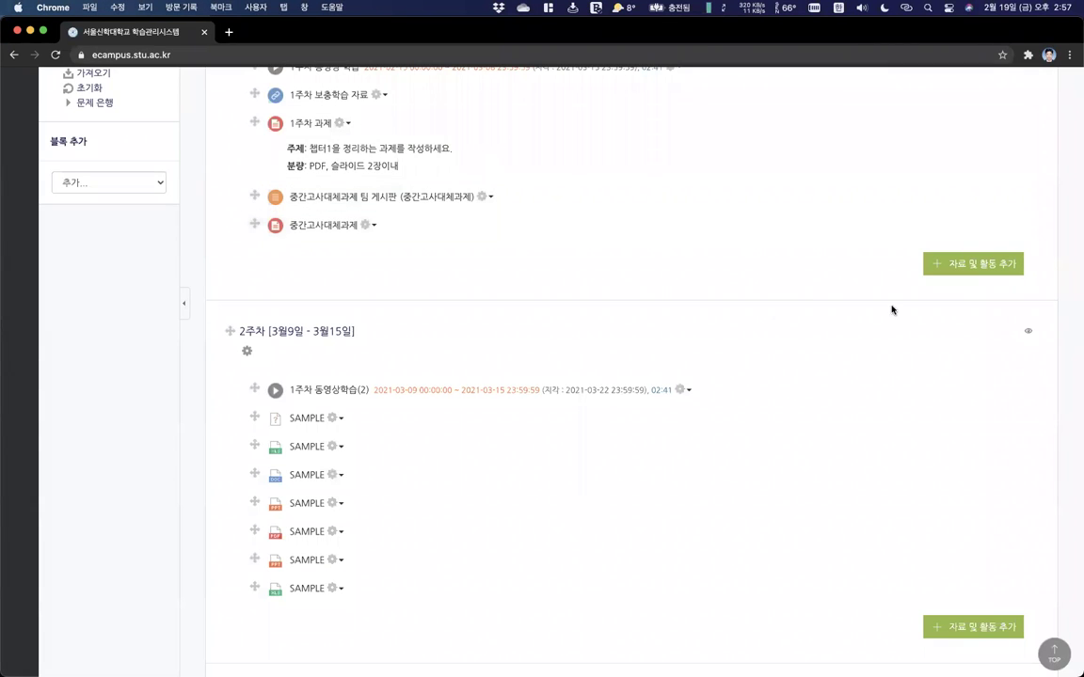
Review the 1주차 과제 settings, including the submission period, 제출 유형 and 접근 제한, and leave without saving.
{"action": "left_click", "coordinate": [347, 125]}
{"action": "left_click", "coordinate": [291, 141]}
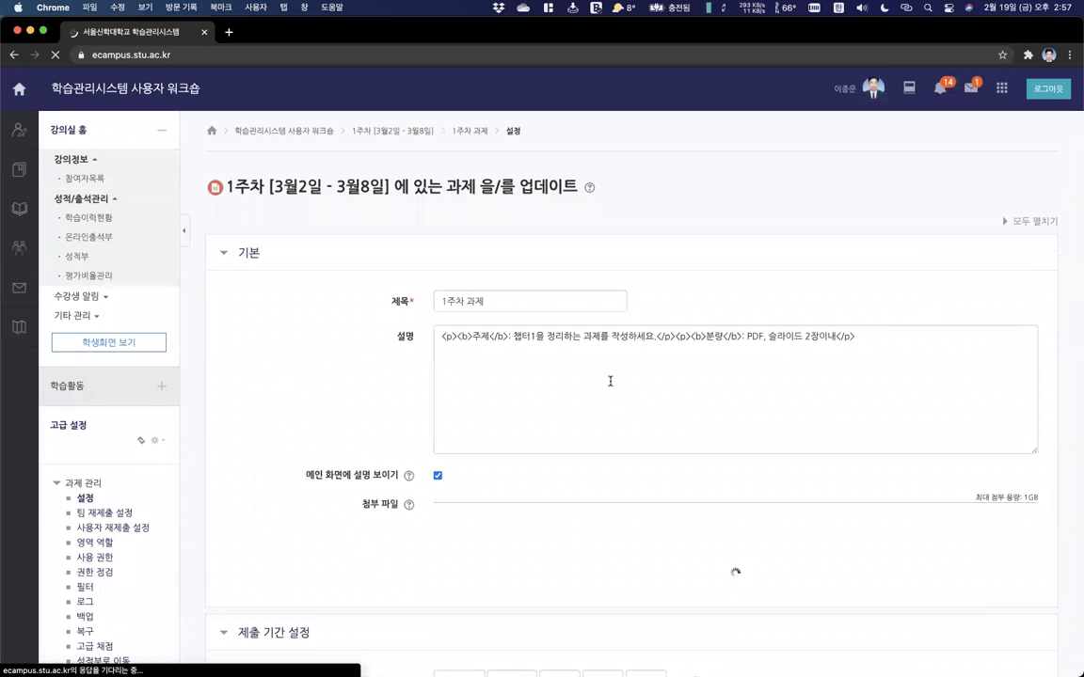
{"action": "scroll", "coordinate": [310, 586], "scroll_direction": "down", "scroll_amount": 2}
{"action": "scroll", "coordinate": [310, 586], "scroll_direction": "down", "scroll_amount": 5}
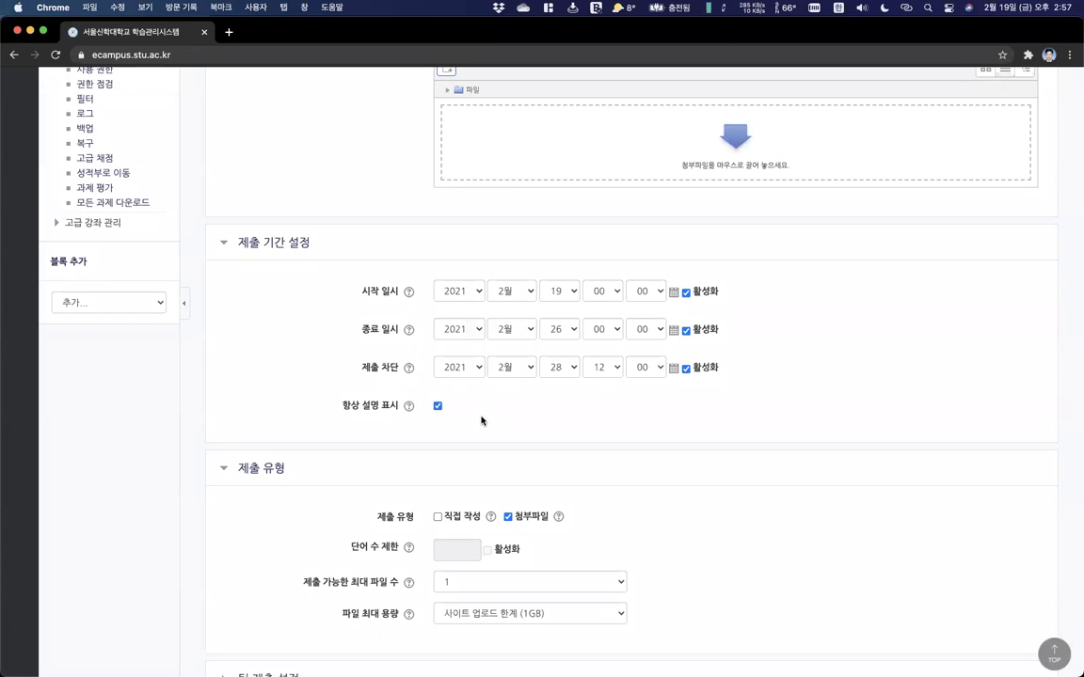
{"action": "scroll", "coordinate": [482, 421], "scroll_direction": "down", "scroll_amount": 5}
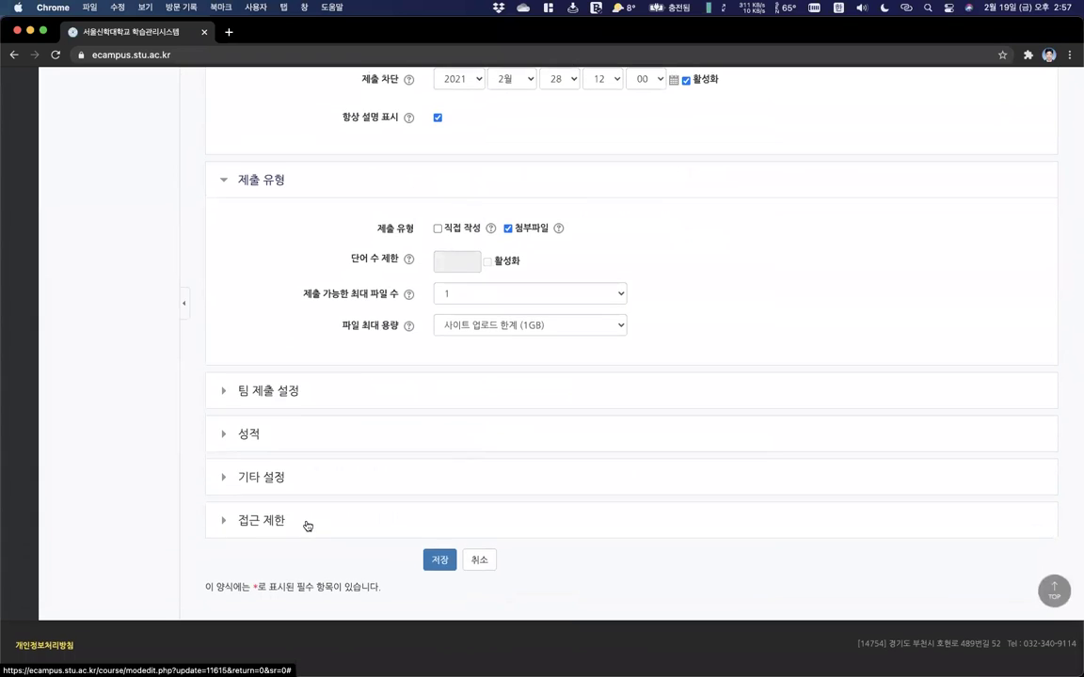
{"action": "left_click", "coordinate": [307, 522]}
{"action": "scroll", "coordinate": [307, 522], "scroll_direction": "down", "scroll_amount": 2}
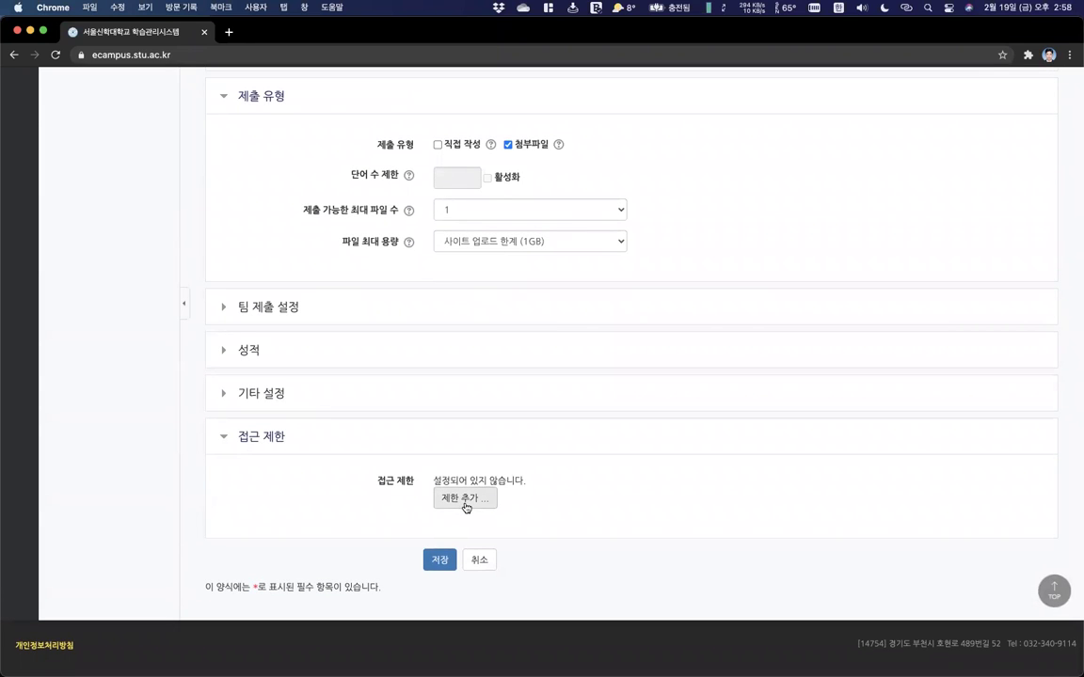
{"action": "left_click", "coordinate": [477, 562]}
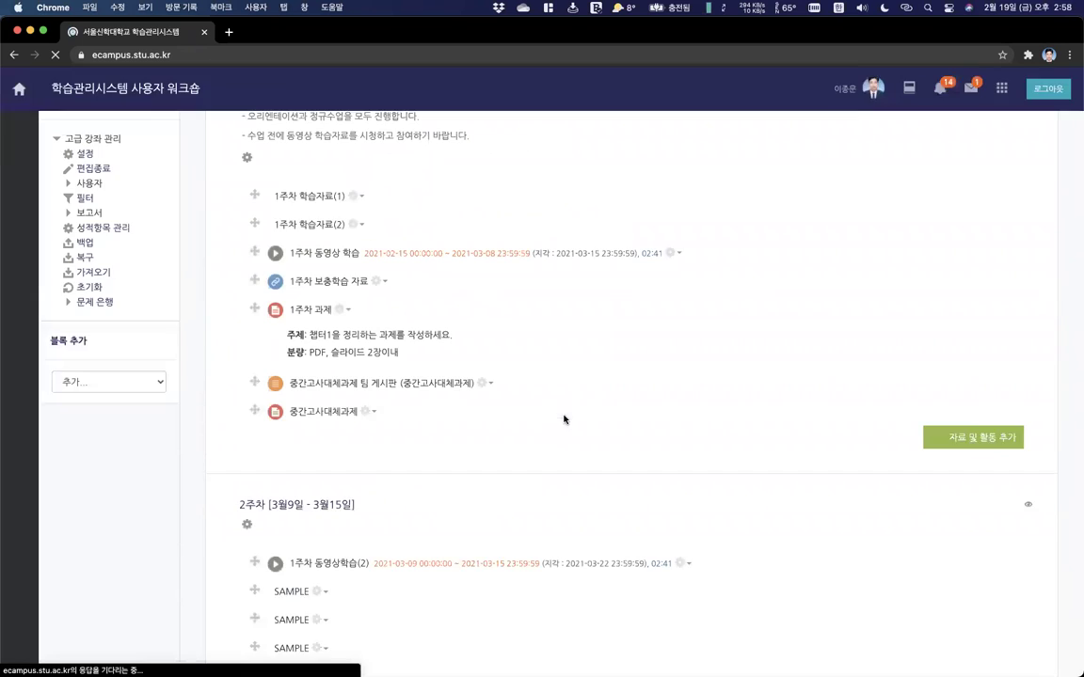
Add a new 파일 resource to week 1 and title it 2/20일 공개될 자료.
{"action": "scroll", "coordinate": [564, 419], "scroll_direction": "down", "scroll_amount": 2}
{"action": "scroll", "coordinate": [564, 418], "scroll_direction": "down", "scroll_amount": 1}
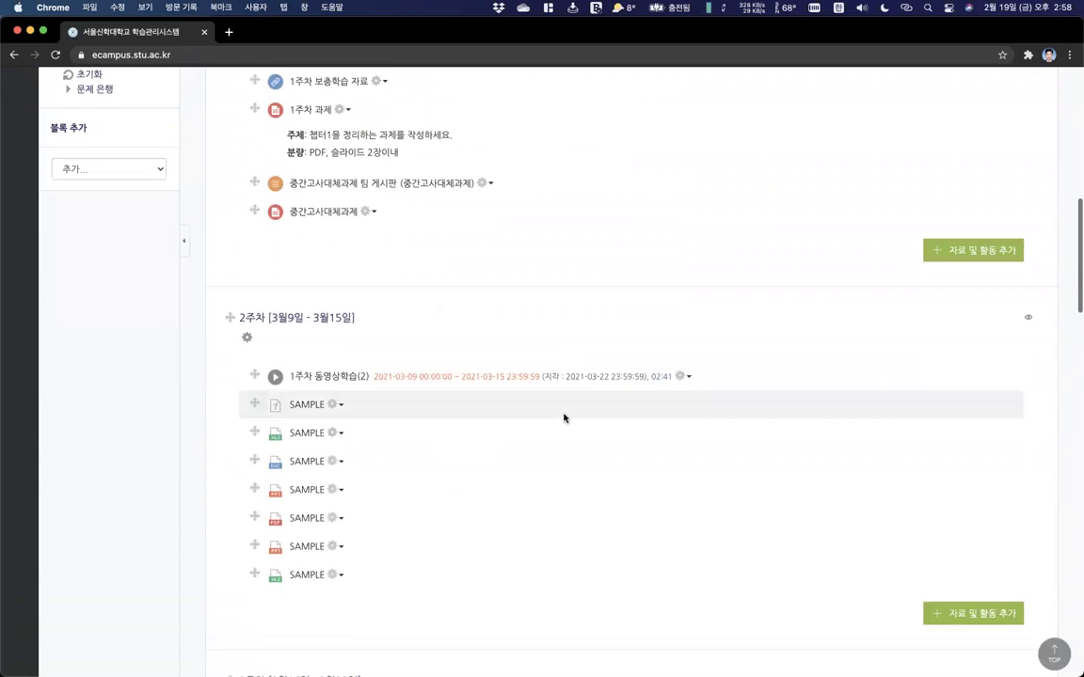
{"action": "left_click", "coordinate": [985, 257]}
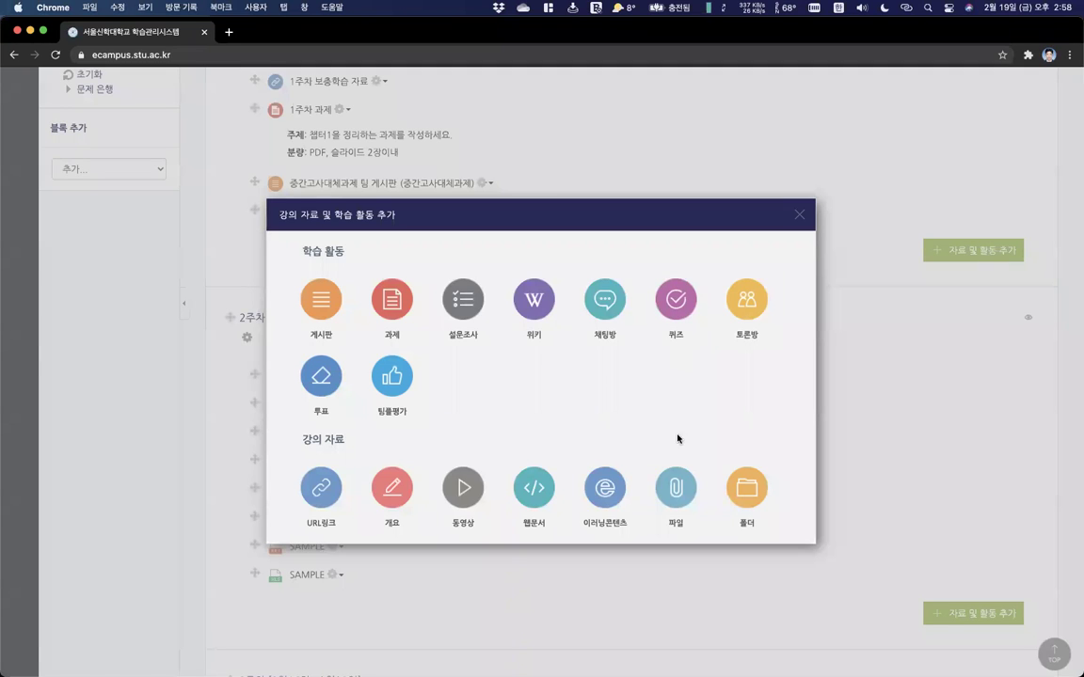
{"action": "left_click", "coordinate": [672, 491]}
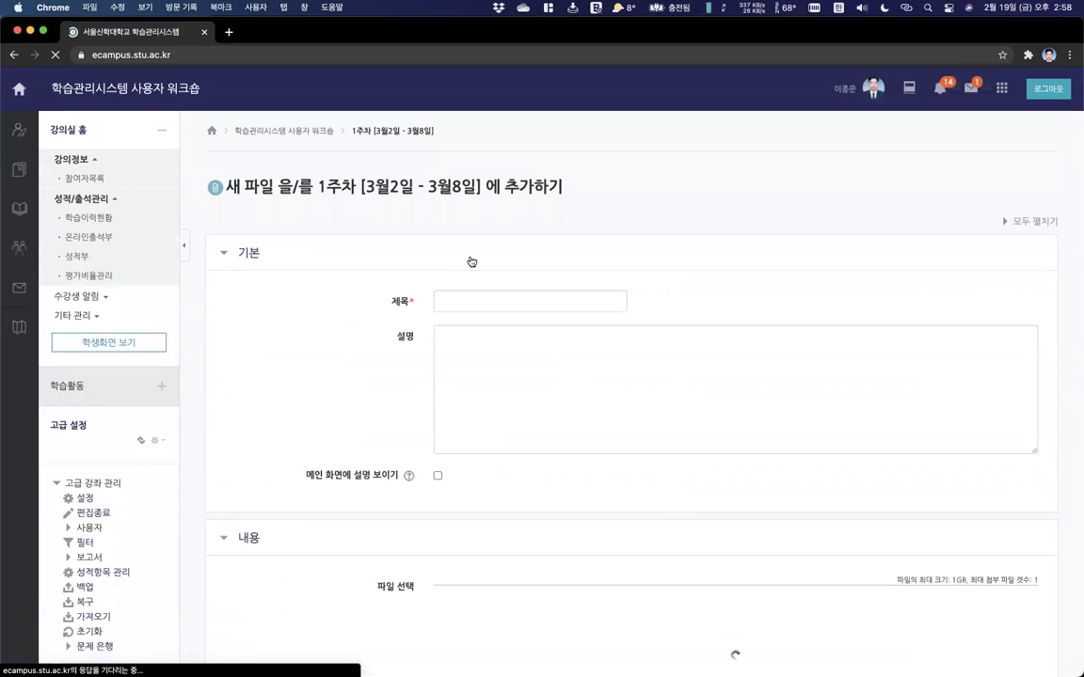
{"action": "type", "text": "1"}
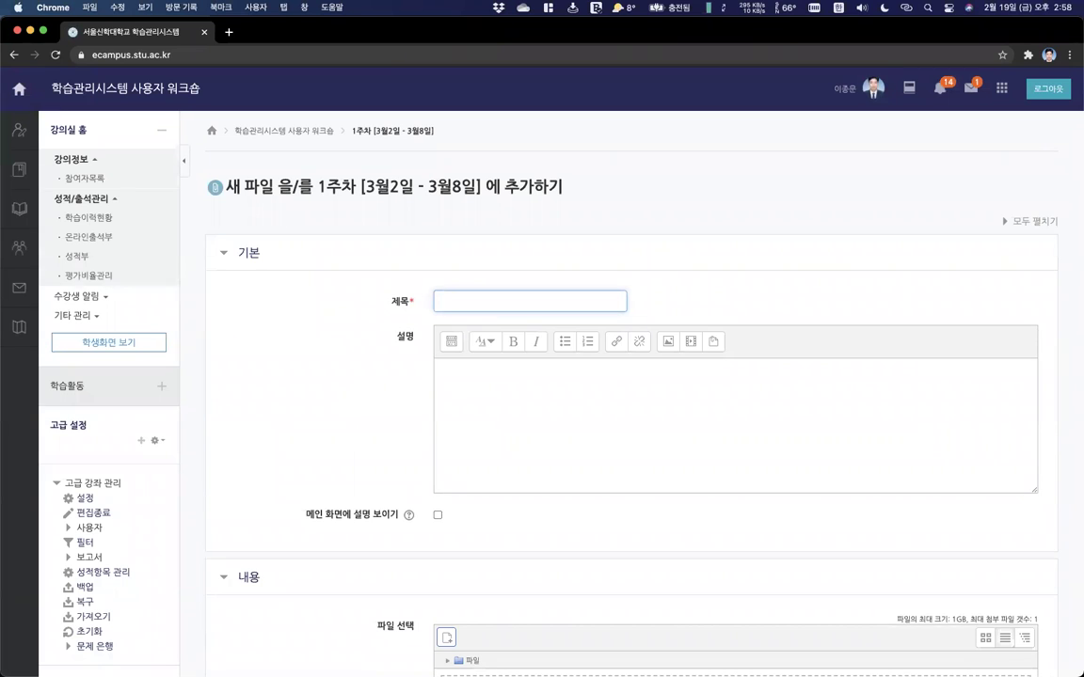
{"action": "type", "text": "/20일 공개될 자료"}
Upload SAMPLE.docx from the computer as the content of the new file resource.
{"action": "scroll", "coordinate": [428, 440], "scroll_direction": "down", "scroll_amount": 5}
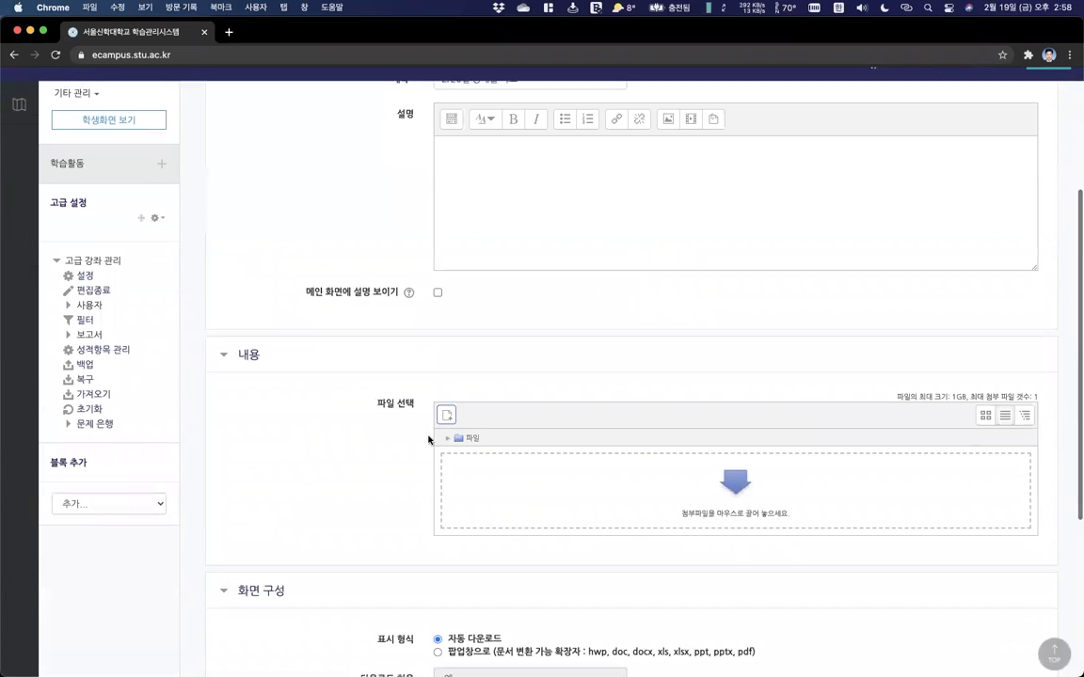
{"action": "left_click", "coordinate": [446, 415]}
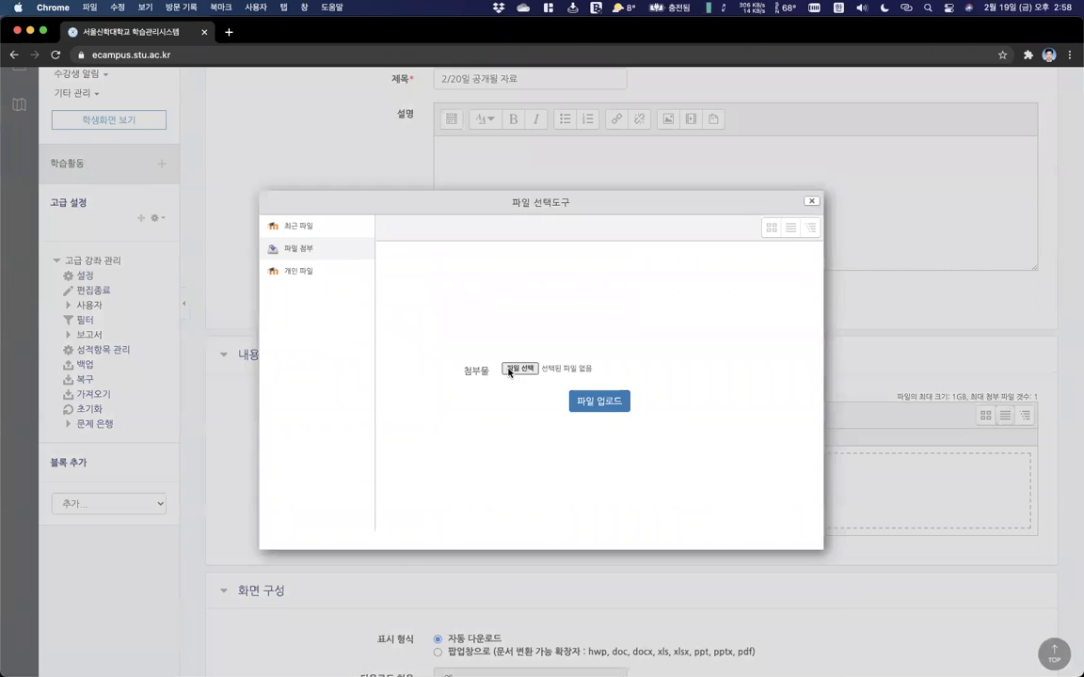
{"action": "left_click", "coordinate": [509, 369]}
{"action": "left_click", "coordinate": [433, 283]}
{"action": "left_click", "coordinate": [701, 471]}
{"action": "left_click", "coordinate": [617, 415]}
{"action": "scroll", "coordinate": [539, 376], "scroll_direction": "up", "scroll_amount": 3}
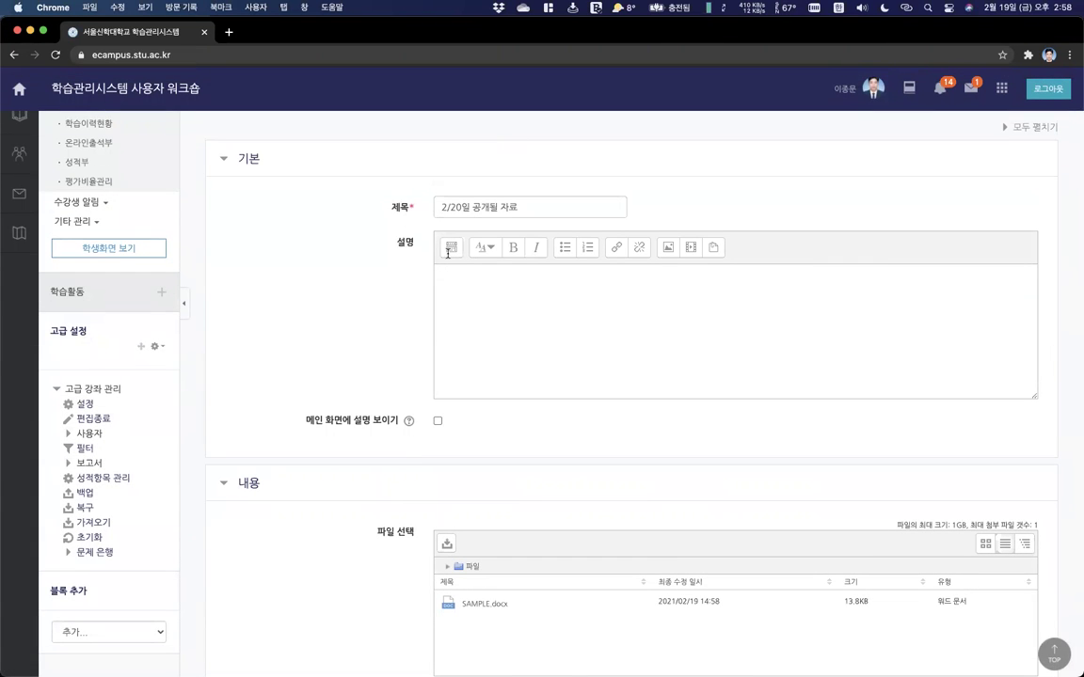
Add a 날짜 access restriction to the resource with 시작 일시 set to 2021년 2월 20일 00:00.
{"action": "scroll", "coordinate": [348, 423], "scroll_direction": "down", "scroll_amount": 10}
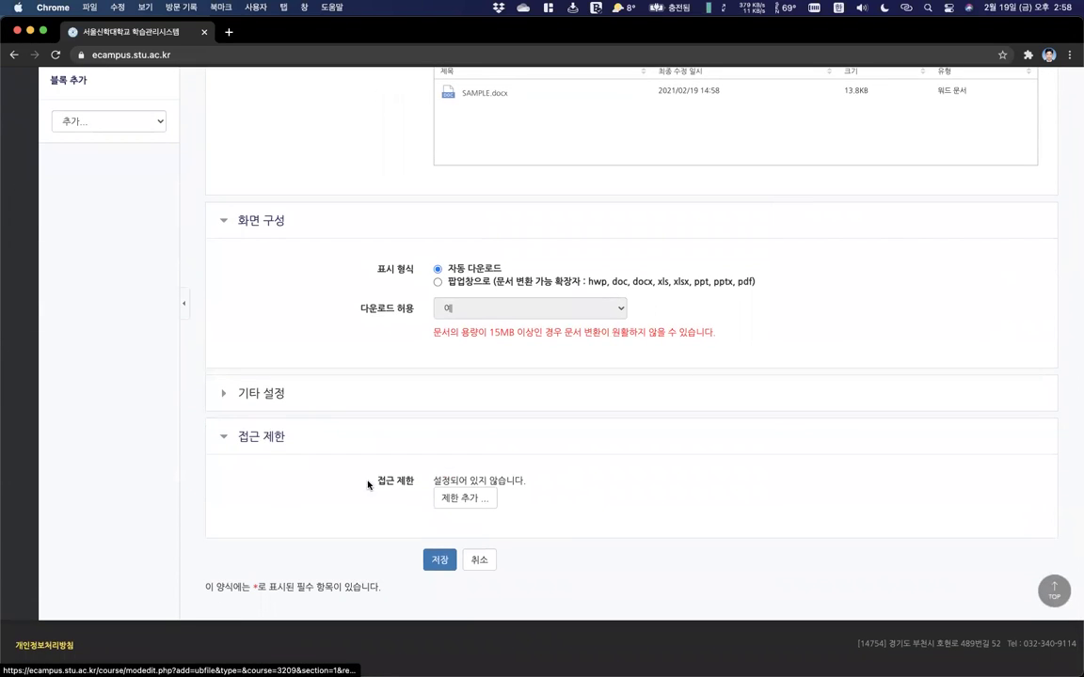
{"action": "left_click", "coordinate": [457, 502]}
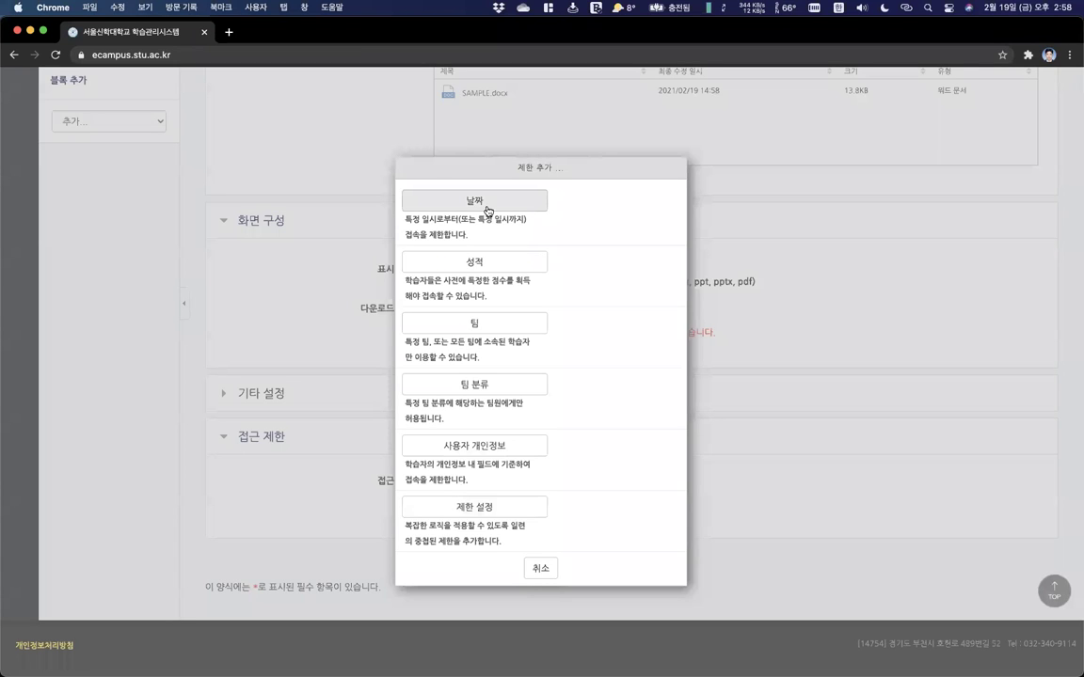
{"action": "left_click", "coordinate": [486, 206]}
{"action": "scroll", "coordinate": [460, 482], "scroll_direction": "down", "scroll_amount": 2}
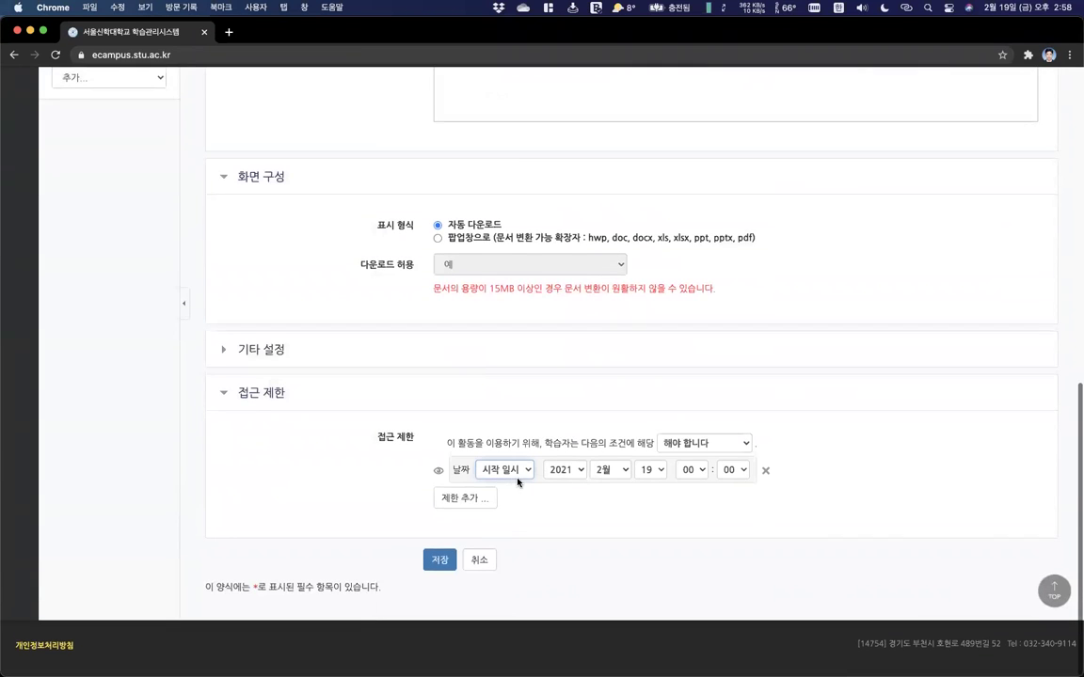
{"action": "left_click", "coordinate": [649, 469]}
{"action": "left_click", "coordinate": [643, 483]}
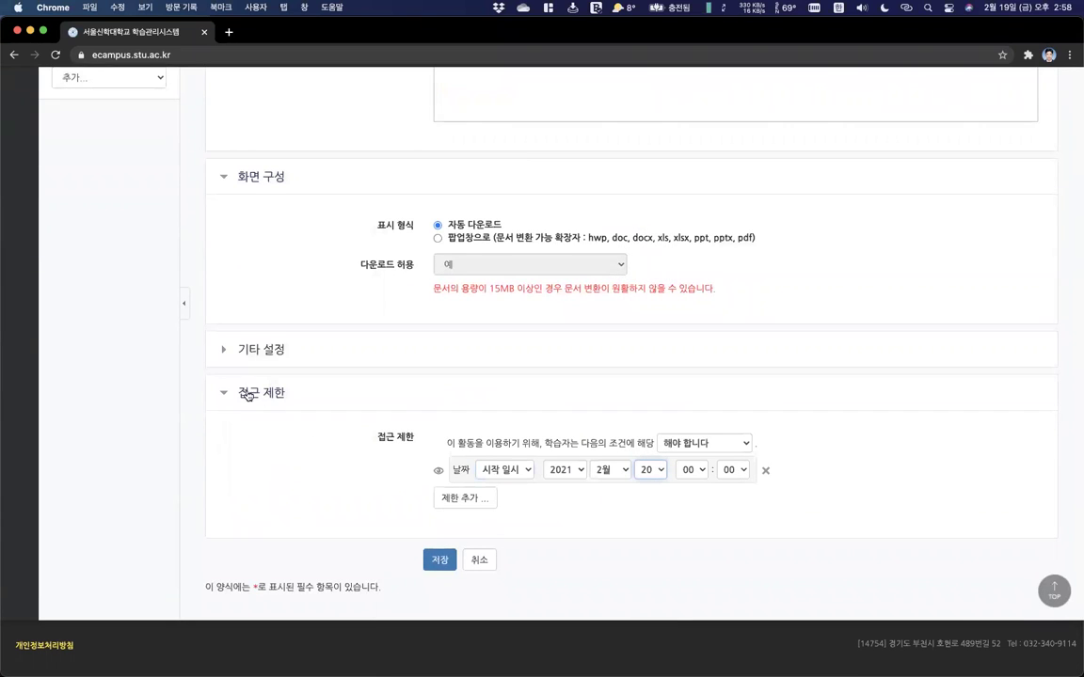
Review the other access restriction types without adding one, and save the file resource.
{"action": "left_click", "coordinate": [449, 505]}
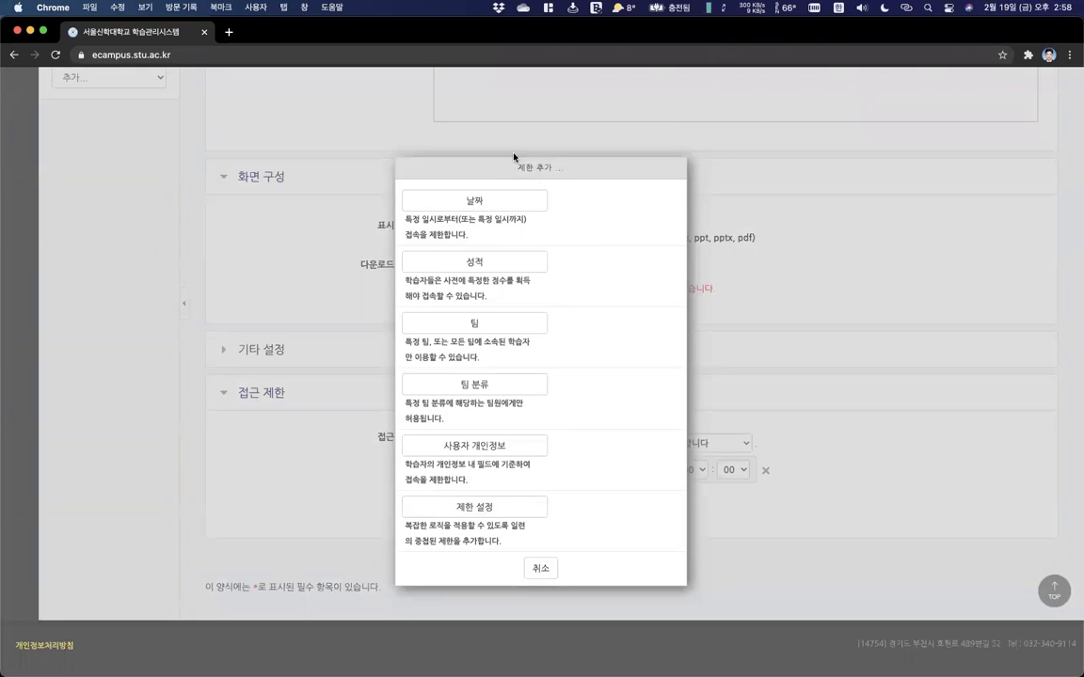
{"action": "left_click", "coordinate": [541, 568]}
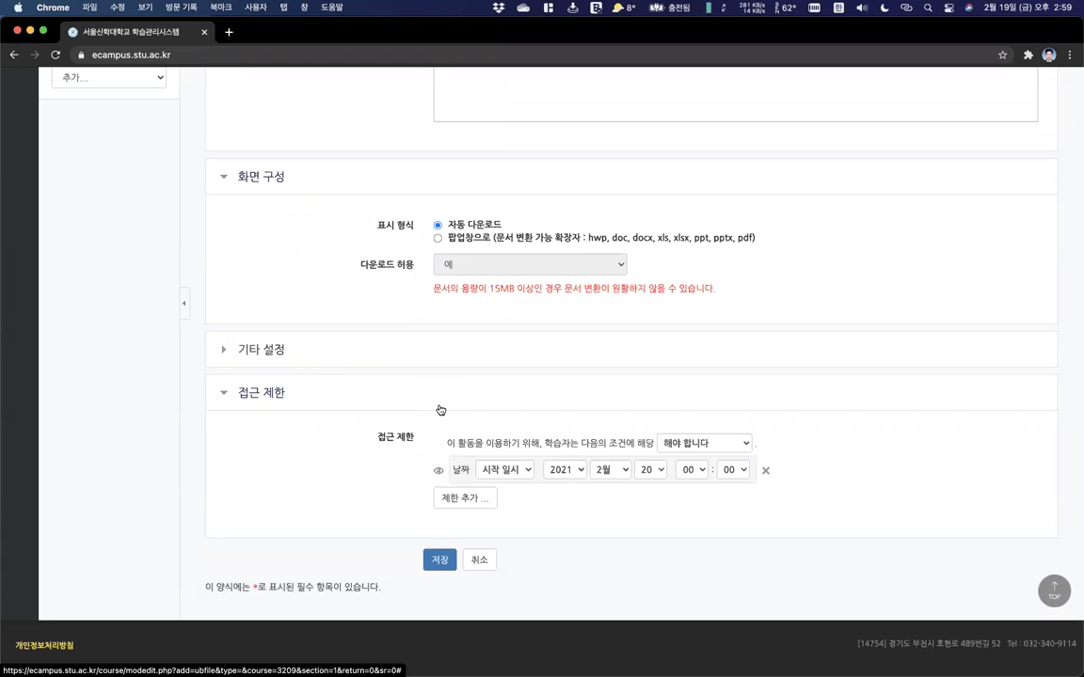
{"action": "left_click", "coordinate": [439, 560]}
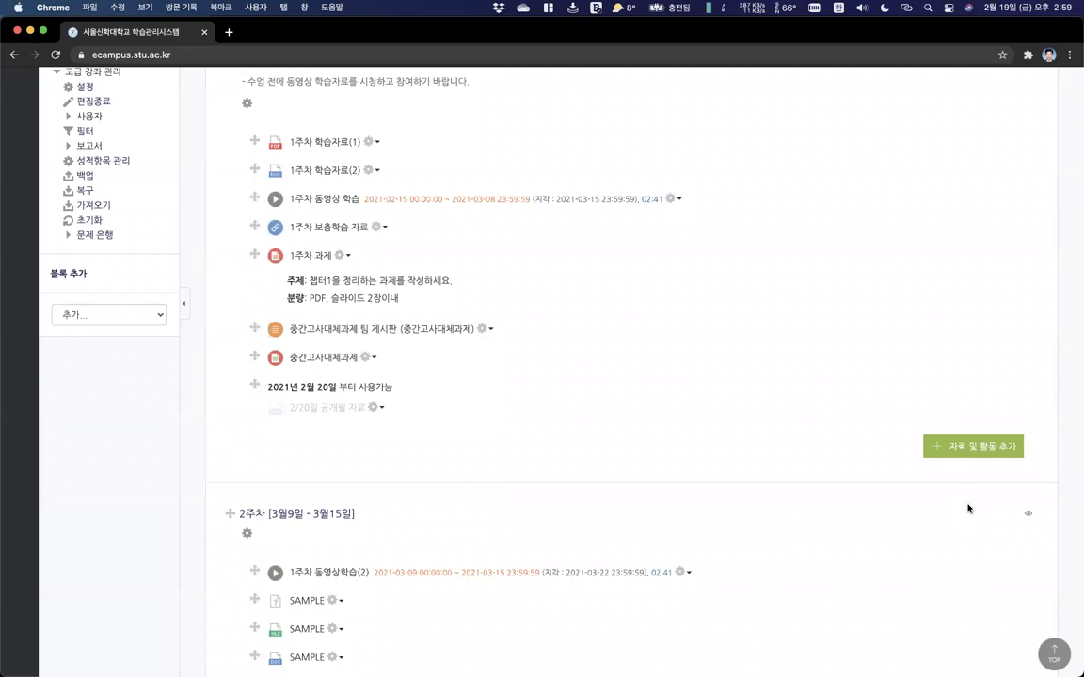
Look over the 온라인출석부 attendance status and the 성적부 grade table, and return to the course home.
{"action": "scroll", "coordinate": [619, 331], "scroll_direction": "up", "scroll_amount": 10}
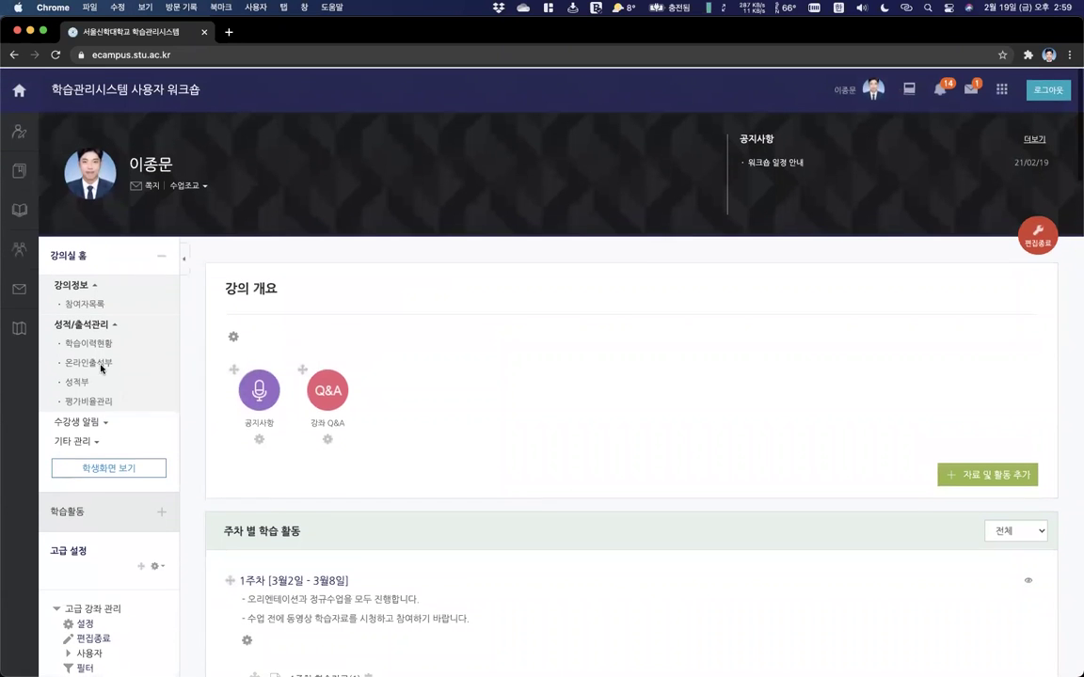
{"action": "left_click", "coordinate": [94, 363]}
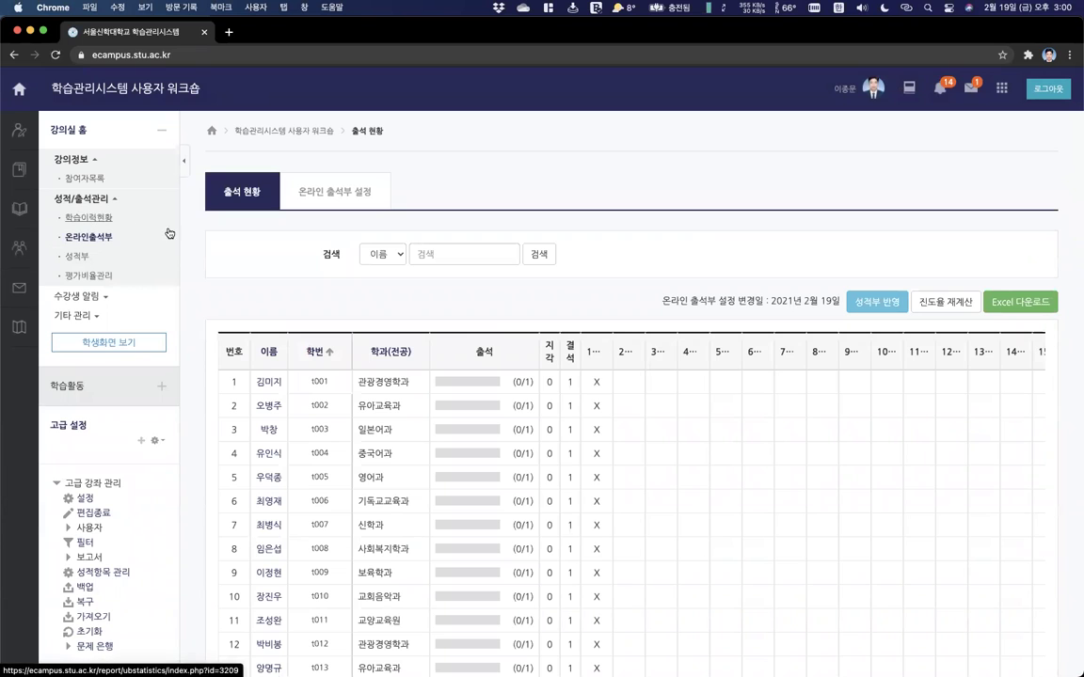
{"action": "left_click", "coordinate": [73, 260]}
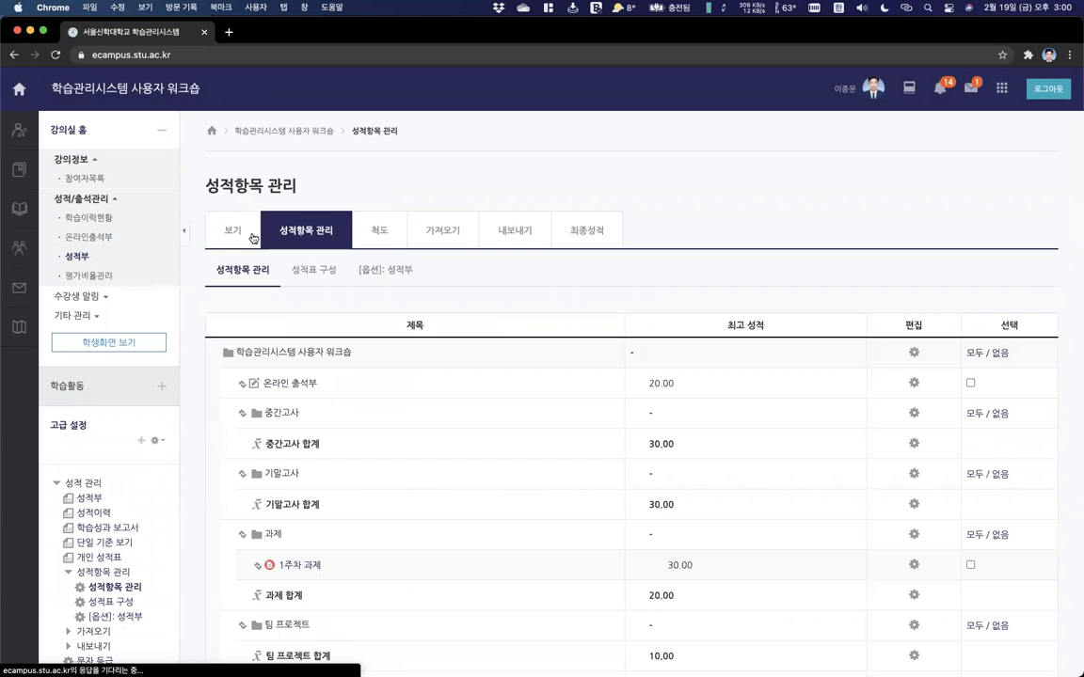
{"action": "scroll", "coordinate": [496, 358], "scroll_direction": "down", "scroll_amount": 5}
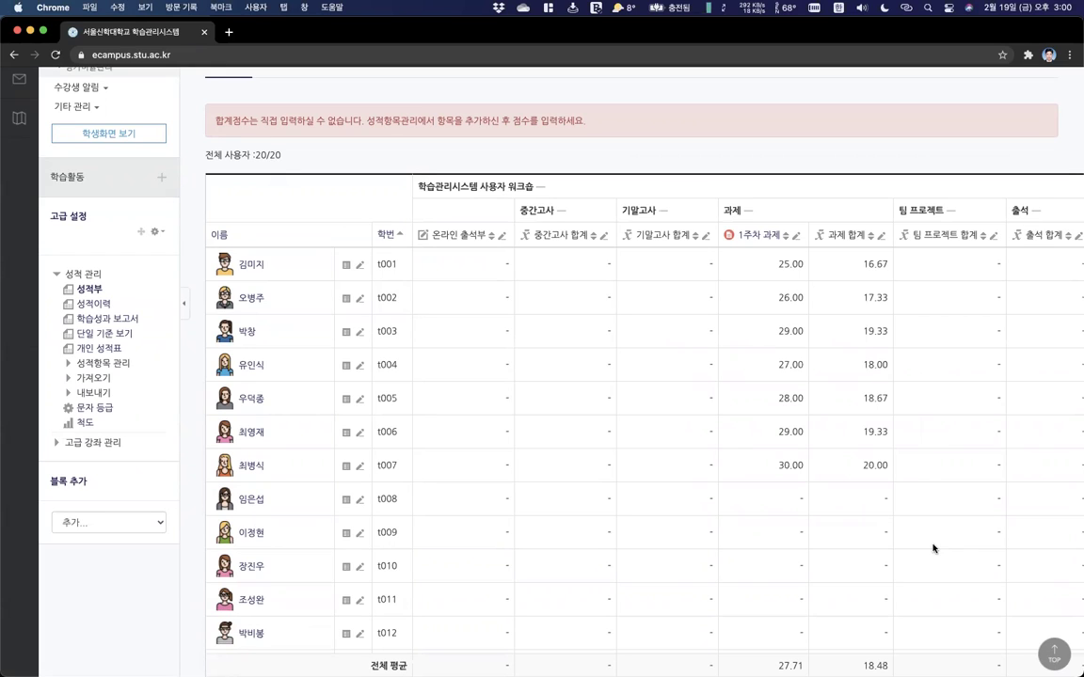
{"action": "scroll", "coordinate": [673, 530], "scroll_direction": "left", "scroll_amount": 5}
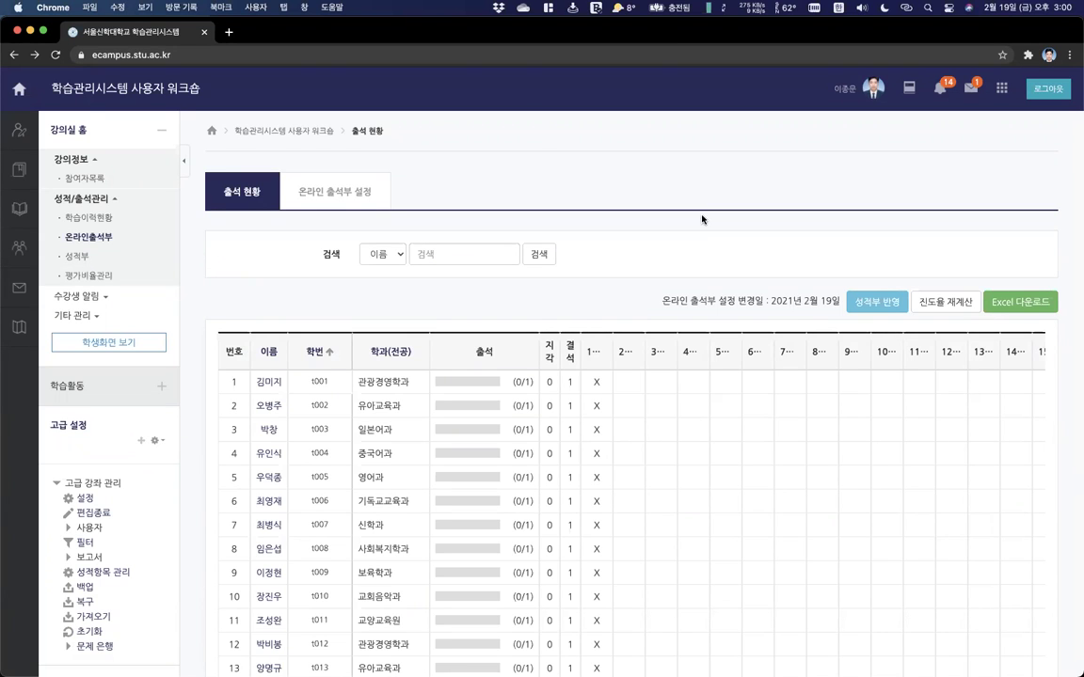
{"action": "scroll", "coordinate": [648, 182], "scroll_direction": "left", "scroll_amount": 5}
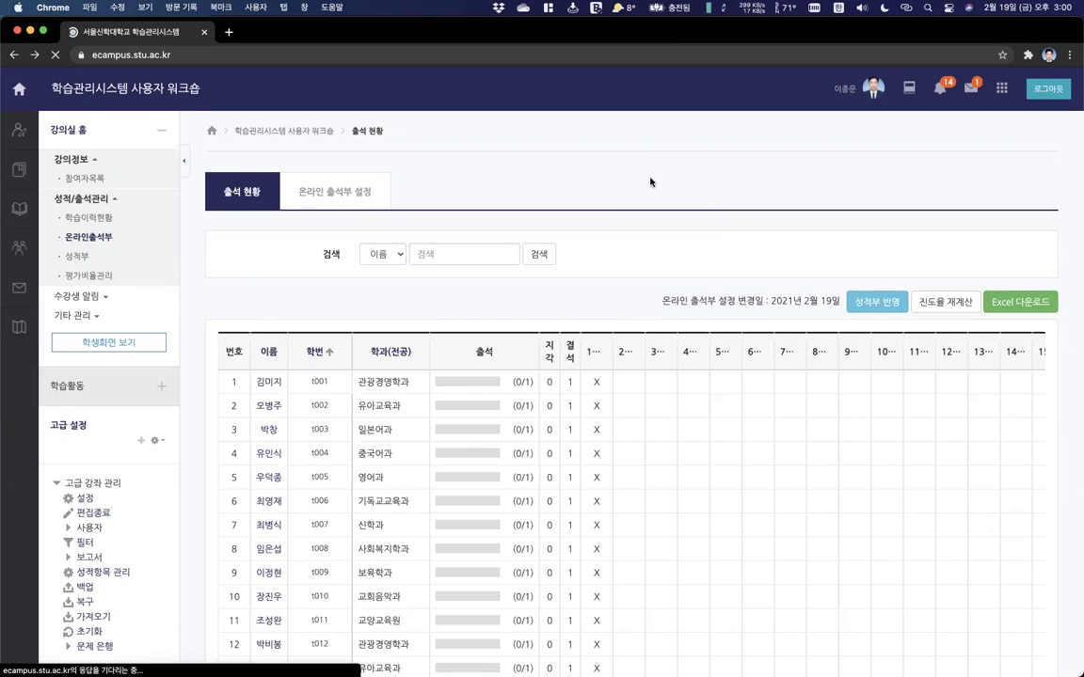
Open a new 파일 form for week 1, examine the 파일 첨부 upload option and local file selection, and leave without saving.
{"action": "scroll", "coordinate": [592, 430], "scroll_direction": "down", "scroll_amount": 1}
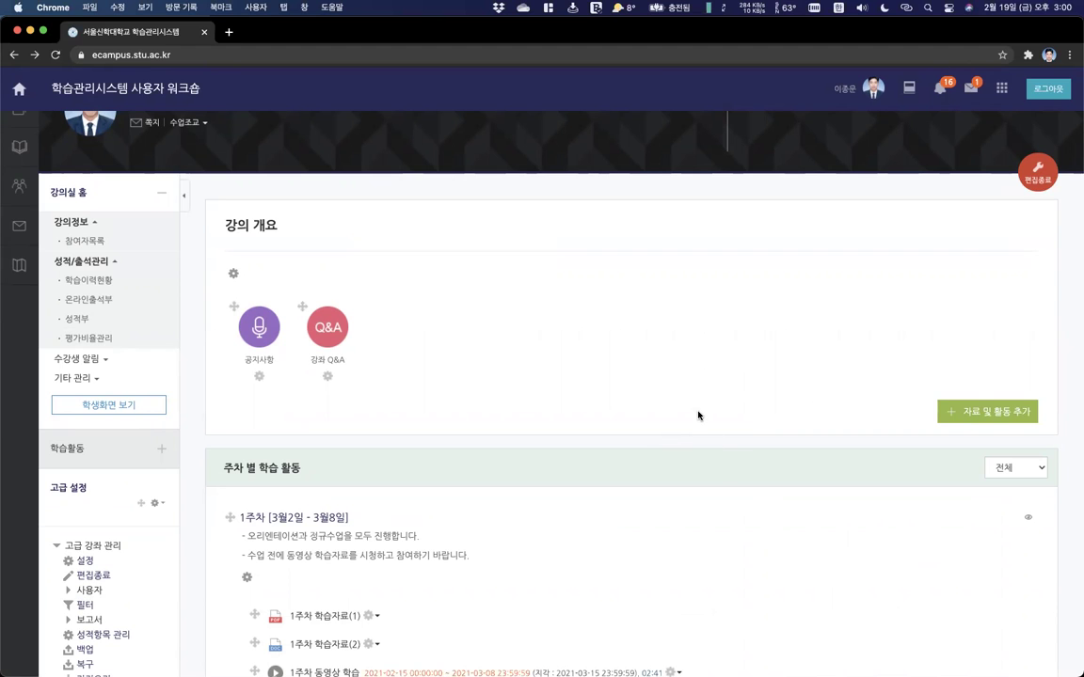
{"action": "scroll", "coordinate": [697, 413], "scroll_direction": "down", "scroll_amount": 5}
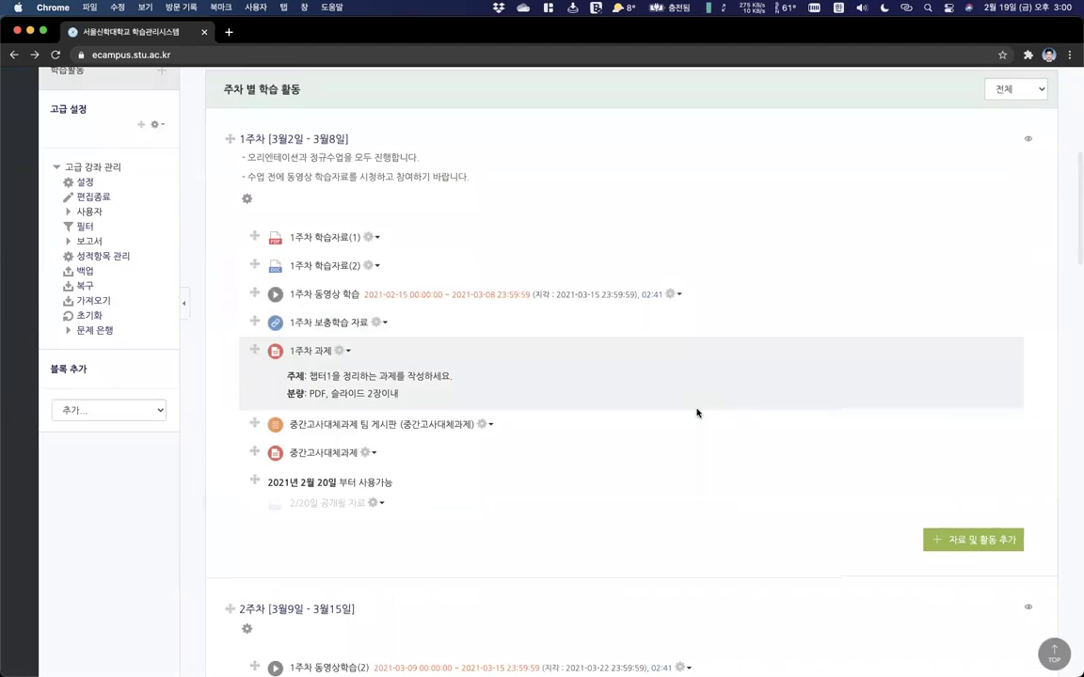
{"action": "scroll", "coordinate": [697, 413], "scroll_direction": "down", "scroll_amount": 2}
{"action": "scroll", "coordinate": [697, 413], "scroll_direction": "down", "scroll_amount": 1}
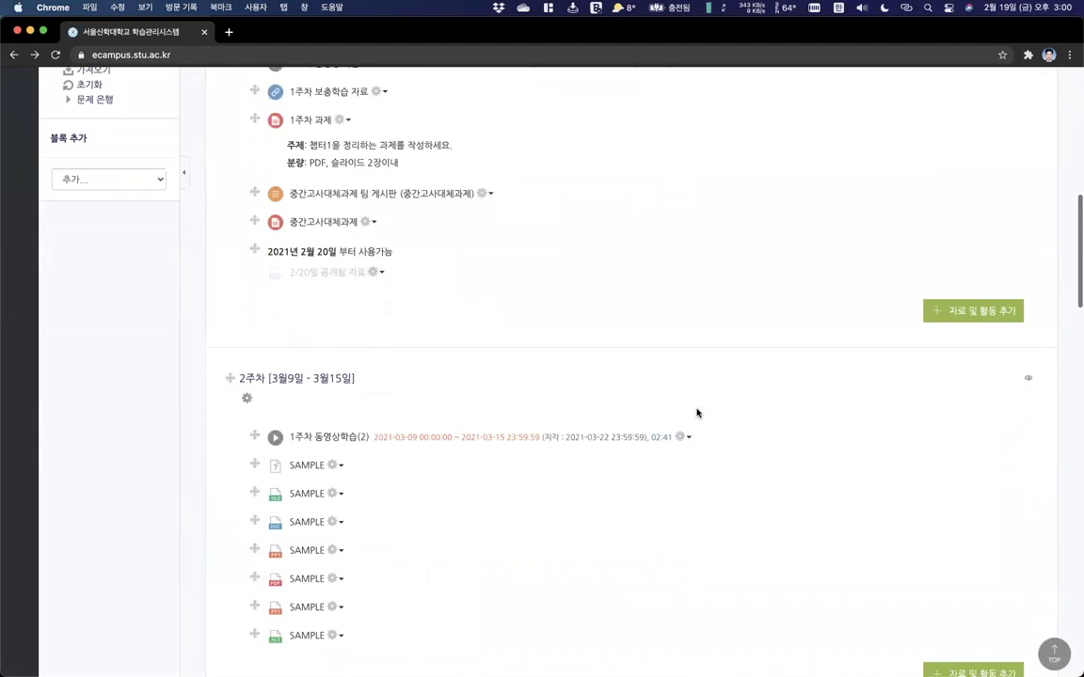
{"action": "left_click", "coordinate": [970, 293]}
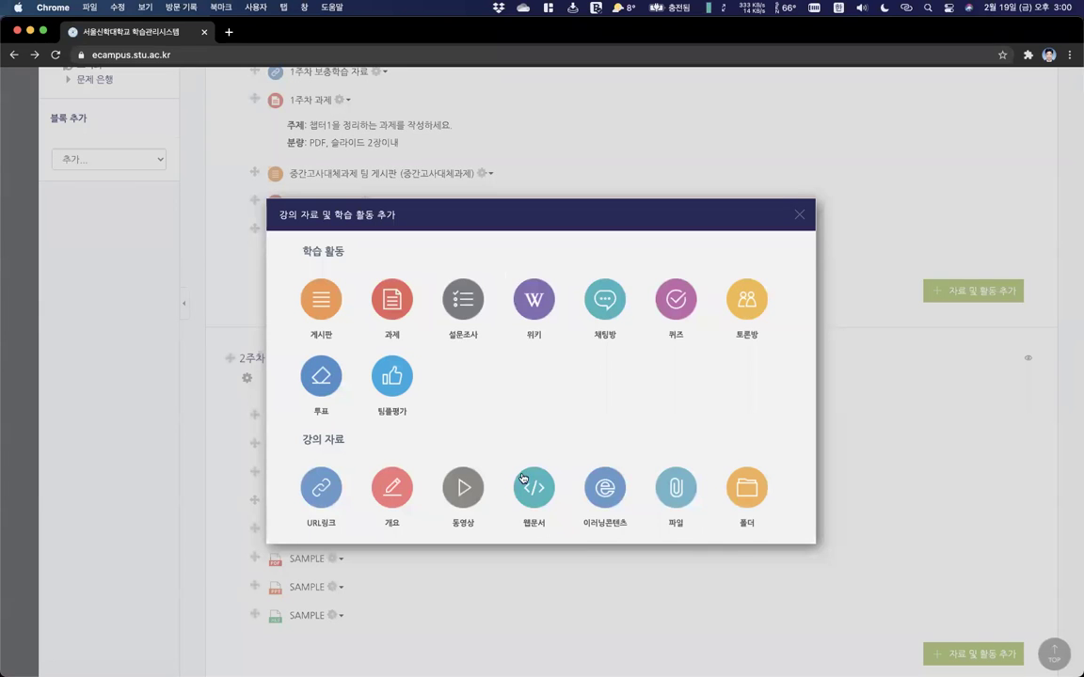
{"action": "left_click", "coordinate": [664, 488]}
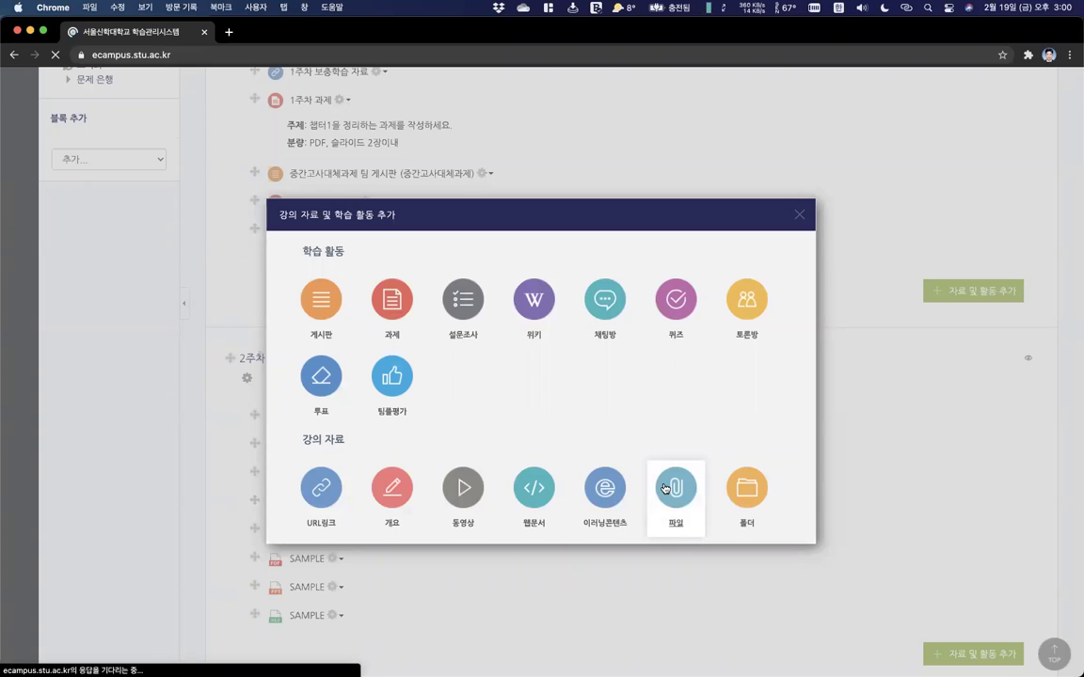
{"action": "scroll", "coordinate": [554, 512], "scroll_direction": "down", "scroll_amount": 5}
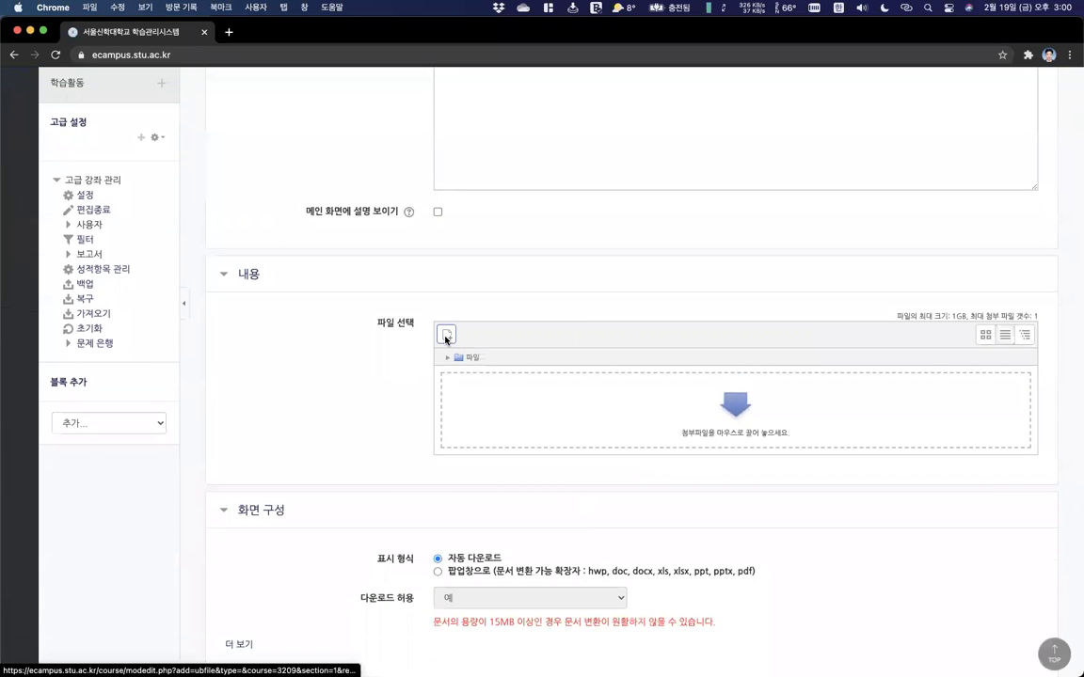
{"action": "left_click", "coordinate": [446, 338]}
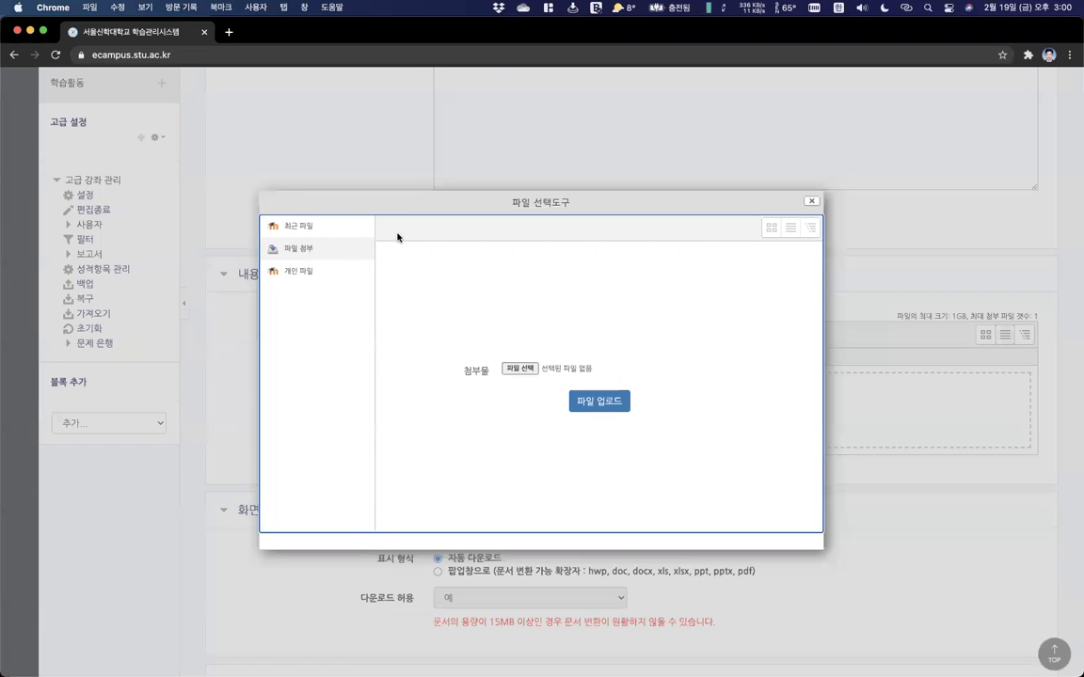
{"action": "left_click", "coordinate": [297, 250]}
{"action": "left_click", "coordinate": [546, 368]}
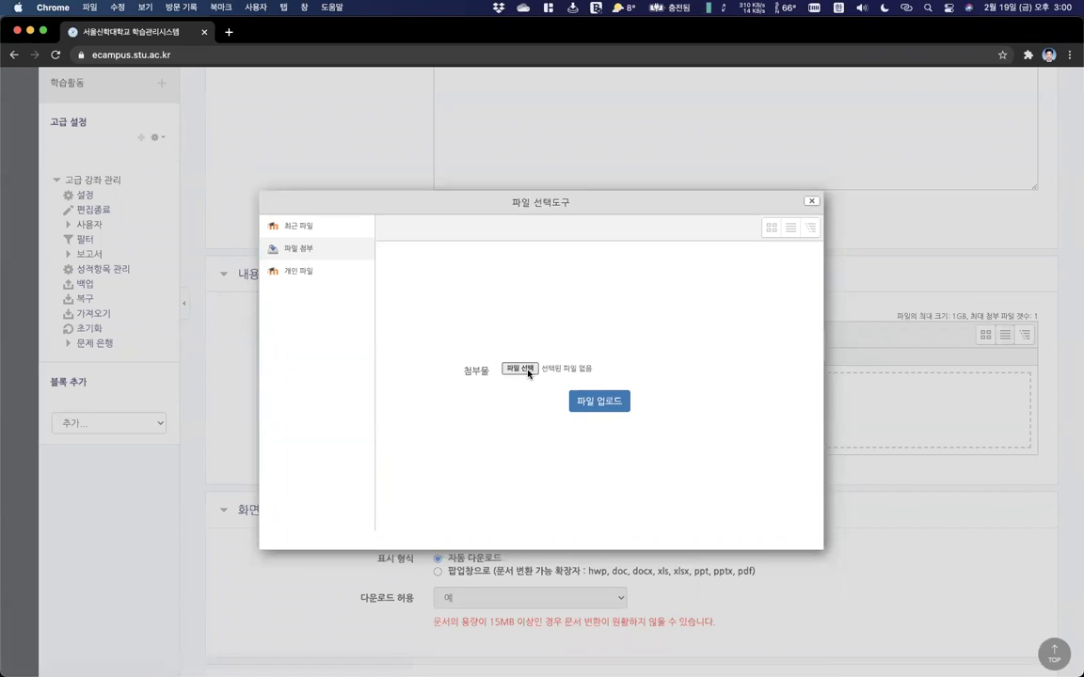
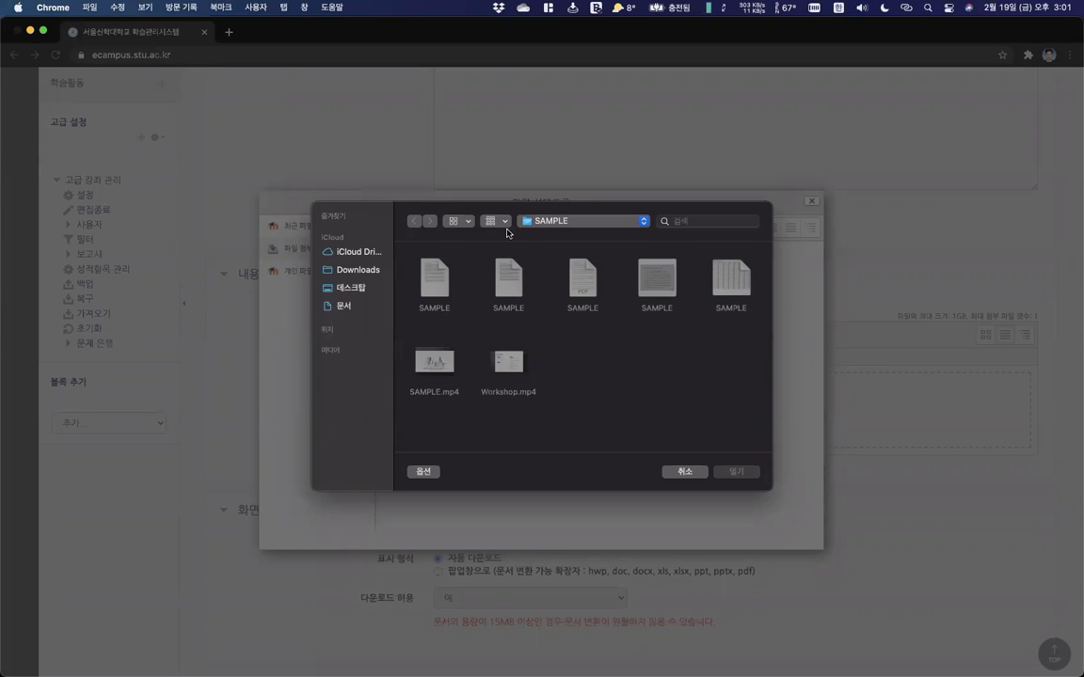
{"action": "key", "text": "Escape"}
{"action": "key", "text": "Escape"}
{"action": "scroll", "coordinate": [691, 217], "scroll_direction": "left", "scroll_amount": 5}
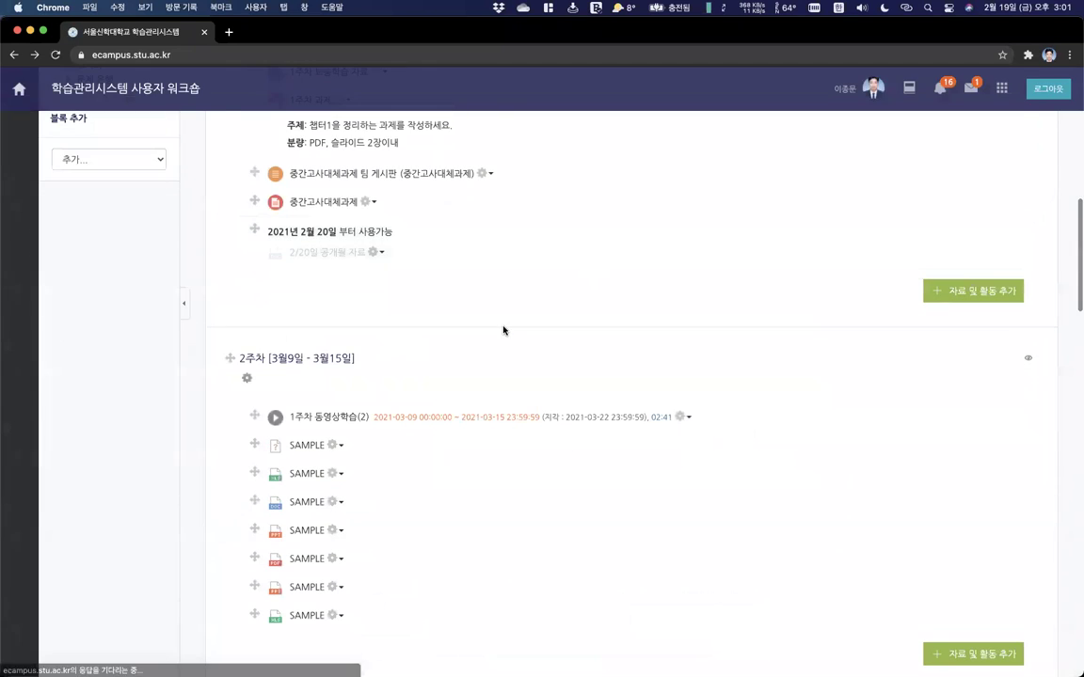
Delete the lowest four SAMPLE files from week 2, confirming each deletion.
{"action": "scroll", "coordinate": [503, 329], "scroll_direction": "down", "scroll_amount": 3}
{"action": "left_click", "coordinate": [337, 414]}
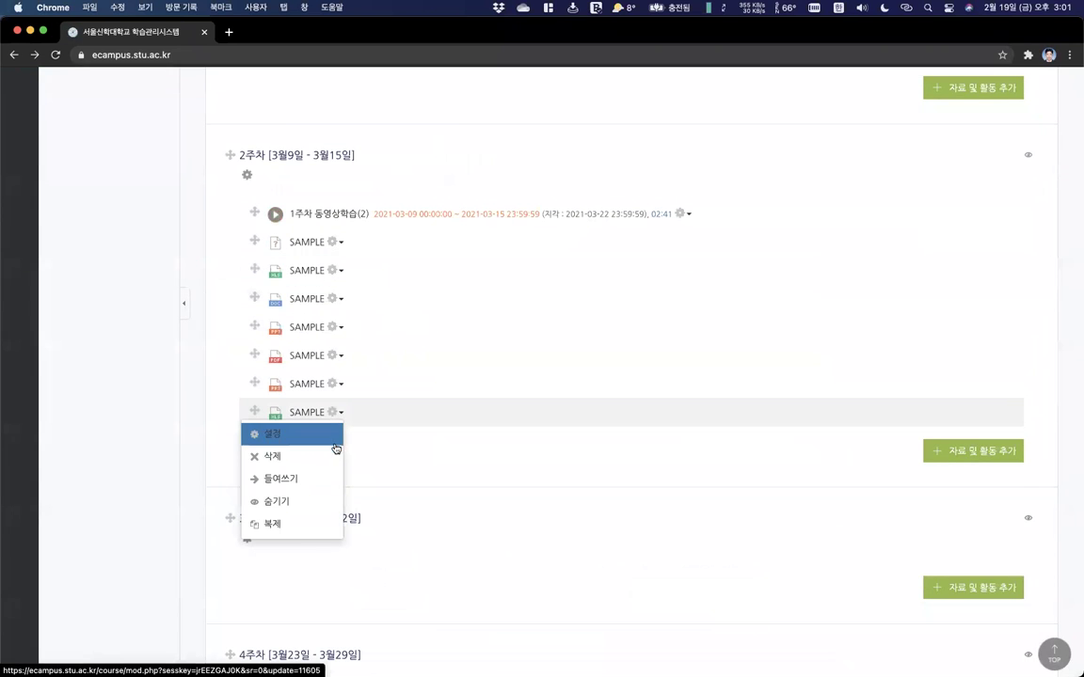
{"action": "left_click", "coordinate": [329, 454]}
{"action": "key", "text": "Return"}
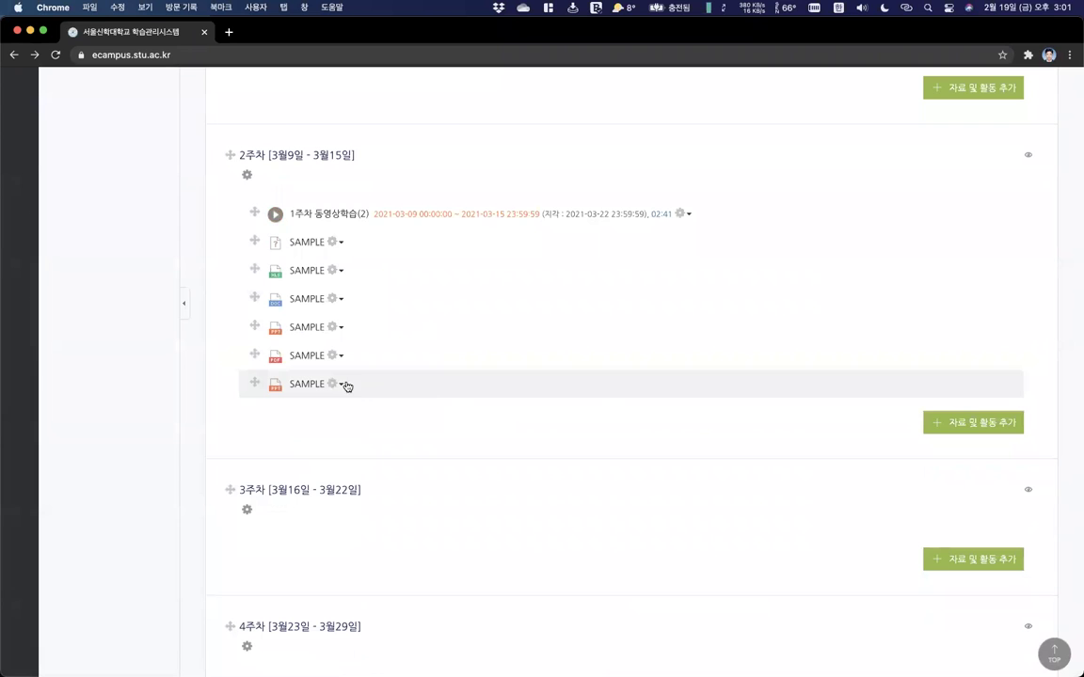
{"action": "left_click", "coordinate": [339, 384]}
{"action": "left_click", "coordinate": [316, 425]}
{"action": "left_click", "coordinate": [508, 414]}
{"action": "left_click", "coordinate": [333, 355]}
{"action": "left_click", "coordinate": [320, 396]}
{"action": "key", "text": "Return"}
{"action": "left_click", "coordinate": [334, 326]}
{"action": "left_click", "coordinate": [321, 371]}
{"action": "left_click", "coordinate": [508, 414]}
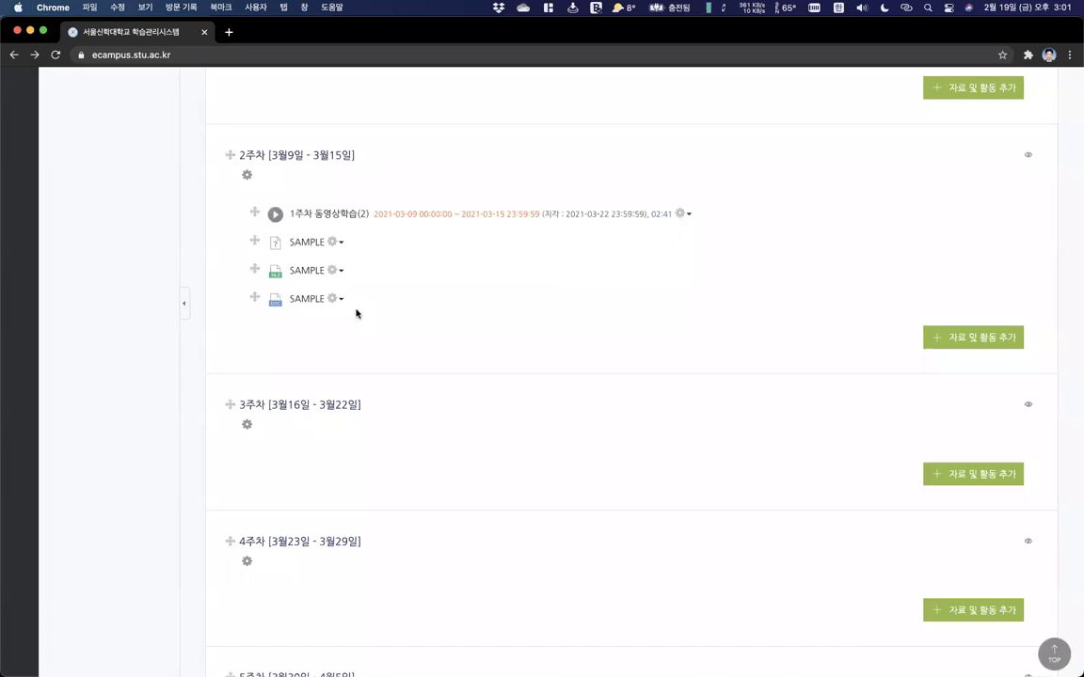
Delete the three remaining SAMPLE files from week 2, confirming each deletion.
{"action": "left_click", "coordinate": [334, 299]}
{"action": "left_click", "coordinate": [323, 342]}
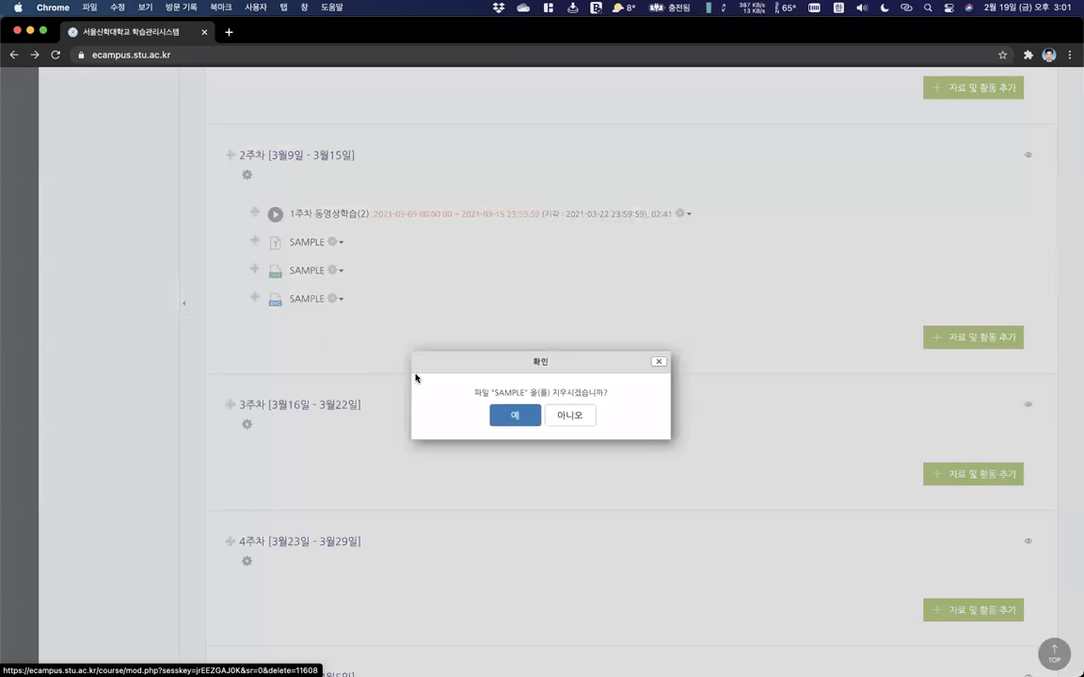
{"action": "left_click", "coordinate": [516, 414]}
{"action": "left_click", "coordinate": [332, 270]}
{"action": "left_click", "coordinate": [292, 382]}
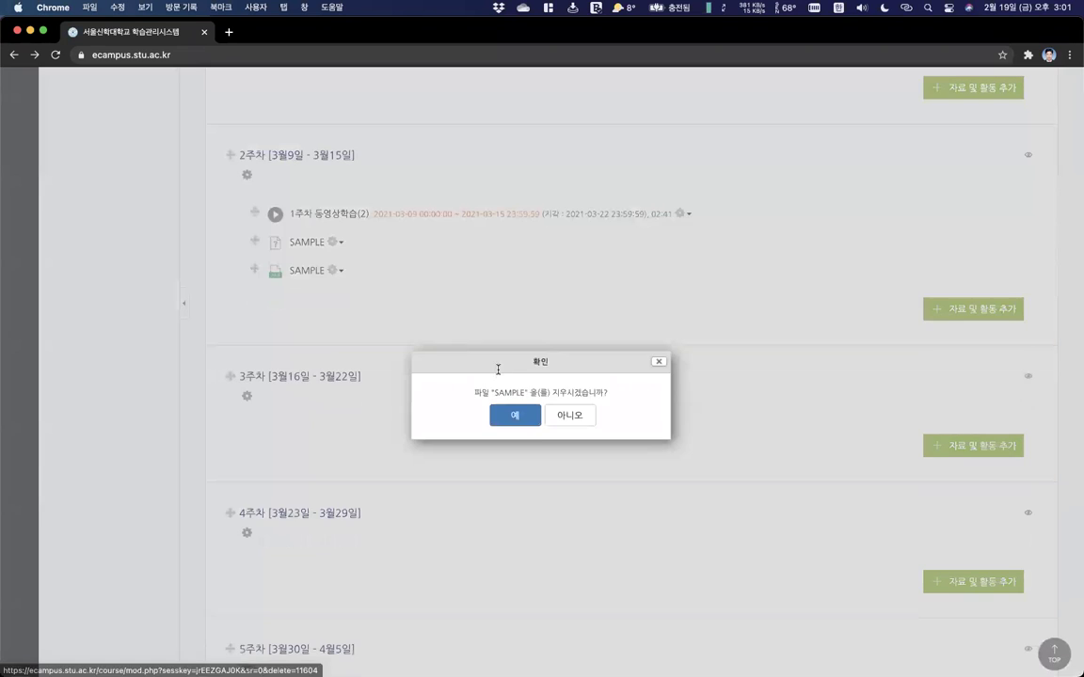
{"action": "left_click", "coordinate": [513, 414]}
{"action": "left_click", "coordinate": [337, 242]}
{"action": "left_click", "coordinate": [282, 353]}
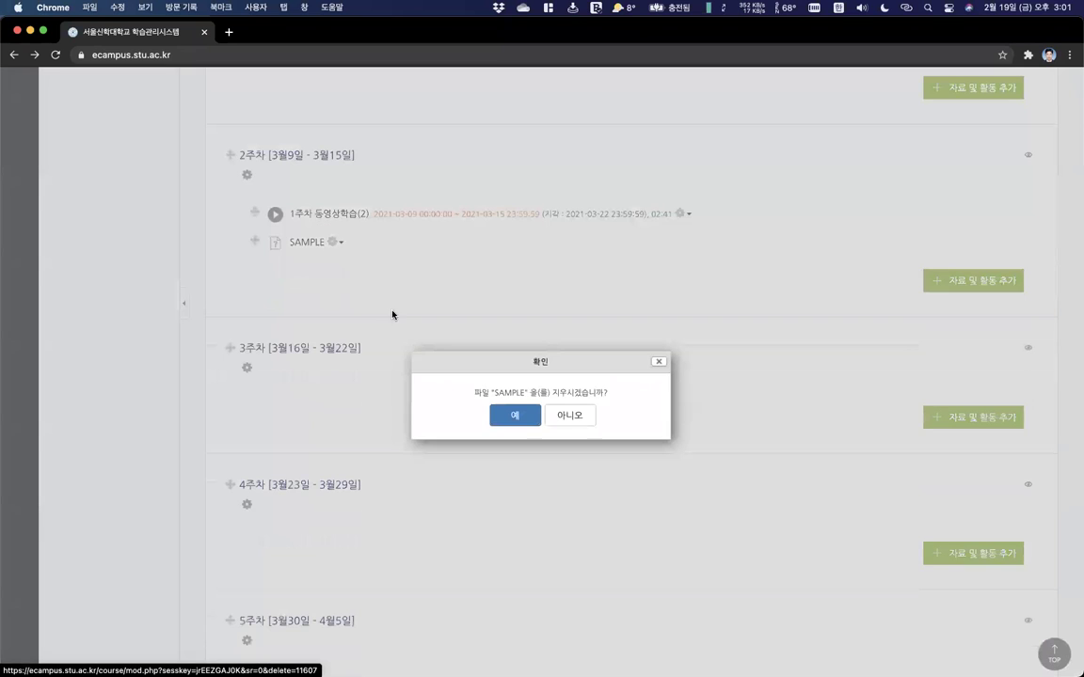
{"action": "left_click", "coordinate": [510, 414]}
Delete the 1주차 동영상학습(2) video from week 2 and confirm the deletion.
{"action": "left_click", "coordinate": [679, 215]}
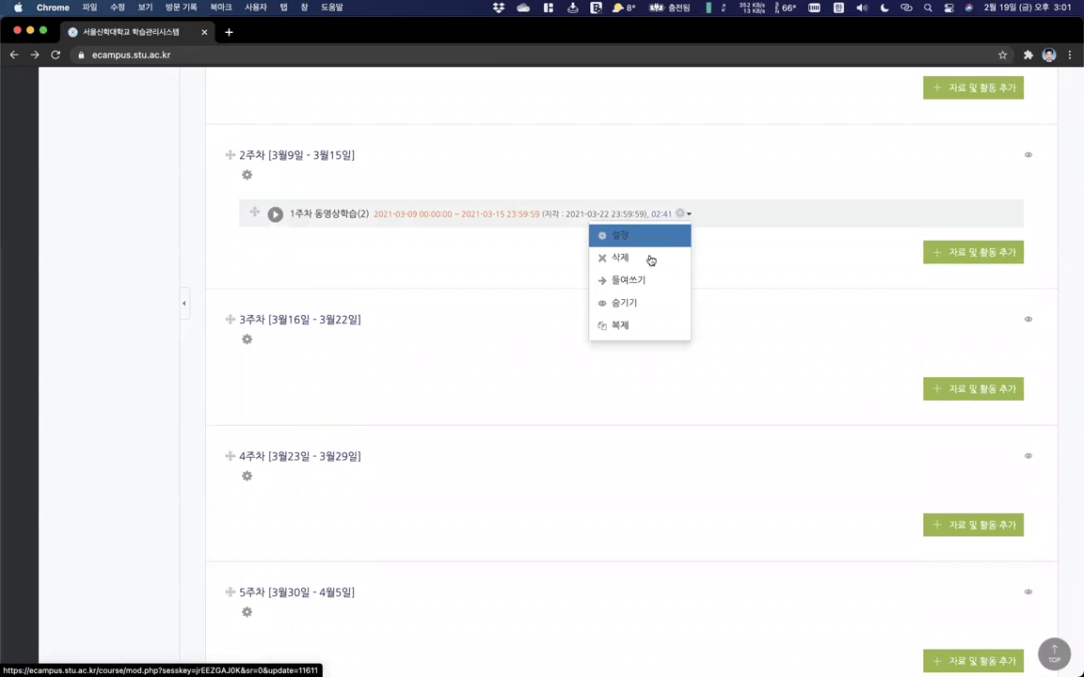
{"action": "left_click", "coordinate": [619, 321]}
{"action": "left_click", "coordinate": [513, 414]}
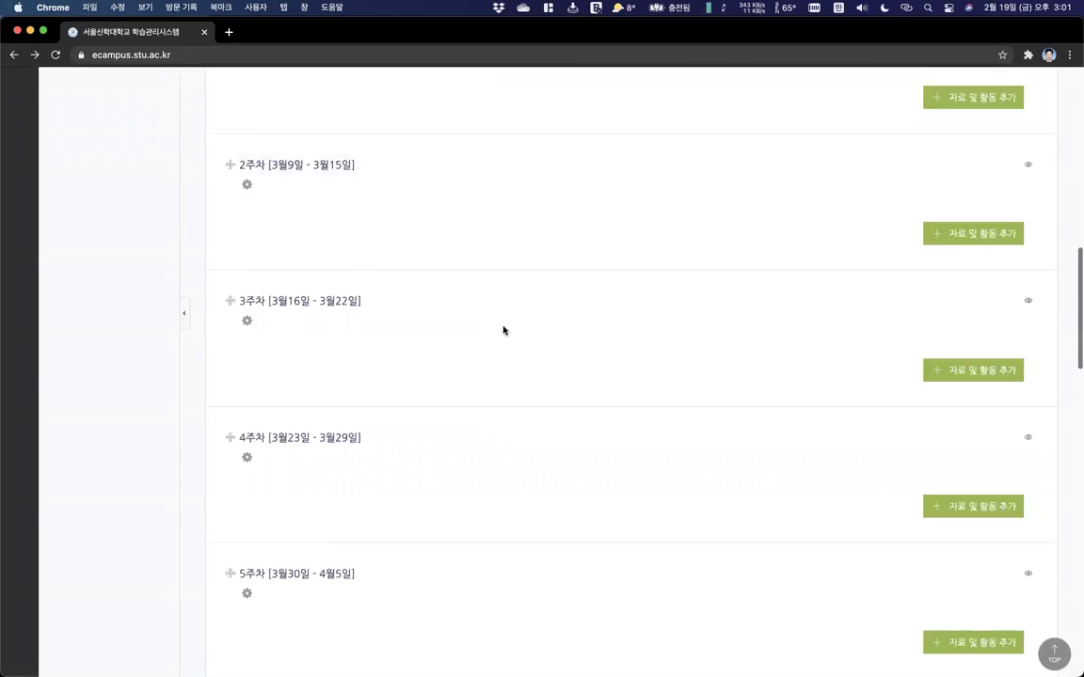
Delete the 2/20일 공개될 자료 file, the 중간고사대체과제 assignment and its team board from week 1, confirming each deletion.
{"action": "left_click", "coordinate": [375, 338]}
{"action": "left_click", "coordinate": [356, 388]}
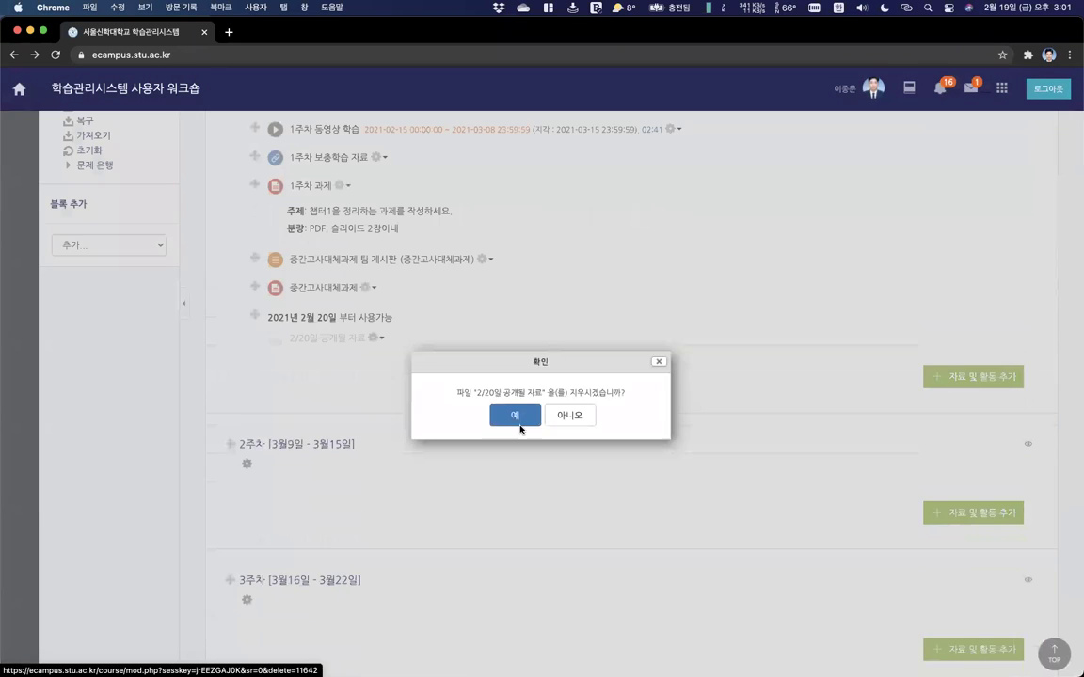
{"action": "left_click", "coordinate": [513, 414]}
{"action": "left_click", "coordinate": [369, 287]}
{"action": "left_click", "coordinate": [356, 331]}
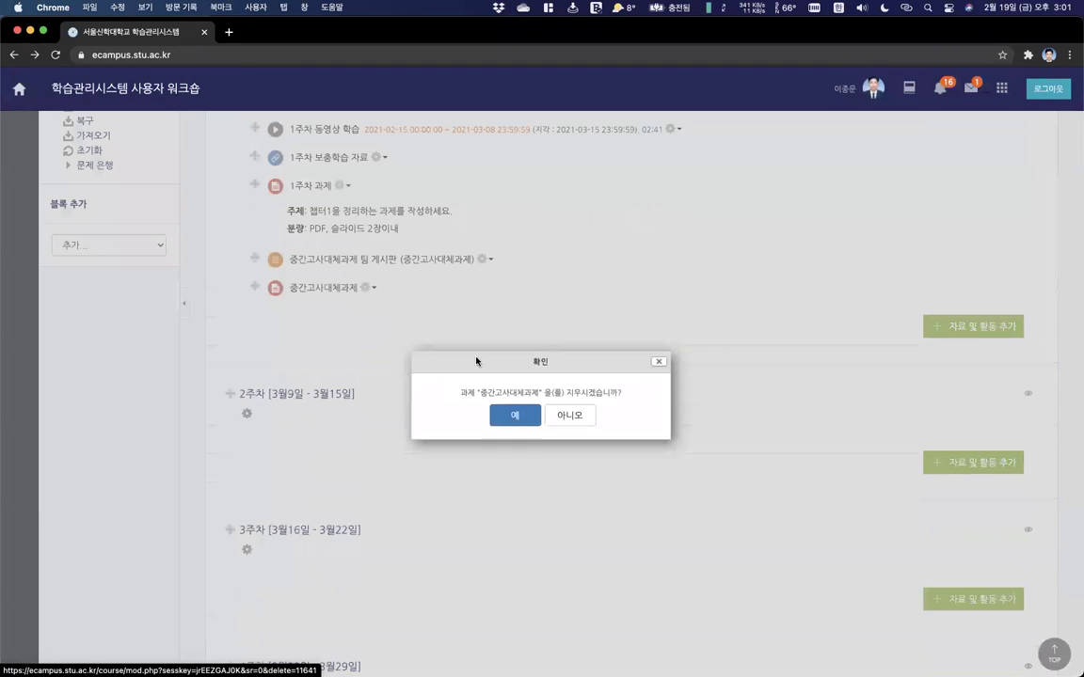
{"action": "left_click", "coordinate": [508, 413]}
{"action": "left_click", "coordinate": [483, 260]}
{"action": "left_click", "coordinate": [459, 304]}
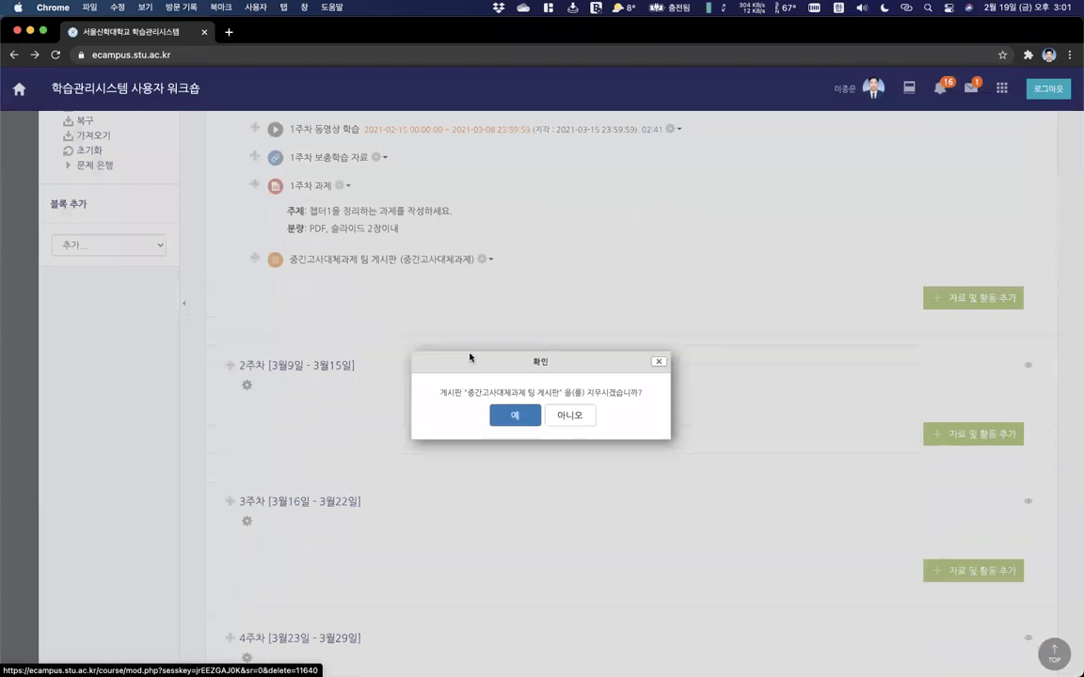
{"action": "left_click", "coordinate": [513, 414]}
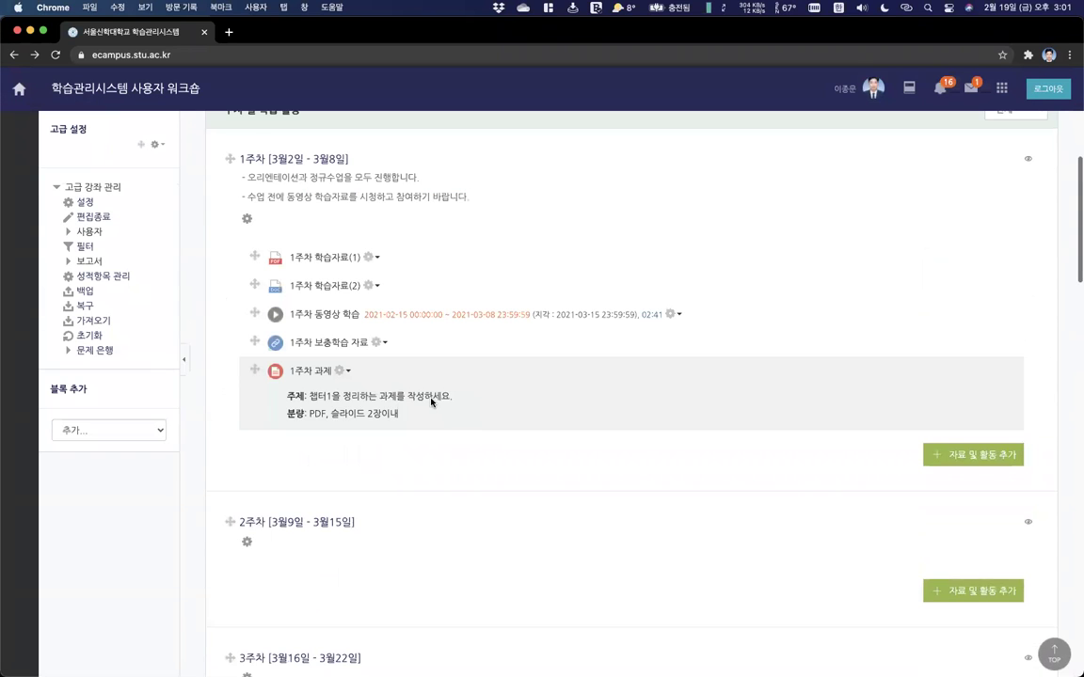
Delete the 1주차 과제 assignment and the 1주차 보충학습 자료 URL link from week 1.
{"action": "left_click", "coordinate": [341, 371]}
{"action": "left_click", "coordinate": [280, 415]}
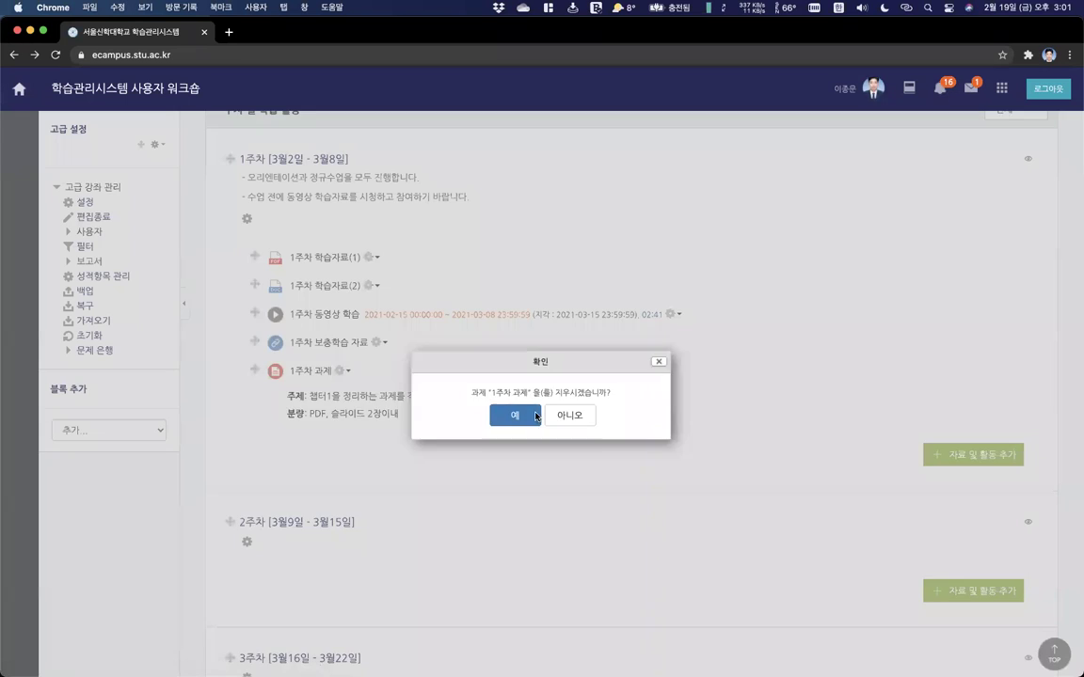
{"action": "left_click", "coordinate": [513, 414]}
{"action": "left_click", "coordinate": [376, 342]}
{"action": "left_click", "coordinate": [279, 387]}
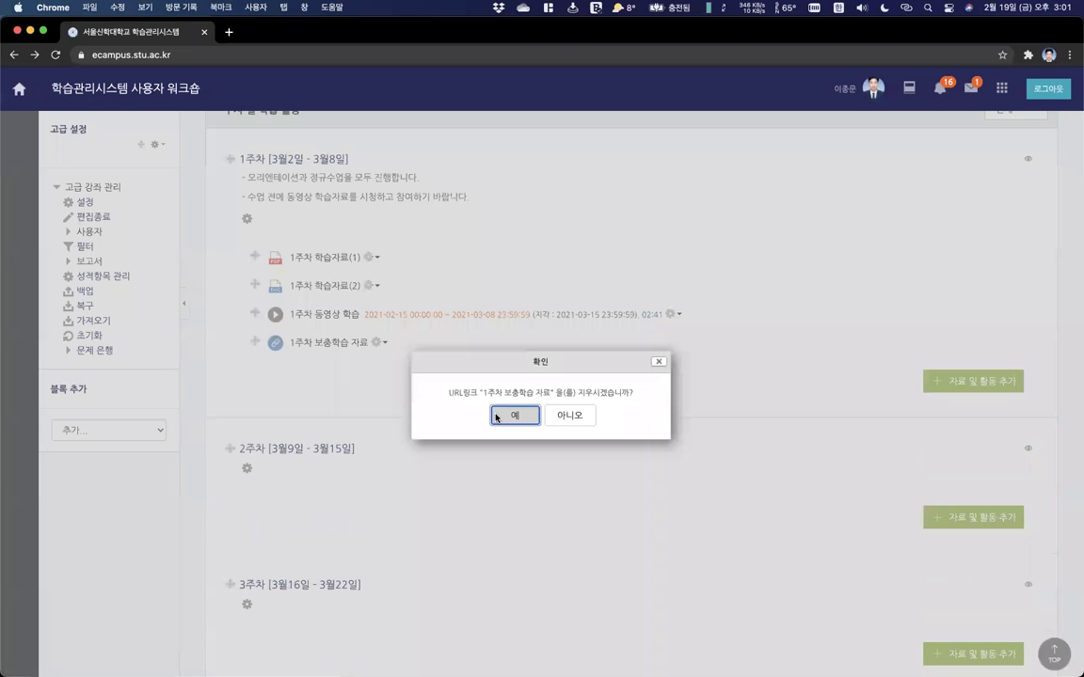
{"action": "left_click", "coordinate": [501, 414]}
Delete the 1주차 동영상 학습 video and the 1주차 학습자료(2) and 학습자료(1) files from week 1.
{"action": "left_click", "coordinate": [671, 380]}
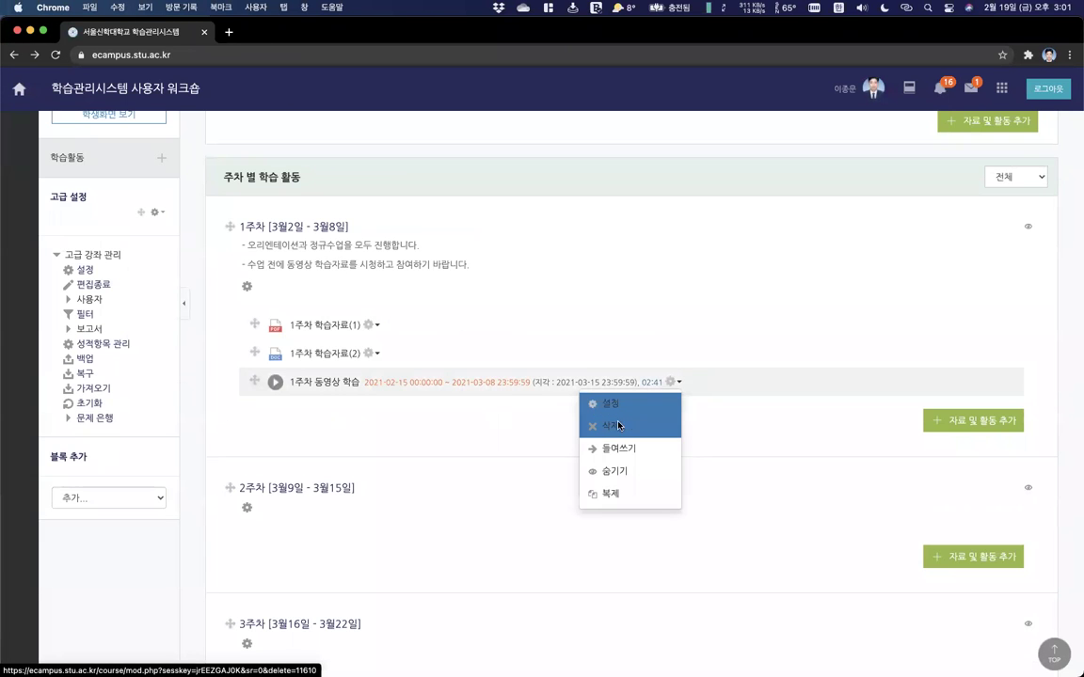
{"action": "left_click", "coordinate": [618, 426]}
{"action": "left_click", "coordinate": [501, 413]}
{"action": "left_click", "coordinate": [376, 353]}
{"action": "left_click", "coordinate": [355, 395]}
{"action": "left_click", "coordinate": [510, 414]}
{"action": "left_click", "coordinate": [377, 324]}
{"action": "left_click", "coordinate": [366, 380]}
{"action": "left_click", "coordinate": [505, 412]}
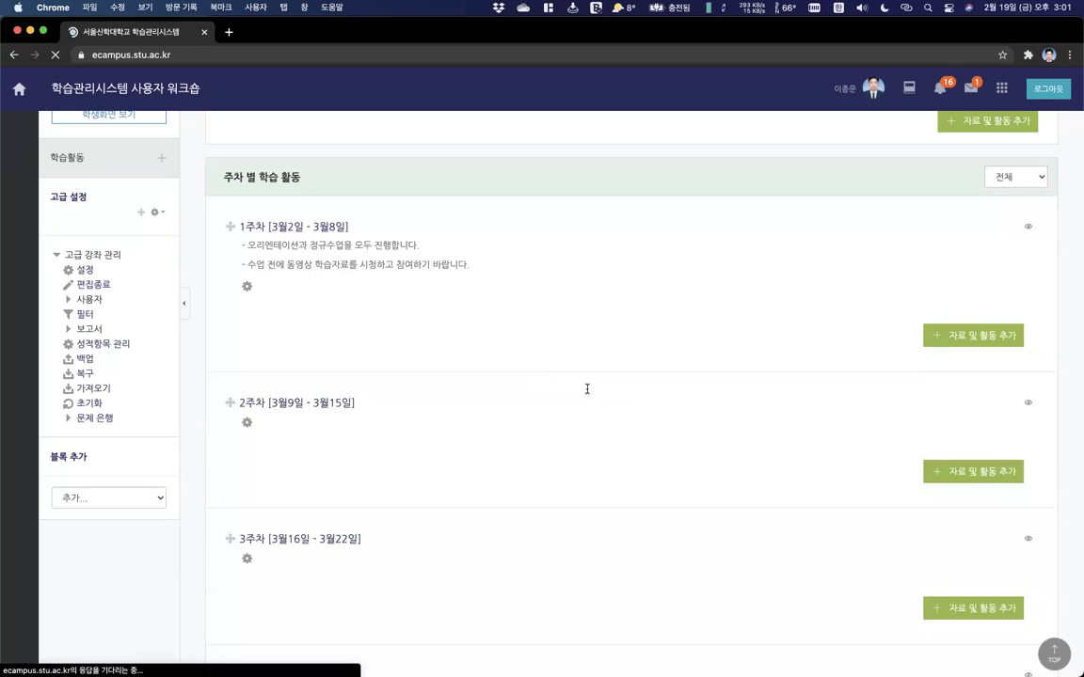
Clear the summary text of the week 1 section and save it.
{"action": "key", "text": "super+a"}
{"action": "key", "text": "BackSpace"}
{"action": "left_click", "coordinate": [440, 647]}
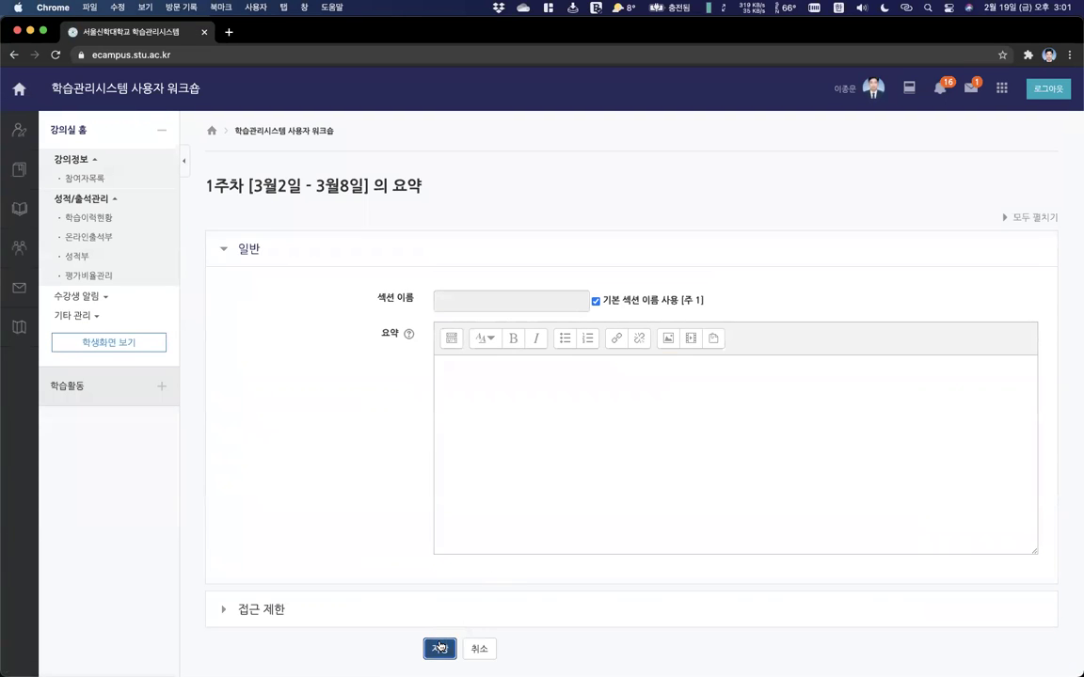
Try again to delete the date-restricted 2/20일 공개될 자료 file from week 1.
{"action": "scroll", "coordinate": [399, 408], "scroll_direction": "up", "scroll_amount": 3}
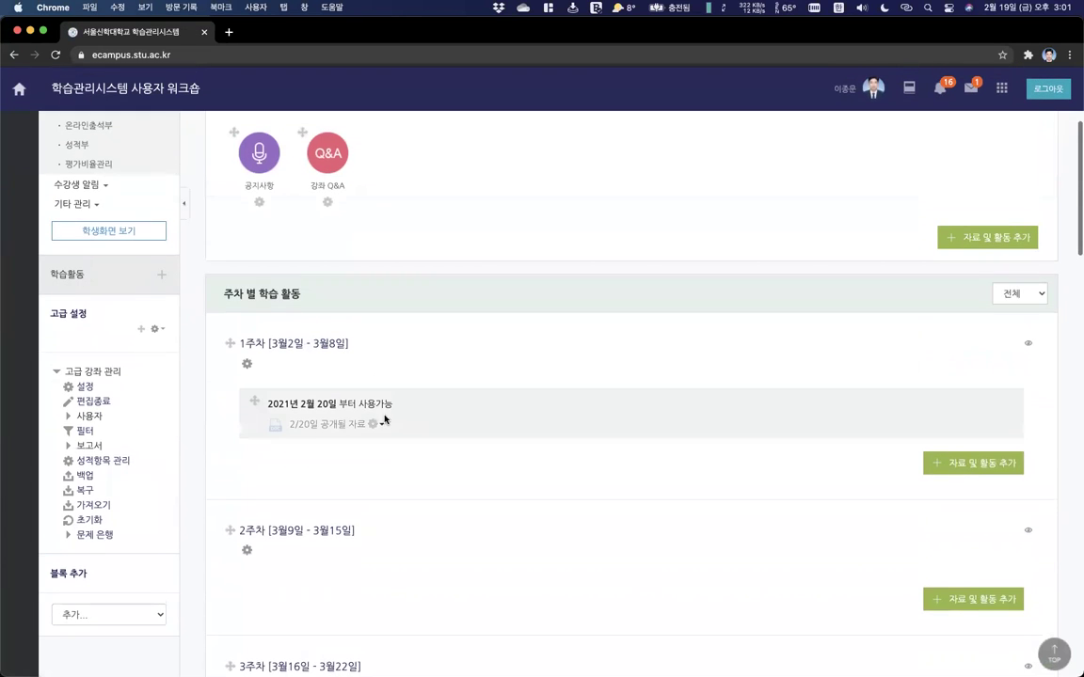
{"action": "left_click", "coordinate": [381, 423]}
{"action": "left_click", "coordinate": [314, 535]}
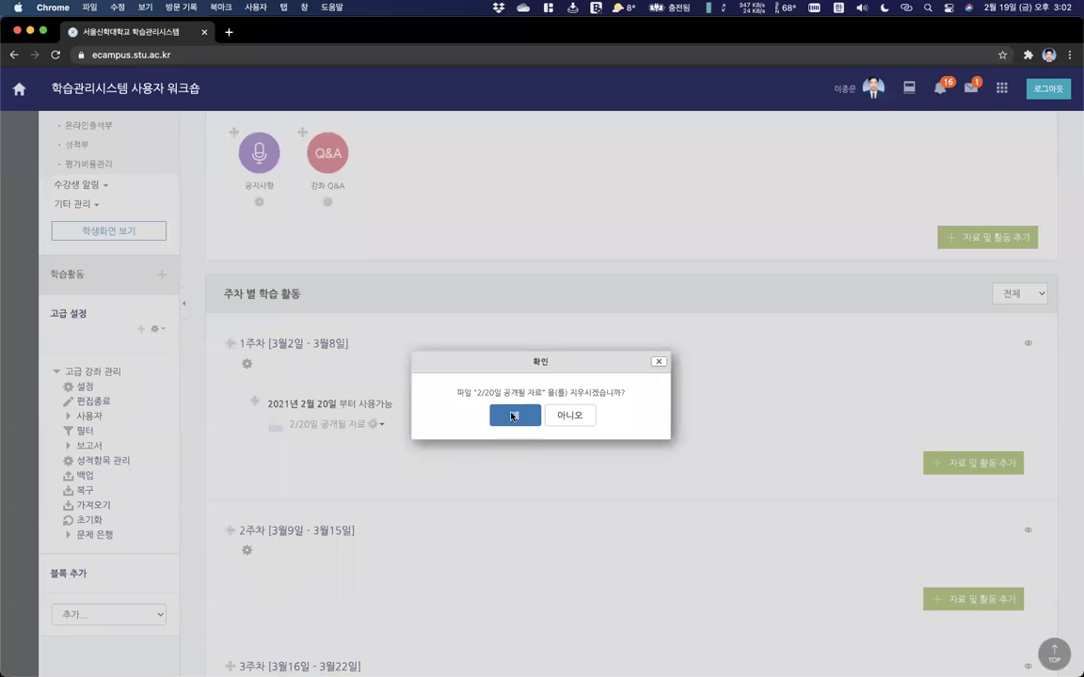
{"action": "left_click", "coordinate": [513, 416]}
{"action": "left_click", "coordinate": [659, 344]}
{"action": "scroll", "coordinate": [527, 329], "scroll_direction": "up", "scroll_amount": 5}
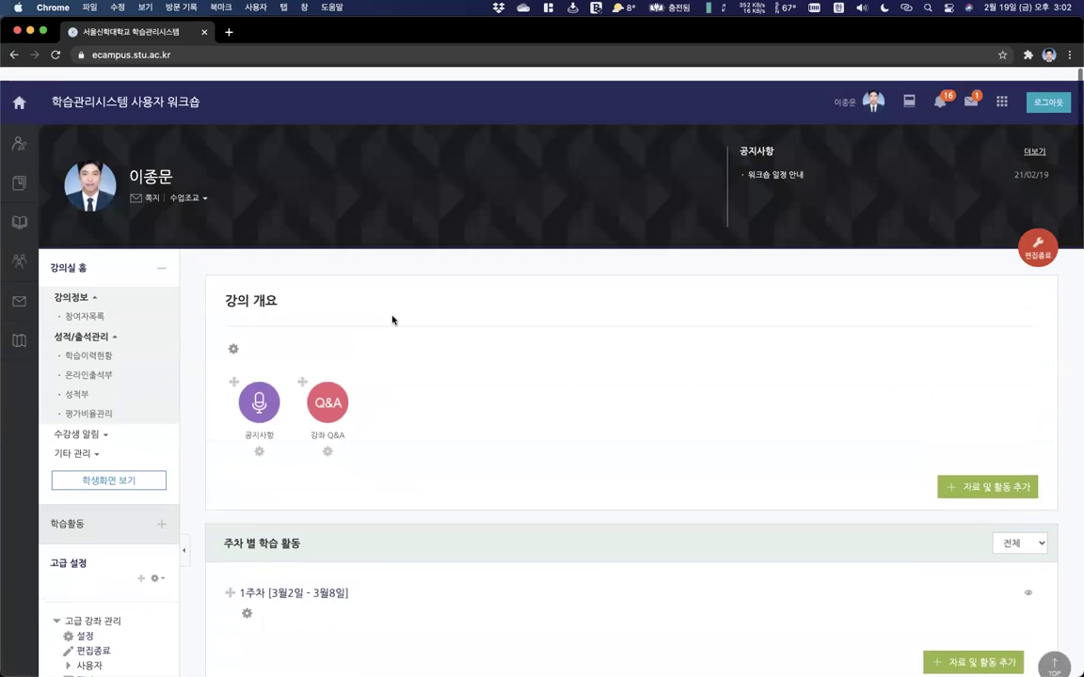
Reload the course page, move the 2/20일 공개될 자료 file to the top of 15주차 [6월8일 - 6월14일], and check the weekly sections.
{"action": "left_click", "coordinate": [55, 54]}
{"action": "scroll", "coordinate": [490, 328], "scroll_direction": "down", "scroll_amount": 2}
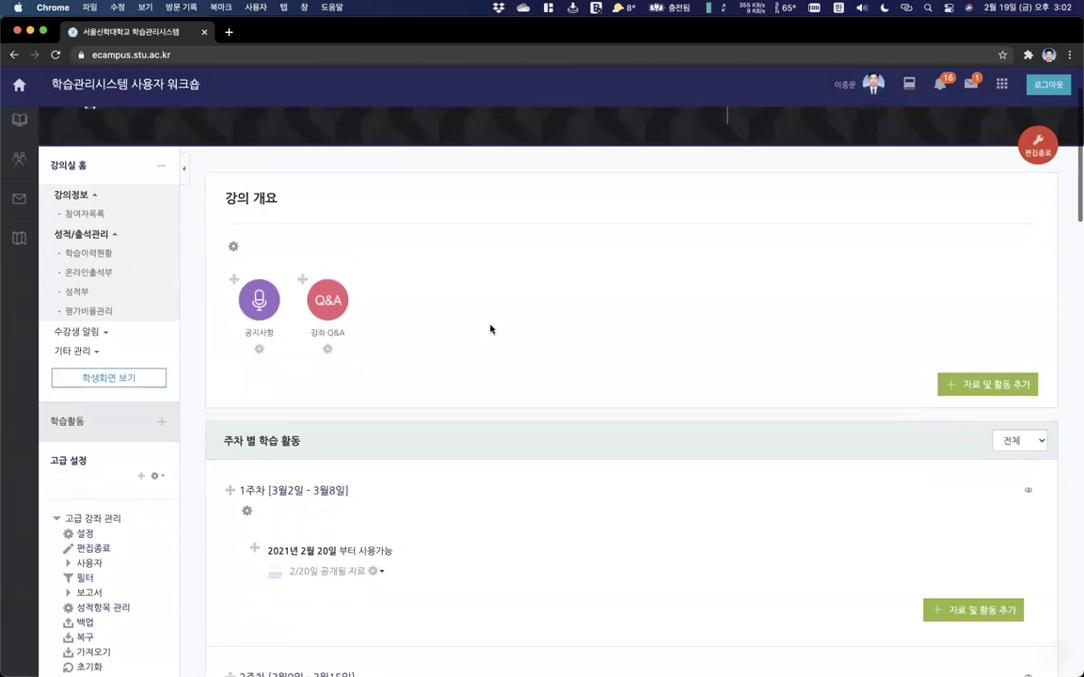
{"action": "scroll", "coordinate": [490, 328], "scroll_direction": "down", "scroll_amount": 1}
{"action": "left_click", "coordinate": [254, 501]}
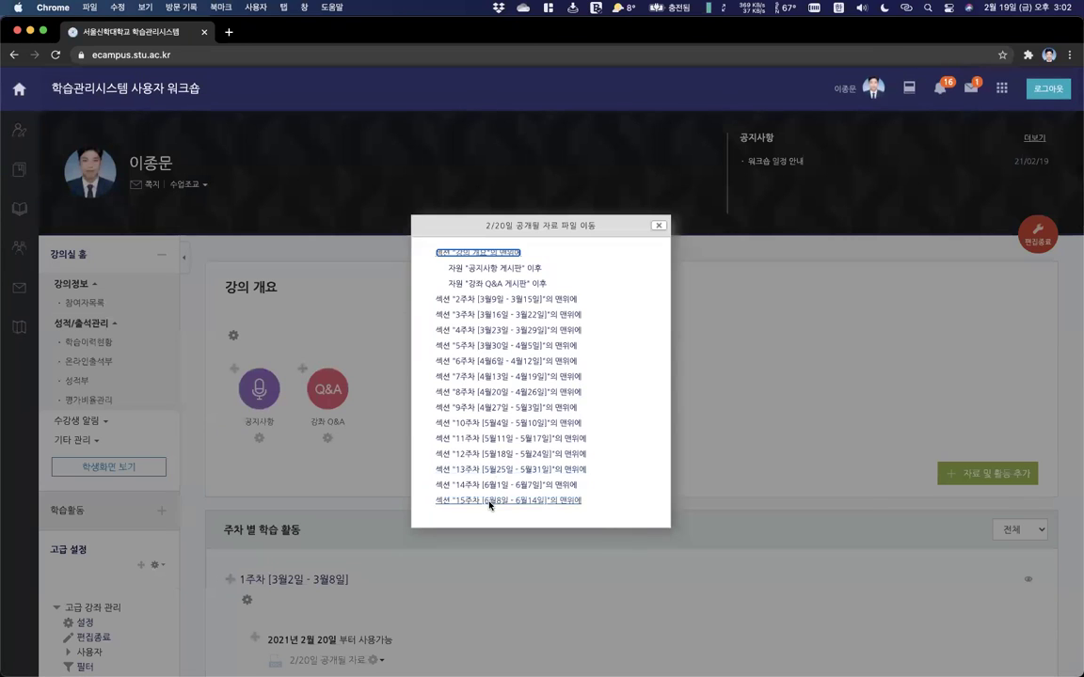
{"action": "left_click", "coordinate": [488, 502]}
{"action": "scroll", "coordinate": [473, 360], "scroll_direction": "down", "scroll_amount": 5}
{"action": "scroll", "coordinate": [473, 361], "scroll_direction": "up", "scroll_amount": 5}
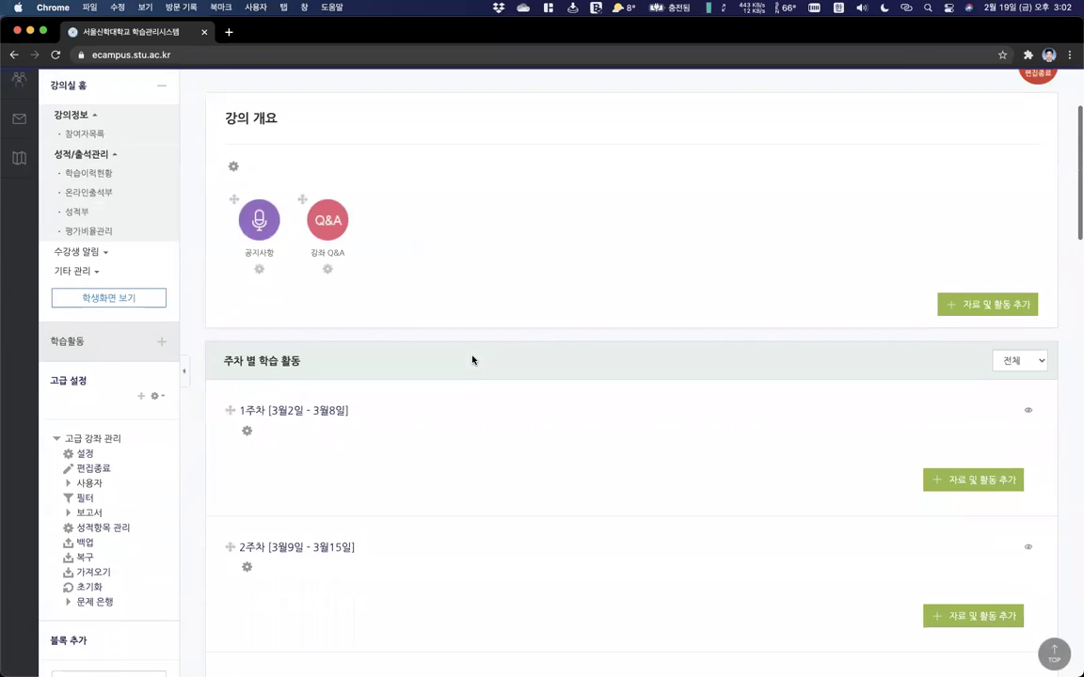
{"action": "scroll", "coordinate": [473, 360], "scroll_direction": "down", "scroll_amount": 2}
{"action": "scroll", "coordinate": [473, 360], "scroll_direction": "down", "scroll_amount": 9}
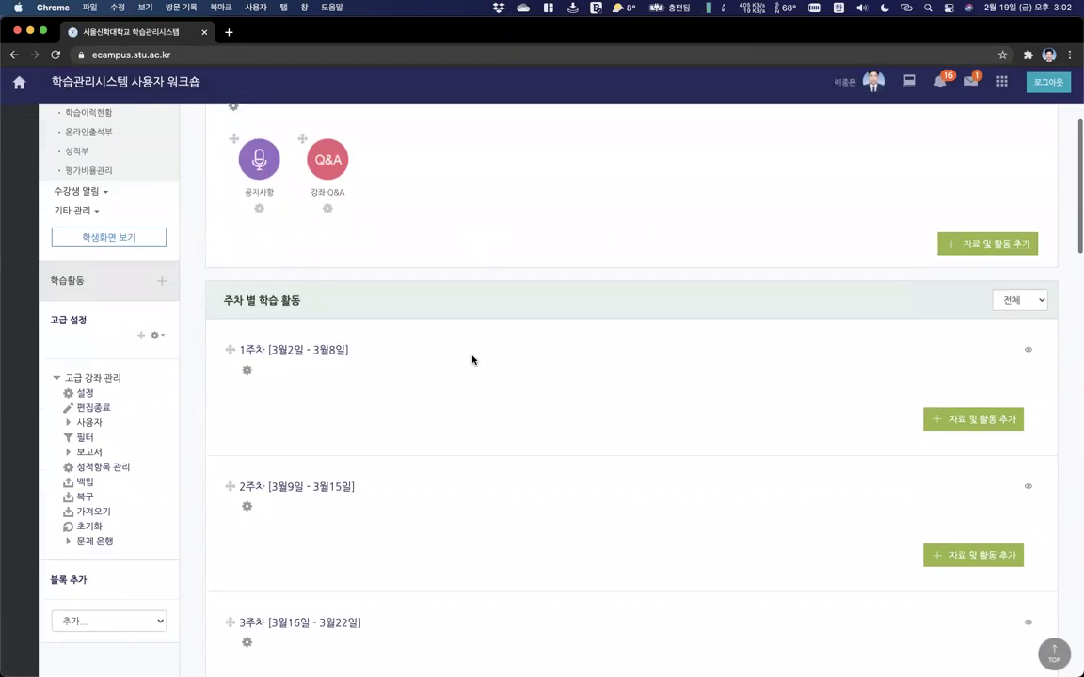
{"action": "scroll", "coordinate": [407, 415], "scroll_direction": "up", "scroll_amount": 11}
{"action": "scroll", "coordinate": [406, 415], "scroll_direction": "down", "scroll_amount": 20}
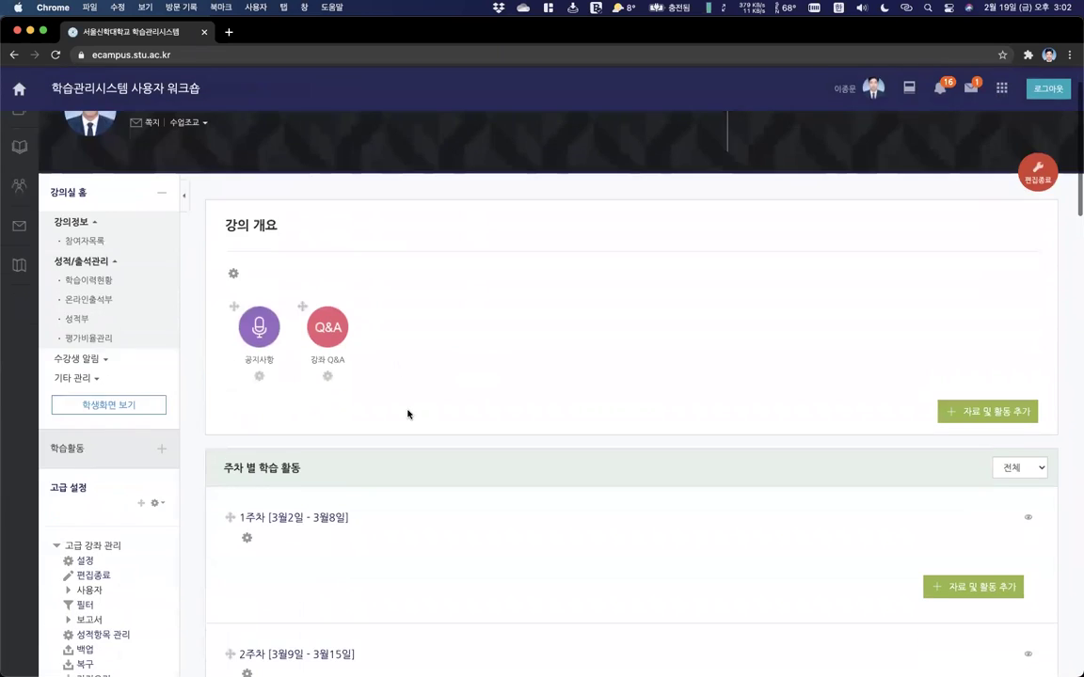
{"action": "scroll", "coordinate": [408, 414], "scroll_direction": "up", "scroll_amount": 20}
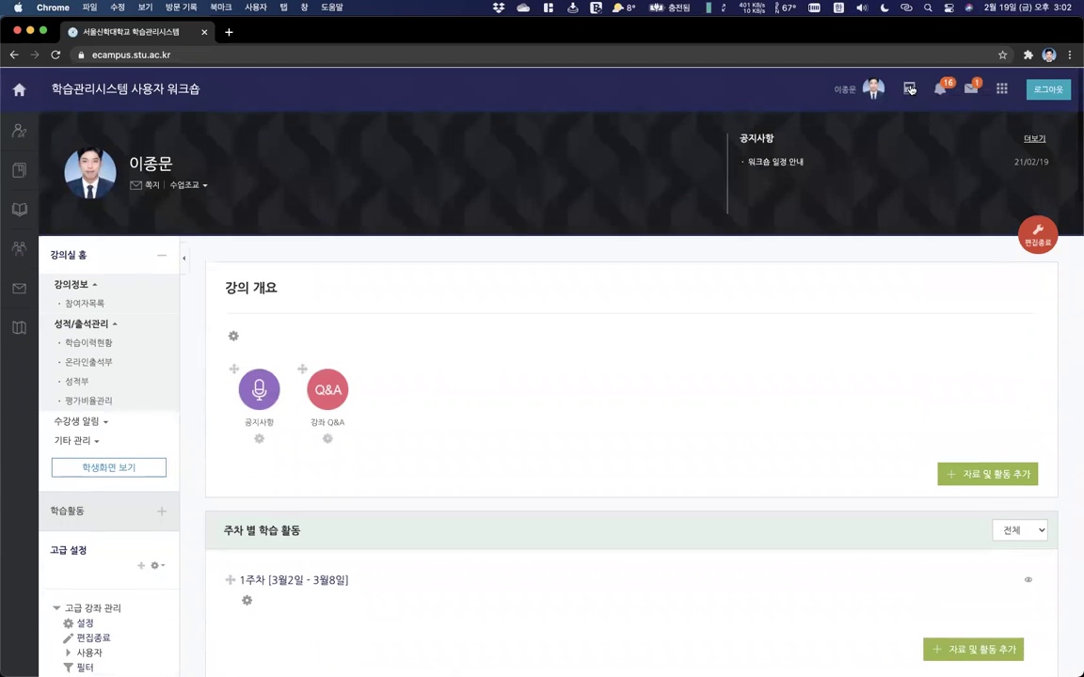
Open the 학습데이터수집과분석 course in a new tab and look over its overview and weekly learning materials.
{"action": "left_click", "coordinate": [909, 87]}
{"action": "right_click", "coordinate": [851, 157]}
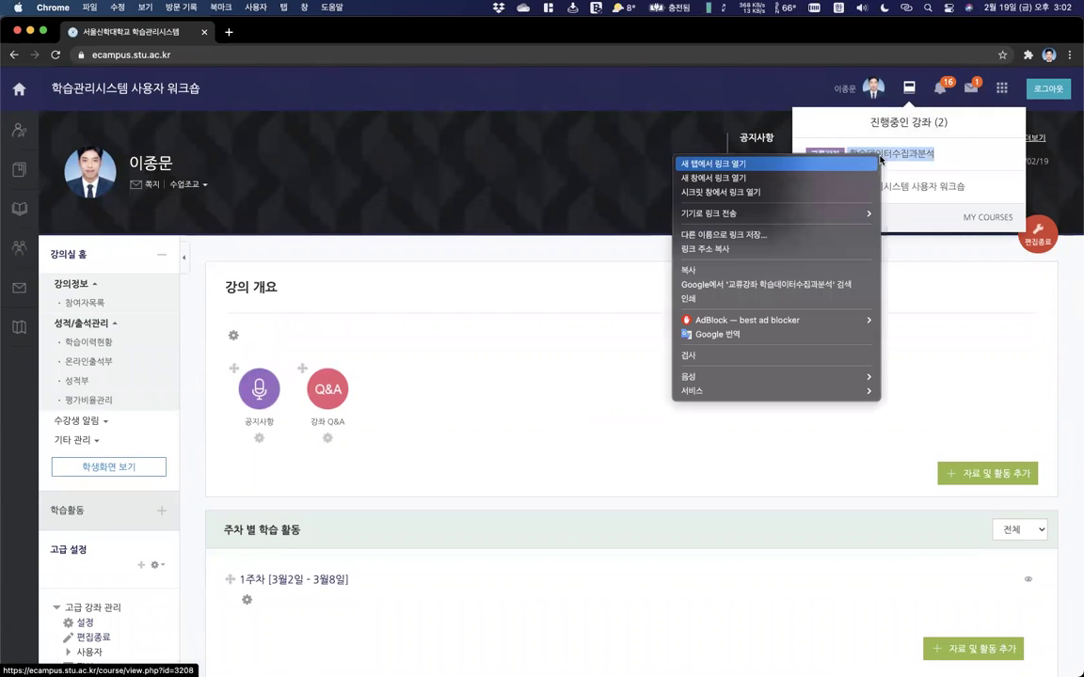
{"action": "left_click", "coordinate": [847, 165]}
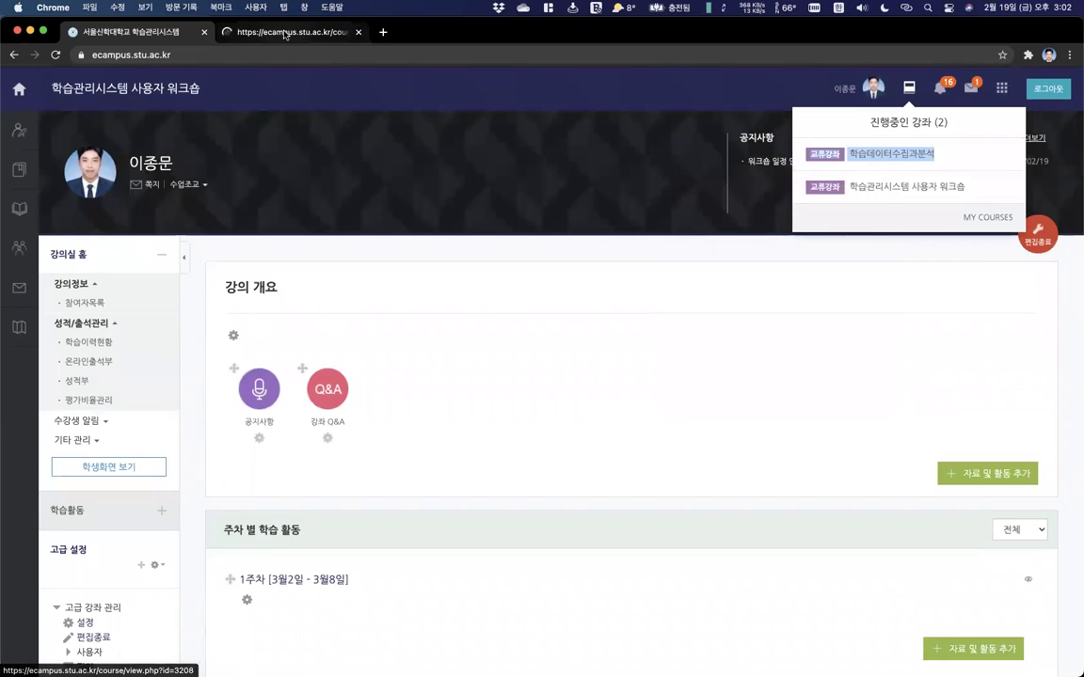
{"action": "key", "text": "ctrl+Tab"}
{"action": "scroll", "coordinate": [487, 316], "scroll_direction": "down", "scroll_amount": 10}
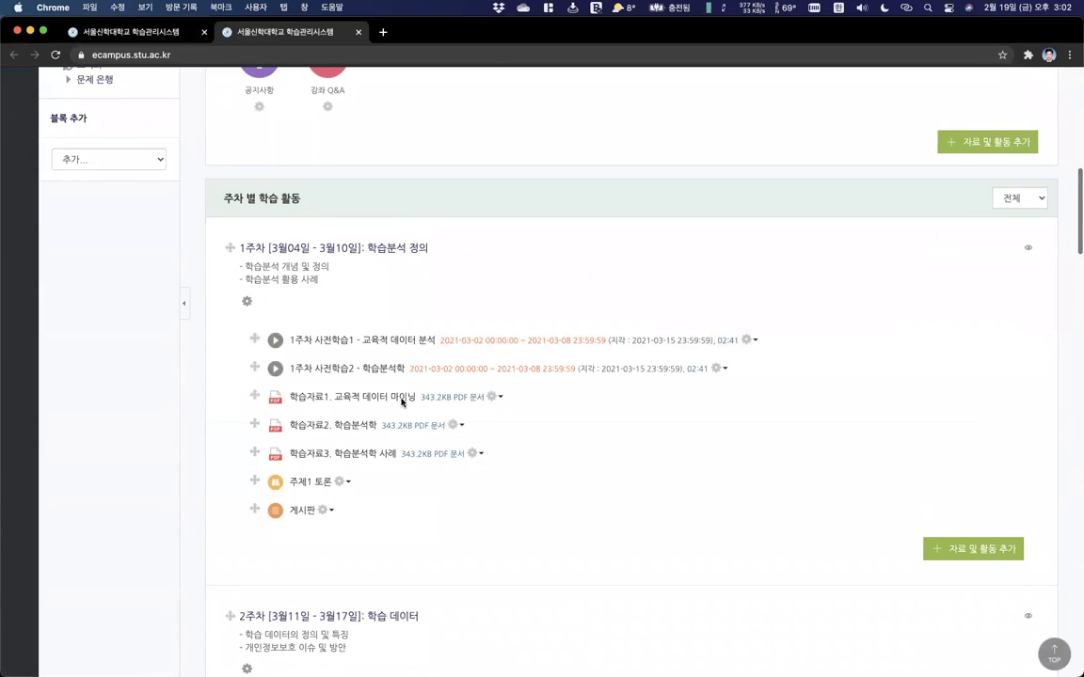
{"action": "scroll", "coordinate": [387, 416], "scroll_direction": "down", "scroll_amount": 4}
{"action": "scroll", "coordinate": [404, 450], "scroll_direction": "down", "scroll_amount": 20}
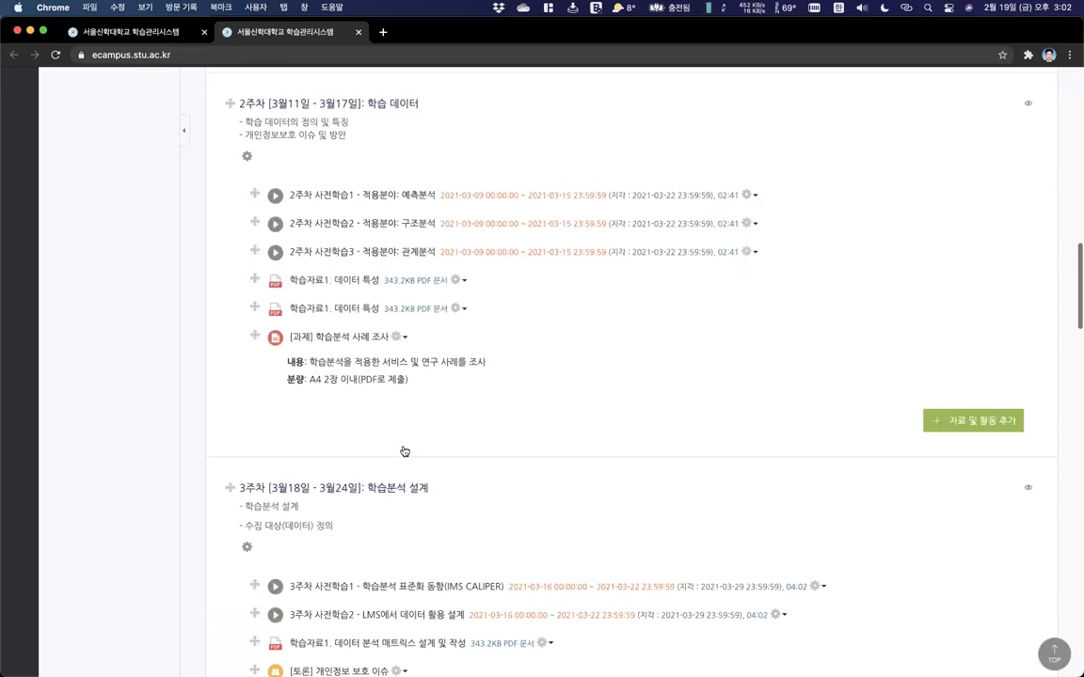
{"action": "scroll", "coordinate": [404, 450], "scroll_direction": "up", "scroll_amount": 20}
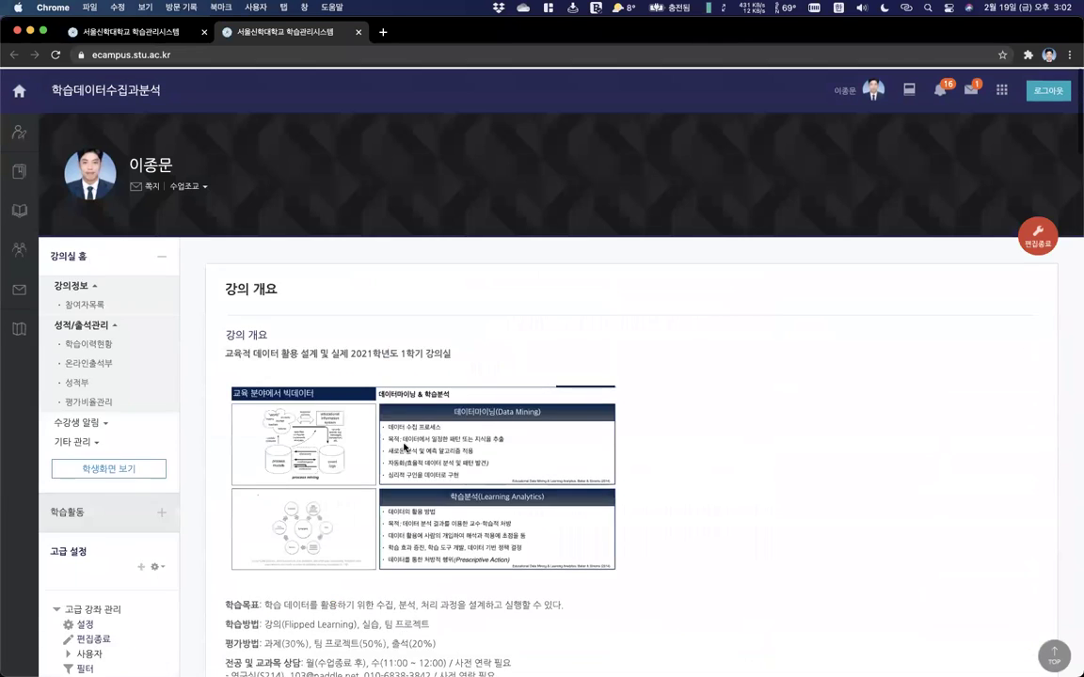
Return to the 학습관리시스템 사용자 워크숍 course and start a 가져오기 import from the 학습데이터수집과분석 course.
{"action": "left_click", "coordinate": [174, 38]}
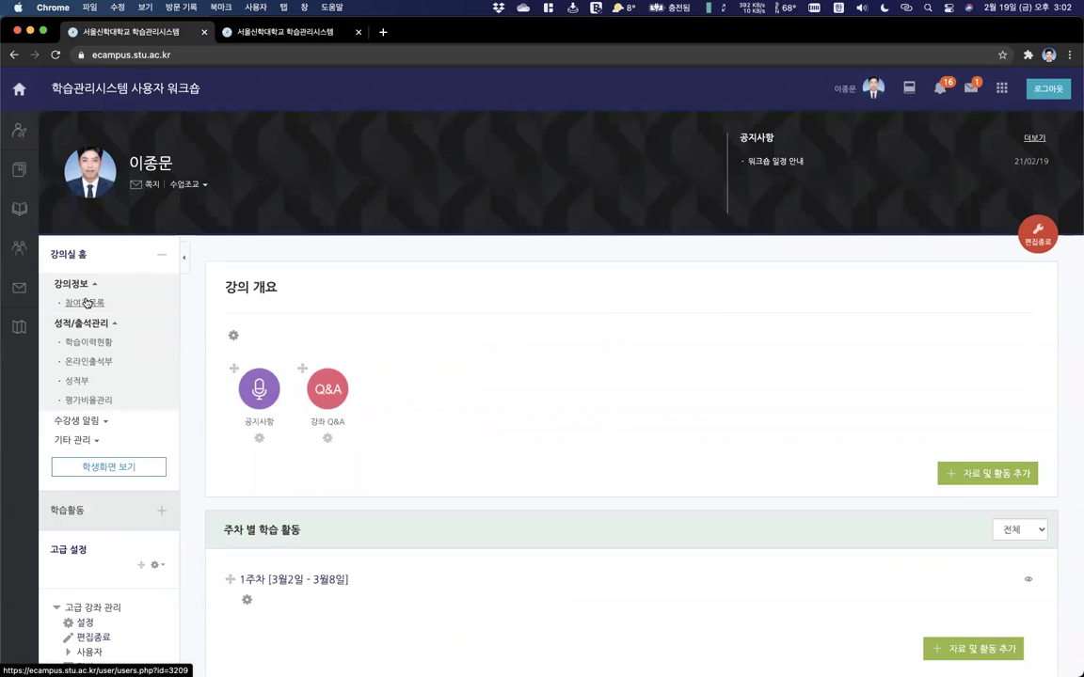
{"action": "scroll", "coordinate": [118, 282], "scroll_direction": "down", "scroll_amount": 10}
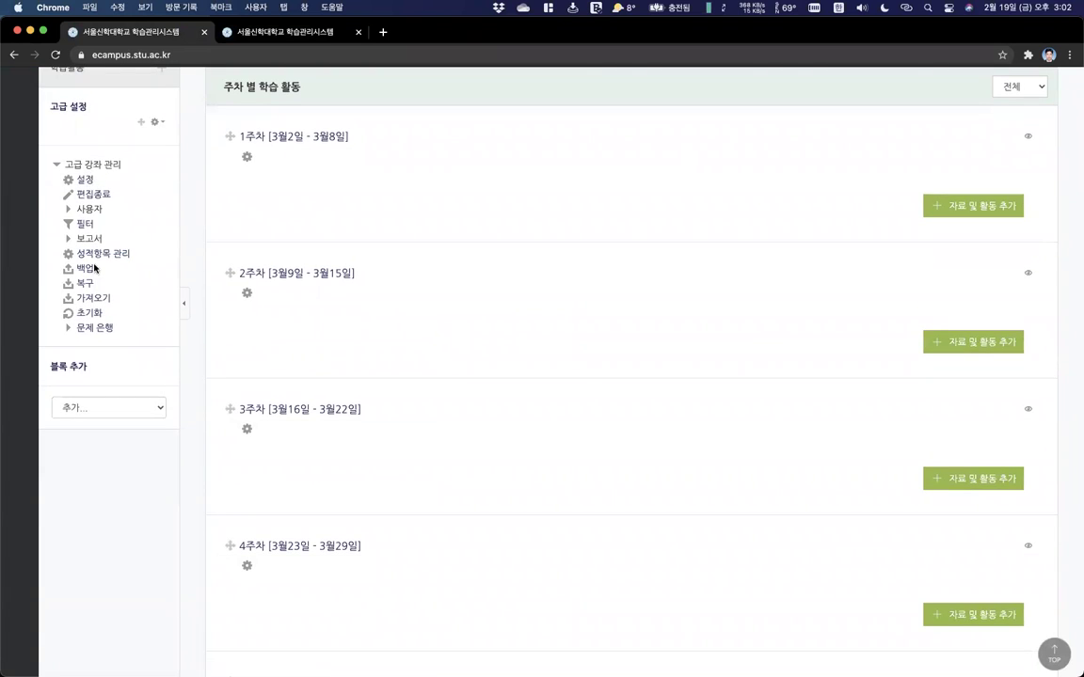
{"action": "left_click", "coordinate": [81, 301]}
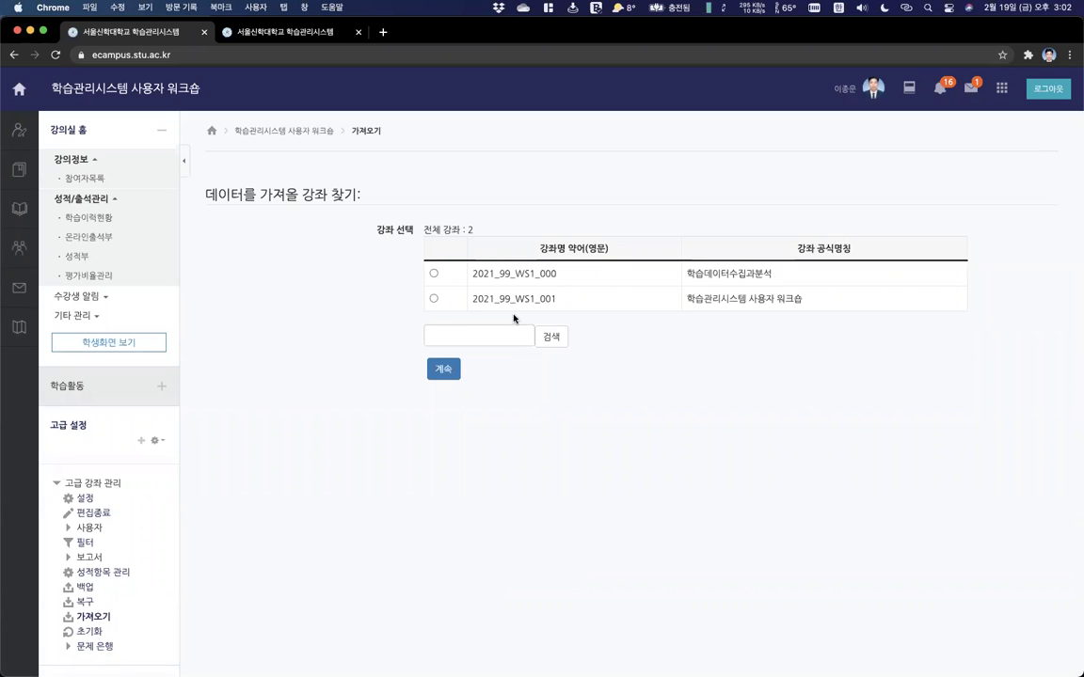
{"action": "left_click", "coordinate": [438, 370]}
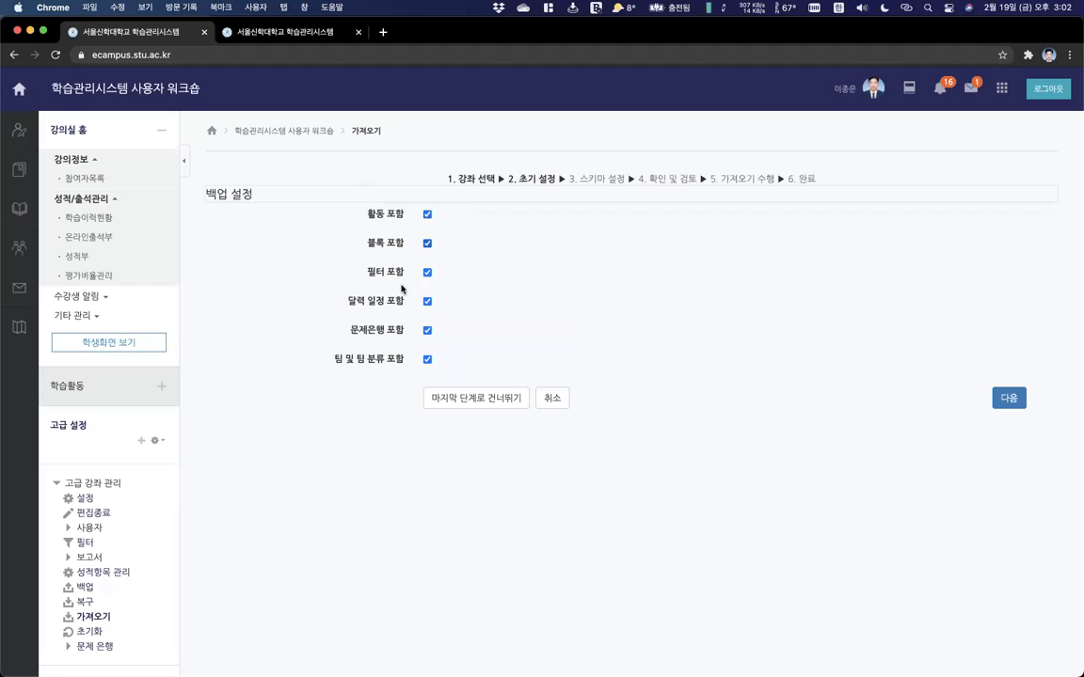
Keep all initial backup settings for the import and deselect every section and item in the 스키마 설정 stage.
{"action": "left_click", "coordinate": [1005, 398]}
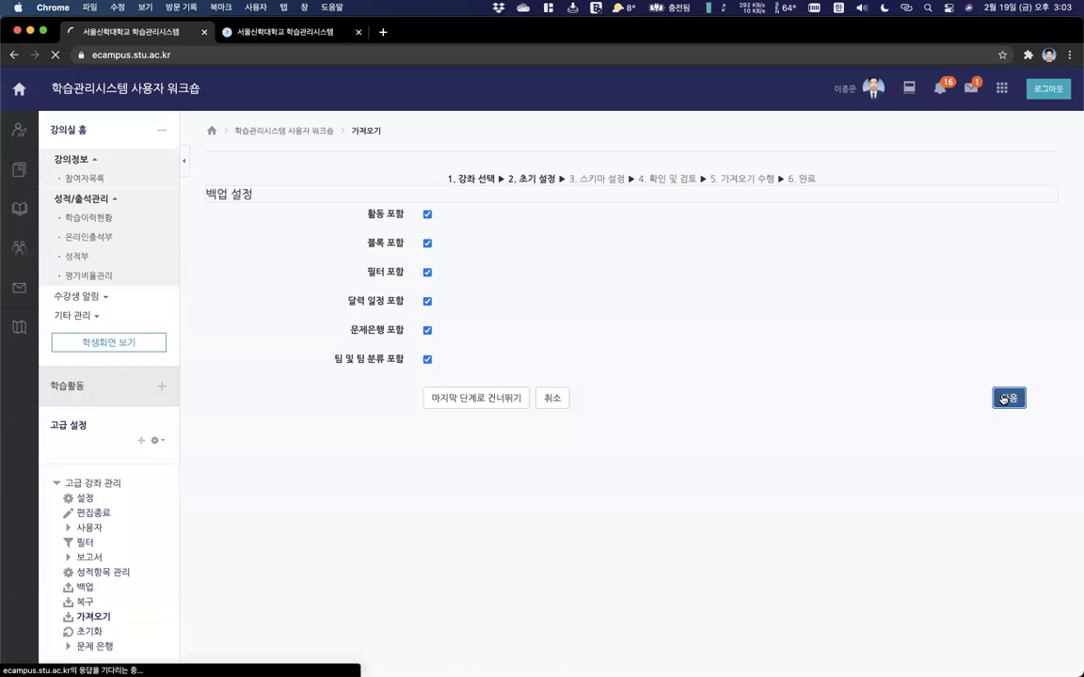
{"action": "scroll", "coordinate": [604, 414], "scroll_direction": "down", "scroll_amount": 8}
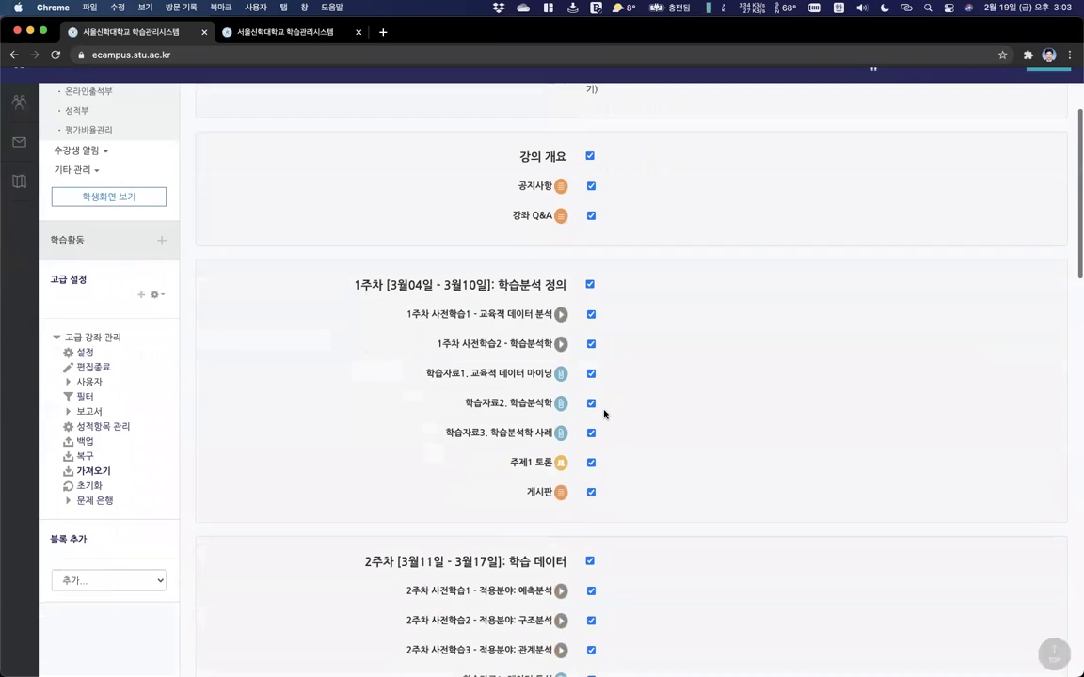
{"action": "scroll", "coordinate": [604, 414], "scroll_direction": "down", "scroll_amount": 20}
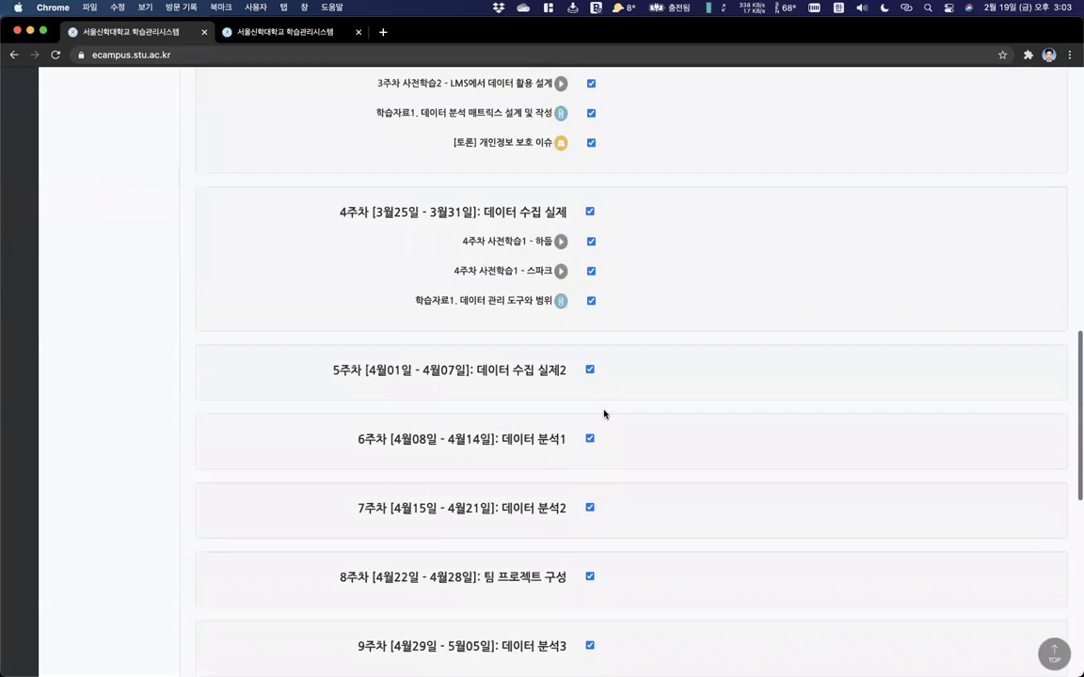
{"action": "scroll", "coordinate": [604, 414], "scroll_direction": "up", "scroll_amount": 20}
{"action": "scroll", "coordinate": [604, 414], "scroll_direction": "up", "scroll_amount": 10}
{"action": "scroll", "coordinate": [648, 309], "scroll_direction": "down", "scroll_amount": 2}
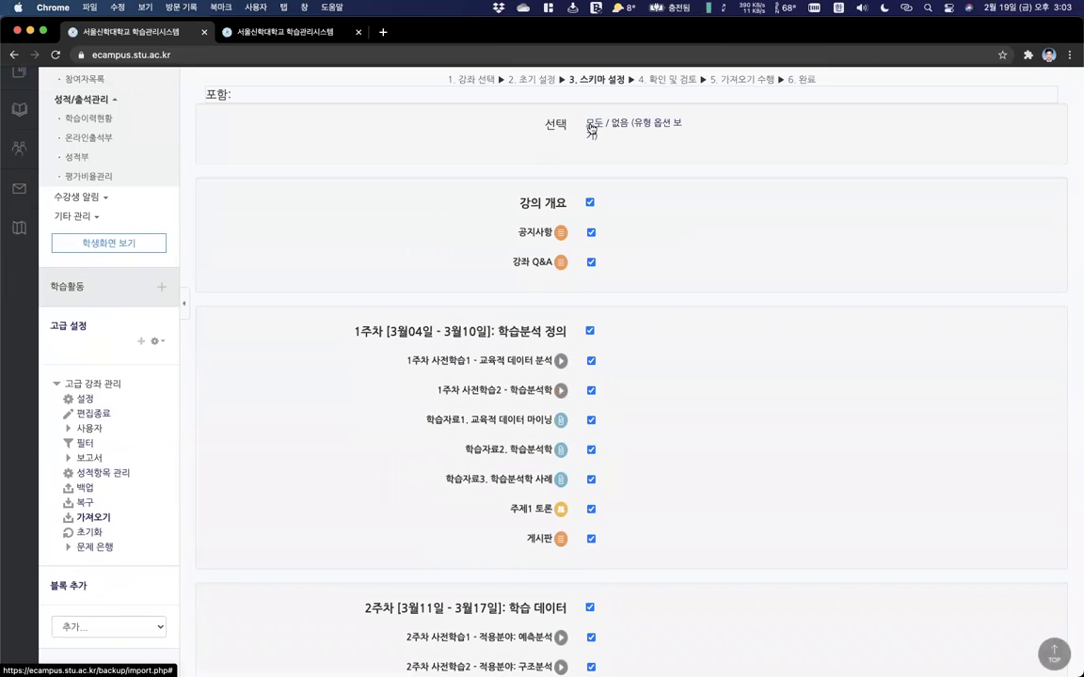
{"action": "left_click", "coordinate": [617, 123]}
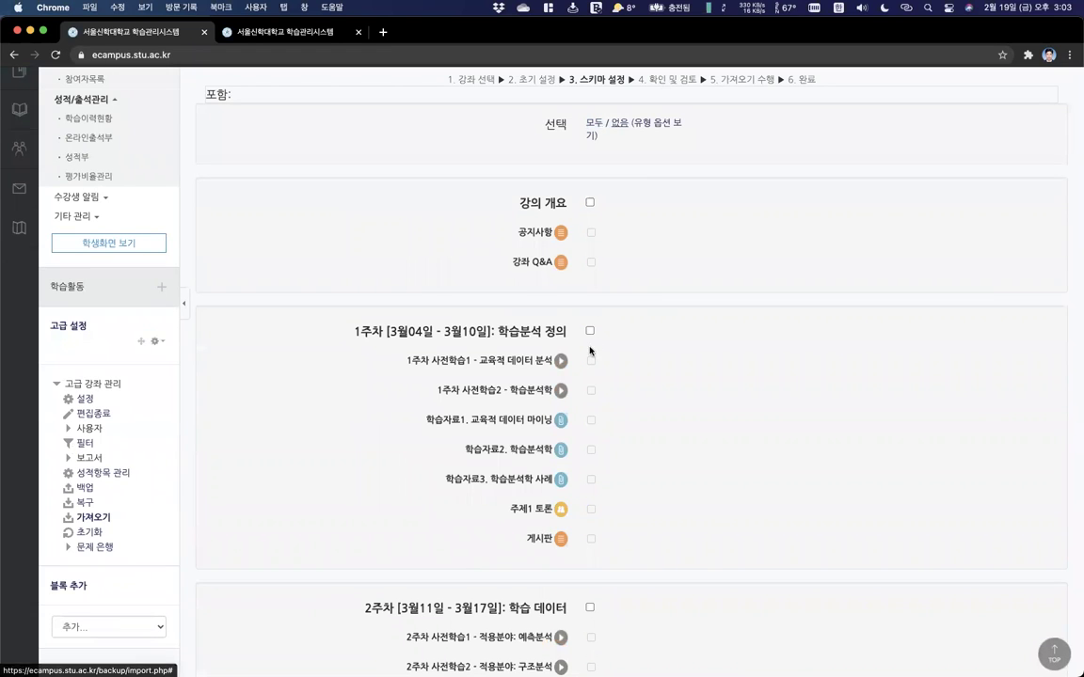
Include only the 1주차 [3월04일 - 3월10일]: 학습분석 정의 section with all of its materials and activities in the import.
{"action": "left_click", "coordinate": [590, 331]}
{"action": "left_click", "coordinate": [590, 361]}
{"action": "left_click", "coordinate": [591, 421]}
{"action": "left_click", "coordinate": [591, 450]}
{"action": "left_click", "coordinate": [591, 508]}
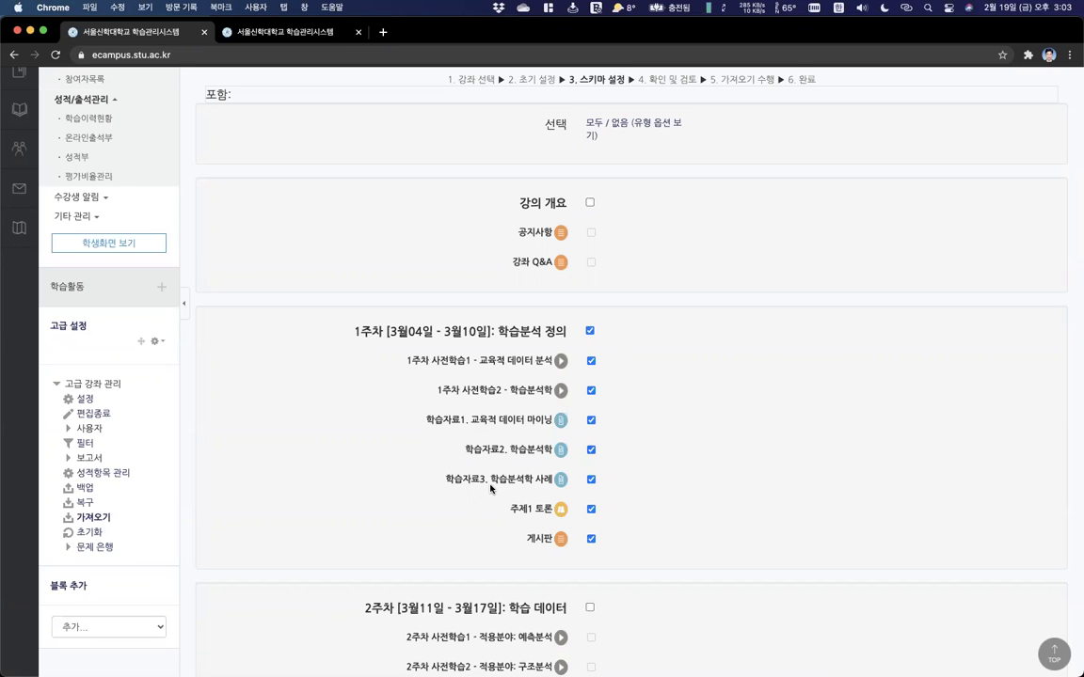
Run the 가져오기 import, continue to the workshop course page and check the imported 1주차 content.
{"action": "scroll", "coordinate": [692, 459], "scroll_direction": "down", "scroll_amount": 20}
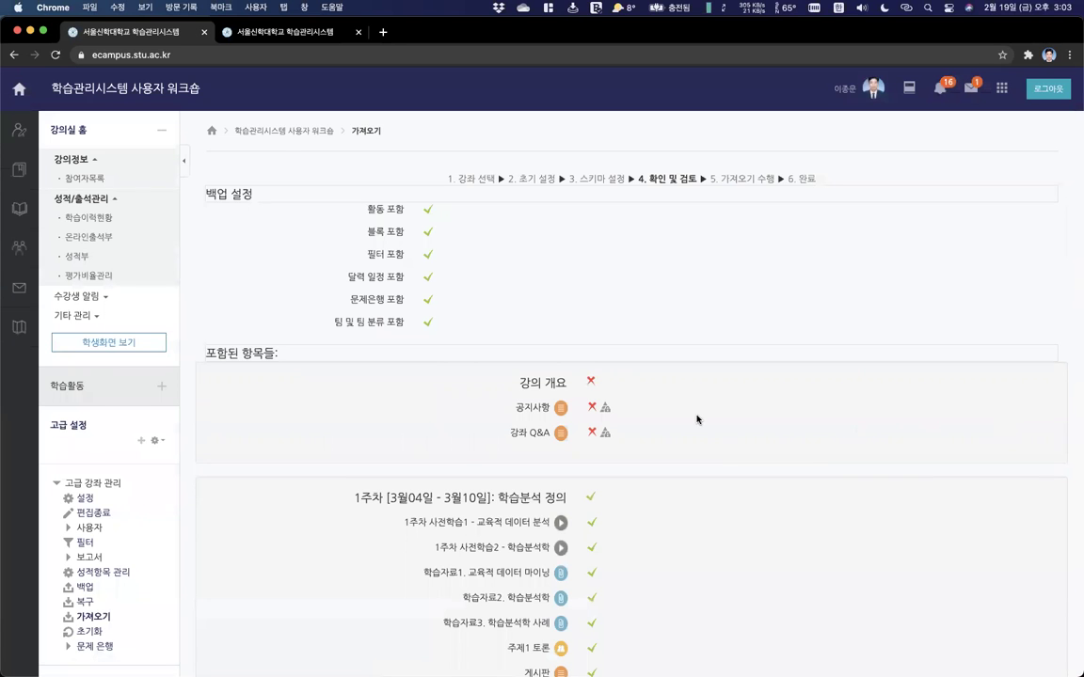
{"action": "scroll", "coordinate": [696, 419], "scroll_direction": "down", "scroll_amount": 20}
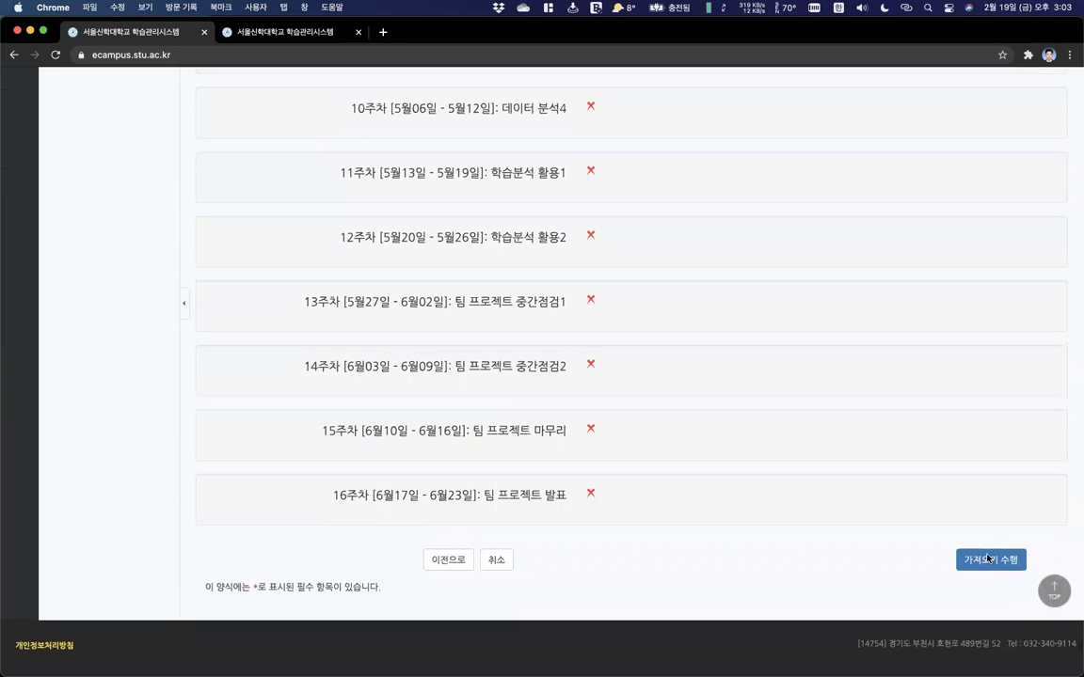
{"action": "left_click", "coordinate": [986, 561]}
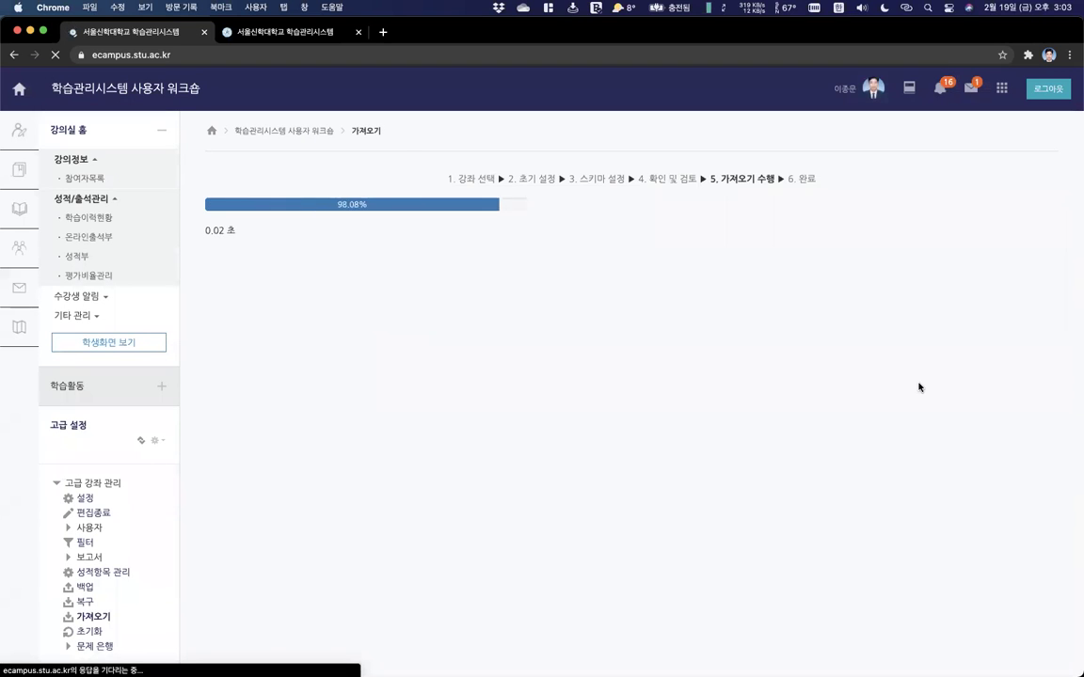
{"action": "left_click", "coordinate": [628, 233]}
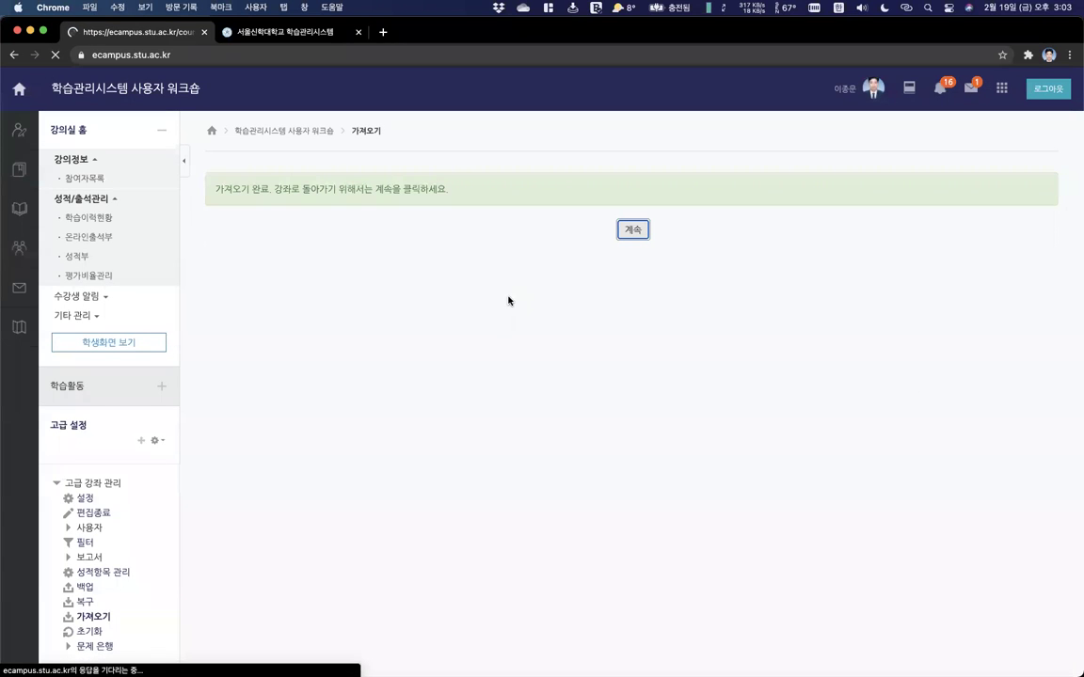
{"action": "scroll", "coordinate": [494, 354], "scroll_direction": "down", "scroll_amount": 5}
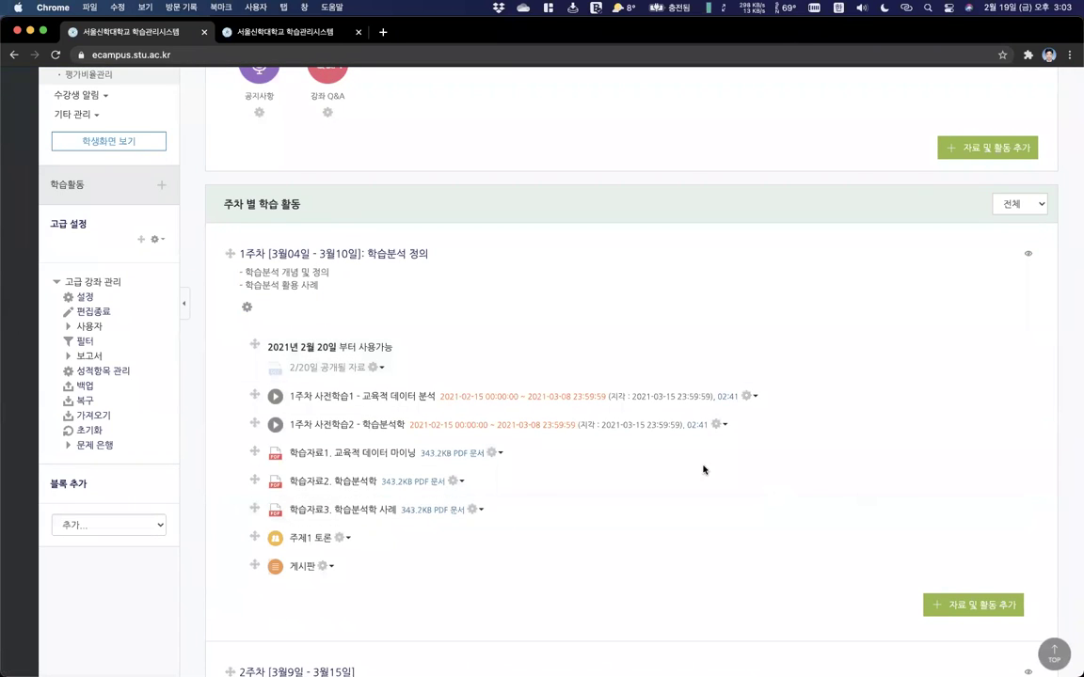
{"action": "scroll", "coordinate": [573, 520], "scroll_direction": "up", "scroll_amount": 5}
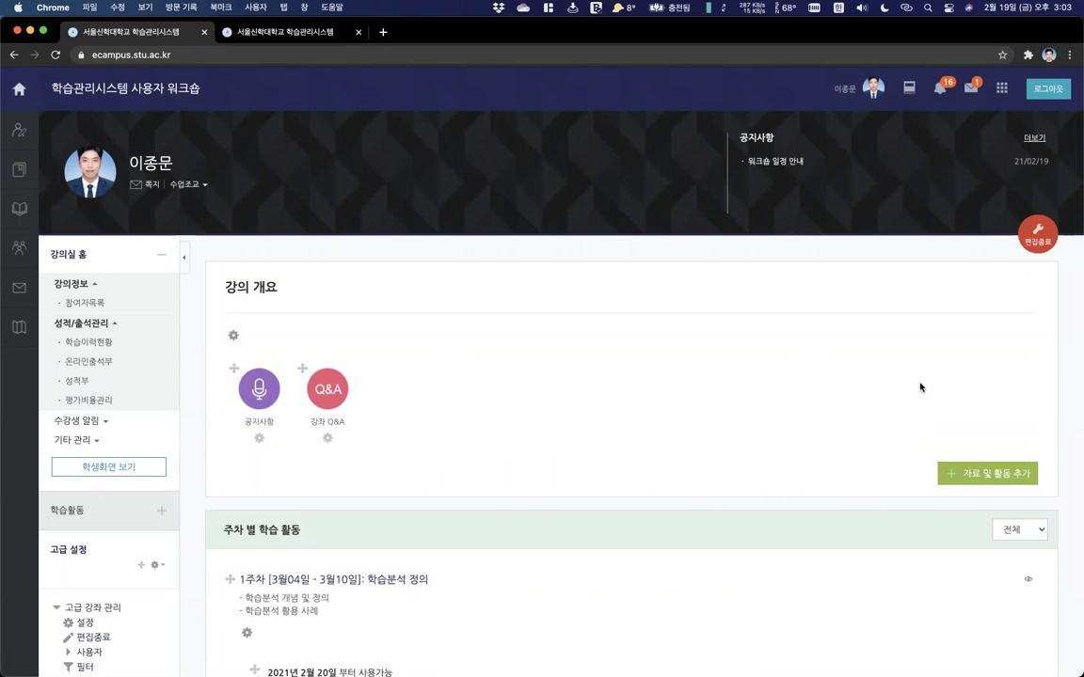
Add a 팀플평가 activity to 2주차 [3월9일 - 3월15일] with the title 중간고사대체과제 동료평가.
{"action": "scroll", "coordinate": [496, 405], "scroll_direction": "down", "scroll_amount": 10}
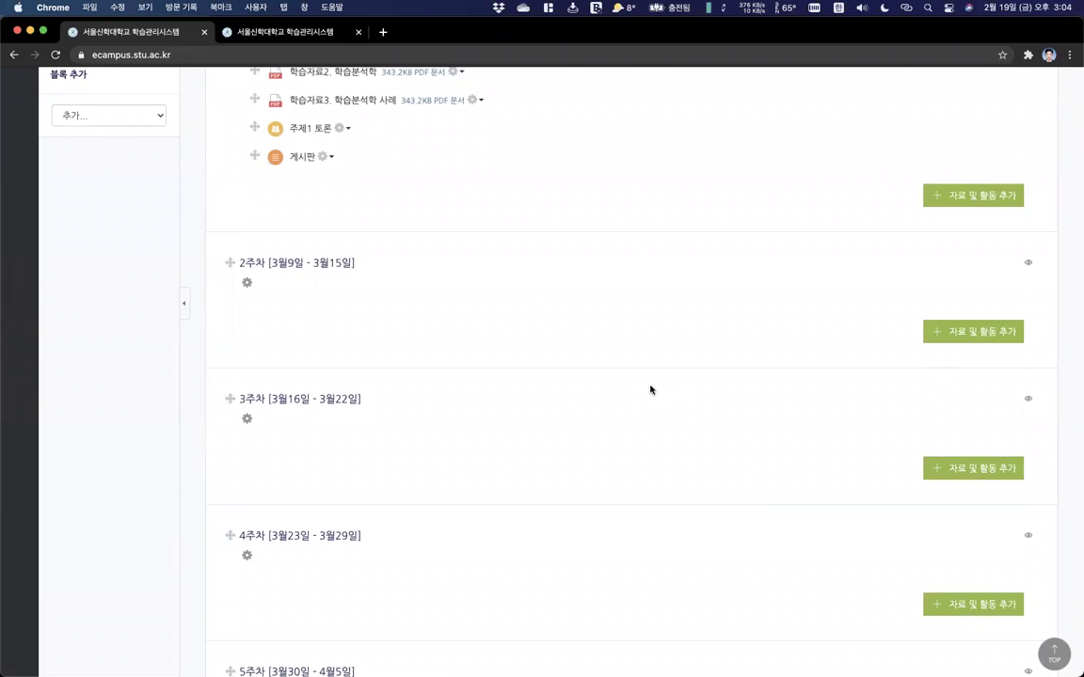
{"action": "scroll", "coordinate": [602, 256], "scroll_direction": "down", "scroll_amount": 2}
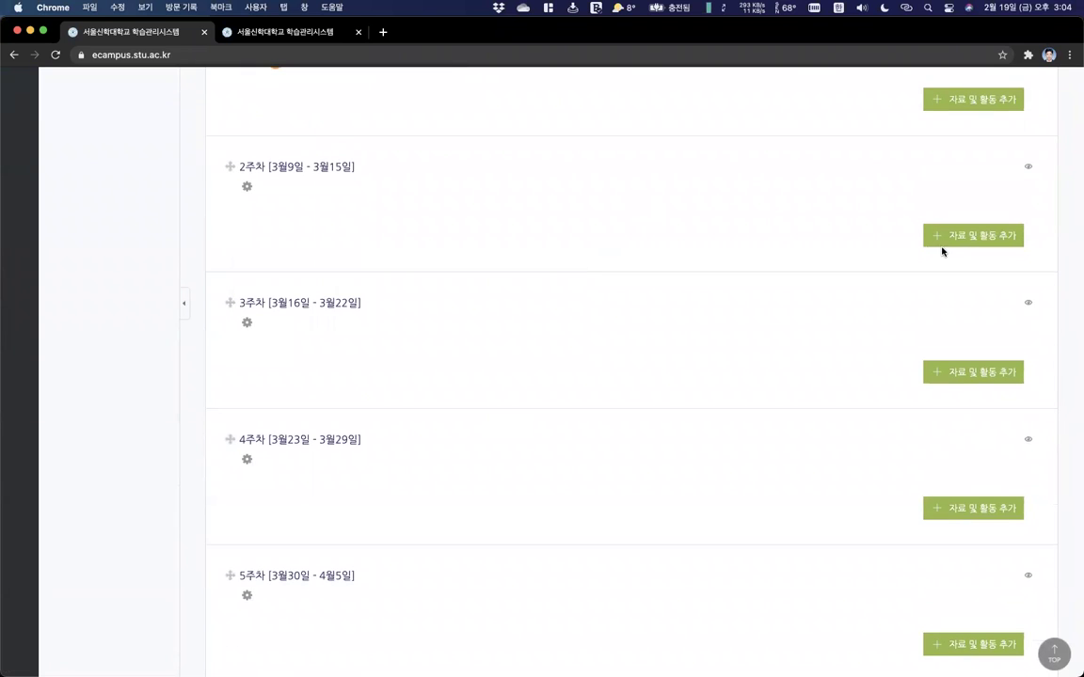
{"action": "left_click", "coordinate": [963, 237]}
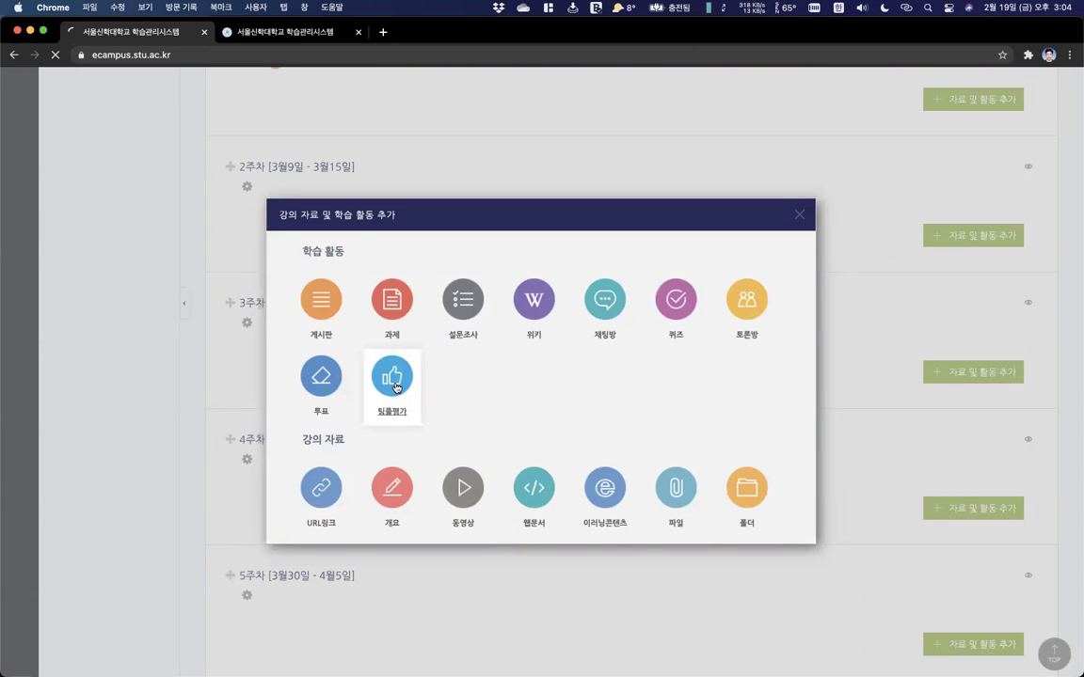
{"action": "left_click", "coordinate": [393, 381]}
{"action": "scroll", "coordinate": [503, 297], "scroll_direction": "down", "scroll_amount": 2}
{"action": "left_click", "coordinate": [448, 175]}
{"action": "type", "text": "중간고사대체과제"}
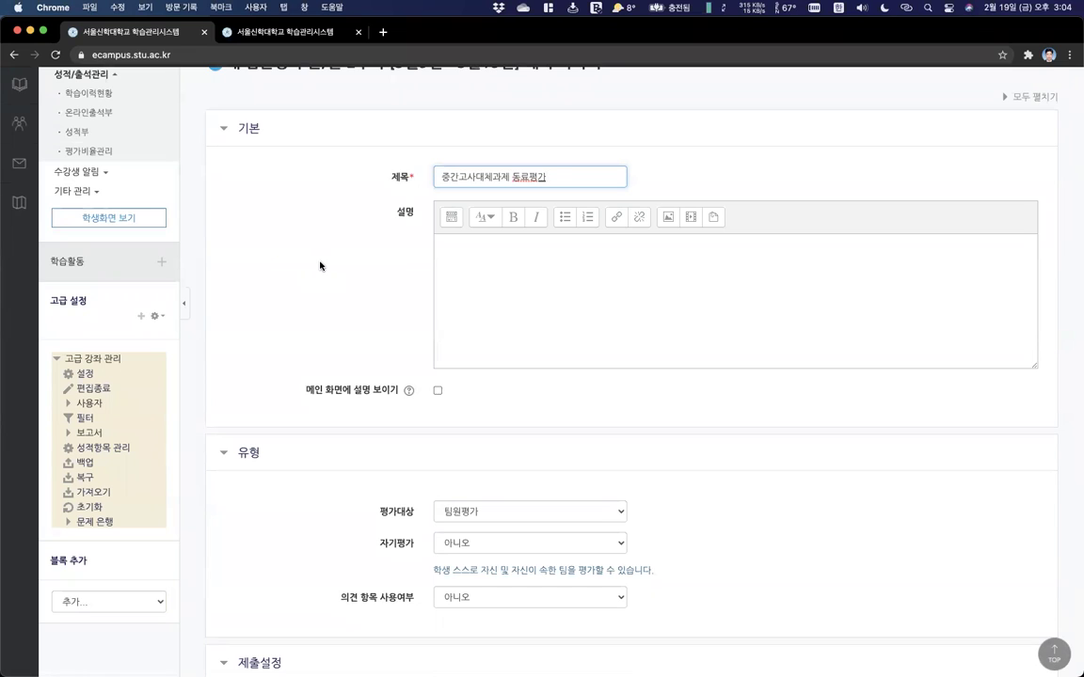
Switch the activity's 평가대상 to 팀평가 and set it back to 팀원평가.
{"action": "scroll", "coordinate": [394, 267], "scroll_direction": "down", "scroll_amount": 4}
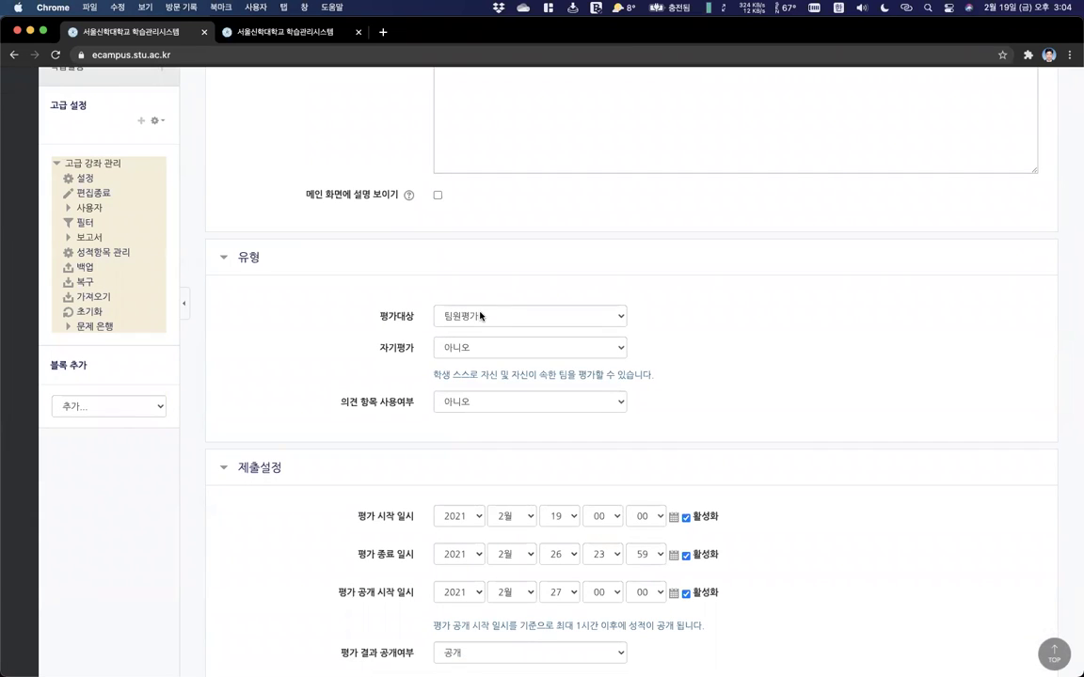
{"action": "left_click", "coordinate": [480, 316]}
{"action": "left_click", "coordinate": [467, 331]}
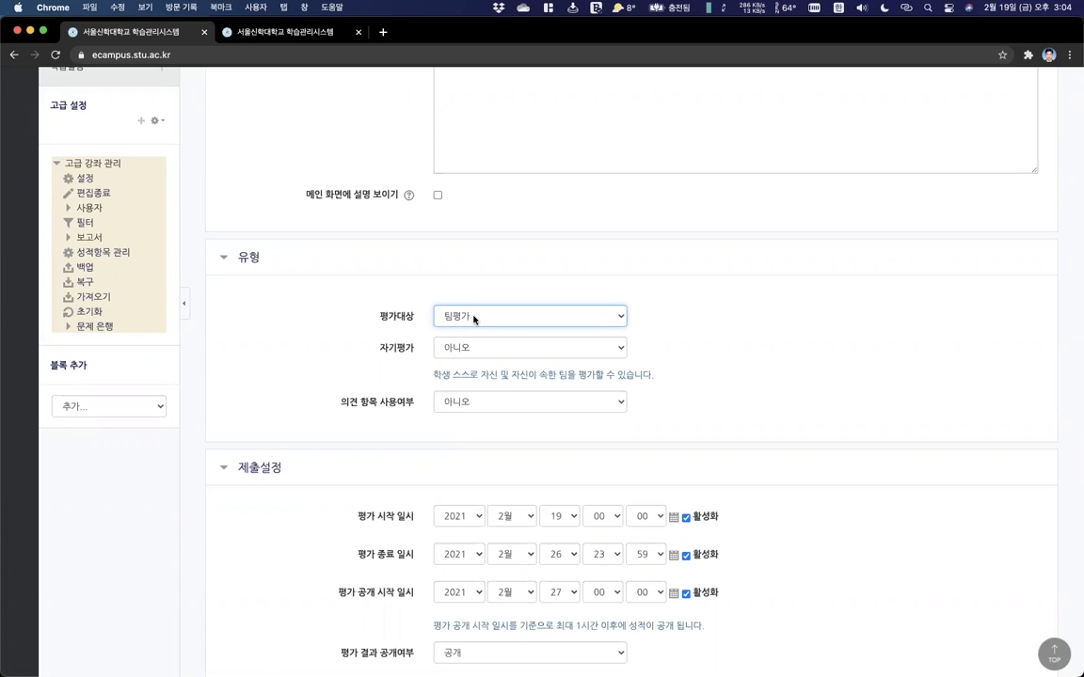
{"action": "left_click", "coordinate": [474, 320]}
{"action": "left_click", "coordinate": [474, 301]}
{"action": "left_click", "coordinate": [368, 323]}
Set both 자기평가 and 의견 항목 사용여부 to 예 for the team evaluation.
{"action": "left_click", "coordinate": [469, 350]}
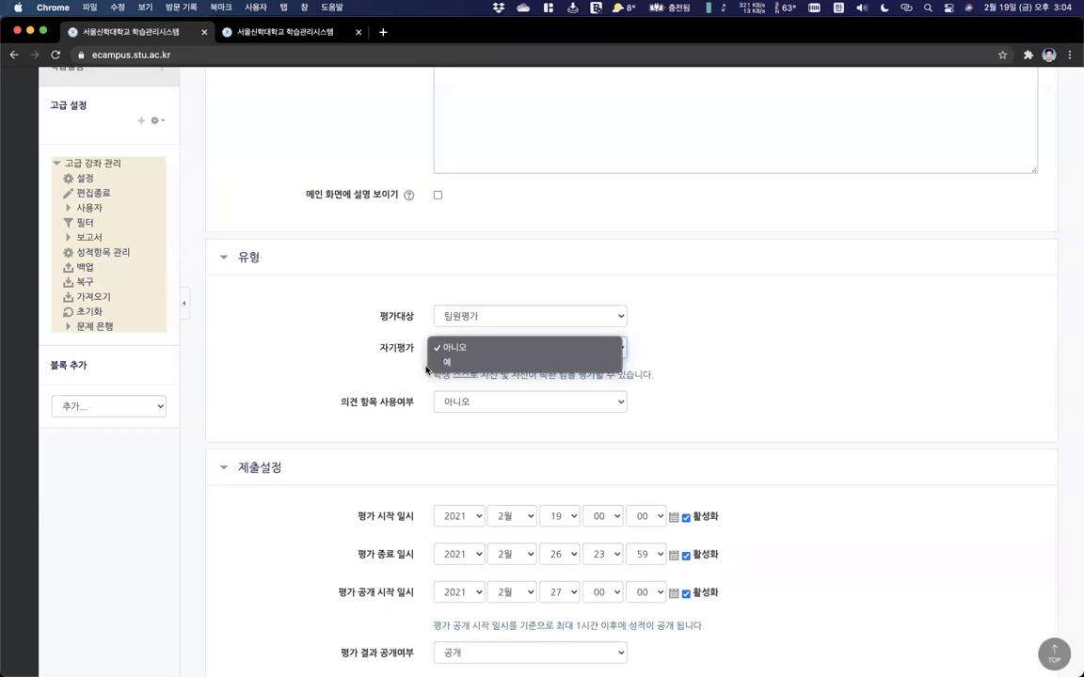
{"action": "left_click", "coordinate": [447, 361]}
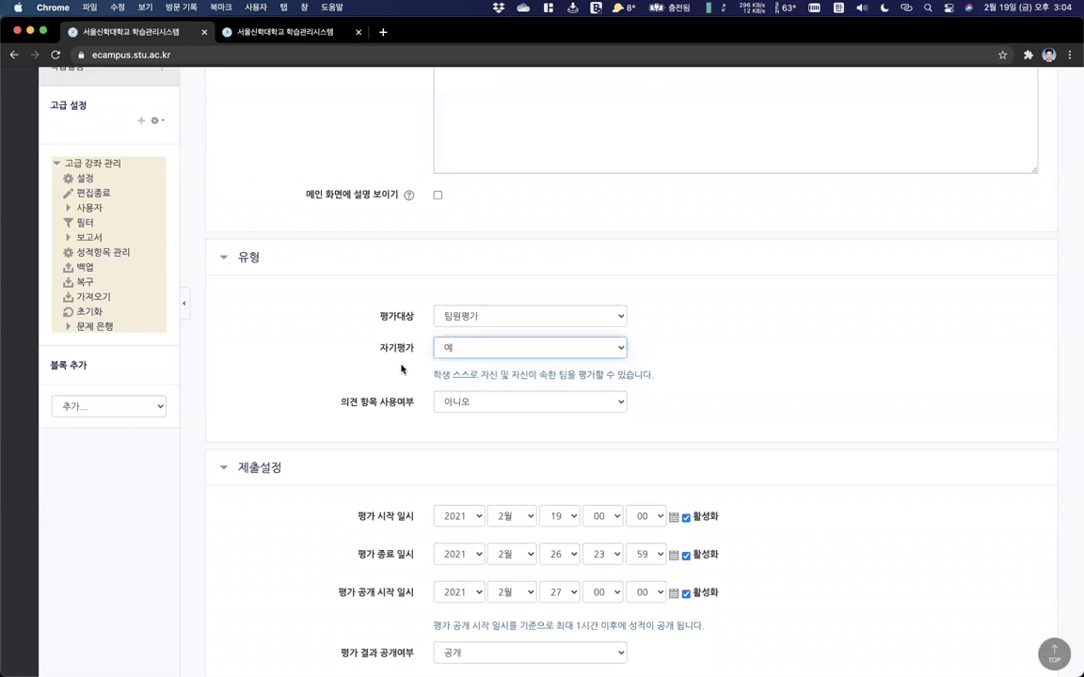
{"action": "left_click", "coordinate": [486, 410]}
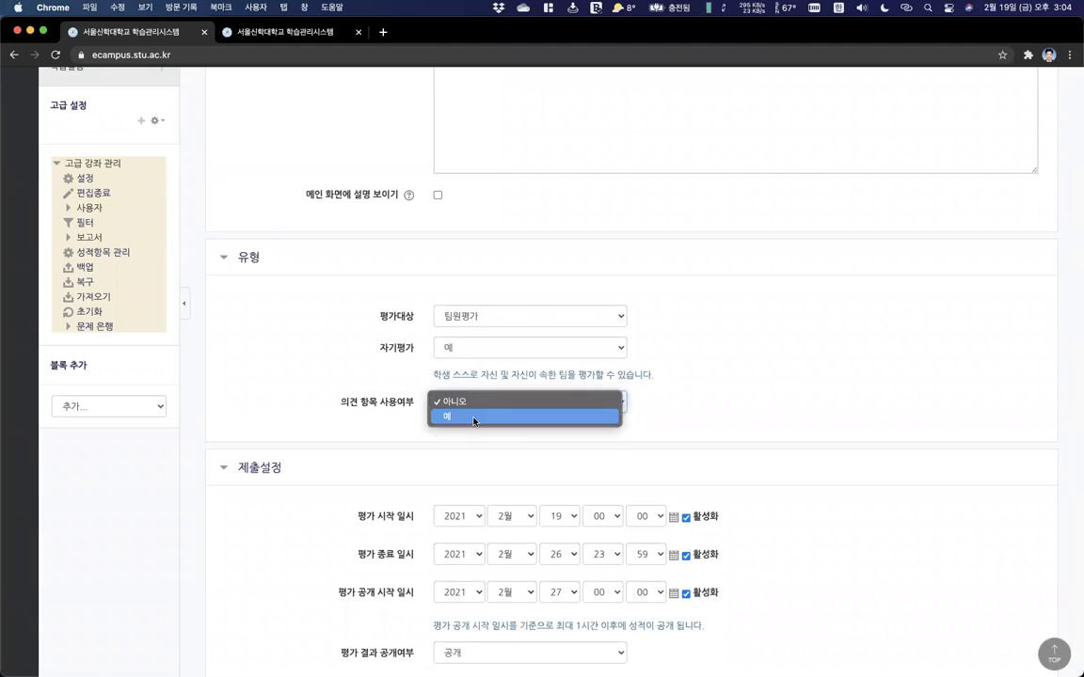
{"action": "left_click", "coordinate": [466, 425]}
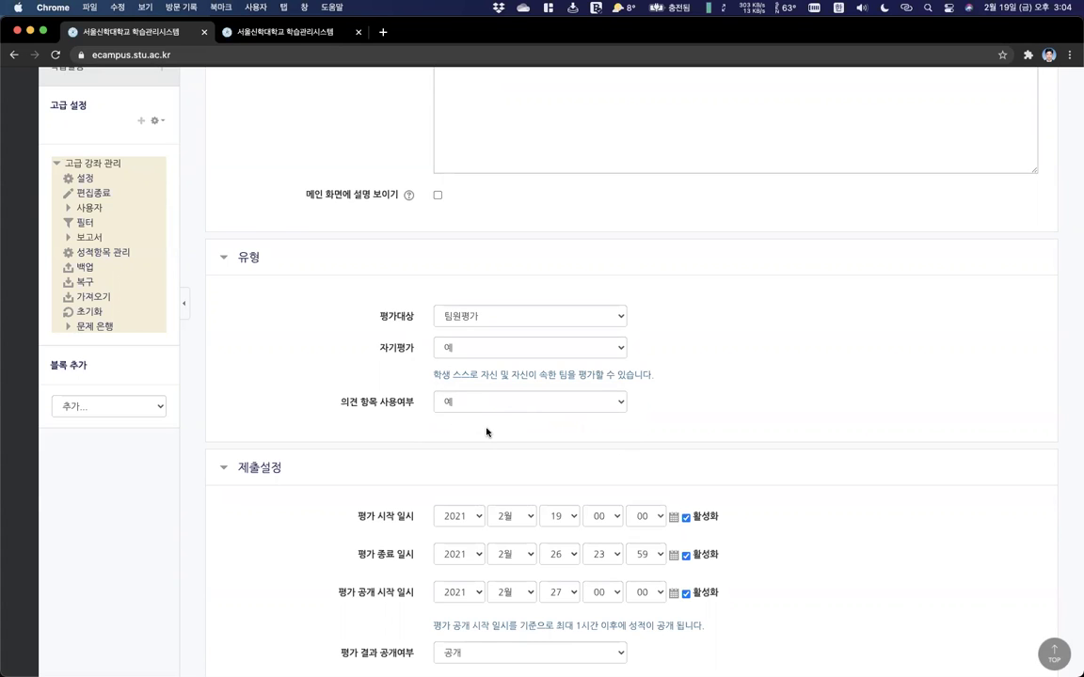
Set 팀 분류 to 중간고사대체과제 in the evaluation's 기타 설정 and save the activity.
{"action": "scroll", "coordinate": [487, 430], "scroll_direction": "down", "scroll_amount": 3}
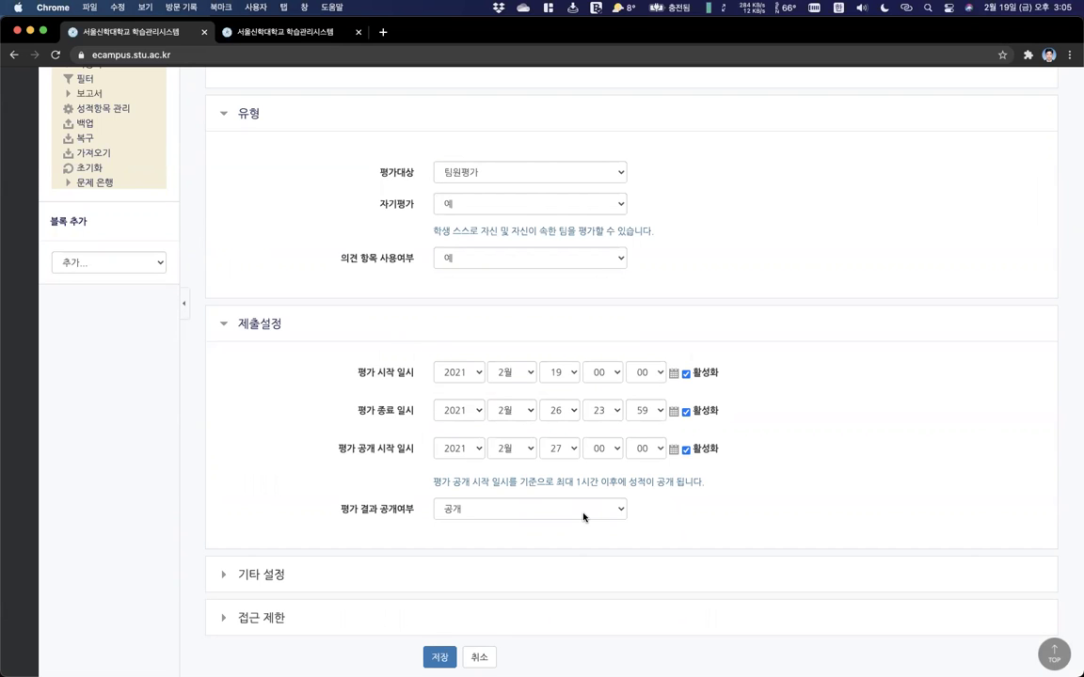
{"action": "left_click", "coordinate": [271, 574]}
{"action": "scroll", "coordinate": [447, 571], "scroll_direction": "down", "scroll_amount": 3}
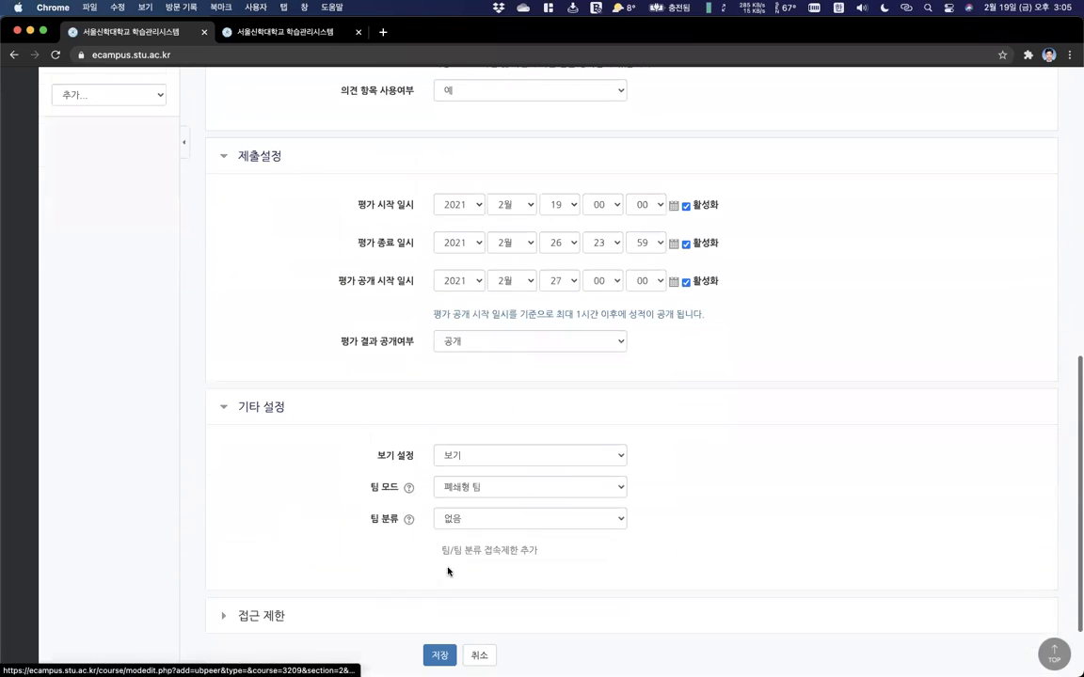
{"action": "left_click", "coordinate": [513, 523]}
{"action": "left_click", "coordinate": [515, 526]}
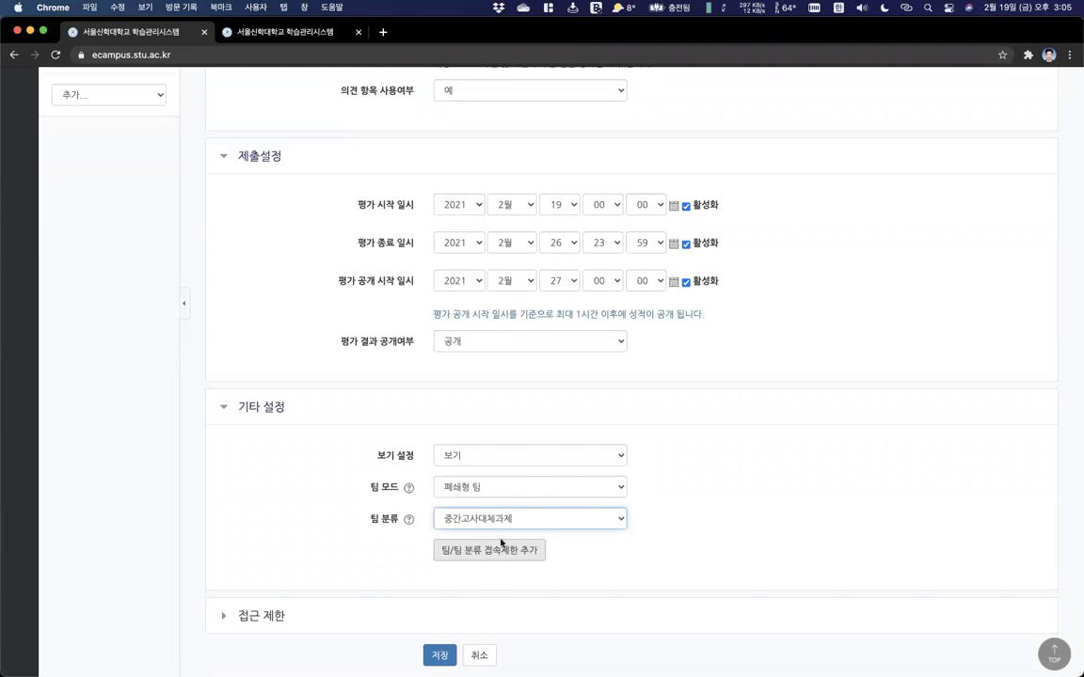
{"action": "left_click", "coordinate": [438, 655]}
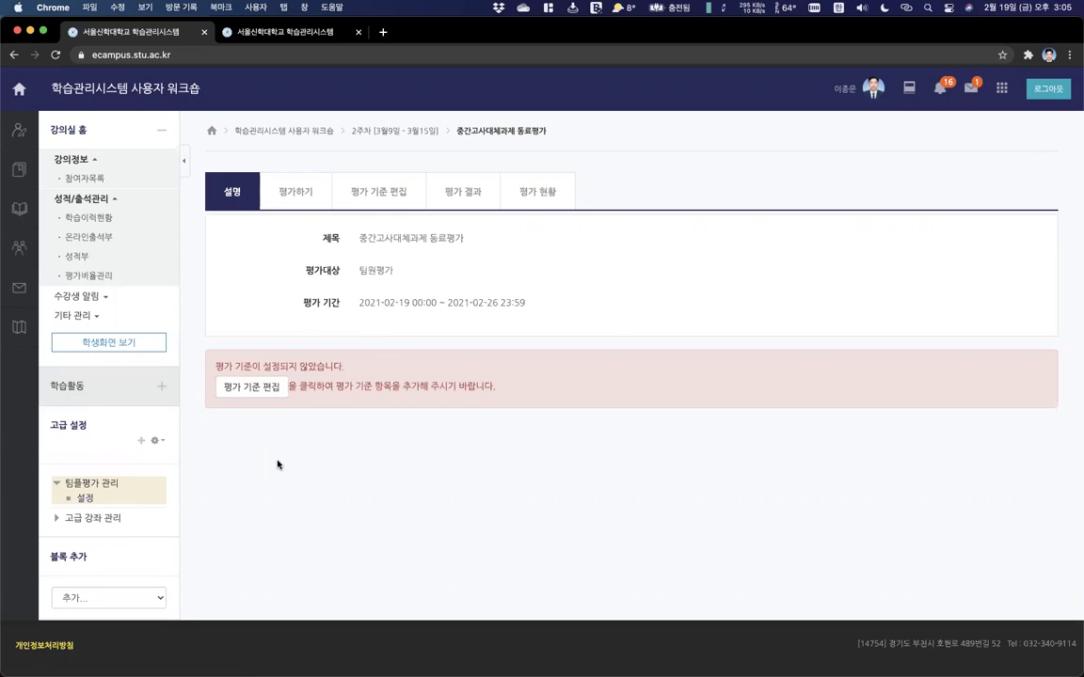
Open the evaluation criteria for editing and add the criterion 출석 with a maximum score of 10.
{"action": "left_click", "coordinate": [252, 389]}
{"action": "left_click", "coordinate": [1015, 305]}
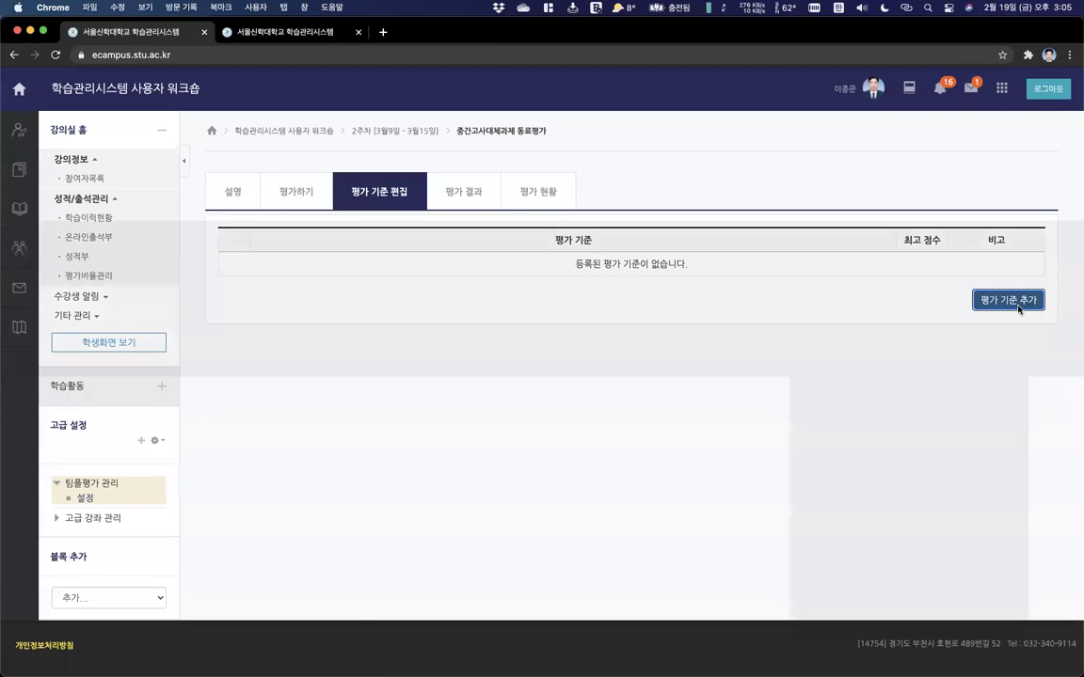
{"action": "left_click", "coordinate": [511, 143]}
{"action": "type", "text": "ㅊ"}
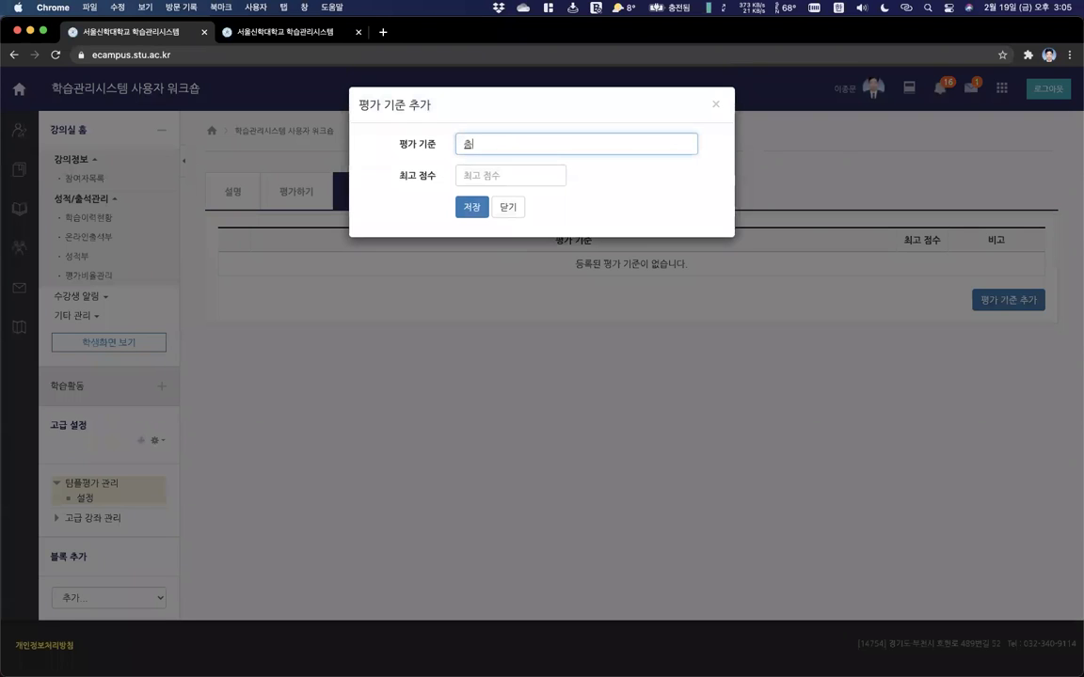
{"action": "type", "text": "석"}
{"action": "key", "text": "Tab"}
{"action": "type", "text": "10"}
{"action": "left_click", "coordinate": [475, 205]}
Add the evaluation criterion 자료조사 with a maximum score of 10.
{"action": "left_click", "coordinate": [978, 307]}
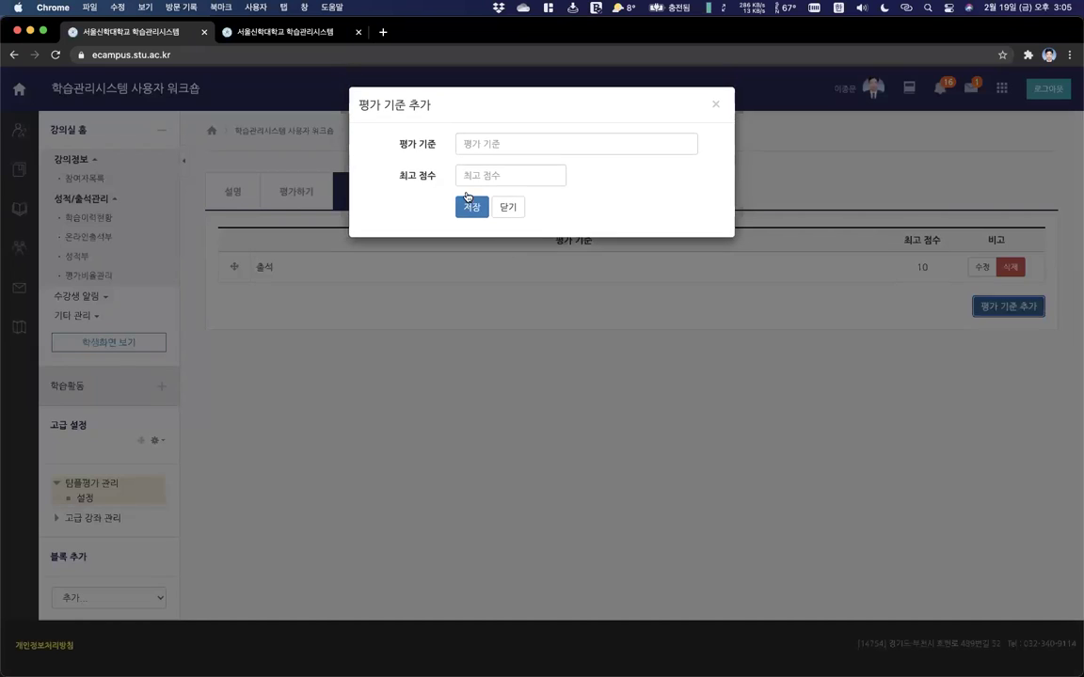
{"action": "left_click", "coordinate": [463, 143]}
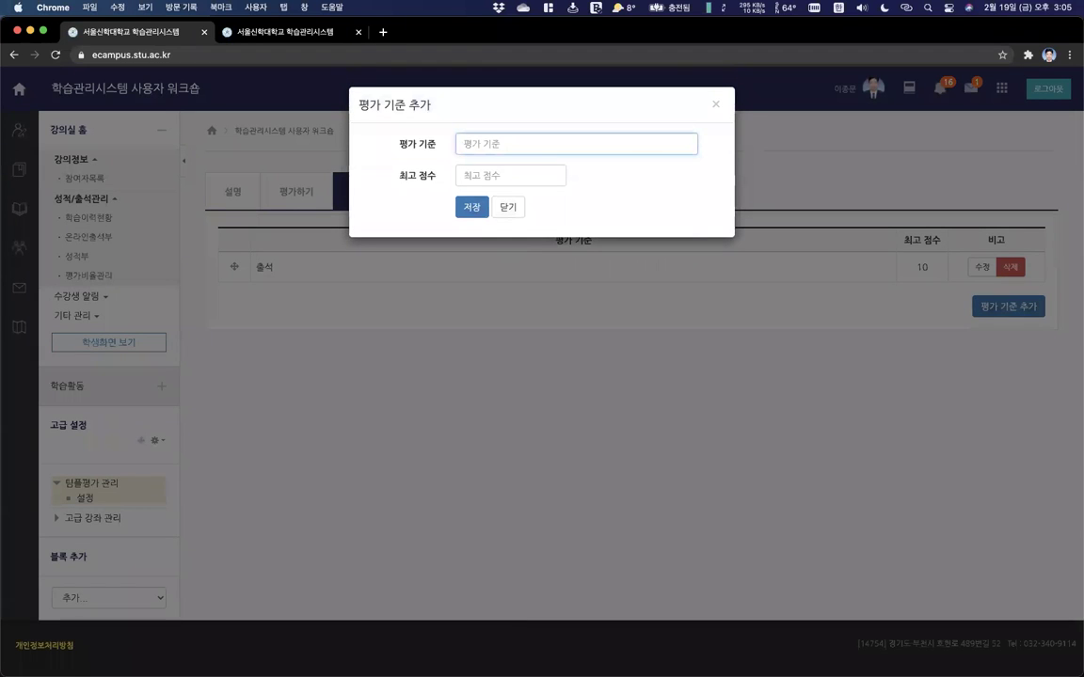
{"action": "type", "text": "자료조사"}
{"action": "key", "text": "Tab"}
{"action": "type", "text": "10"}
{"action": "left_click", "coordinate": [472, 207]}
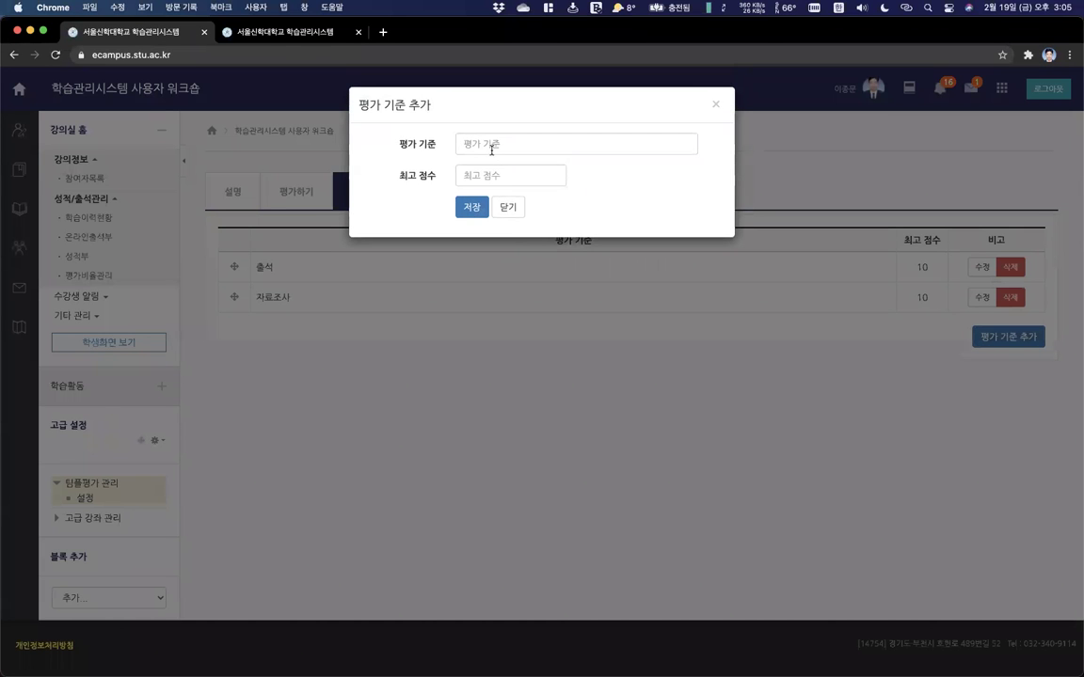
Add the evaluation criterion 프레젠테이션 작성 with a maximum score of 10.
{"action": "left_click", "coordinate": [491, 146]}
{"action": "type", "text": "프레젠테이션"}
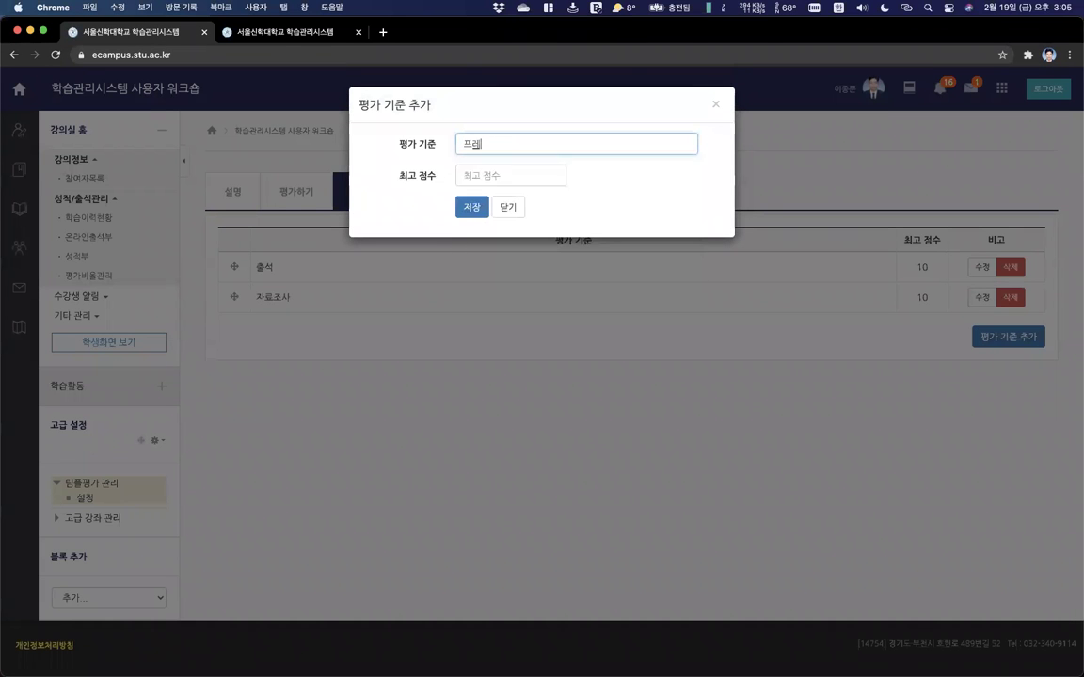
{"action": "key", "text": "Down"}
{"action": "key", "text": "Return"}
{"action": "key", "text": "Tab"}
{"action": "type", "text": "10"}
{"action": "left_click", "coordinate": [464, 214]}
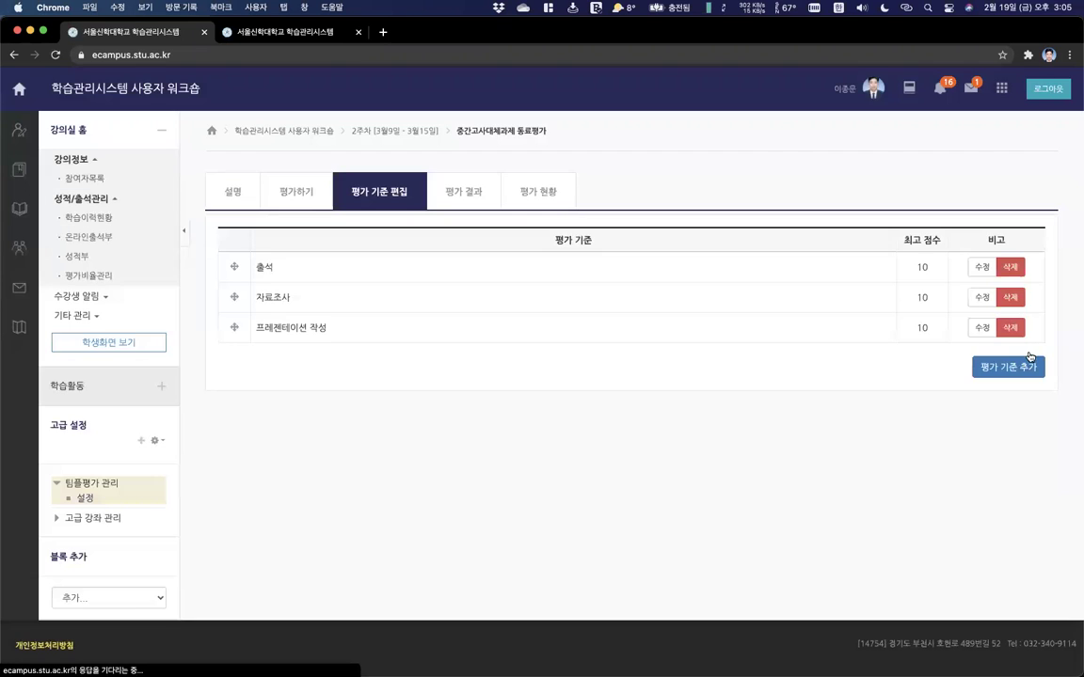
Add the evaluation criterion 발표 with a maximum score of 10.
{"action": "left_click", "coordinate": [1009, 367]}
{"action": "left_click", "coordinate": [519, 146]}
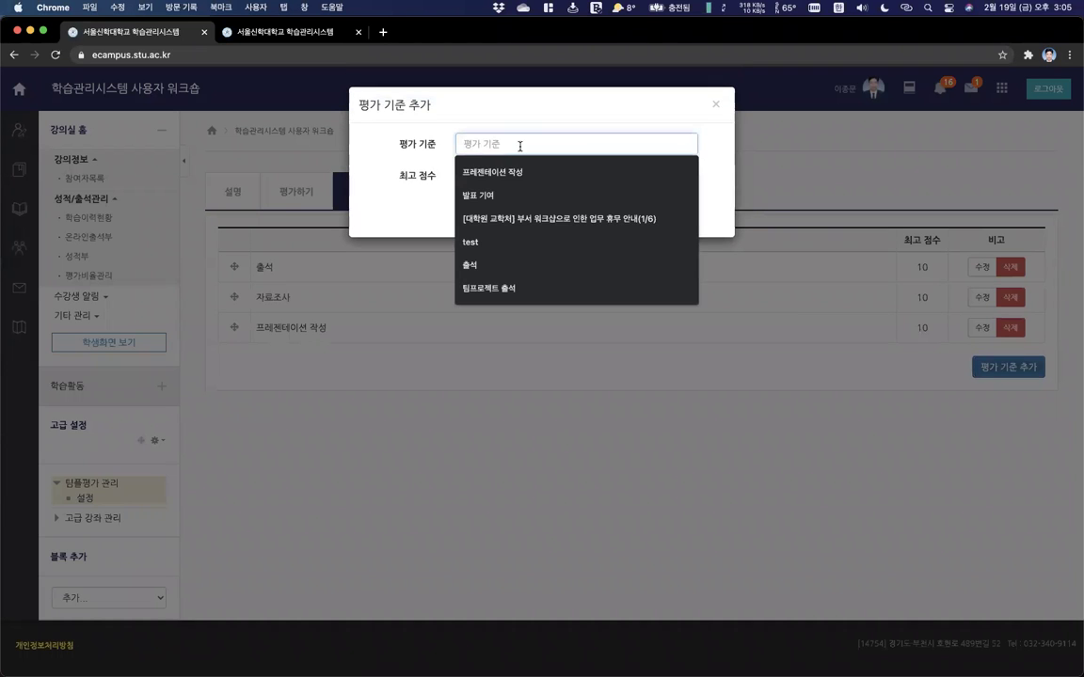
{"action": "type", "text": "발표"}
{"action": "key", "text": "Tab"}
{"action": "type", "text": "10"}
{"action": "key", "text": "Return"}
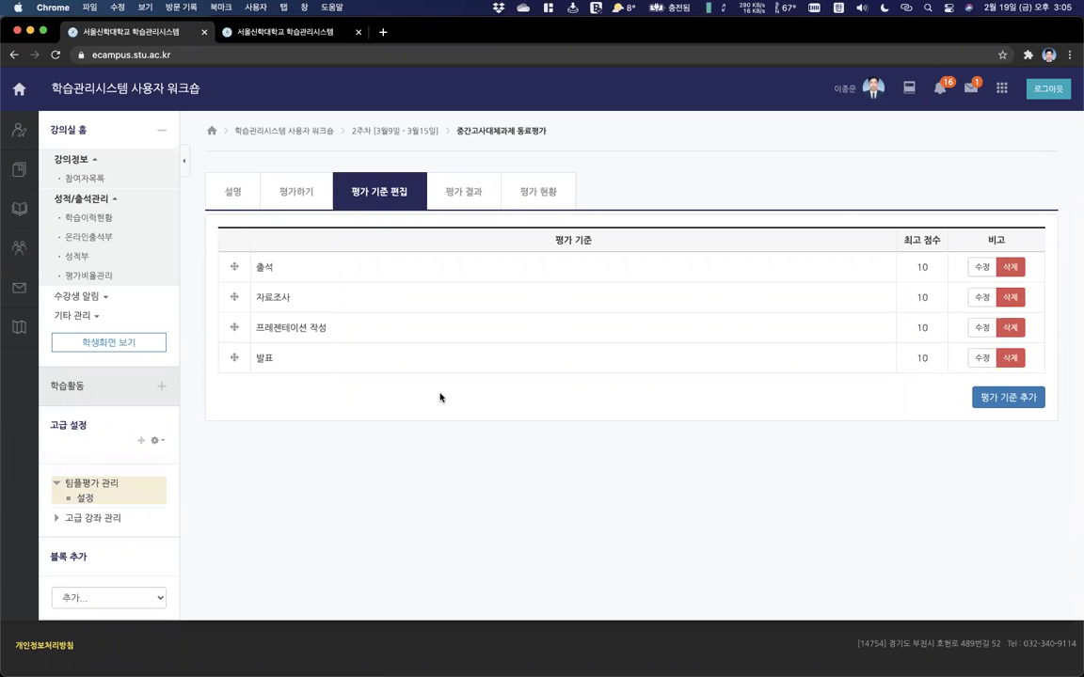
Switch to the student's incognito browser window and view the weekly activities on the 학습관리시스템 사용자 워크숍 course page.
{"action": "key", "text": "ctrl+Up"}
{"action": "left_click", "coordinate": [684, 256]}
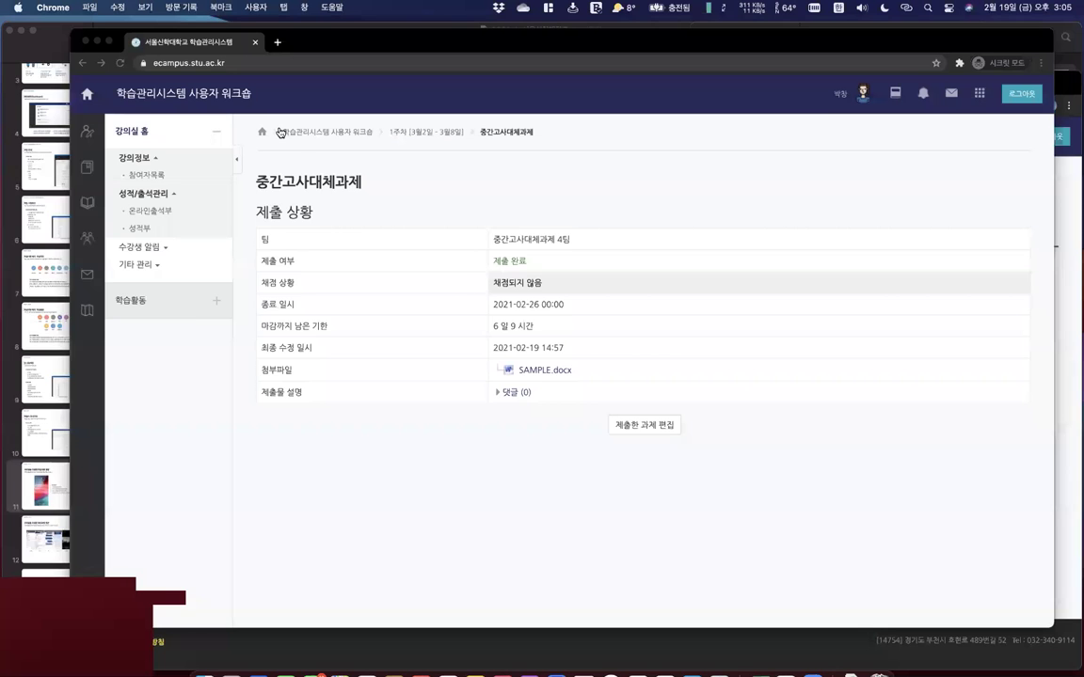
{"action": "left_click", "coordinate": [279, 132]}
{"action": "scroll", "coordinate": [448, 261], "scroll_direction": "down", "scroll_amount": 10}
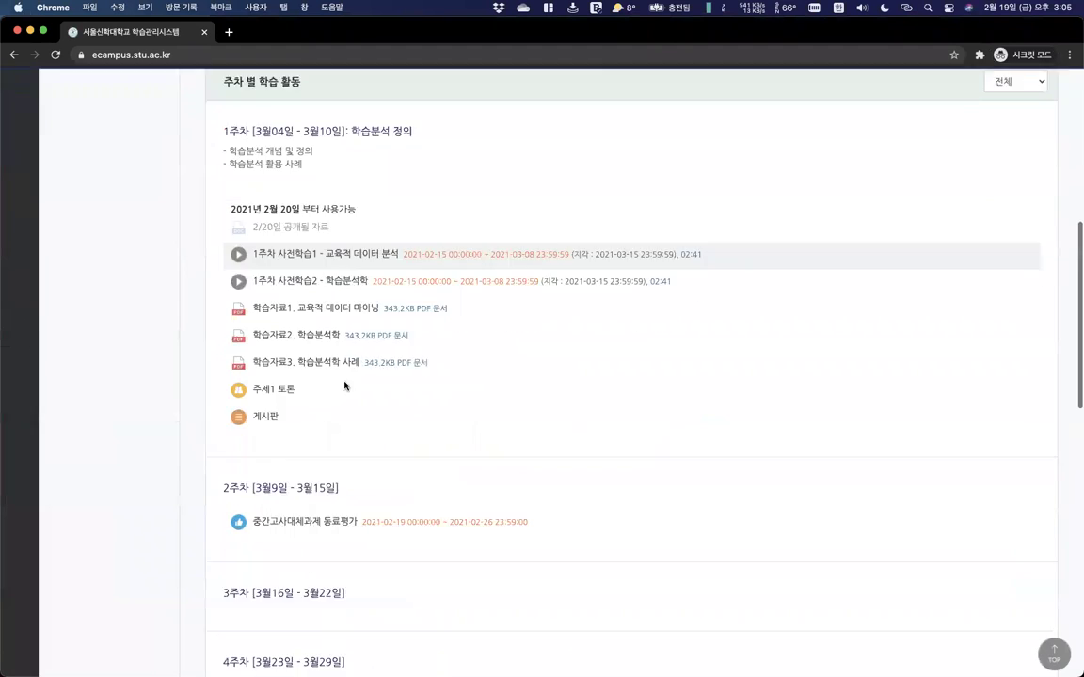
Open the evaluation form of the week 2 activity 중간고사대체과제 동료평가.
{"action": "scroll", "coordinate": [344, 386], "scroll_direction": "down", "scroll_amount": 2}
{"action": "left_click", "coordinate": [363, 418]}
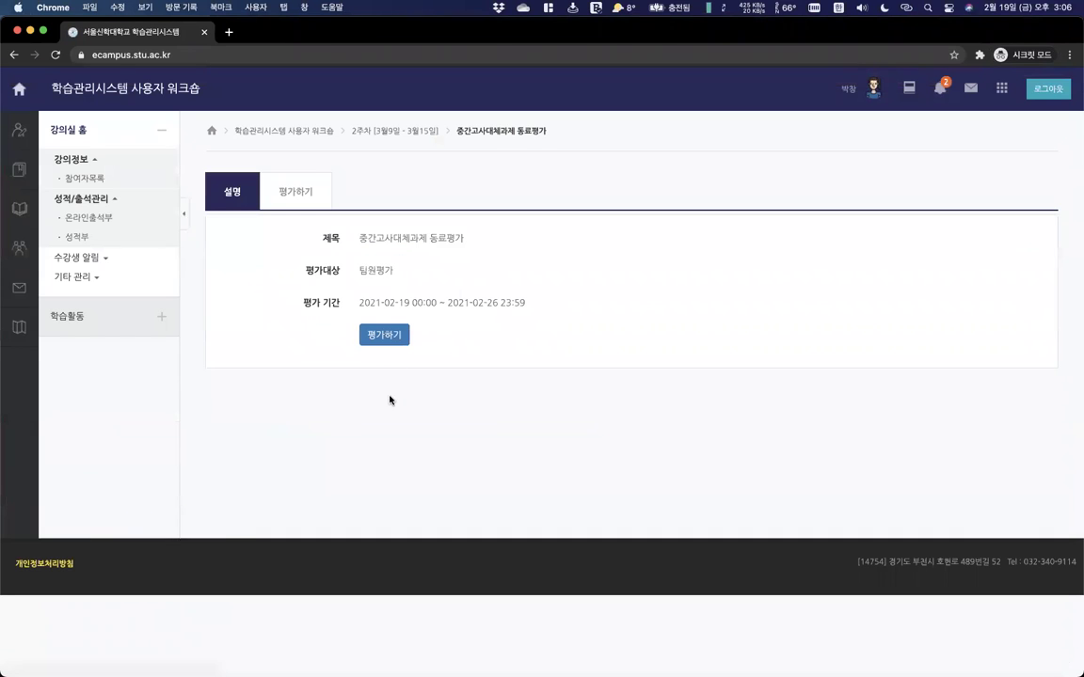
{"action": "left_click", "coordinate": [384, 335]}
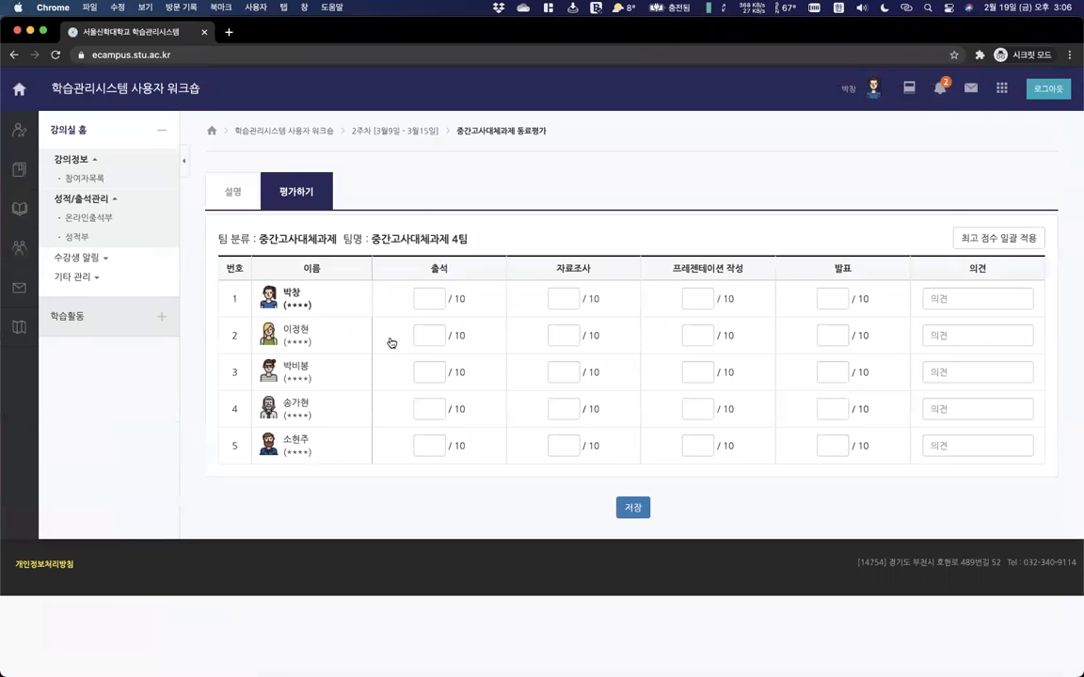
Give the first team member 9 points each for 출석, 자료조사, 프레젠테이션 작성 and 발표.
{"action": "left_click", "coordinate": [430, 299]}
{"action": "type", "text": "9"}
{"action": "left_click", "coordinate": [580, 300]}
{"action": "type", "text": "9"}
{"action": "left_click", "coordinate": [701, 299]}
{"action": "type", "text": "9"}
{"action": "left_click", "coordinate": [827, 300]}
{"action": "type", "text": "9"}
Give the second team member 8 points in each of the four evaluation criteria.
{"action": "left_click", "coordinate": [433, 336]}
{"action": "type", "text": "8"}
{"action": "left_click", "coordinate": [565, 336]}
{"action": "type", "text": "8"}
{"action": "left_click", "coordinate": [699, 339]}
{"action": "type", "text": "8"}
{"action": "left_click", "coordinate": [834, 337]}
{"action": "type", "text": "8"}
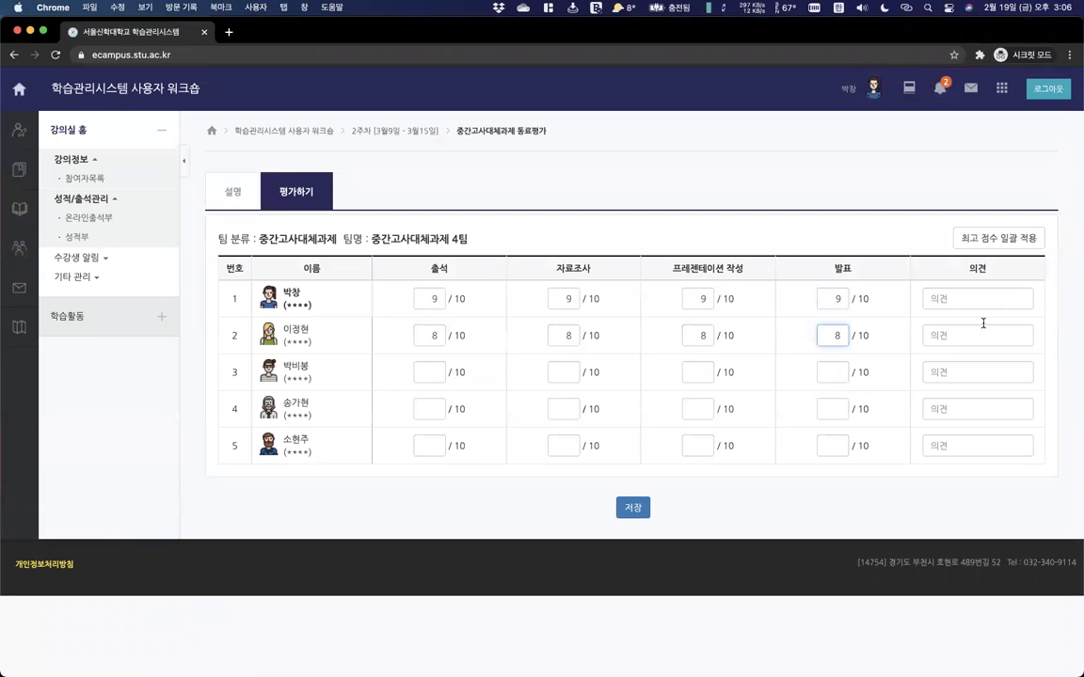
Give the third team member 7 points in each of the four evaluation criteria.
{"action": "left_click", "coordinate": [442, 377]}
{"action": "type", "text": "7"}
{"action": "key", "text": "Tab"}
{"action": "type", "text": "7"}
{"action": "left_click", "coordinate": [681, 369]}
{"action": "type", "text": "7"}
{"action": "left_click", "coordinate": [828, 373]}
{"action": "type", "text": "7"}
Give the fourth team member 6 points in each of the four evaluation criteria.
{"action": "left_click", "coordinate": [426, 411]}
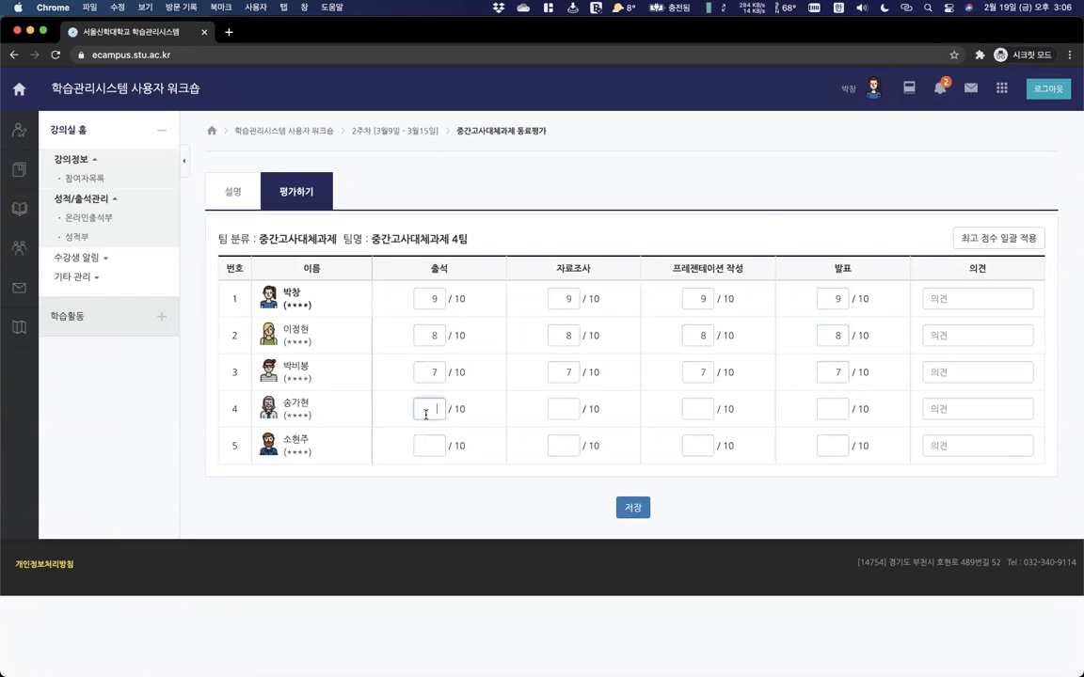
{"action": "type", "text": "6"}
{"action": "left_click", "coordinate": [571, 409]}
{"action": "type", "text": "6"}
{"action": "left_click", "coordinate": [697, 408]}
{"action": "type", "text": "6"}
{"action": "left_click", "coordinate": [833, 411]}
{"action": "type", "text": "6"}
Give the fifth team member 5 points in all four criteria and save the peer evaluation.
{"action": "left_click", "coordinate": [816, 451]}
{"action": "type", "text": "5"}
{"action": "left_click", "coordinate": [699, 448]}
{"action": "type", "text": "5"}
{"action": "left_click", "coordinate": [570, 449]}
{"action": "type", "text": "5"}
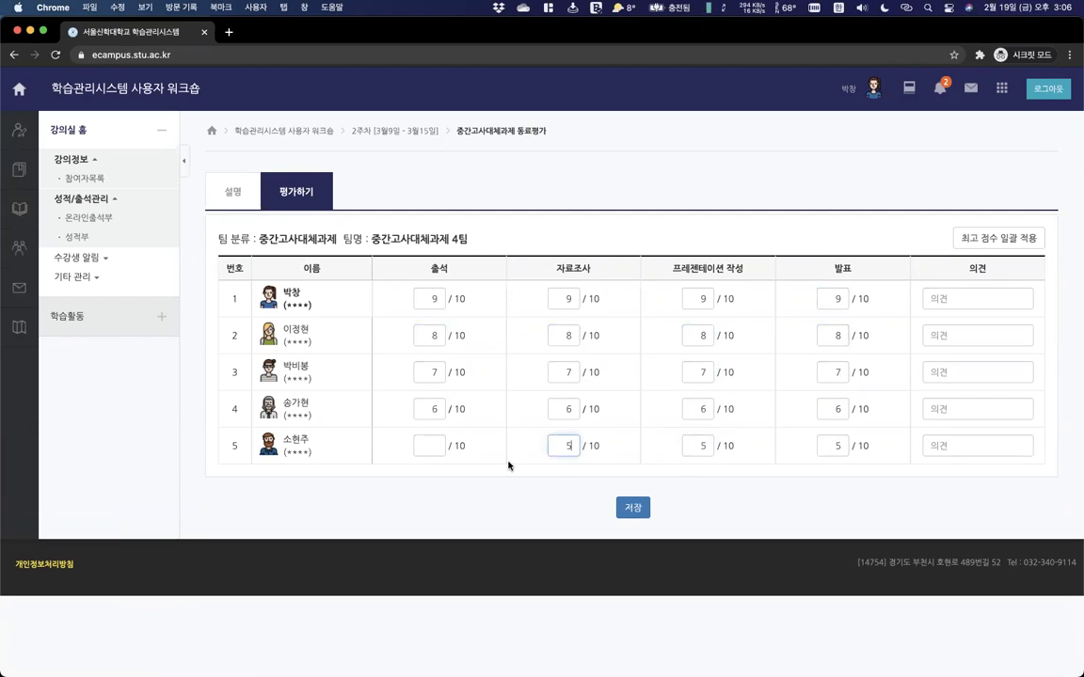
{"action": "left_click", "coordinate": [432, 448]}
{"action": "type", "text": "5"}
{"action": "left_click", "coordinate": [633, 508]}
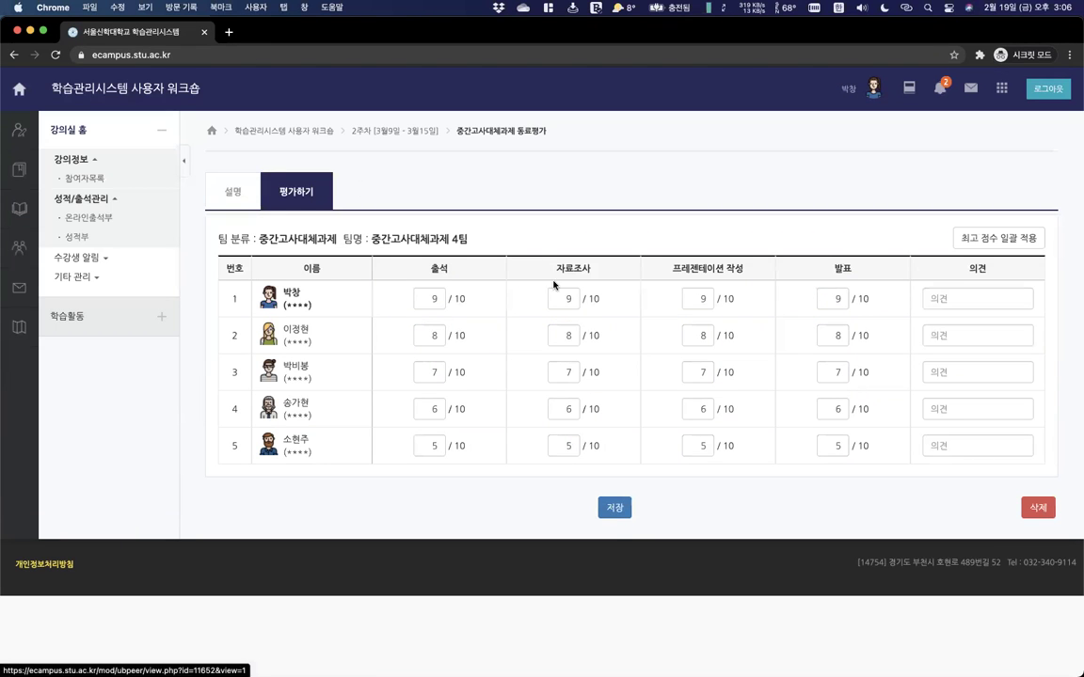
Switch to the instructor's browser window and view the second page of the peer evaluation results (평가 결과).
{"action": "key", "text": "ctrl+Up"}
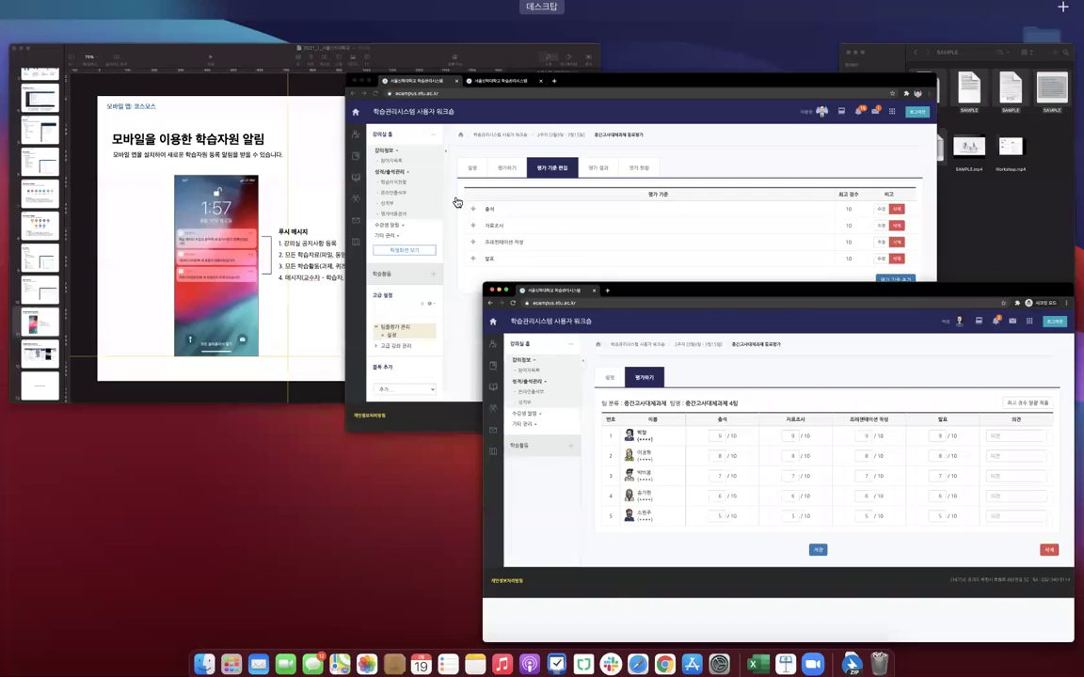
{"action": "left_click", "coordinate": [455, 201]}
{"action": "left_click", "coordinate": [455, 200]}
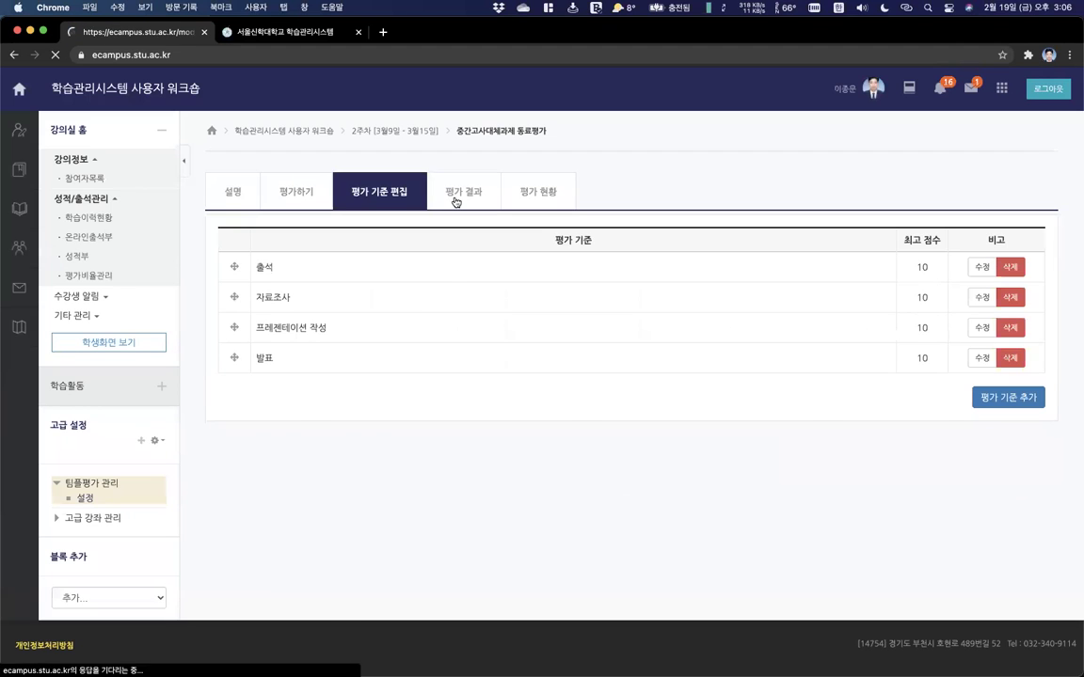
{"action": "scroll", "coordinate": [640, 357], "scroll_direction": "down", "scroll_amount": 5}
{"action": "scroll", "coordinate": [643, 358], "scroll_direction": "down", "scroll_amount": 3}
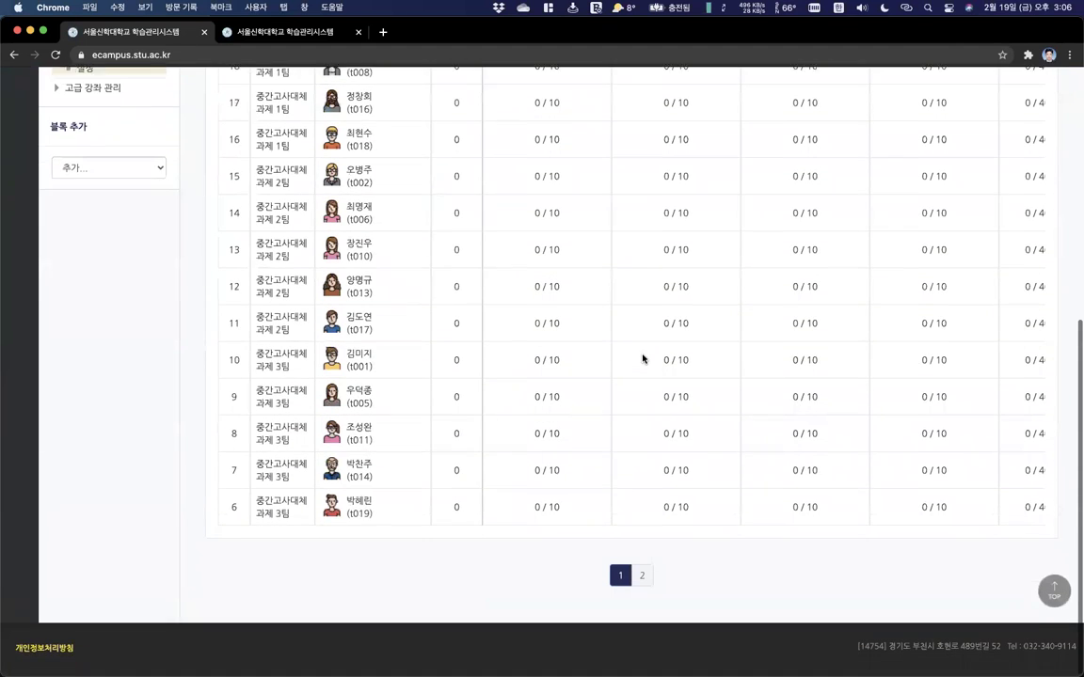
{"action": "left_click", "coordinate": [644, 573]}
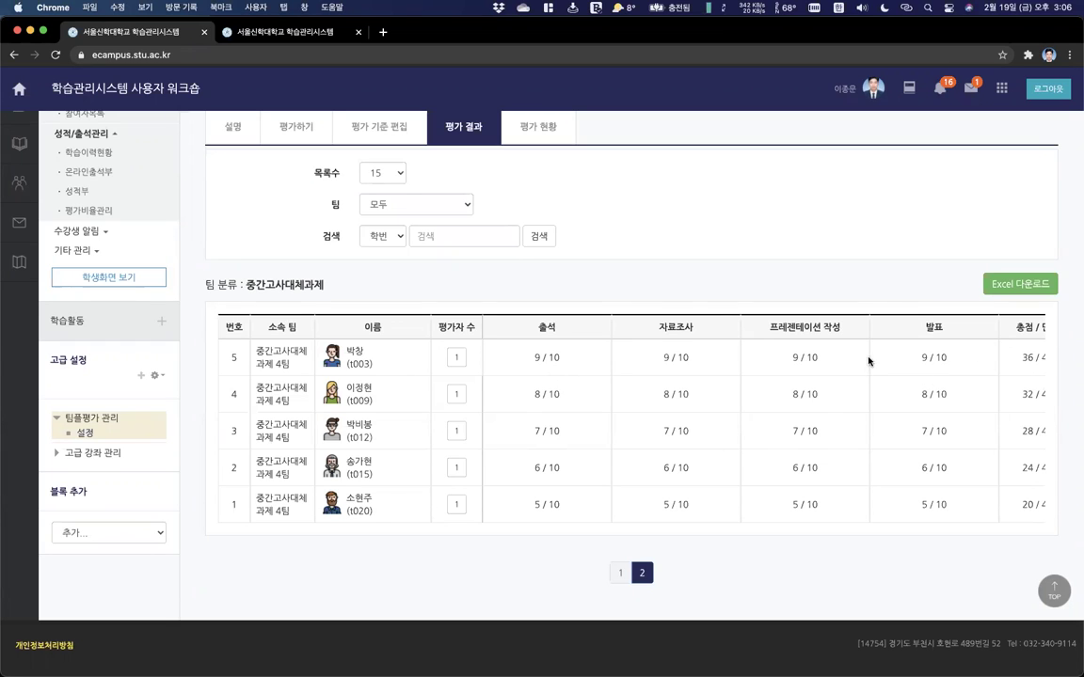
Inspect the detailed evaluator scores of the first two members of 중간고사대체과제 4팀, closing each detail window.
{"action": "left_click", "coordinate": [455, 357]}
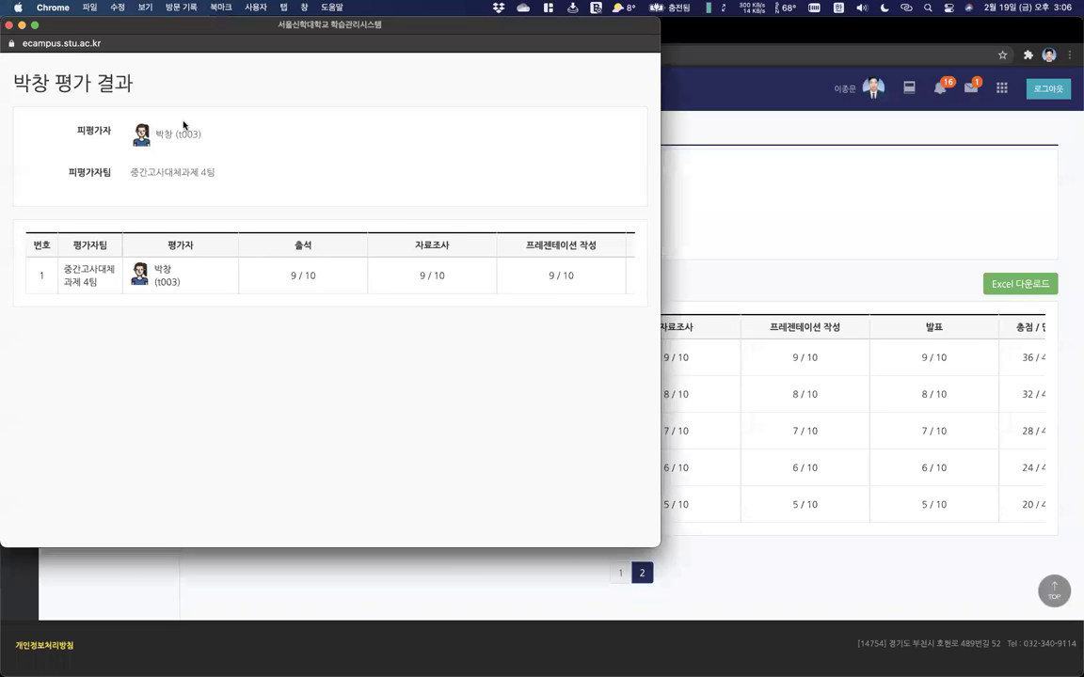
{"action": "left_click", "coordinate": [10, 25]}
{"action": "left_click", "coordinate": [456, 393]}
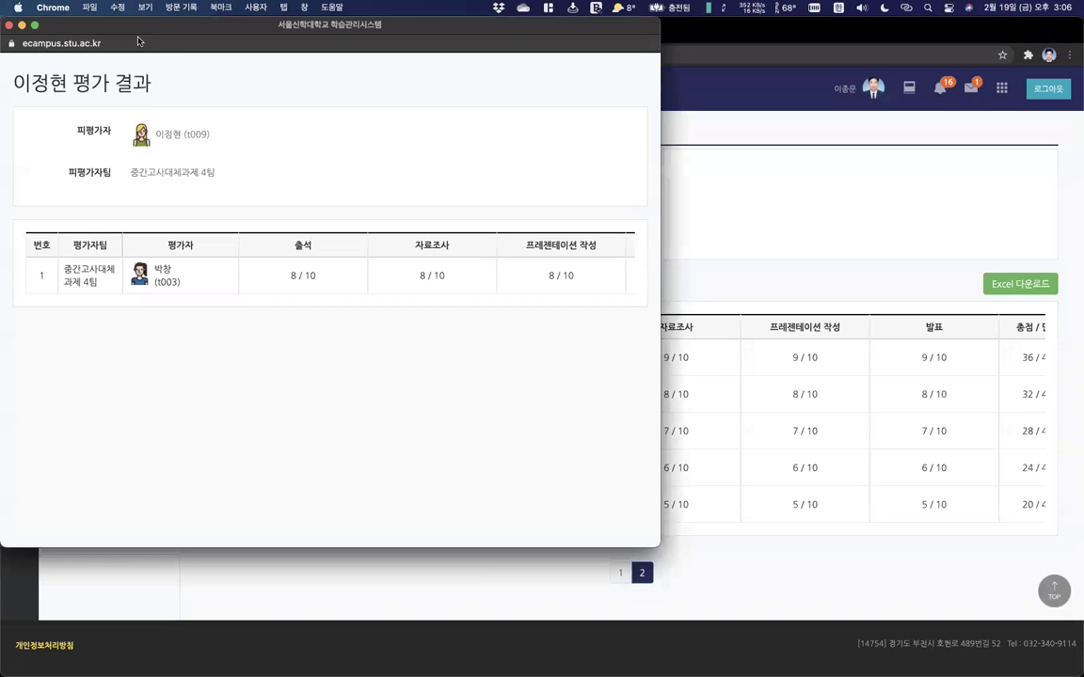
{"action": "left_click", "coordinate": [7, 27]}
{"action": "scroll", "coordinate": [532, 235], "scroll_direction": "up", "scroll_amount": 2}
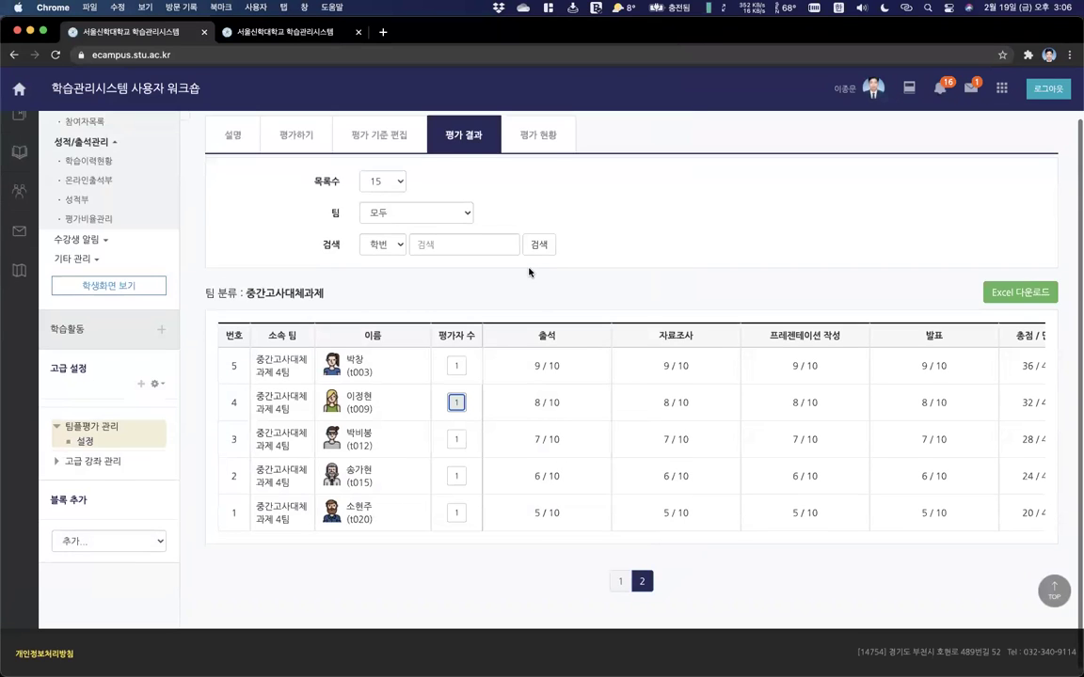
Review the students' participation in the evaluation status list (평가 현황), then return to the evaluation results.
{"action": "left_click", "coordinate": [536, 192]}
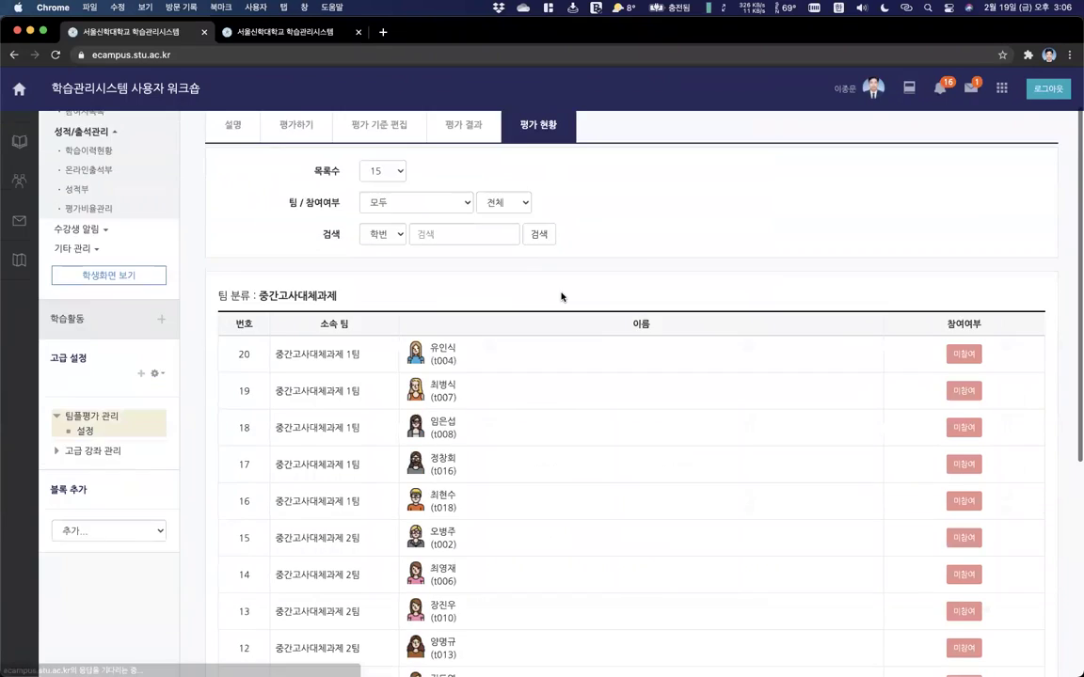
{"action": "scroll", "coordinate": [562, 298], "scroll_direction": "down", "scroll_amount": 10}
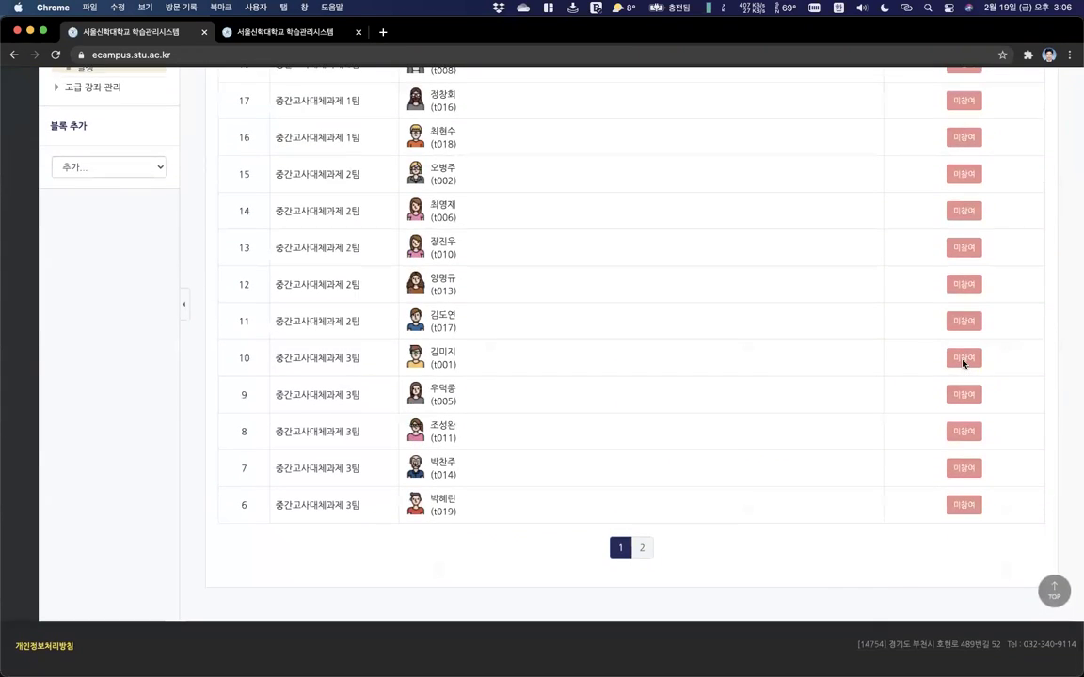
{"action": "scroll", "coordinate": [952, 334], "scroll_direction": "up", "scroll_amount": 10}
{"action": "scroll", "coordinate": [950, 330], "scroll_direction": "down", "scroll_amount": 10}
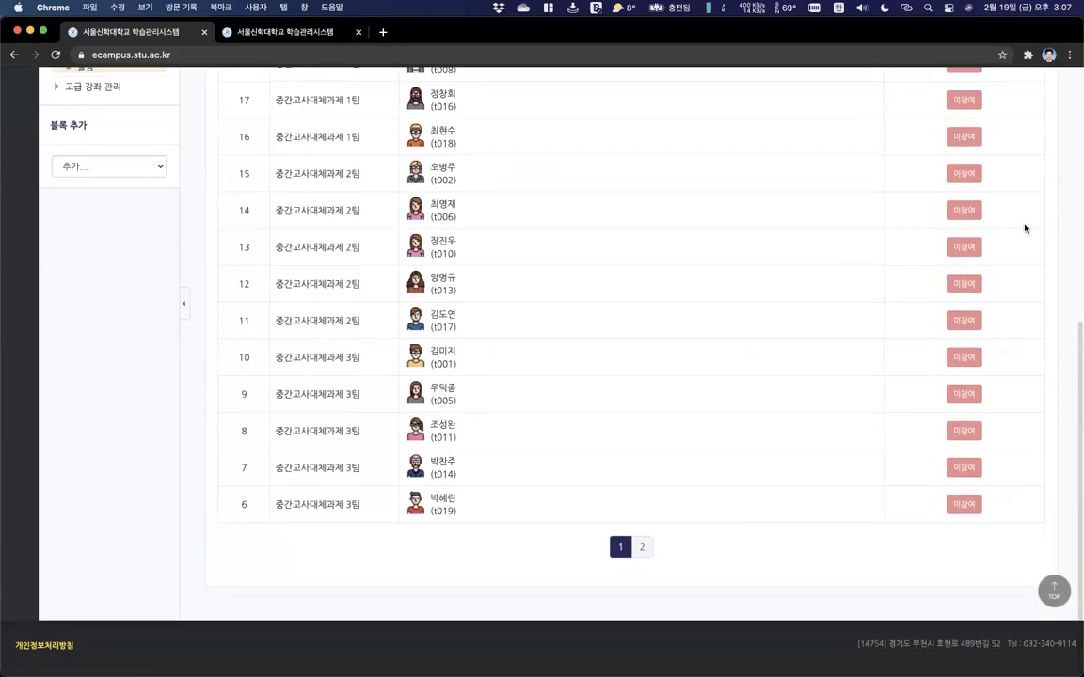
{"action": "scroll", "coordinate": [770, 399], "scroll_direction": "left", "scroll_amount": 5}
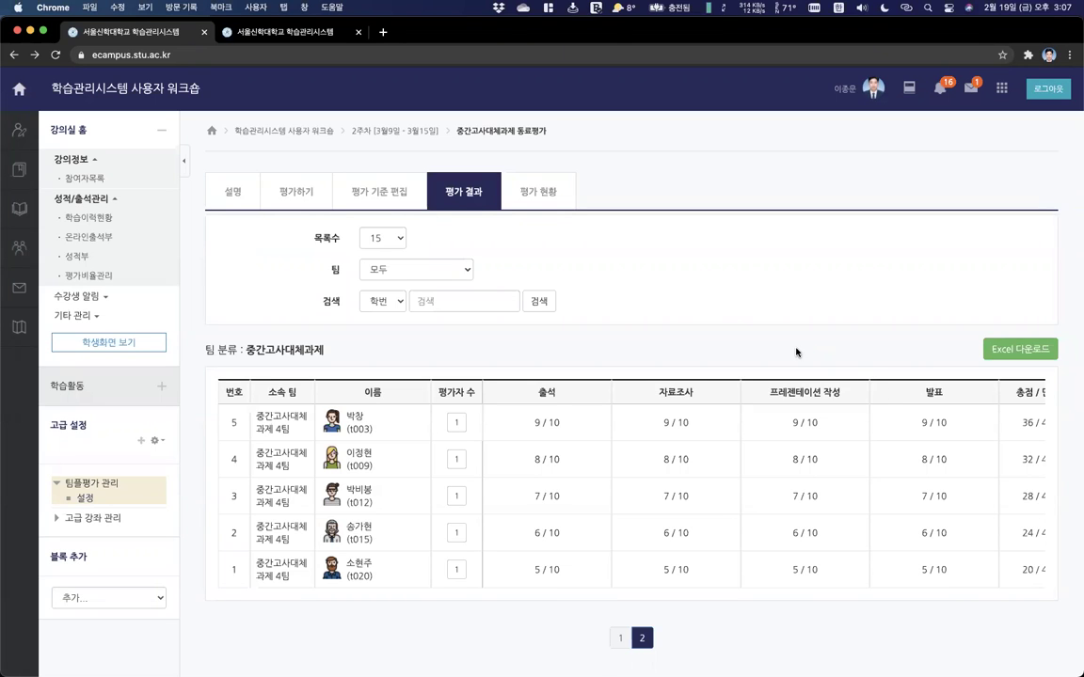
Enable the offline attendance book (오프라인 출석부) in the course settings and save them.
{"action": "left_click", "coordinate": [112, 238]}
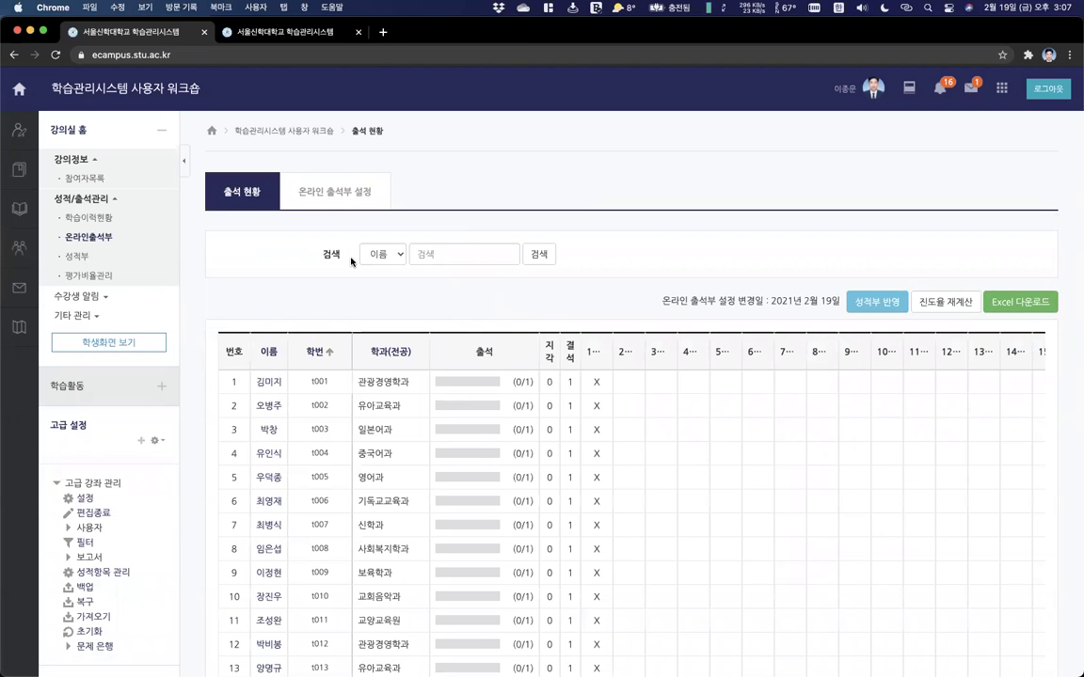
{"action": "left_click", "coordinate": [74, 315]}
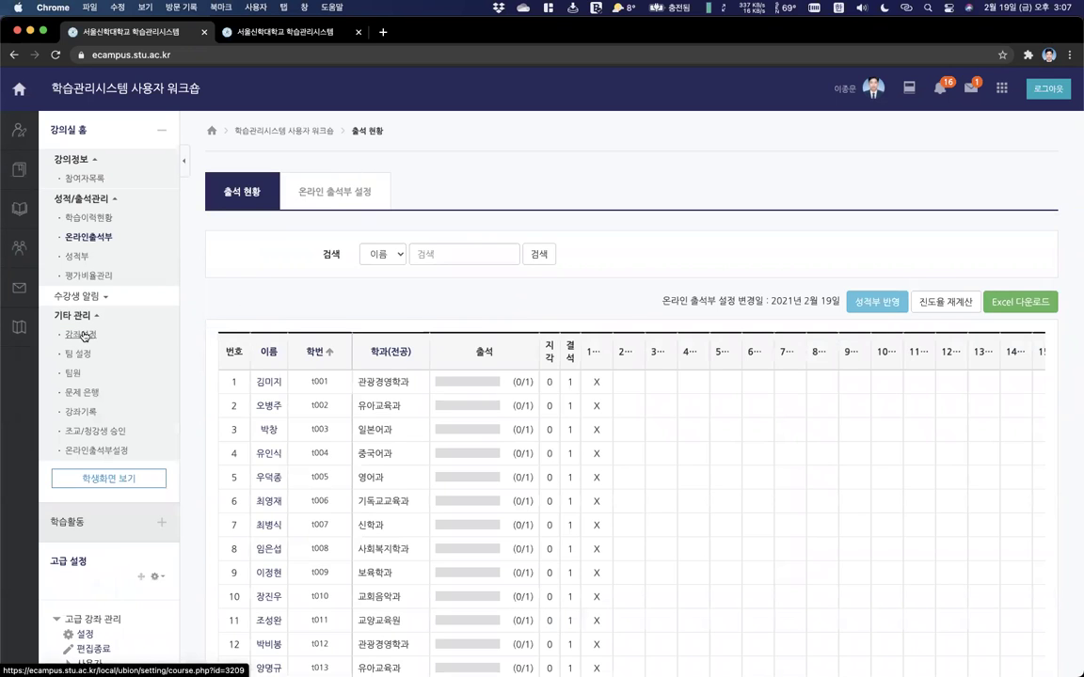
{"action": "left_click", "coordinate": [90, 335]}
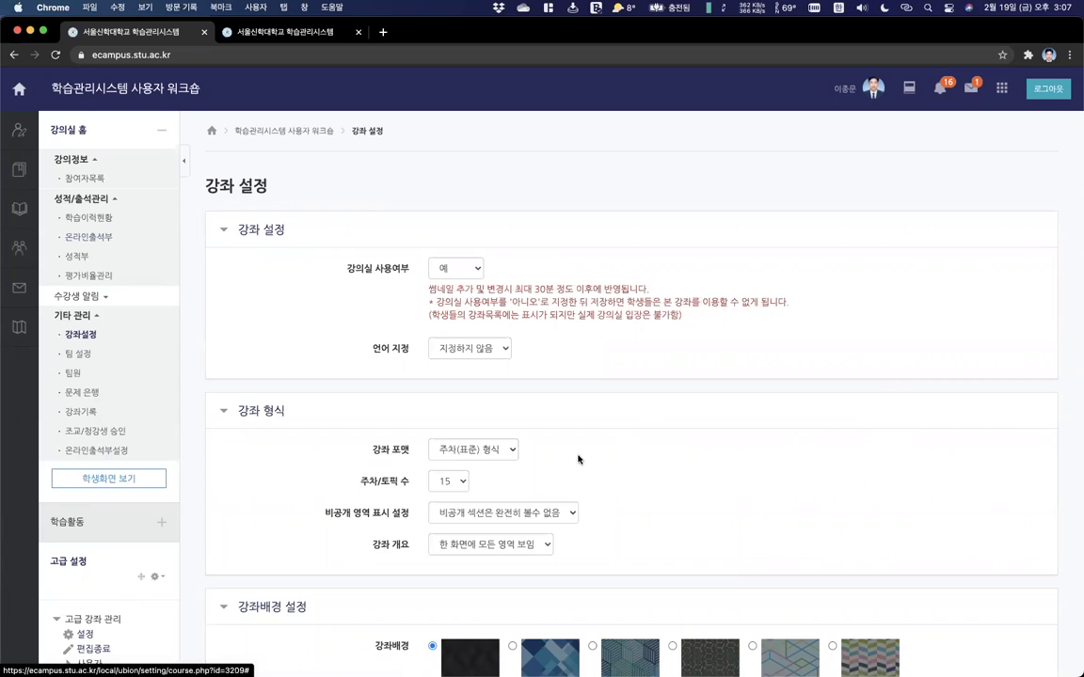
{"action": "scroll", "coordinate": [526, 442], "scroll_direction": "down", "scroll_amount": 5}
{"action": "left_click", "coordinate": [284, 500]}
{"action": "scroll", "coordinate": [454, 527], "scroll_direction": "down", "scroll_amount": 3}
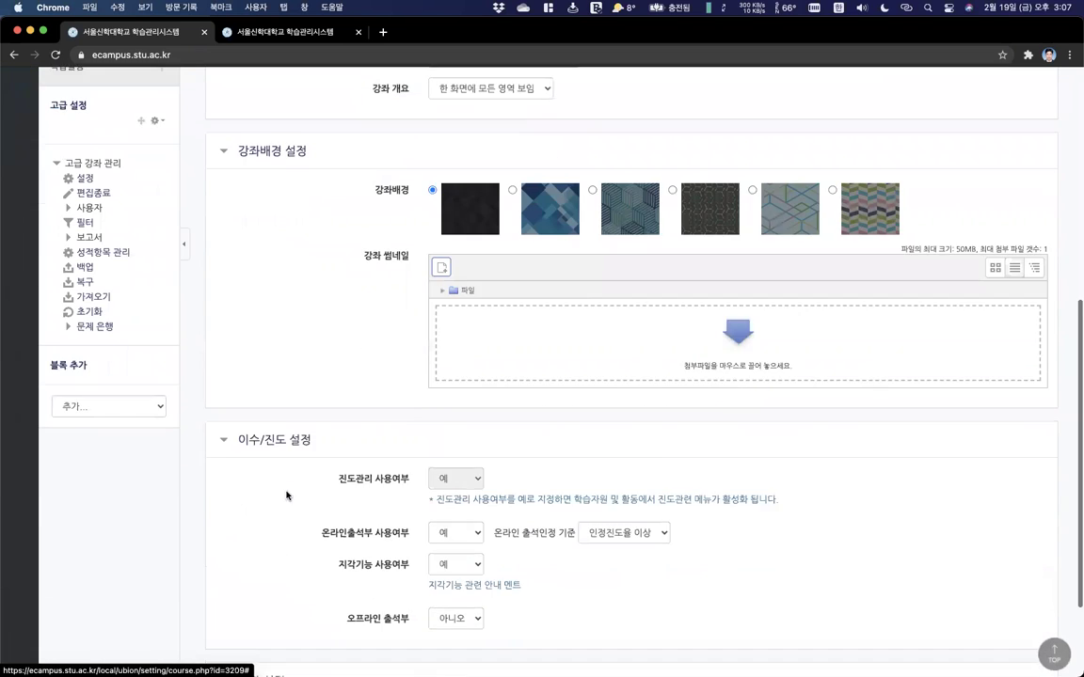
{"action": "left_click", "coordinate": [453, 564]}
{"action": "left_click", "coordinate": [449, 577]}
{"action": "scroll", "coordinate": [489, 592], "scroll_direction": "down", "scroll_amount": 1}
{"action": "left_click", "coordinate": [434, 608]}
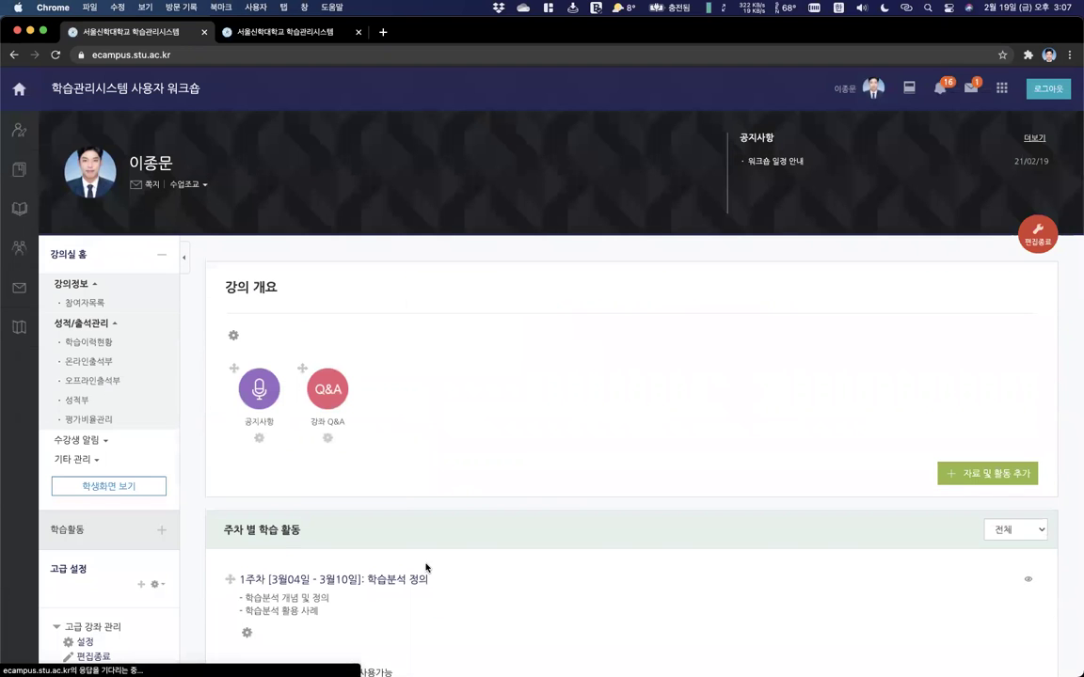
View the course's offline attendance book, then its online attendance book.
{"action": "left_click", "coordinate": [118, 386]}
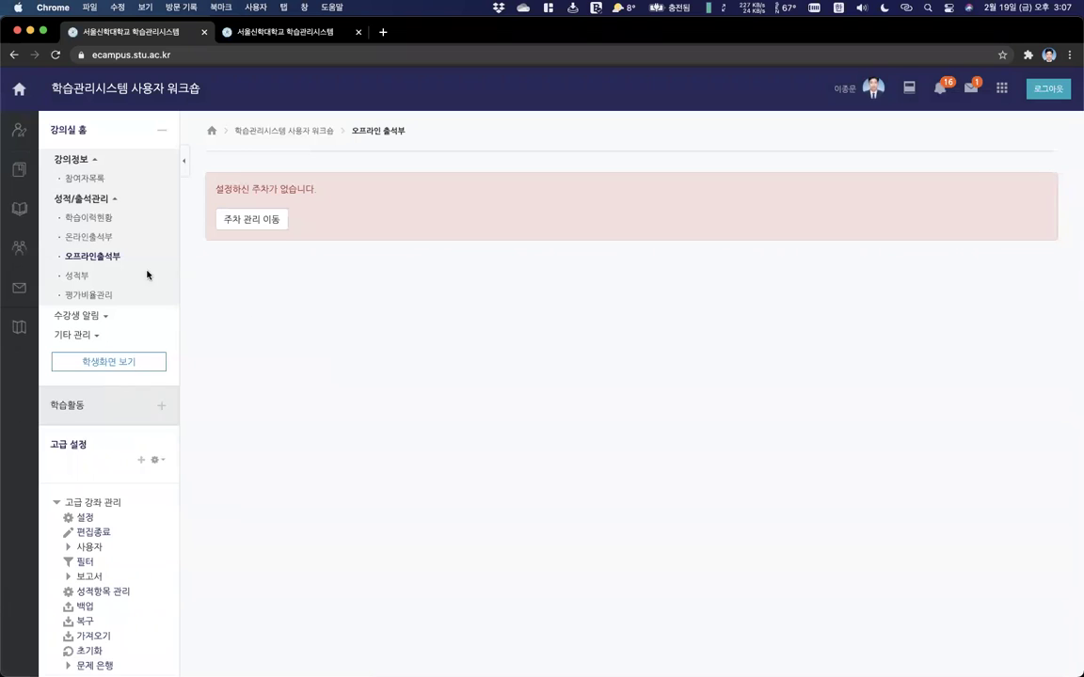
{"action": "left_click", "coordinate": [81, 241]}
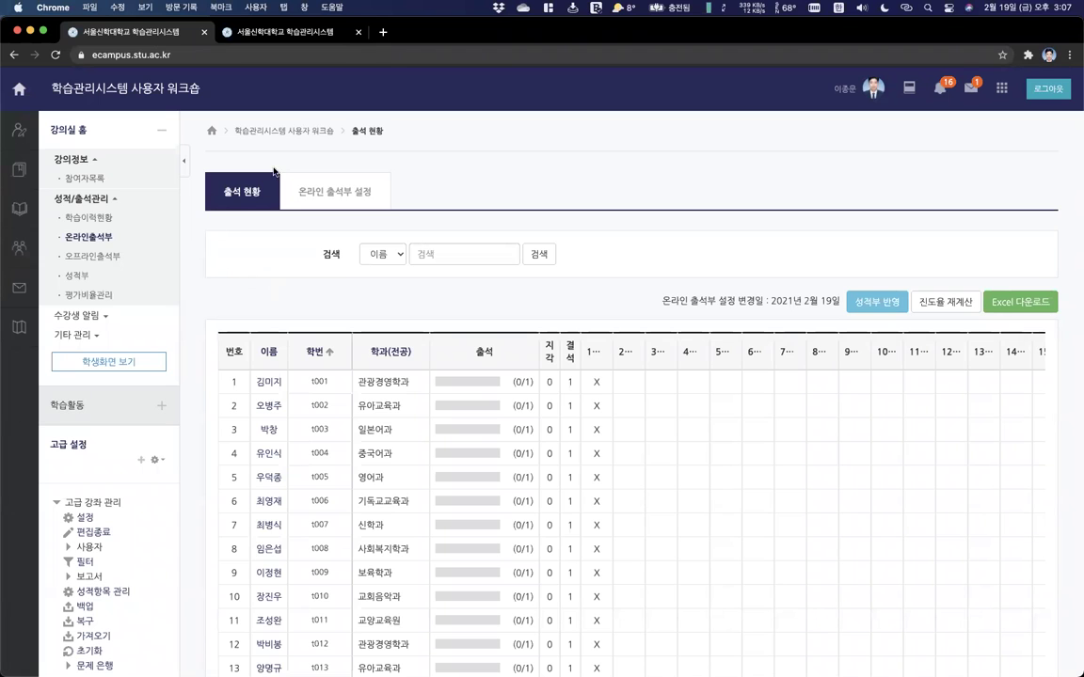
Add a 토론방 activity to week 2 of the course and title it "2주차 토론방".
{"action": "left_click", "coordinate": [270, 129]}
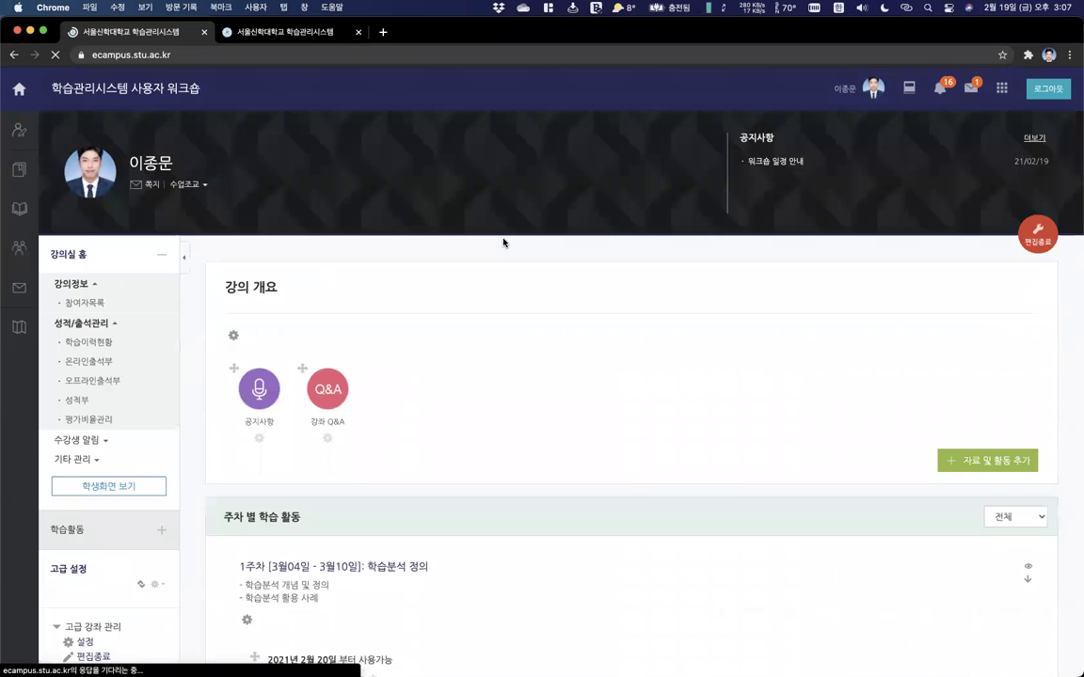
{"action": "scroll", "coordinate": [612, 385], "scroll_direction": "down", "scroll_amount": 6}
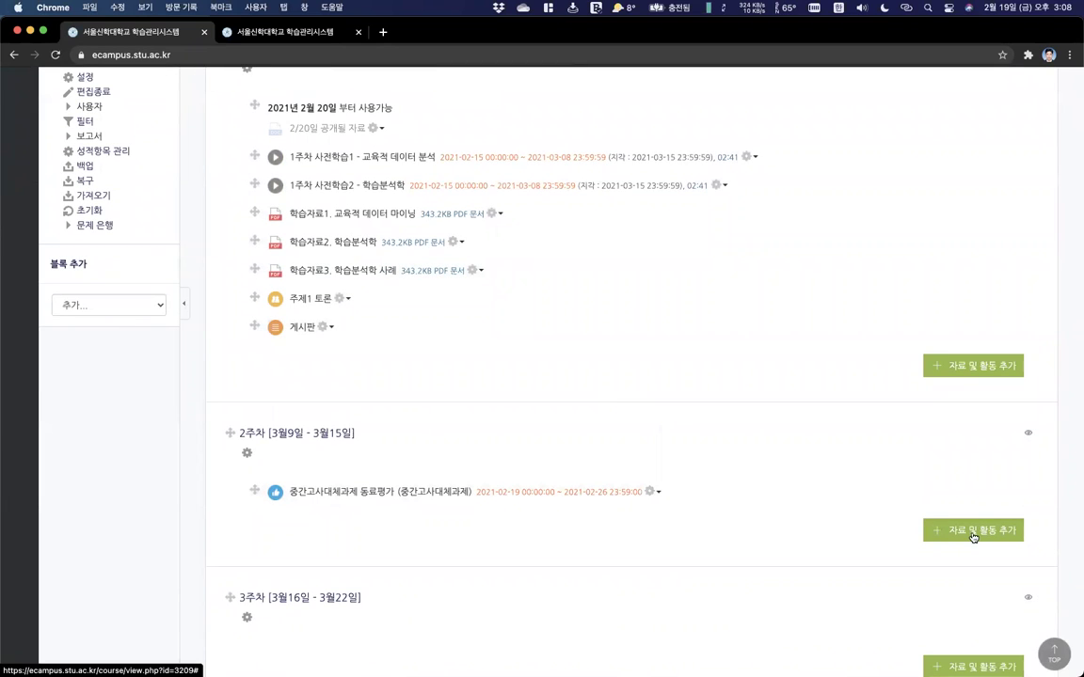
{"action": "left_click", "coordinate": [935, 535]}
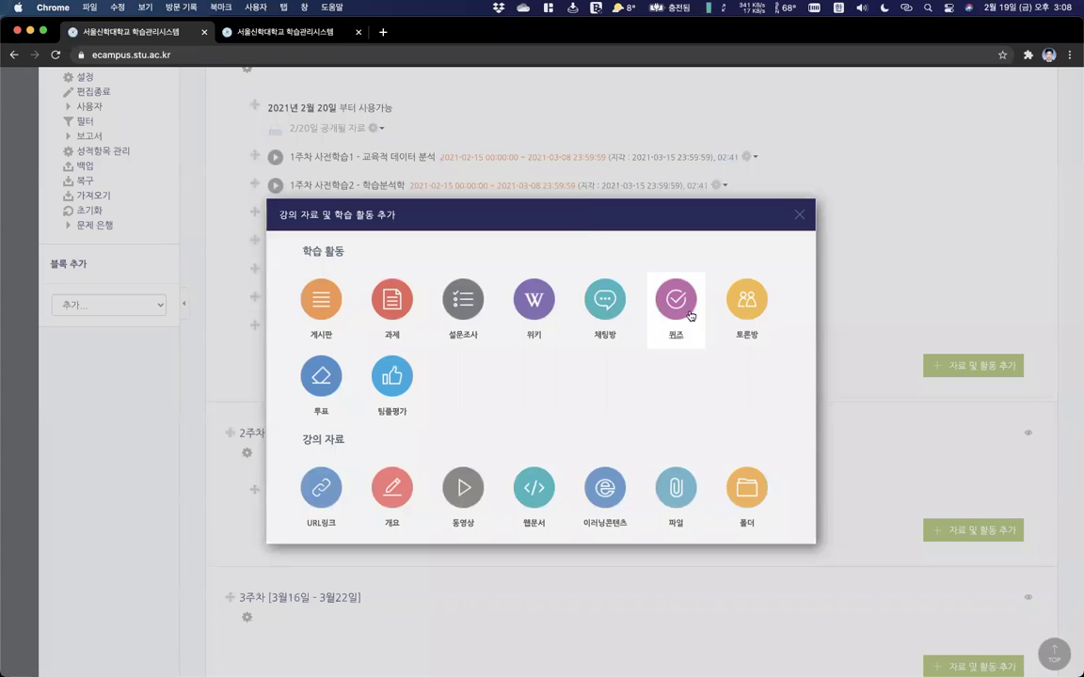
{"action": "left_click", "coordinate": [745, 301]}
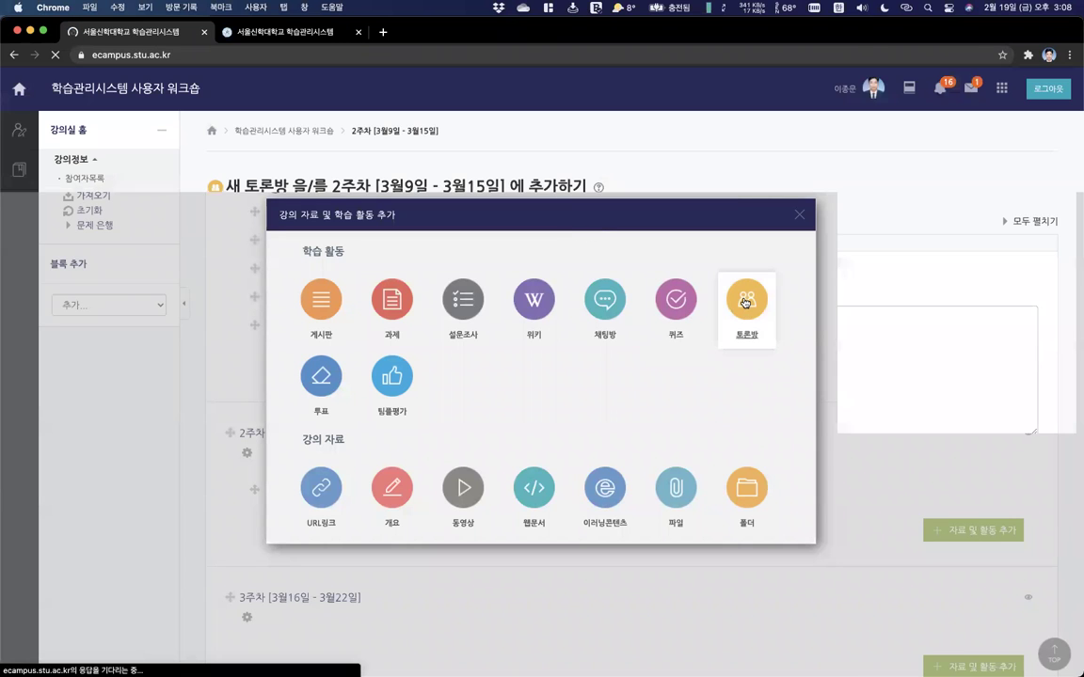
{"action": "left_click", "coordinate": [469, 301]}
{"action": "type", "text": "ㄹ"}
{"action": "key", "text": "BackSpace"}
{"action": "type", "text": "2주차 토론방"}
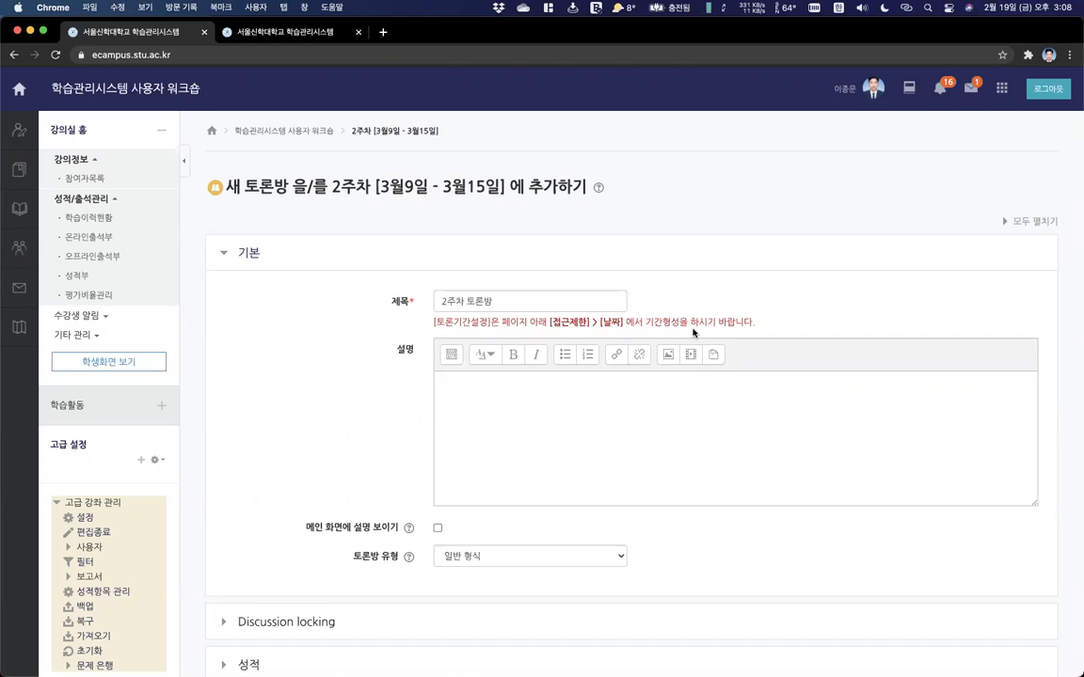
Set the discussion board's type (토론방 유형) to 단독 주제 형식.
{"action": "scroll", "coordinate": [376, 348], "scroll_direction": "down", "scroll_amount": 5}
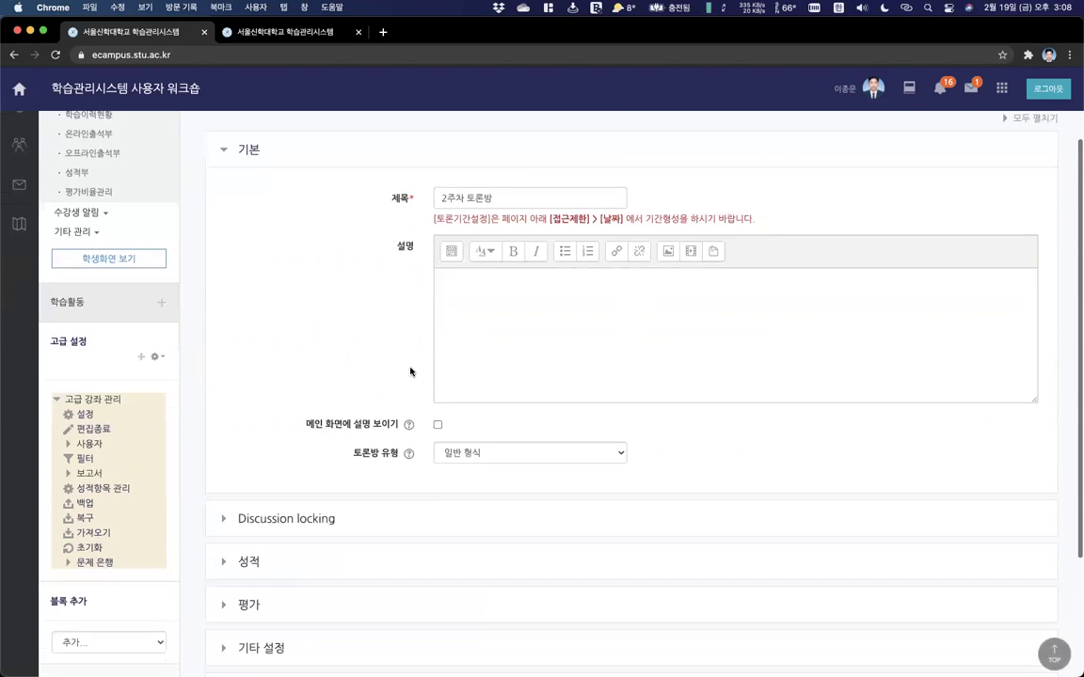
{"action": "left_click", "coordinate": [511, 418]}
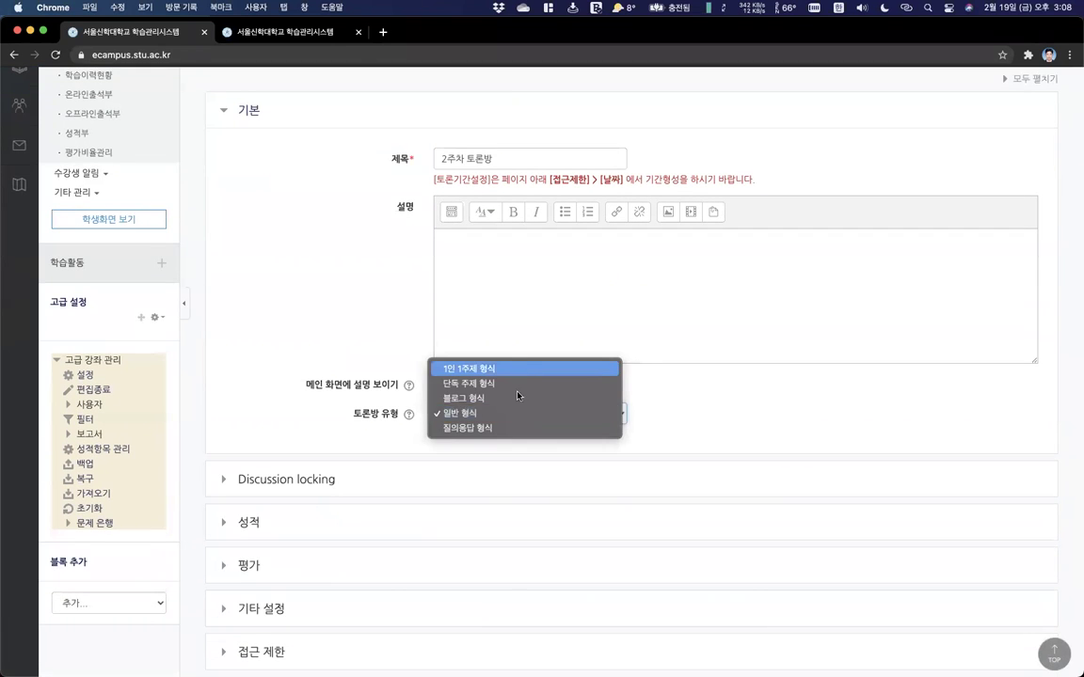
{"action": "left_click", "coordinate": [637, 419]}
{"action": "scroll", "coordinate": [637, 420], "scroll_direction": "down", "scroll_amount": 2}
{"action": "left_click", "coordinate": [545, 353]}
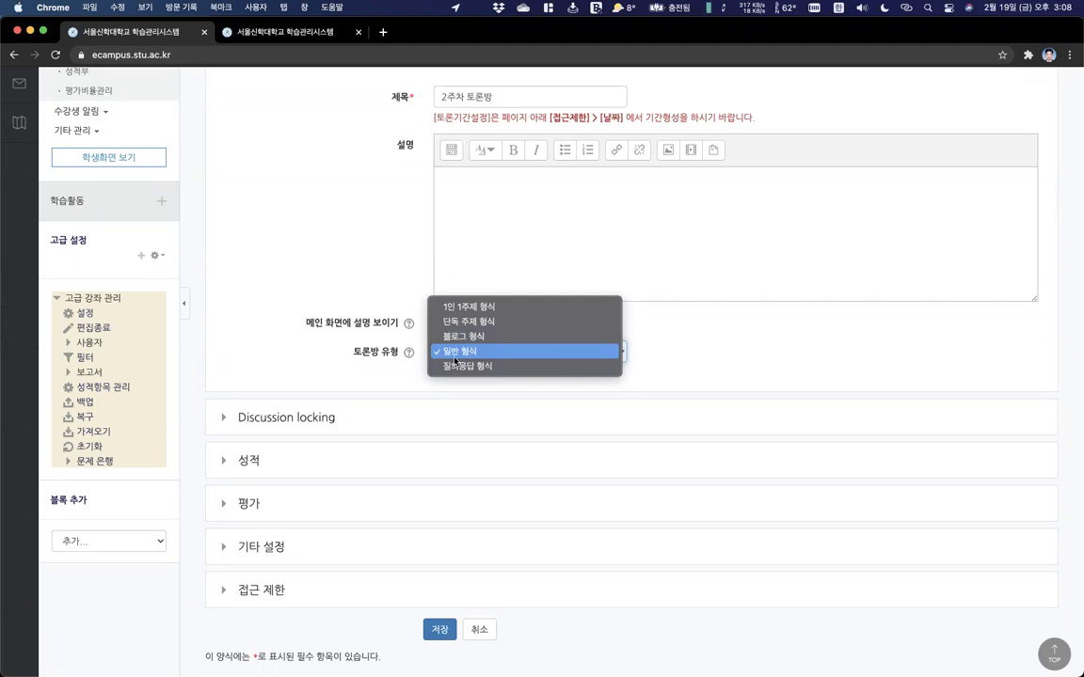
{"action": "left_click", "coordinate": [490, 323]}
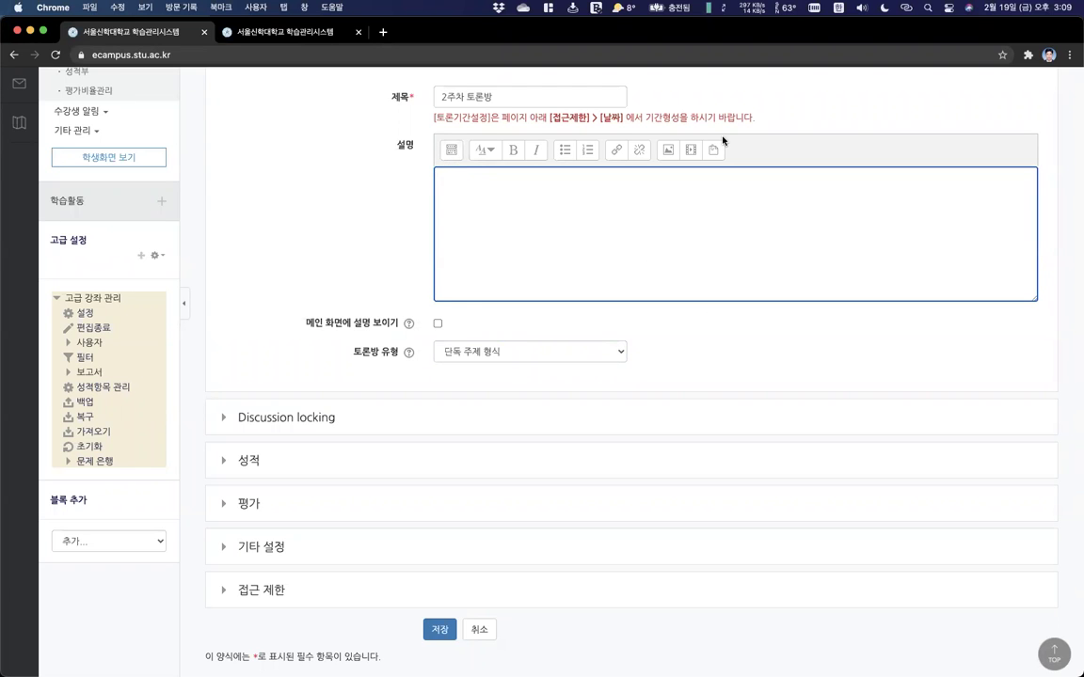
Change the discussion board's type to 블로그 형식.
{"action": "left_click", "coordinate": [476, 352]}
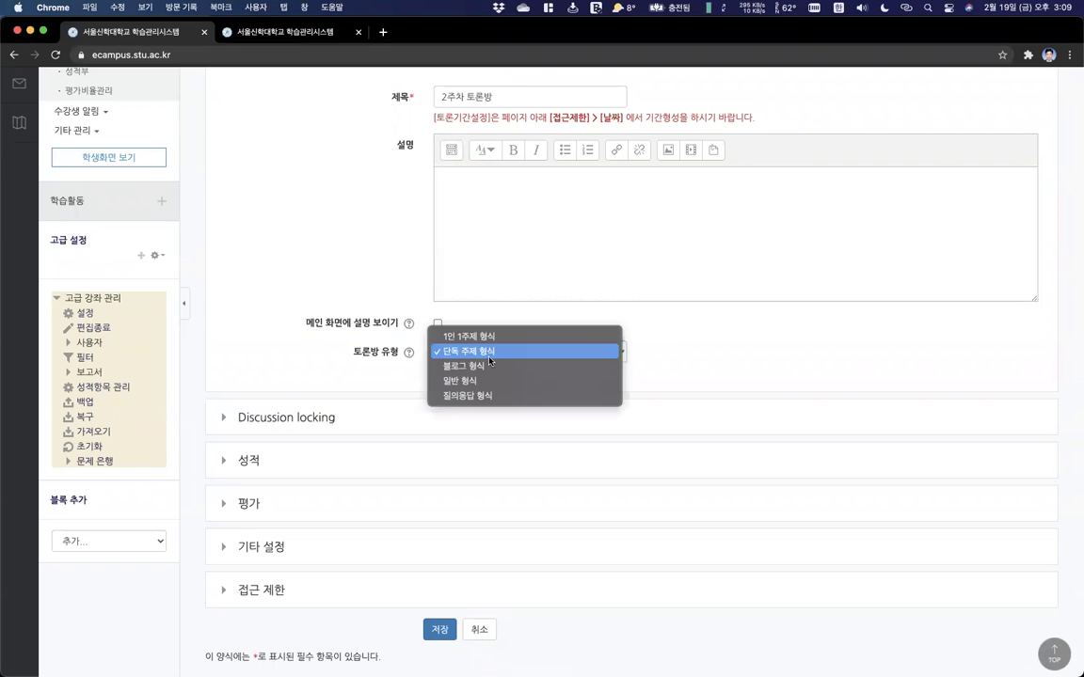
{"action": "left_click", "coordinate": [496, 368]}
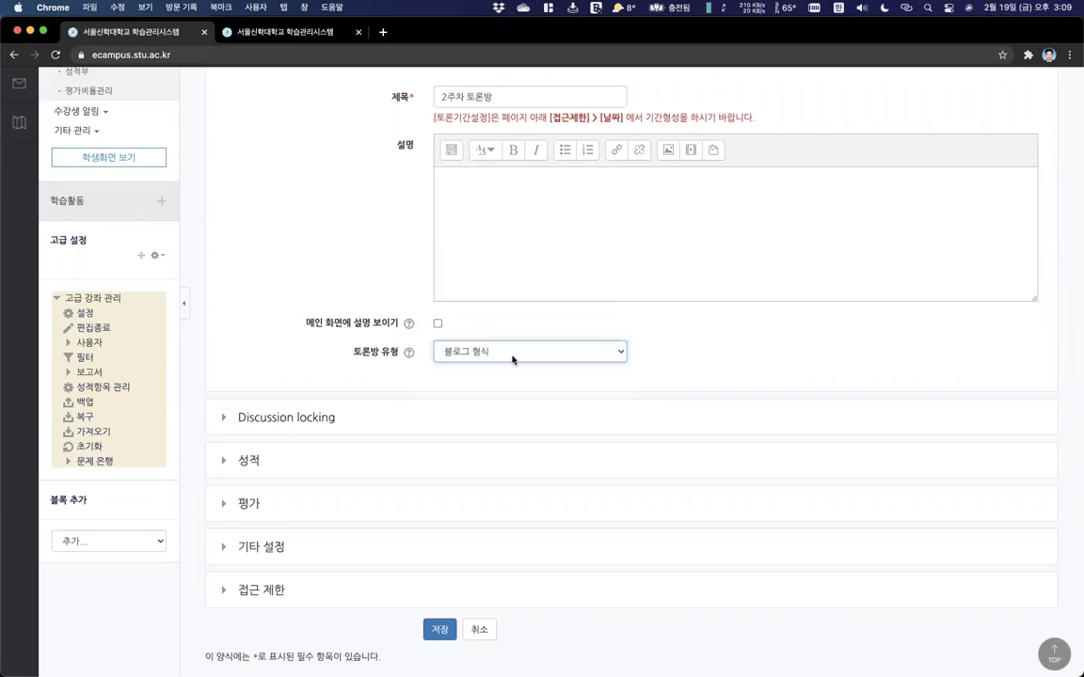
Switch the discussion board's type through 질의응답 형식 to 일반 형식 and save the activity.
{"action": "left_click", "coordinate": [512, 356]}
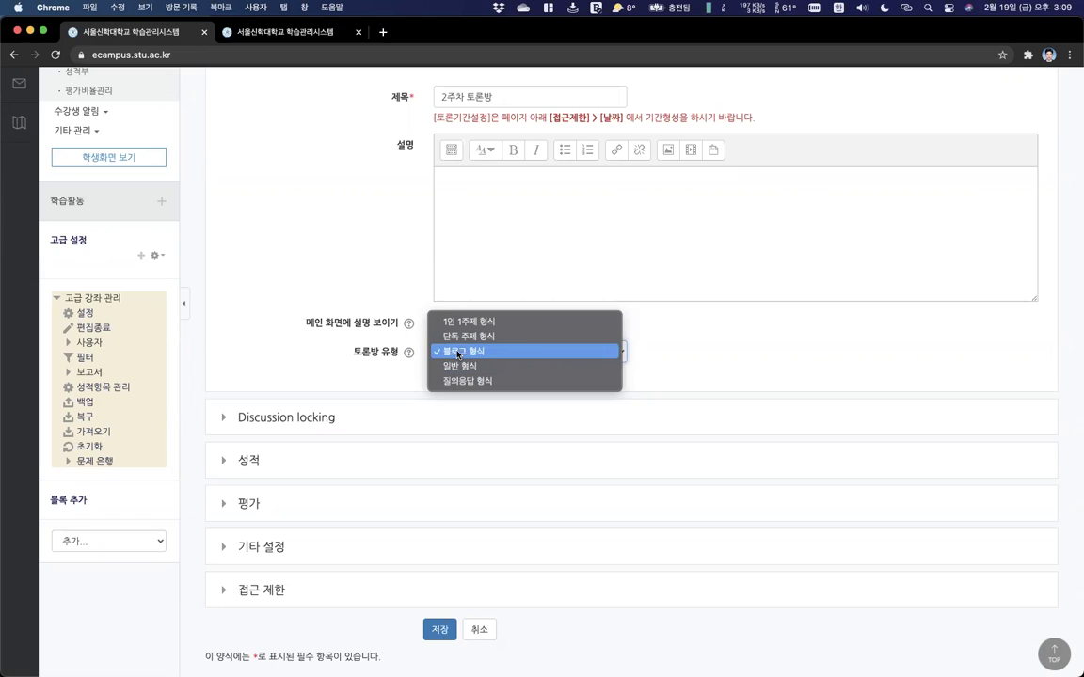
{"action": "left_click", "coordinate": [482, 380]}
{"action": "left_click", "coordinate": [525, 360]}
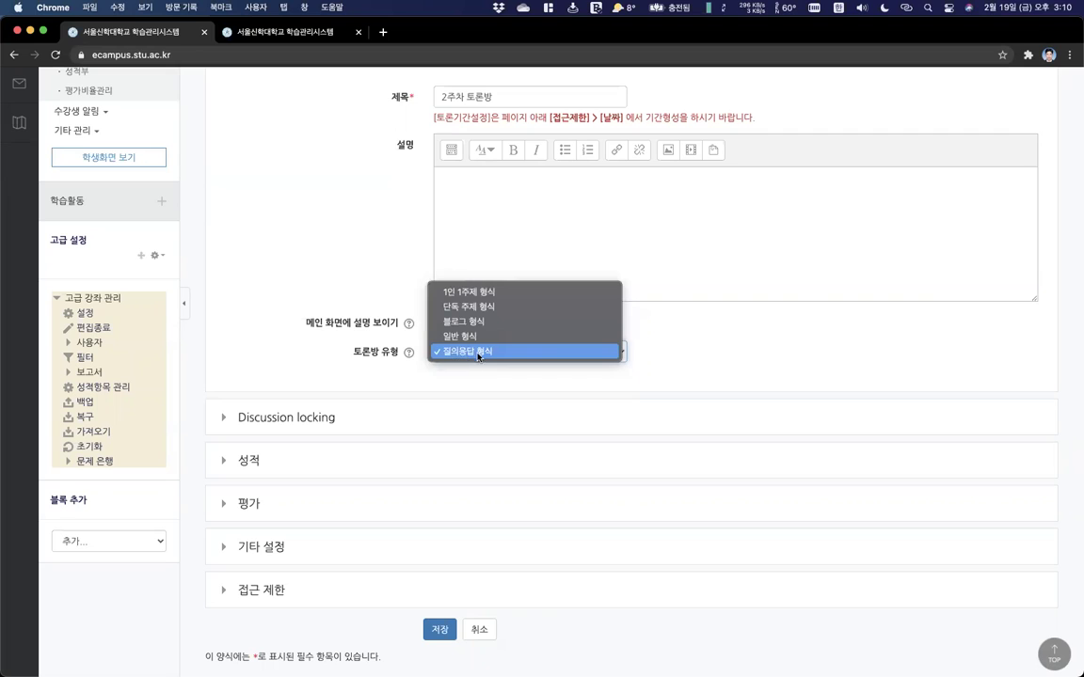
{"action": "left_click", "coordinate": [466, 341]}
{"action": "left_click", "coordinate": [482, 355]}
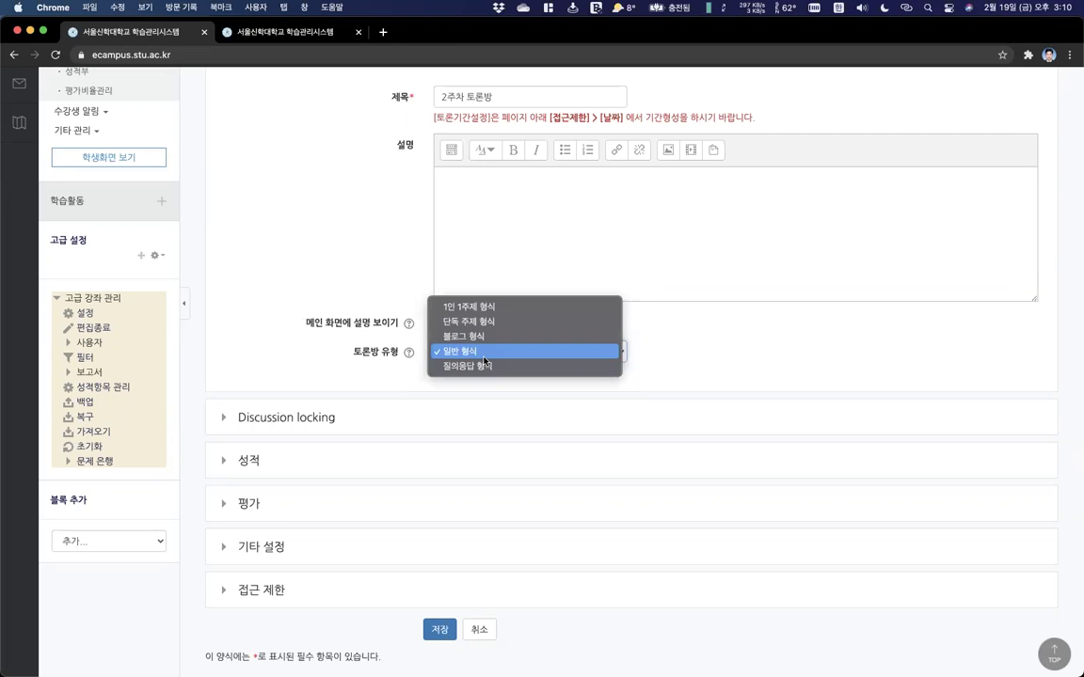
{"action": "left_click", "coordinate": [411, 281]}
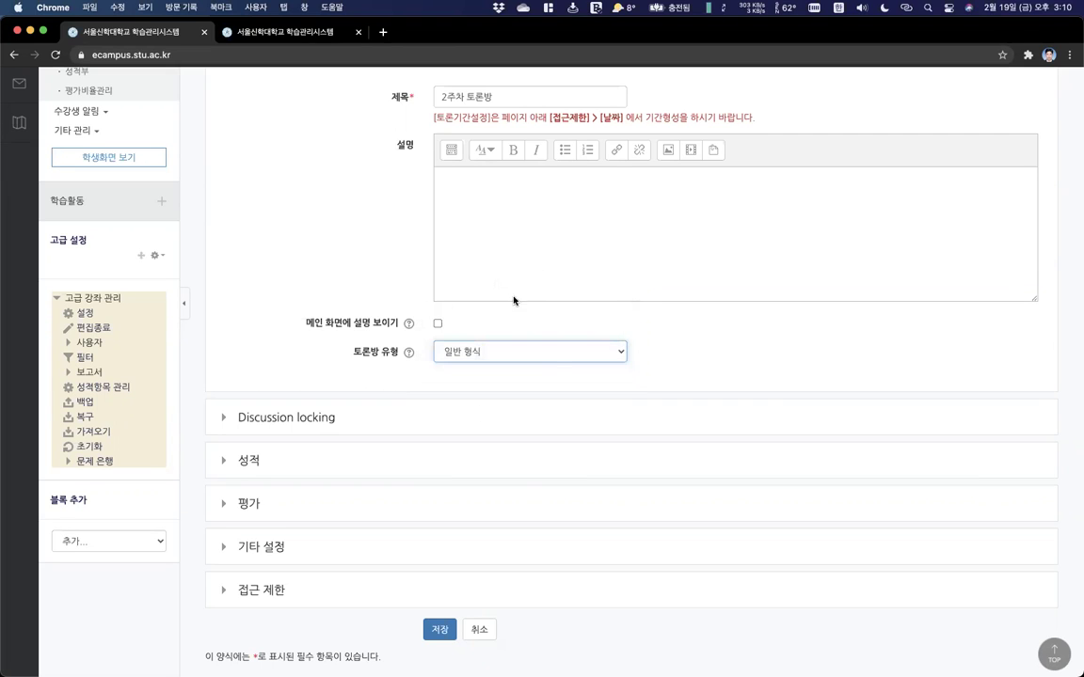
{"action": "left_click", "coordinate": [448, 623]}
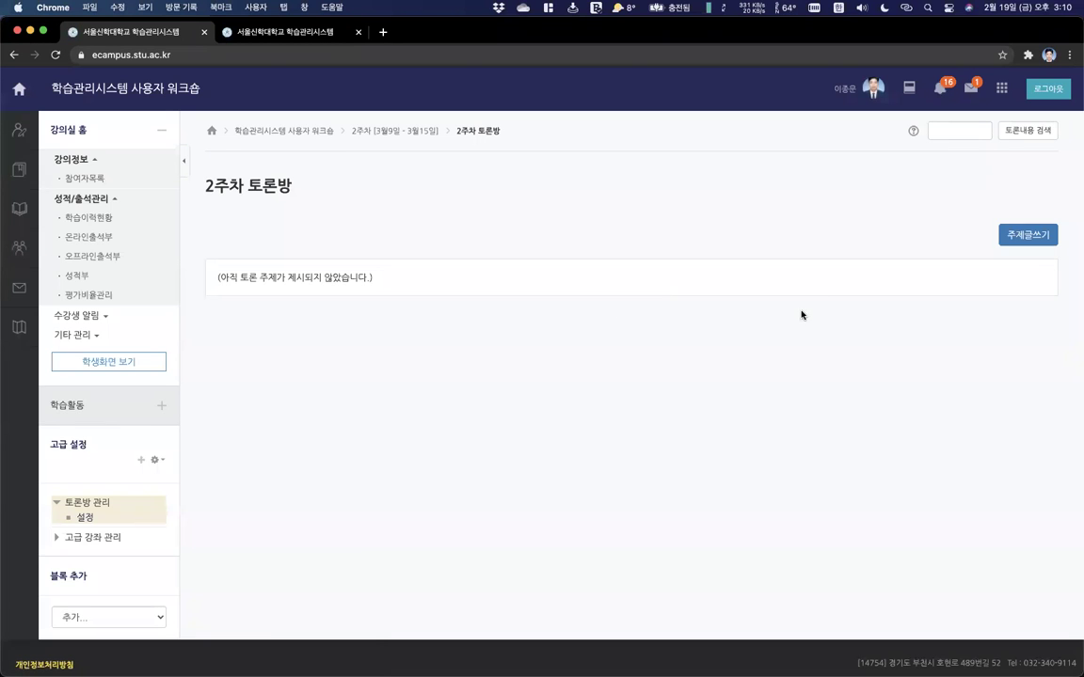
Start a new topic in the week 2 discussion board and title it "중간고사대체과제".
{"action": "left_click", "coordinate": [1034, 238]}
{"action": "left_click", "coordinate": [496, 276]}
{"action": "type", "text": "중간고사대체과제"}
Fill the topic's content with "중간고사대체과제" repeated over two lines and post the topic.
{"action": "left_click", "coordinate": [538, 441]}
{"action": "type", "text": "중간고사대체과제"}
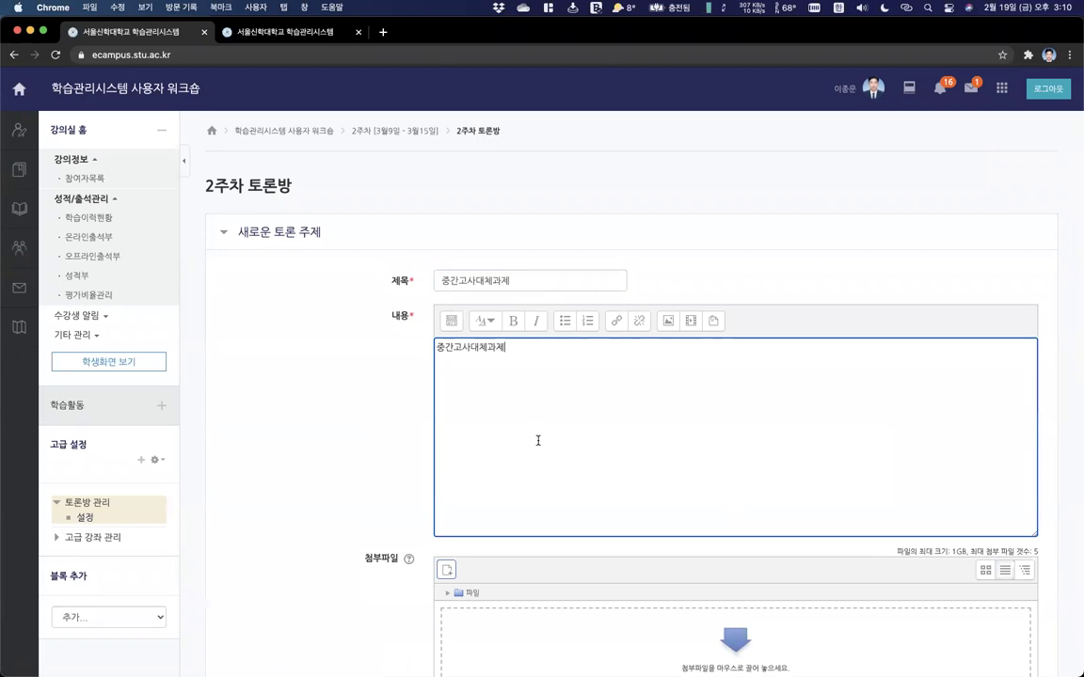
{"action": "type", "text": "중간고사대체과제"}
{"action": "type", "text": "중간고사대체과제"}
{"action": "key", "text": "Return"}
{"action": "type", "text": "중간고사대체과제"}
{"action": "type", "text": "중간고사대체과제"}
{"action": "type", "text": "중간고사대체과제"}
{"action": "type", "text": "중간고사대체과제"}
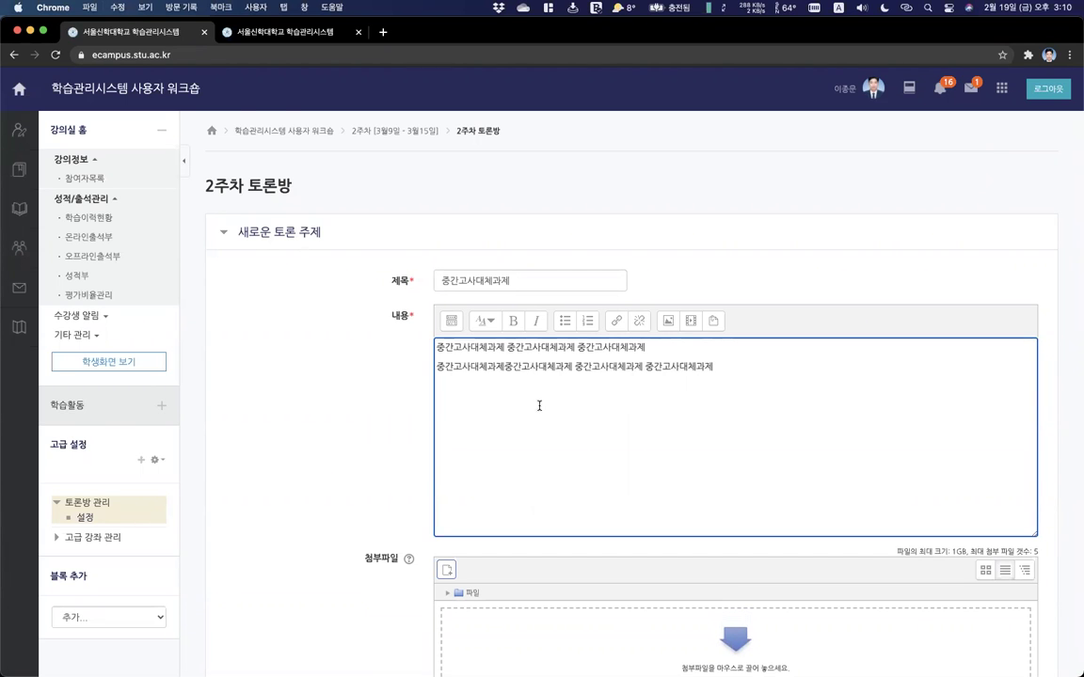
{"action": "scroll", "coordinate": [475, 380], "scroll_direction": "down", "scroll_amount": 2}
{"action": "scroll", "coordinate": [475, 380], "scroll_direction": "down", "scroll_amount": 3}
{"action": "left_click", "coordinate": [448, 547]}
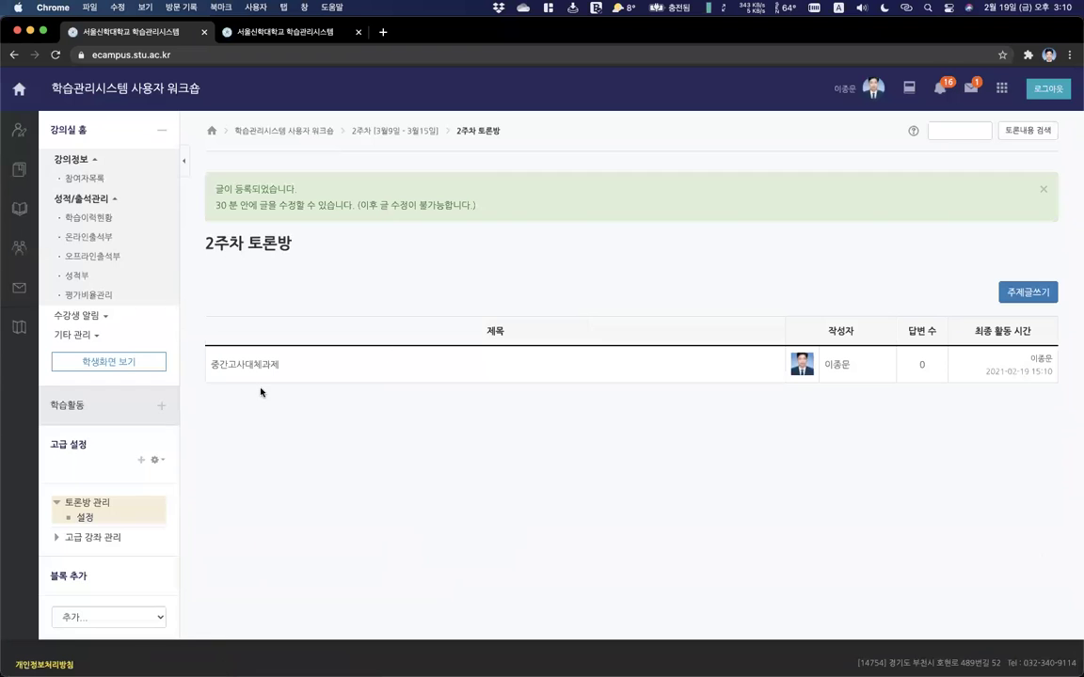
View the posted 중간고사대체과제 topic and its reply form, and return to the course's week 2 section.
{"action": "scroll", "coordinate": [261, 356], "scroll_direction": "down", "scroll_amount": 1}
{"action": "left_click", "coordinate": [252, 345]}
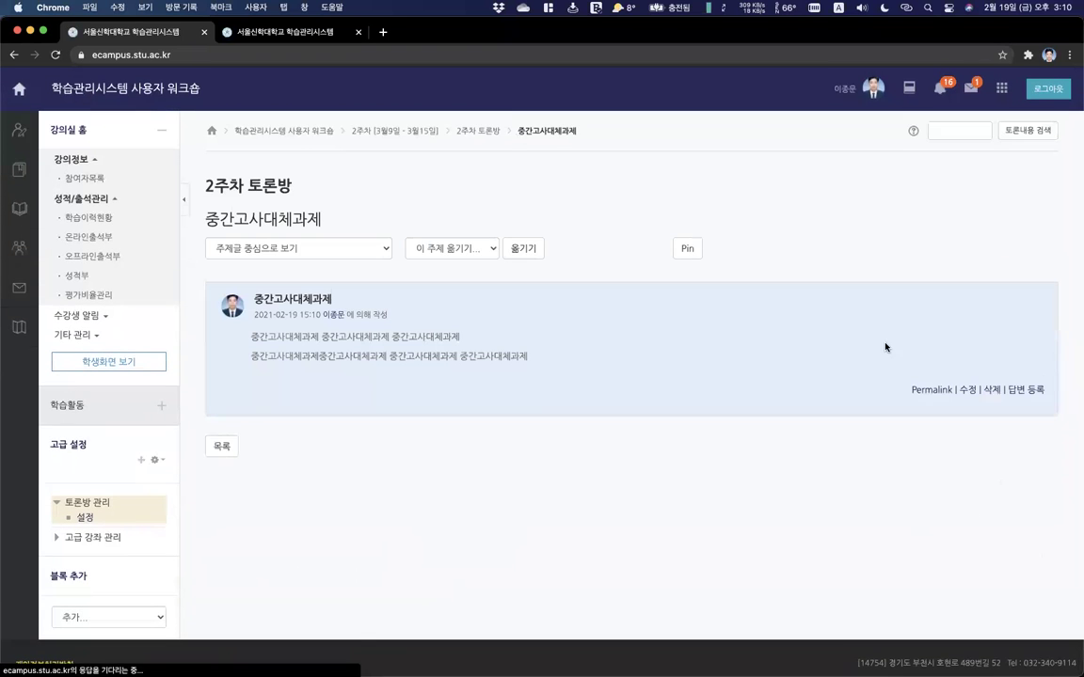
{"action": "left_click", "coordinate": [1034, 394]}
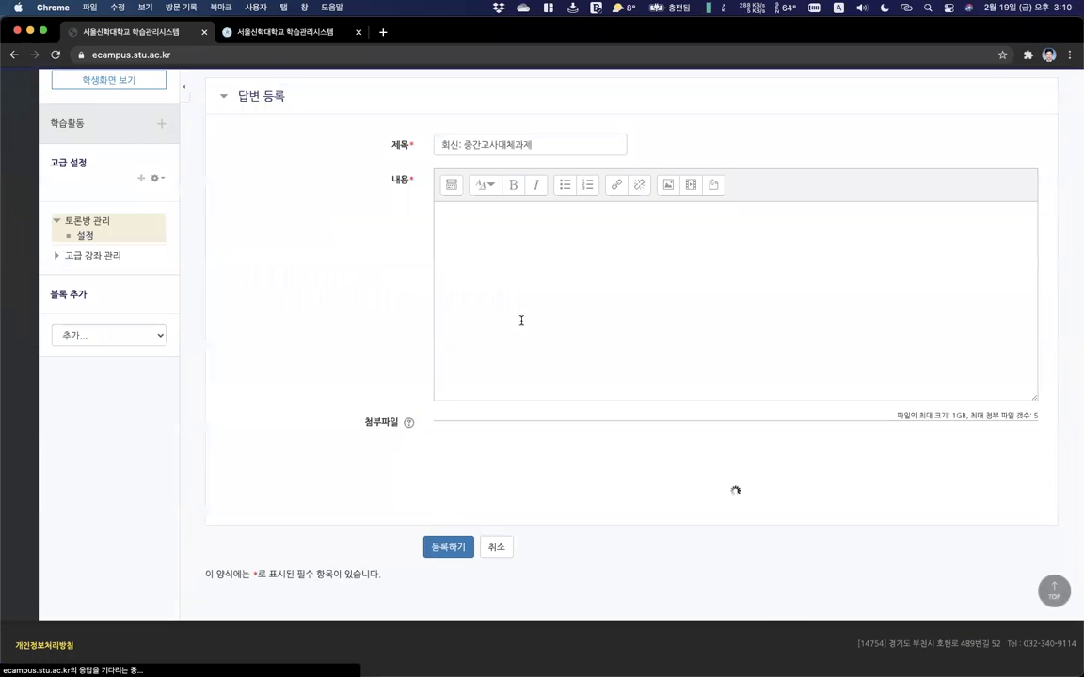
{"action": "scroll", "coordinate": [376, 235], "scroll_direction": "up", "scroll_amount": 5}
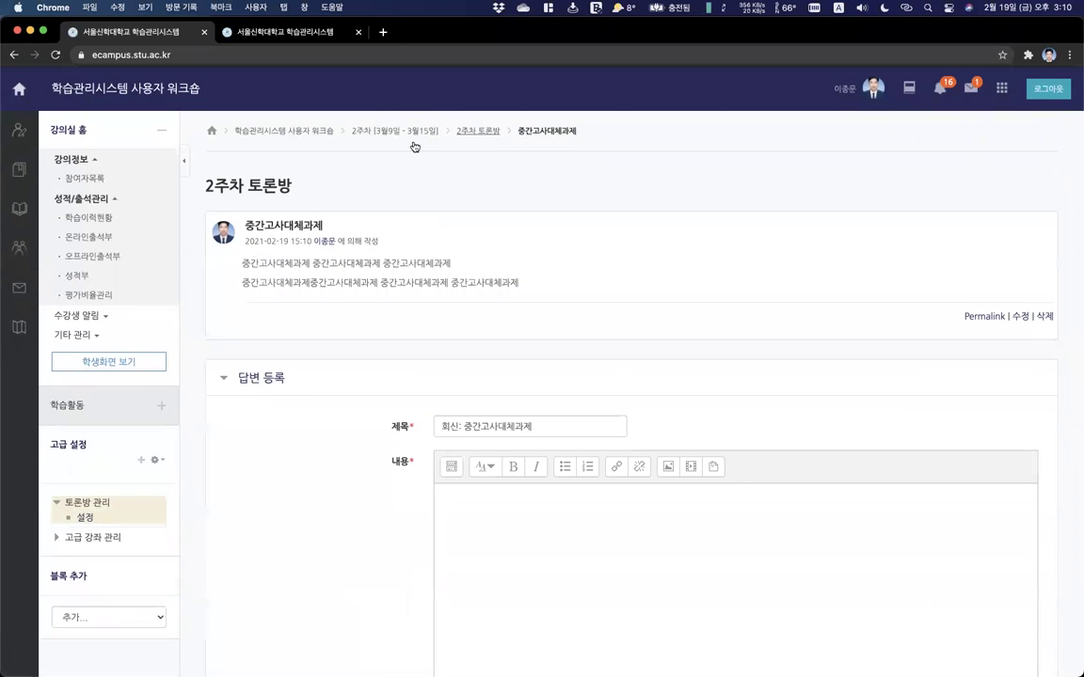
{"action": "left_click", "coordinate": [412, 140]}
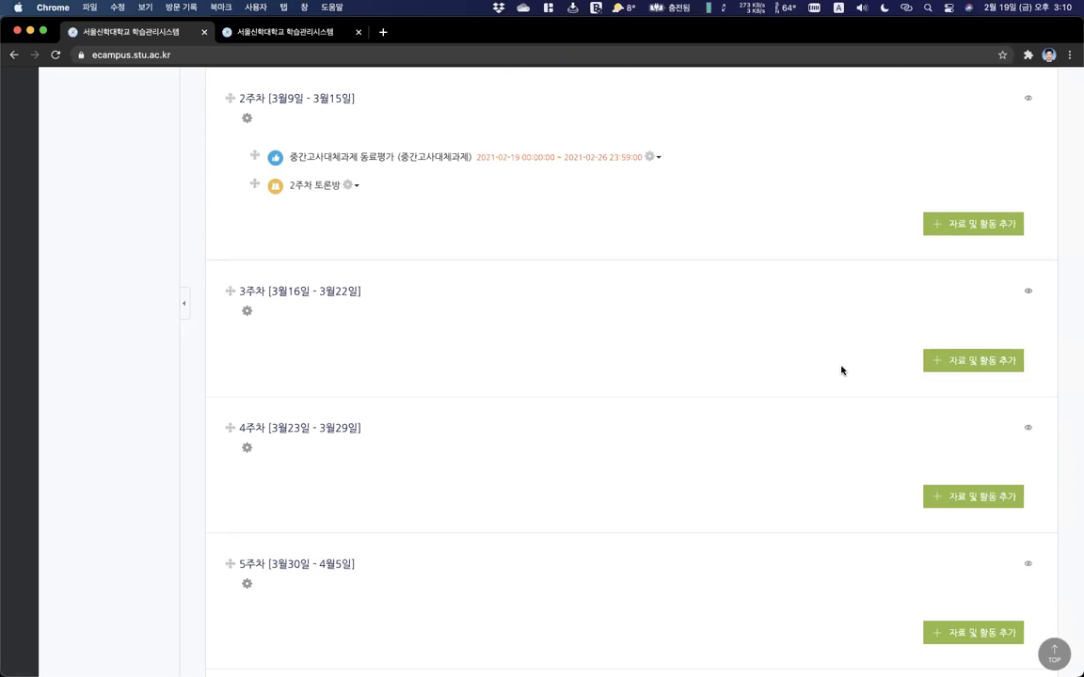
{"action": "scroll", "coordinate": [639, 353], "scroll_direction": "down", "scroll_amount": 2}
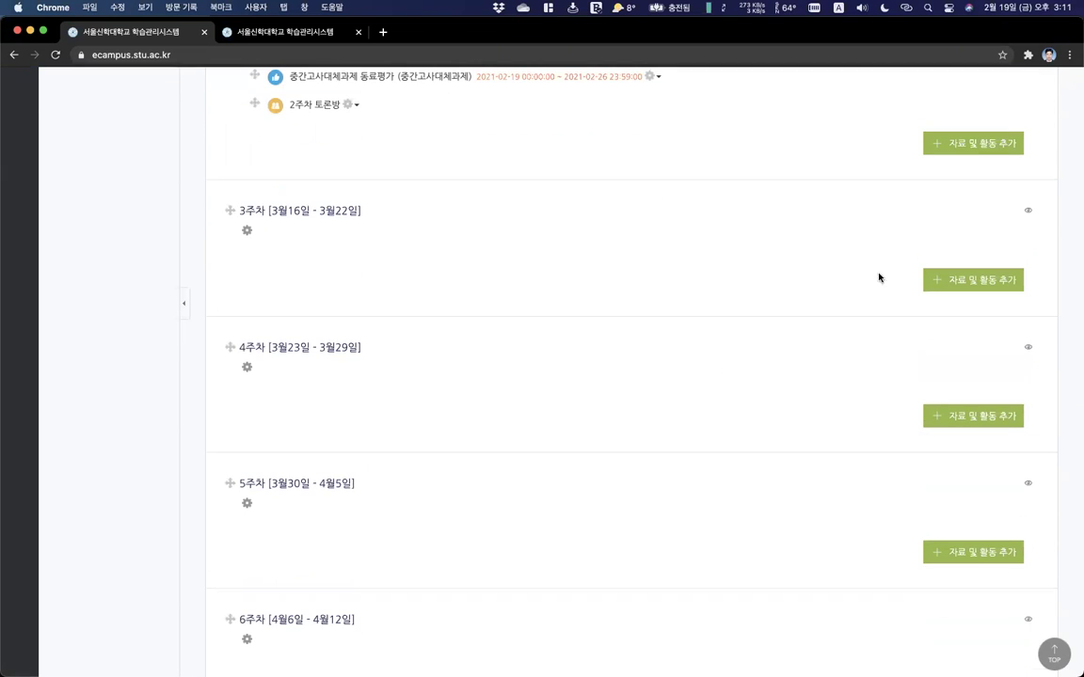
{"action": "scroll", "coordinate": [870, 224], "scroll_direction": "up", "scroll_amount": 2}
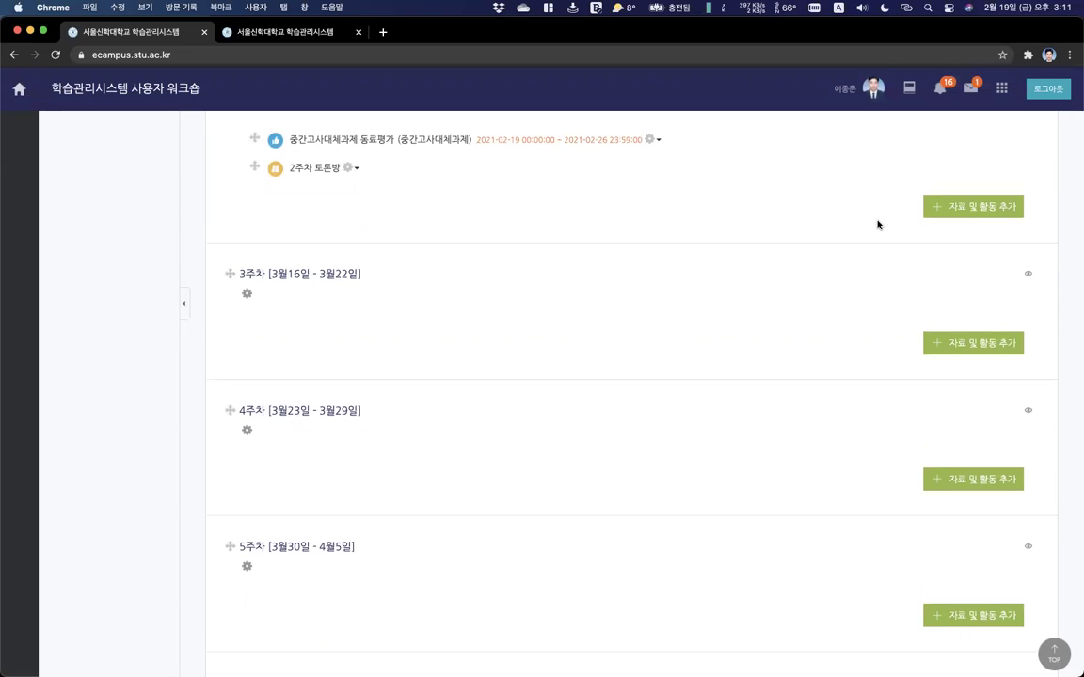
{"action": "left_click", "coordinate": [932, 206]}
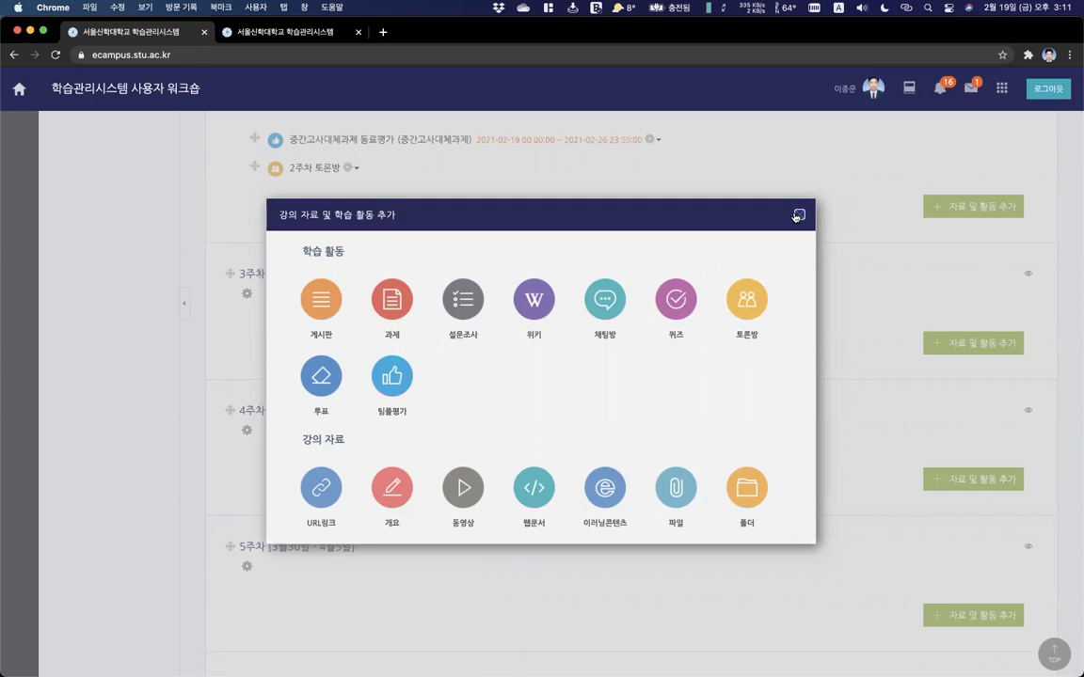
{"action": "left_click", "coordinate": [798, 214]}
Add a 퀴즈 activity to week 2 of the course and title it "2주차 학습내용 확인".
{"action": "left_click", "coordinate": [990, 209]}
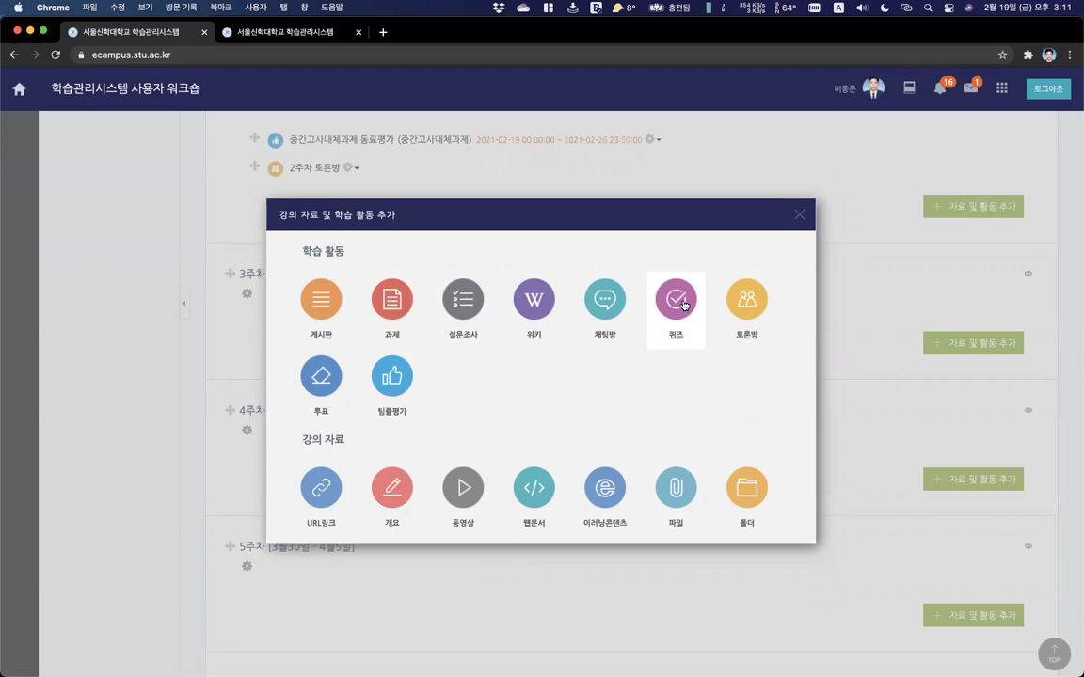
{"action": "left_click", "coordinate": [684, 302]}
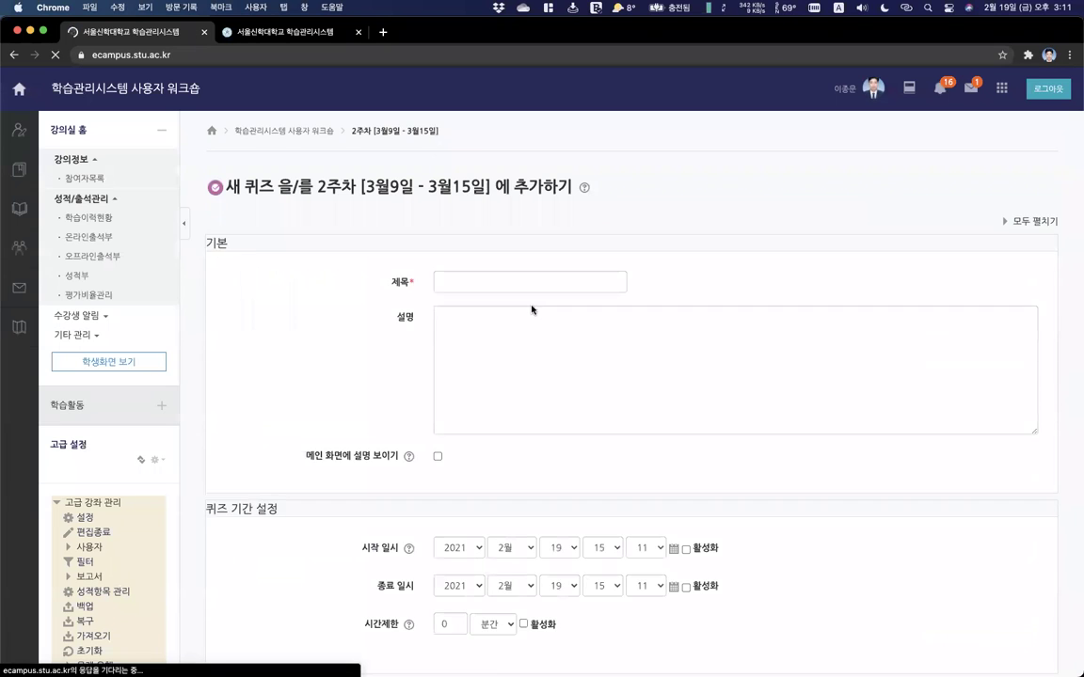
{"action": "left_click", "coordinate": [437, 303]}
{"action": "type", "text": "1"}
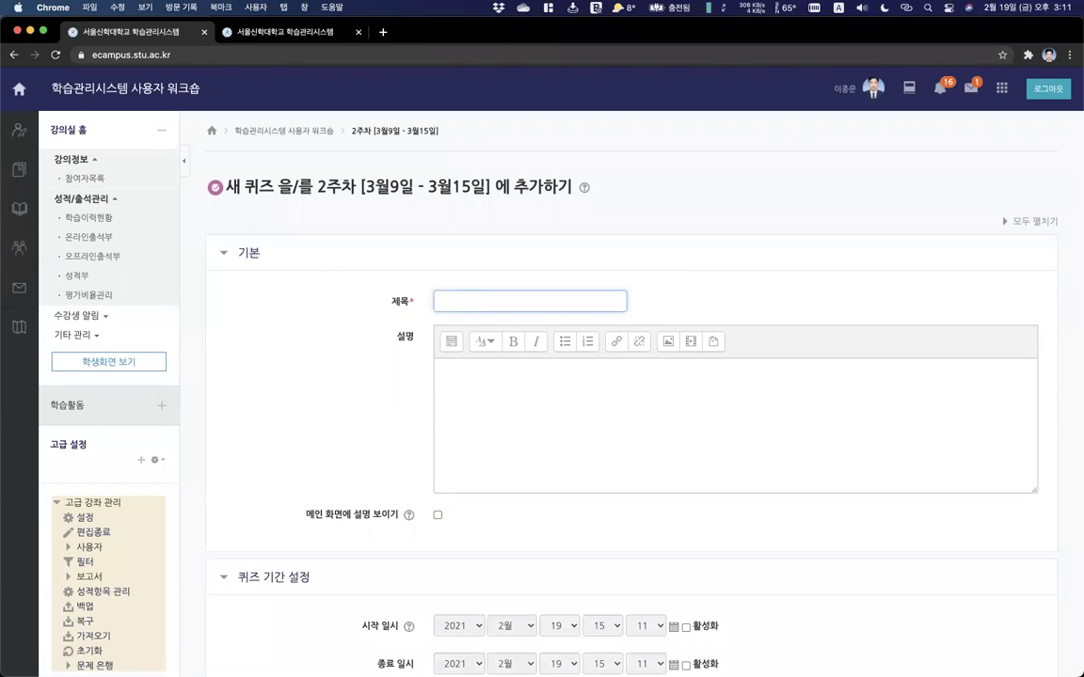
{"action": "type", "text": "주차 학습내용 확이"}
{"action": "type", "text": "ㄴ"}
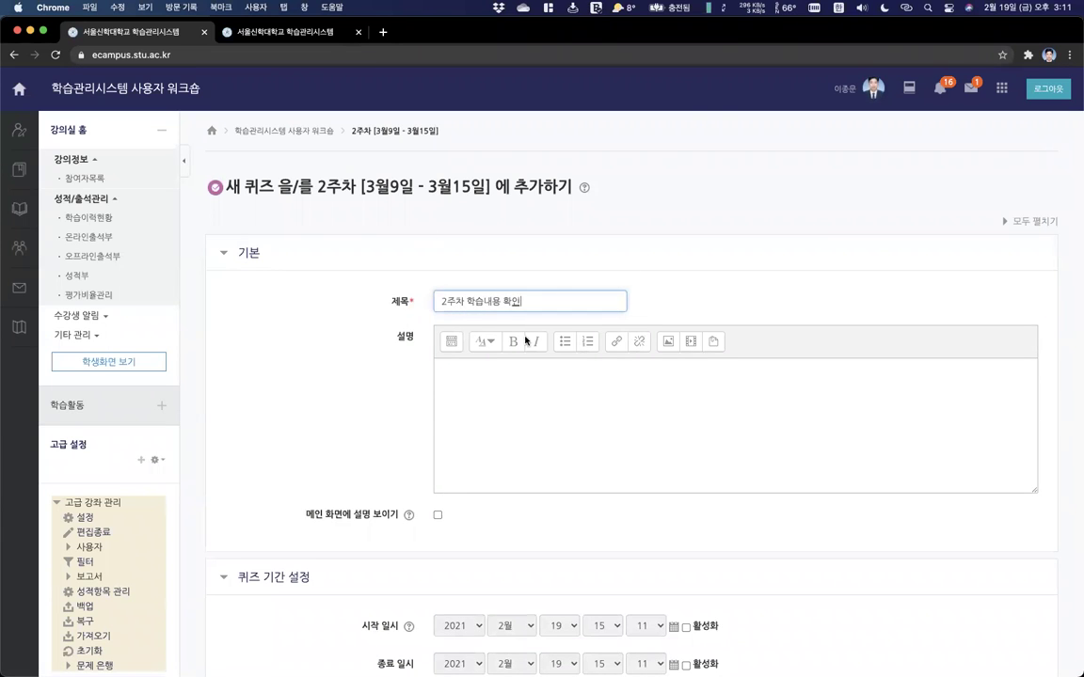
{"action": "left_click", "coordinate": [359, 372]}
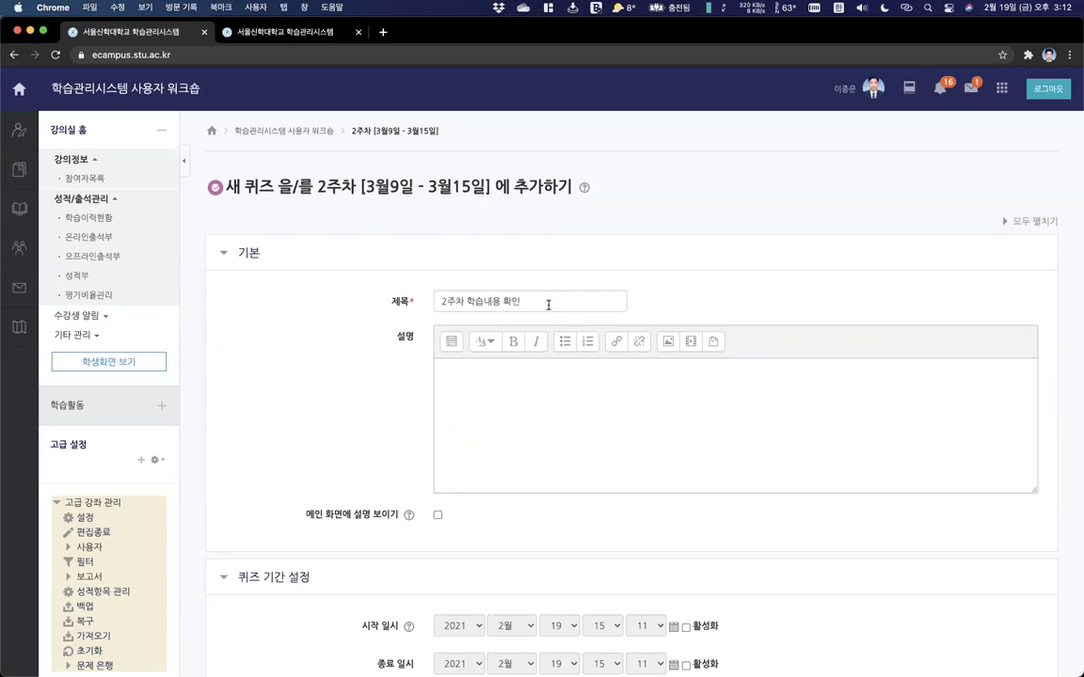
Enable the quiz's start and end times and set them to 15:10 and 16:10 on 19 February 2021.
{"action": "scroll", "coordinate": [516, 357], "scroll_direction": "down", "scroll_amount": 5}
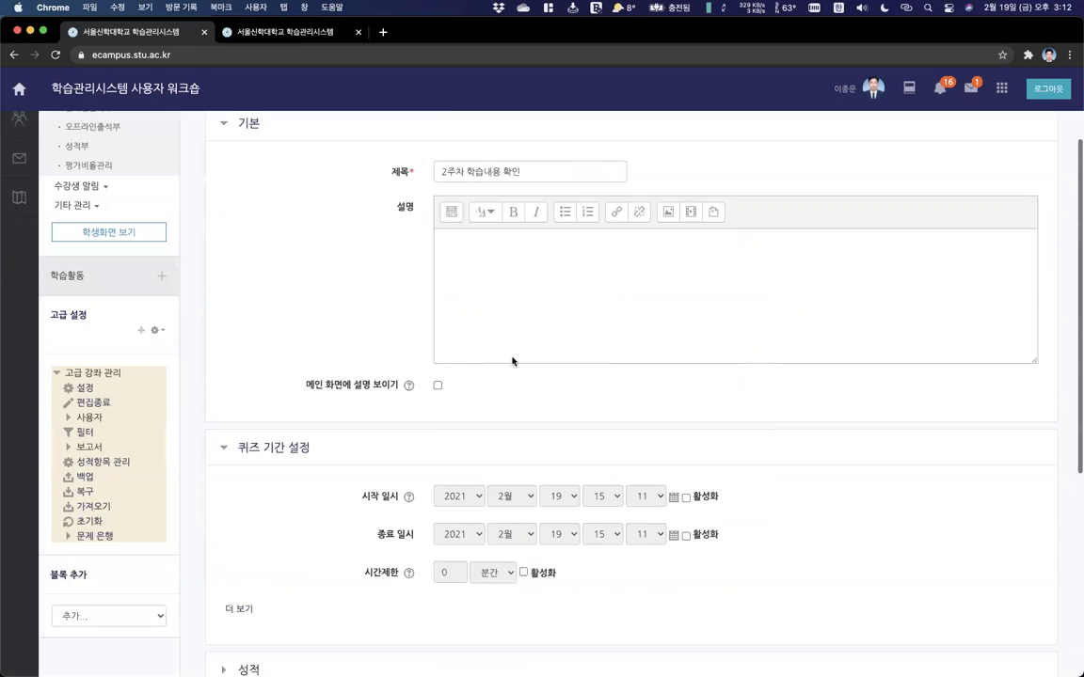
{"action": "left_click", "coordinate": [685, 296]}
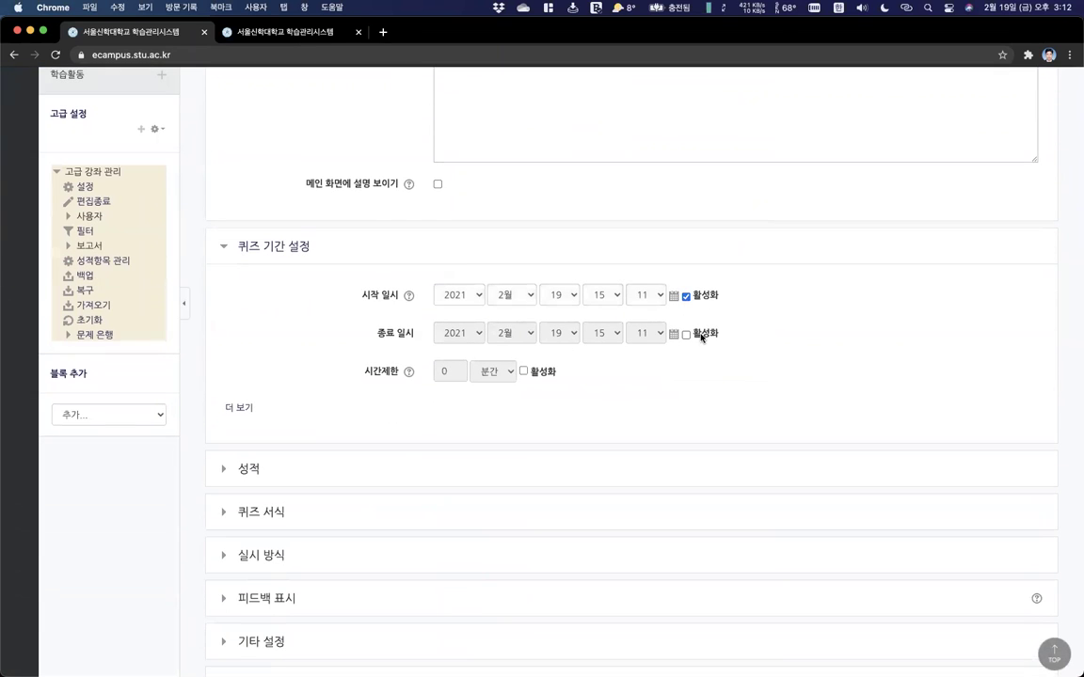
{"action": "left_click", "coordinate": [700, 336]}
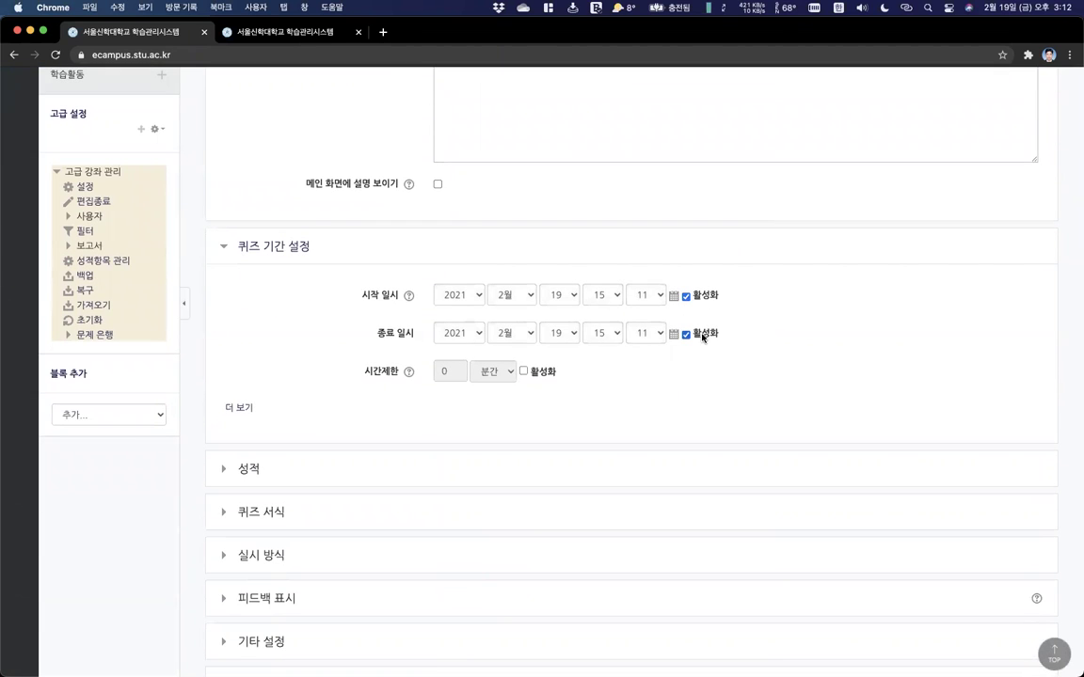
{"action": "left_click", "coordinate": [650, 296]}
{"action": "left_click", "coordinate": [632, 283]}
{"action": "left_click", "coordinate": [613, 334]}
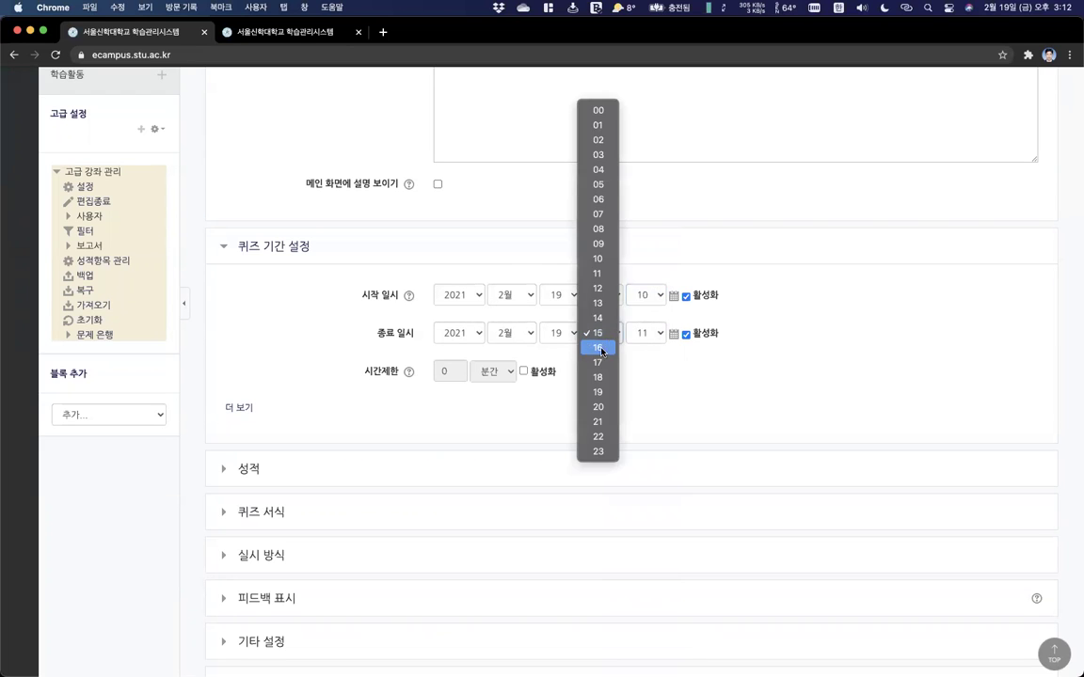
{"action": "left_click", "coordinate": [610, 348]}
{"action": "left_click", "coordinate": [637, 333]}
{"action": "left_click", "coordinate": [643, 324]}
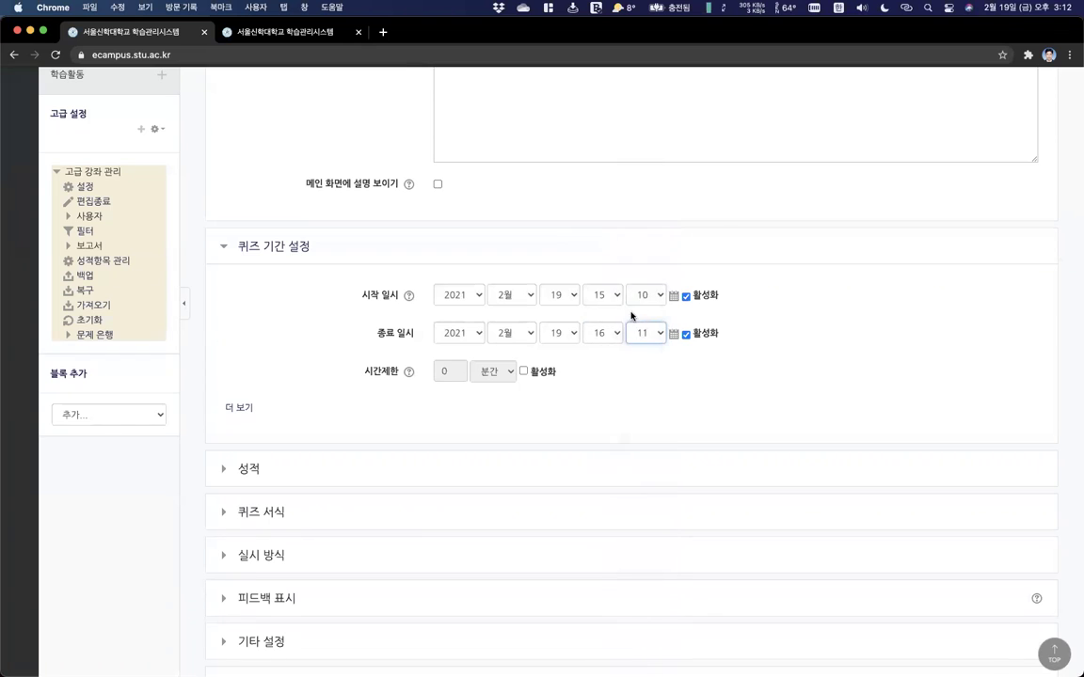
{"action": "left_click", "coordinate": [649, 368]}
Enable the quiz's time limit and set it to 10 minutes after trying 20 and 5.
{"action": "left_click", "coordinate": [523, 371]}
{"action": "double_click", "coordinate": [448, 371]}
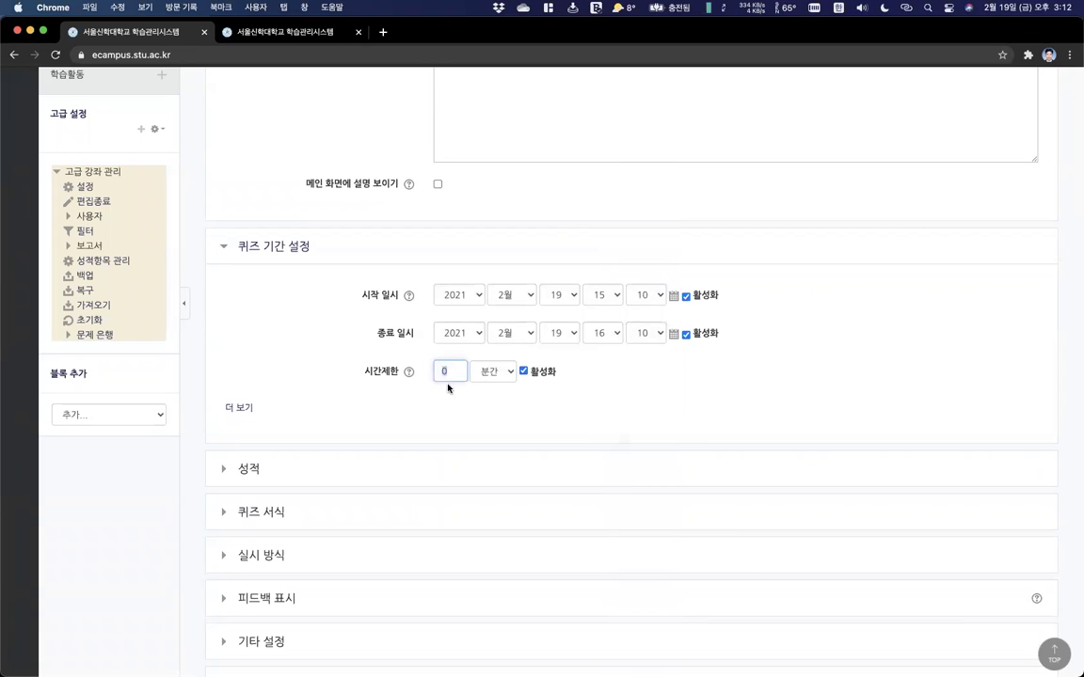
{"action": "type", "text": "20"}
{"action": "double_click", "coordinate": [448, 372]}
{"action": "type", "text": "5"}
{"action": "double_click", "coordinate": [448, 372]}
{"action": "type", "text": "10"}
Review the quiz's 성적, 퀴즈 서식 and 실시 방식 settings.
{"action": "scroll", "coordinate": [367, 381], "scroll_direction": "down", "scroll_amount": 2}
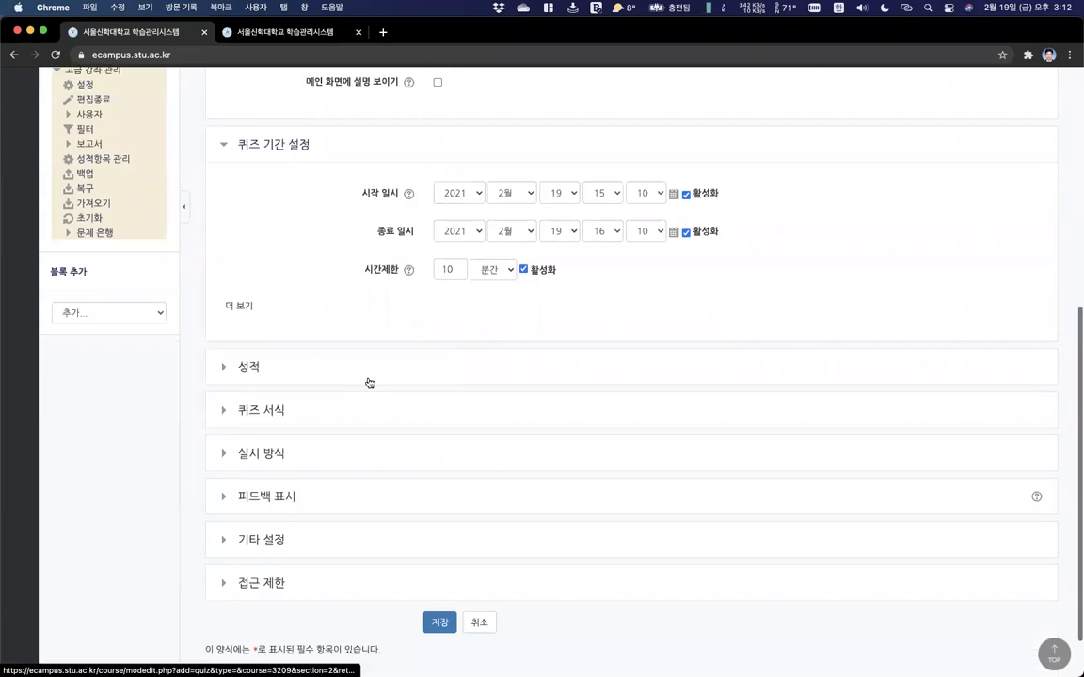
{"action": "left_click", "coordinate": [254, 410]}
{"action": "left_click", "coordinate": [259, 368]}
{"action": "scroll", "coordinate": [329, 414], "scroll_direction": "down", "scroll_amount": 4}
{"action": "left_click", "coordinate": [263, 403]}
Enable 점수, 응시내역 and 정답 feedback for the period after the quiz closes, and save the quiz.
{"action": "scroll", "coordinate": [263, 428], "scroll_direction": "down", "scroll_amount": 3}
{"action": "left_click", "coordinate": [261, 439]}
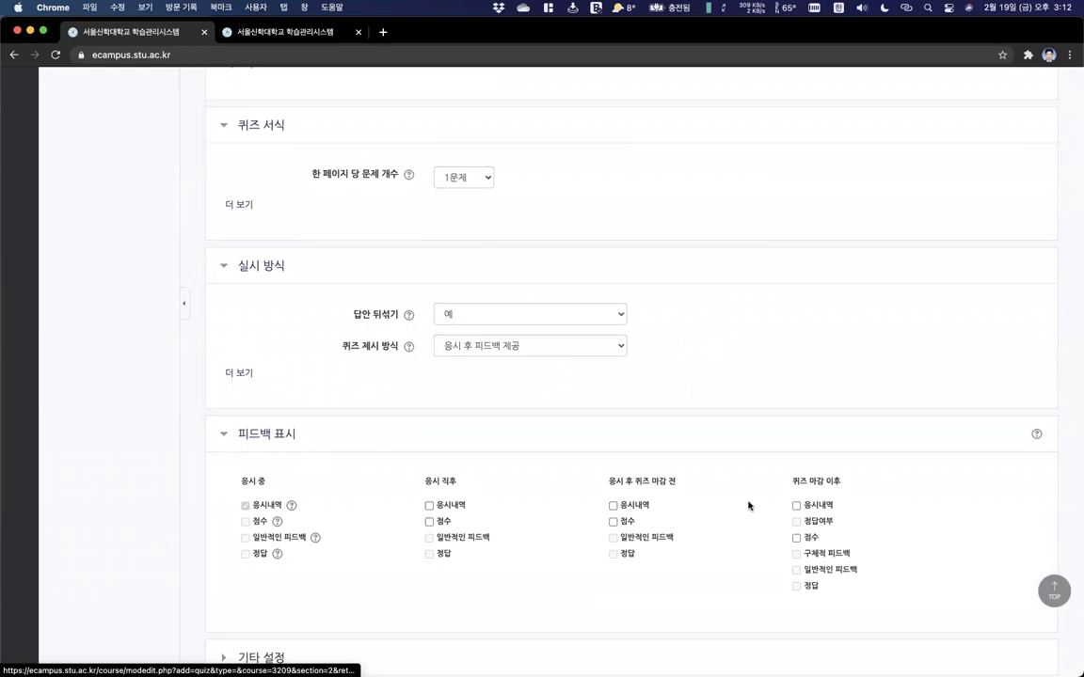
{"action": "left_click", "coordinate": [797, 537]}
{"action": "left_click", "coordinate": [797, 505]}
{"action": "left_click", "coordinate": [796, 586]}
{"action": "scroll", "coordinate": [480, 592], "scroll_direction": "down", "scroll_amount": 5}
{"action": "left_click", "coordinate": [440, 560]}
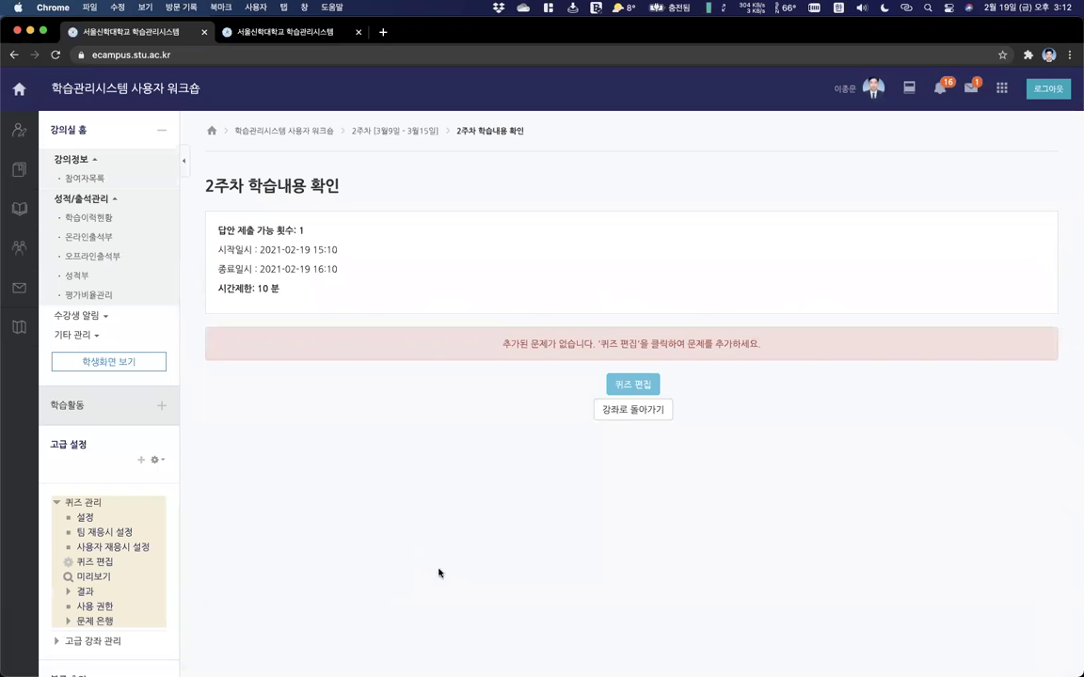
Return to the week 2 section, reopen the 2주차 학습내용 확인 quiz and open its question editing page.
{"action": "left_click", "coordinate": [388, 131]}
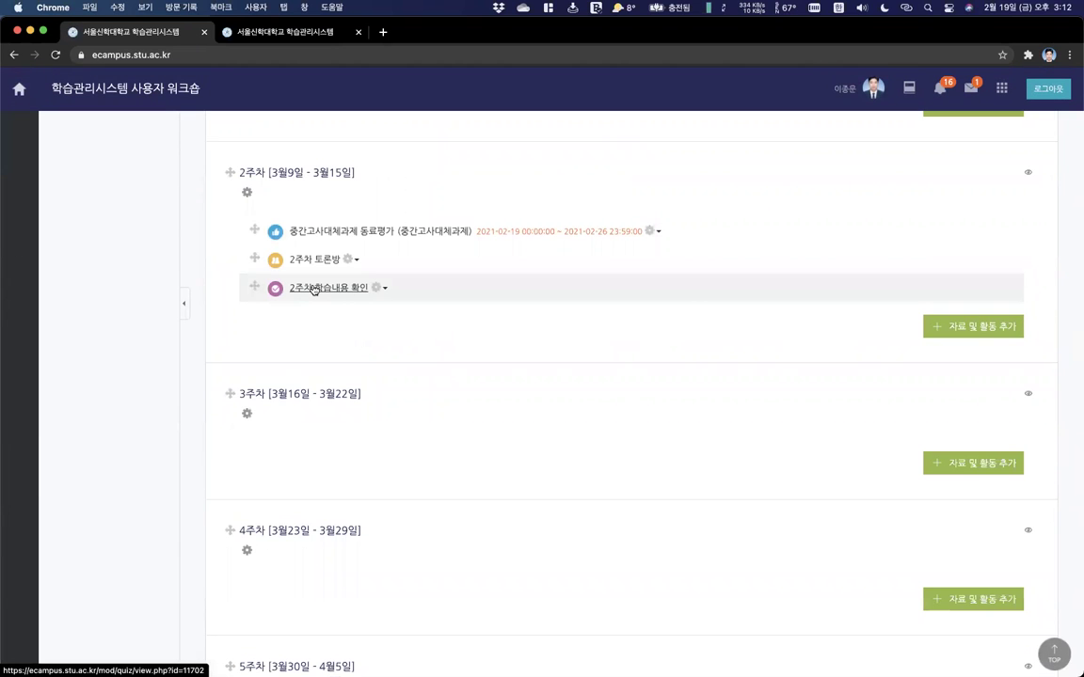
{"action": "left_click", "coordinate": [315, 289]}
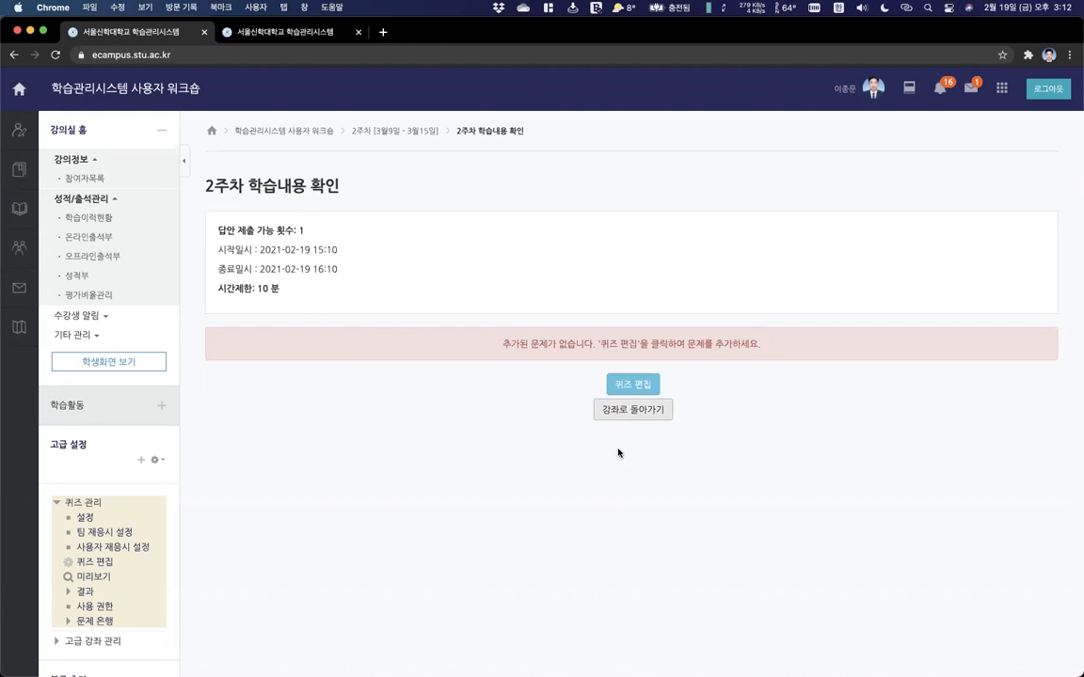
{"action": "left_click", "coordinate": [635, 387]}
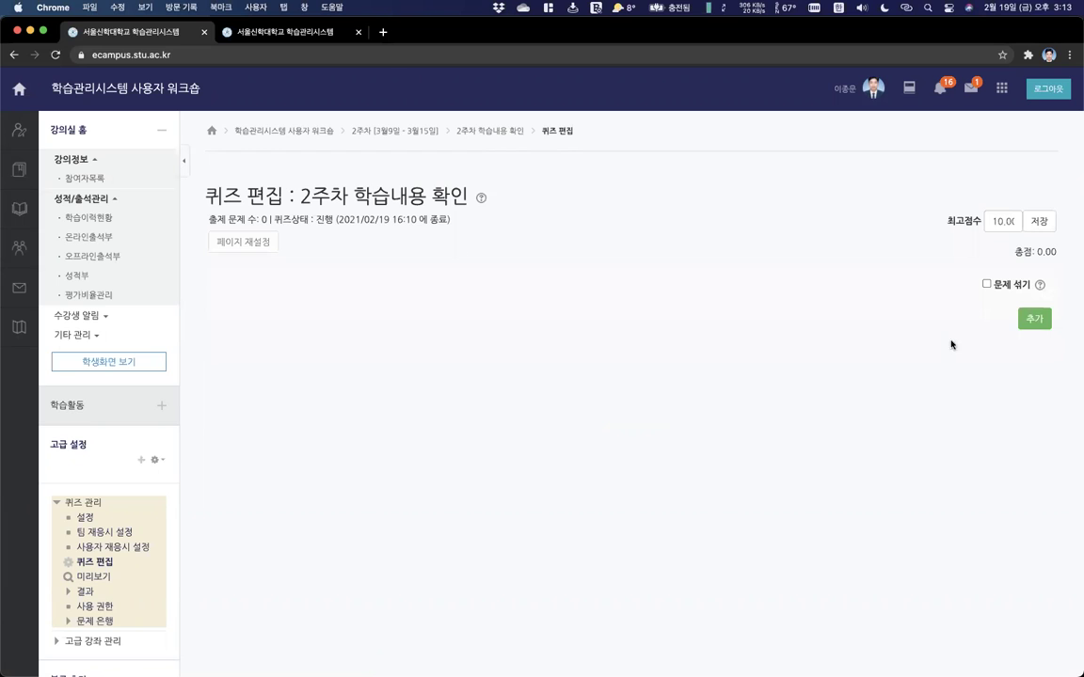
Check the quiz's question-adding options, including 문제은행으로부터, and expand the 기타 관리 section containing 문제 은행.
{"action": "left_click", "coordinate": [1040, 322]}
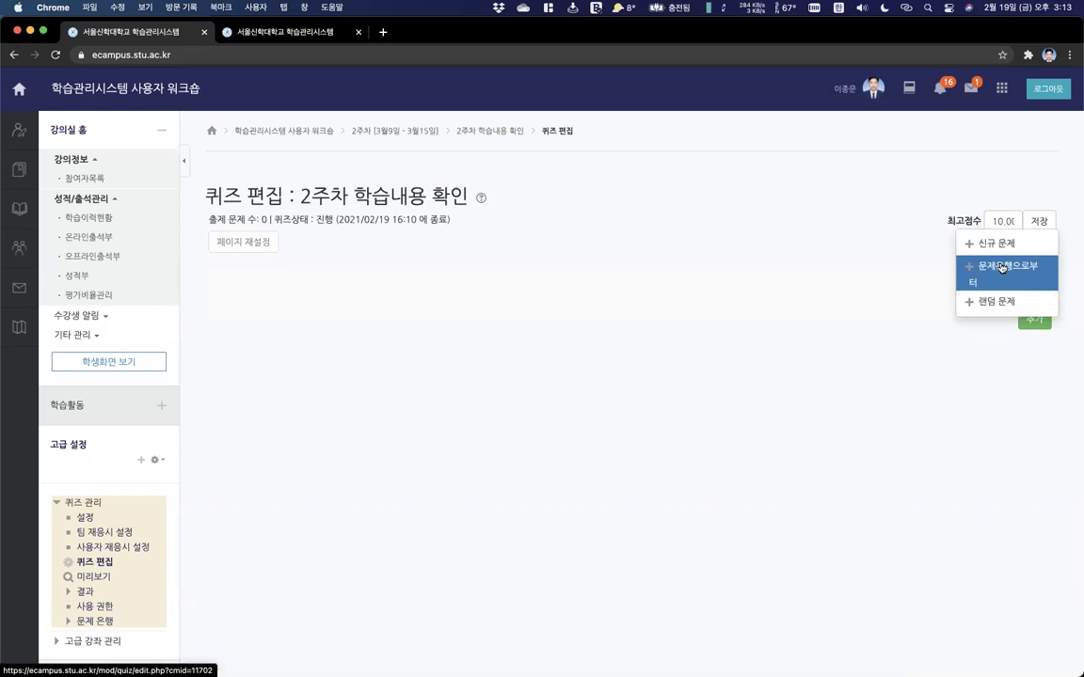
{"action": "left_click", "coordinate": [613, 376]}
{"action": "left_click", "coordinate": [83, 335]}
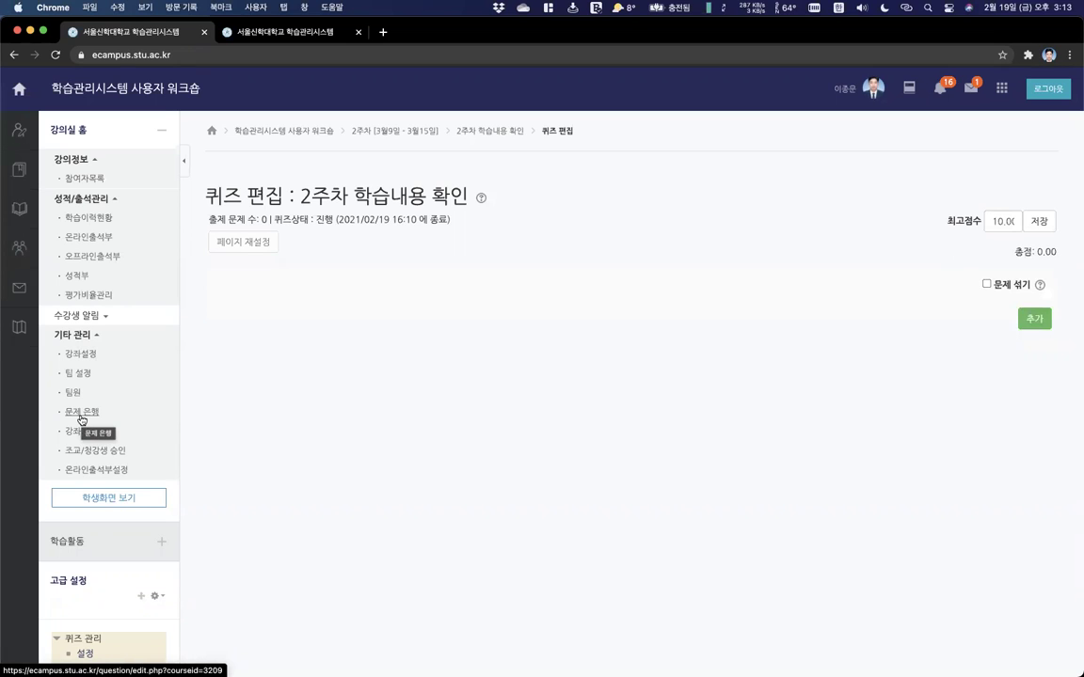
Open the type selection for a new question and compare the descriptions of 선다형, OX형, 주관식 단답형 and 서술형.
{"action": "left_click", "coordinate": [1039, 329]}
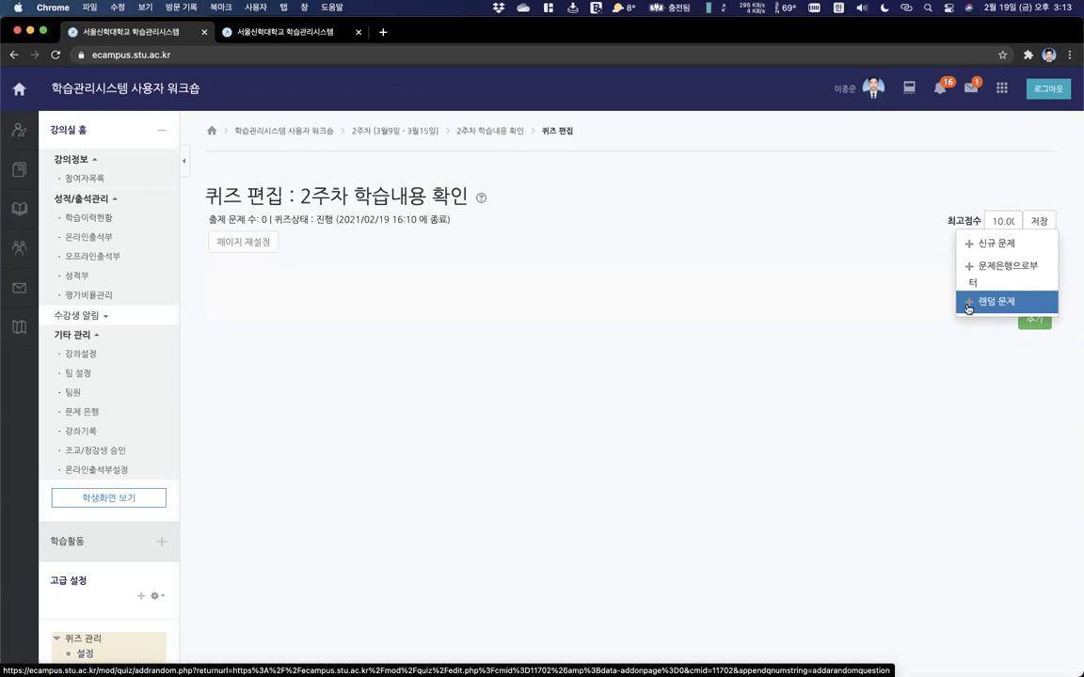
{"action": "left_click", "coordinate": [1016, 244]}
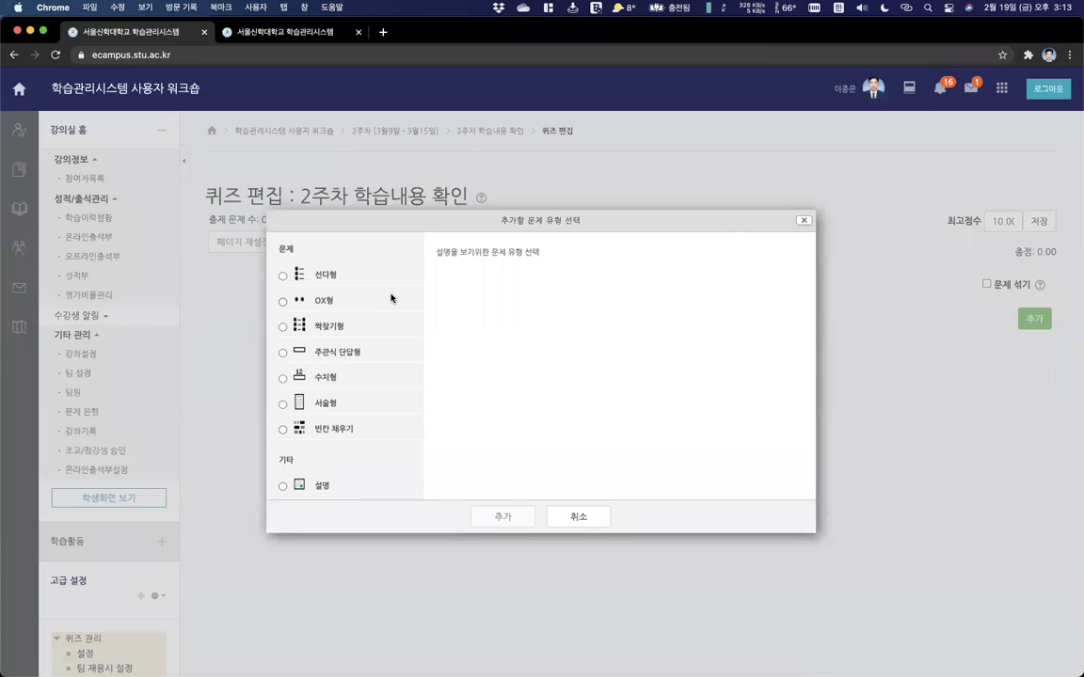
{"action": "scroll", "coordinate": [374, 302], "scroll_direction": "down", "scroll_amount": 3}
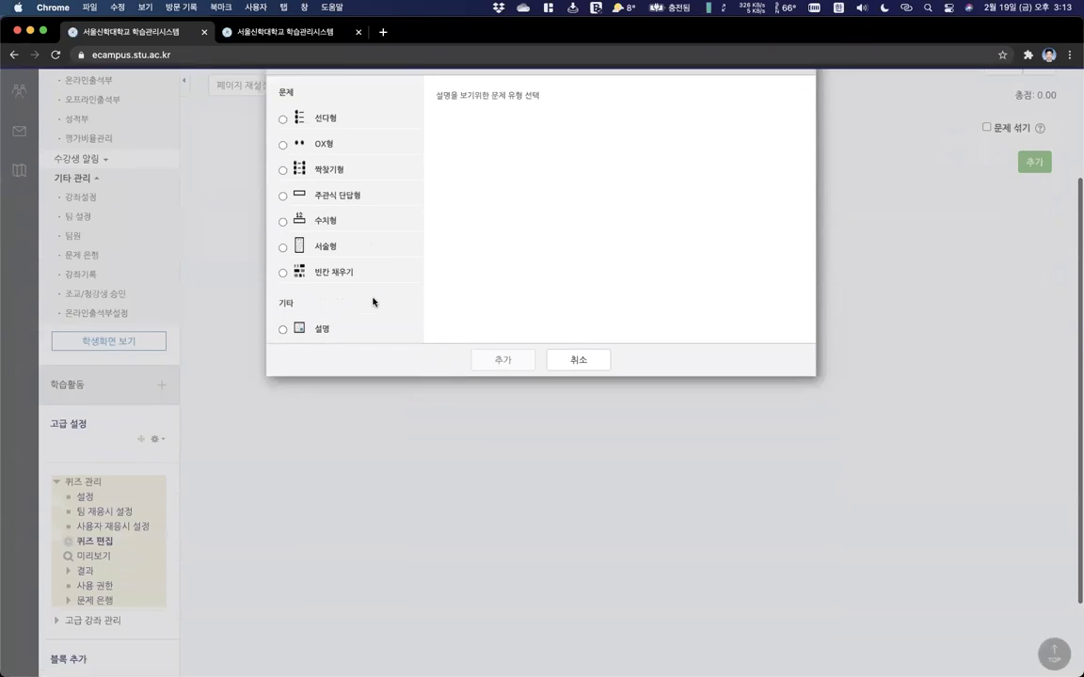
{"action": "scroll", "coordinate": [373, 301], "scroll_direction": "up", "scroll_amount": 4}
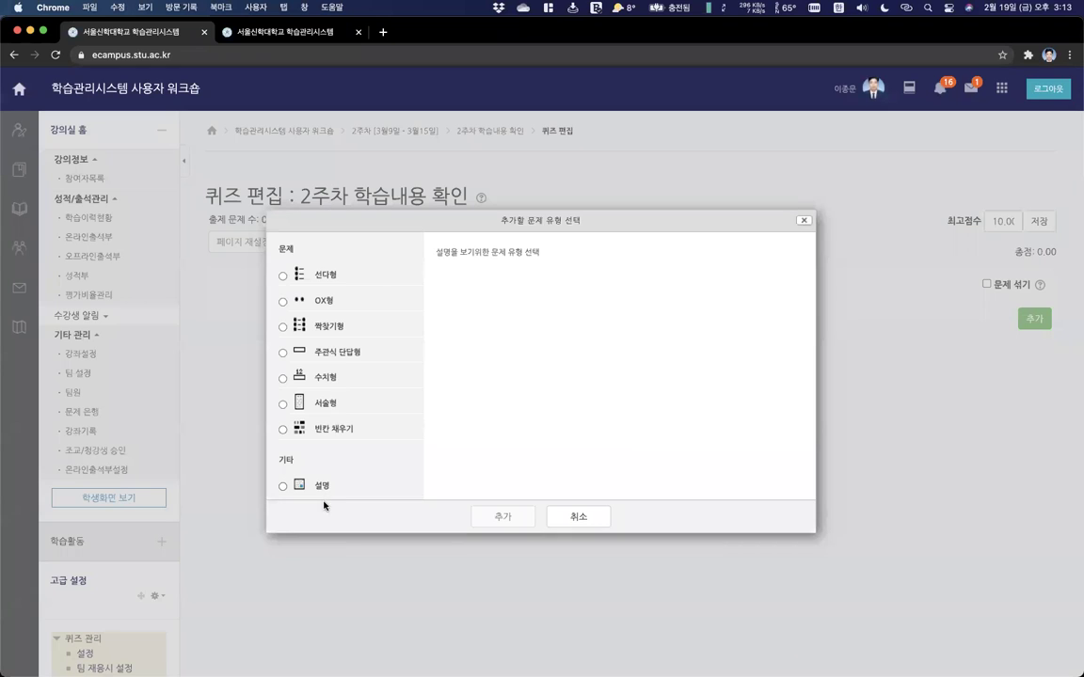
{"action": "left_click", "coordinate": [324, 302]}
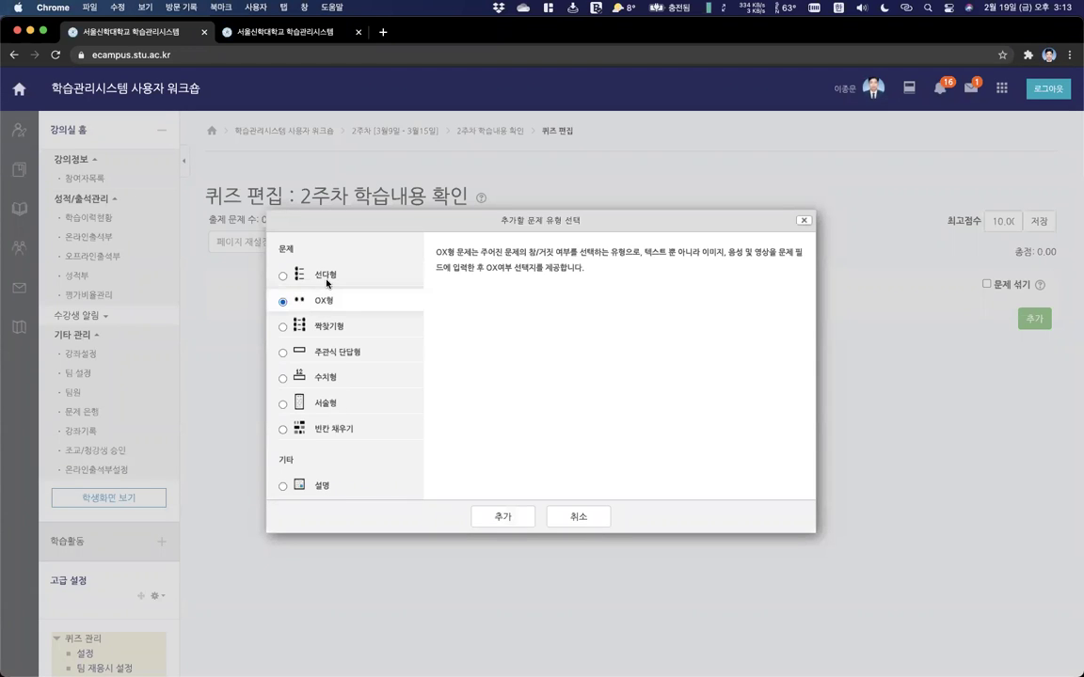
{"action": "left_click", "coordinate": [327, 276]}
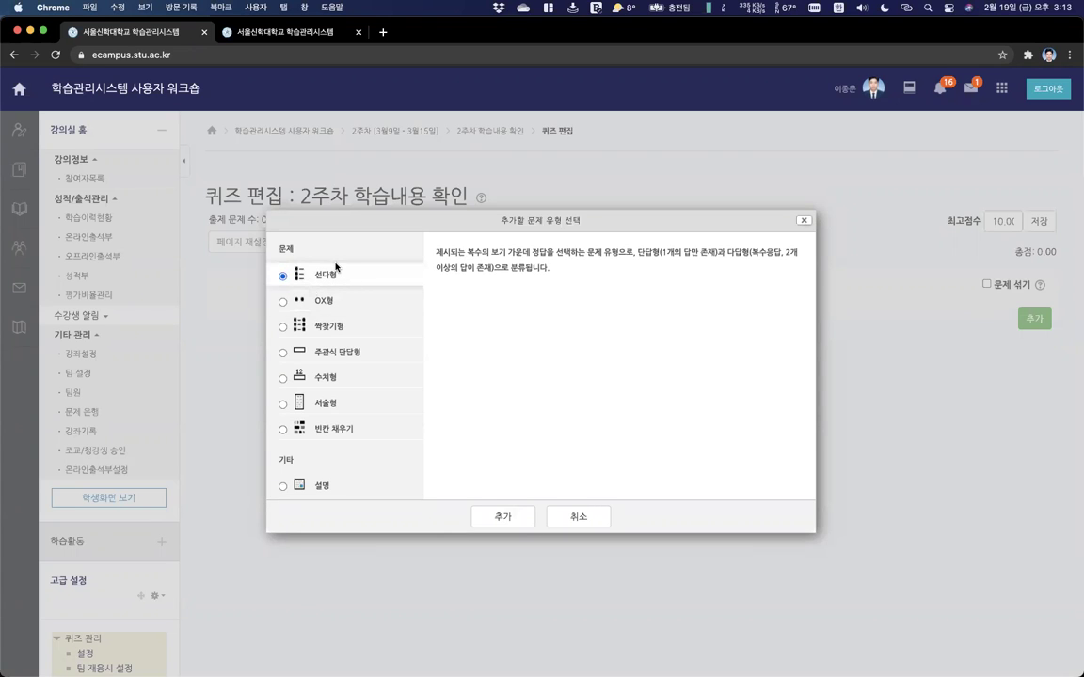
{"action": "left_click", "coordinate": [341, 353]}
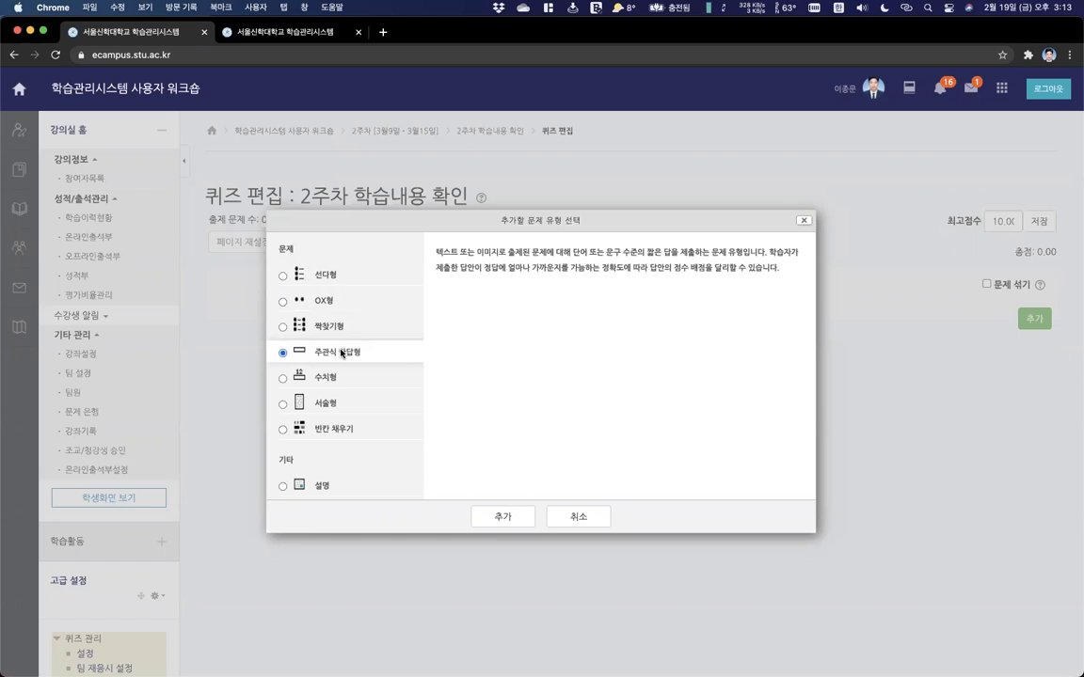
{"action": "left_click", "coordinate": [319, 300]}
{"action": "left_click", "coordinate": [322, 275]}
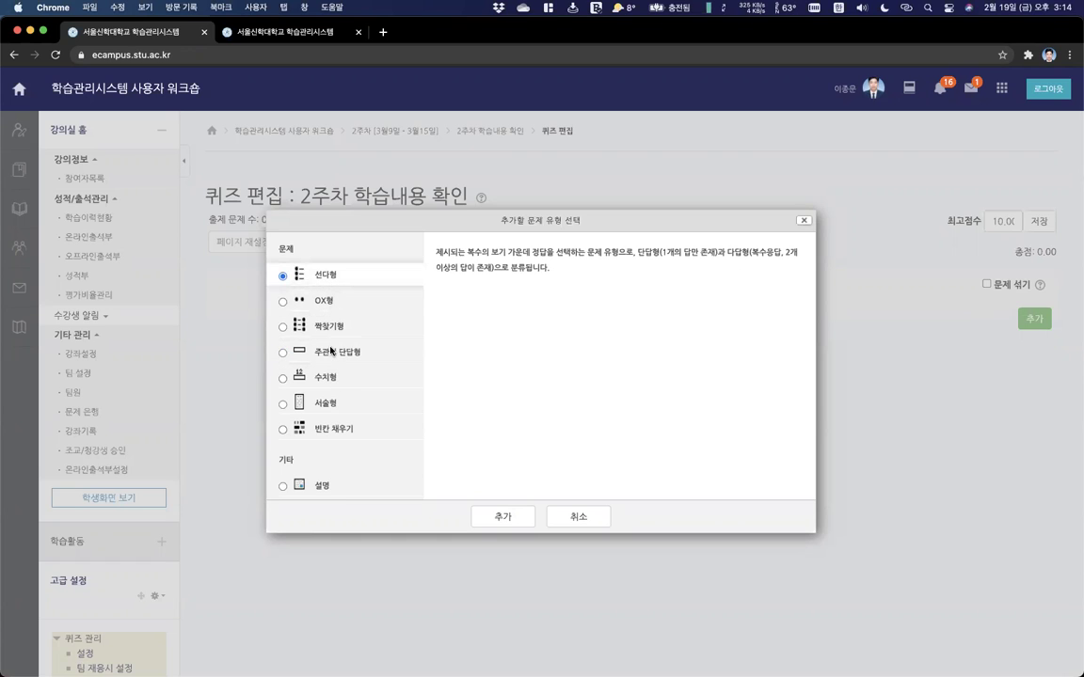
{"action": "left_click", "coordinate": [331, 351]}
{"action": "left_click", "coordinate": [336, 402]}
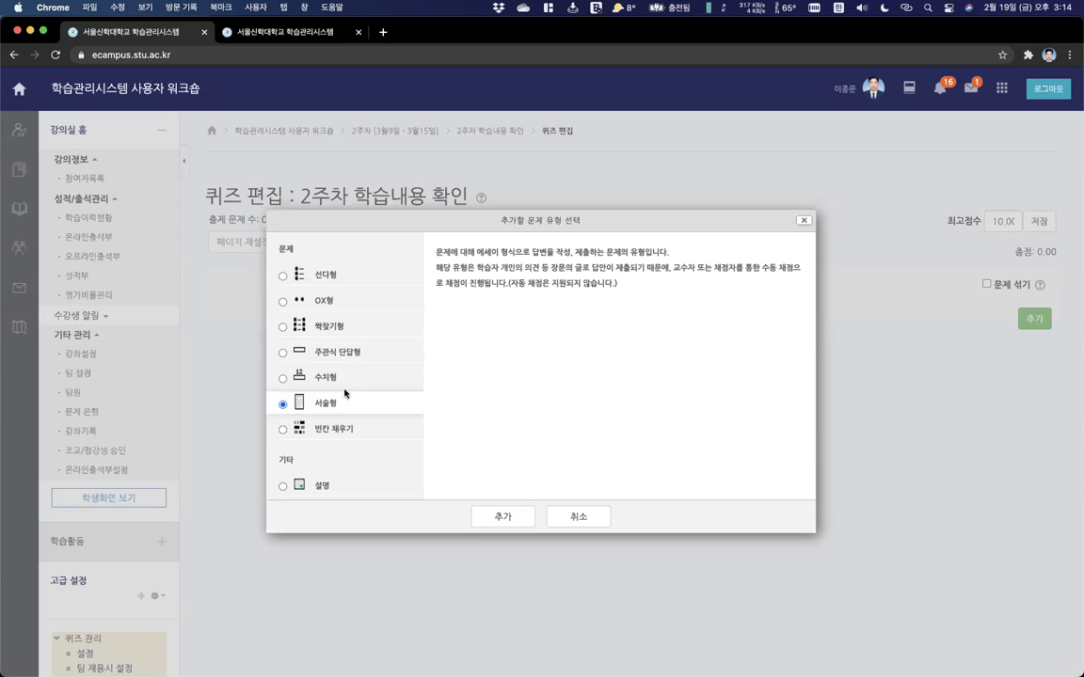
{"action": "left_click", "coordinate": [320, 301]}
{"action": "left_click", "coordinate": [328, 275]}
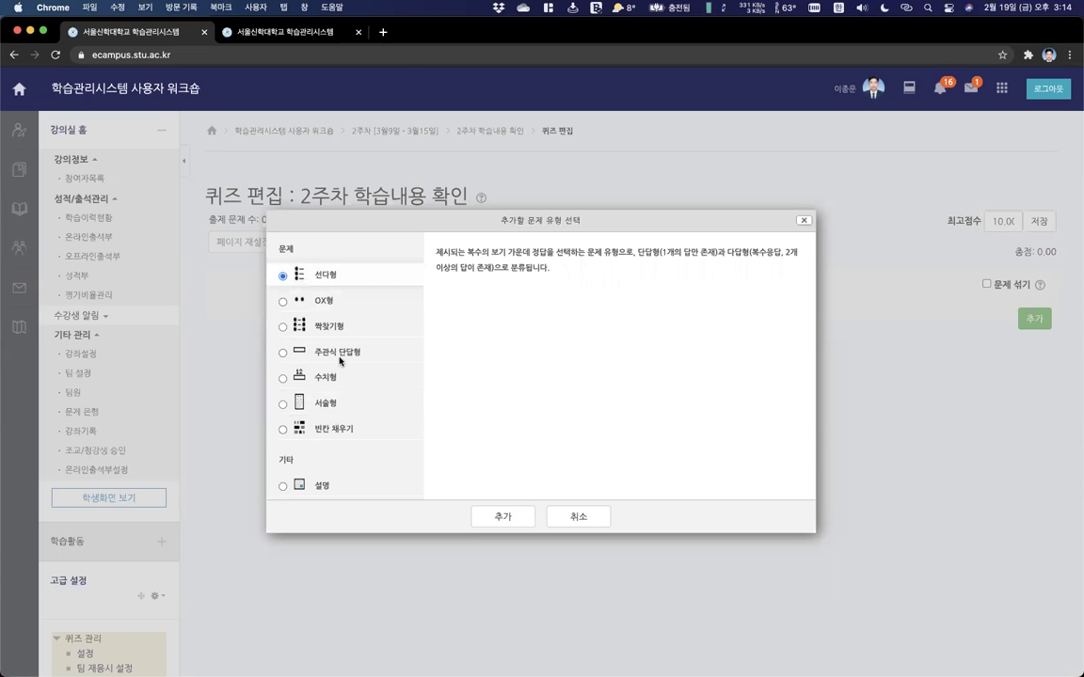
{"action": "left_click", "coordinate": [340, 360]}
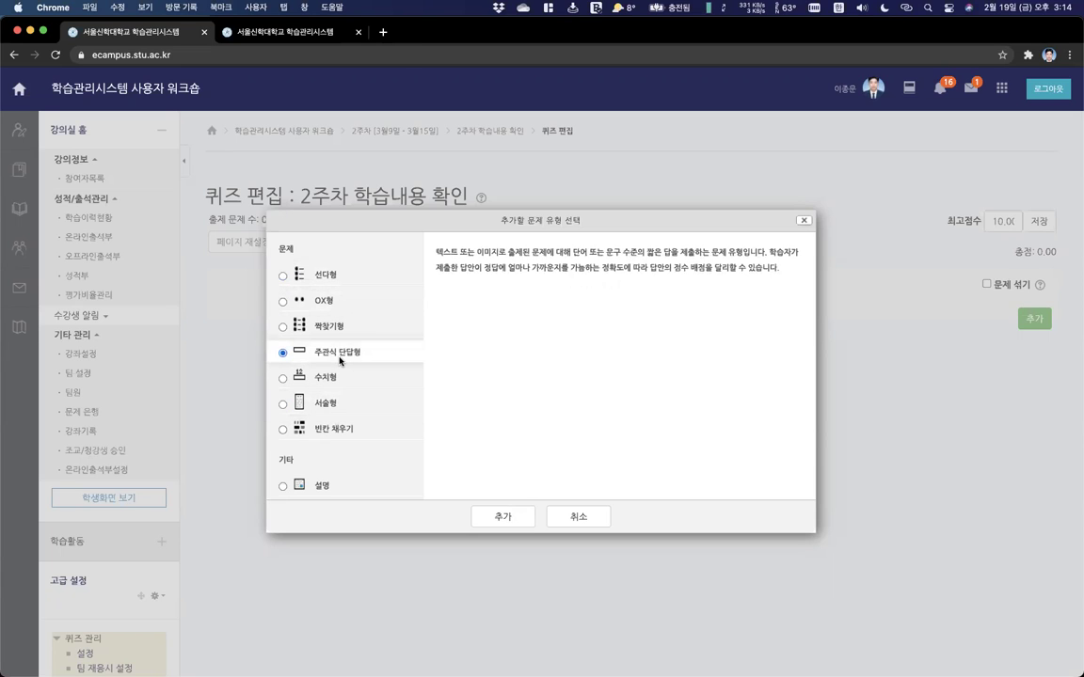
Add a new OX형 question and set its 문제 분류명 to "A과목 챕터1 1번문제".
{"action": "left_click", "coordinate": [317, 303]}
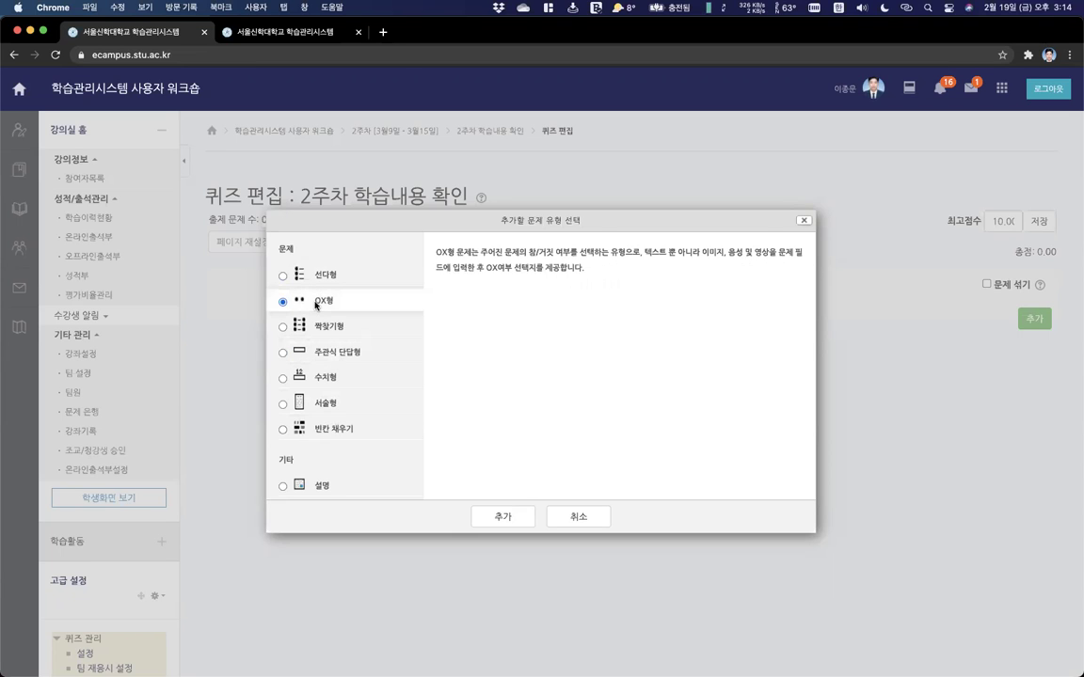
{"action": "left_click", "coordinate": [499, 518]}
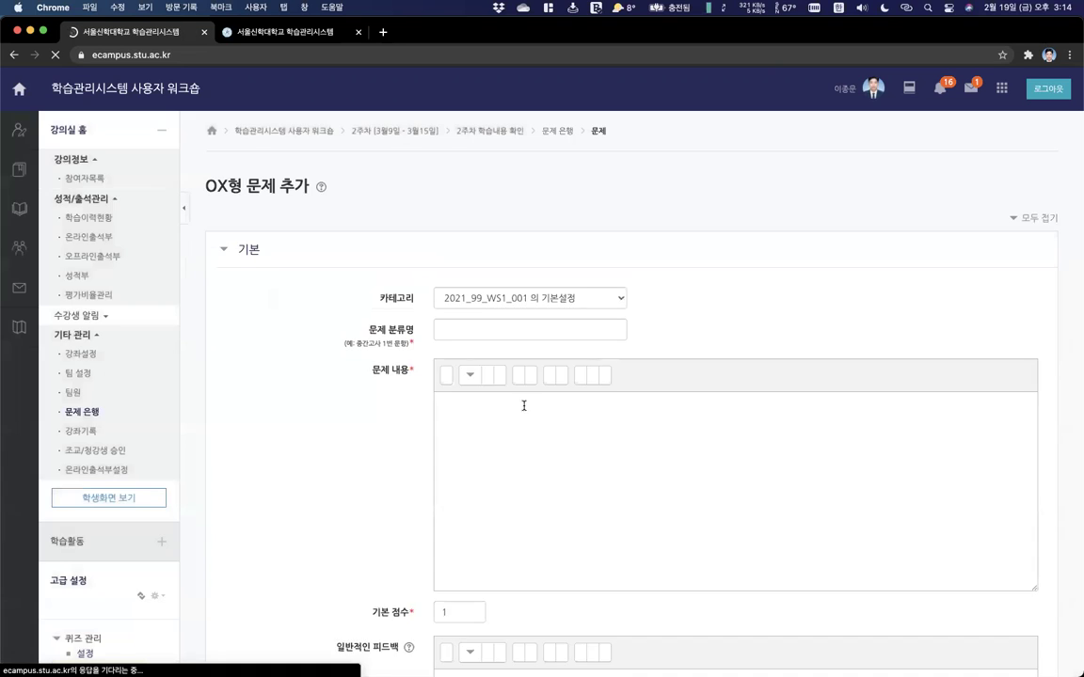
{"action": "left_click", "coordinate": [496, 330]}
{"action": "type", "text": "1"}
{"action": "key", "text": "BackSpace"}
{"action": "key", "text": "BackSpace"}
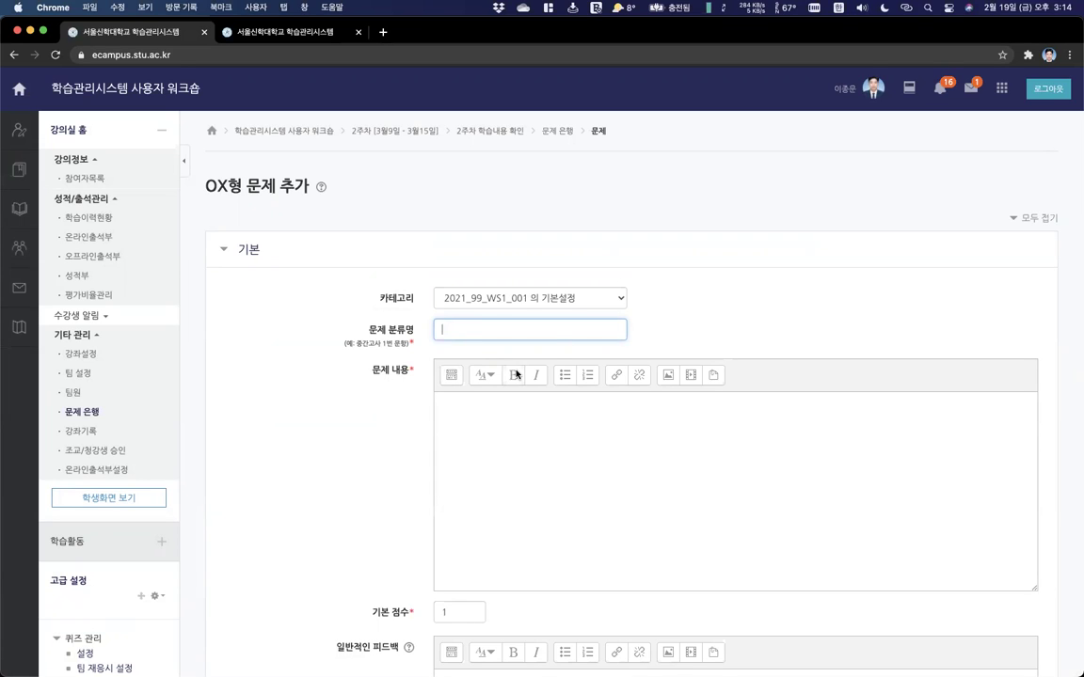
{"action": "type", "text": "ㄱ"}
{"action": "type", "text": "목 챕터1 1번문제"}
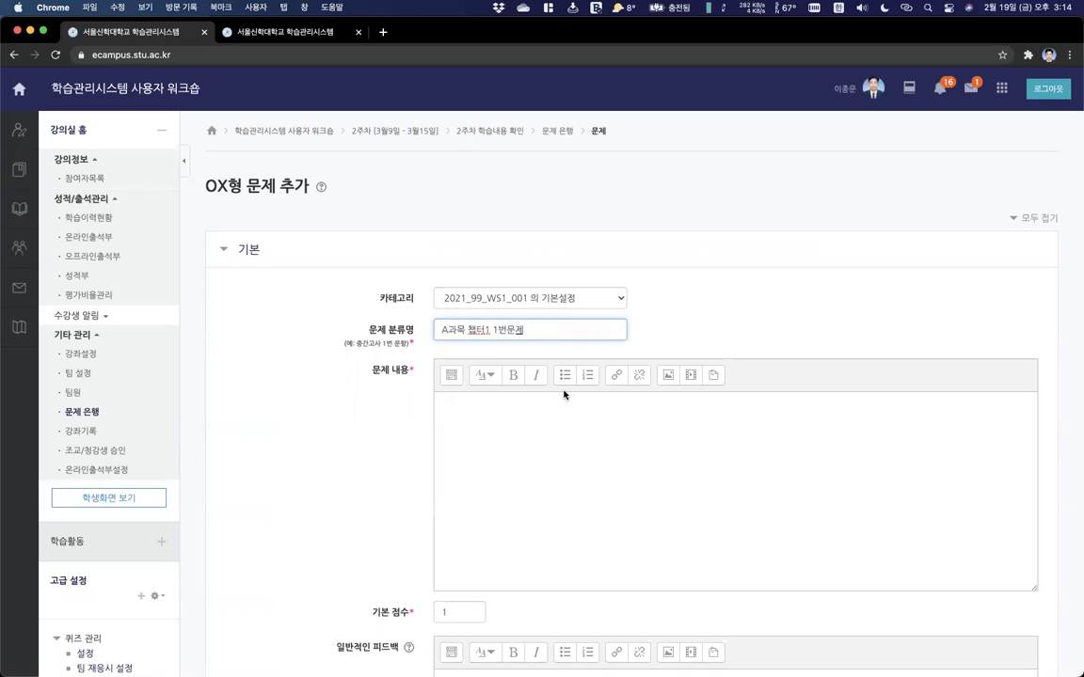
Apply a heading style in the OX question's 문제 내용 editor and check the remaining form fields.
{"action": "left_click", "coordinate": [499, 464]}
{"action": "left_click_drag", "start_coordinate": [186, 169], "coordinate": [275, 193]}
{"action": "left_click", "coordinate": [294, 203]}
{"action": "left_click", "coordinate": [481, 462]}
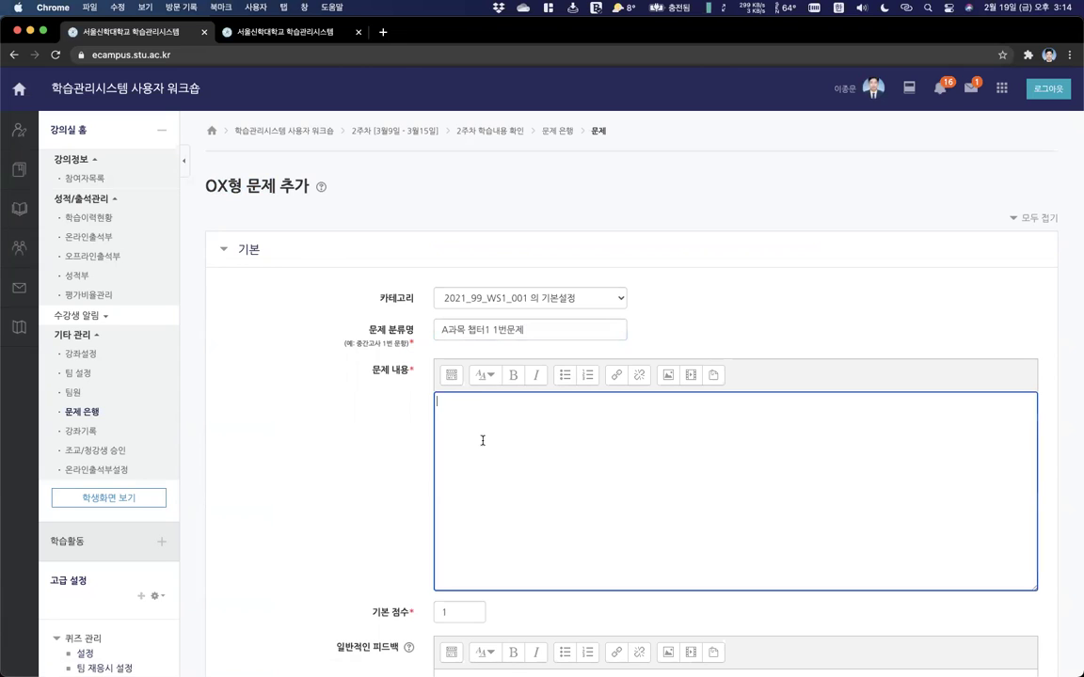
{"action": "left_click", "coordinate": [484, 378]}
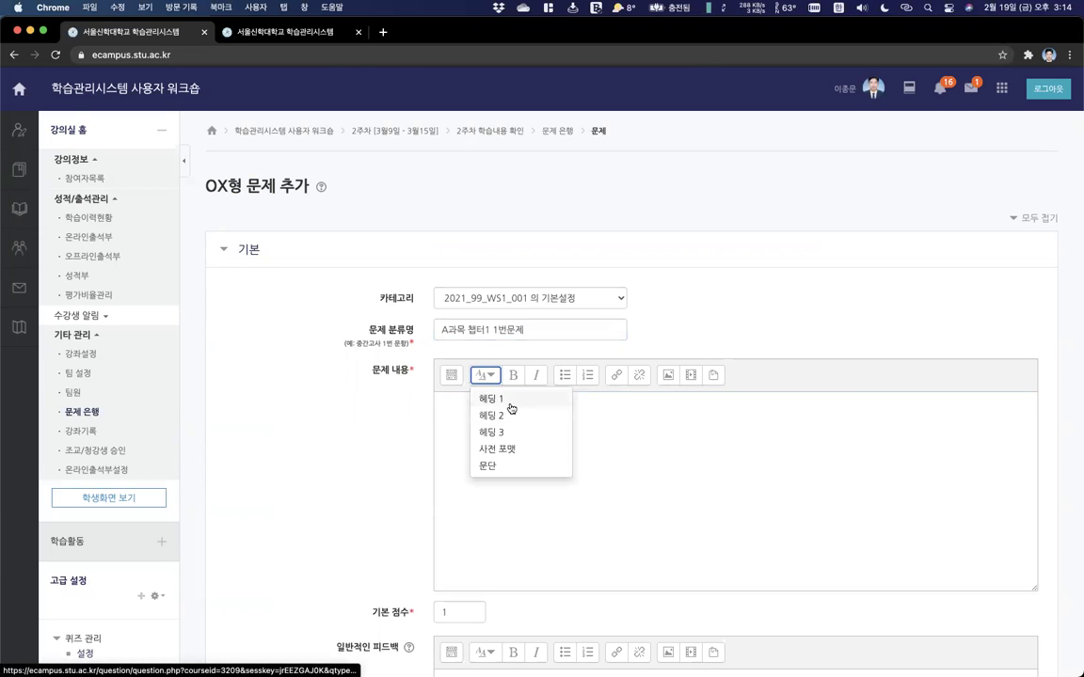
{"action": "left_click", "coordinate": [508, 414]}
{"action": "scroll", "coordinate": [523, 457], "scroll_direction": "down", "scroll_amount": 5}
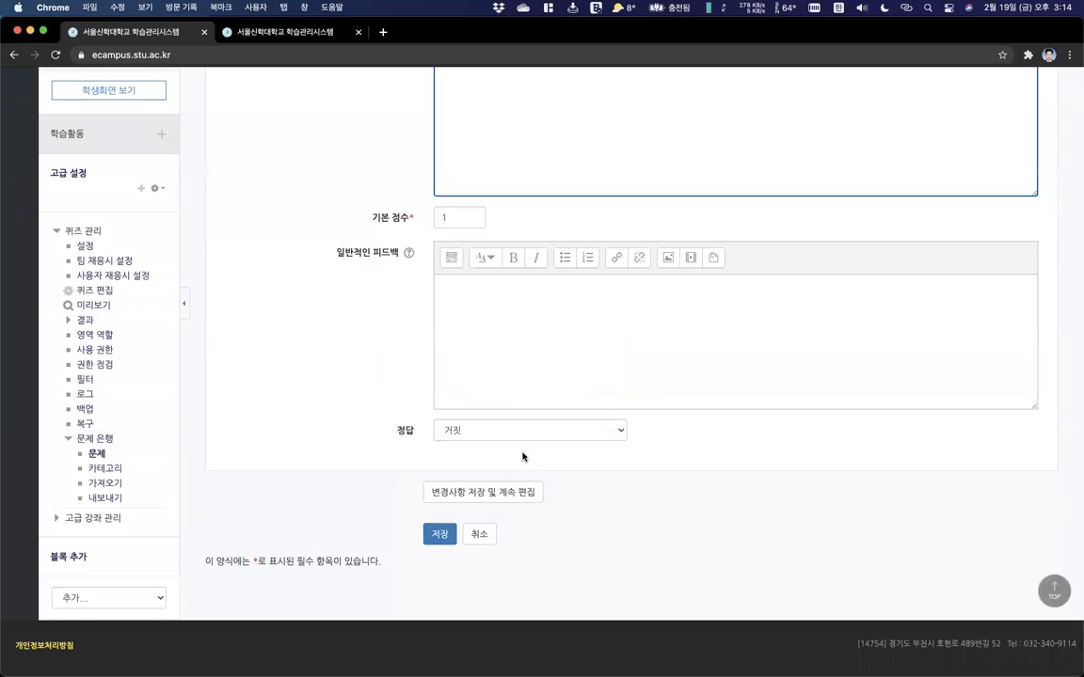
{"action": "scroll", "coordinate": [523, 457], "scroll_direction": "up", "scroll_amount": 5}
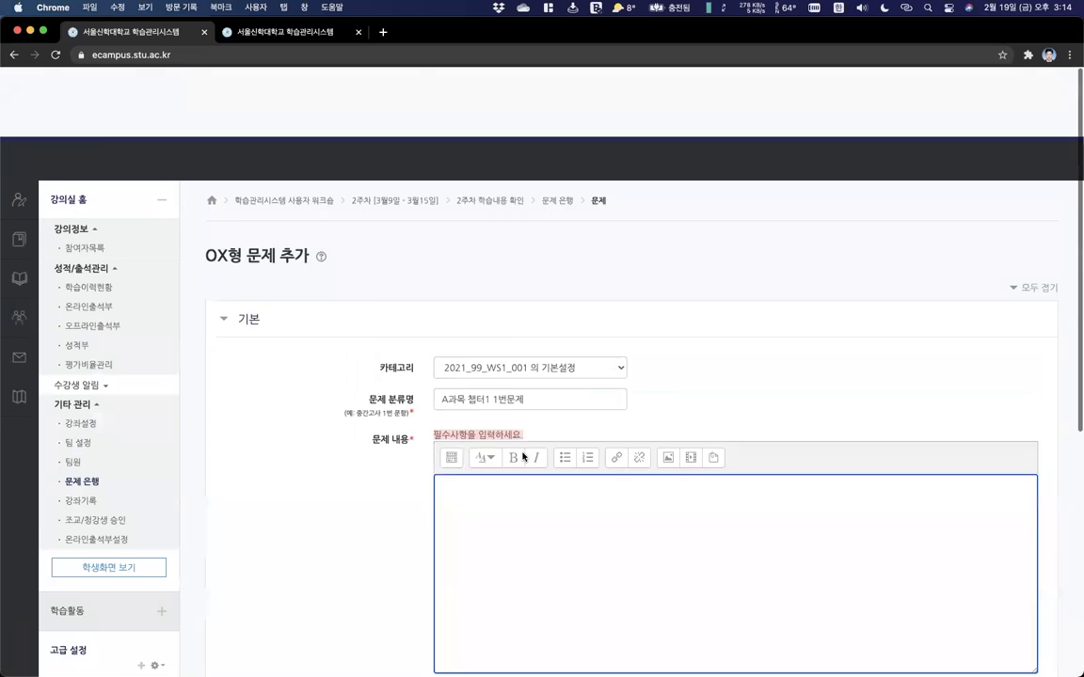
Enter "서울신학대학교는 호현로에 있습니다." as the OX question's 문제 내용.
{"action": "left_click", "coordinate": [460, 471]}
{"action": "left_click", "coordinate": [461, 471]}
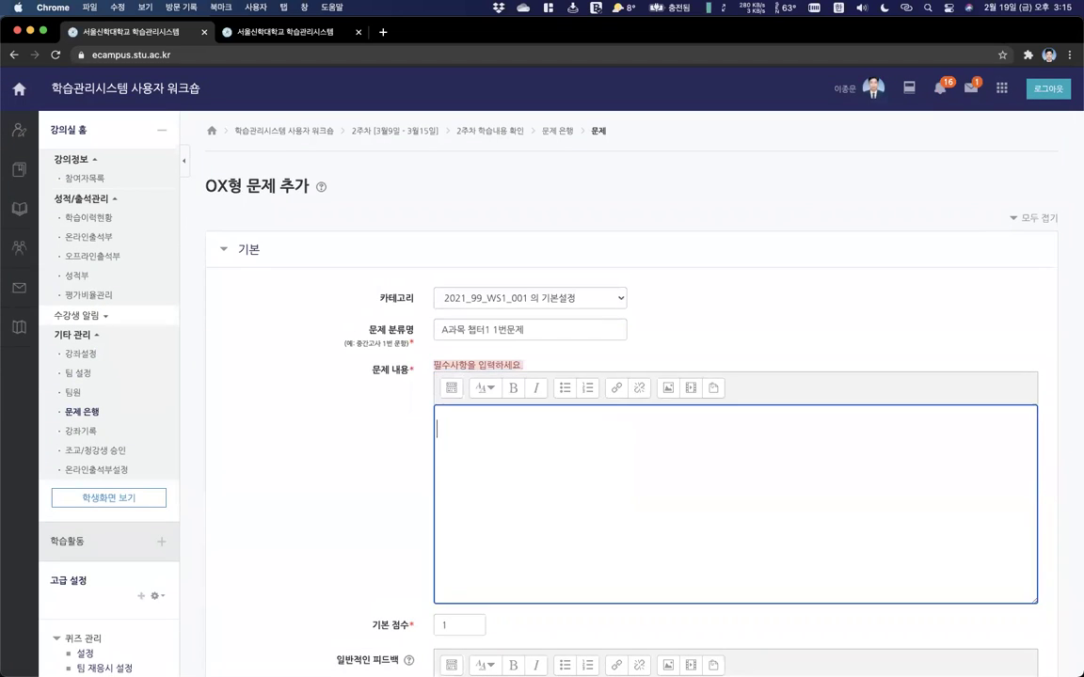
{"action": "type", "text": "서울신학대학"}
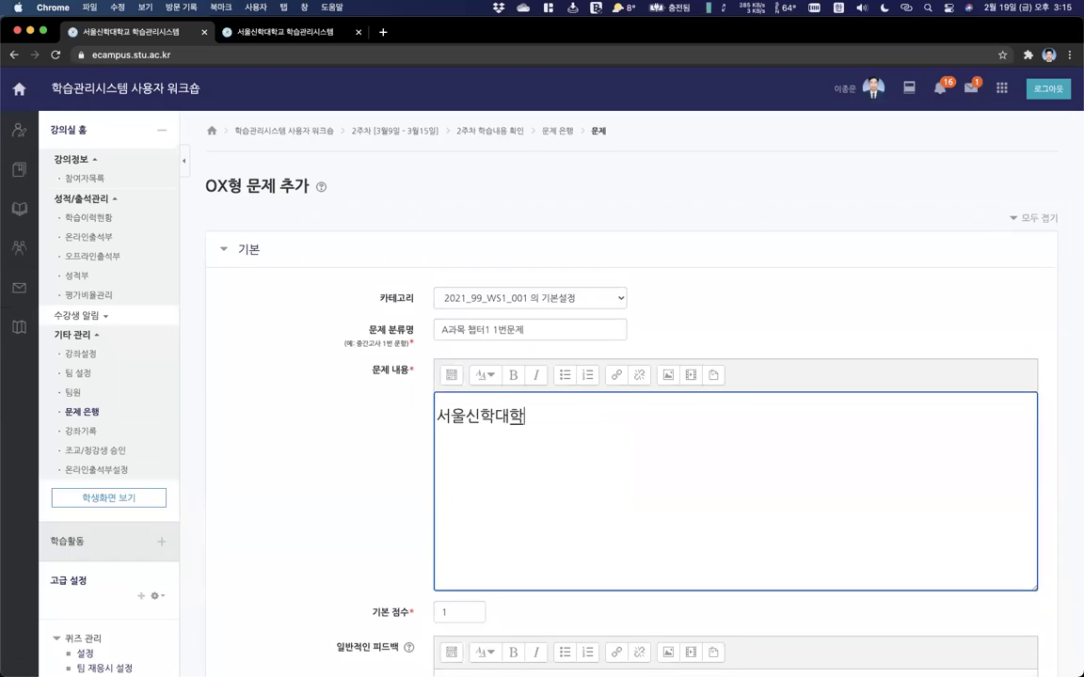
{"action": "type", "text": "교는 호현로에 있습니다."}
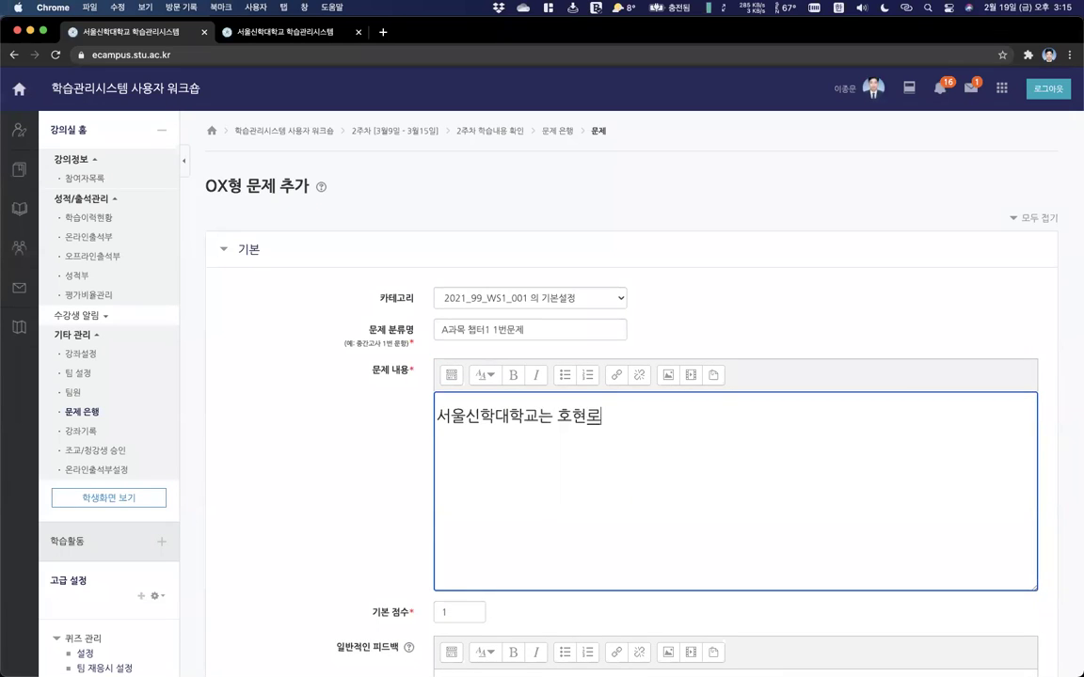
{"action": "left_click", "coordinate": [291, 509]}
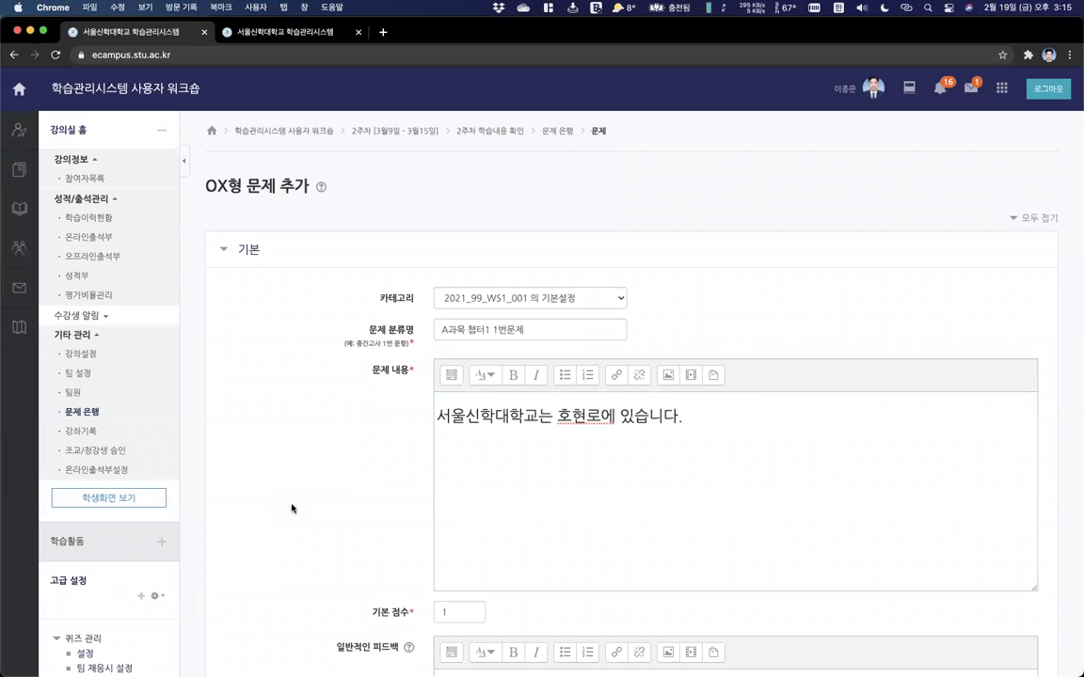
Set the OX question's 기본 점수 to 2.
{"action": "scroll", "coordinate": [301, 509], "scroll_direction": "down", "scroll_amount": 4}
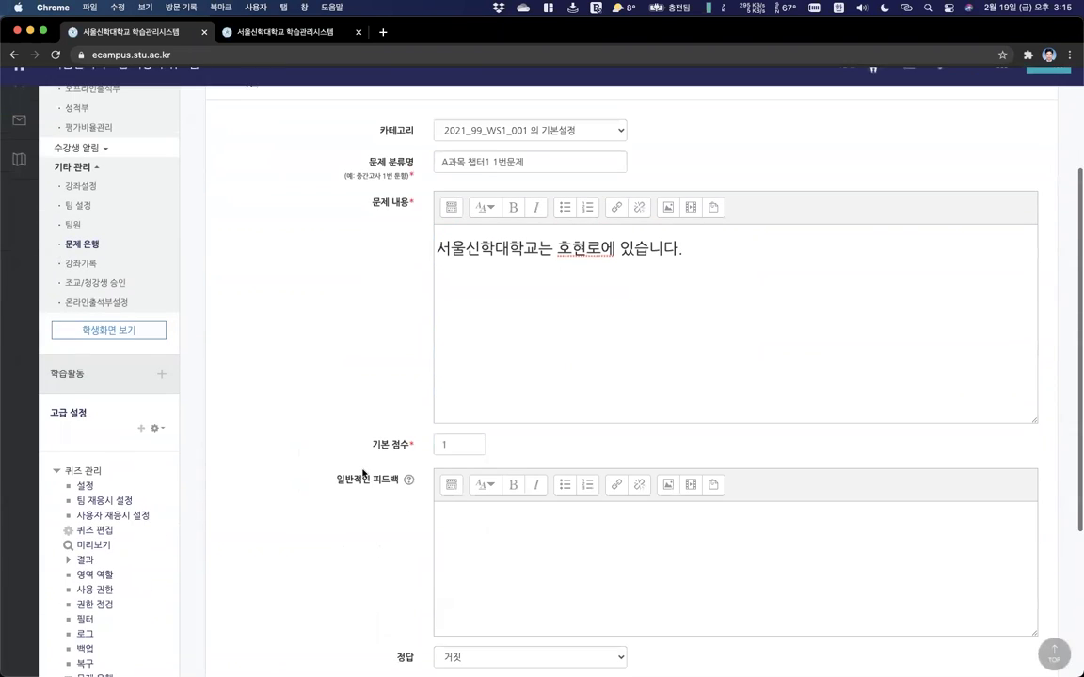
{"action": "double_click", "coordinate": [458, 429]}
{"action": "type", "text": "2"}
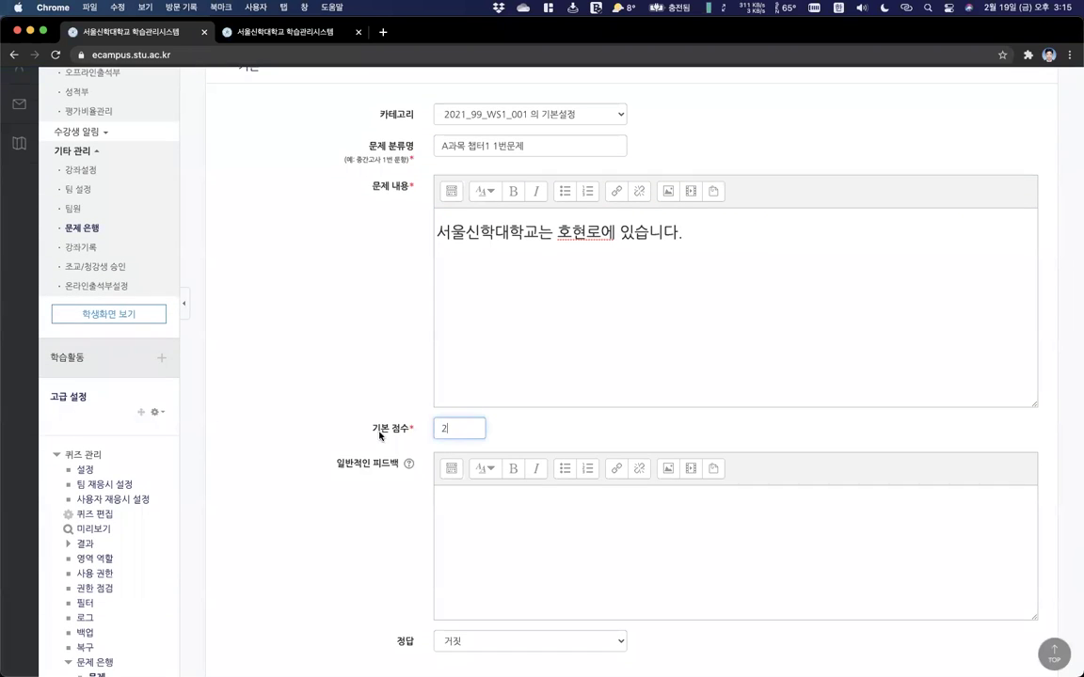
{"action": "left_click", "coordinate": [344, 375]}
{"action": "scroll", "coordinate": [317, 346], "scroll_direction": "down", "scroll_amount": 3}
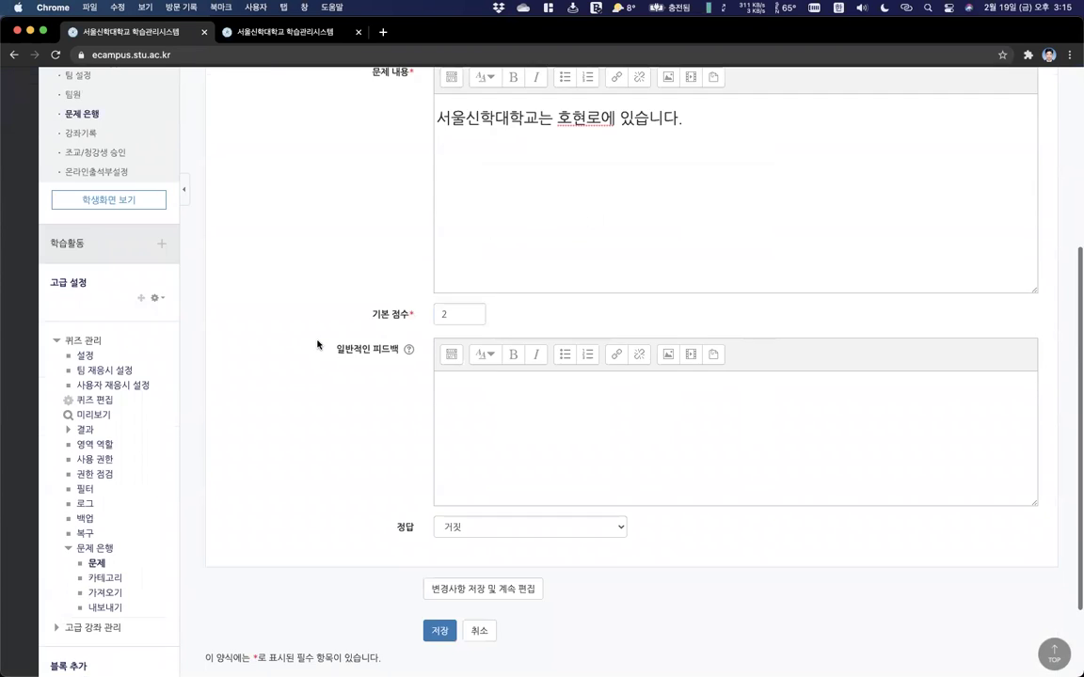
Set the OX question's 정답 to 참 and save the question.
{"action": "scroll", "coordinate": [455, 331], "scroll_direction": "up", "scroll_amount": 7}
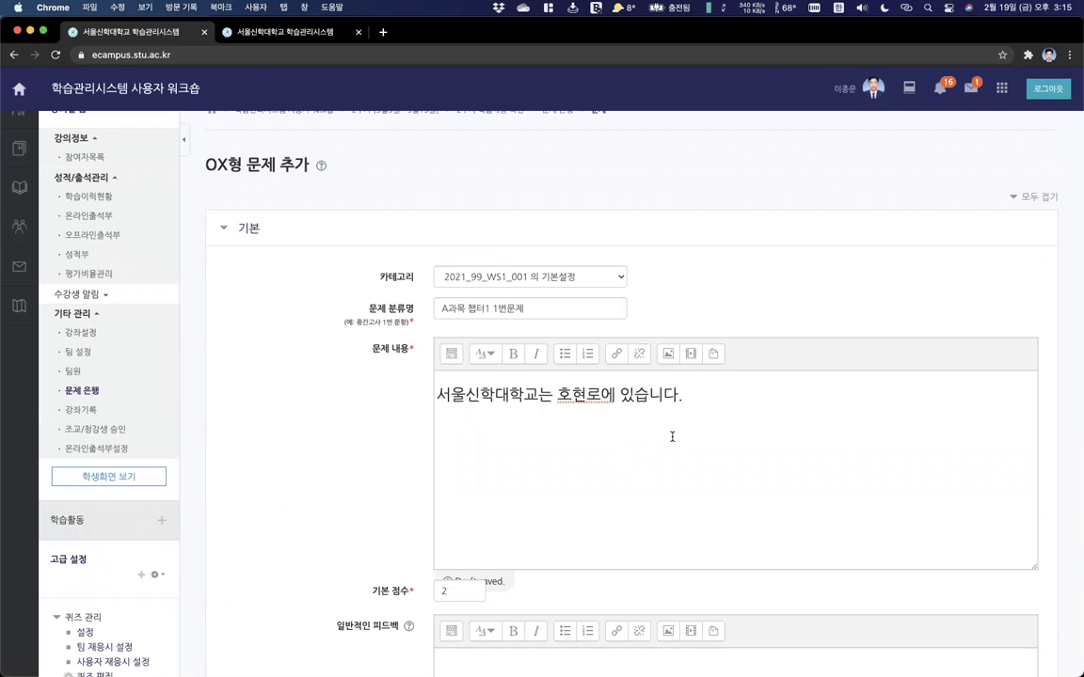
{"action": "scroll", "coordinate": [564, 491], "scroll_direction": "down", "scroll_amount": 7}
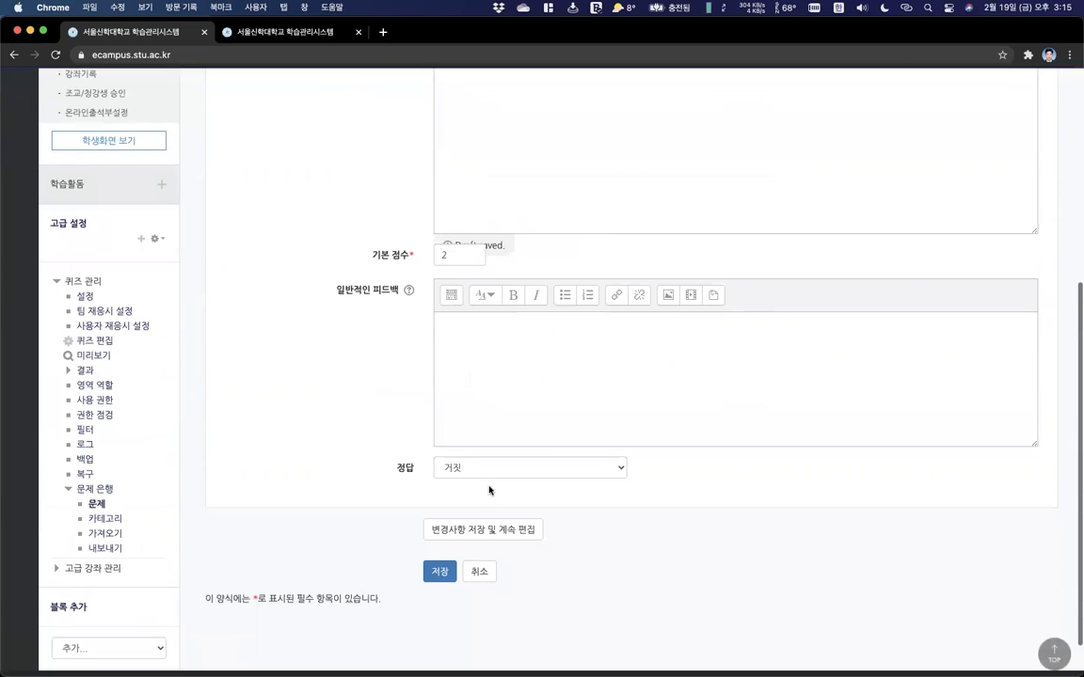
{"action": "left_click", "coordinate": [452, 468]}
{"action": "left_click", "coordinate": [442, 481]}
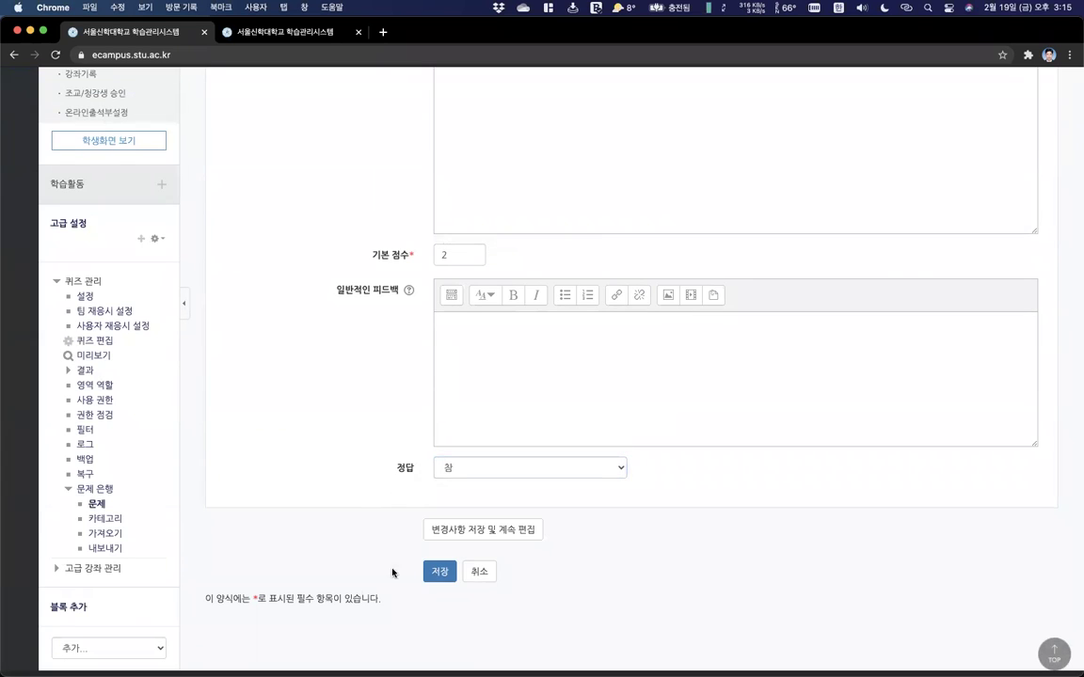
{"action": "left_click", "coordinate": [439, 578]}
Preview the A과목 챕터1 1번문제 question from the quiz's question list and close the preview.
{"action": "scroll", "coordinate": [659, 428], "scroll_direction": "down", "scroll_amount": 1}
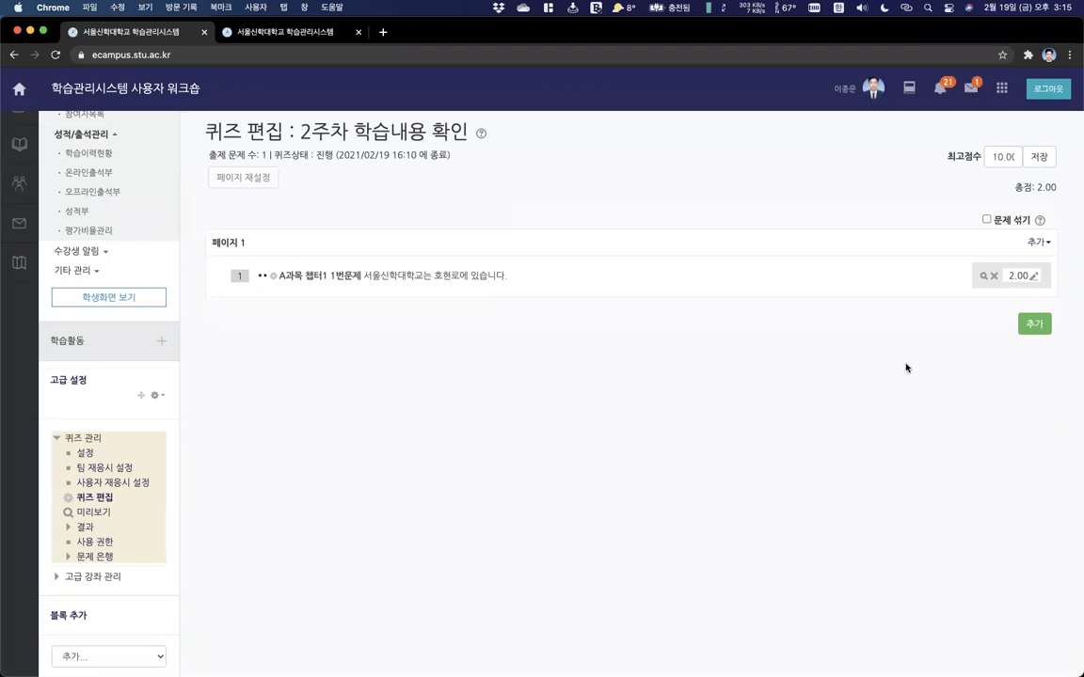
{"action": "left_click", "coordinate": [981, 276]}
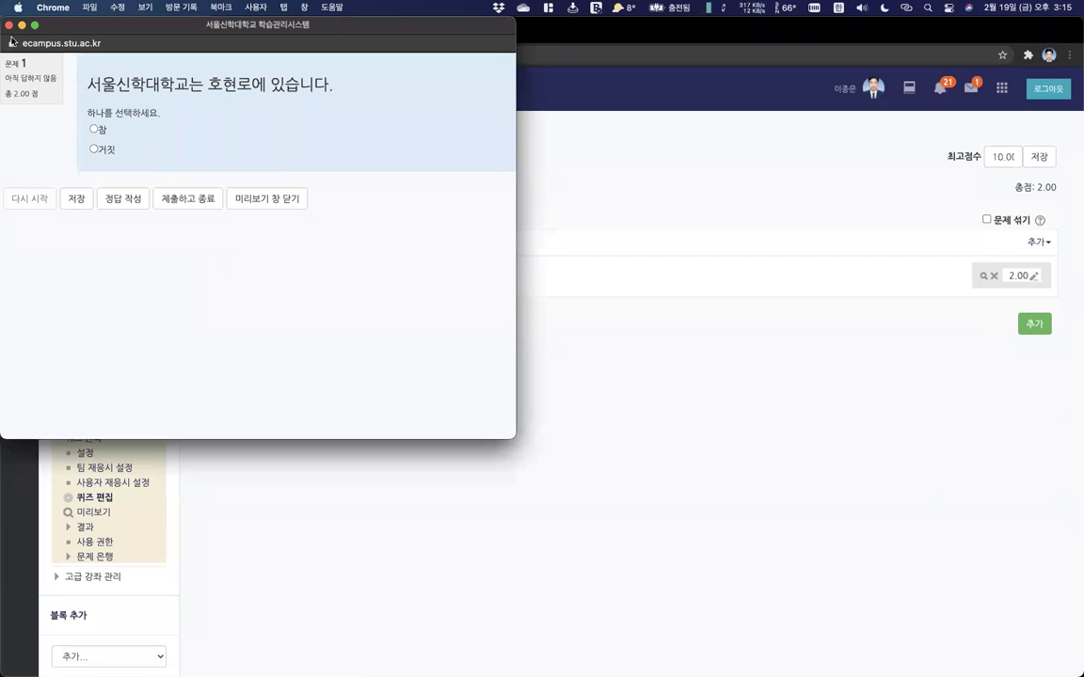
{"action": "left_click", "coordinate": [8, 24]}
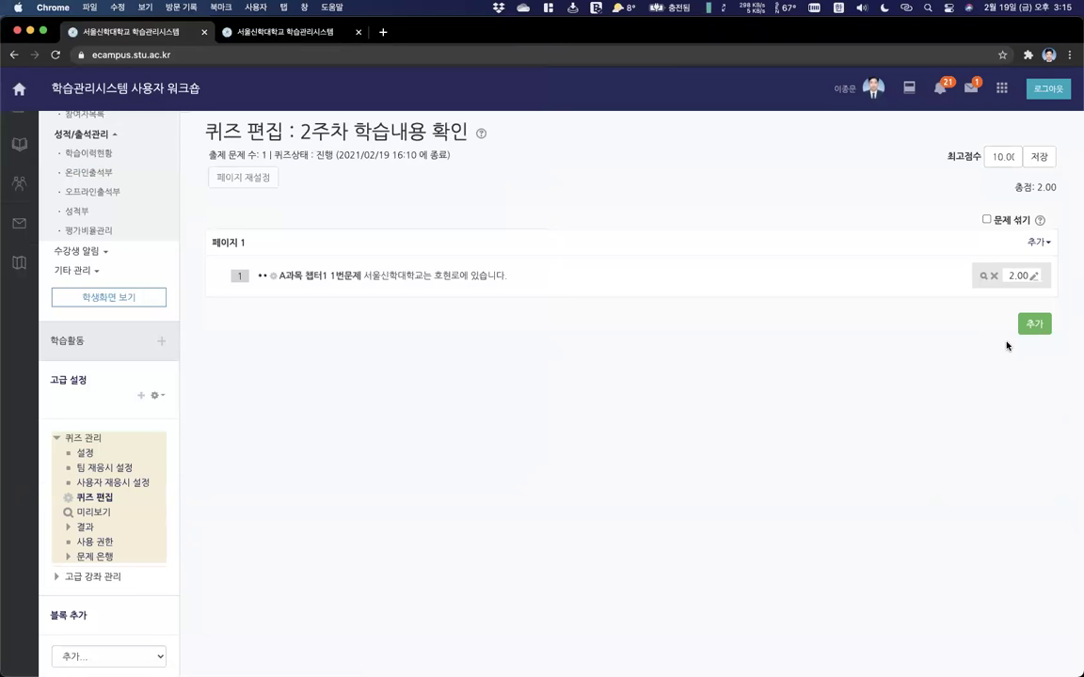
Add a new 선다형 question to the quiz and enter "2번 문제" as its 문제 분류명.
{"action": "left_click", "coordinate": [1033, 325]}
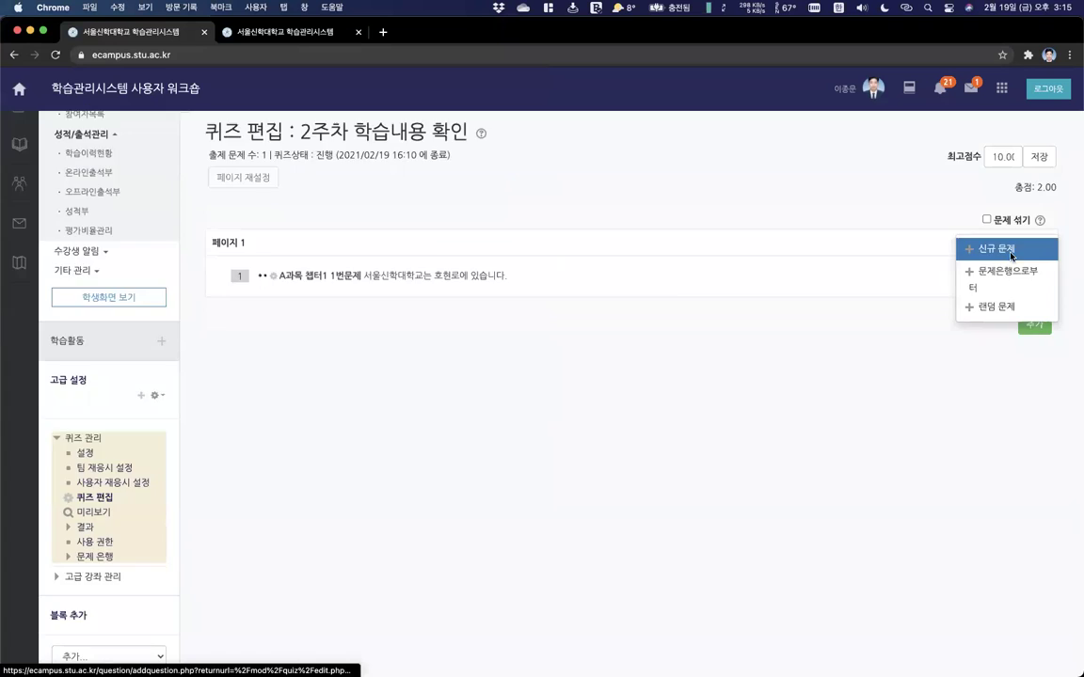
{"action": "left_click", "coordinate": [1011, 257]}
{"action": "left_click", "coordinate": [338, 276]}
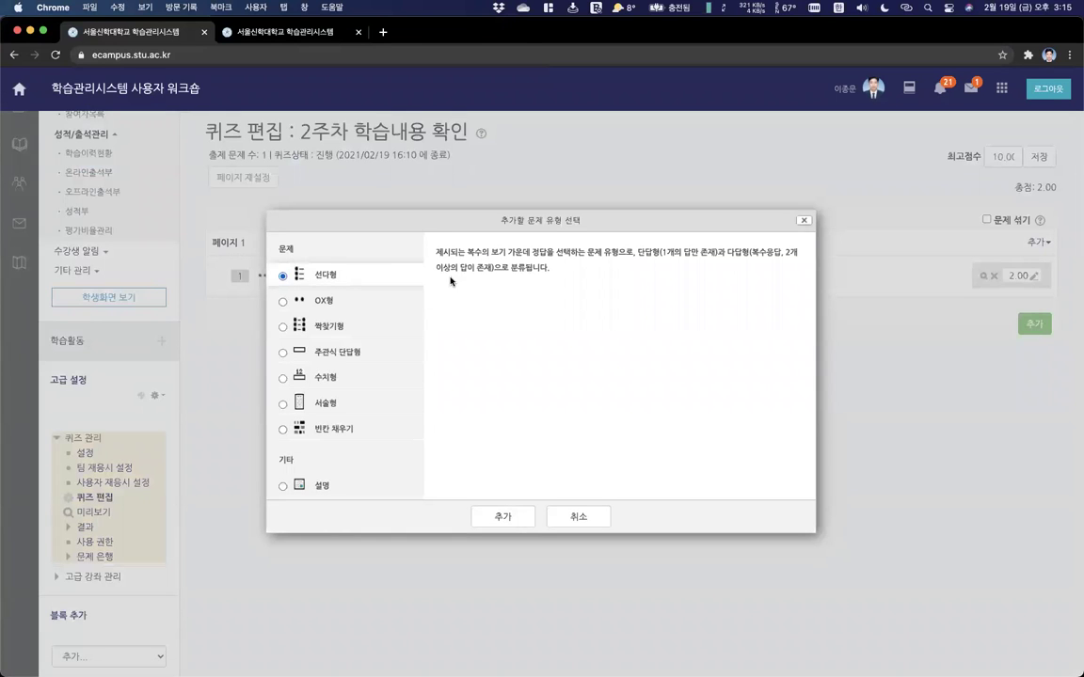
{"action": "left_click", "coordinate": [502, 516]}
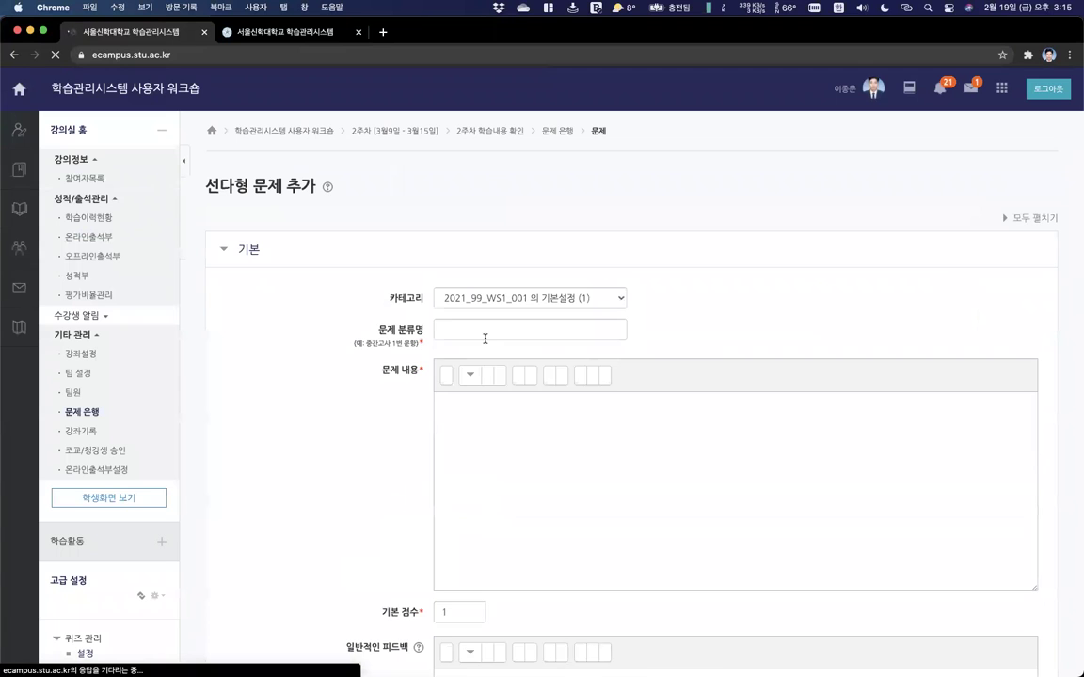
{"action": "left_click", "coordinate": [485, 331]}
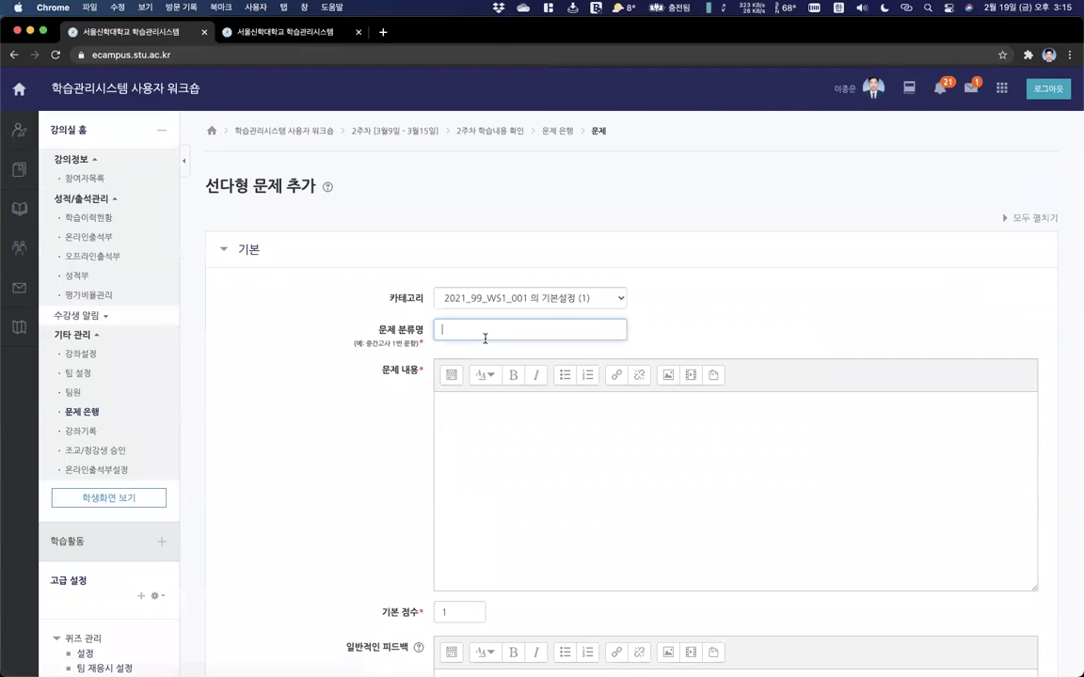
{"action": "type", "text": "2번 문제"}
Enter "다음 중 광역시가 아닌 행정구역은?" as the question's 문제 내용 in a larger paragraph style.
{"action": "scroll", "coordinate": [300, 462], "scroll_direction": "down", "scroll_amount": 2}
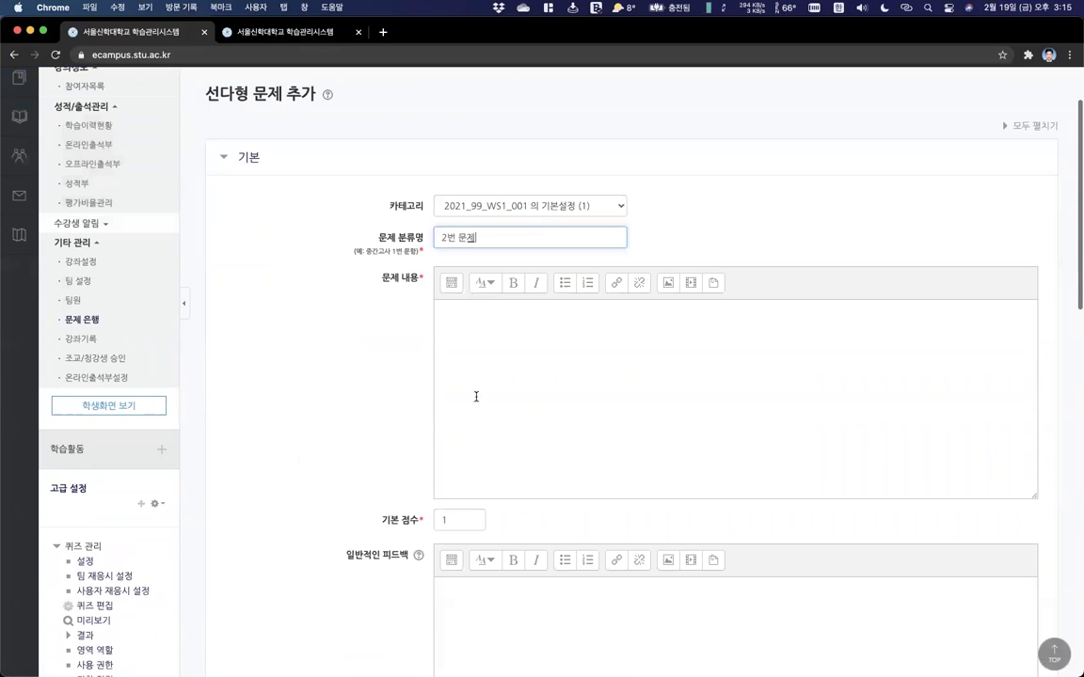
{"action": "left_click", "coordinate": [499, 377]}
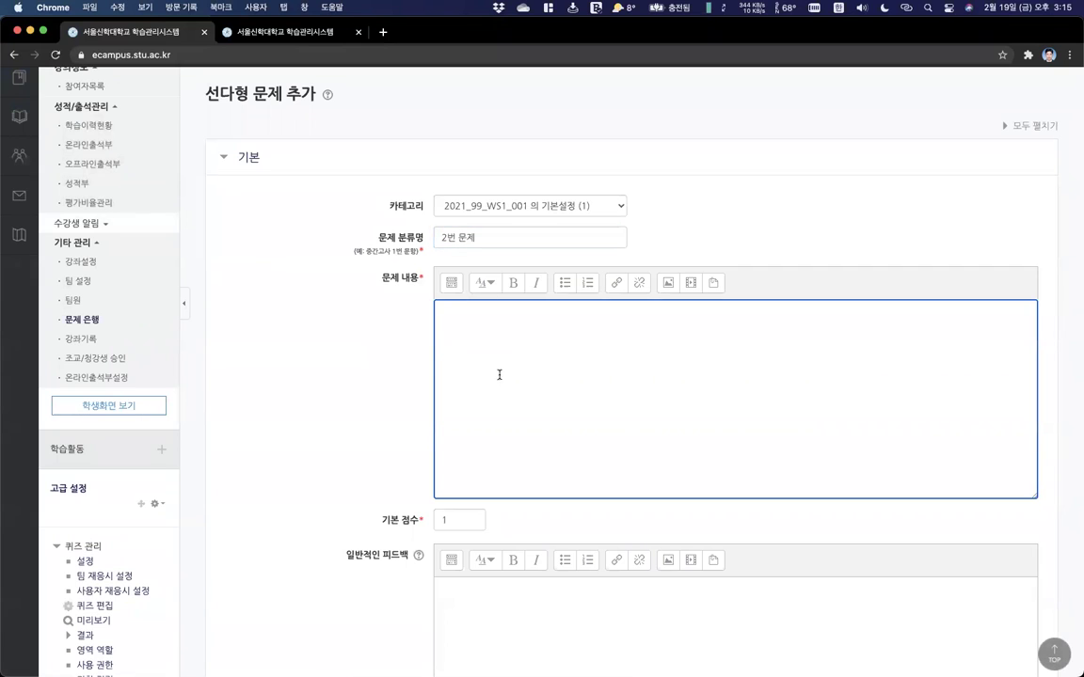
{"action": "left_click", "coordinate": [452, 283]}
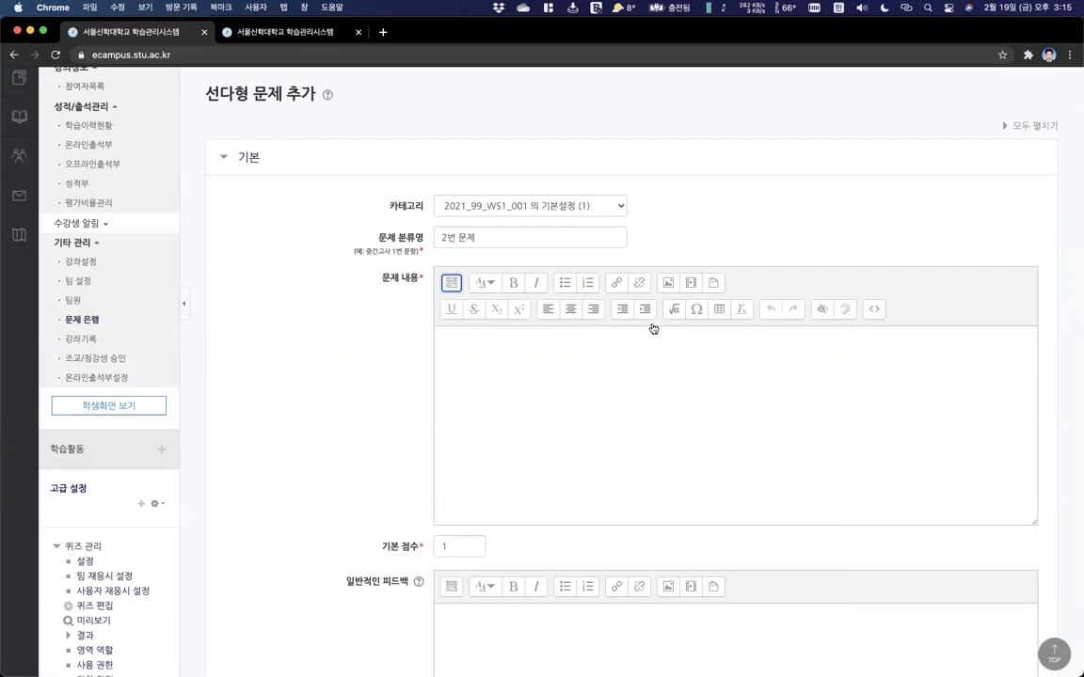
{"action": "left_click", "coordinate": [485, 285]}
{"action": "left_click", "coordinate": [483, 307]}
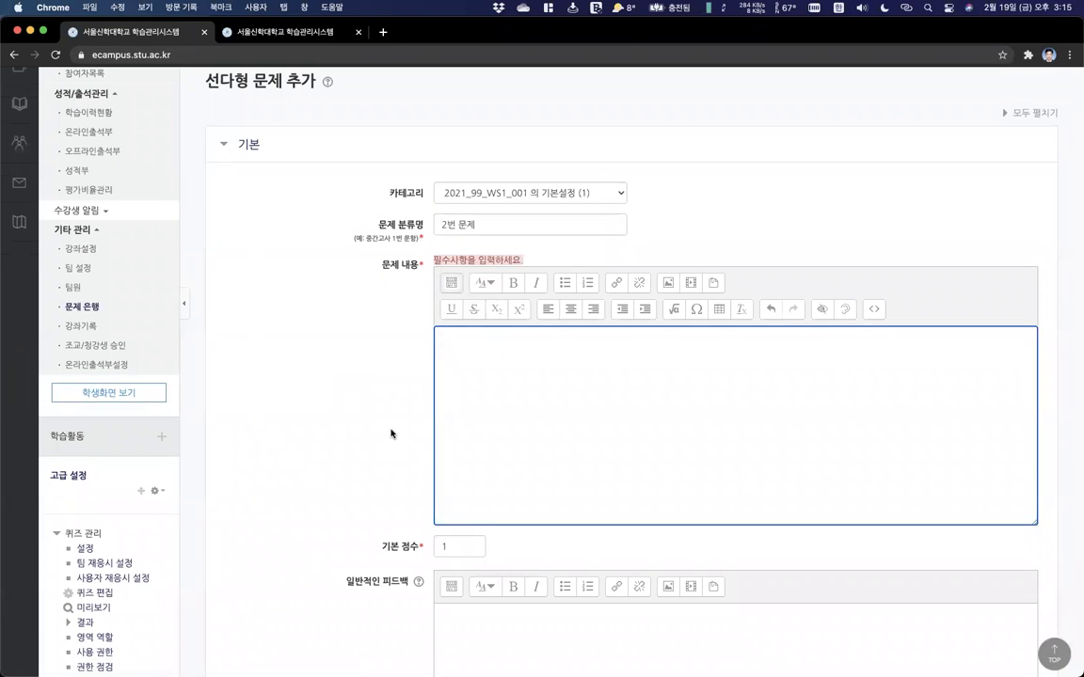
{"action": "type", "text": "다음 중"}
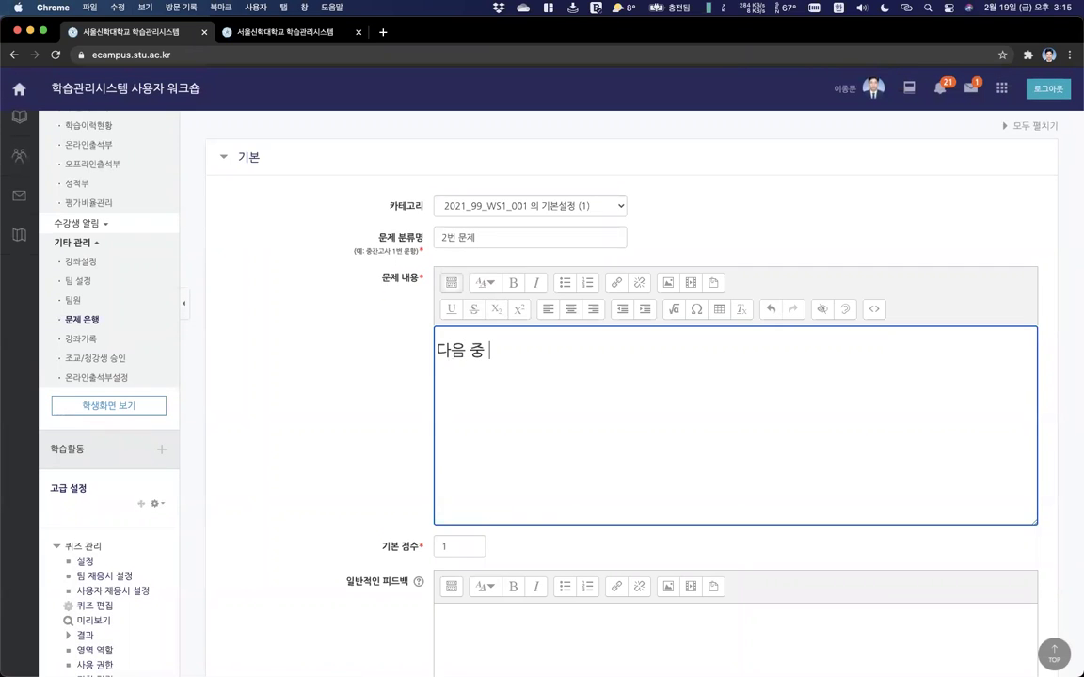
{"action": "scroll", "coordinate": [331, 229], "scroll_direction": "up", "scroll_amount": 2}
{"action": "left_click_drag", "start_coordinate": [205, 187], "coordinate": [312, 191]}
{"action": "left_click", "coordinate": [533, 492]}
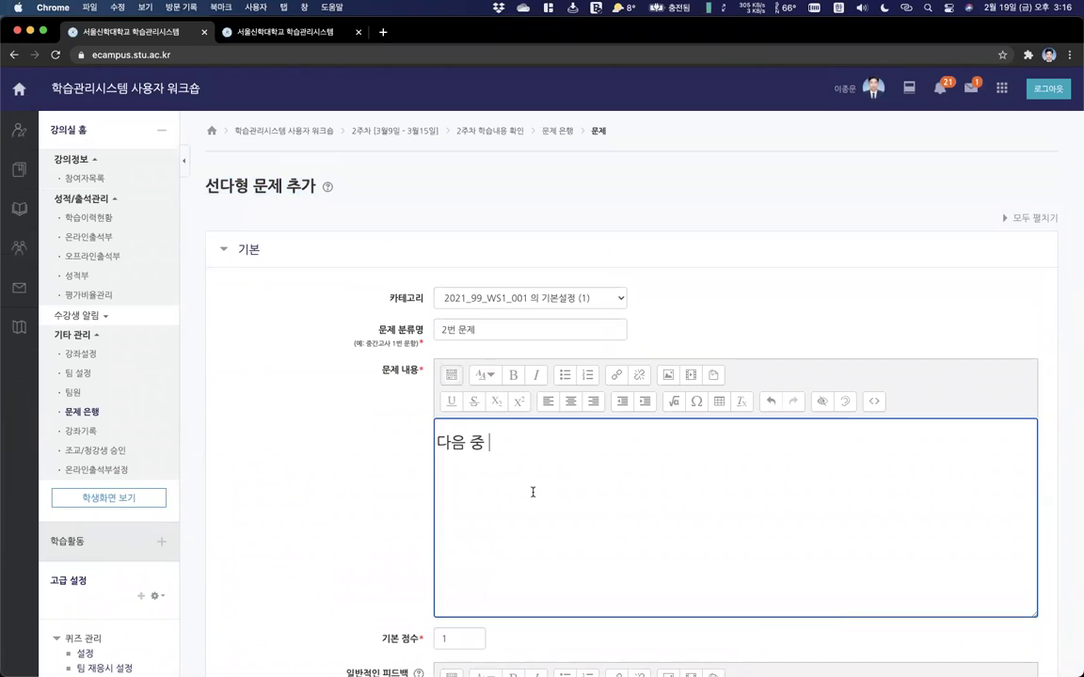
{"action": "type", "text": "ㄱㅗㅏㅇㅇㅕㄱㅅㅣㄱㅏ ㅇㅏㄴㅣㄴ ㅎㅐㅇㅈㅓㅇㄱㅜㅇㅕㄱㅇㅡㄴ?"}
Set the 선다형 question's 기본 점수 to 3.
{"action": "scroll", "coordinate": [363, 482], "scroll_direction": "down", "scroll_amount": 3}
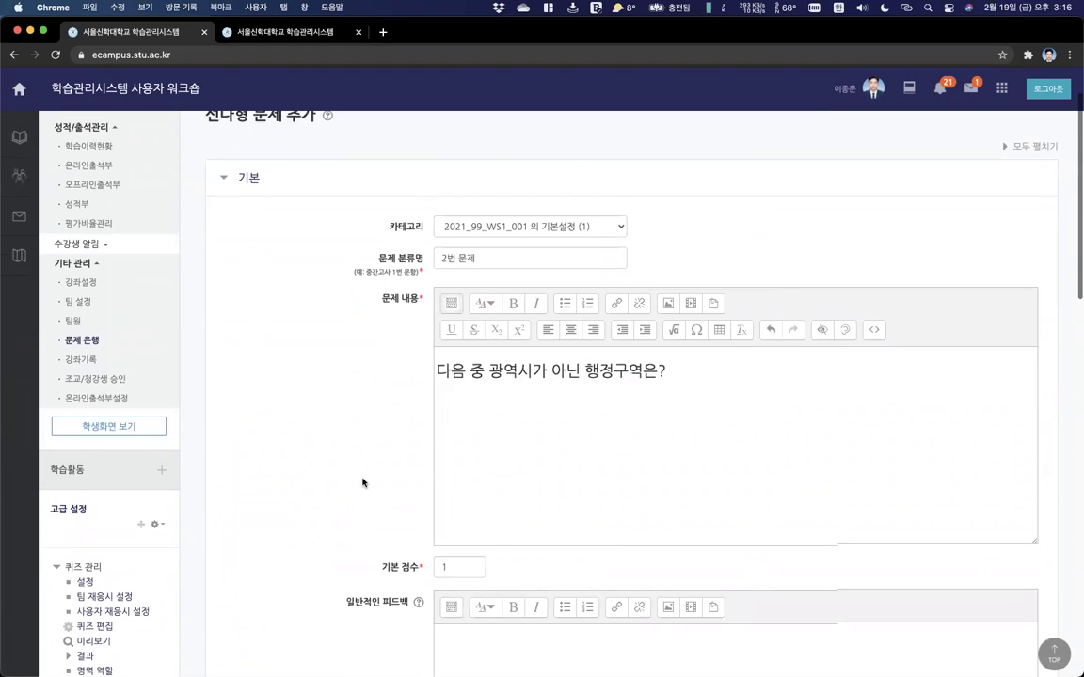
{"action": "scroll", "coordinate": [363, 483], "scroll_direction": "down", "scroll_amount": 5}
{"action": "double_click", "coordinate": [461, 251]}
{"action": "type", "text": "5"}
{"action": "scroll", "coordinate": [380, 366], "scroll_direction": "down", "scroll_amount": 5}
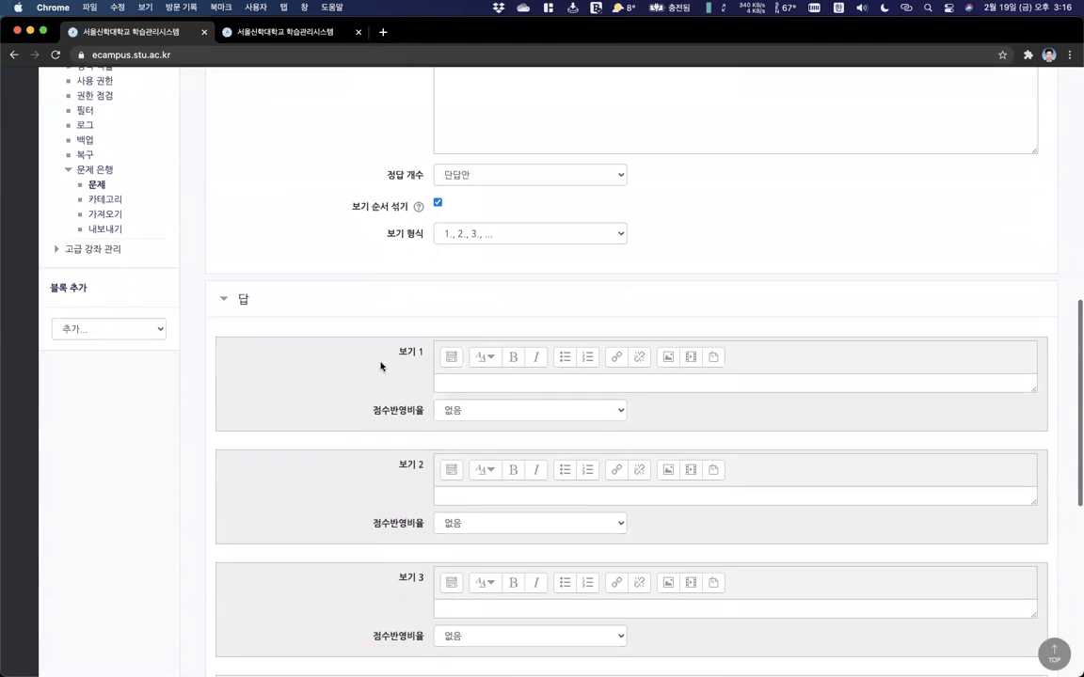
{"action": "scroll", "coordinate": [380, 366], "scroll_direction": "up", "scroll_amount": 15}
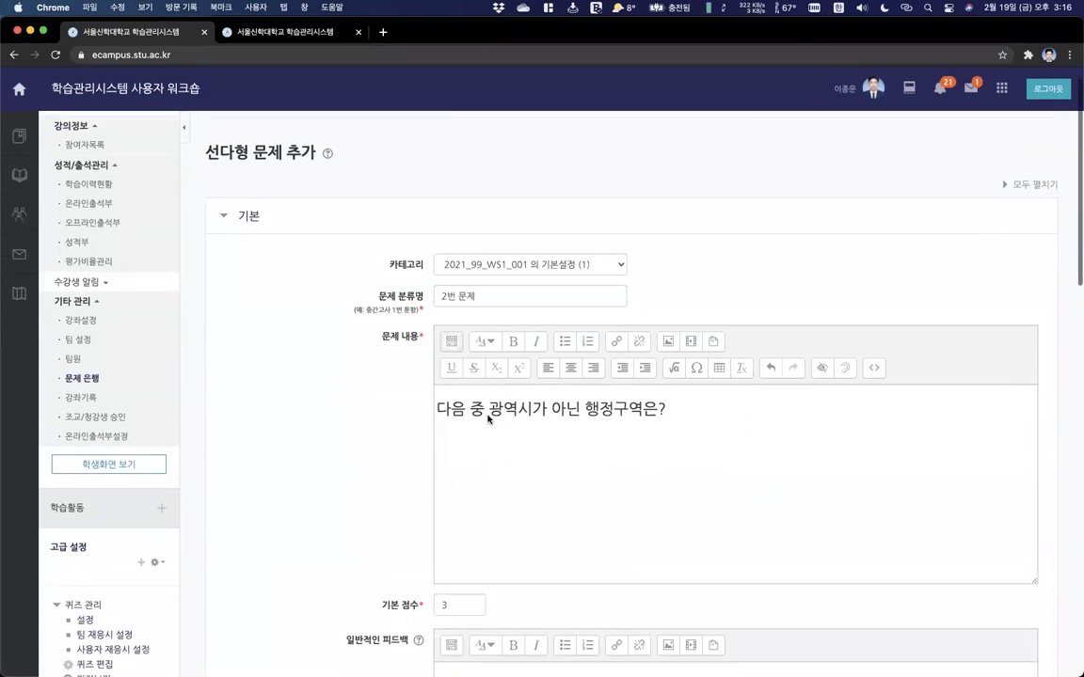
Choose 단답만 as the 선다형 question's 정답 개수.
{"action": "scroll", "coordinate": [488, 420], "scroll_direction": "down", "scroll_amount": 8}
{"action": "left_click", "coordinate": [494, 321]}
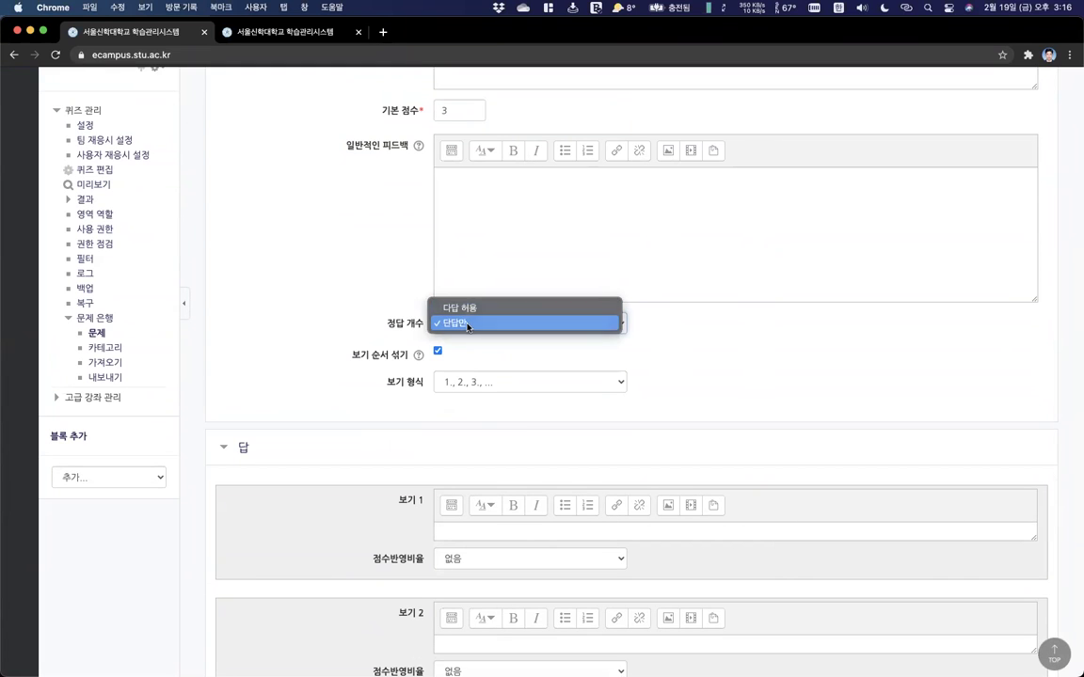
{"action": "left_click", "coordinate": [467, 325]}
{"action": "scroll", "coordinate": [468, 353], "scroll_direction": "down", "scroll_amount": 3}
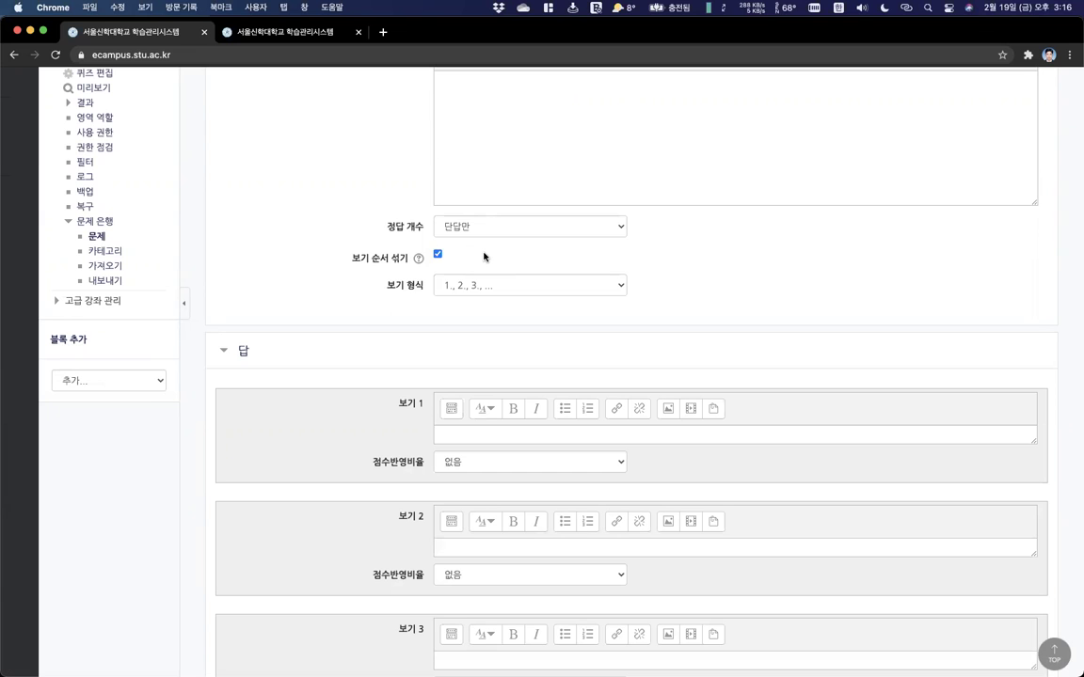
Fill in the question's 보기 1 to 4 with 인천, 울산, 부산 and 광주.
{"action": "left_click", "coordinate": [442, 433]}
{"action": "scroll", "coordinate": [348, 474], "scroll_direction": "up", "scroll_amount": 3}
{"action": "scroll", "coordinate": [436, 414], "scroll_direction": "up", "scroll_amount": 3}
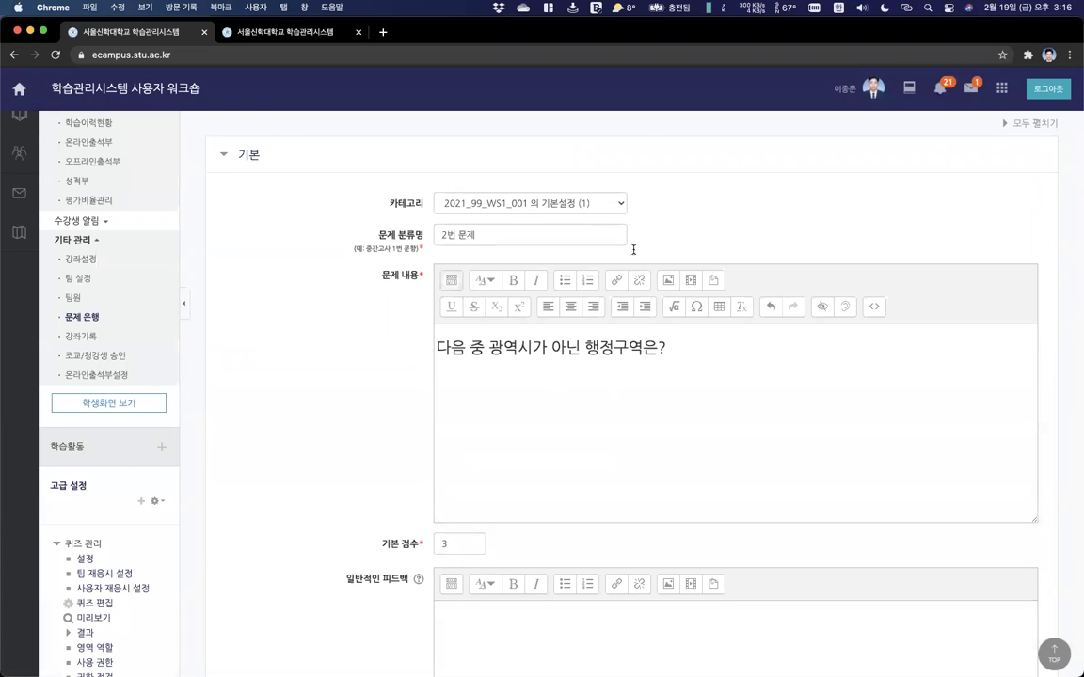
{"action": "scroll", "coordinate": [356, 450], "scroll_direction": "down", "scroll_amount": 10}
{"action": "type", "text": "ㄹ"}
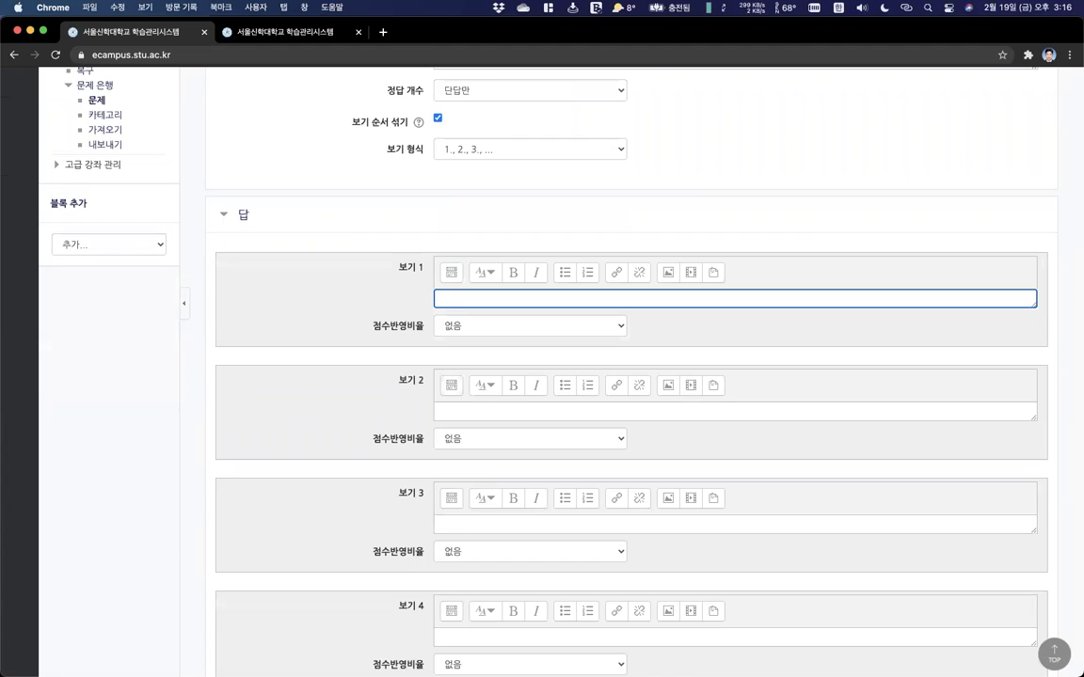
{"action": "type", "text": "인체ㄴ"}
{"action": "left_click", "coordinate": [483, 414]}
{"action": "type", "text": "울산"}
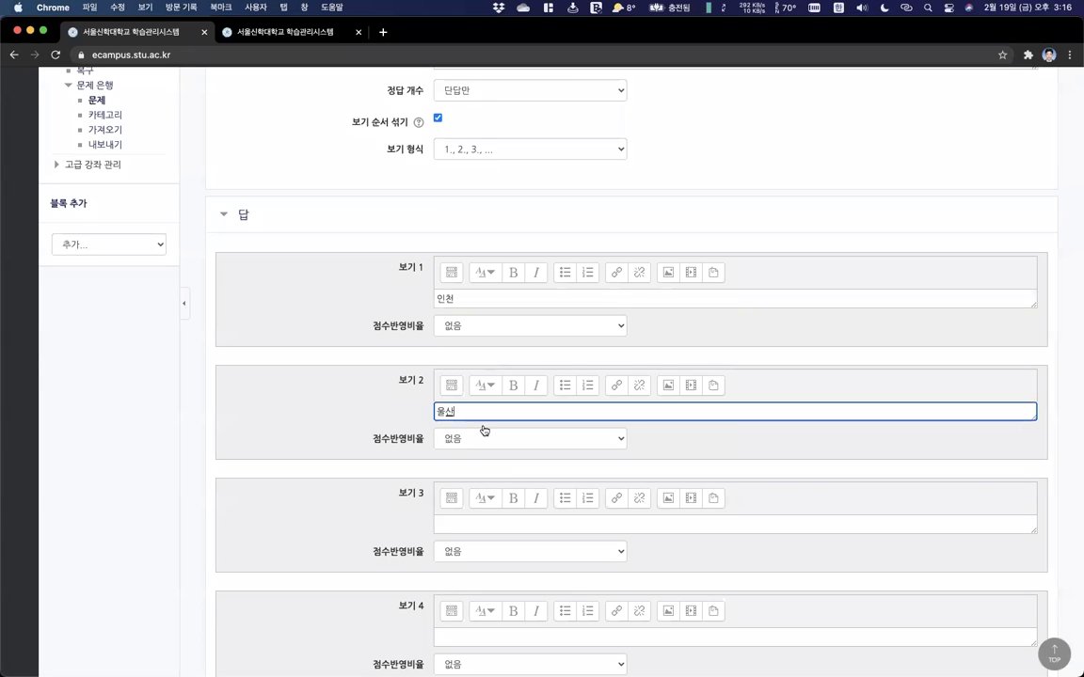
{"action": "left_click", "coordinate": [462, 522]}
{"action": "type", "text": "부새ㄴ"}
{"action": "left_click", "coordinate": [460, 638]}
{"action": "type", "text": "광조"}
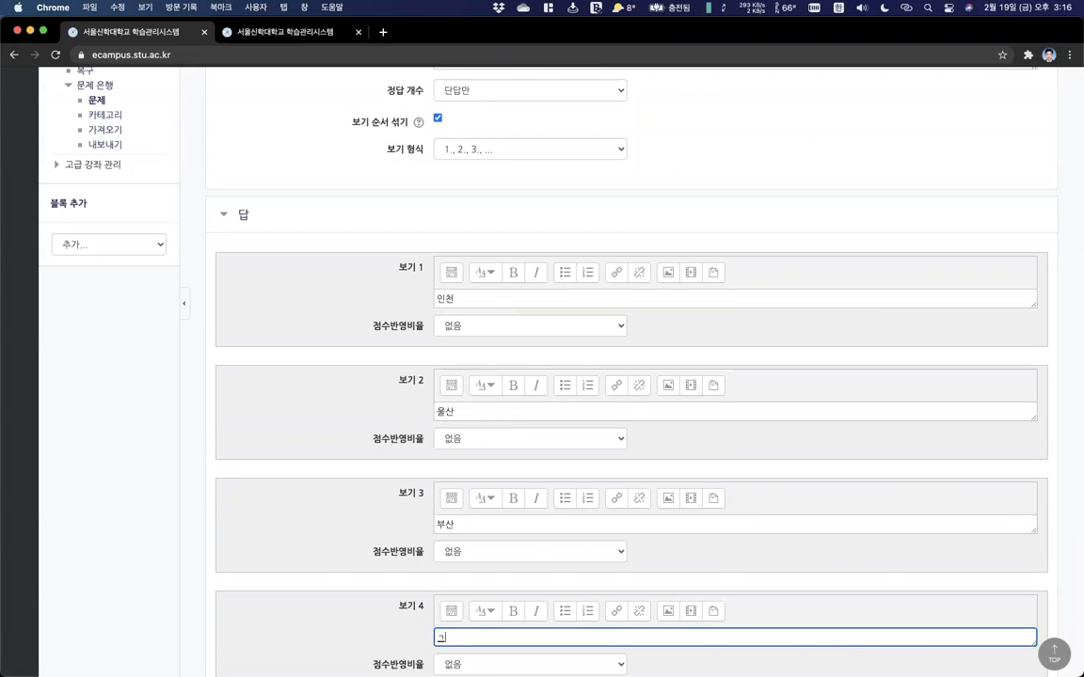
{"action": "left_click", "coordinate": [318, 479]}
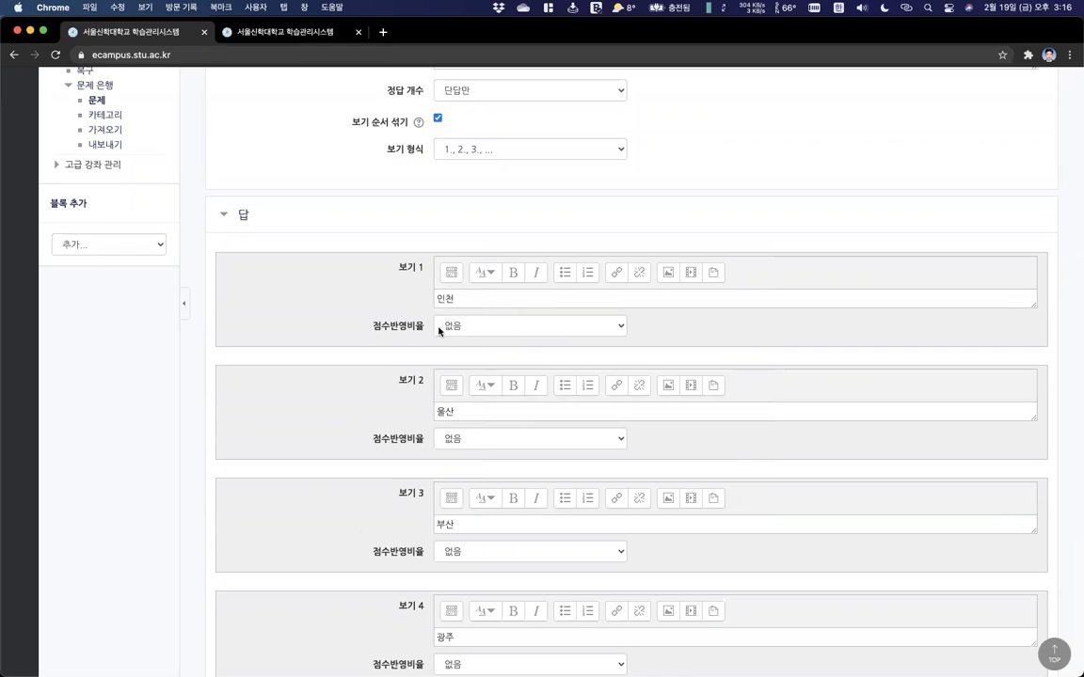
Enter 서울 as 보기 5 and set its 점수반영비율 to 100%.
{"action": "scroll", "coordinate": [371, 374], "scroll_direction": "down", "scroll_amount": 5}
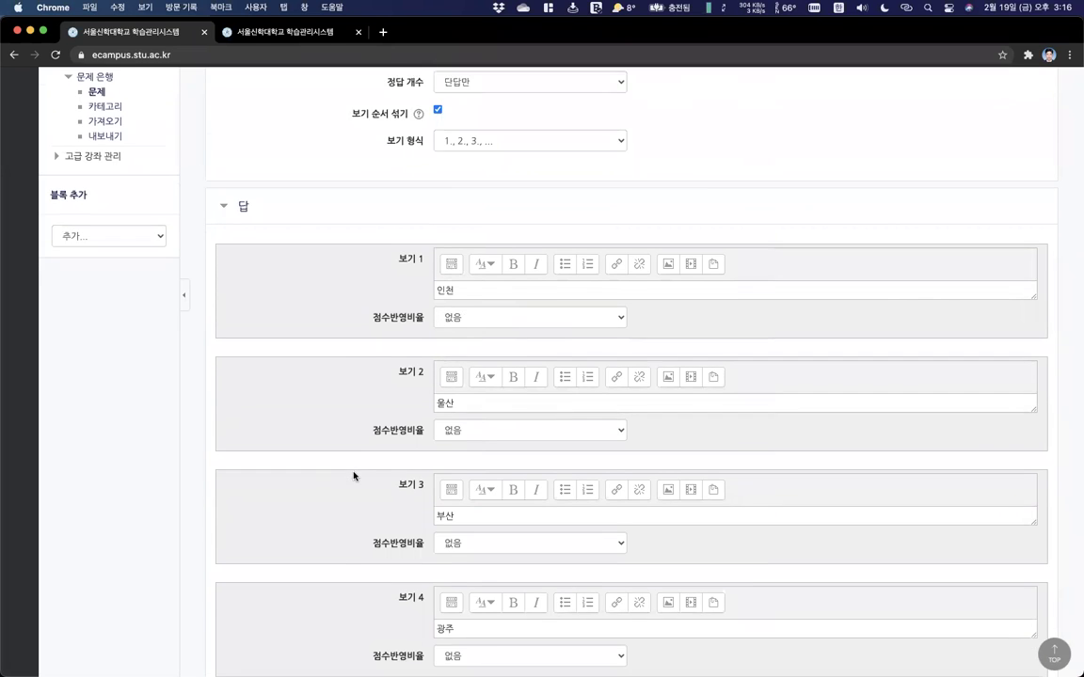
{"action": "left_click", "coordinate": [450, 488]}
{"action": "type", "text": "서울"}
{"action": "left_click", "coordinate": [503, 515]}
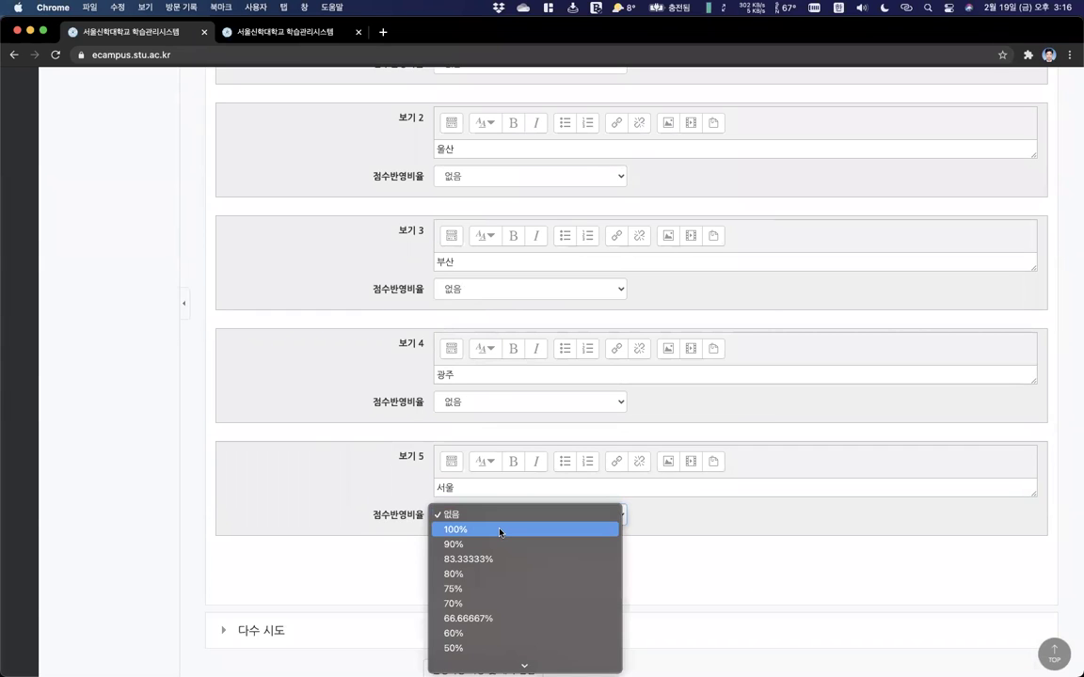
{"action": "left_click", "coordinate": [501, 531]}
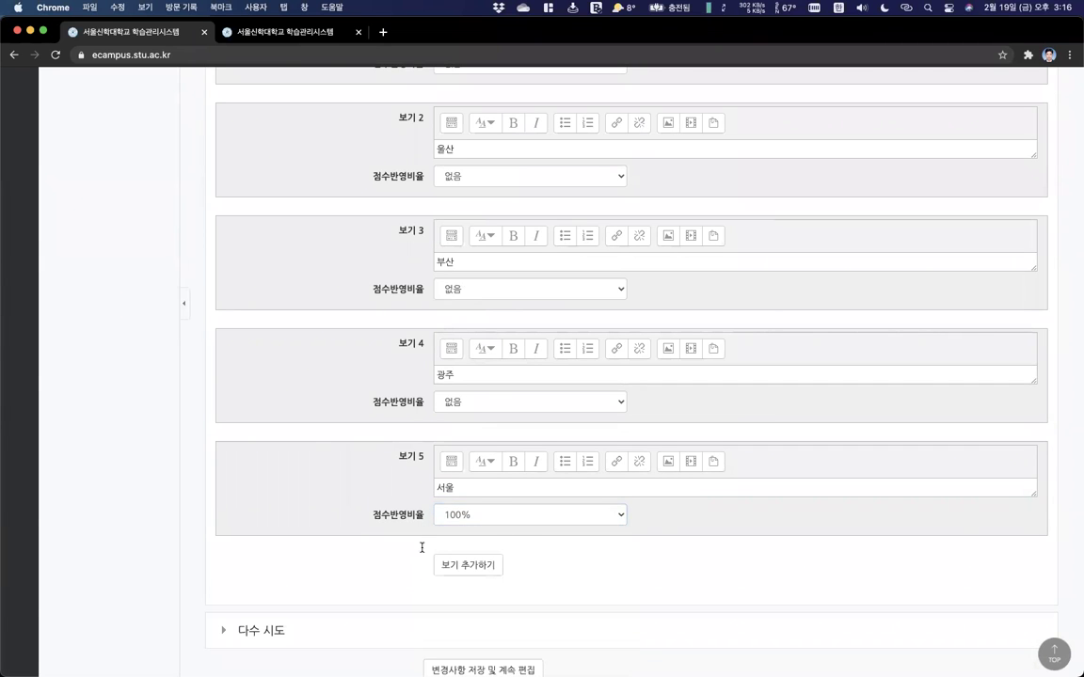
Review the answer choices, keep 보기 5's 점수반영비율 at 100%, and save the 선다형 question.
{"action": "scroll", "coordinate": [330, 428], "scroll_direction": "up", "scroll_amount": 12}
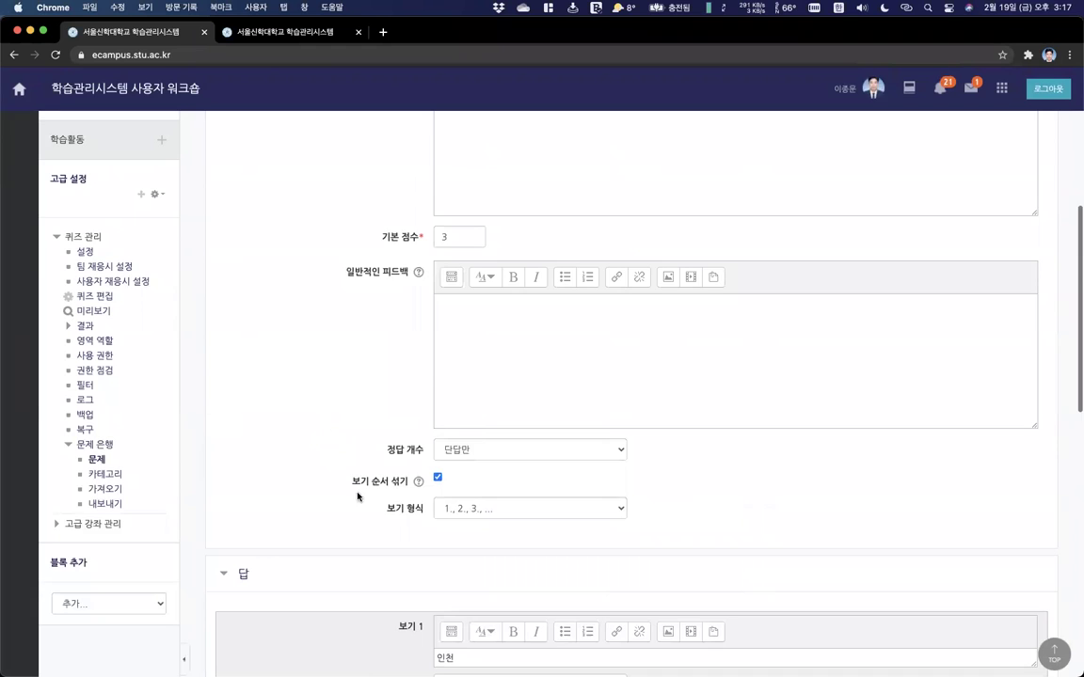
{"action": "scroll", "coordinate": [486, 346], "scroll_direction": "down", "scroll_amount": 4}
{"action": "scroll", "coordinate": [534, 564], "scroll_direction": "down", "scroll_amount": 3}
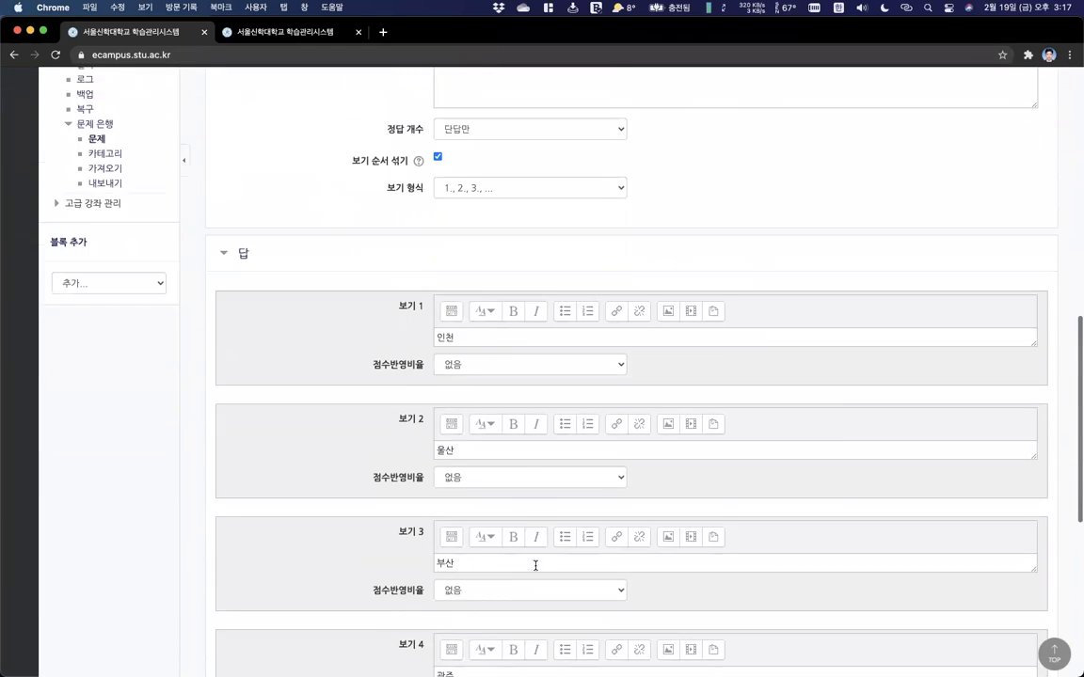
{"action": "scroll", "coordinate": [536, 565], "scroll_direction": "down", "scroll_amount": 2}
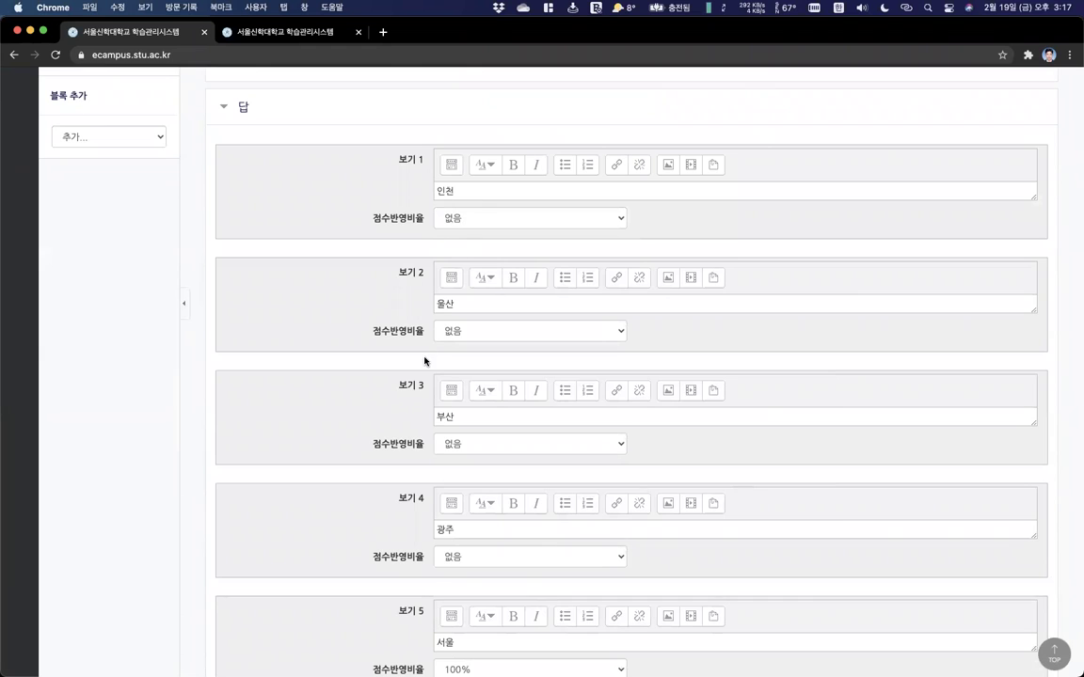
{"action": "scroll", "coordinate": [426, 358], "scroll_direction": "down", "scroll_amount": 5}
{"action": "left_click", "coordinate": [465, 369]}
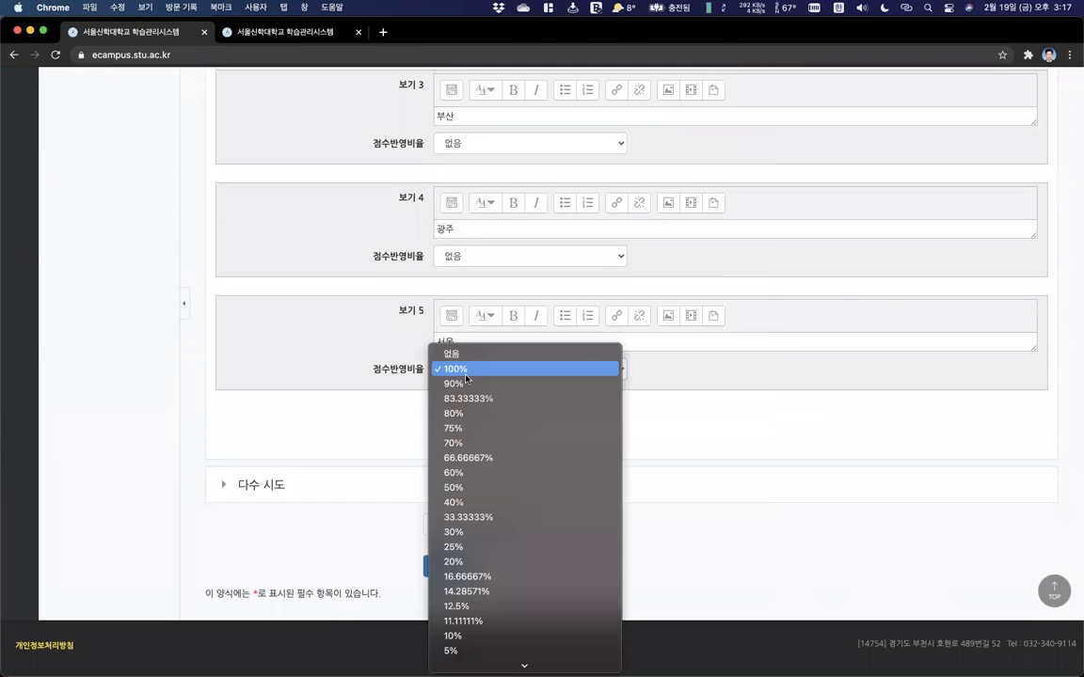
{"action": "left_click", "coordinate": [465, 375]}
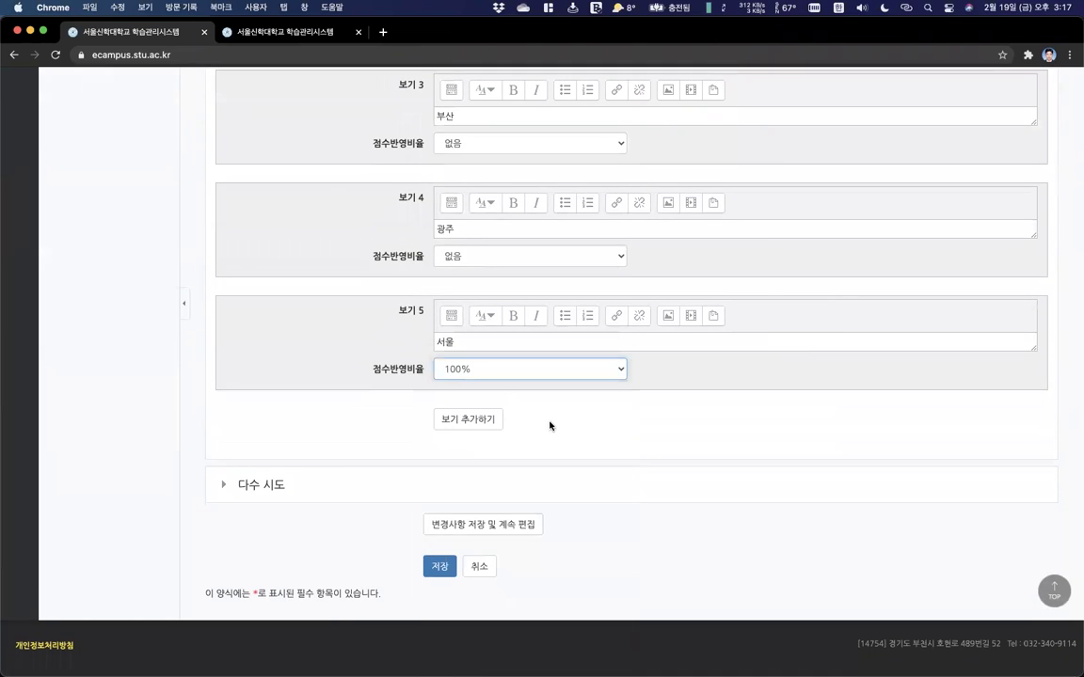
{"action": "left_click", "coordinate": [440, 568]}
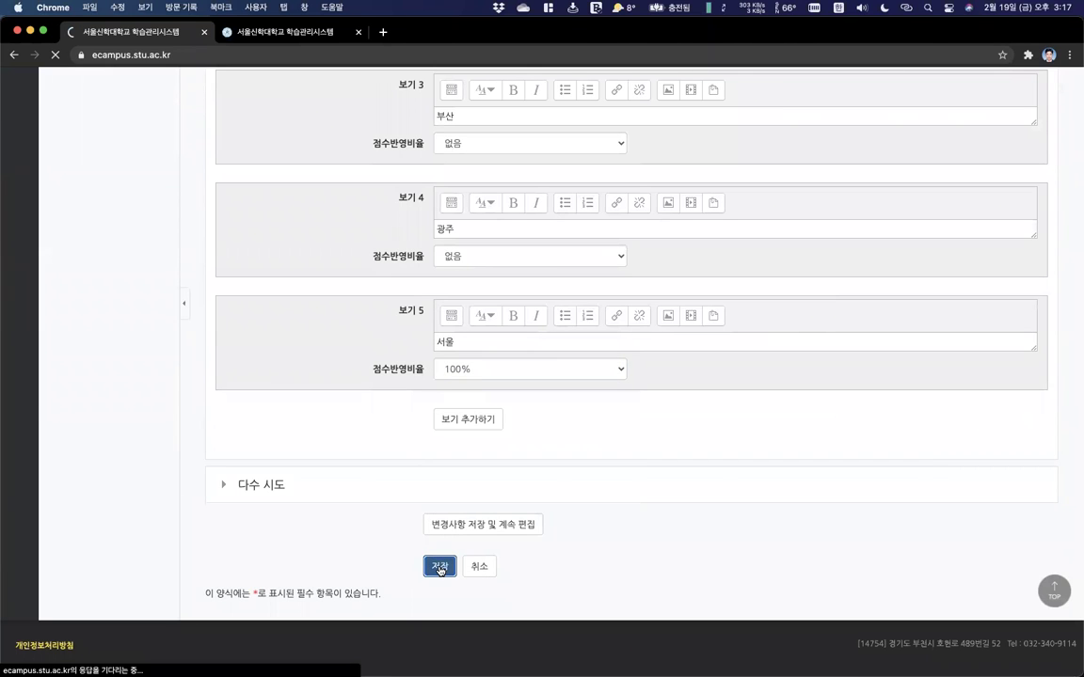
Preview the 2번 문제 question from the quiz's question list and close the preview.
{"action": "scroll", "coordinate": [440, 564], "scroll_direction": "down", "scroll_amount": 3}
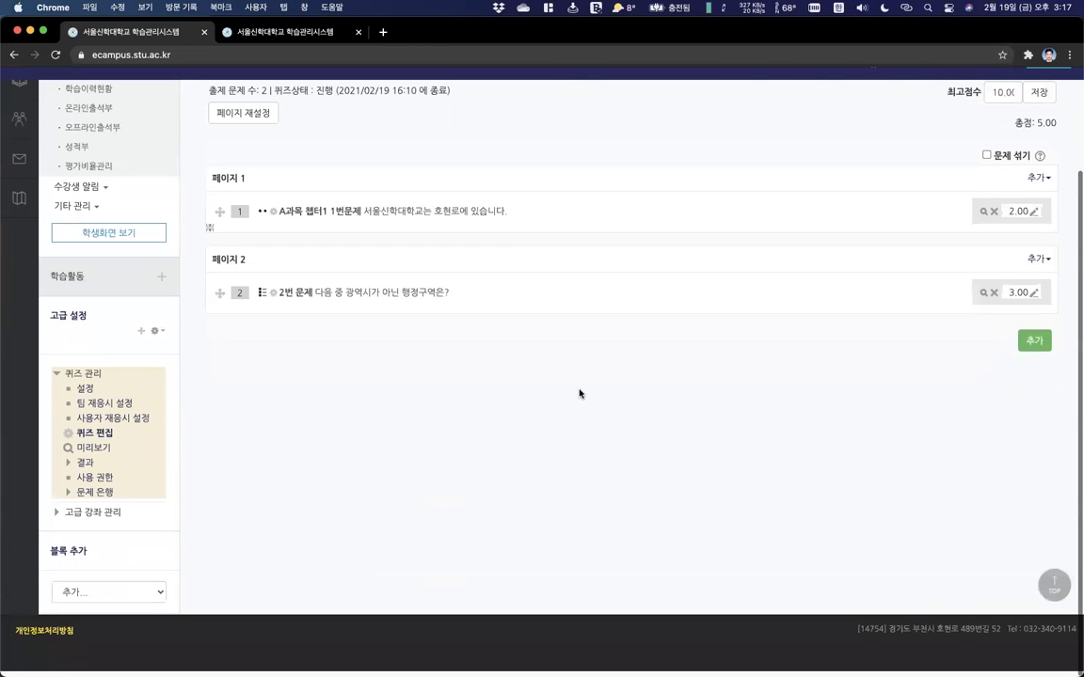
{"action": "left_click", "coordinate": [983, 300]}
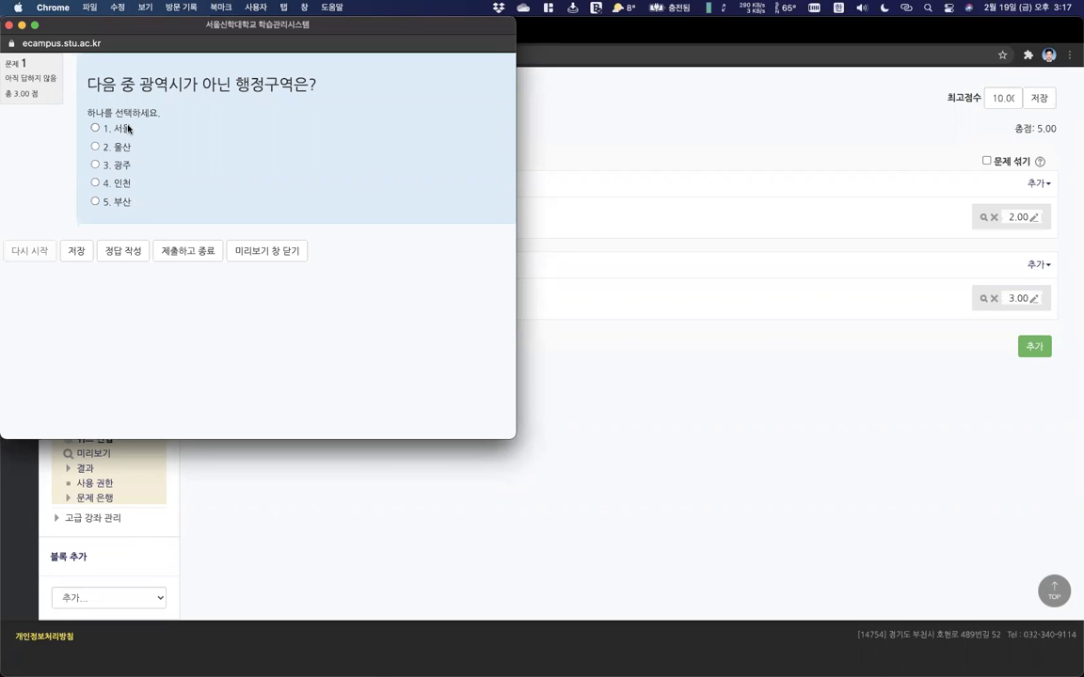
{"action": "left_click", "coordinate": [9, 25]}
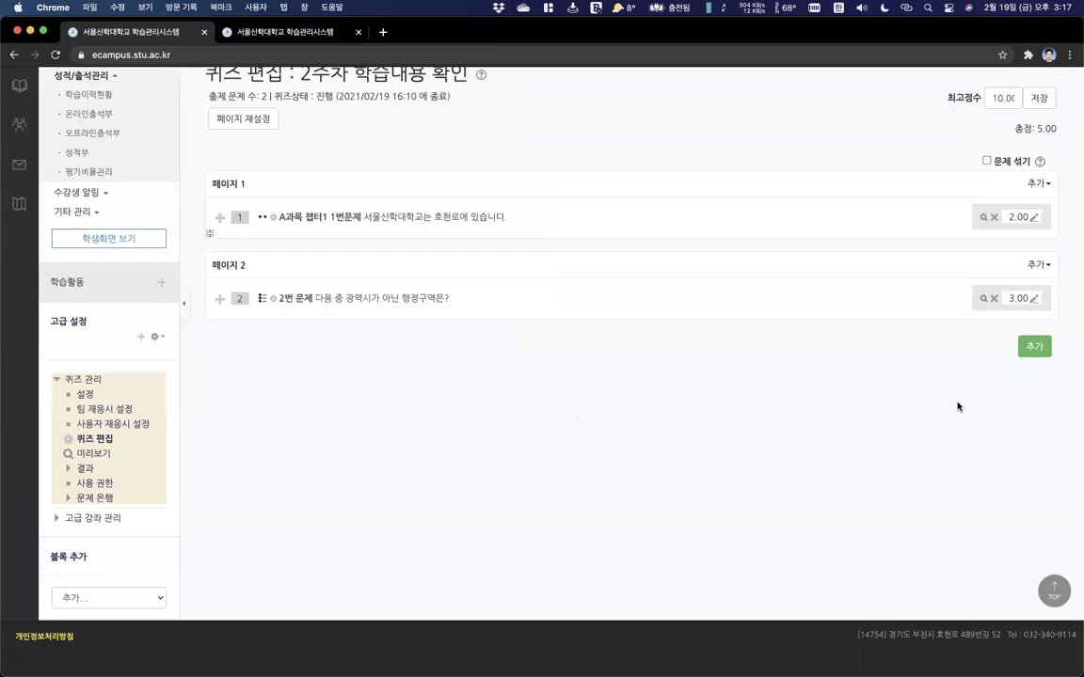
Add a new 주관식 단답형 question to the quiz and enter "3번 문제" as its 문제 분류명.
{"action": "left_click", "coordinate": [1034, 346]}
{"action": "left_click", "coordinate": [1002, 271]}
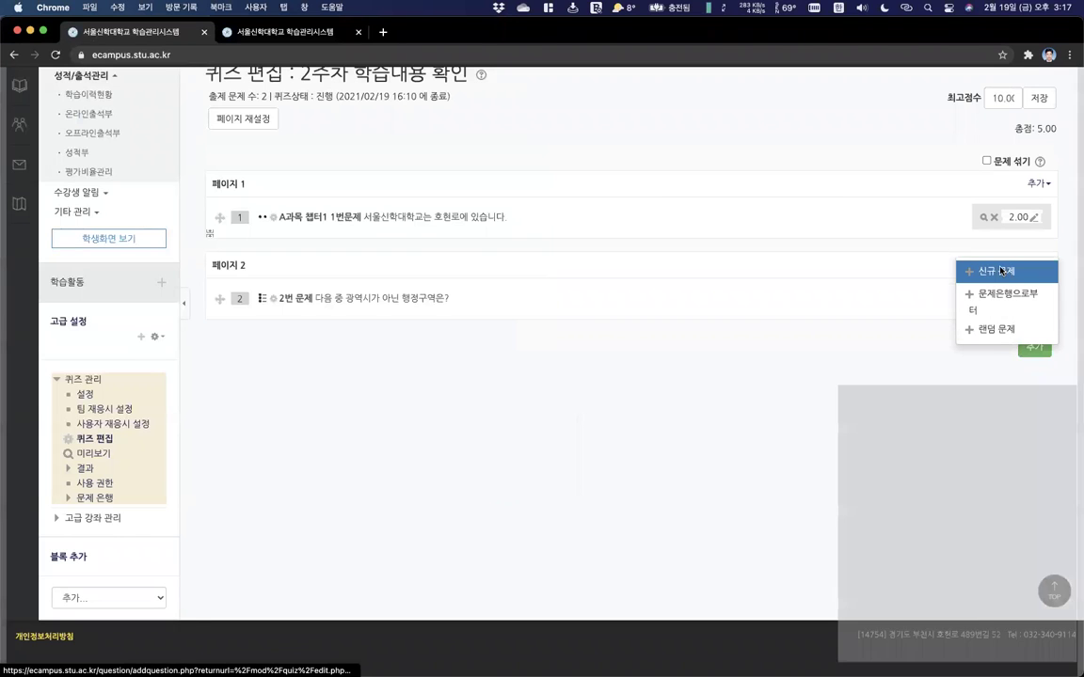
{"action": "left_click", "coordinate": [338, 355]}
{"action": "left_click", "coordinate": [506, 516]}
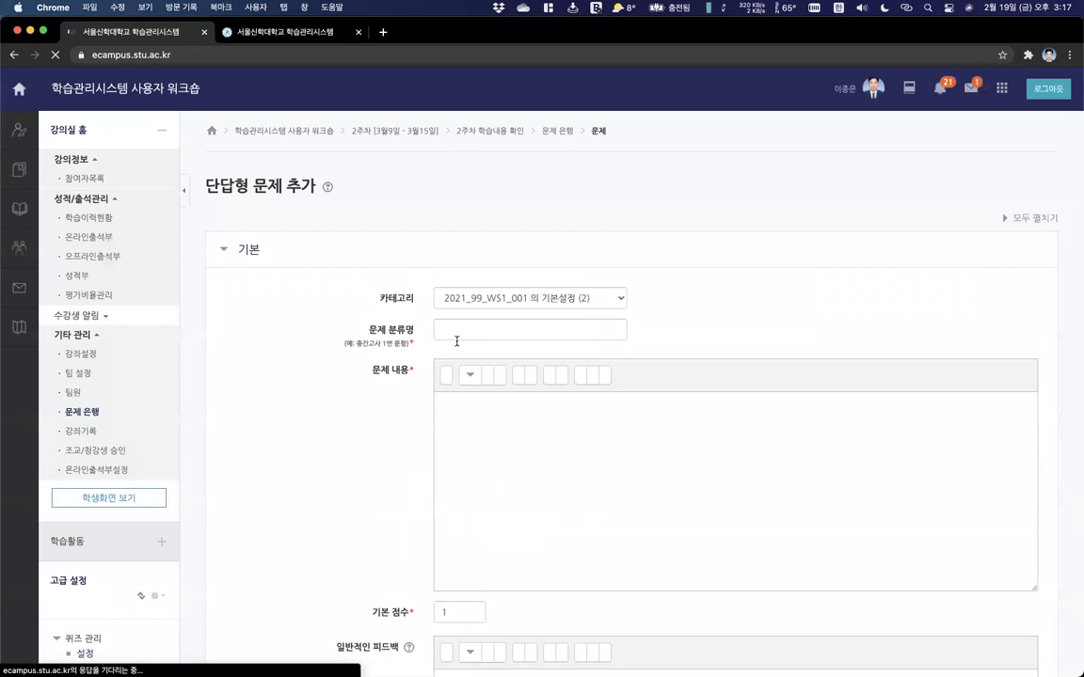
{"action": "left_click", "coordinate": [456, 329]}
{"action": "type", "text": "3ㅂ 문제"}
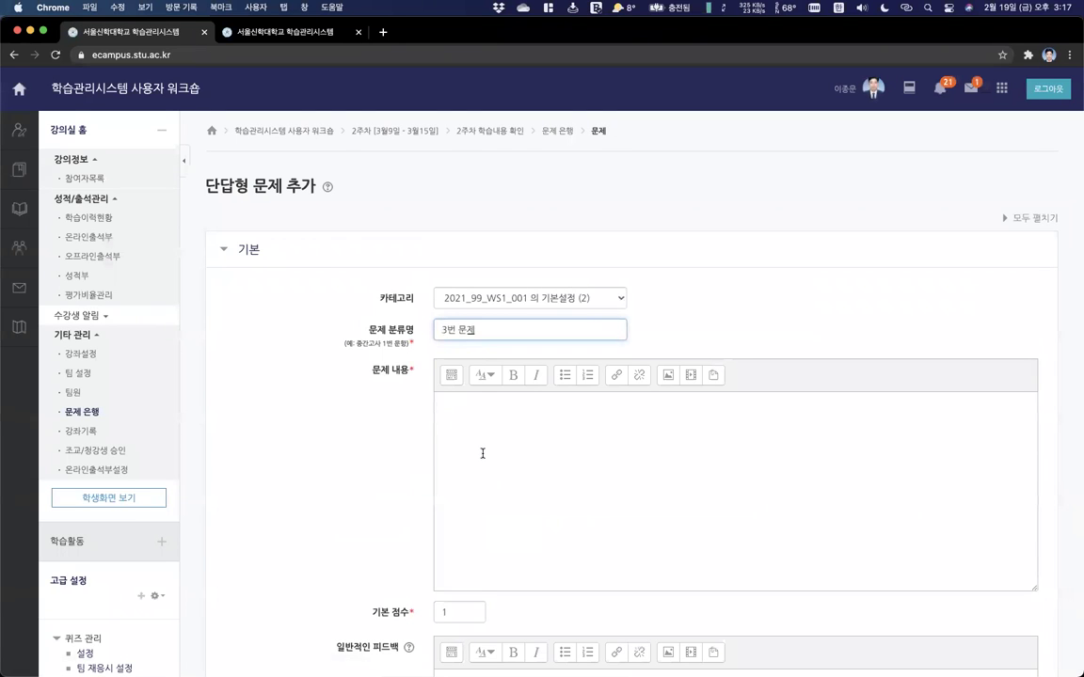
Enter the 문제 내용 as the university's street address followed by "에 위치한 대학교의 이름은?" and set 기본 점수 to 5.
{"action": "scroll", "coordinate": [483, 454], "scroll_direction": "down", "scroll_amount": 15}
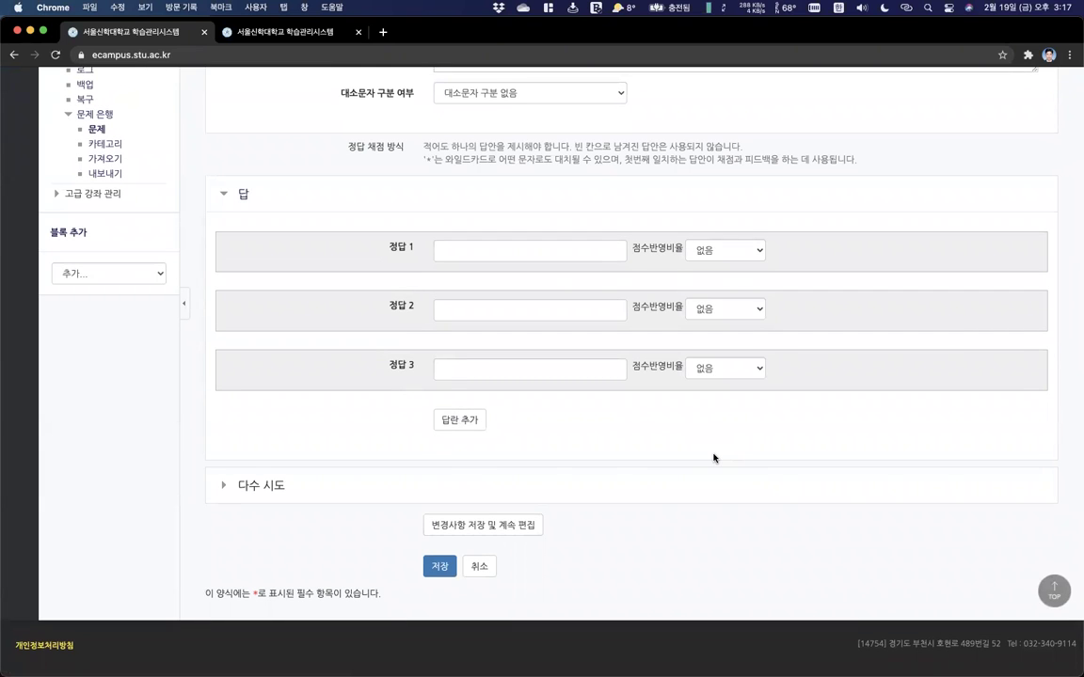
{"action": "scroll", "coordinate": [537, 330], "scroll_direction": "up", "scroll_amount": 15}
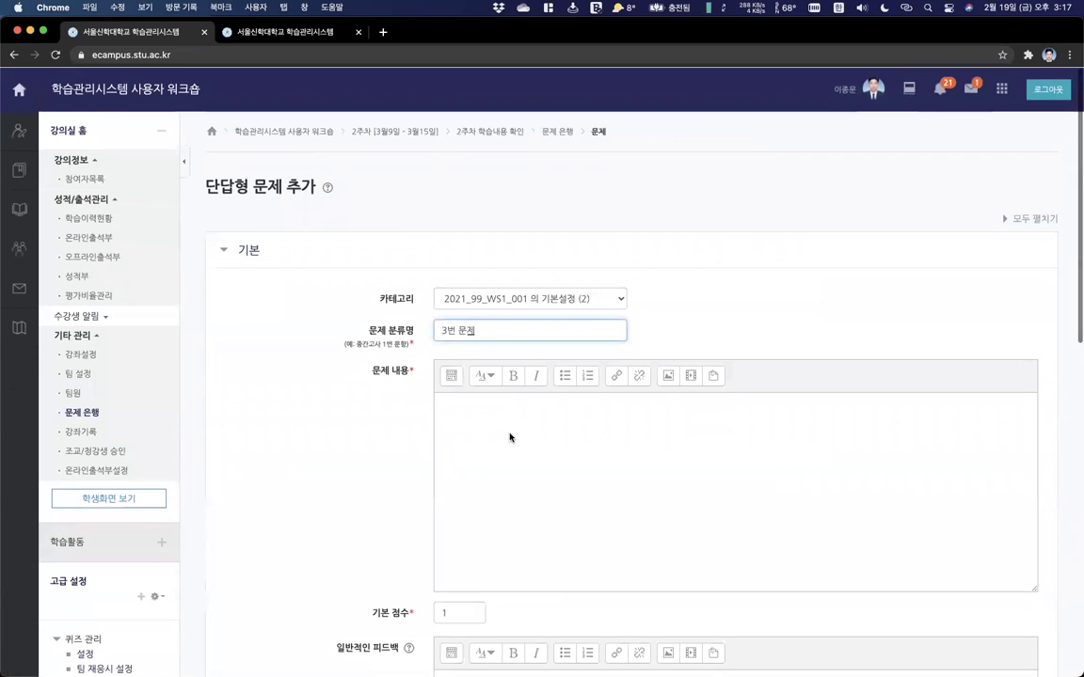
{"action": "left_click", "coordinate": [483, 377]}
{"action": "left_click", "coordinate": [485, 415]}
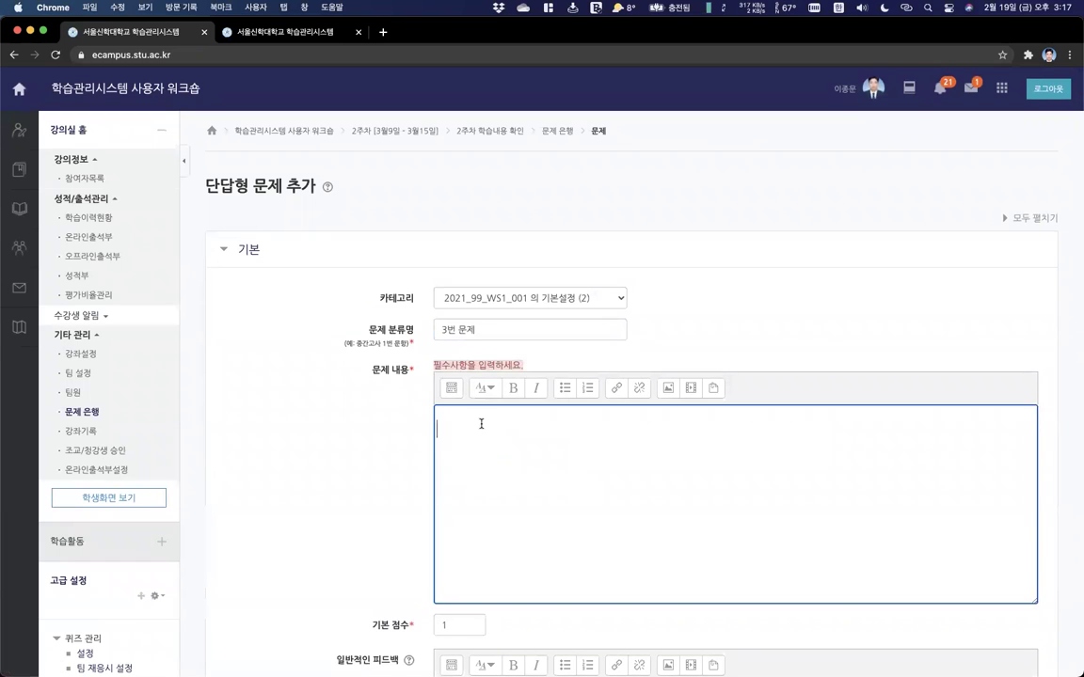
{"action": "type", "text": "호현로 489"}
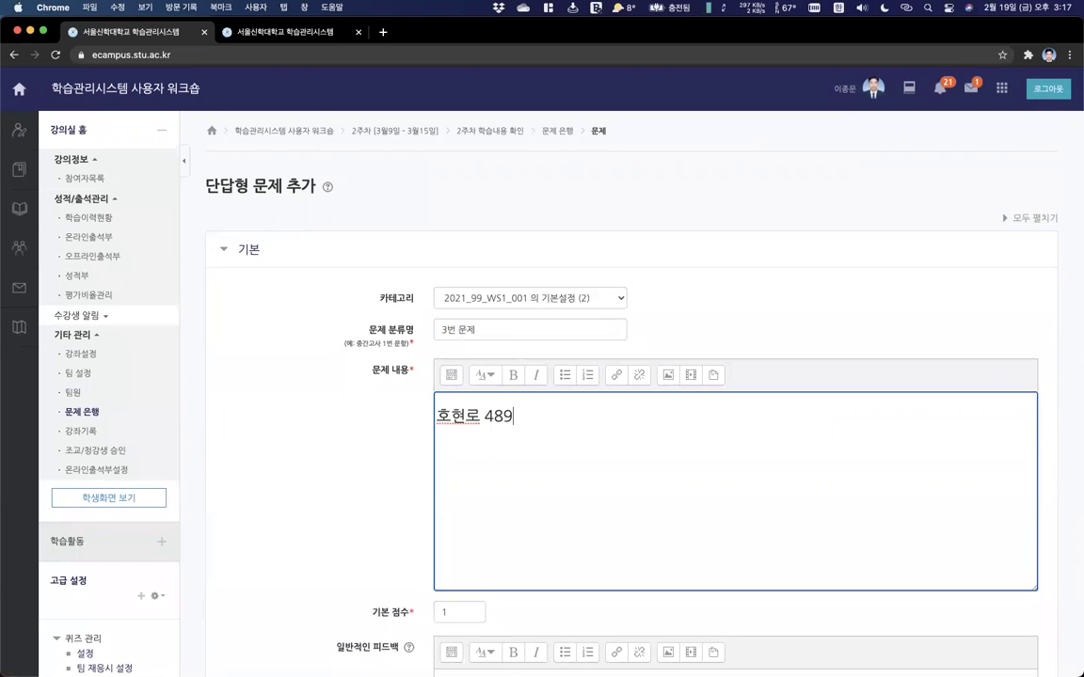
{"action": "type", "text": "에 위치한 대학교의 이름은?"}
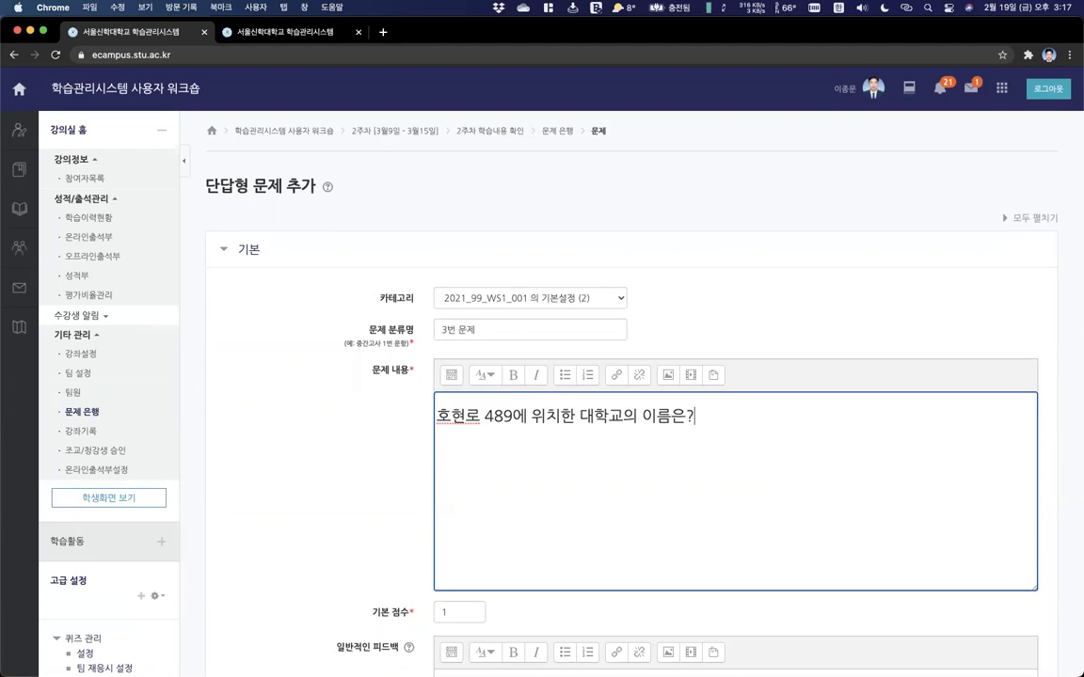
{"action": "left_click", "coordinate": [320, 515]}
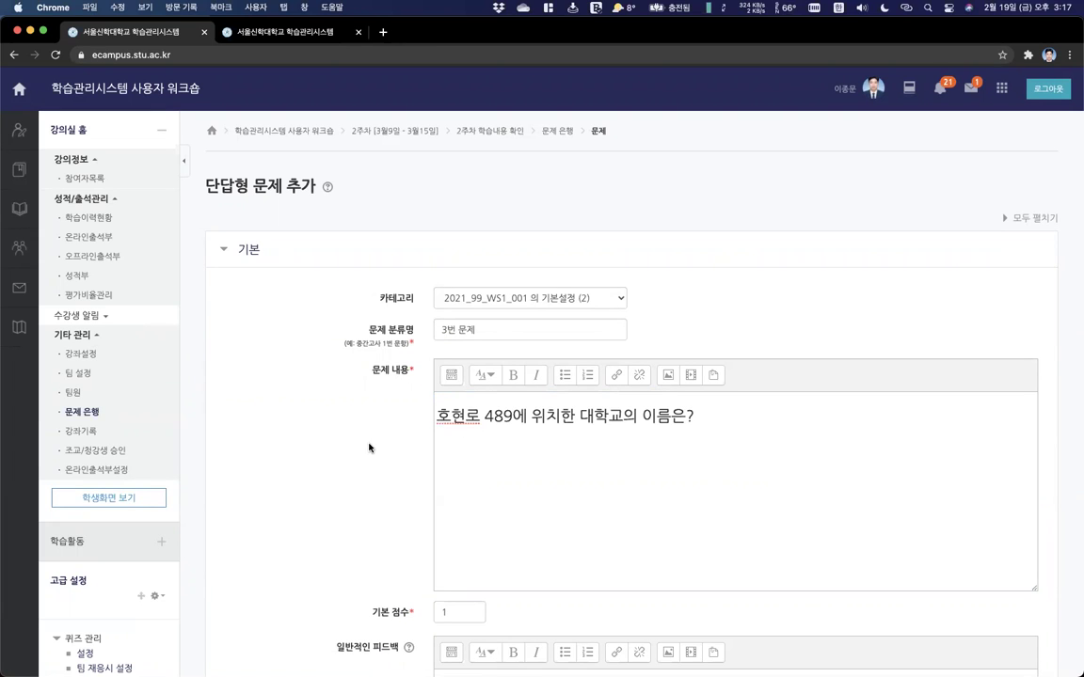
{"action": "scroll", "coordinate": [369, 446], "scroll_direction": "down", "scroll_amount": 2}
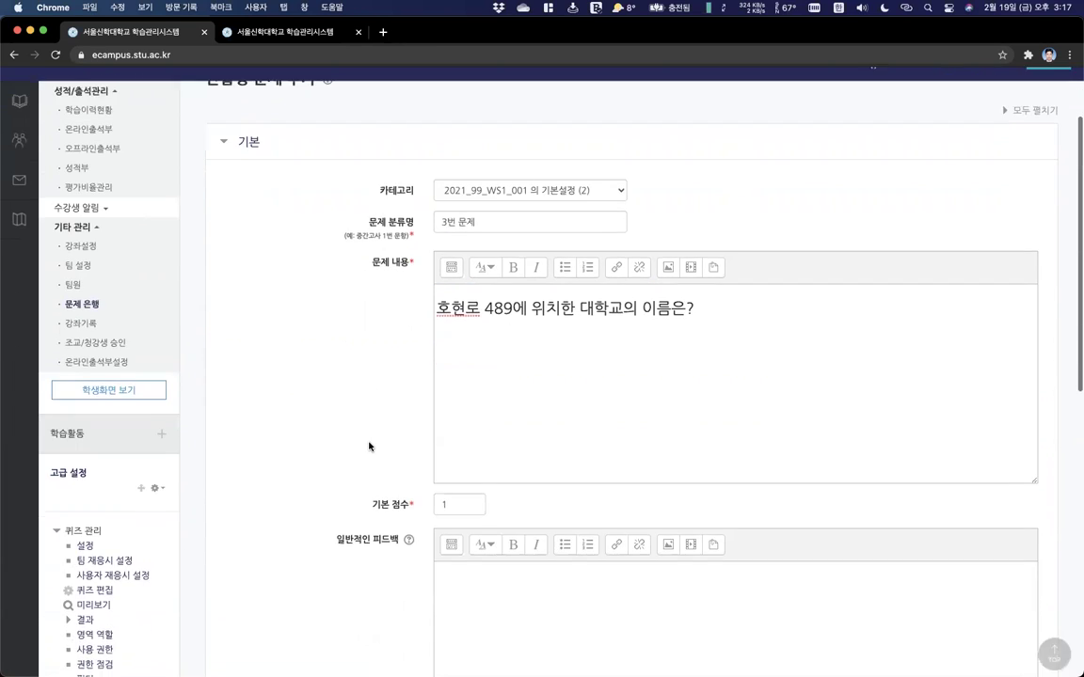
{"action": "left_click", "coordinate": [449, 508]}
{"action": "type", "text": "5"}
Enter 서울신학대학교 as 정답 1 and set its 점수반영비율 to 100%.
{"action": "scroll", "coordinate": [384, 469], "scroll_direction": "down", "scroll_amount": 10}
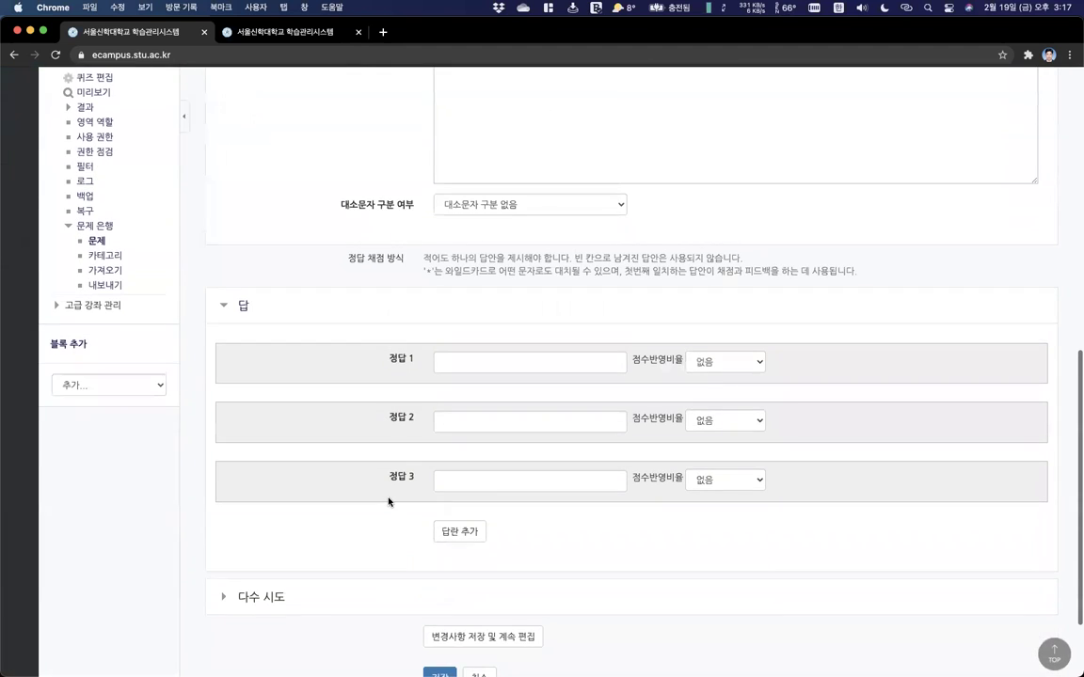
{"action": "scroll", "coordinate": [387, 499], "scroll_direction": "up", "scroll_amount": 15}
{"action": "scroll", "coordinate": [388, 501], "scroll_direction": "down", "scroll_amount": 15}
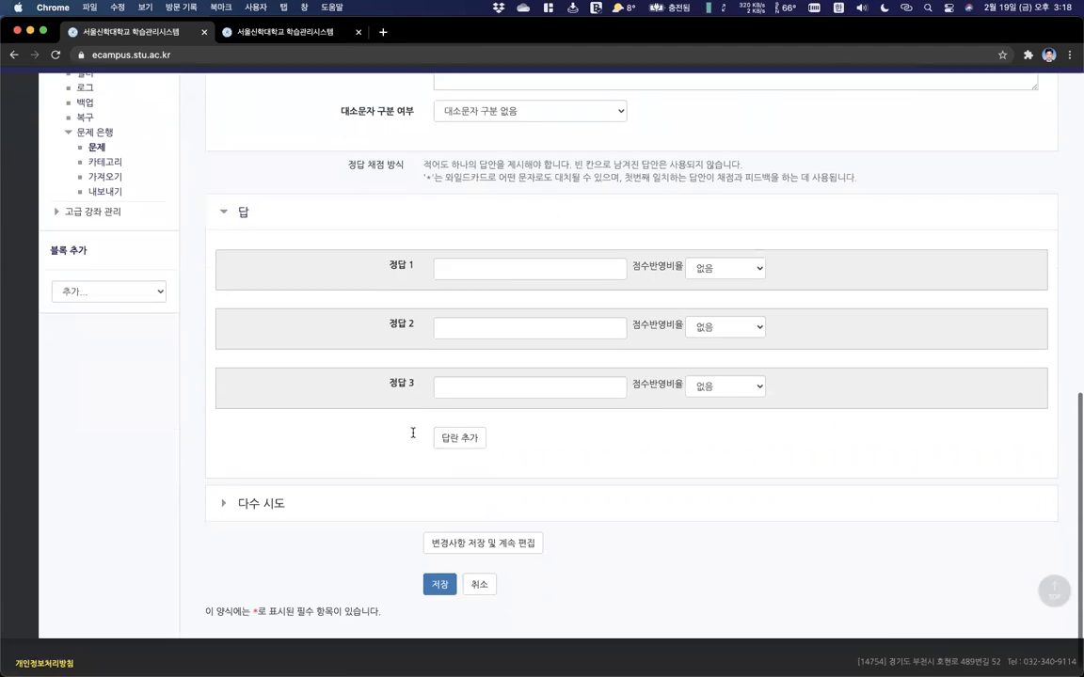
{"action": "left_click", "coordinate": [491, 250]}
{"action": "type", "text": "세울신학대학교"}
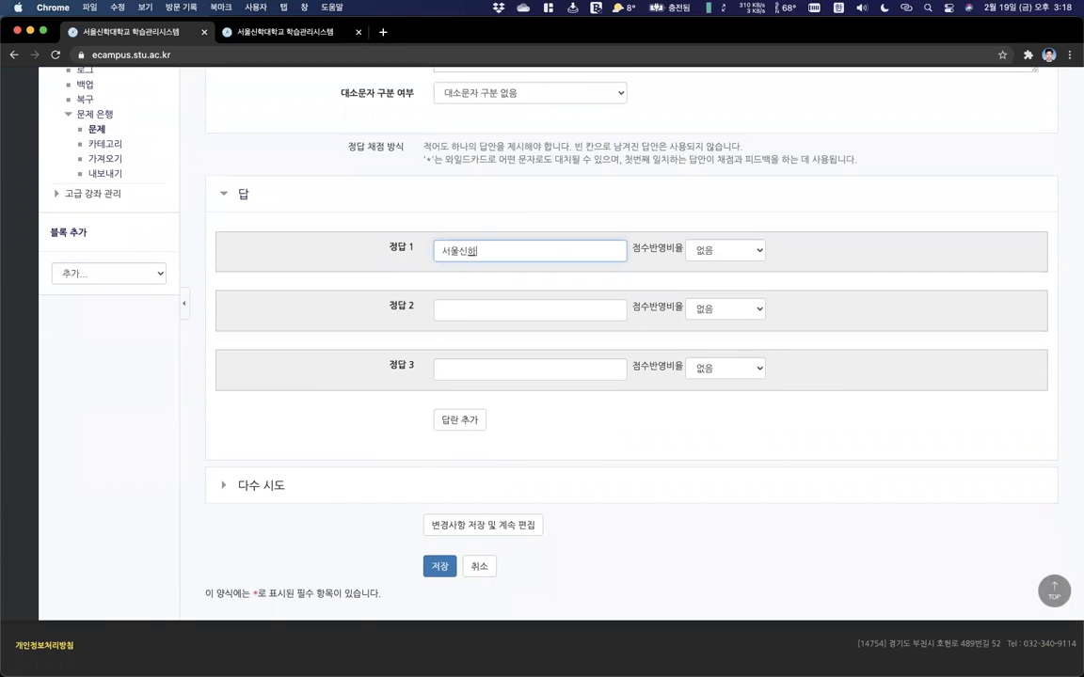
{"action": "left_click", "coordinate": [745, 249]}
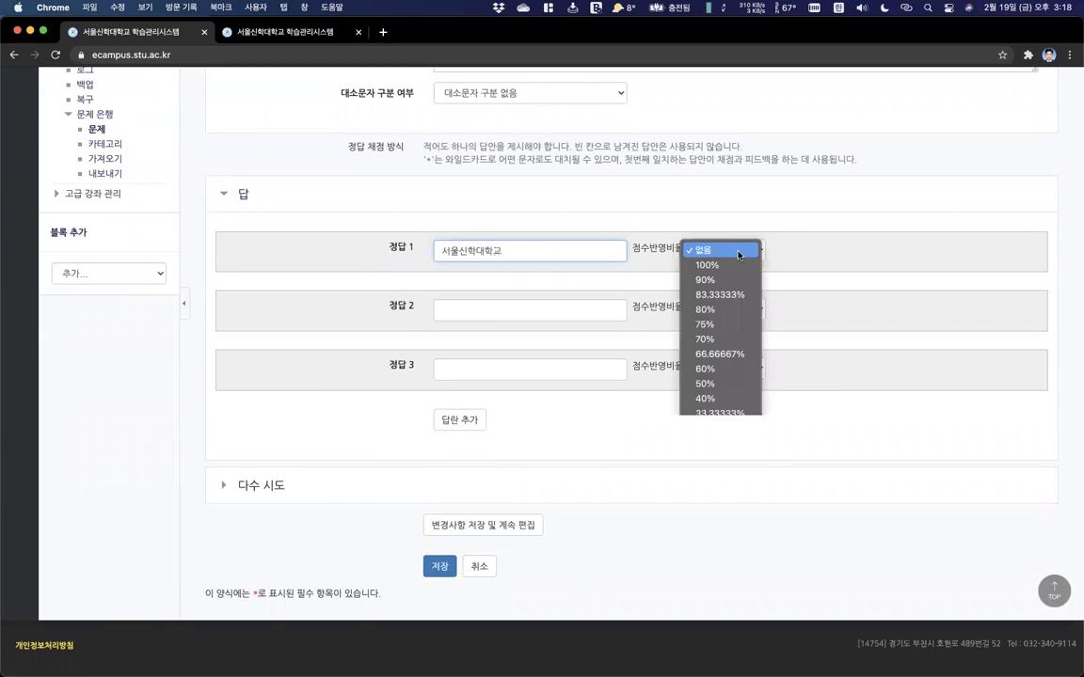
{"action": "left_click", "coordinate": [721, 267]}
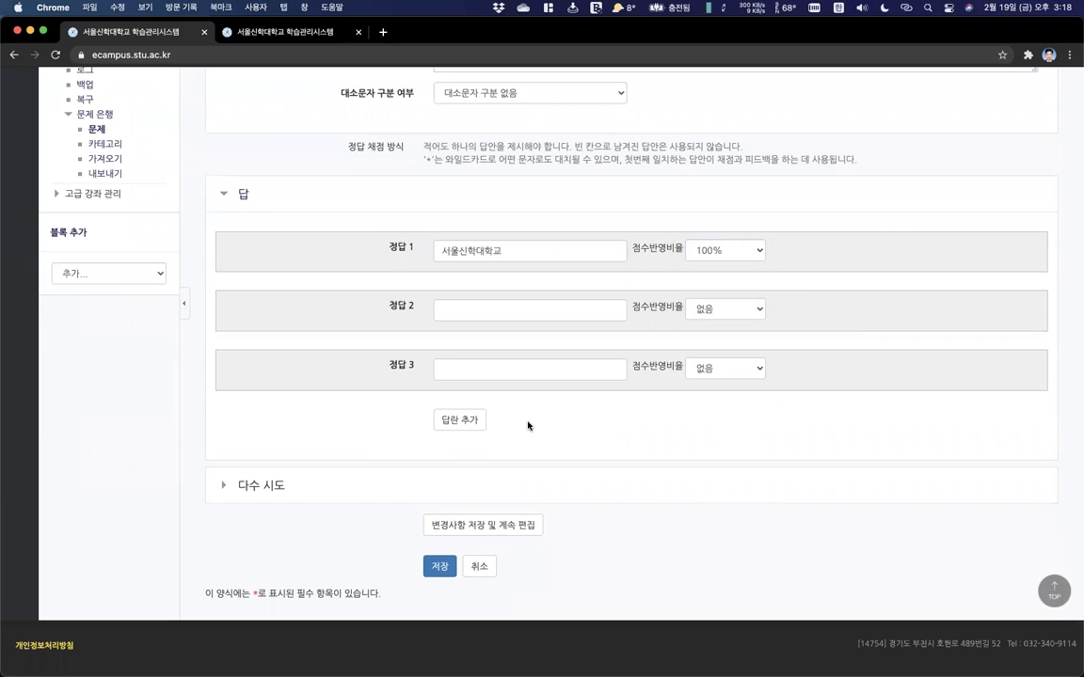
Enter 서울신학대 as an alternative answer in 정답 2 and set its 점수반영비율 to 100%.
{"action": "scroll", "coordinate": [528, 423], "scroll_direction": "up", "scroll_amount": 6}
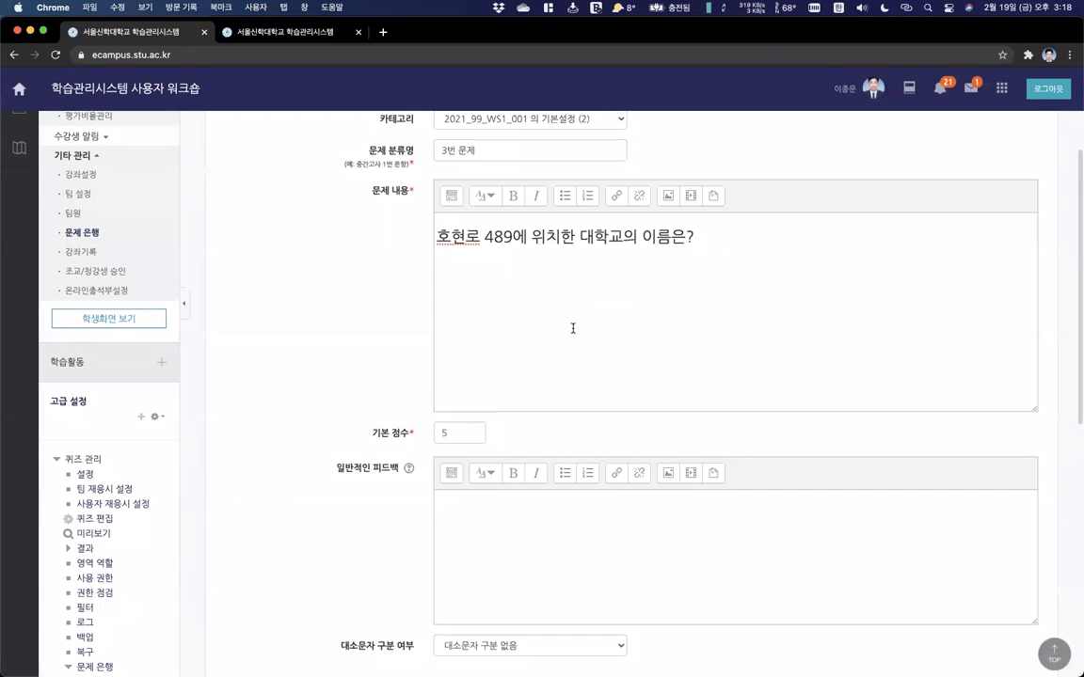
{"action": "scroll", "coordinate": [571, 329], "scroll_direction": "up", "scroll_amount": 2}
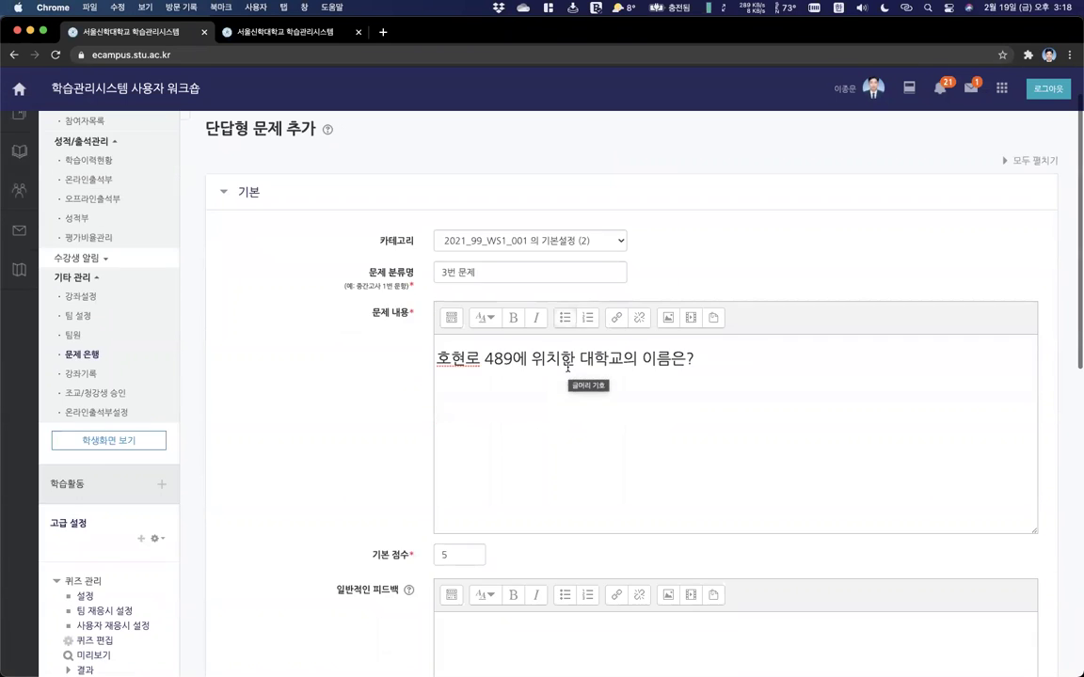
{"action": "scroll", "coordinate": [508, 282], "scroll_direction": "down", "scroll_amount": 10}
{"action": "left_click", "coordinate": [489, 309]}
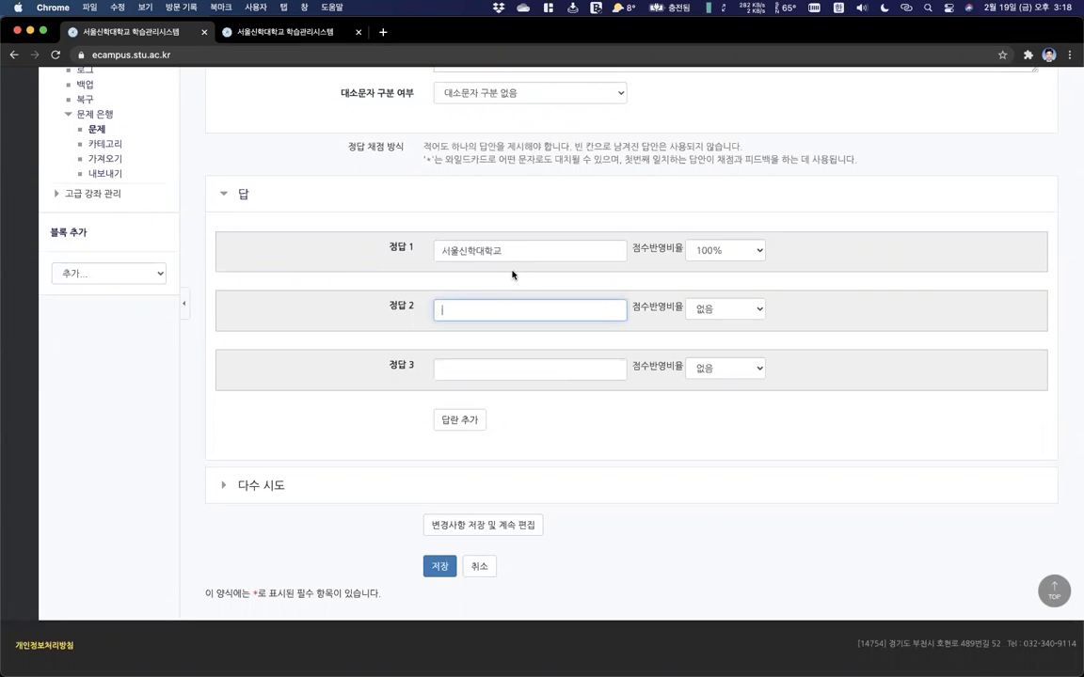
{"action": "scroll", "coordinate": [513, 274], "scroll_direction": "up", "scroll_amount": 10}
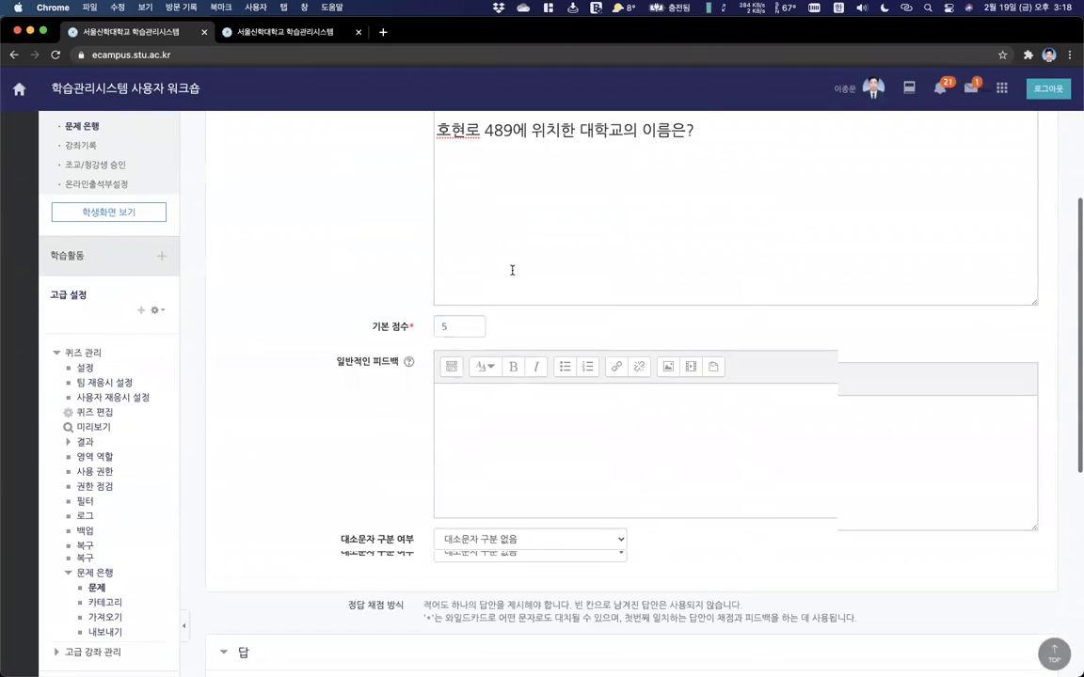
{"action": "left_click", "coordinate": [695, 383]}
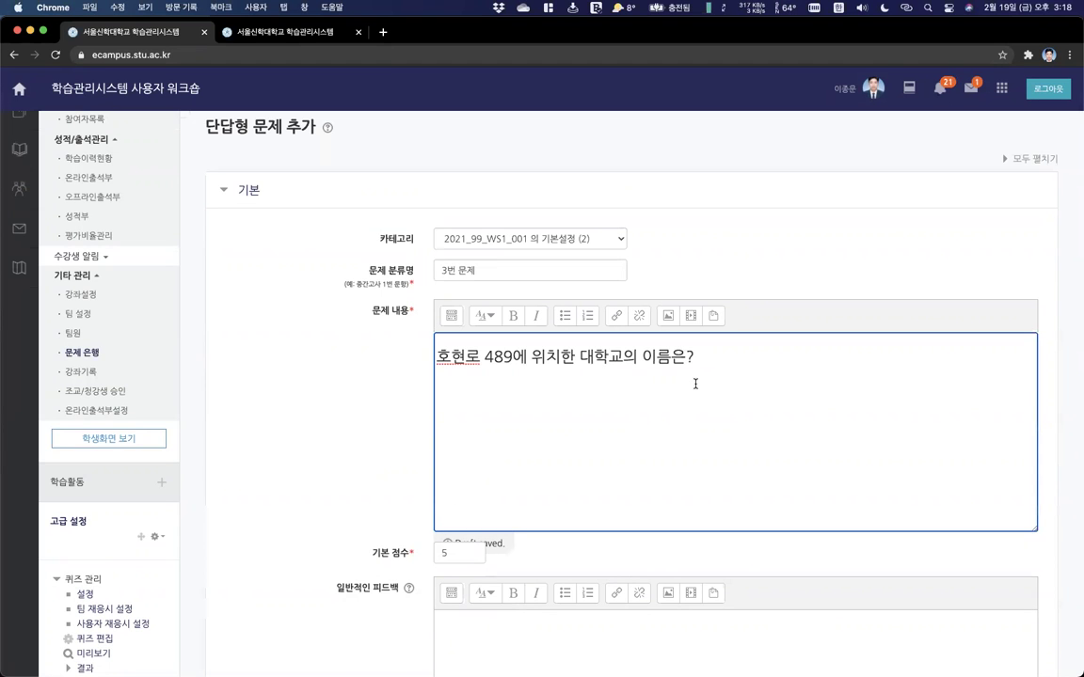
{"action": "scroll", "coordinate": [588, 380], "scroll_direction": "down", "scroll_amount": 5}
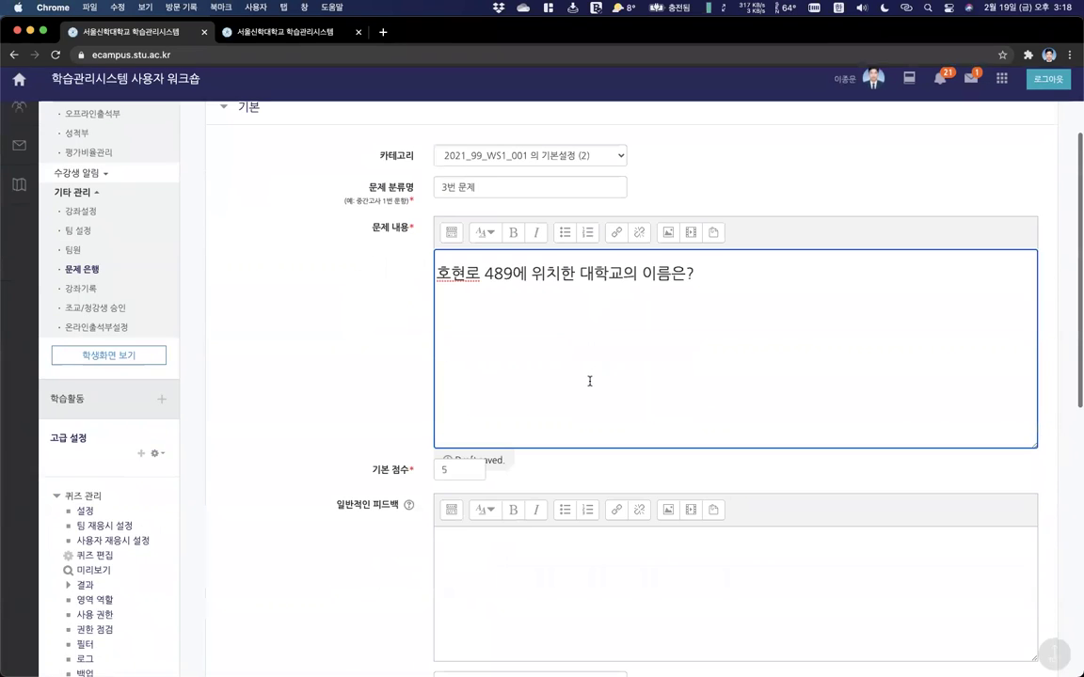
{"action": "scroll", "coordinate": [589, 386], "scroll_direction": "down", "scroll_amount": 6}
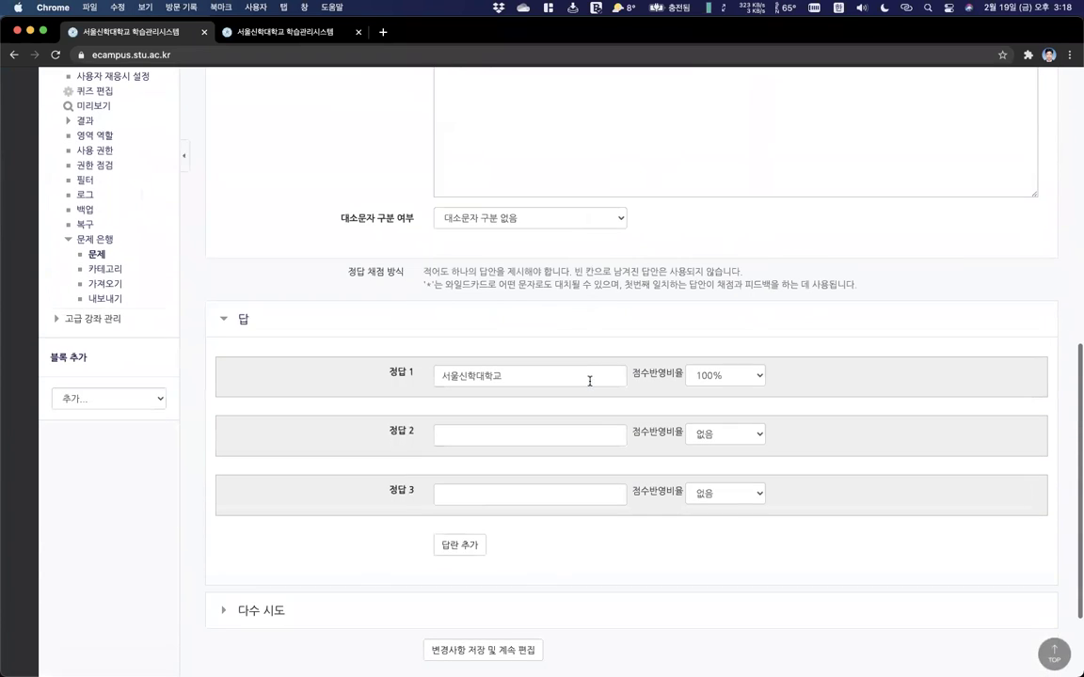
{"action": "left_click", "coordinate": [508, 439]}
{"action": "type", "text": "서울신학대"}
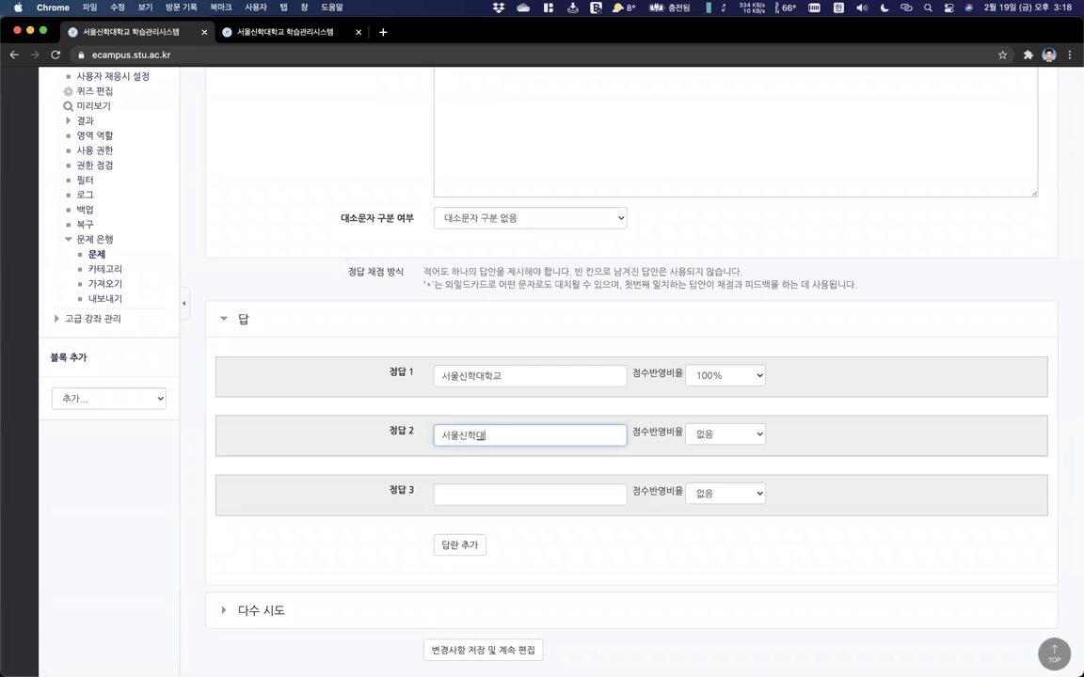
{"action": "left_click", "coordinate": [508, 494]}
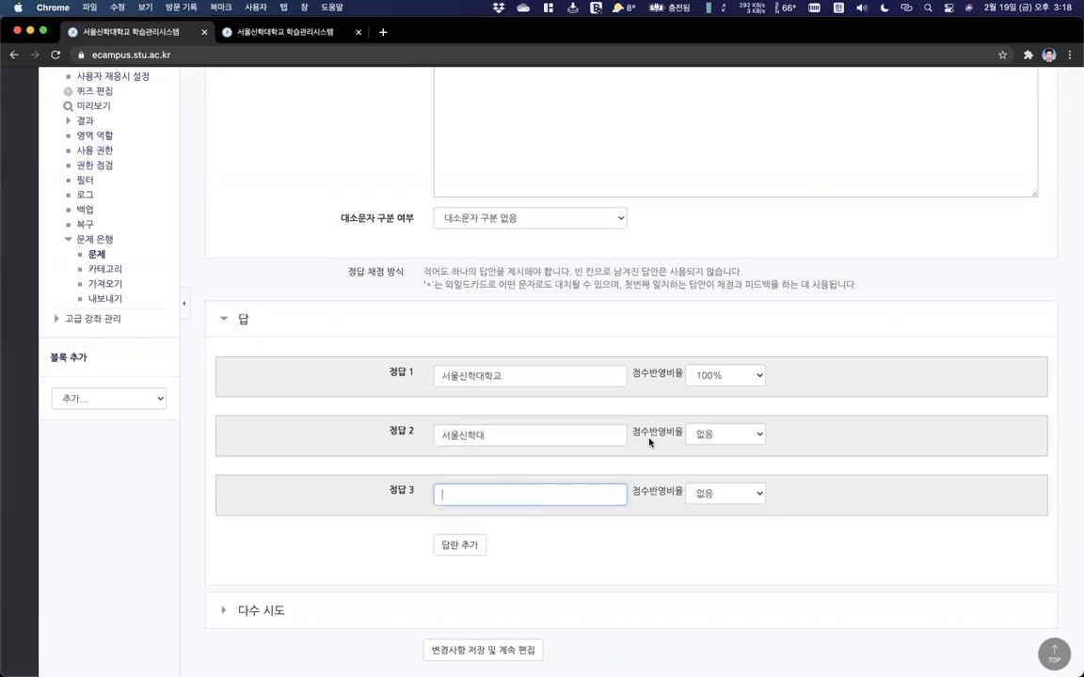
{"action": "left_click", "coordinate": [698, 435]}
{"action": "left_click", "coordinate": [699, 449]}
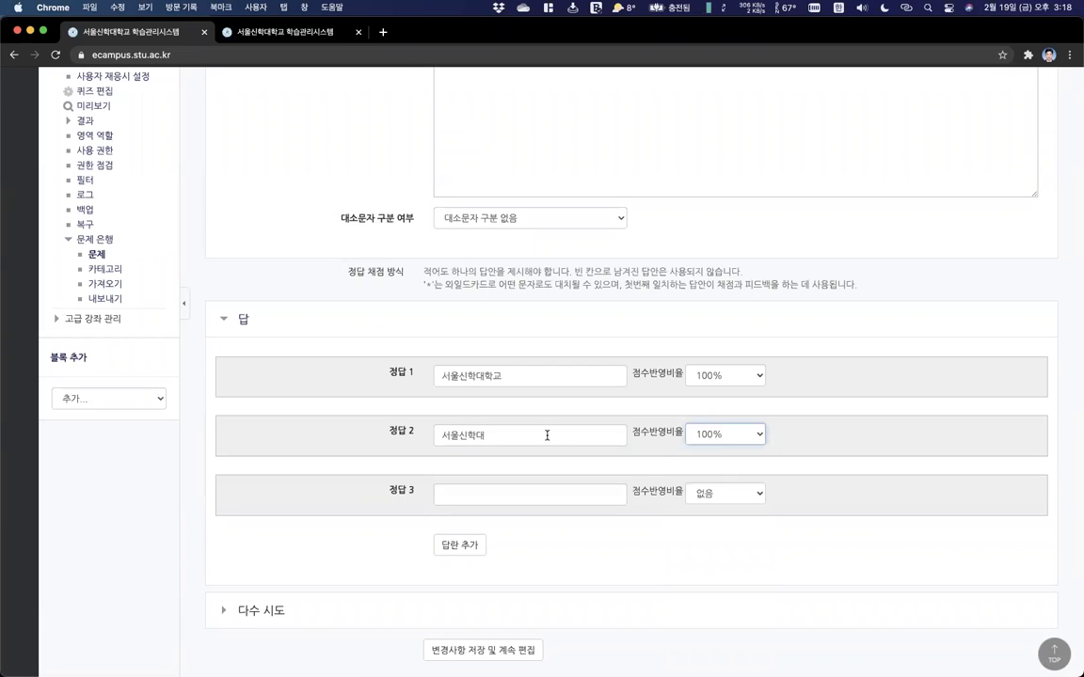
Clear the text of 정답 2 and set its 점수반영비율 back to 없음, keeping the 답 section expanded.
{"action": "double_click", "coordinate": [547, 435]}
{"action": "key", "text": "BackSpace"}
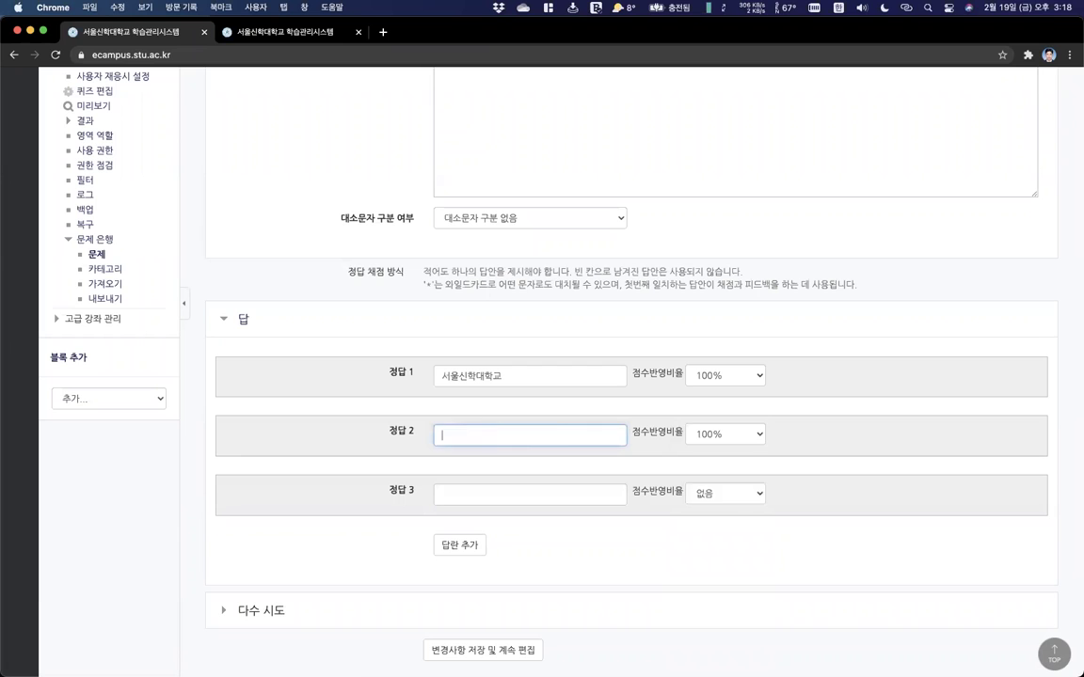
{"action": "left_click", "coordinate": [730, 431]}
{"action": "left_click", "coordinate": [730, 419]}
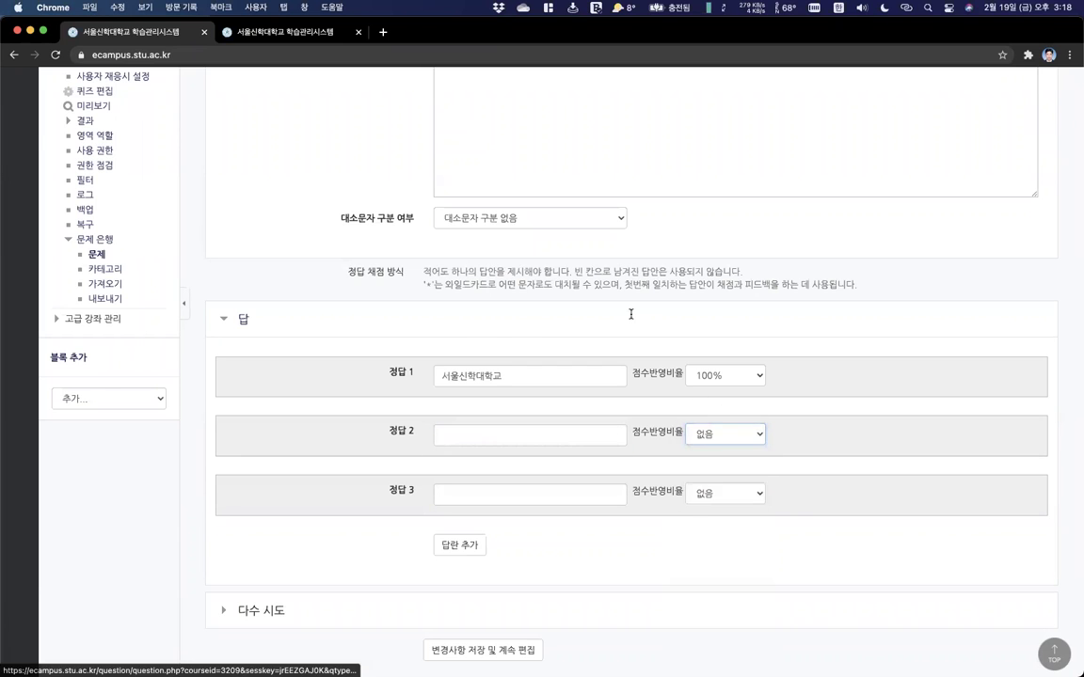
{"action": "left_click", "coordinate": [628, 315]}
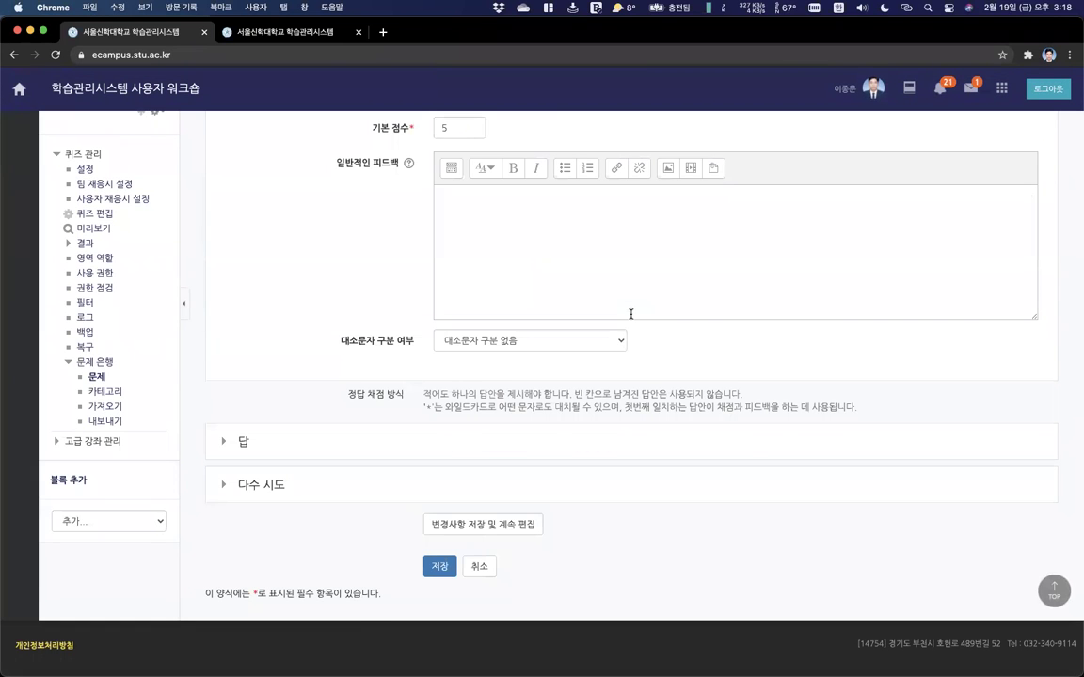
{"action": "left_click", "coordinate": [254, 442]}
Check the wildcard note under 정답 채점 방식 and change 정답 1 to *서울신학대*.
{"action": "scroll", "coordinate": [459, 466], "scroll_direction": "down", "scroll_amount": 3}
{"action": "scroll", "coordinate": [459, 466], "scroll_direction": "down", "scroll_amount": 1}
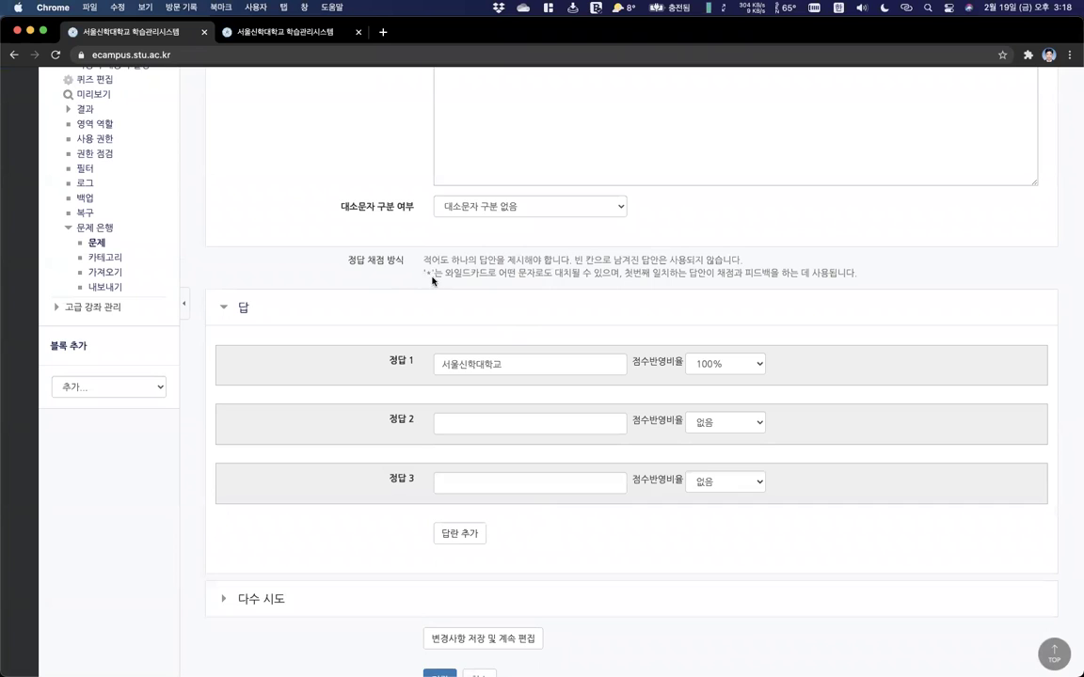
{"action": "left_click_drag", "start_coordinate": [446, 275], "coordinate": [490, 272]}
{"action": "left_click", "coordinate": [515, 364]}
{"action": "double_click", "coordinate": [465, 274]}
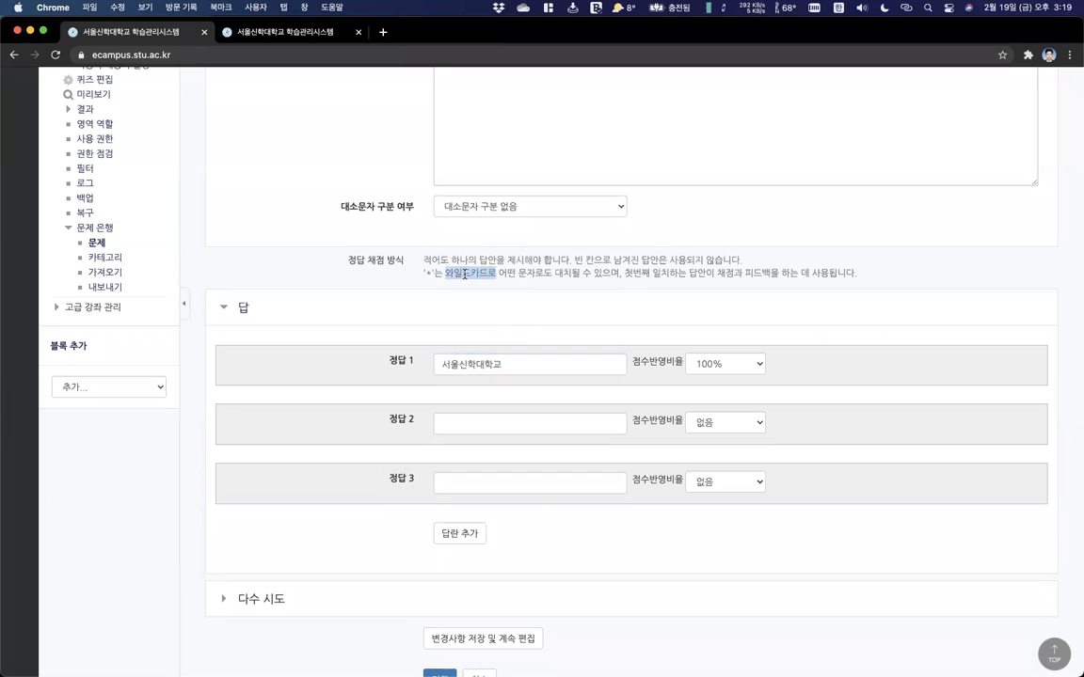
{"action": "left_click", "coordinate": [504, 370]}
{"action": "key", "text": "BackSpace"}
{"action": "key", "text": "BackSpace"}
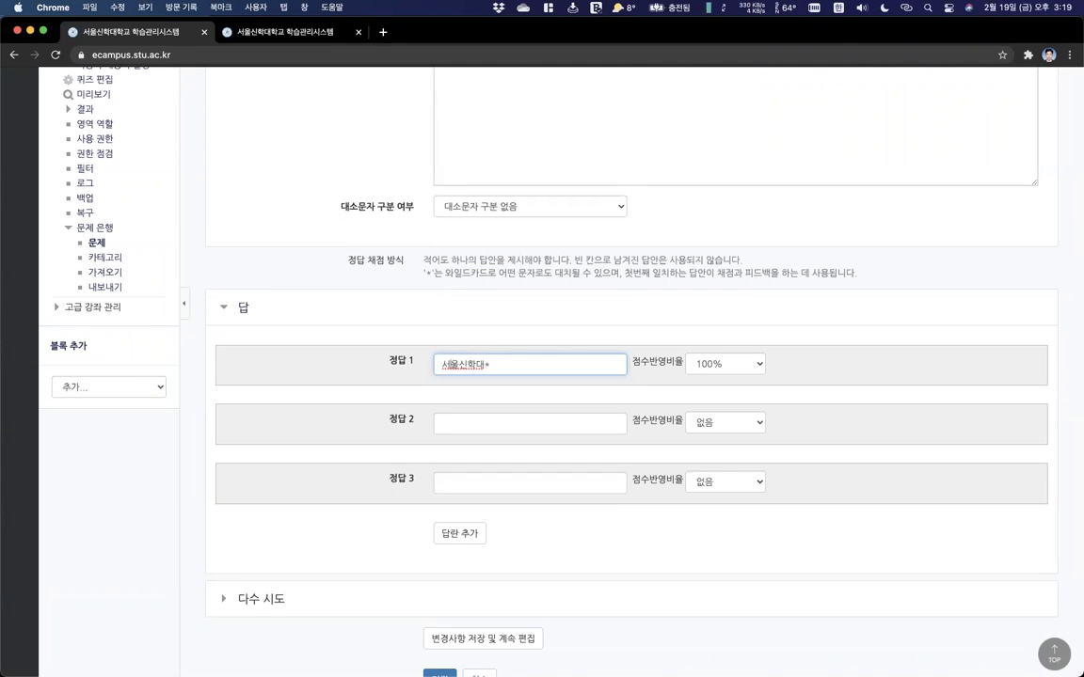
{"action": "type", "text": "*"}
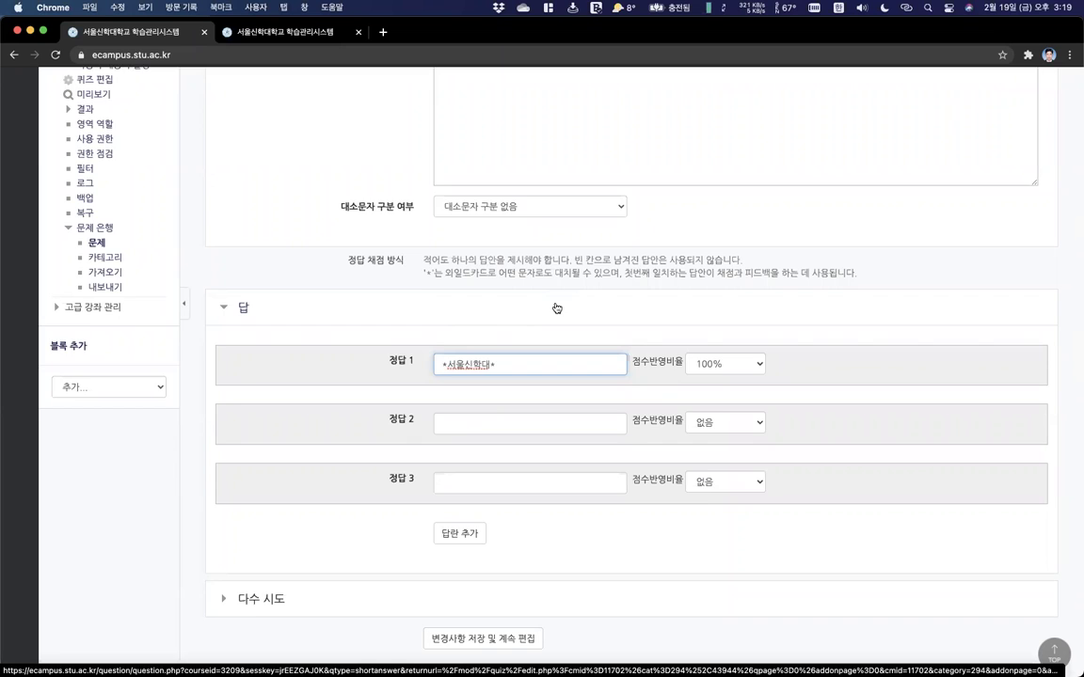
Review the question text and the wildcard answer in 정답 1, and save the 단답형 question to the quiz.
{"action": "scroll", "coordinate": [556, 302], "scroll_direction": "up", "scroll_amount": 10}
{"action": "scroll", "coordinate": [556, 302], "scroll_direction": "up", "scroll_amount": 5}
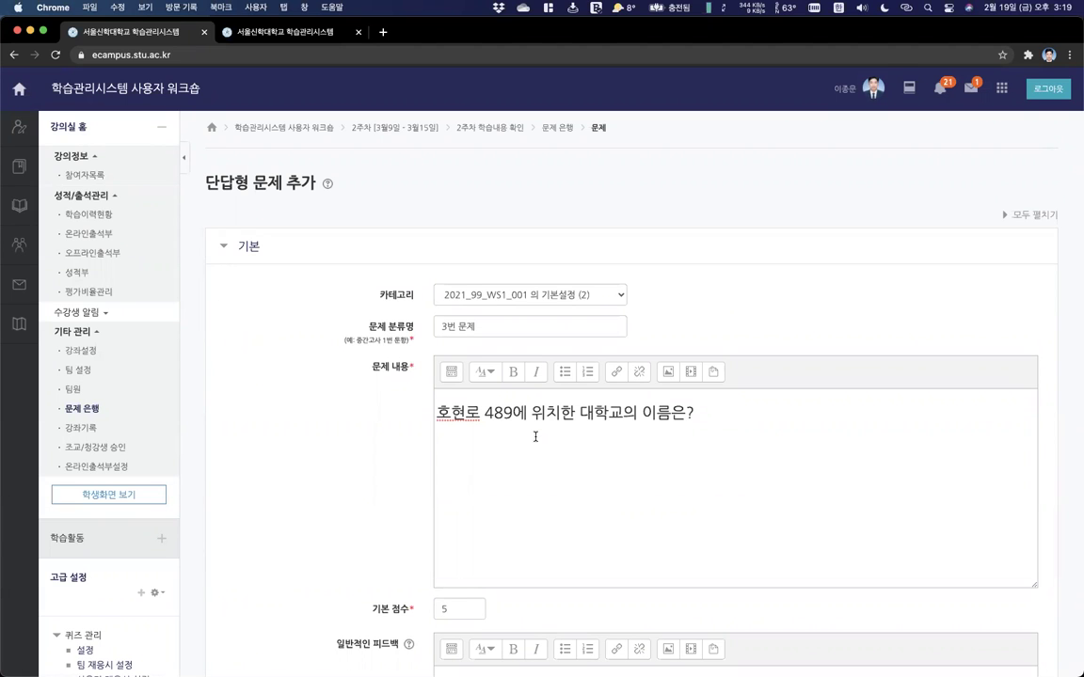
{"action": "scroll", "coordinate": [535, 436], "scroll_direction": "down", "scroll_amount": 17}
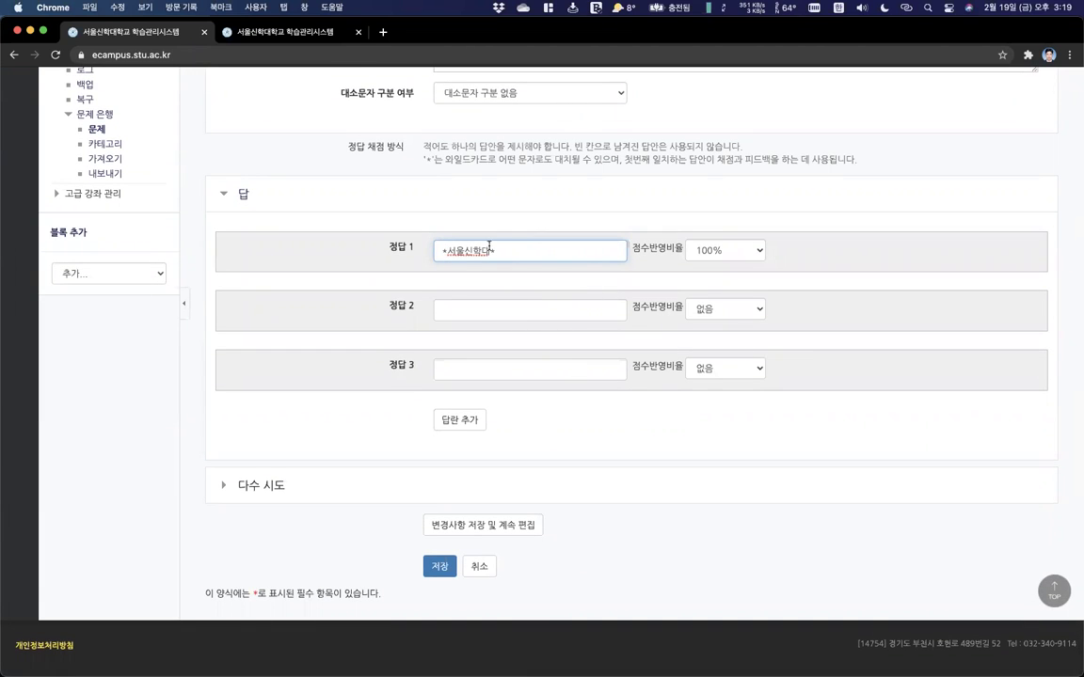
{"action": "type", "text": "*"}
{"action": "left_click", "coordinate": [432, 560]}
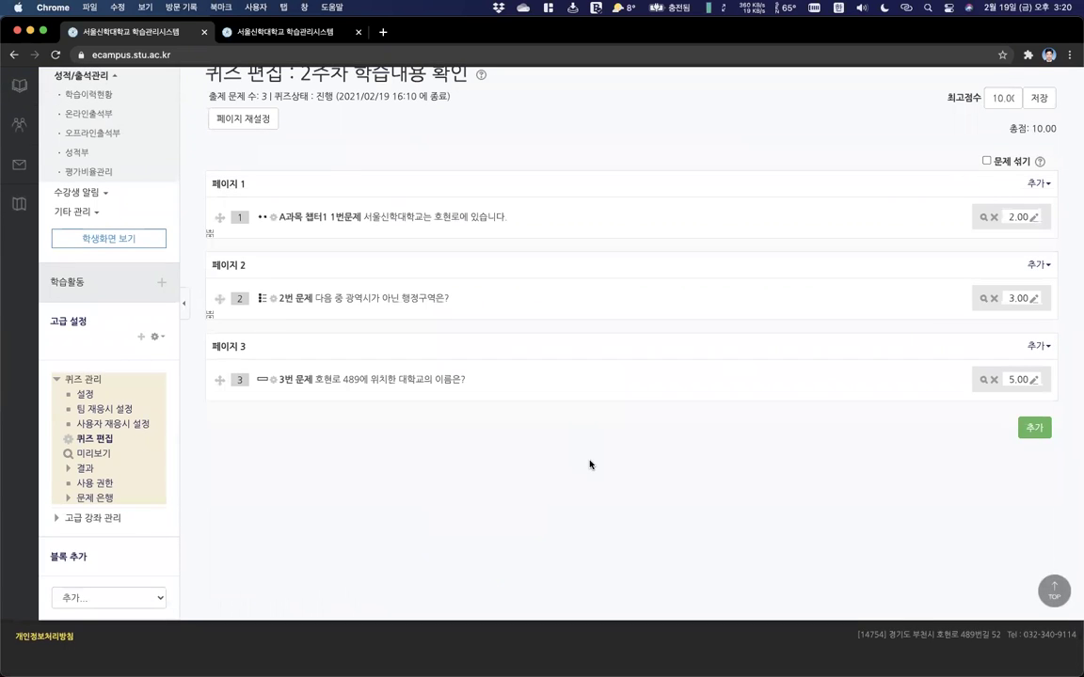
Switch to the student account's browser window and open the 2주차 학습내용 확인 quiz from the 2주차 section.
{"action": "key", "text": "ctrl+Up"}
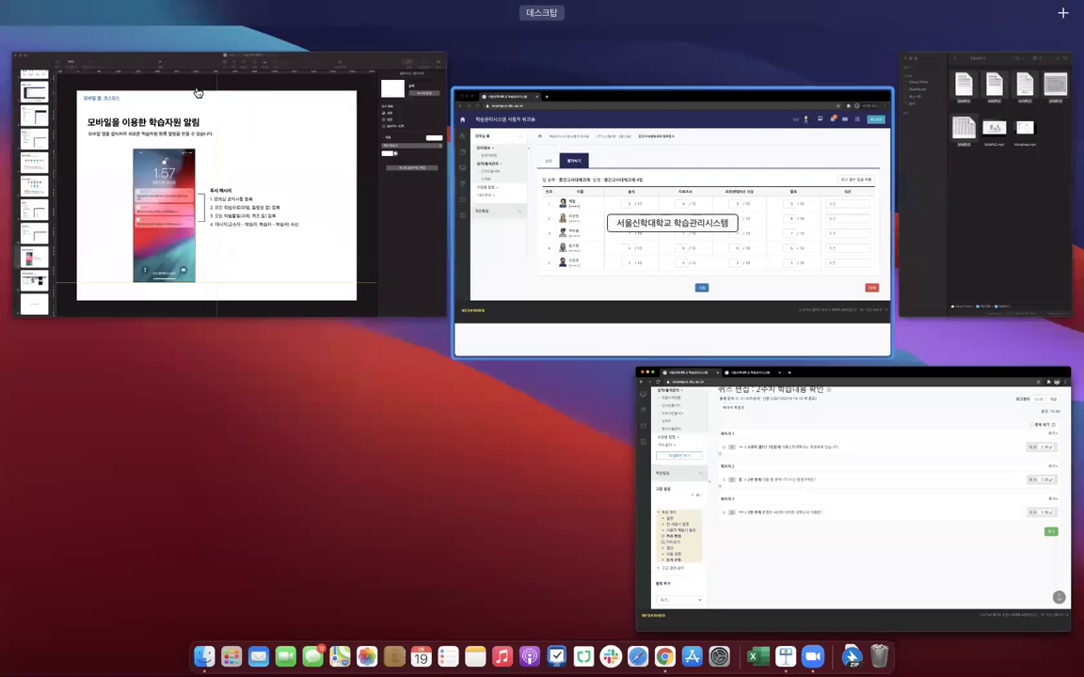
{"action": "left_click", "coordinate": [181, 90]}
{"action": "scroll", "coordinate": [464, 426], "scroll_direction": "down", "scroll_amount": 7}
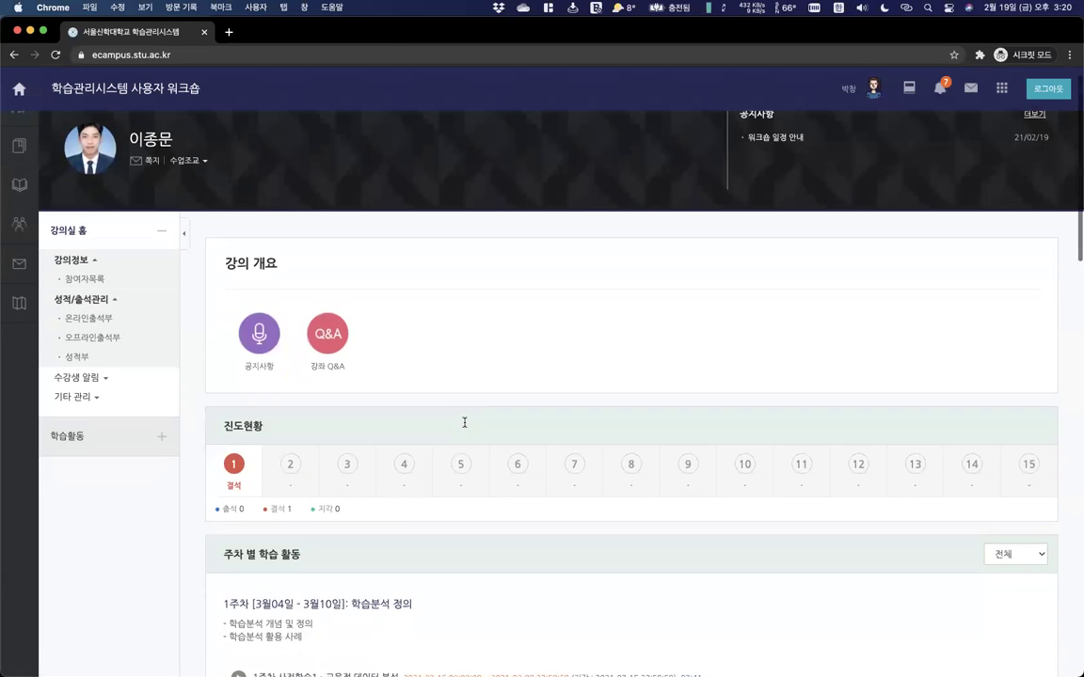
{"action": "left_click", "coordinate": [292, 384]}
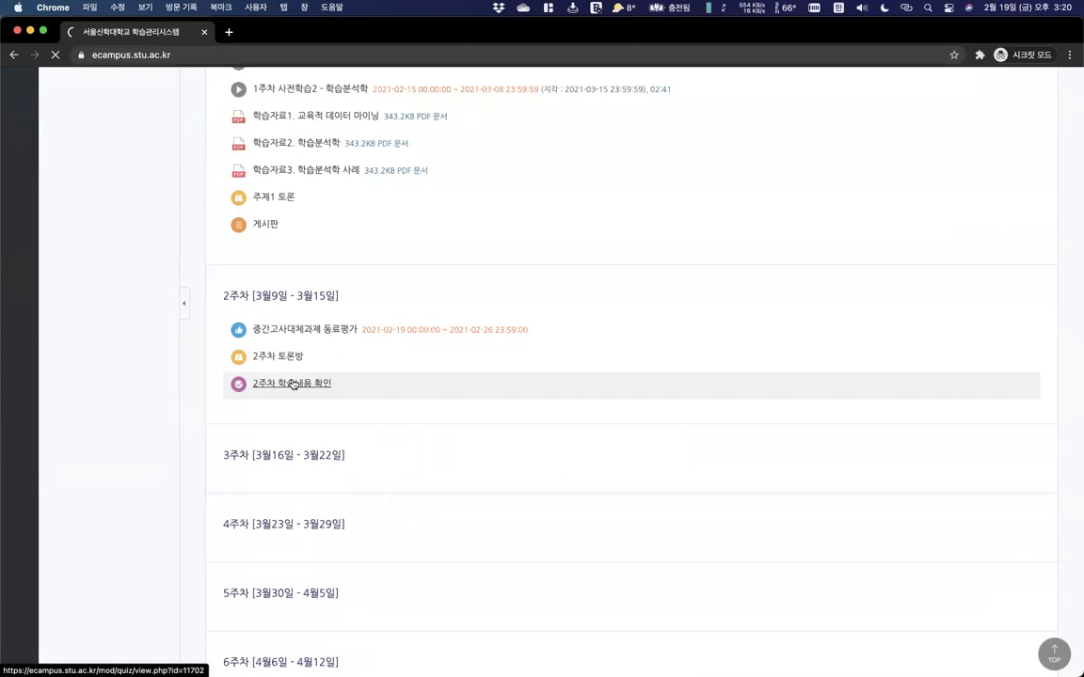
Start the quiz attempt, answering 참 for question 1 and 3. 서울 for question 2, and go on to question 3.
{"action": "left_click", "coordinate": [635, 341]}
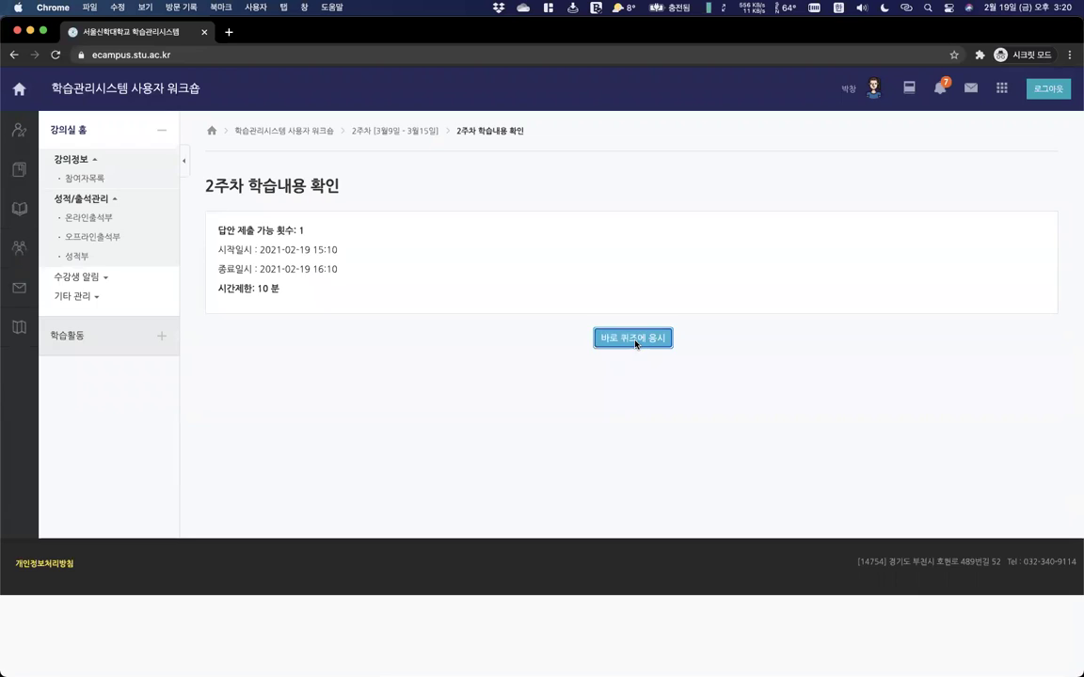
{"action": "left_click", "coordinate": [478, 429]}
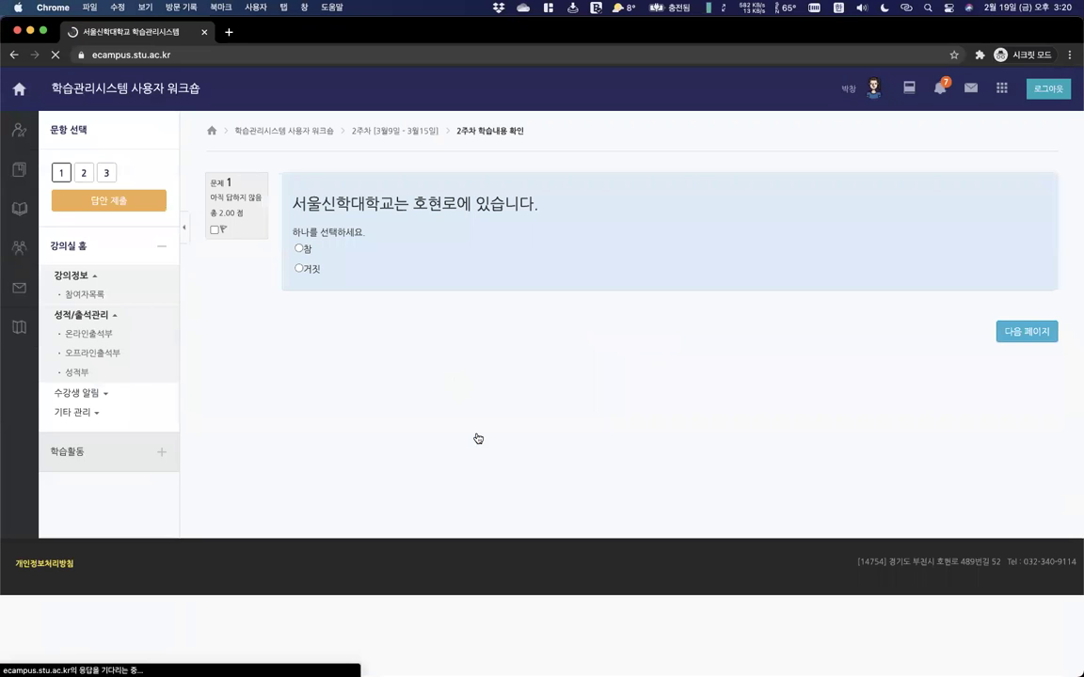
{"action": "left_click", "coordinate": [307, 250]}
{"action": "left_click", "coordinate": [1025, 331]}
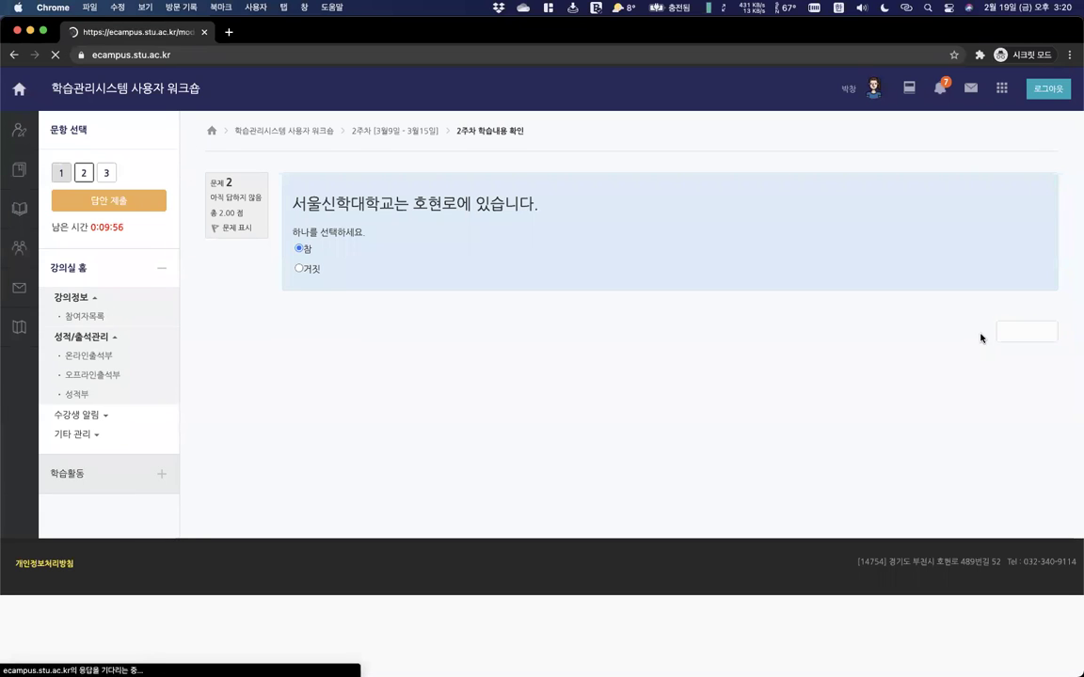
{"action": "left_click", "coordinate": [301, 284]}
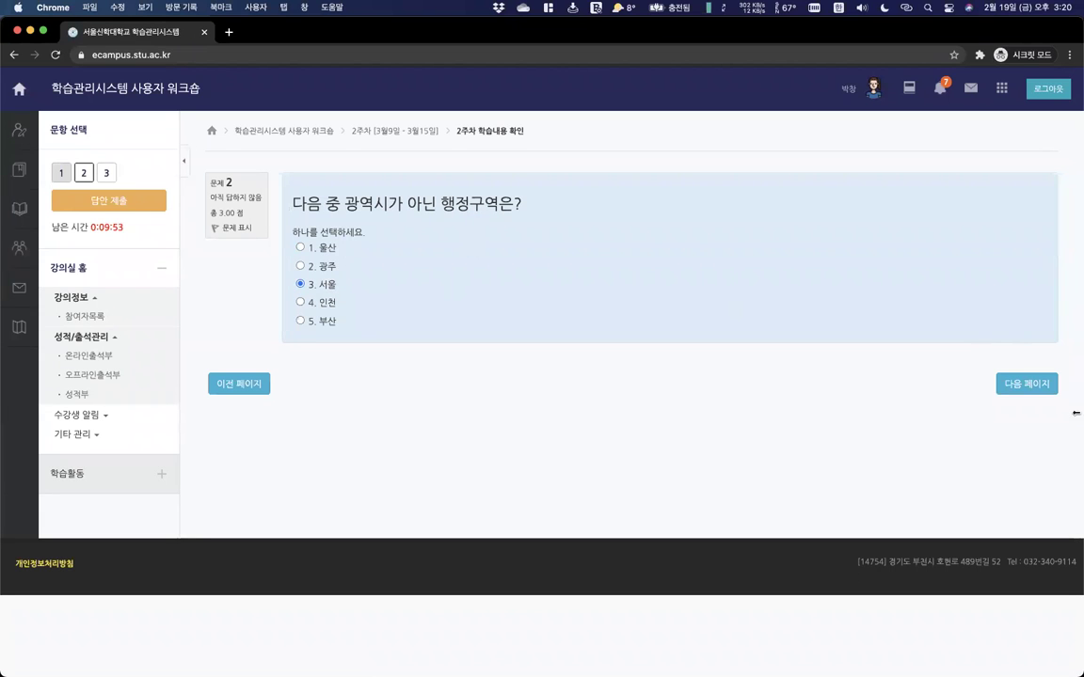
{"action": "left_click", "coordinate": [1027, 384]}
Answer question 3 with 12345서울신학대학교12345 to test the wildcard grading.
{"action": "left_click", "coordinate": [424, 236]}
{"action": "type", "text": "서울신학대"}
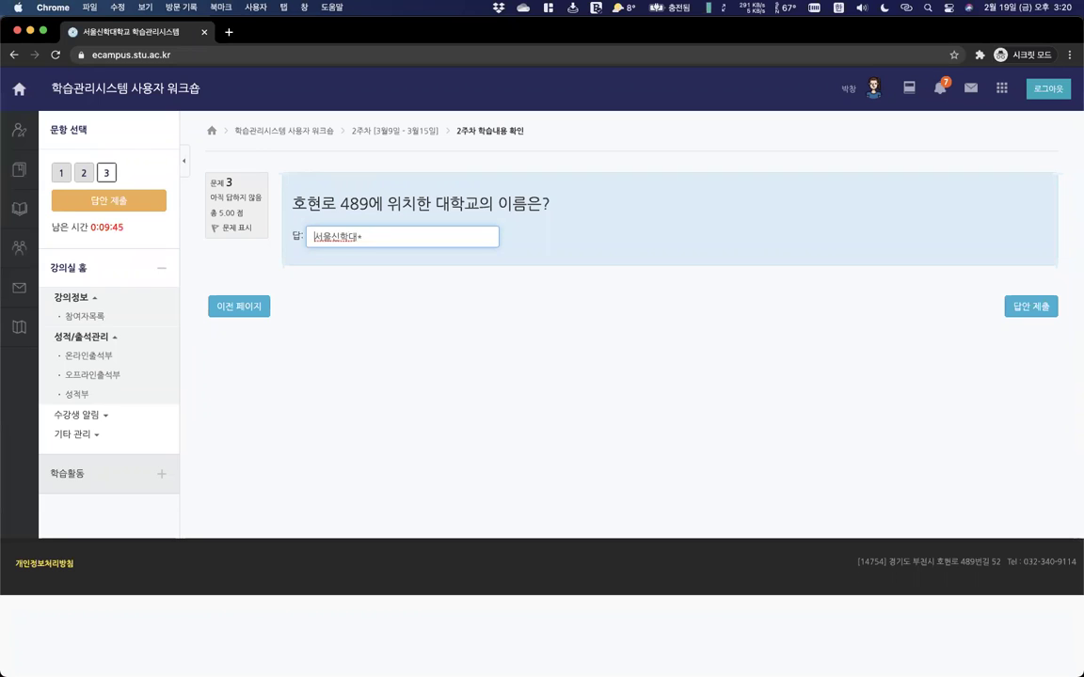
{"action": "type", "text": "*"}
{"action": "key", "text": "BackSpace"}
{"action": "type", "text": "12345"}
{"action": "key", "text": "super+Right"}
{"action": "key", "text": "BackSpace"}
{"action": "type", "text": "학ㄱ"}
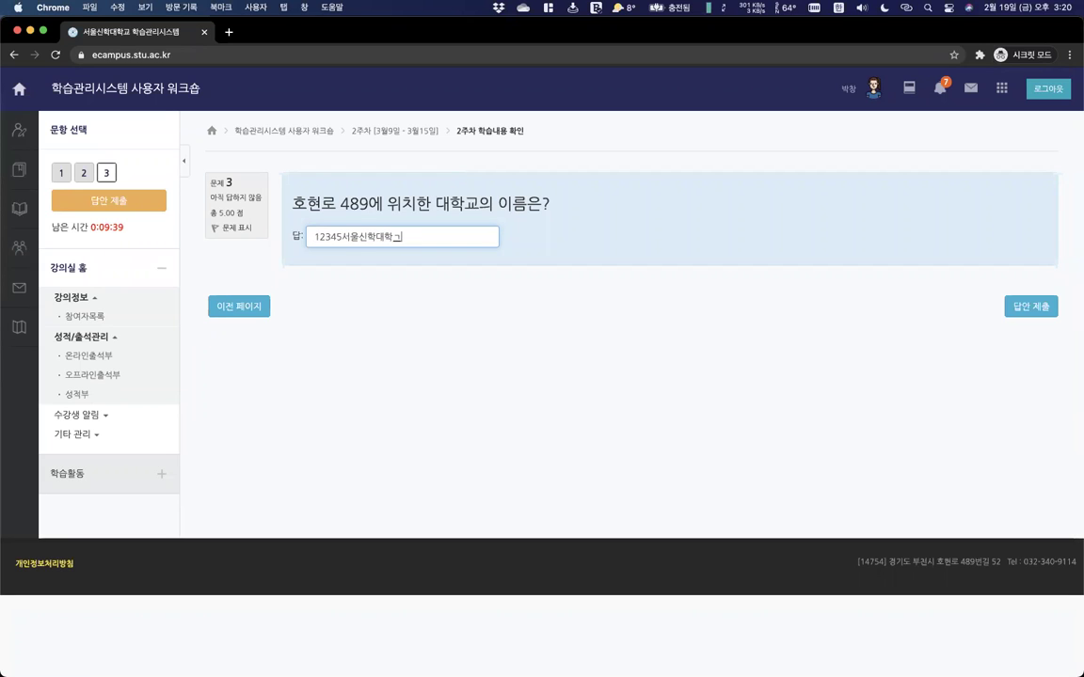
{"action": "type", "text": "12345"}
Submit the answers, finish the quiz attempt and confirm the final submission.
{"action": "left_click", "coordinate": [1035, 311]}
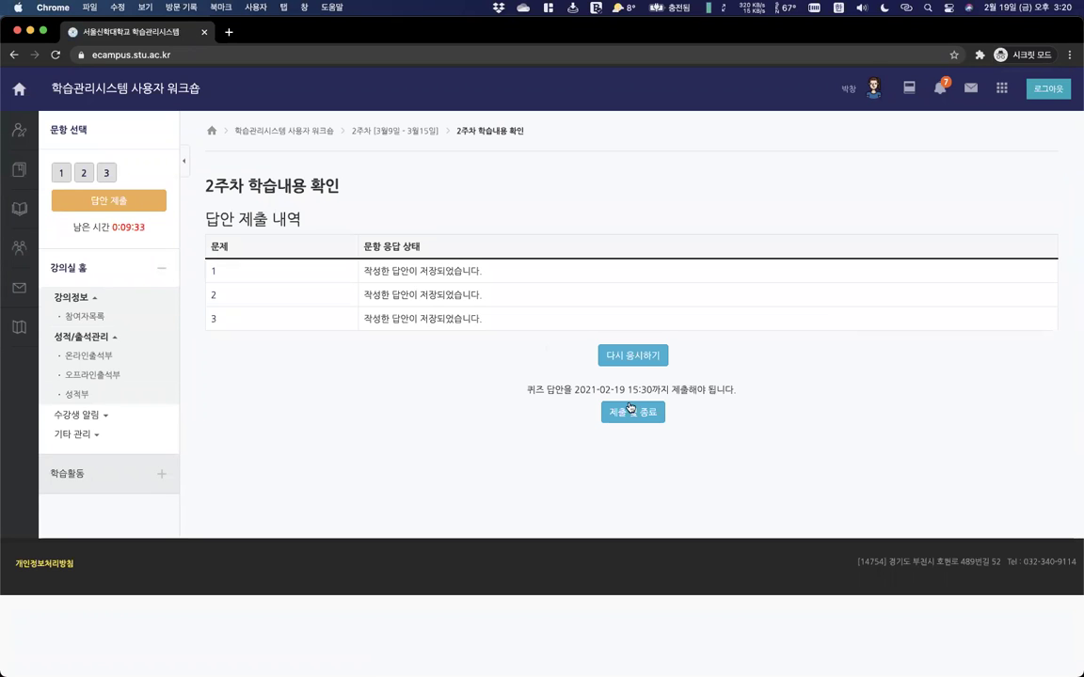
{"action": "left_click", "coordinate": [635, 412]}
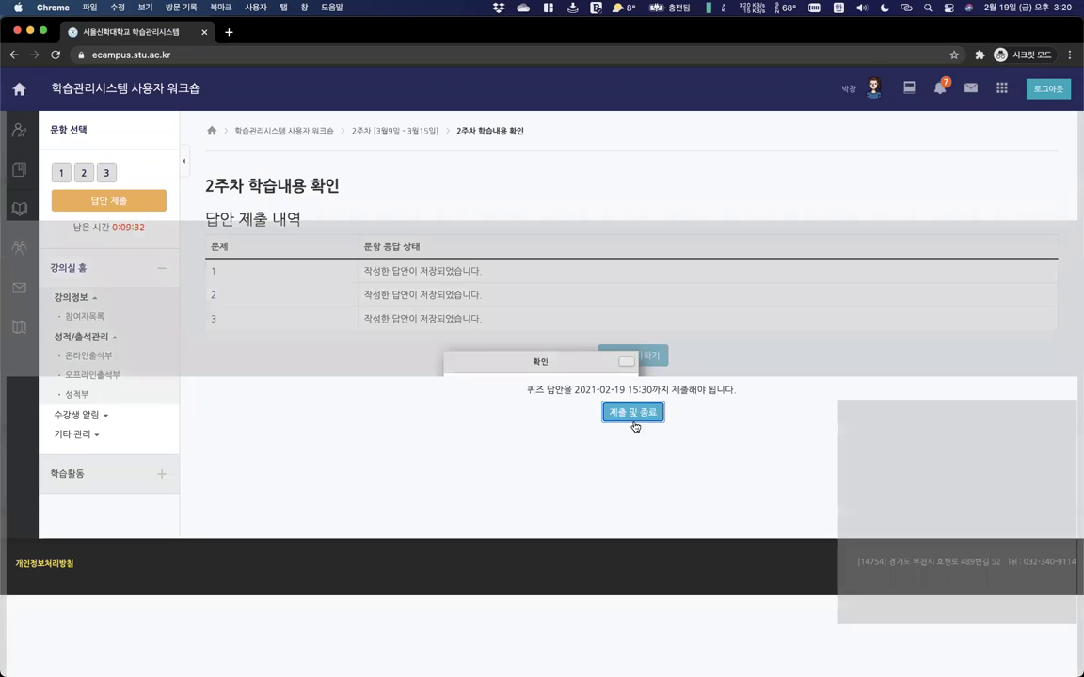
{"action": "left_click", "coordinate": [514, 431]}
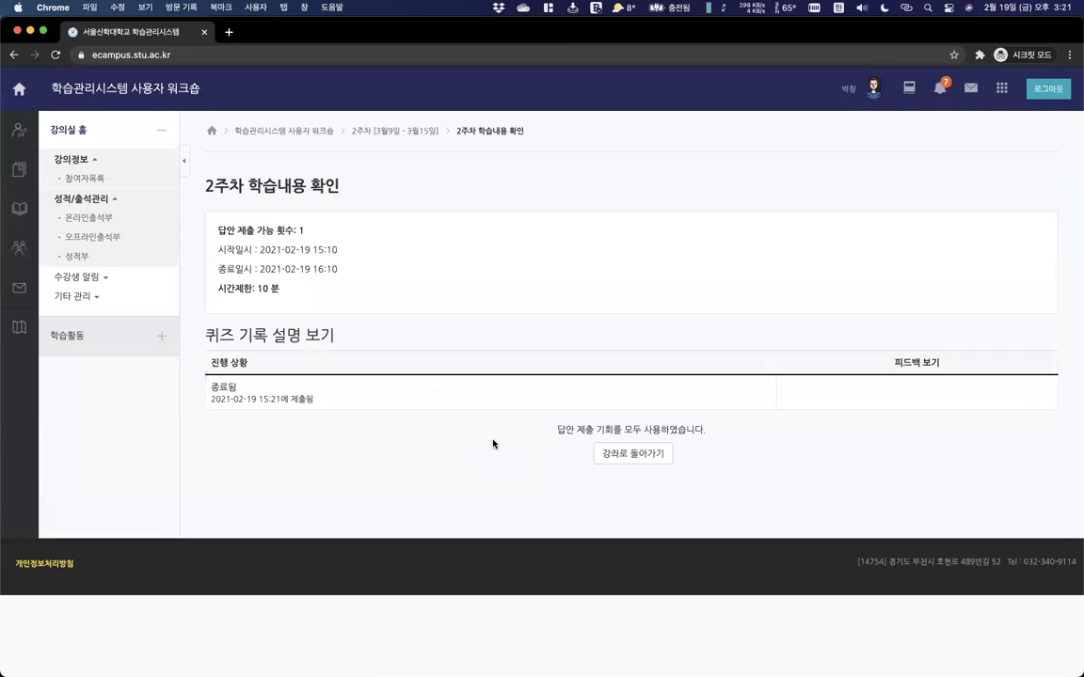
Switch to the instructor's browser window and open the attempts report of the 2주차 학습내용 확인 quiz.
{"action": "key", "text": "ctrl+Up"}
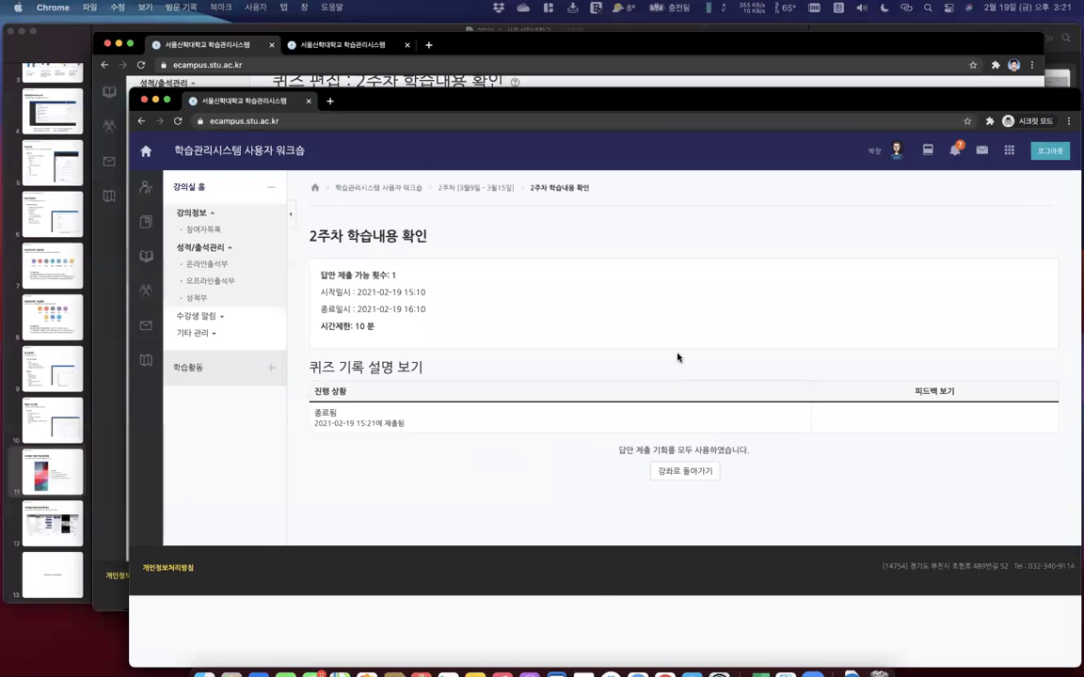
{"action": "left_click", "coordinate": [692, 317]}
{"action": "left_click", "coordinate": [301, 139]}
{"action": "scroll", "coordinate": [475, 355], "scroll_direction": "down", "scroll_amount": 15}
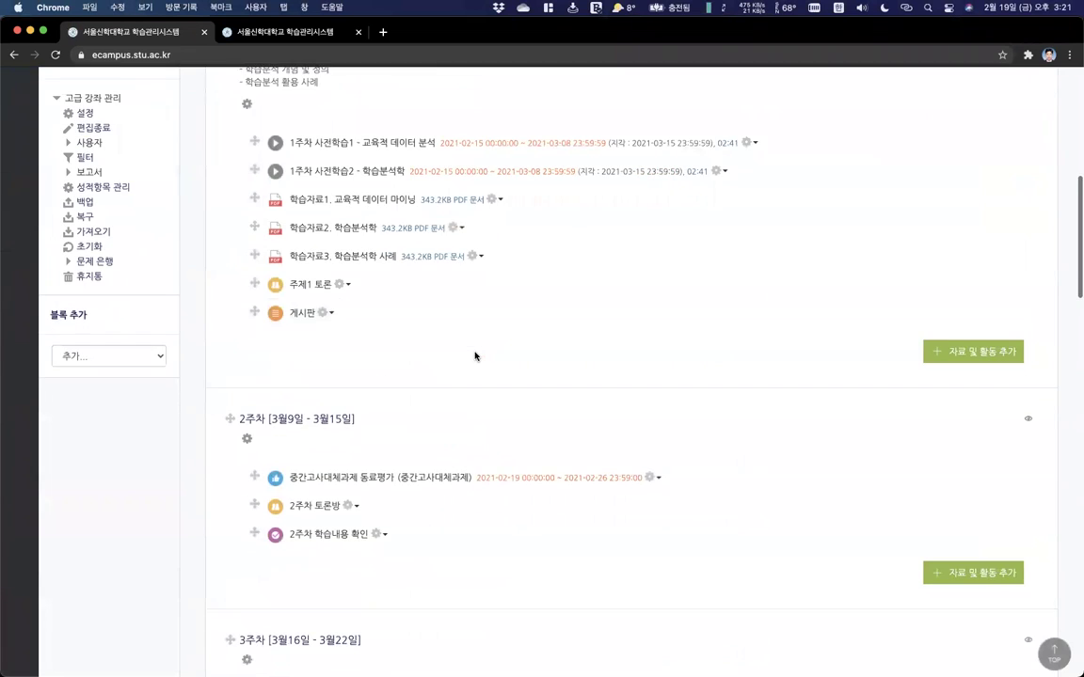
{"action": "left_click", "coordinate": [329, 393]}
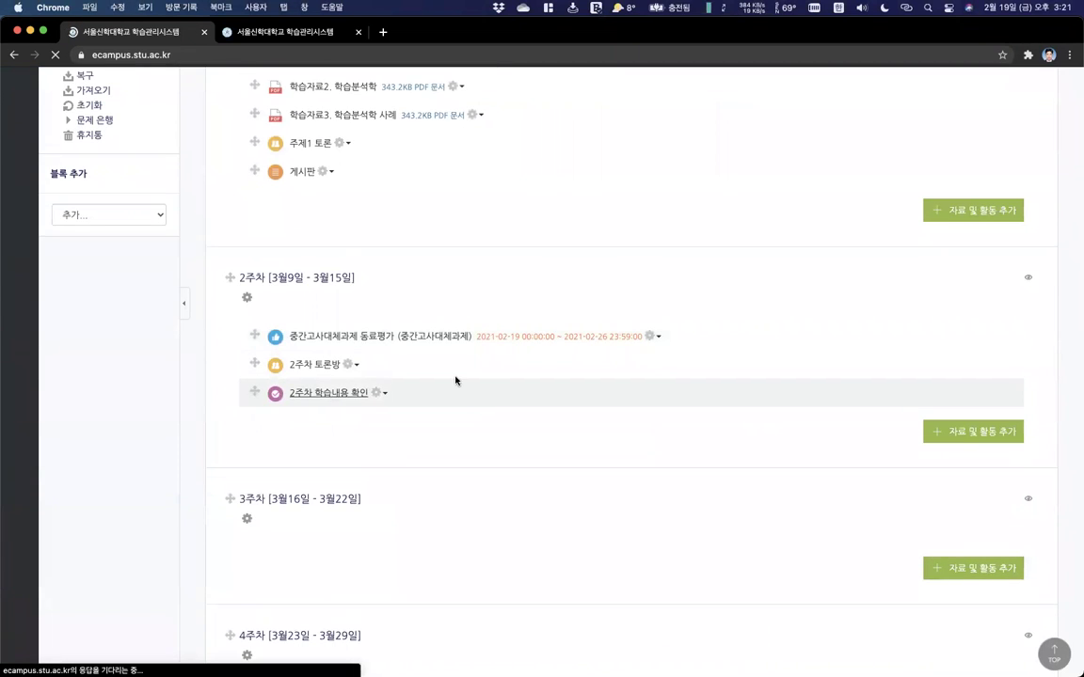
{"action": "scroll", "coordinate": [472, 375], "scroll_direction": "down", "scroll_amount": 2}
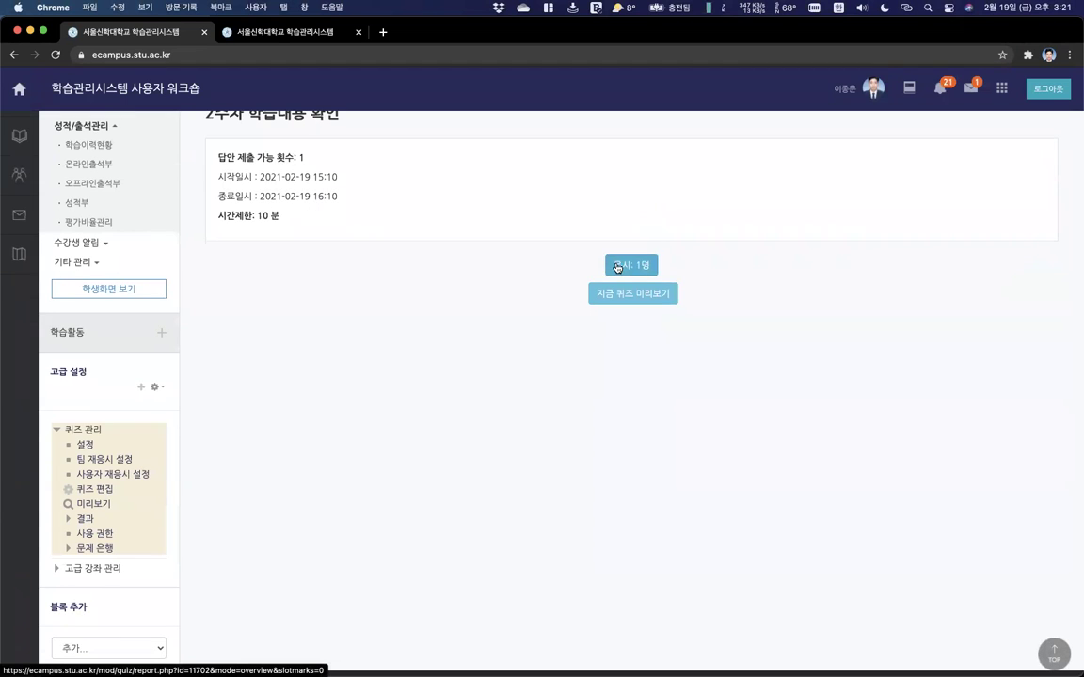
{"action": "left_click", "coordinate": [625, 268]}
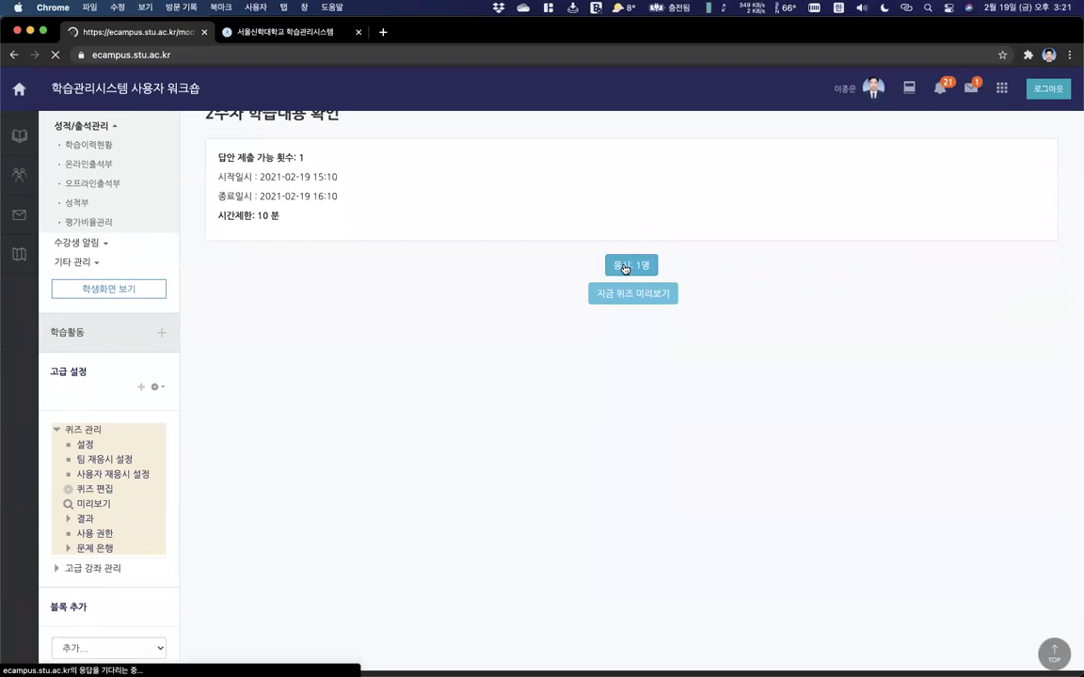
Review the student's row in the grade report and the 퀴즈 성적 분포도 chart with its data table.
{"action": "scroll", "coordinate": [602, 279], "scroll_direction": "down", "scroll_amount": 6}
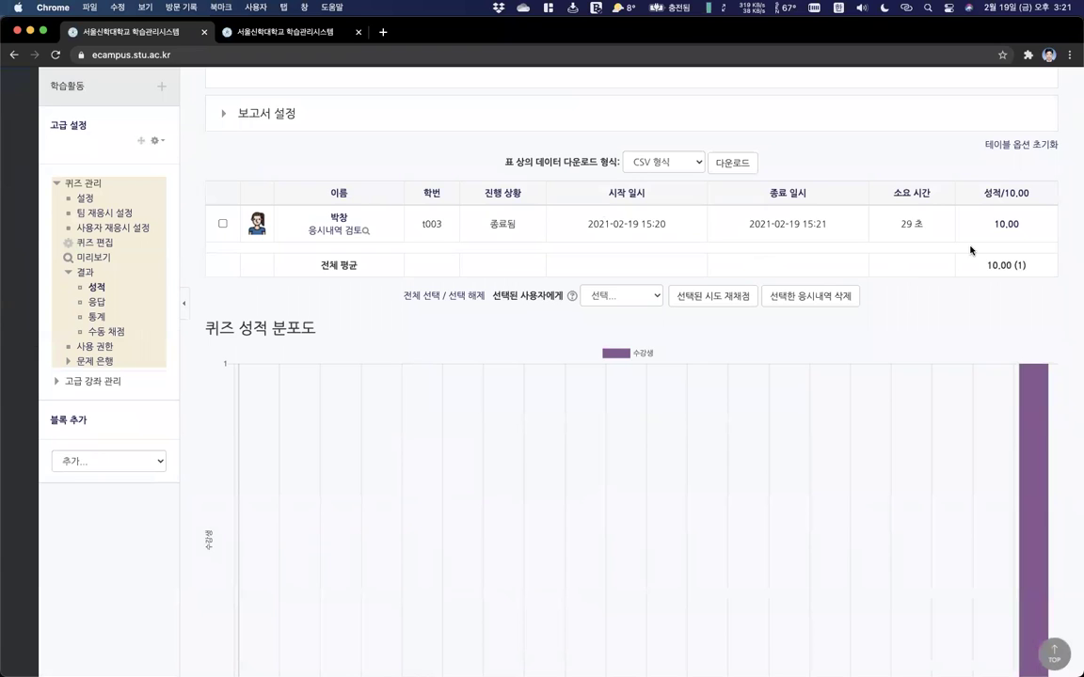
{"action": "scroll", "coordinate": [975, 249], "scroll_direction": "down", "scroll_amount": 5}
{"action": "scroll", "coordinate": [988, 246], "scroll_direction": "up", "scroll_amount": 6}
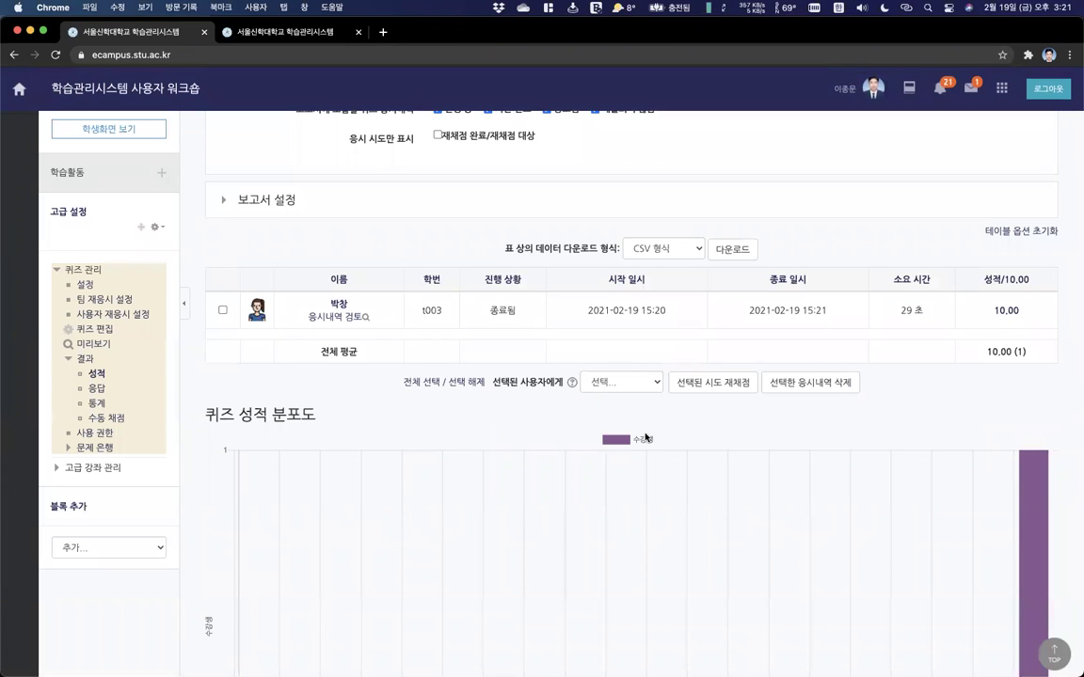
{"action": "scroll", "coordinate": [567, 338], "scroll_direction": "down", "scroll_amount": 7}
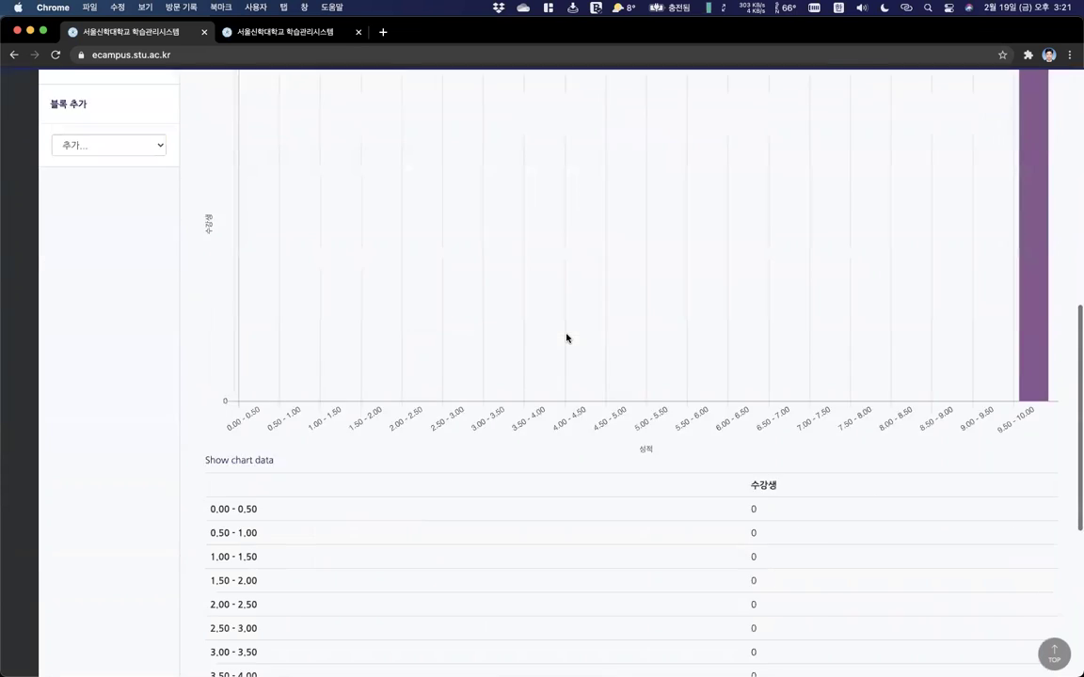
{"action": "scroll", "coordinate": [839, 300], "scroll_direction": "up", "scroll_amount": 3}
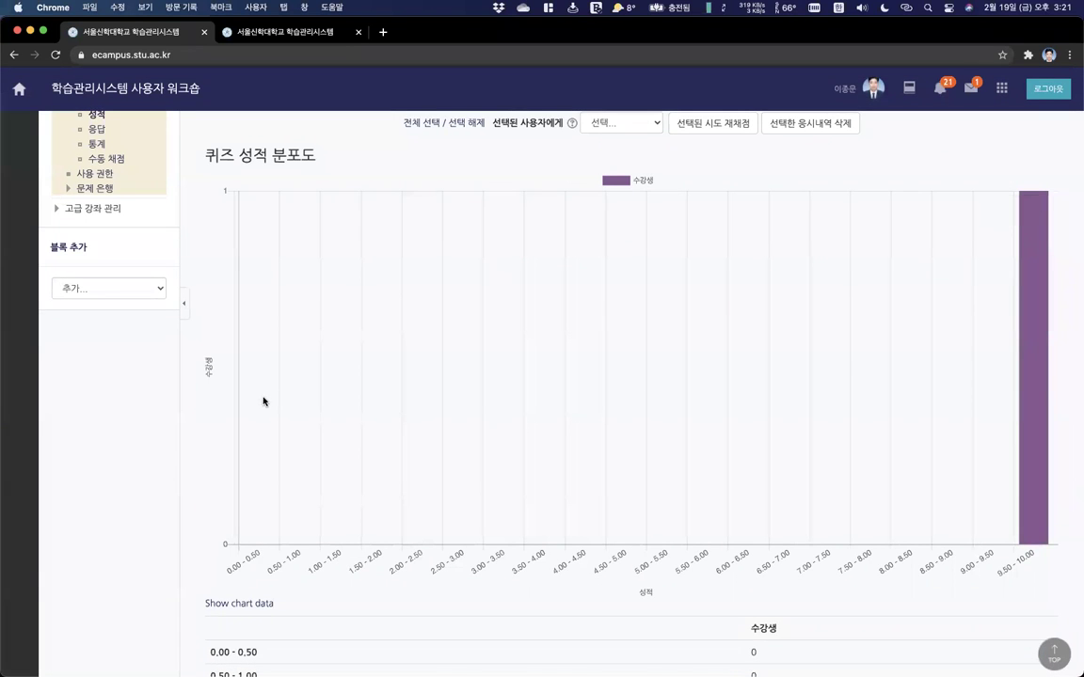
{"action": "scroll", "coordinate": [410, 313], "scroll_direction": "up", "scroll_amount": 6}
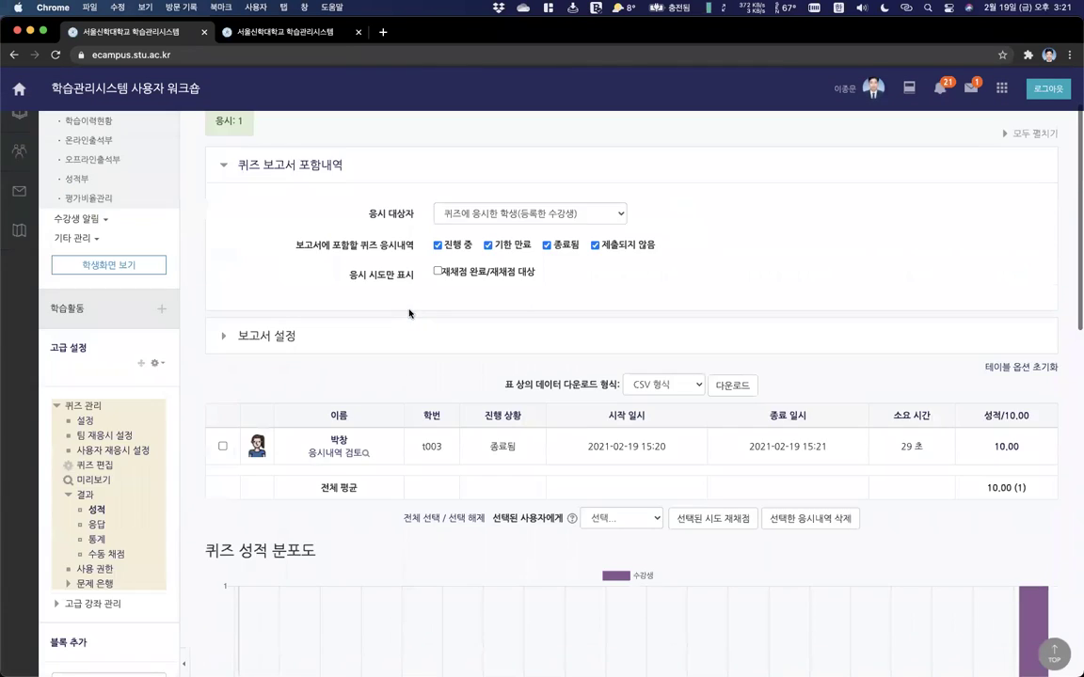
Review the student's attempt question by question through 응시내역 검토, and return to the grade report.
{"action": "scroll", "coordinate": [357, 339], "scroll_direction": "down", "scroll_amount": 1}
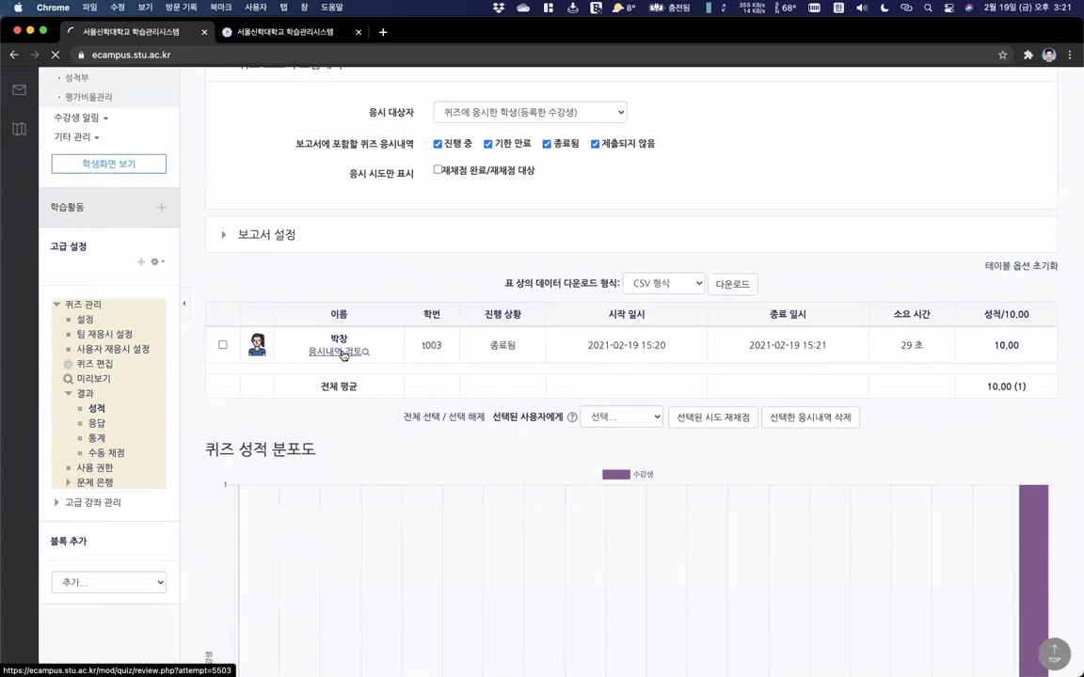
{"action": "scroll", "coordinate": [428, 378], "scroll_direction": "down", "scroll_amount": 5}
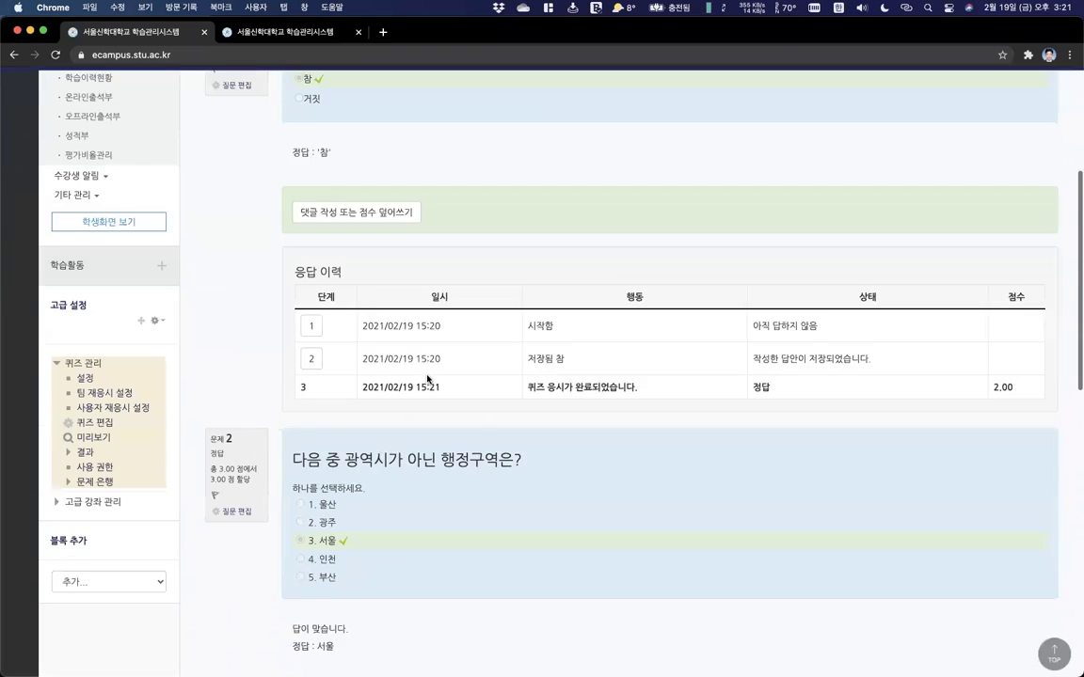
{"action": "scroll", "coordinate": [428, 378], "scroll_direction": "down", "scroll_amount": 7}
{"action": "scroll", "coordinate": [428, 375], "scroll_direction": "left", "scroll_amount": 5}
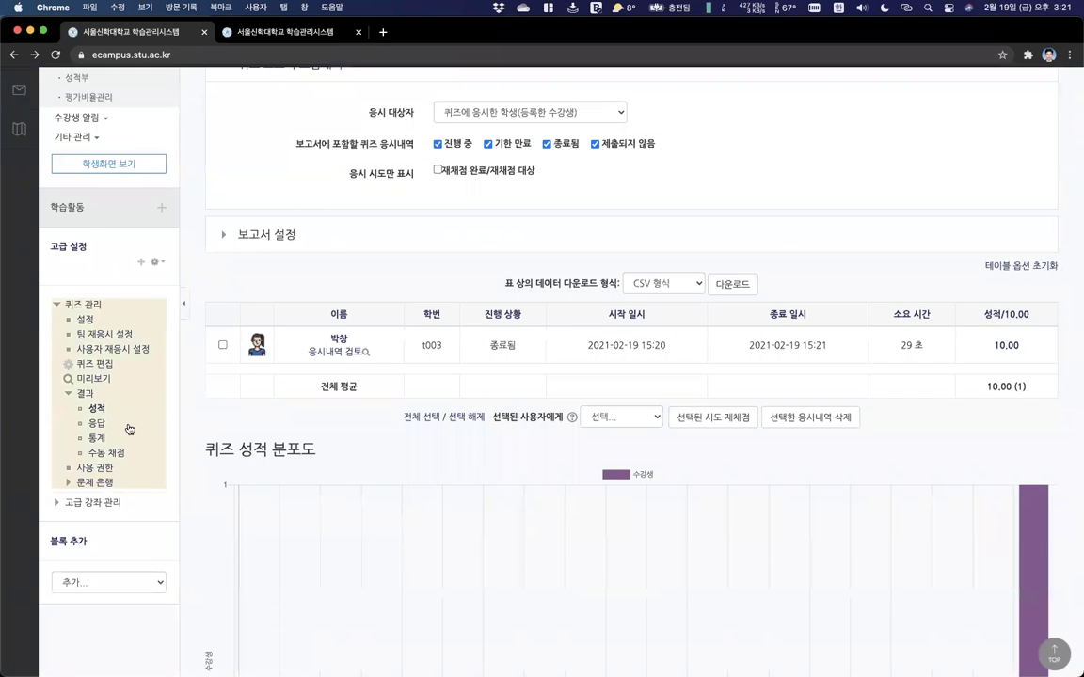
View the quiz's 응답 report and check the available download formats without changing the selection.
{"action": "scroll", "coordinate": [101, 429], "scroll_direction": "down", "scroll_amount": 1}
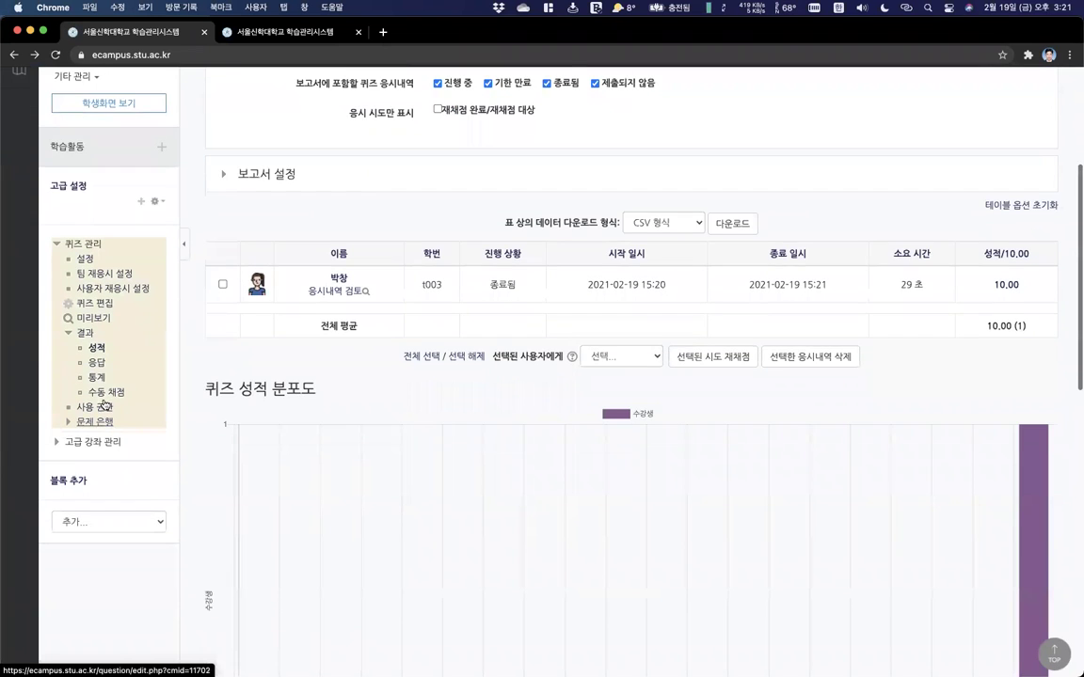
{"action": "left_click", "coordinate": [97, 363]}
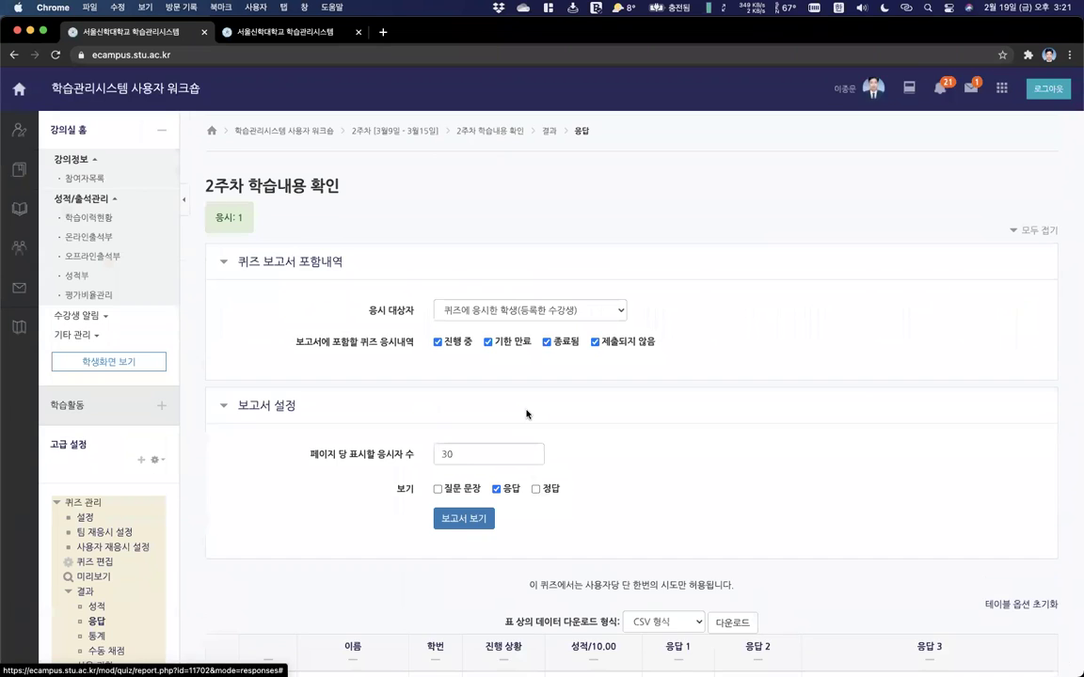
{"action": "scroll", "coordinate": [527, 414], "scroll_direction": "down", "scroll_amount": 3}
{"action": "left_click", "coordinate": [668, 440]}
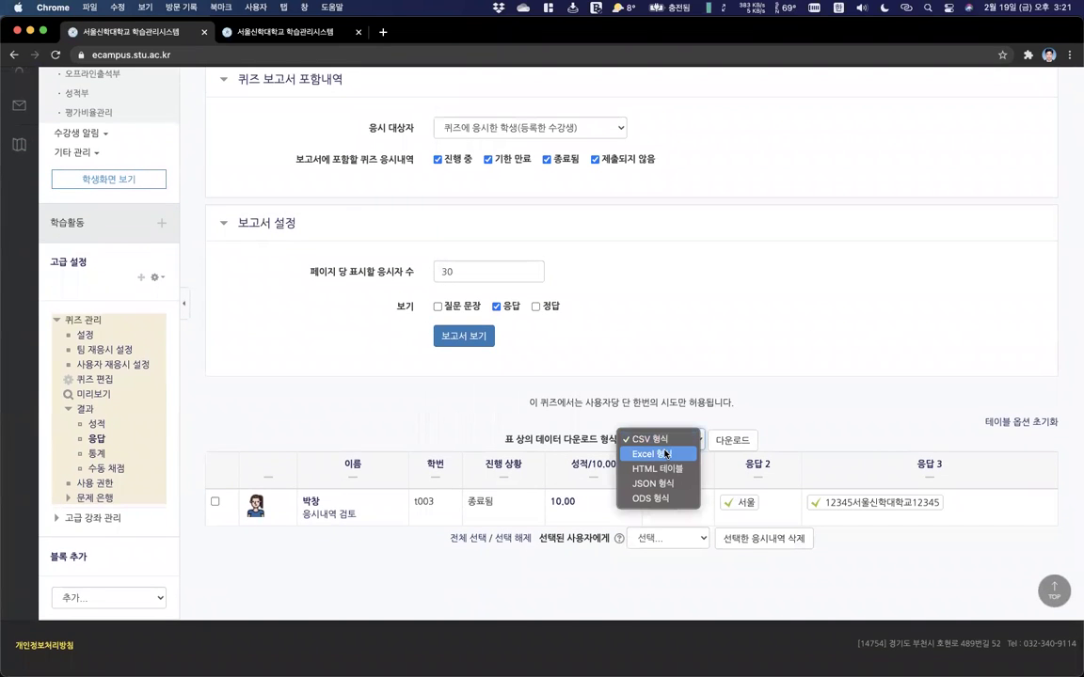
{"action": "left_click", "coordinate": [239, 382]}
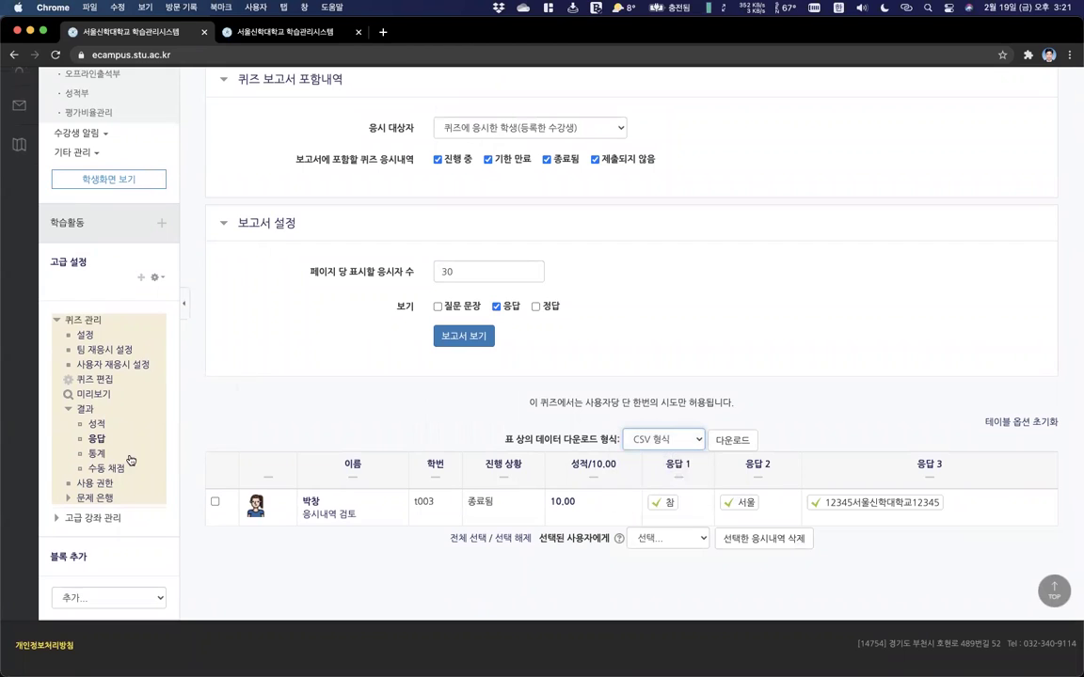
Open the quiz's 통계 report and examine the quiz summary, 퀴즈 구조 분석 table and per-question chart.
{"action": "left_click", "coordinate": [97, 454]}
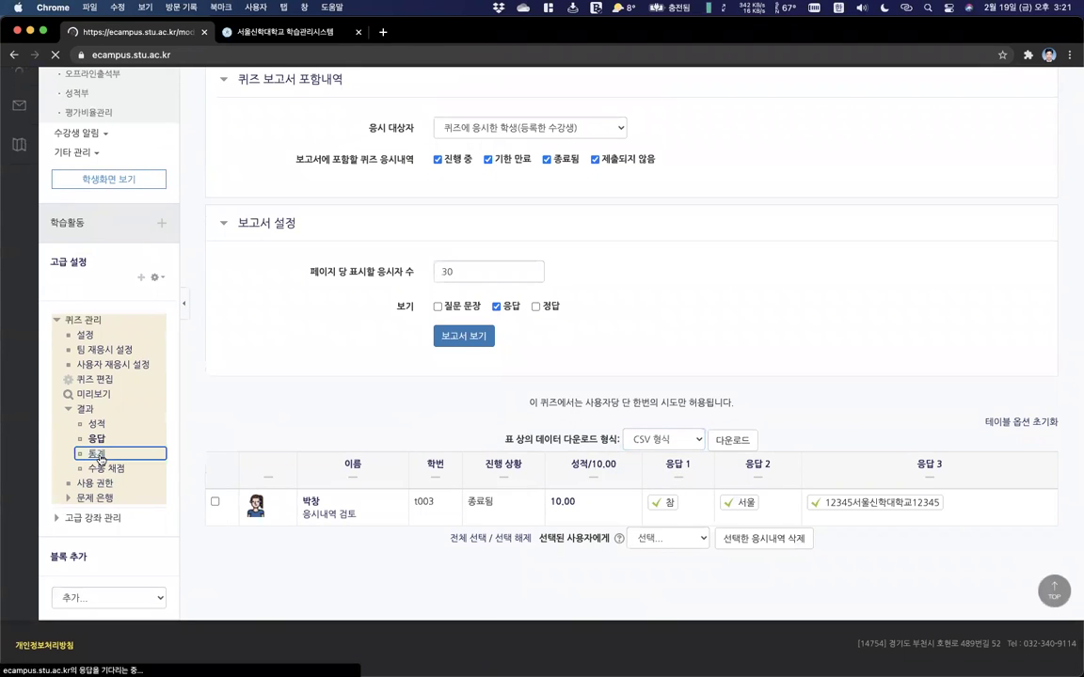
{"action": "scroll", "coordinate": [469, 485], "scroll_direction": "down", "scroll_amount": 5}
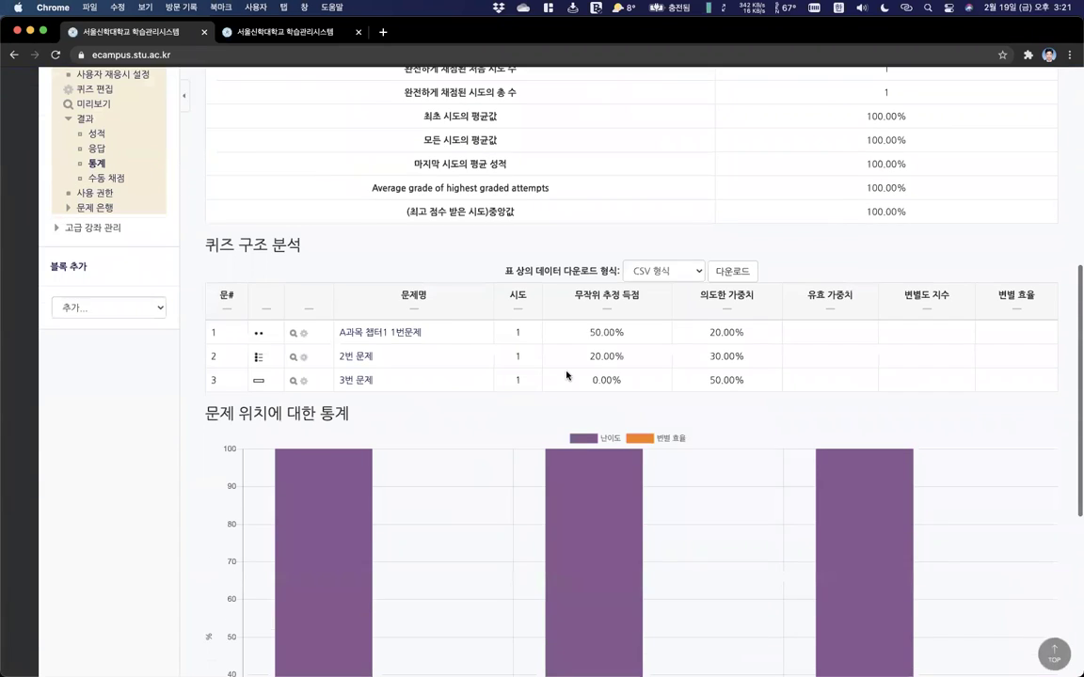
{"action": "scroll", "coordinate": [694, 476], "scroll_direction": "down", "scroll_amount": 5}
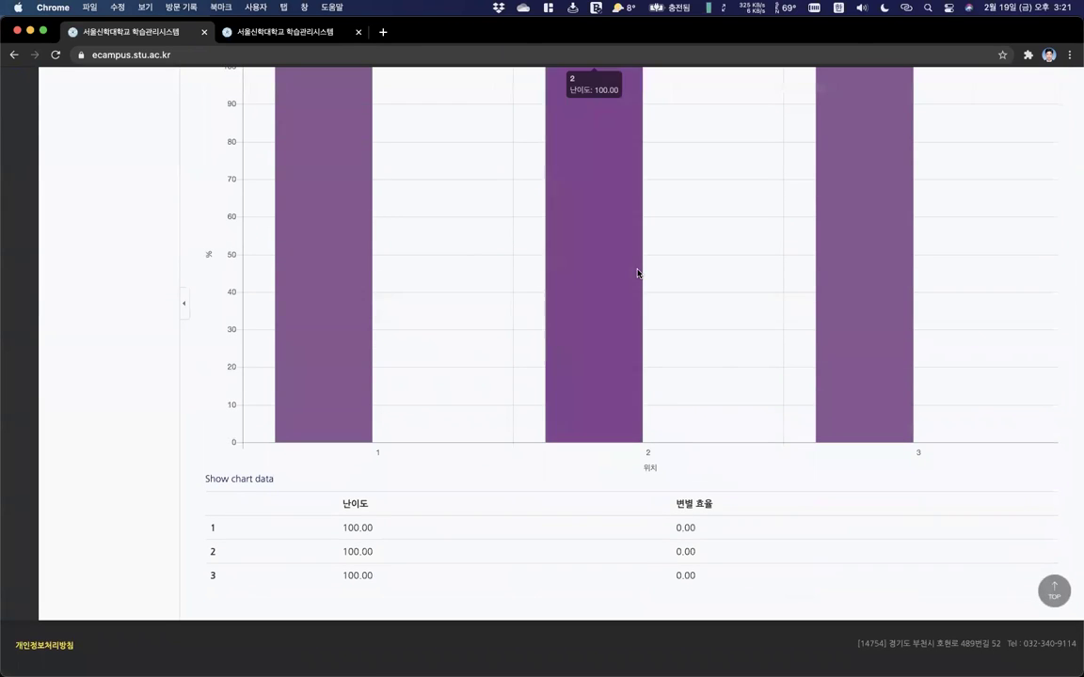
{"action": "scroll", "coordinate": [639, 273], "scroll_direction": "up", "scroll_amount": 3}
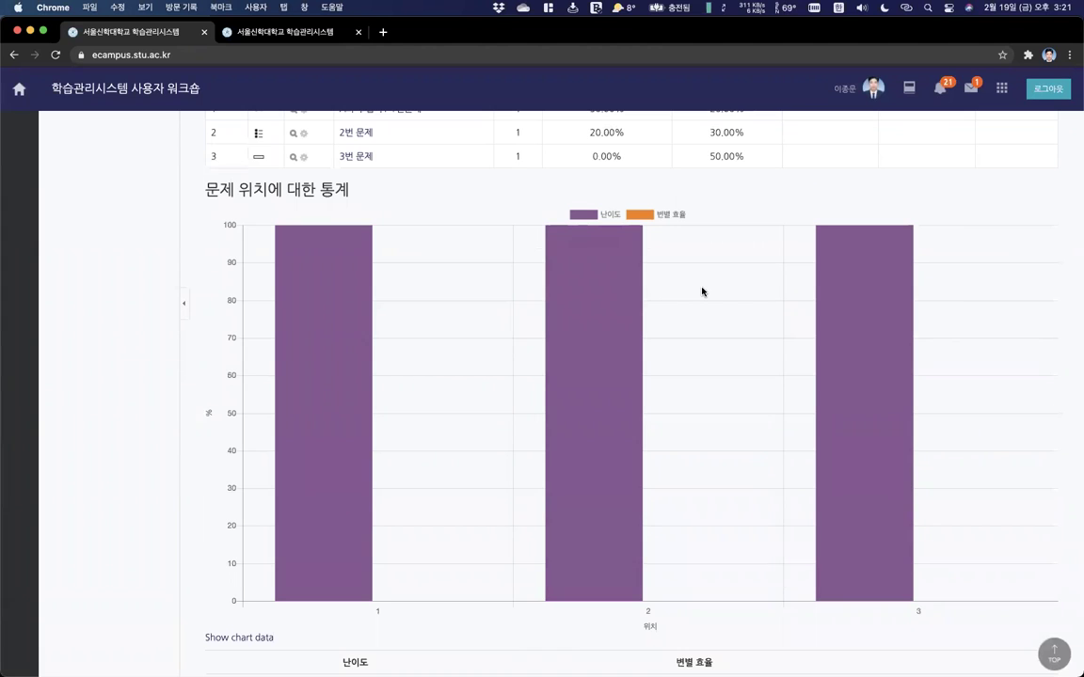
{"action": "scroll", "coordinate": [702, 291], "scroll_direction": "up", "scroll_amount": 8}
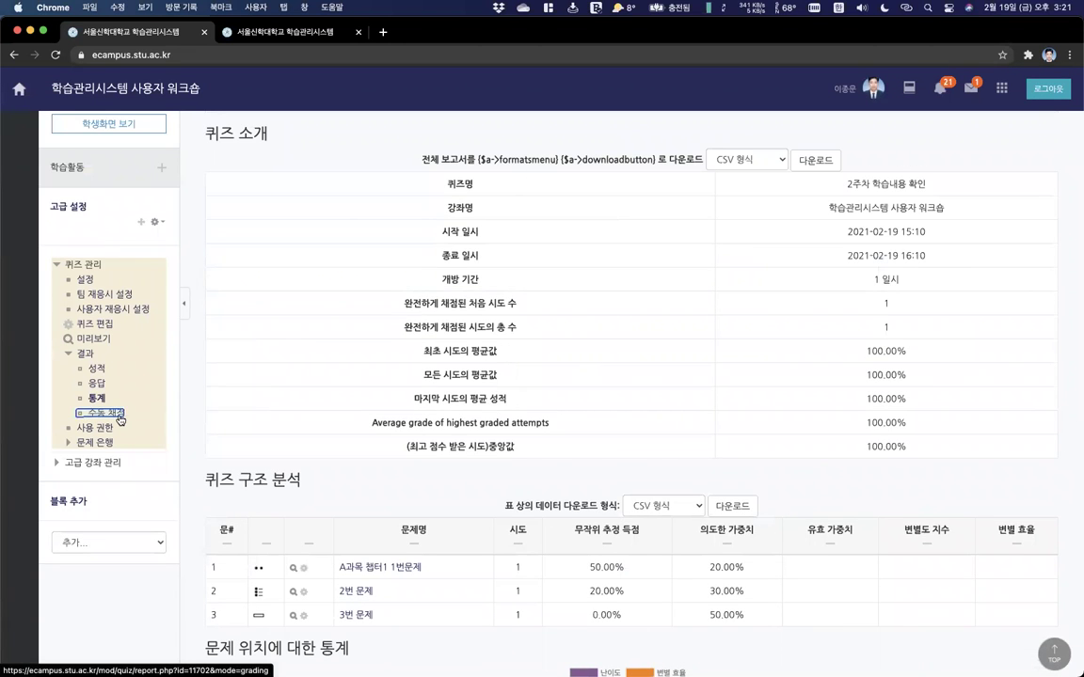
Check the 수동 채점 page for questions that need grading, and return to the quiz's 결과 report.
{"action": "left_click", "coordinate": [106, 412]}
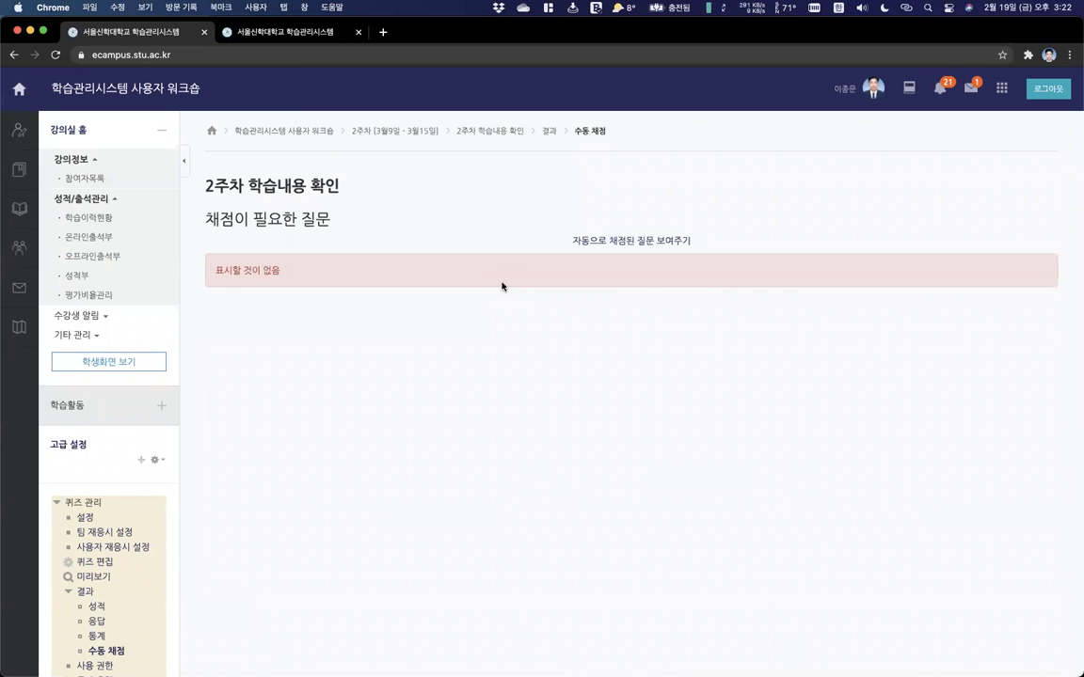
{"action": "scroll", "coordinate": [133, 539], "scroll_direction": "down", "scroll_amount": 3}
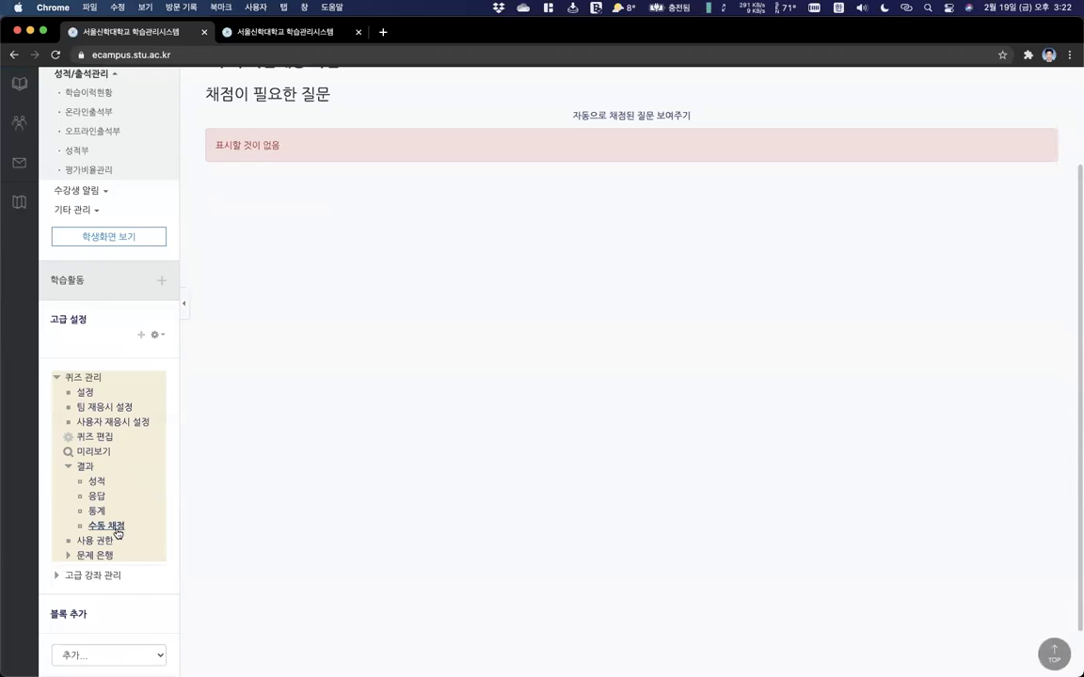
{"action": "scroll", "coordinate": [491, 301], "scroll_direction": "down", "scroll_amount": 2}
{"action": "scroll", "coordinate": [491, 301], "scroll_direction": "up", "scroll_amount": 5}
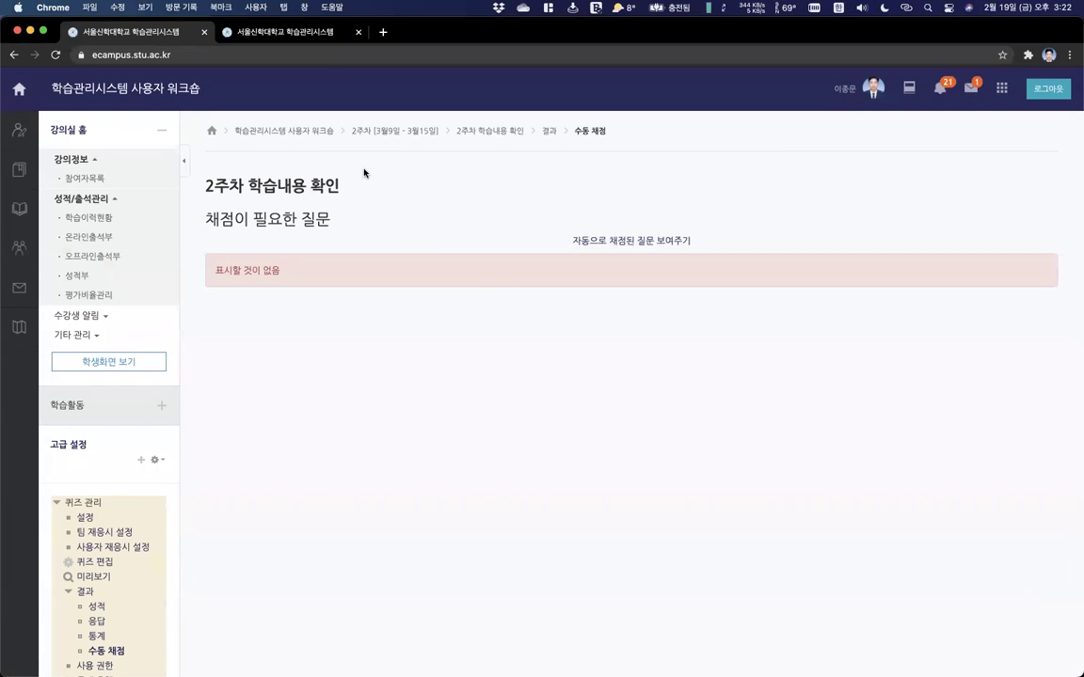
{"action": "left_click", "coordinate": [550, 138]}
{"action": "scroll", "coordinate": [125, 462], "scroll_direction": "down", "scroll_amount": 1}
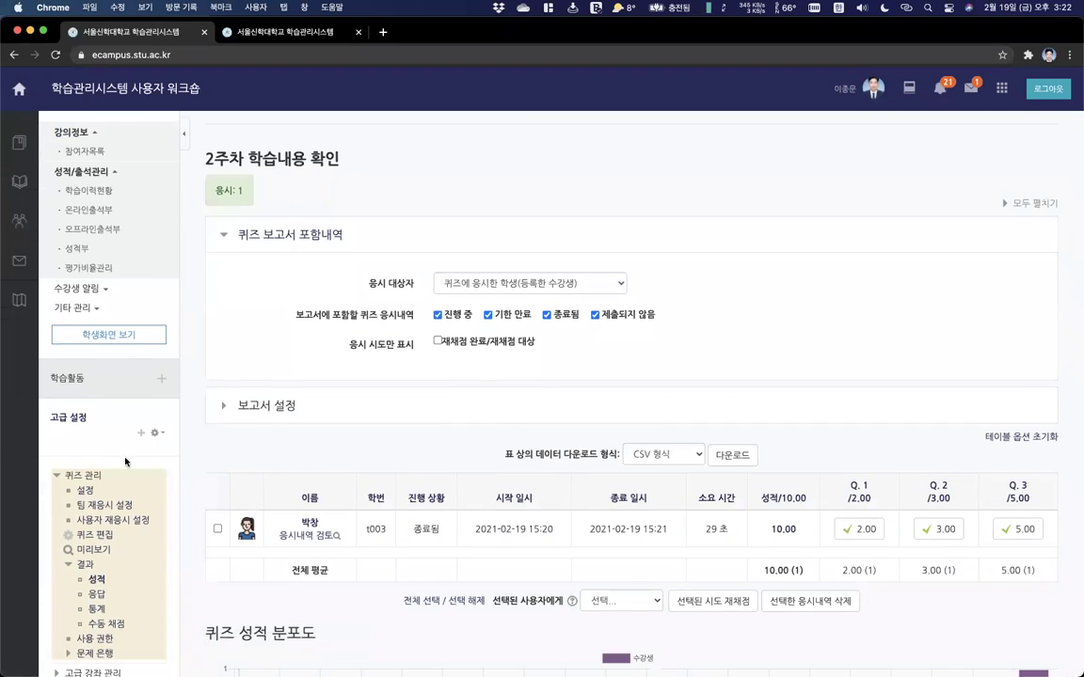
Examine the quiz's 성적 report and expand its 퀴즈 보고서 포함내역 and 보고서 설정 sections to view the display options.
{"action": "scroll", "coordinate": [132, 464], "scroll_direction": "down", "scroll_amount": 3}
{"action": "scroll", "coordinate": [133, 463], "scroll_direction": "up", "scroll_amount": 3}
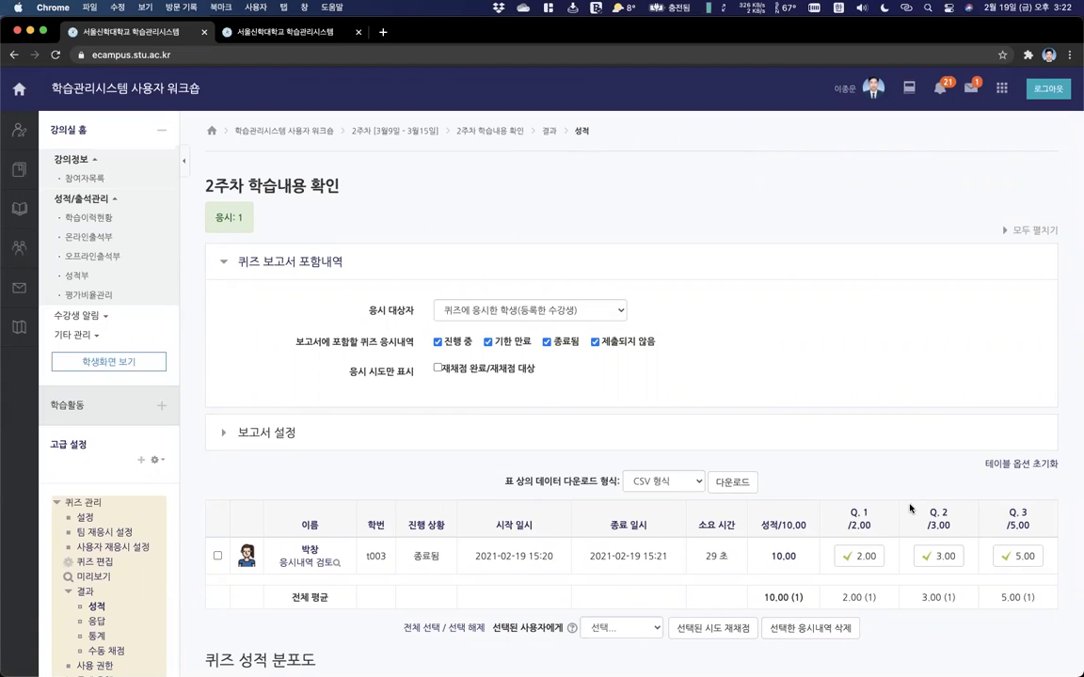
{"action": "left_click", "coordinate": [645, 268]}
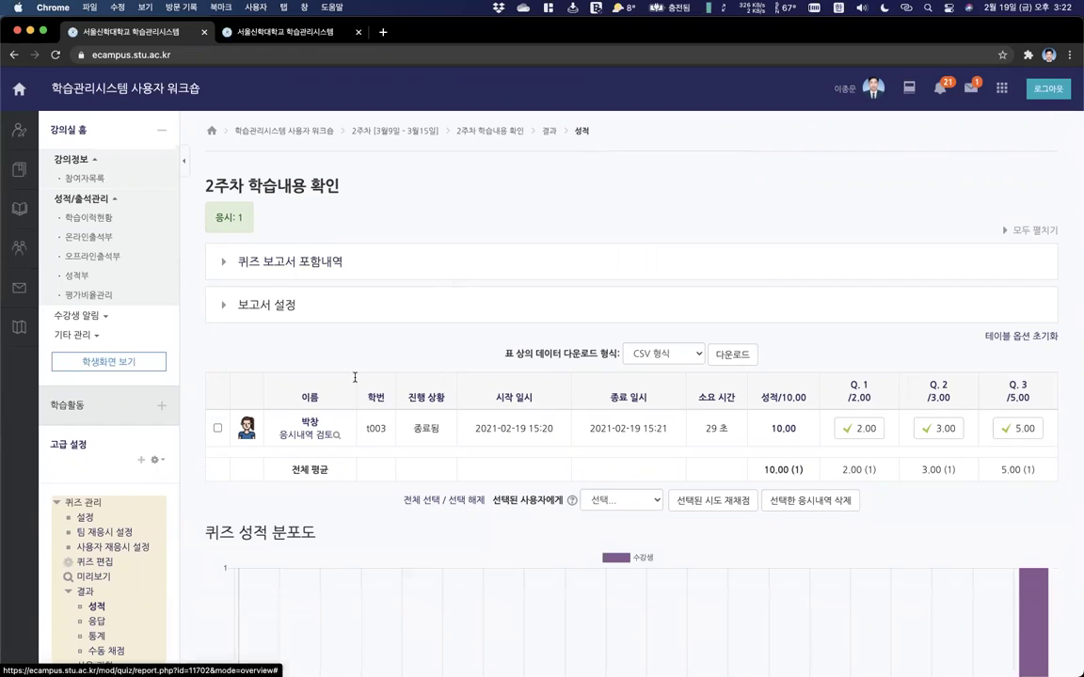
{"action": "left_click", "coordinate": [257, 299]}
{"action": "left_click", "coordinate": [252, 260]}
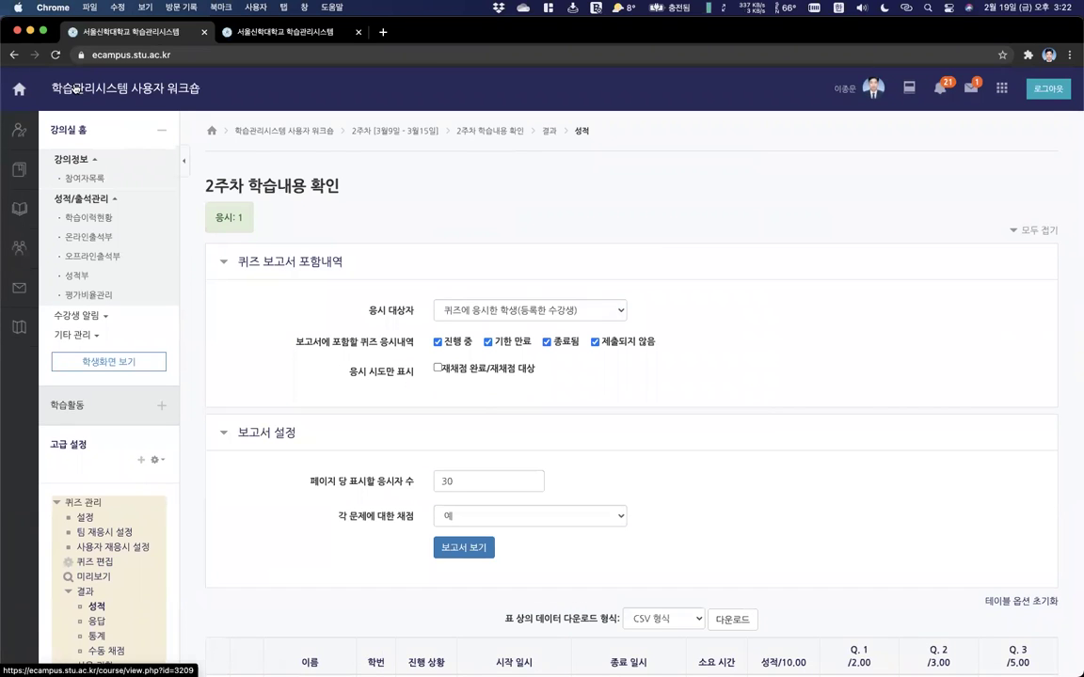
Go back through the LMS home page to the 학습관리시스템 사용자 워크숍 course and open its 조교/청강생 승인 page.
{"action": "left_click", "coordinate": [19, 88]}
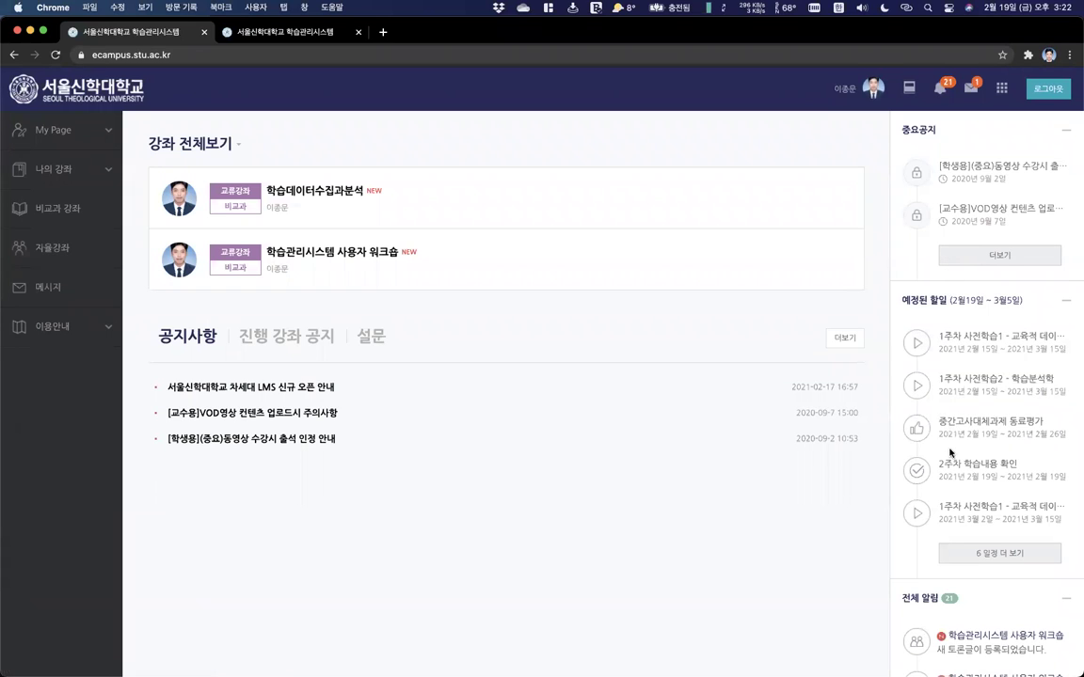
{"action": "left_click", "coordinate": [65, 171]}
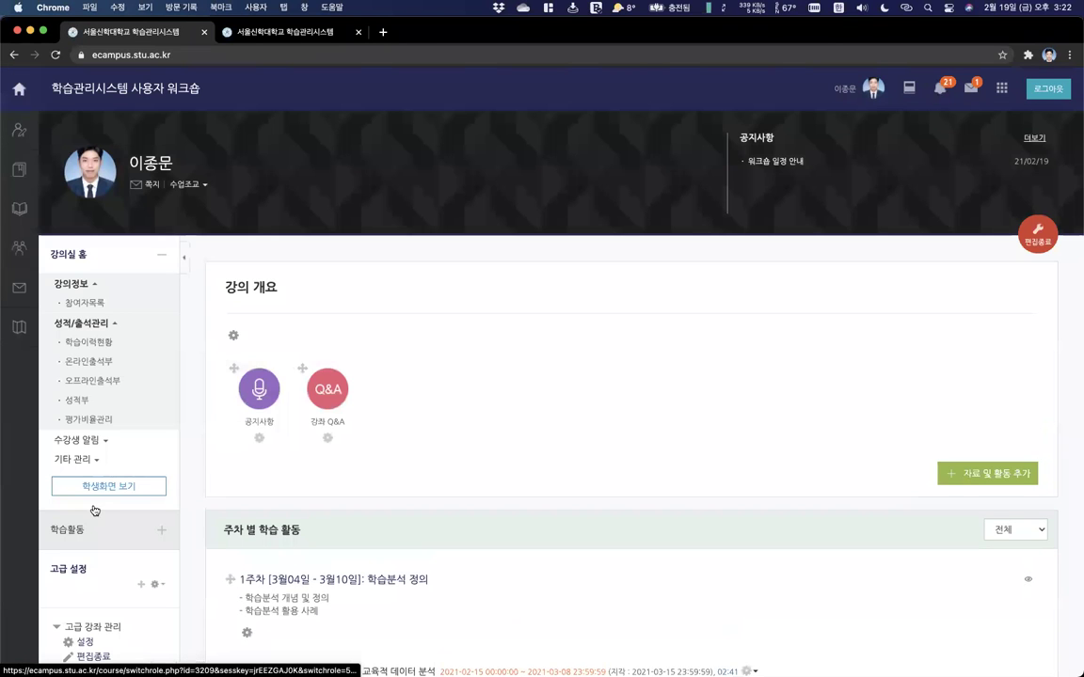
{"action": "left_click", "coordinate": [82, 461]}
{"action": "scroll", "coordinate": [81, 463], "scroll_direction": "down", "scroll_amount": 2}
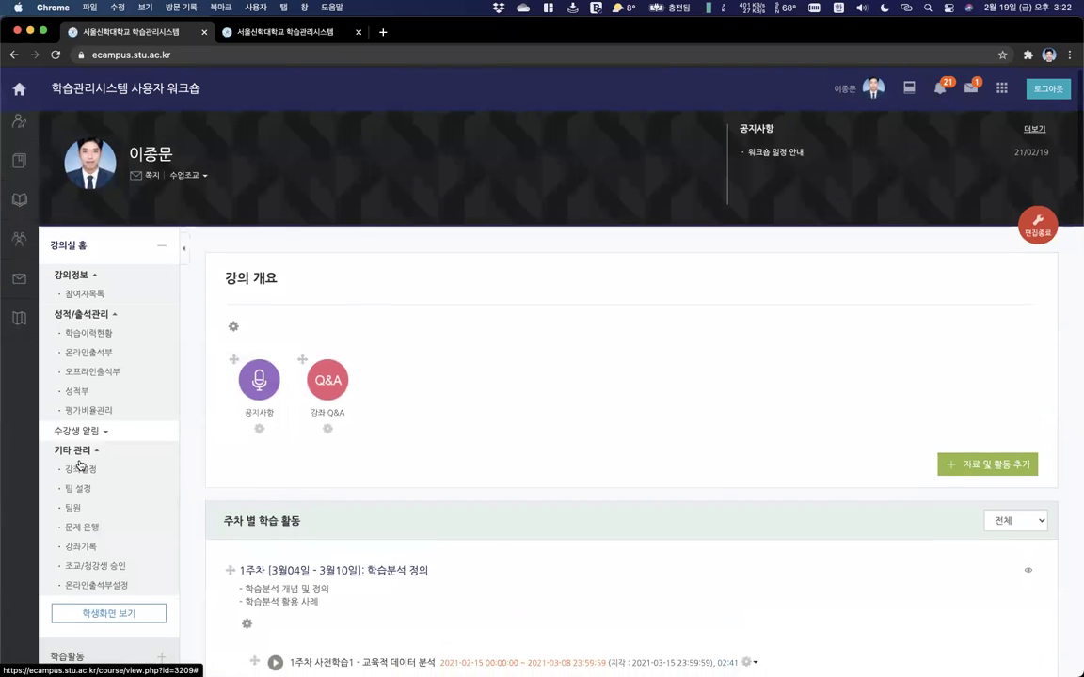
{"action": "scroll", "coordinate": [79, 463], "scroll_direction": "down", "scroll_amount": 5}
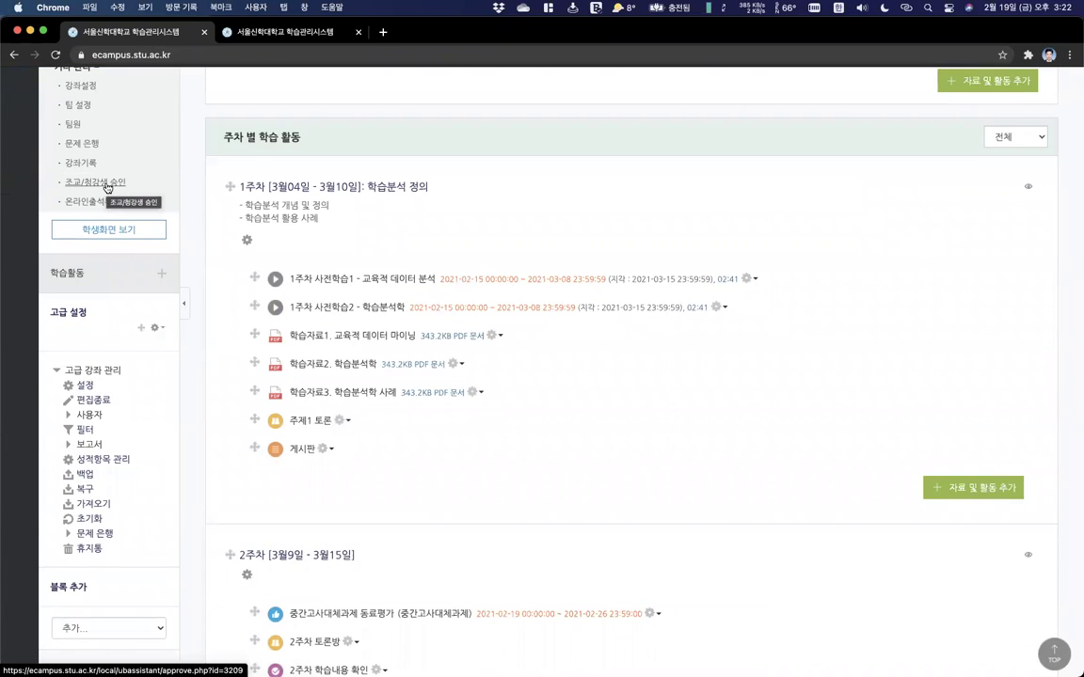
{"action": "left_click", "coordinate": [105, 184]}
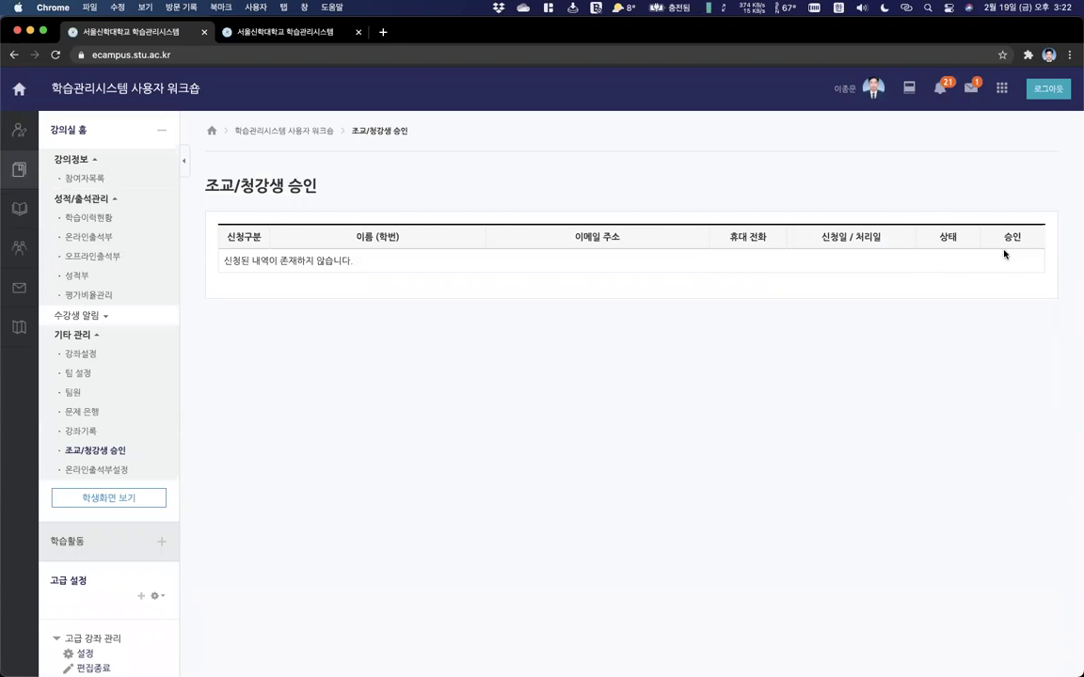
Switch to the student's browser window, return to the LMS home page and expand the 나의 강좌 entries.
{"action": "key", "text": "ctrl+Up"}
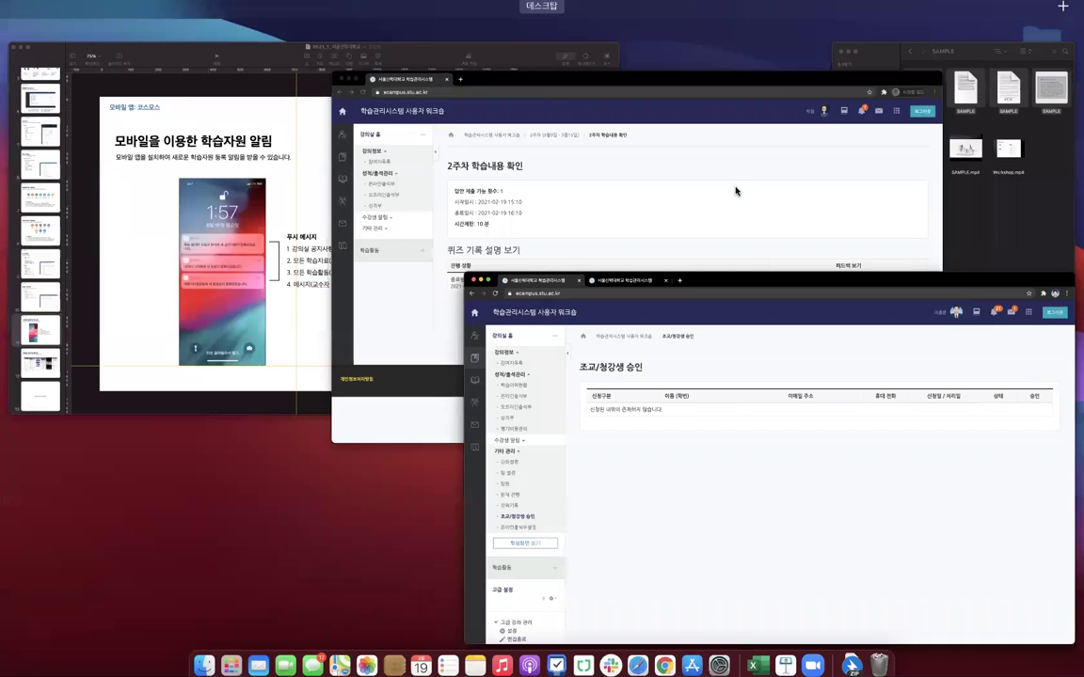
{"action": "left_click", "coordinate": [685, 202]}
{"action": "left_click", "coordinate": [18, 89]}
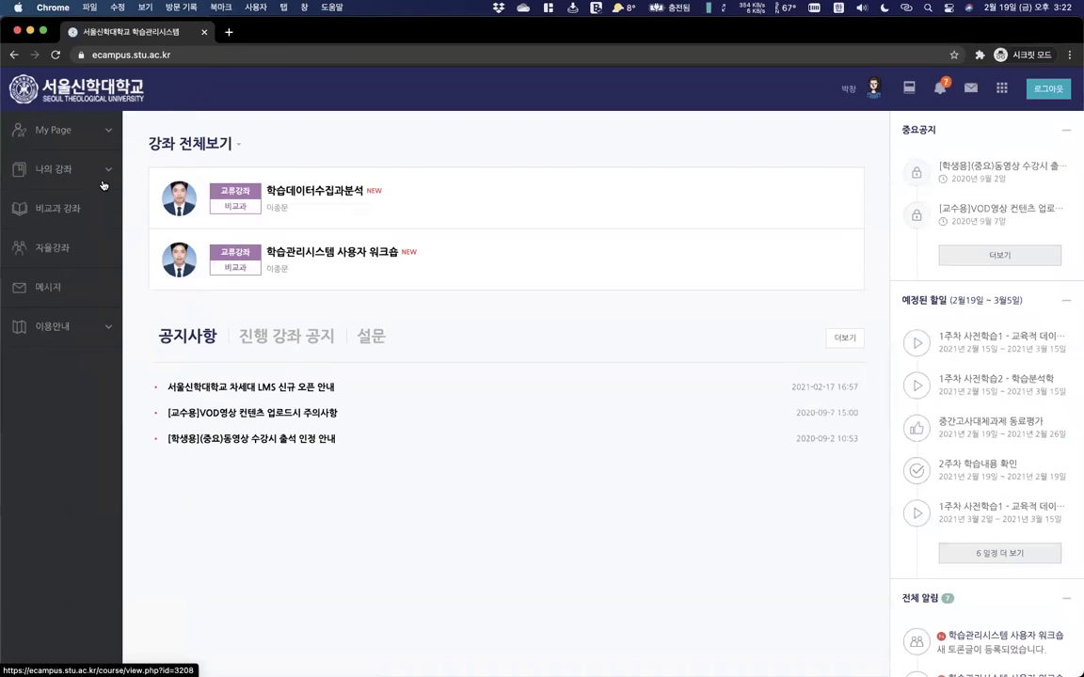
{"action": "left_click", "coordinate": [90, 162]}
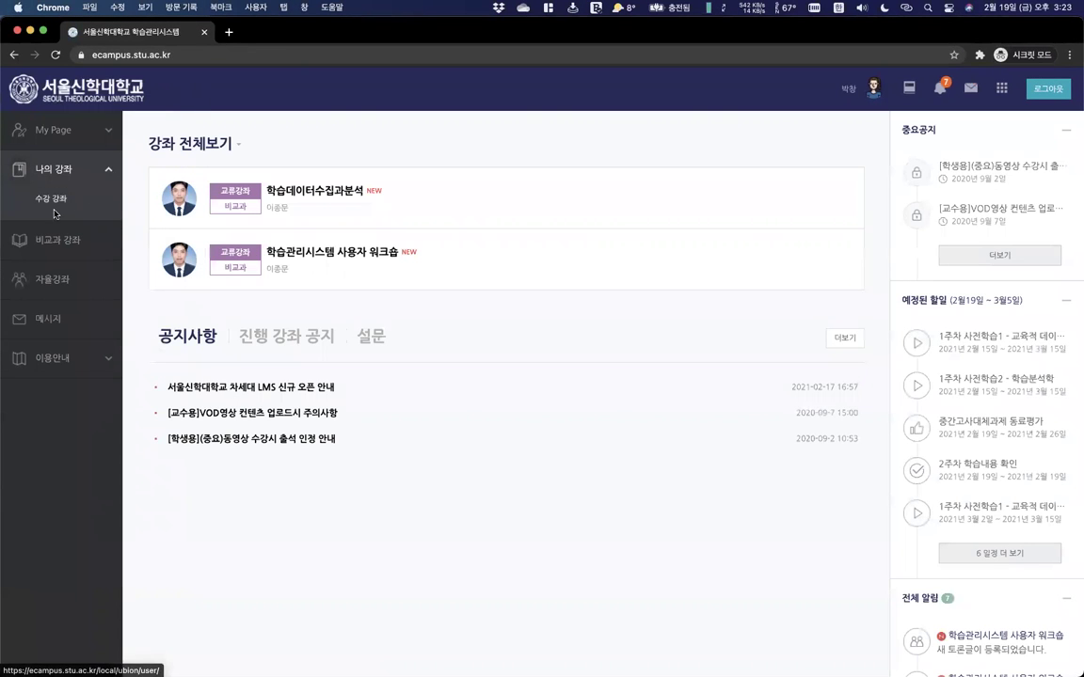
Compare the instructor's 조교/청강생 승인 page with the student's home page, ending in the instructor's window.
{"action": "key", "text": "ctrl+Up"}
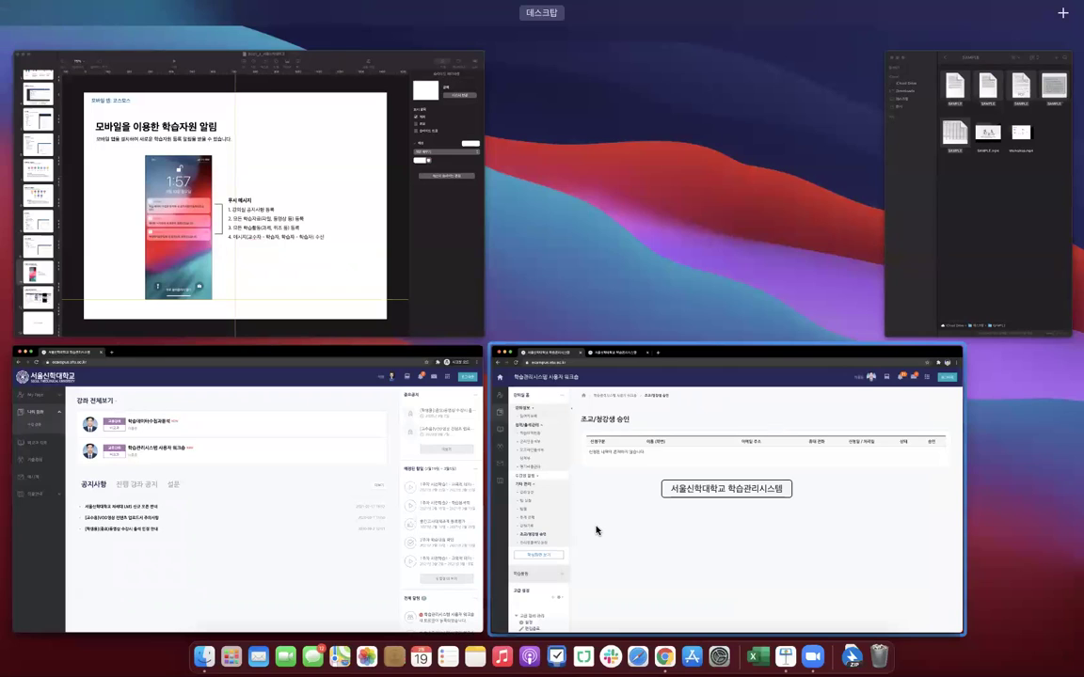
{"action": "left_click", "coordinate": [679, 513]}
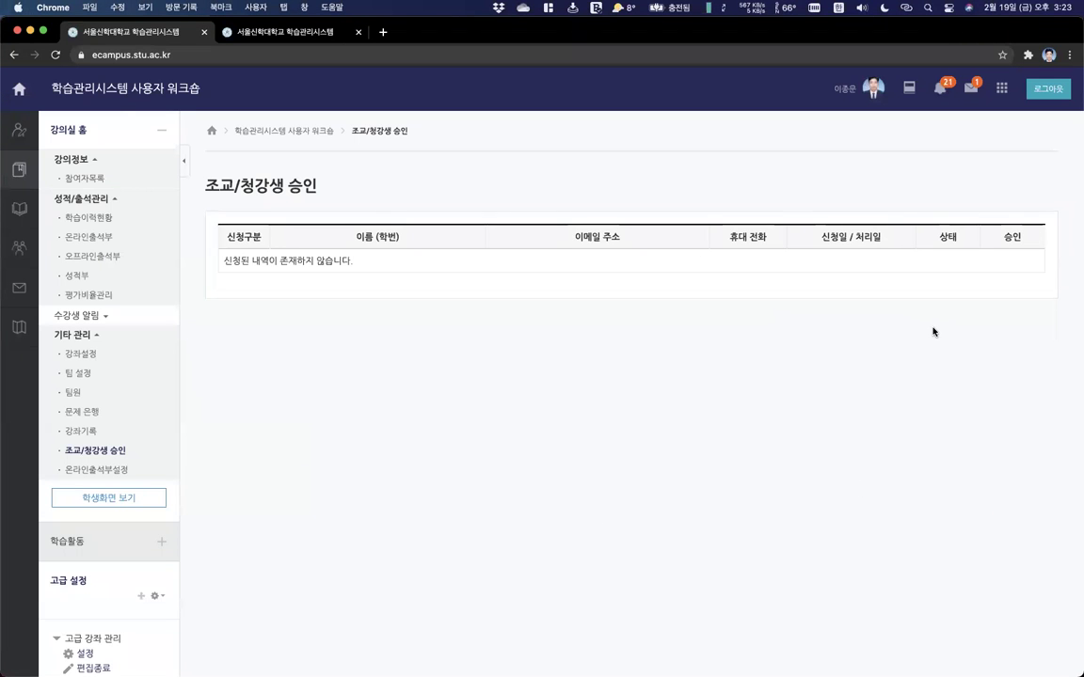
{"action": "key", "text": "ctrl+Up"}
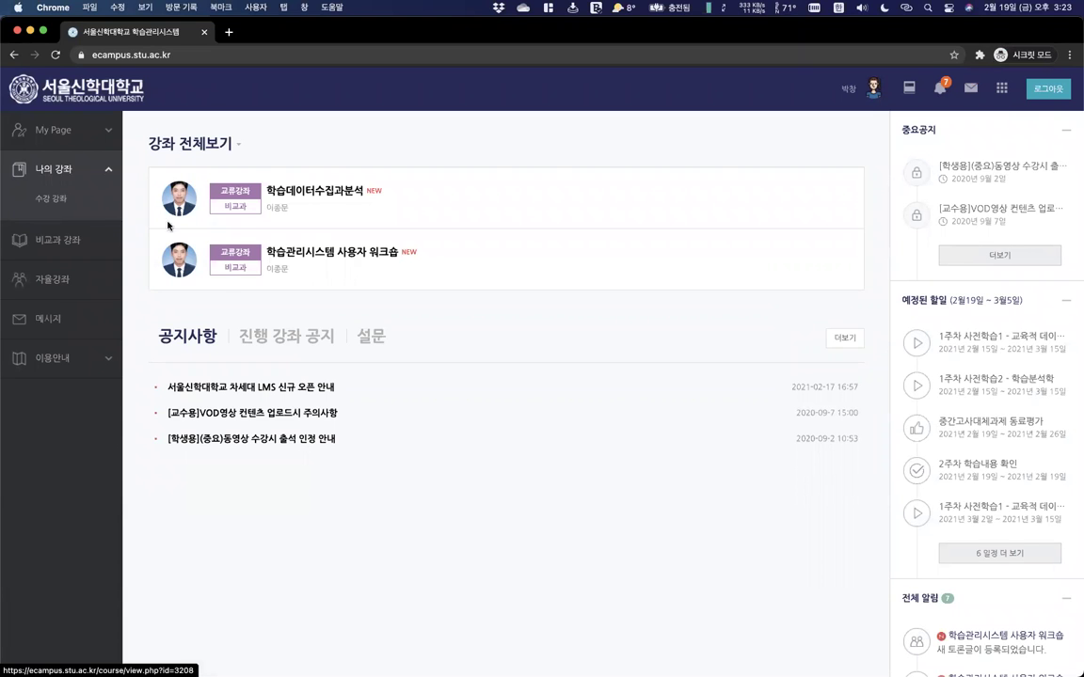
{"action": "key", "text": "ctrl+Up"}
{"action": "left_click", "coordinate": [629, 467]}
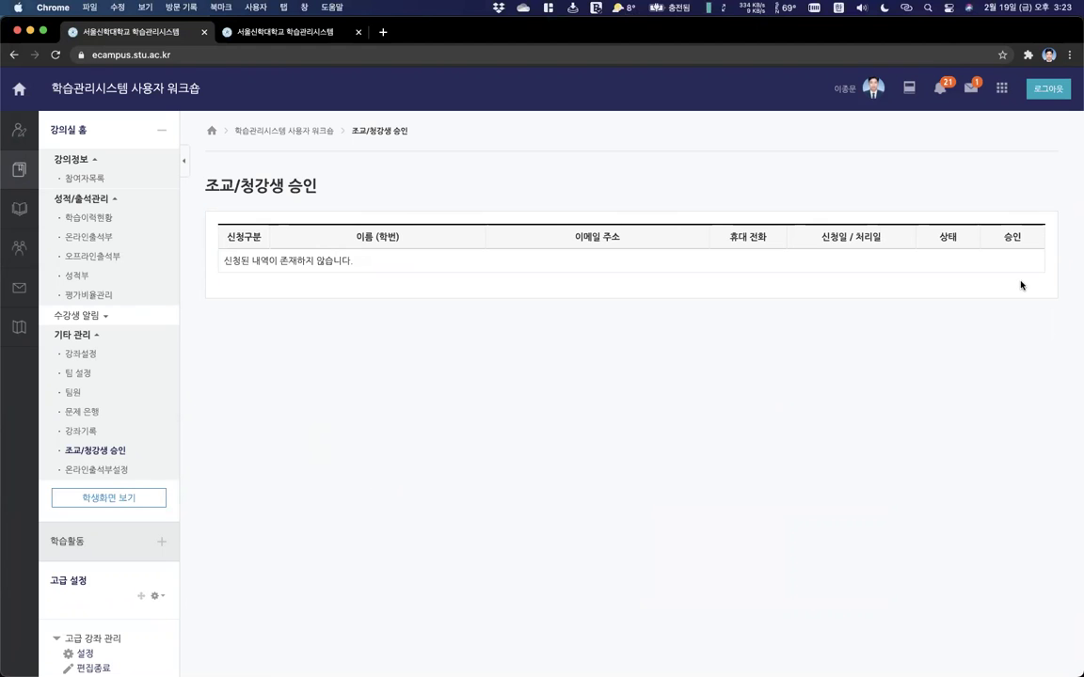
Return to the course home page, look over the overview and week 1 activities, and open the 오프라인출석부.
{"action": "left_click", "coordinate": [324, 131]}
{"action": "scroll", "coordinate": [789, 458], "scroll_direction": "down", "scroll_amount": 1}
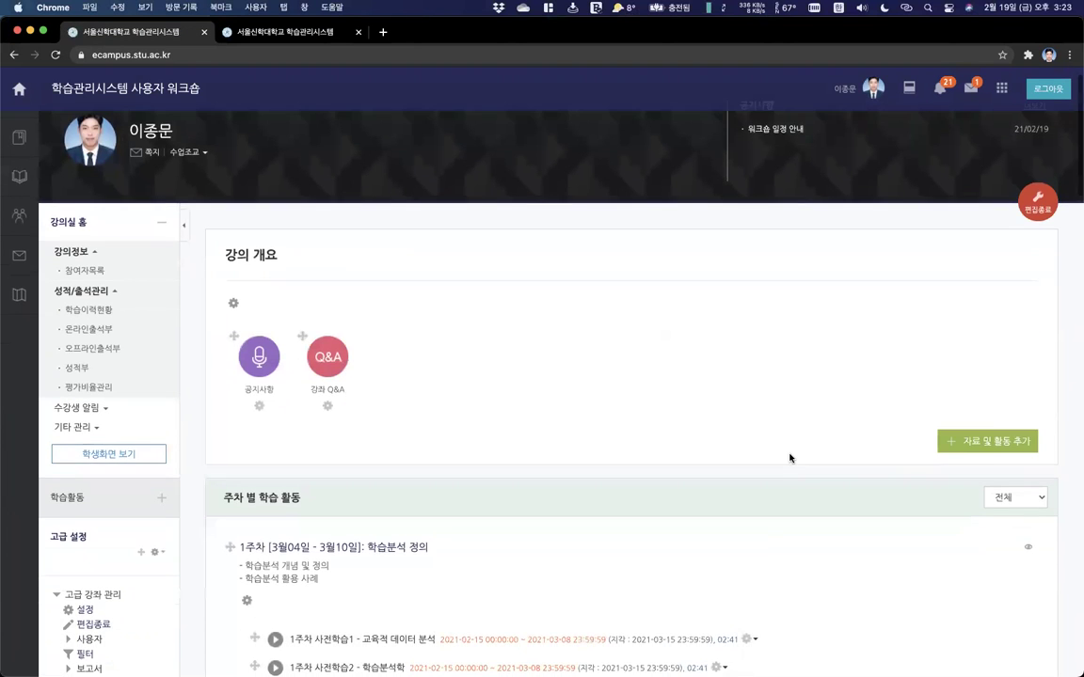
{"action": "scroll", "coordinate": [789, 458], "scroll_direction": "down", "scroll_amount": 1}
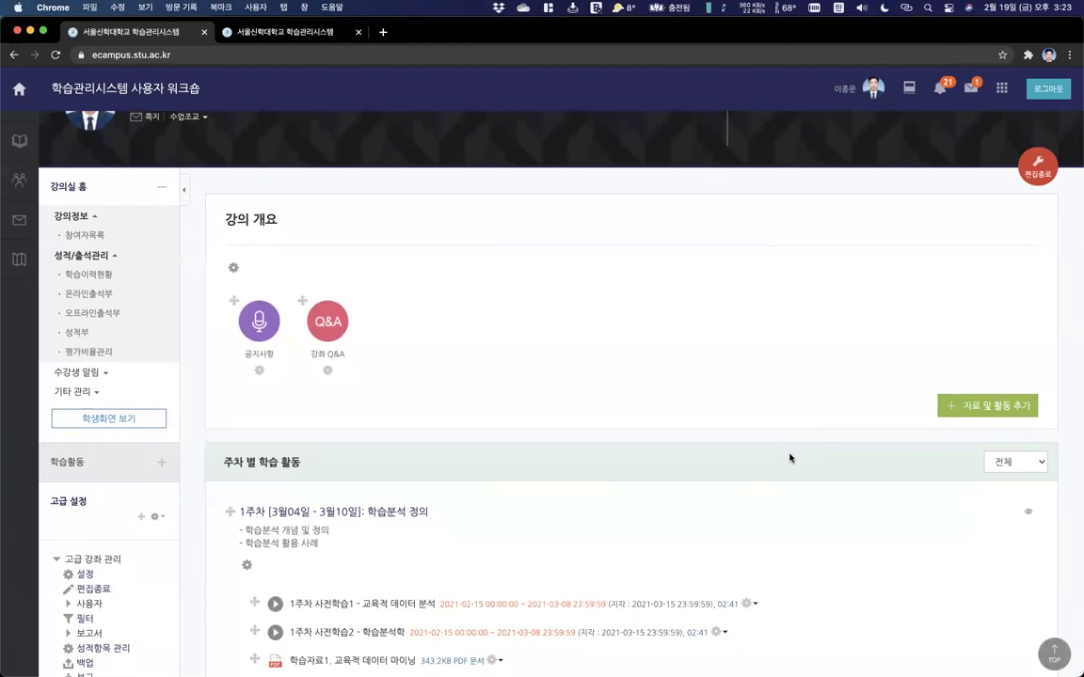
{"action": "scroll", "coordinate": [789, 458], "scroll_direction": "down", "scroll_amount": 1}
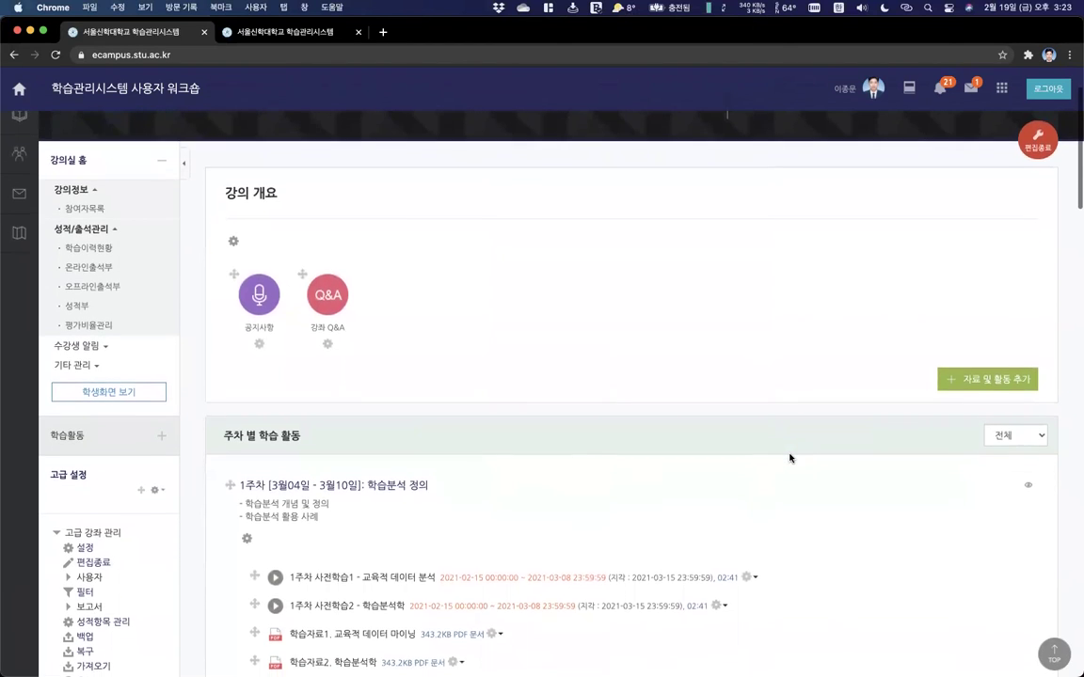
{"action": "scroll", "coordinate": [789, 458], "scroll_direction": "down", "scroll_amount": 2}
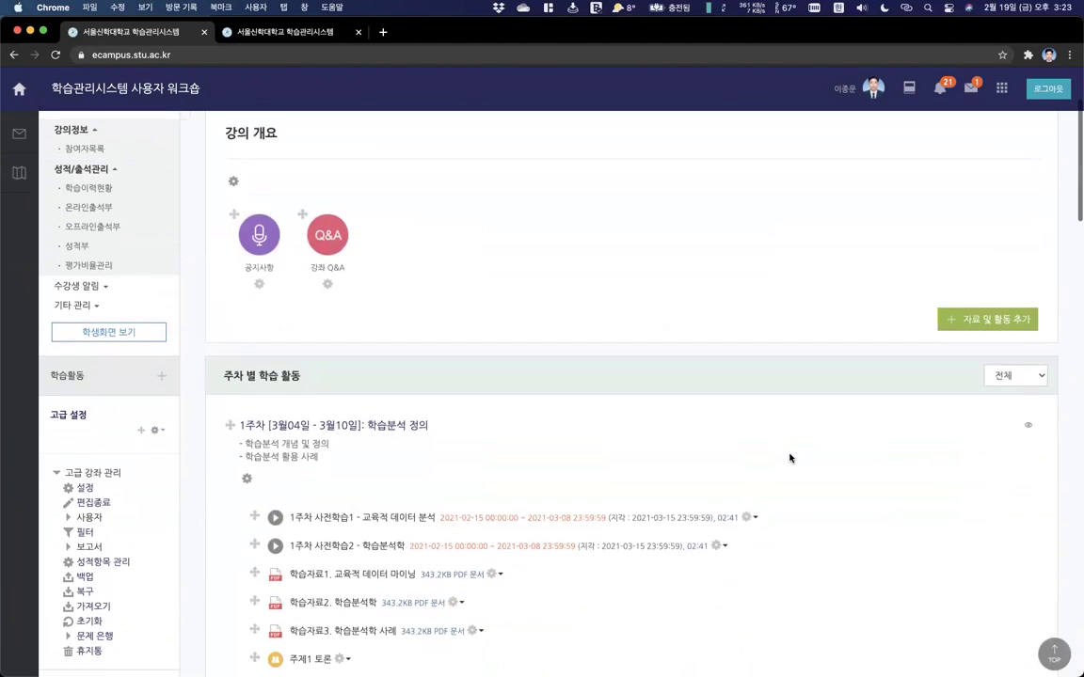
{"action": "scroll", "coordinate": [789, 458], "scroll_direction": "down", "scroll_amount": 1}
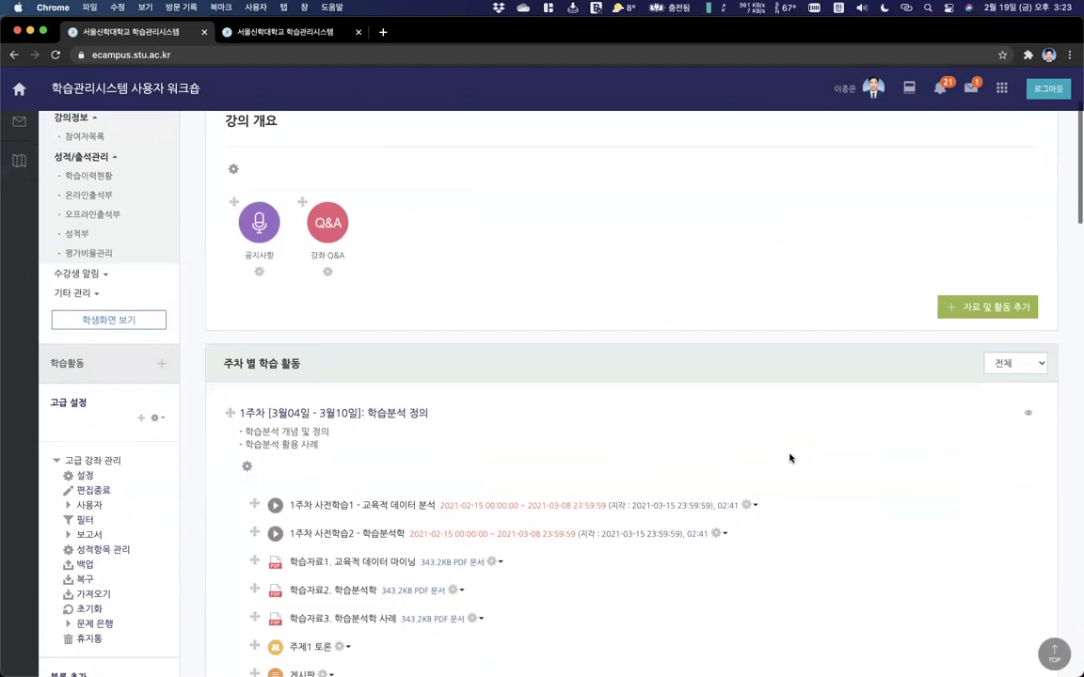
{"action": "scroll", "coordinate": [790, 458], "scroll_direction": "down", "scroll_amount": 1}
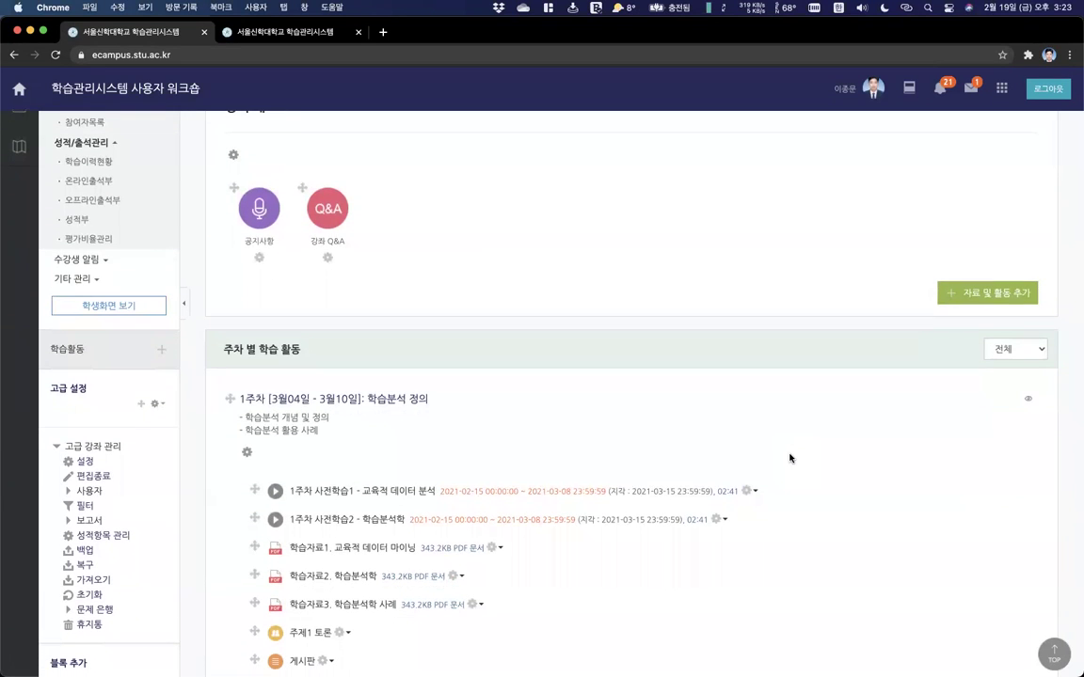
{"action": "scroll", "coordinate": [534, 427], "scroll_direction": "up", "scroll_amount": 5}
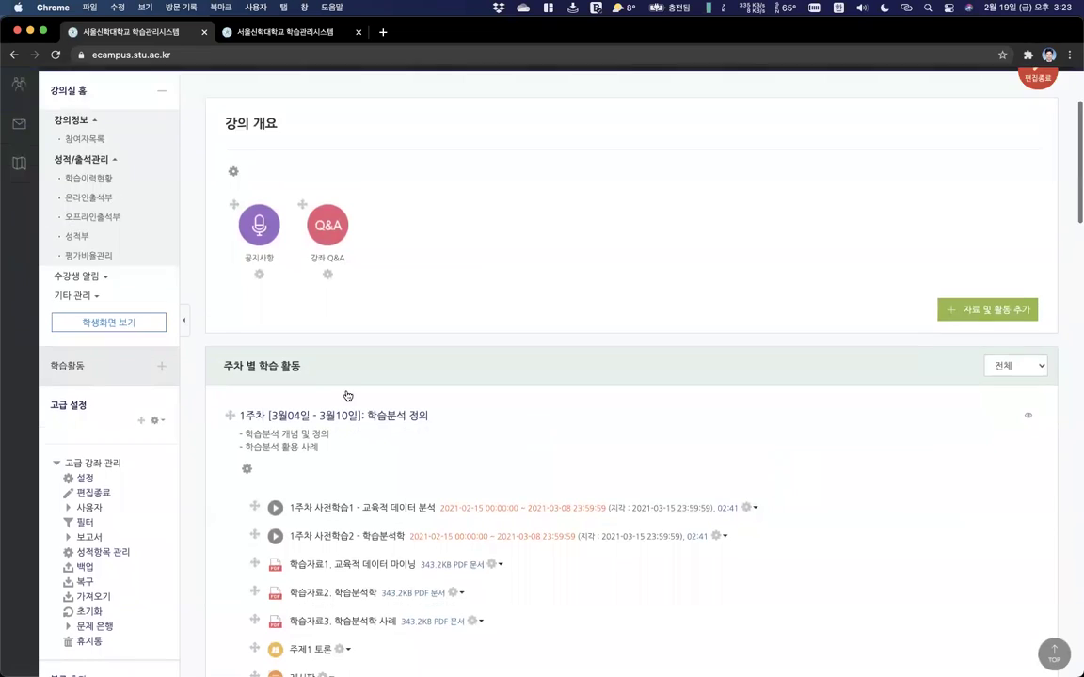
{"action": "left_click", "coordinate": [113, 381]}
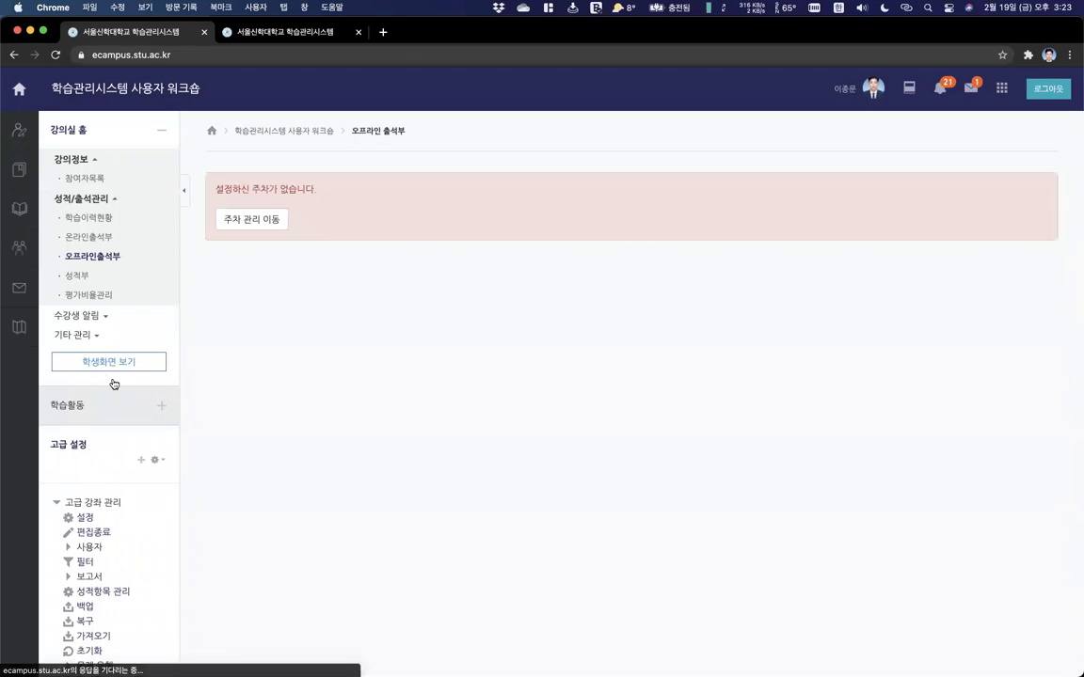
Set 오프라인 출석부 to 아니오 under 이수/진도 설정 in the 강좌설정, and save the course settings.
{"action": "left_click", "coordinate": [81, 333]}
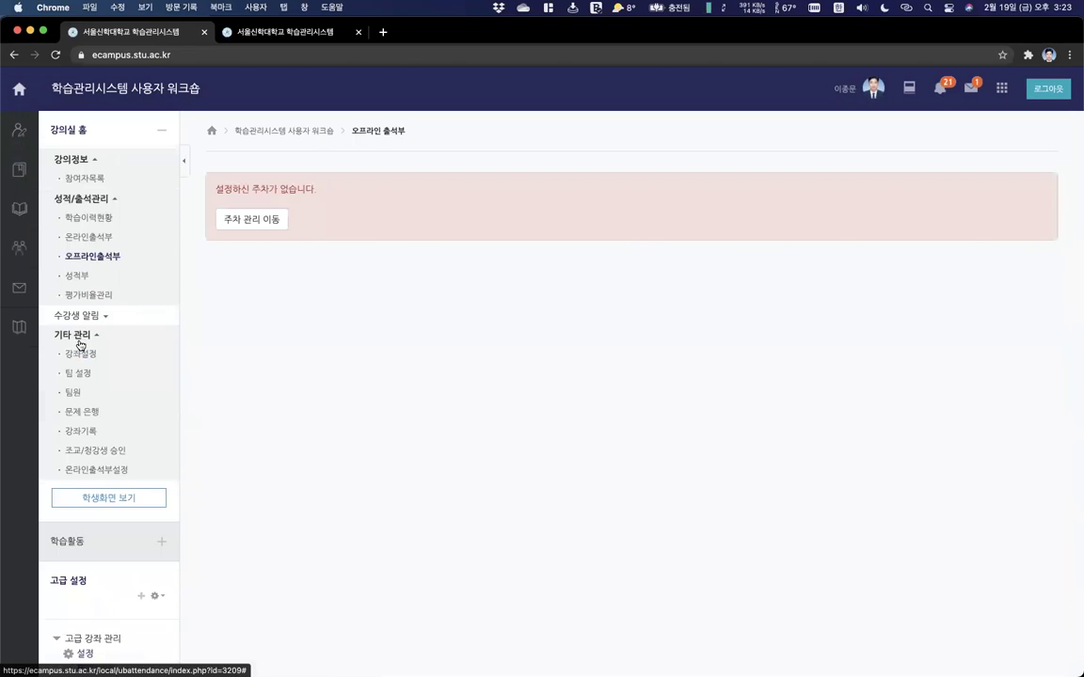
{"action": "left_click", "coordinate": [80, 355]}
{"action": "scroll", "coordinate": [399, 358], "scroll_direction": "down", "scroll_amount": 5}
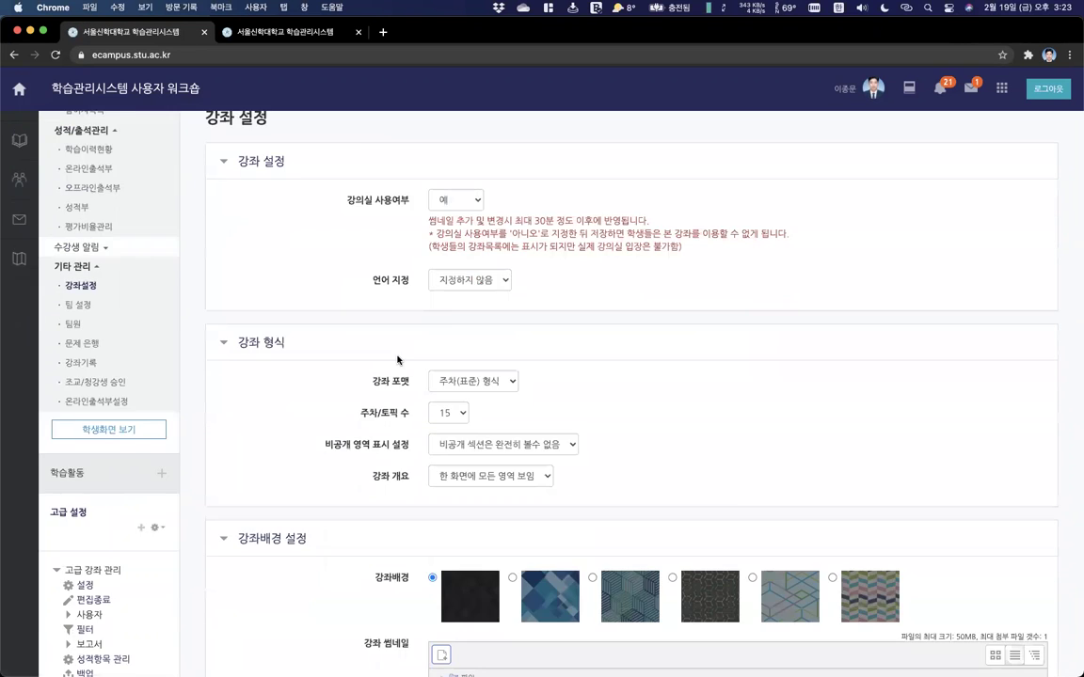
{"action": "left_click", "coordinate": [273, 495]}
{"action": "scroll", "coordinate": [445, 479], "scroll_direction": "down", "scroll_amount": 2}
{"action": "left_click", "coordinate": [446, 478]}
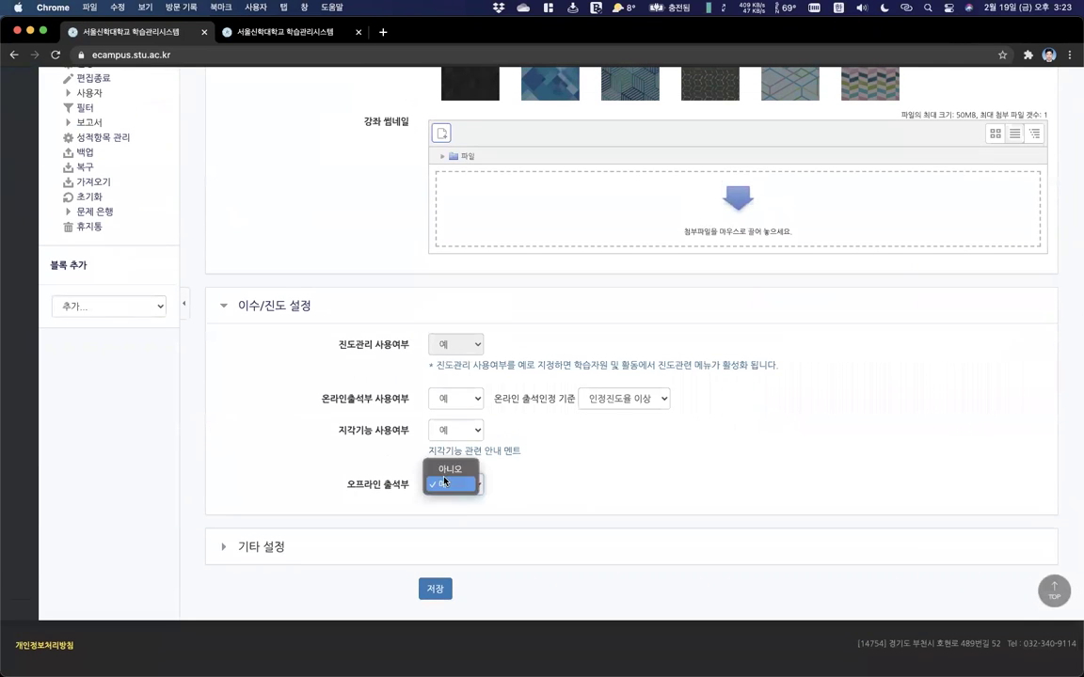
{"action": "left_click", "coordinate": [449, 458]}
{"action": "left_click", "coordinate": [437, 582]}
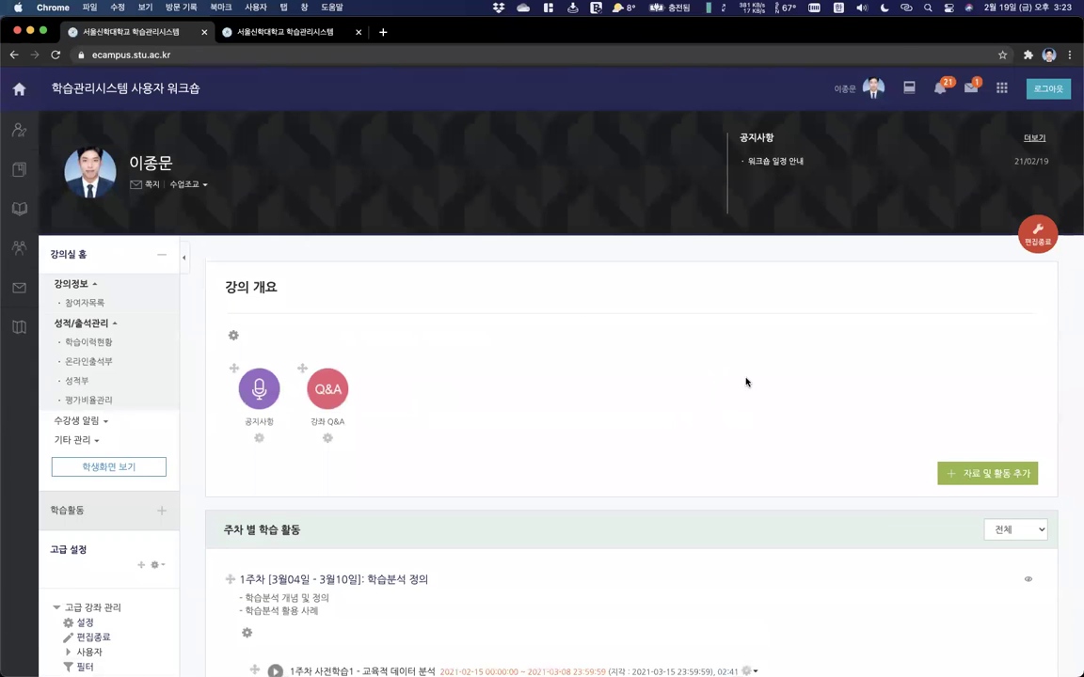
Open the course's 온라인출석부 and bring up its 온라인 출석부 설정 page.
{"action": "left_click", "coordinate": [123, 362]}
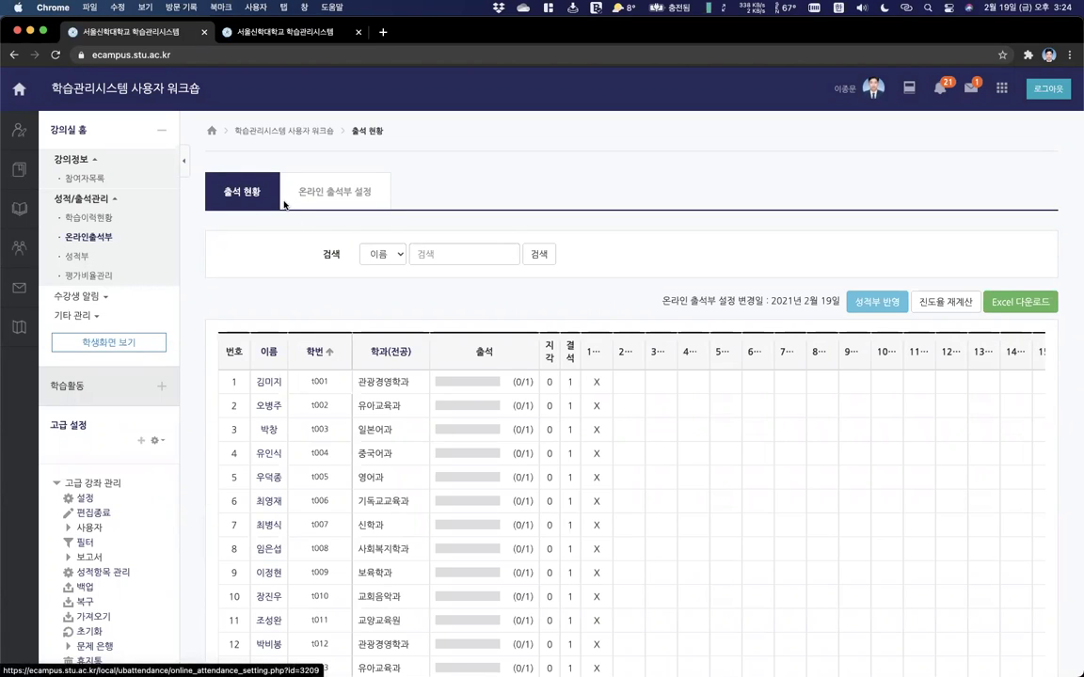
{"action": "left_click", "coordinate": [359, 193]}
{"action": "scroll", "coordinate": [416, 206], "scroll_direction": "down", "scroll_amount": 5}
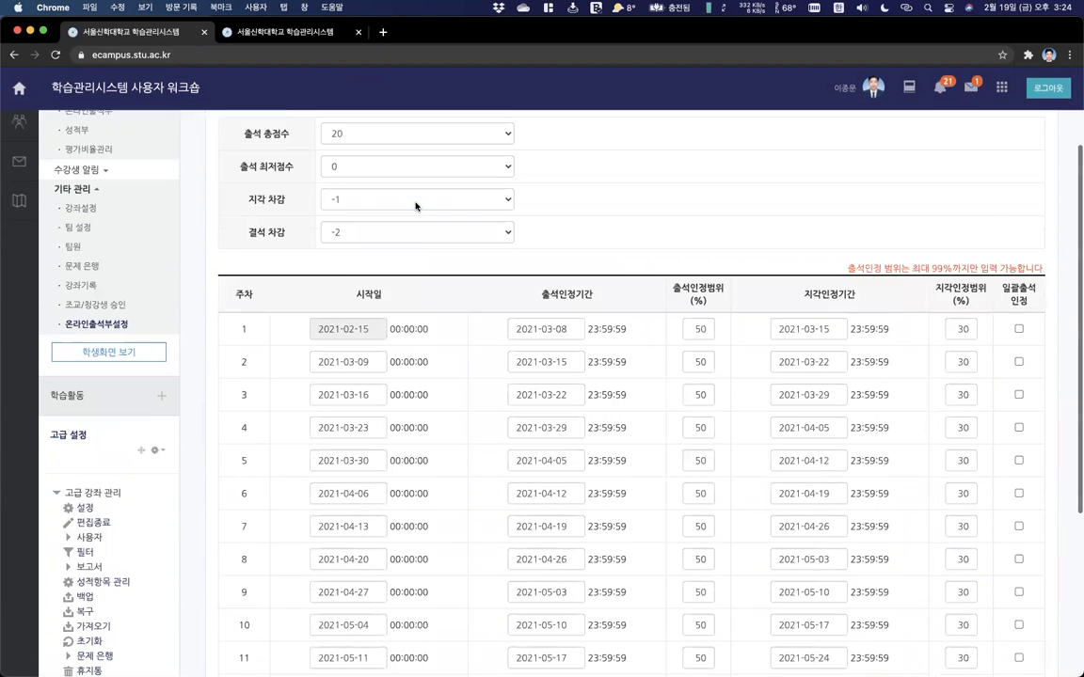
Inspect the 시작일 and 출석인정기간 date pickers for weeks 1 to 4 without changing any dates.
{"action": "left_click", "coordinate": [553, 165]}
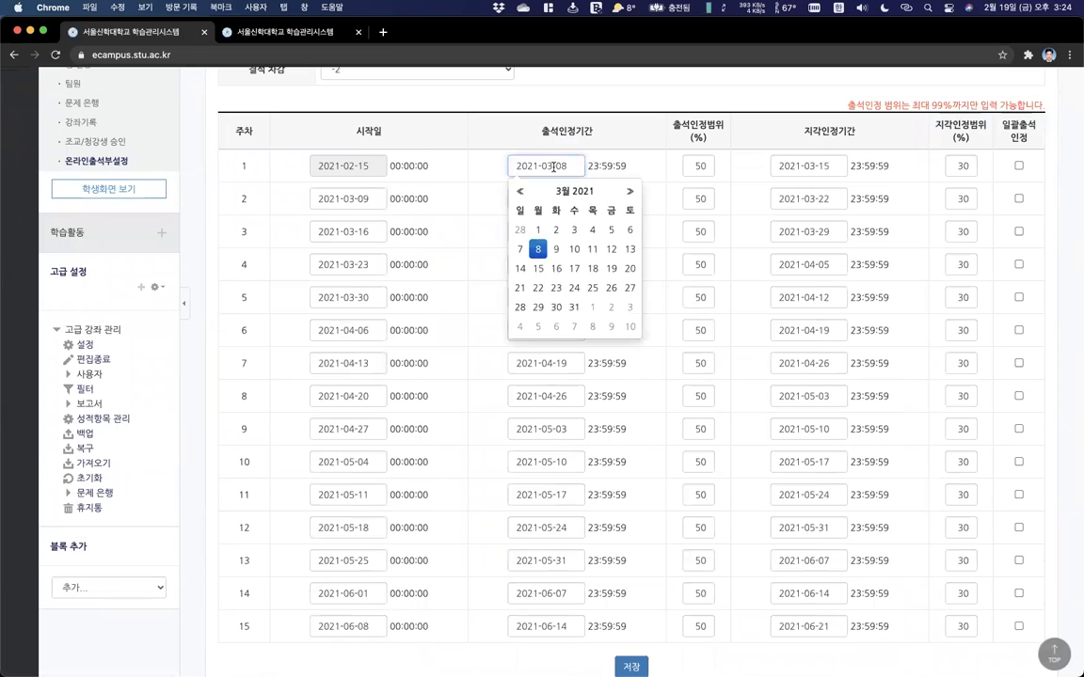
{"action": "left_click", "coordinate": [460, 174]}
{"action": "left_click", "coordinate": [367, 196]}
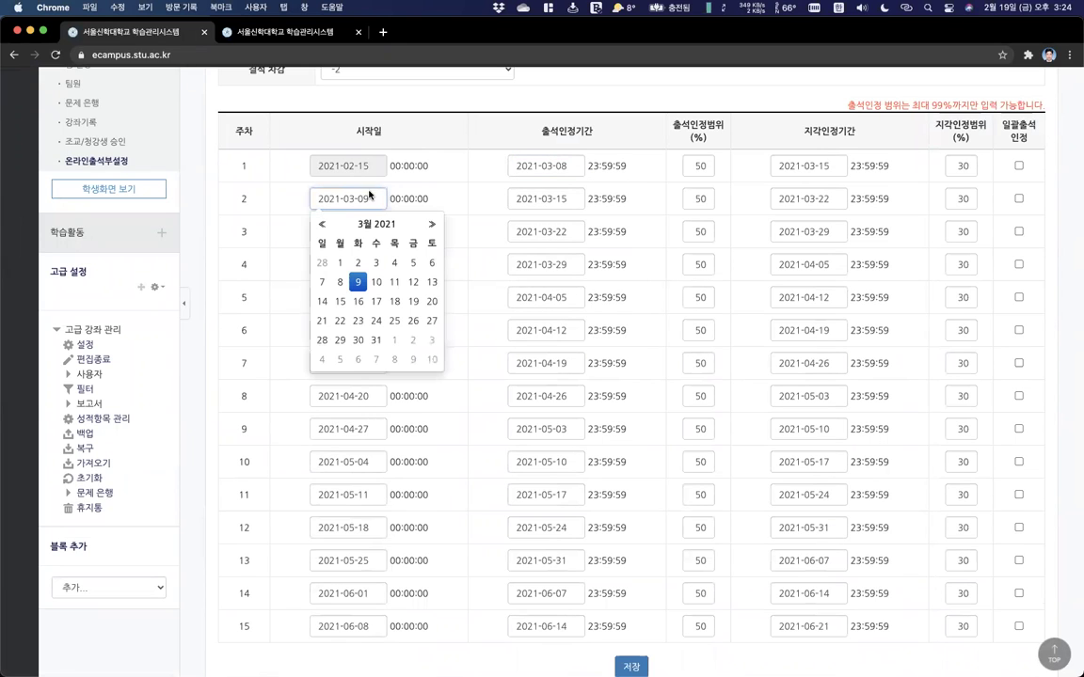
{"action": "left_click", "coordinate": [516, 197]}
{"action": "left_click", "coordinate": [411, 230]}
{"action": "left_click", "coordinate": [367, 227]}
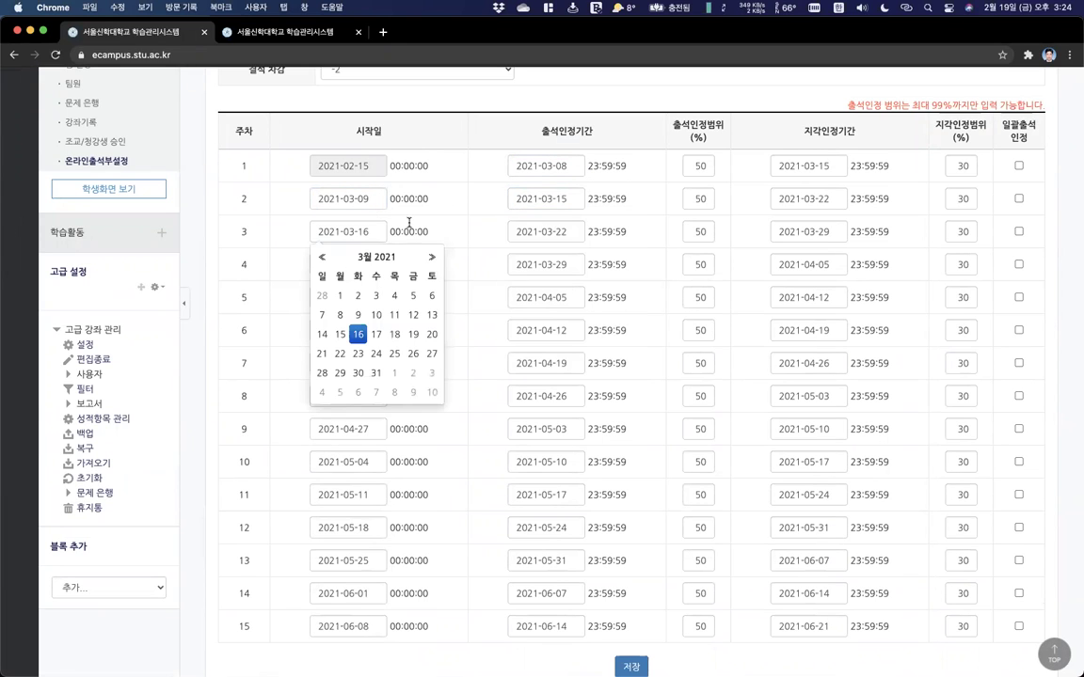
{"action": "left_click", "coordinate": [542, 235]}
{"action": "left_click", "coordinate": [366, 264]}
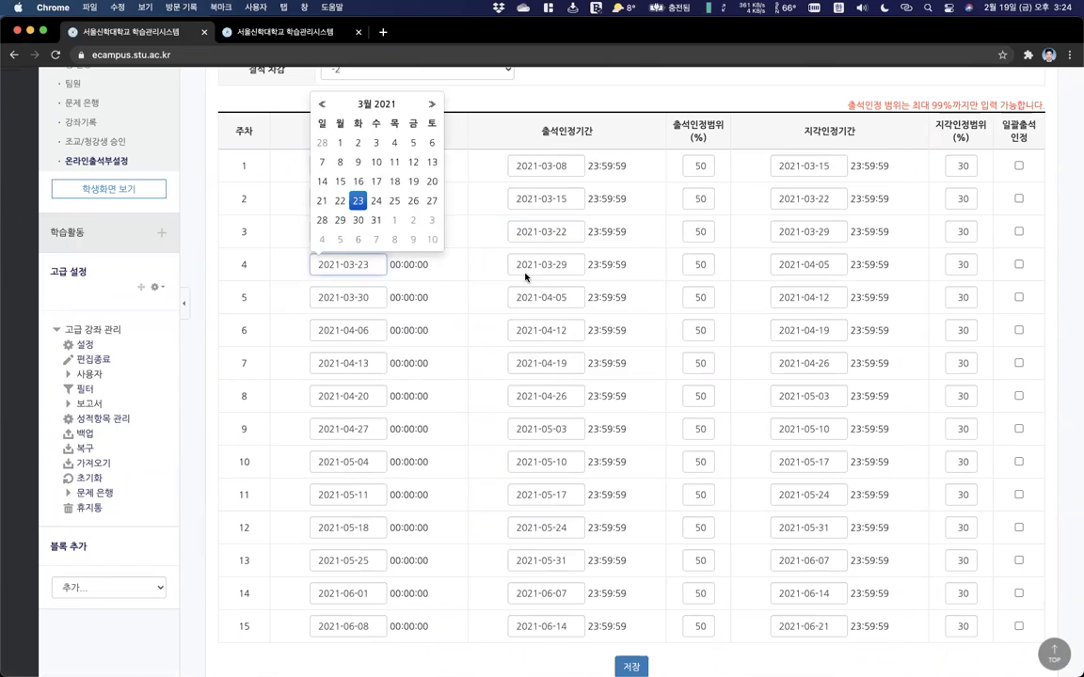
{"action": "left_click", "coordinate": [538, 269]}
{"action": "left_click", "coordinate": [607, 283]}
{"action": "scroll", "coordinate": [611, 301], "scroll_direction": "down", "scroll_amount": 3}
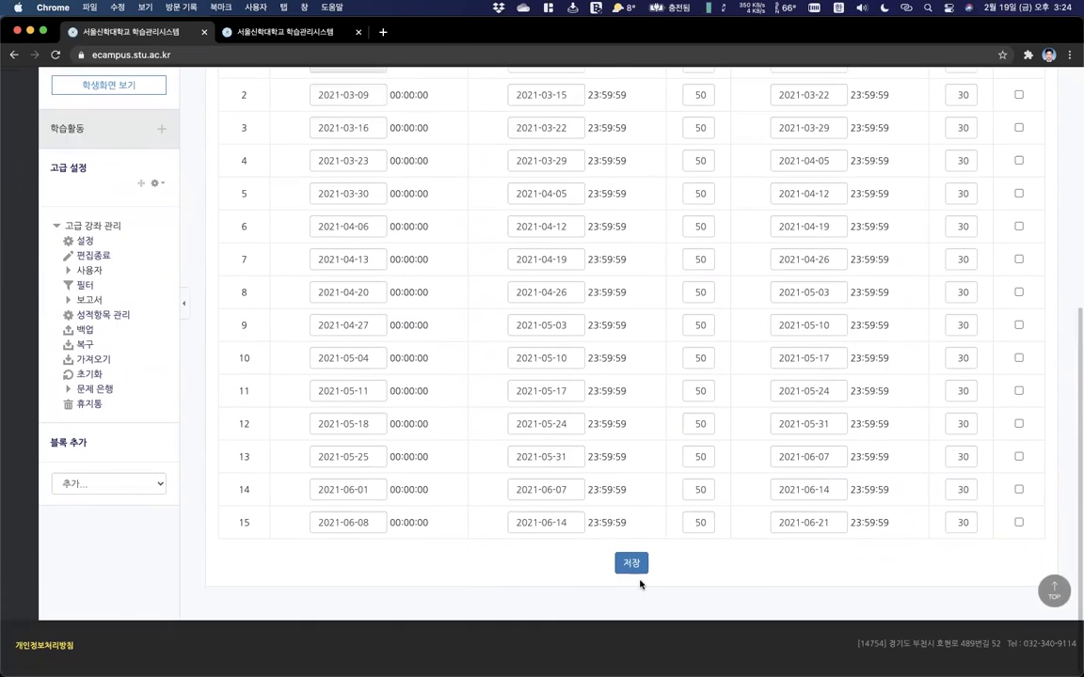
Return to the course home page and view the week 1 and week 2 learning activities.
{"action": "scroll", "coordinate": [523, 430], "scroll_direction": "up", "scroll_amount": 10}
{"action": "left_click", "coordinate": [256, 130]}
{"action": "scroll", "coordinate": [506, 280], "scroll_direction": "down", "scroll_amount": 5}
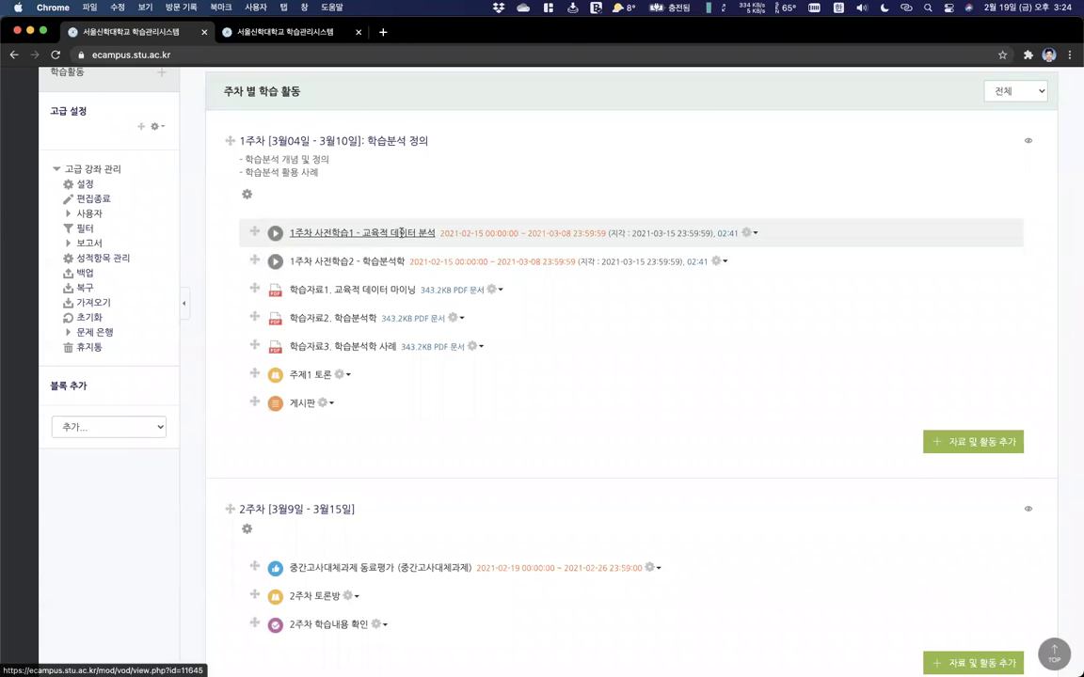
Open the course's 온라인 출석부 설정 page and examine the attendance scoring options and the weekly 시작일 and 출석인정기간 dates.
{"action": "scroll", "coordinate": [476, 233], "scroll_direction": "up", "scroll_amount": 5}
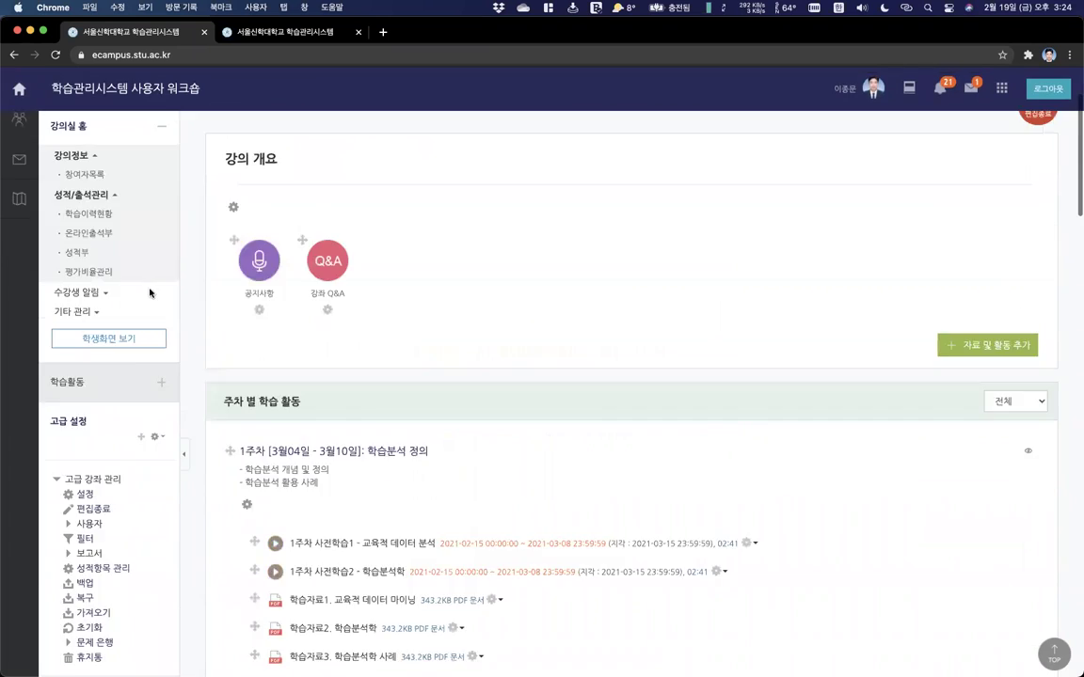
{"action": "left_click", "coordinate": [108, 360]}
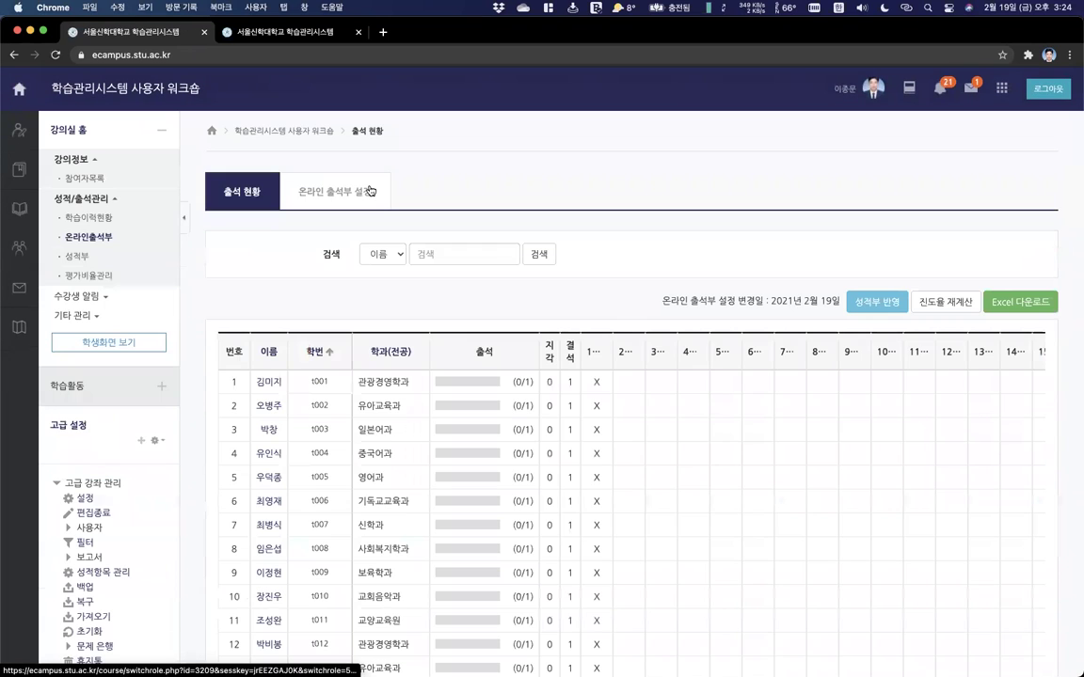
{"action": "scroll", "coordinate": [399, 313], "scroll_direction": "down", "scroll_amount": 3}
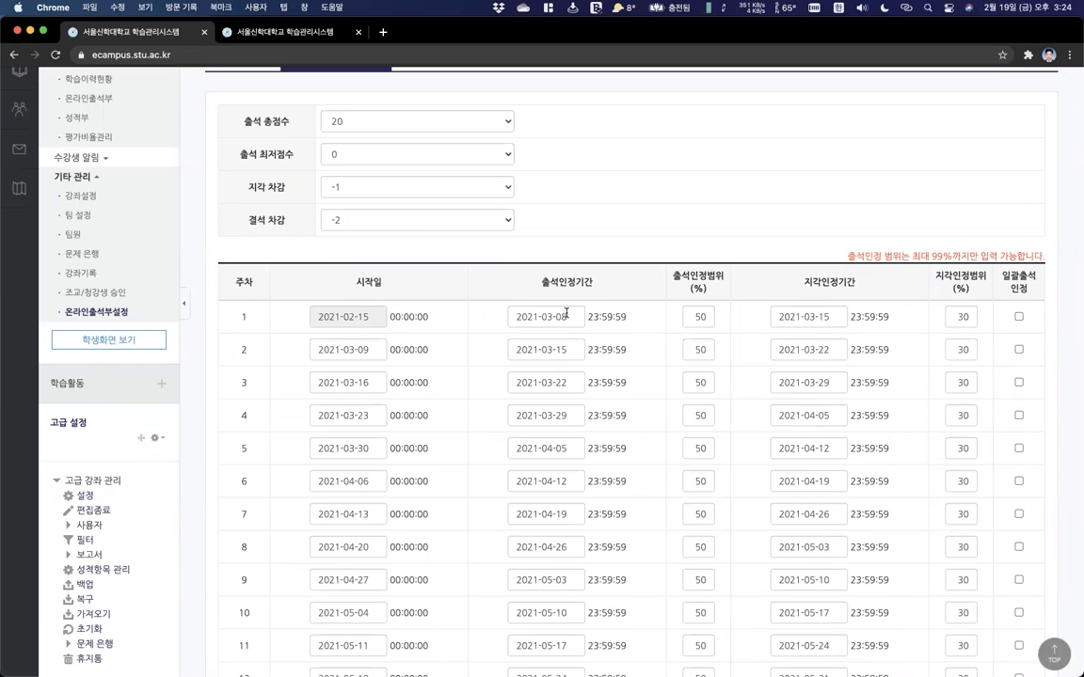
{"action": "scroll", "coordinate": [566, 313], "scroll_direction": "down", "scroll_amount": 1}
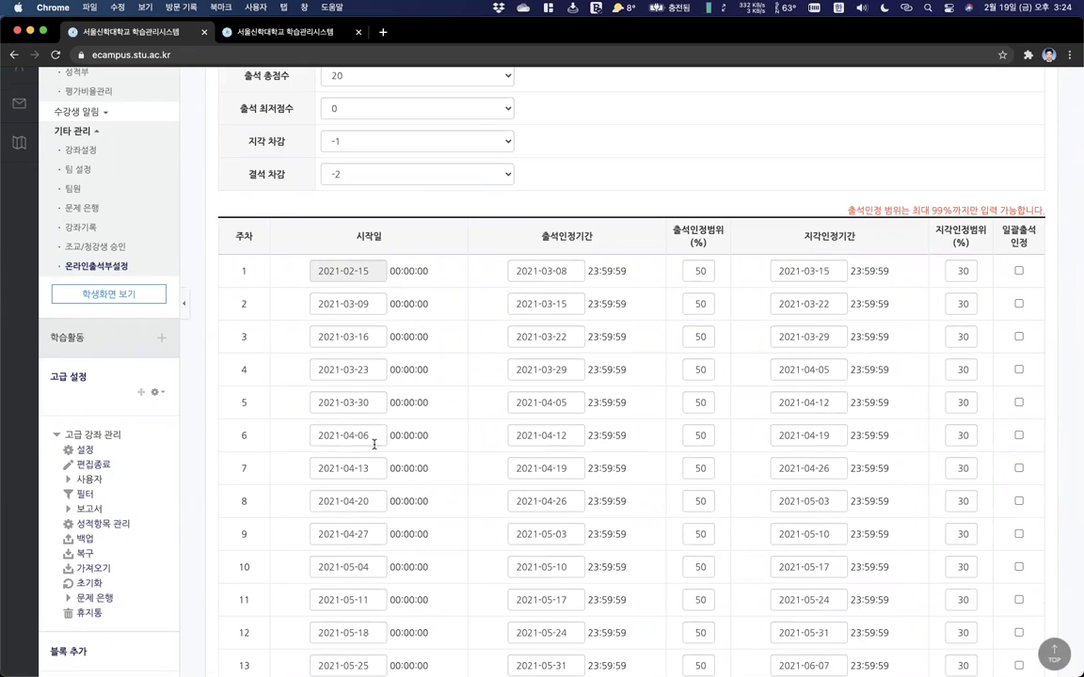
{"action": "scroll", "coordinate": [373, 433], "scroll_direction": "down", "scroll_amount": 1}
{"action": "left_click", "coordinate": [369, 403]}
{"action": "left_click", "coordinate": [421, 411]}
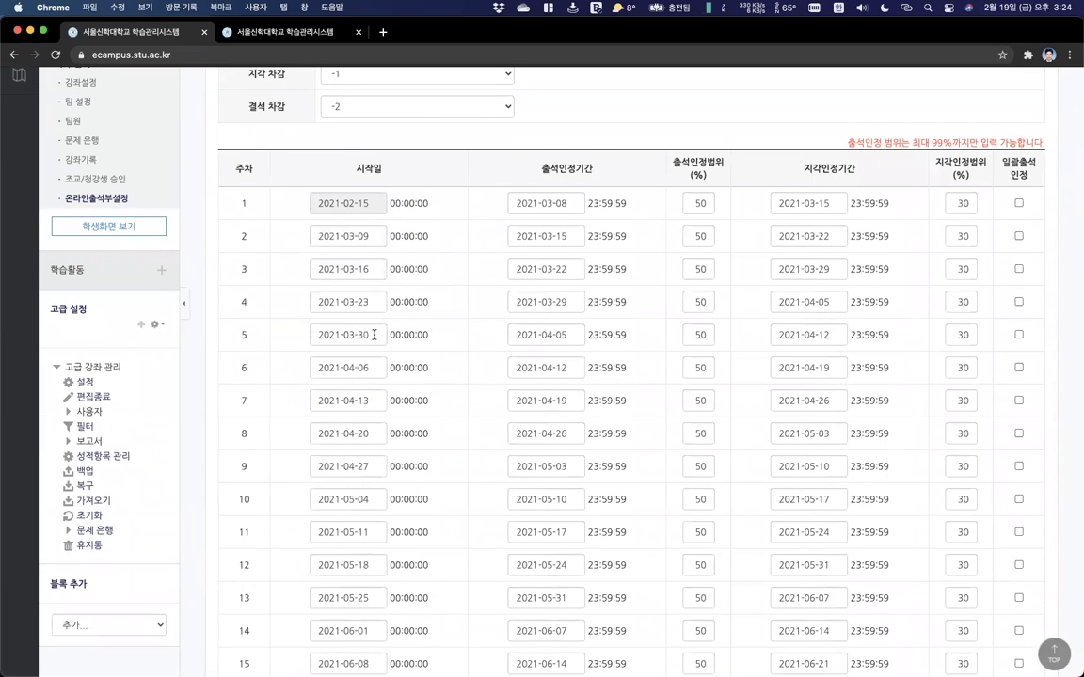
{"action": "scroll", "coordinate": [375, 338], "scroll_direction": "up", "scroll_amount": 4}
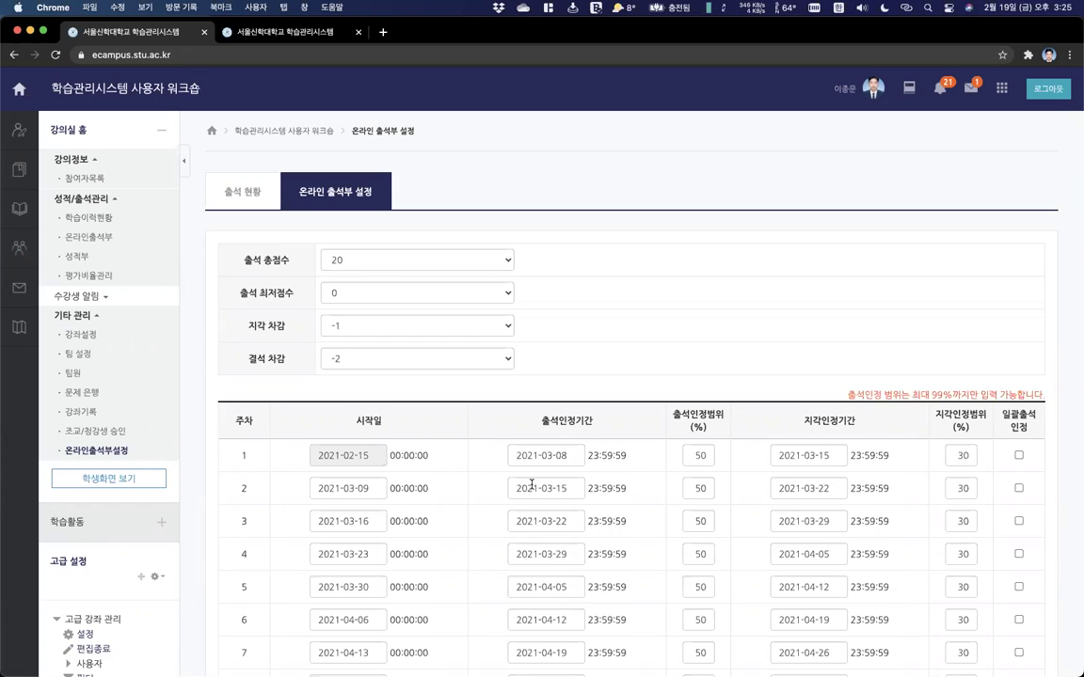
Return to the course home page and open the 퀴즈 편집 page of the week 2 quiz 2주차 학습내용 확인.
{"action": "left_click", "coordinate": [279, 130]}
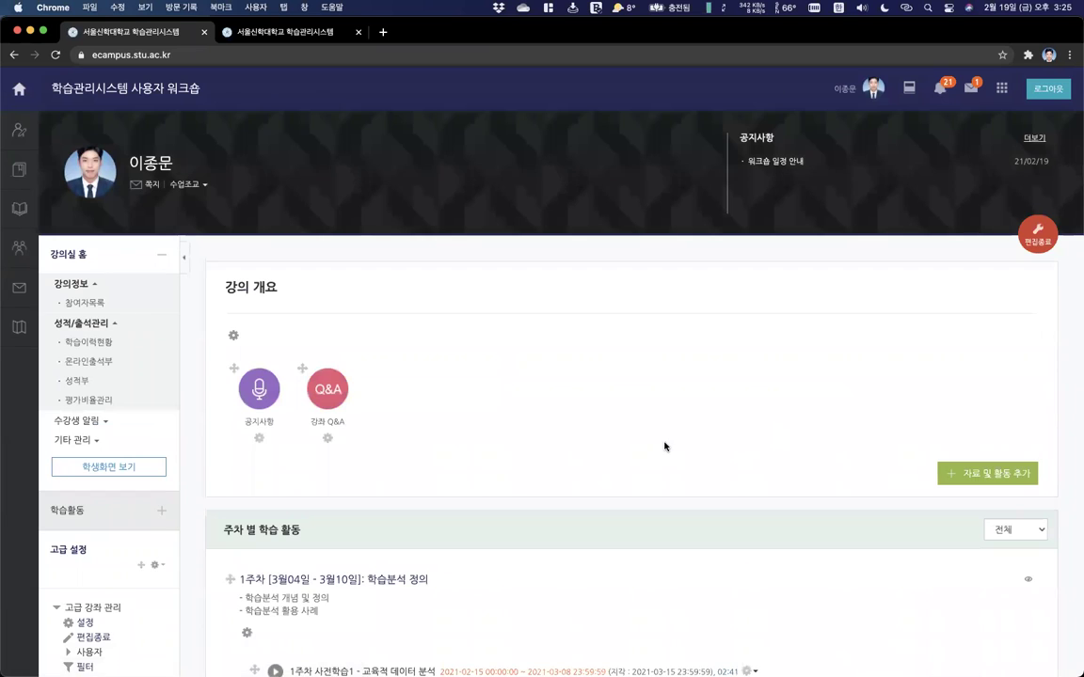
{"action": "scroll", "coordinate": [664, 446], "scroll_direction": "down", "scroll_amount": 2}
{"action": "scroll", "coordinate": [665, 446], "scroll_direction": "down", "scroll_amount": 2}
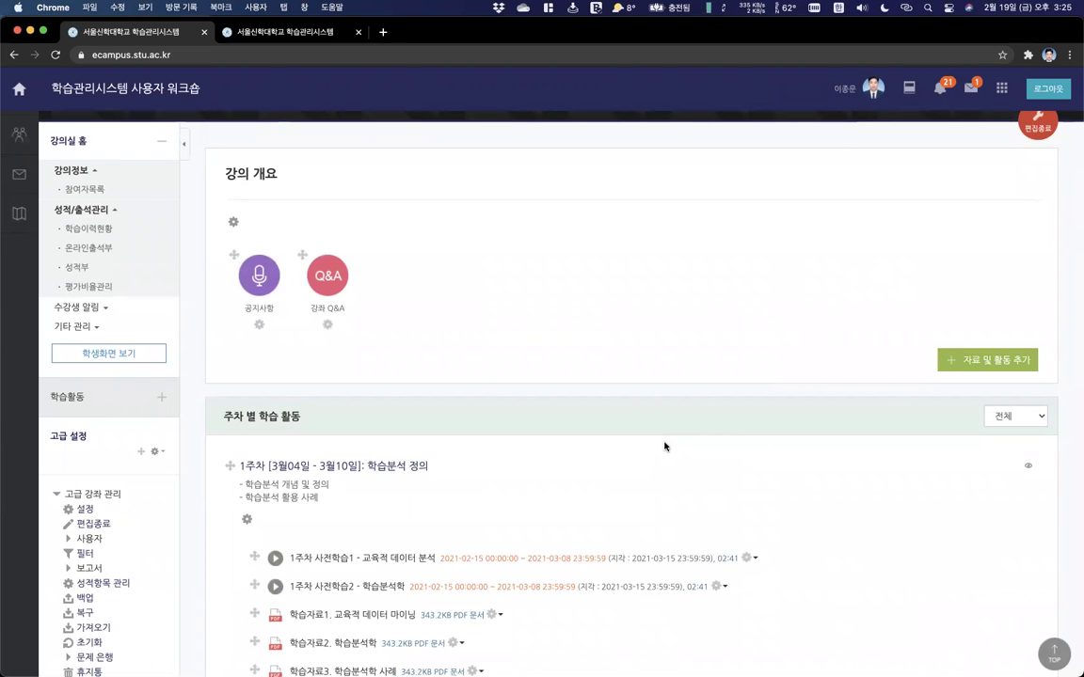
{"action": "scroll", "coordinate": [664, 446], "scroll_direction": "down", "scroll_amount": 5}
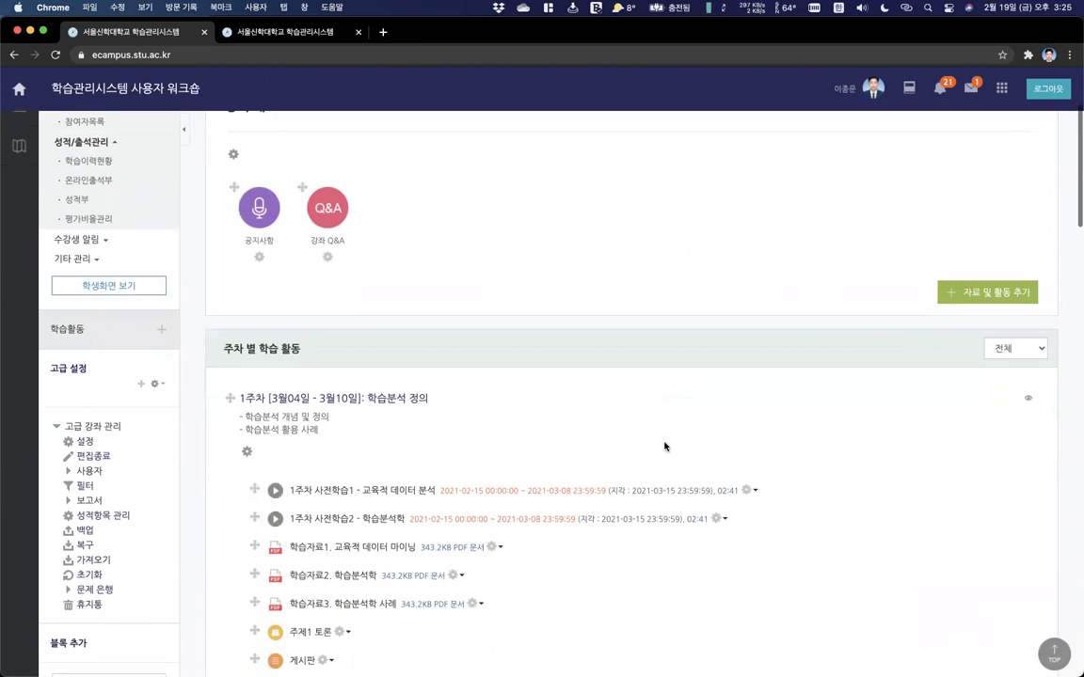
{"action": "scroll", "coordinate": [664, 446], "scroll_direction": "down", "scroll_amount": 10}
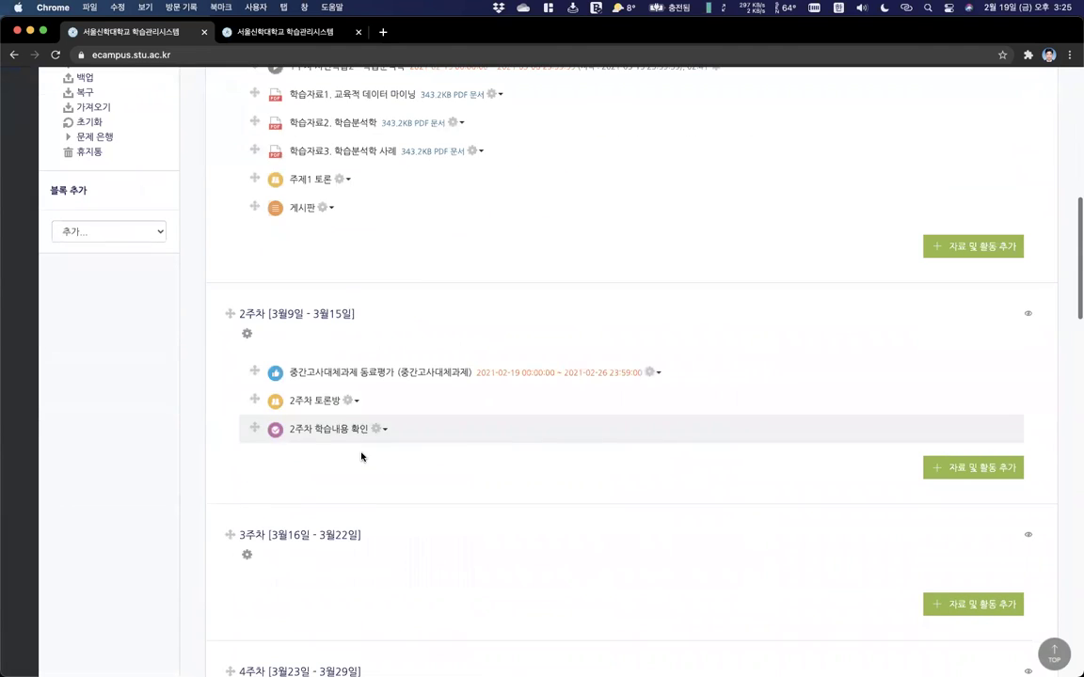
{"action": "left_click", "coordinate": [337, 433]}
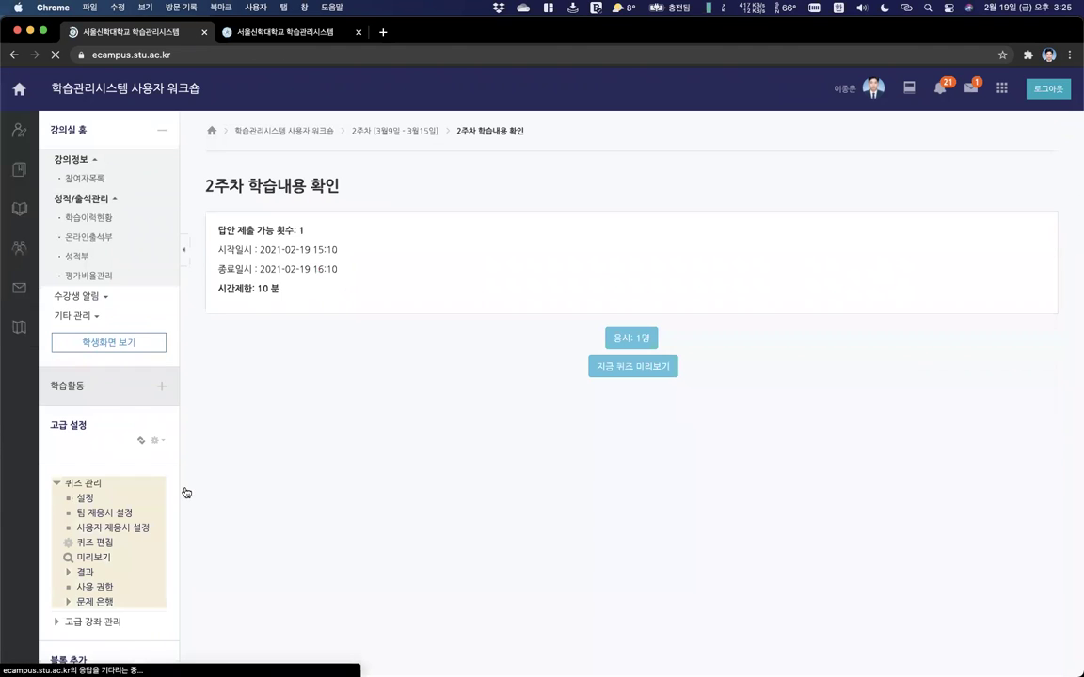
{"action": "left_click", "coordinate": [118, 543]}
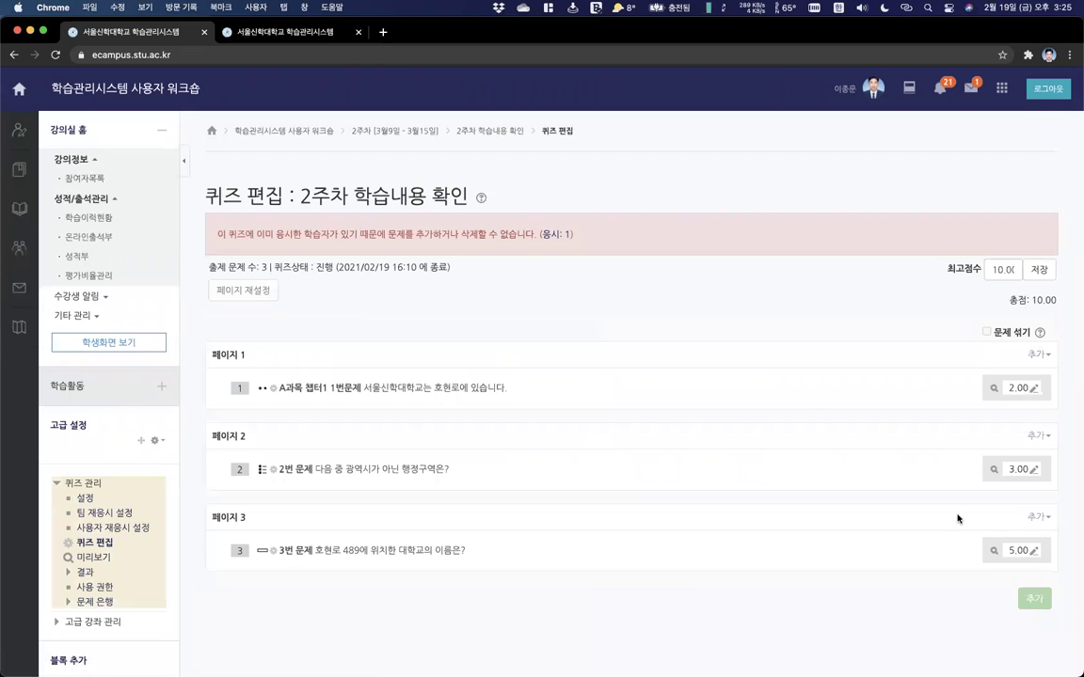
Open the course's 문제 은행 and start adding a new question of the 주관식 단답형 type.
{"action": "left_click", "coordinate": [75, 316]}
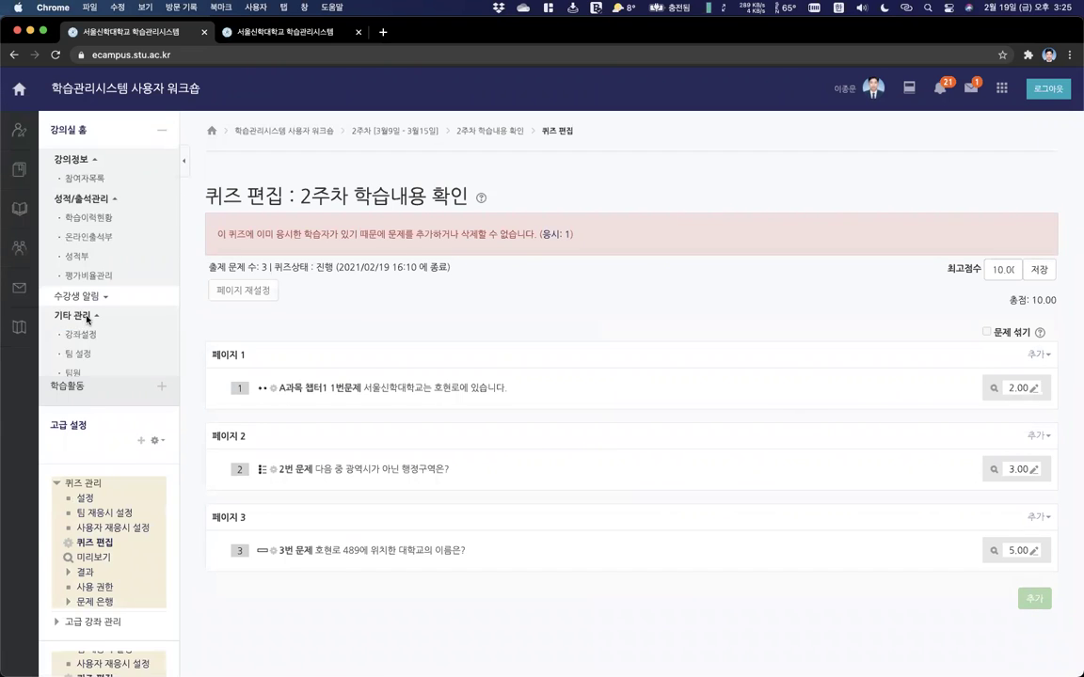
{"action": "left_click", "coordinate": [87, 393]}
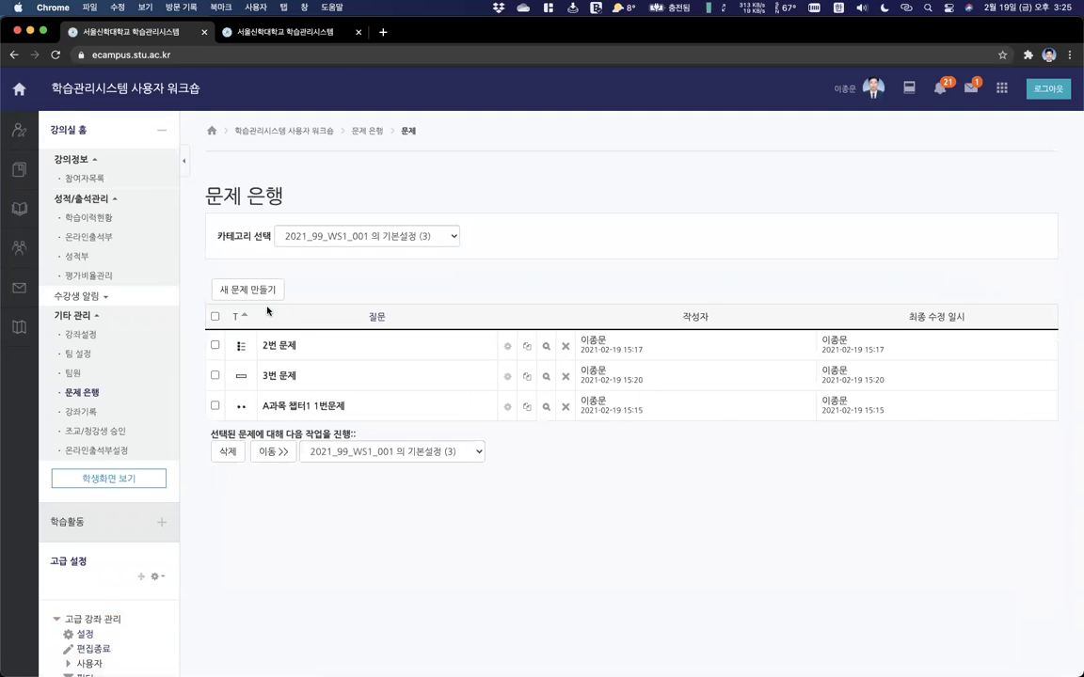
{"action": "left_click", "coordinate": [260, 290]}
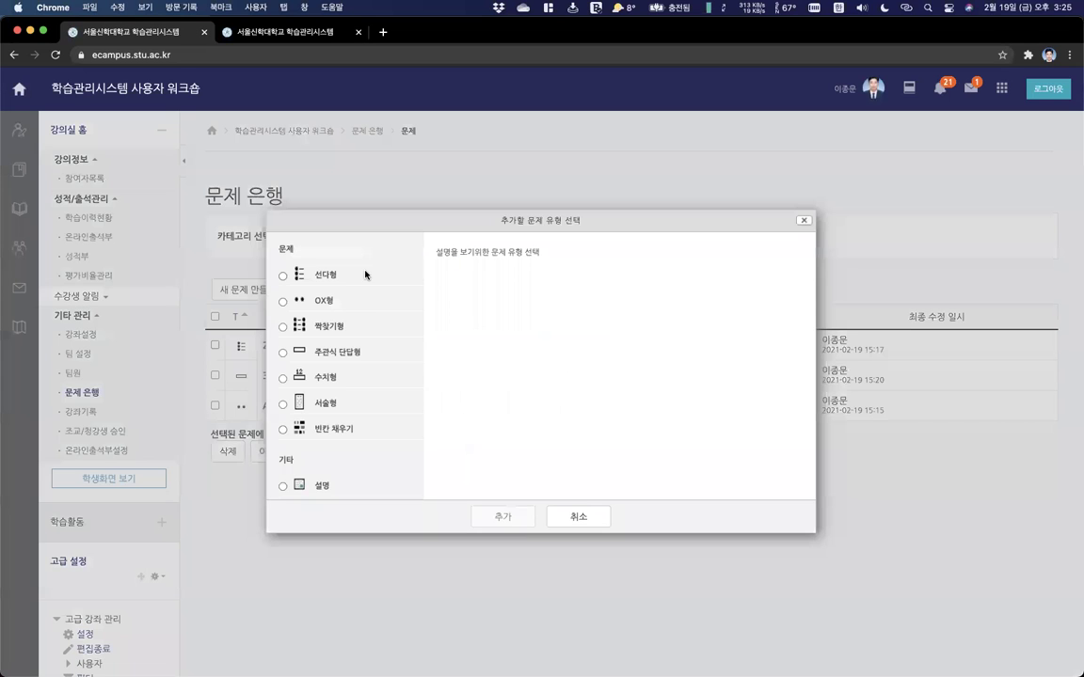
{"action": "left_click", "coordinate": [334, 354]}
{"action": "left_click", "coordinate": [496, 515]}
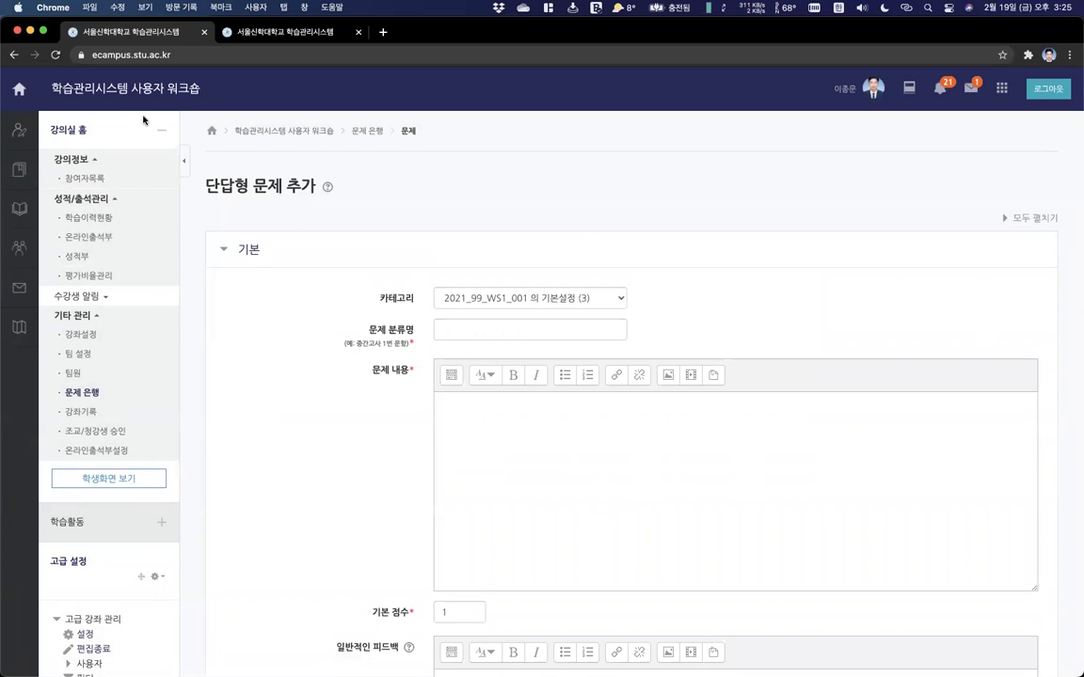
Bring up the 이미지 삽입 dialog for the 문제 내용 field and close it without inserting an image.
{"action": "left_click", "coordinate": [534, 443]}
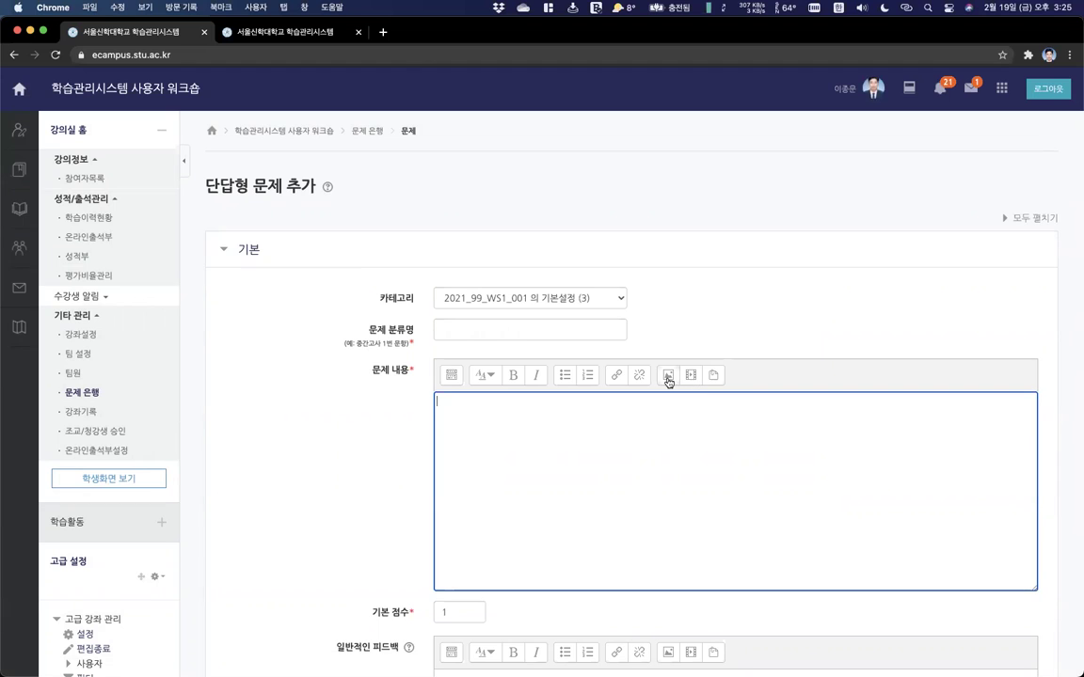
{"action": "type", "text": "ㅇ링"}
{"action": "key", "text": "BackSpace"}
{"action": "key", "text": "BackSpace"}
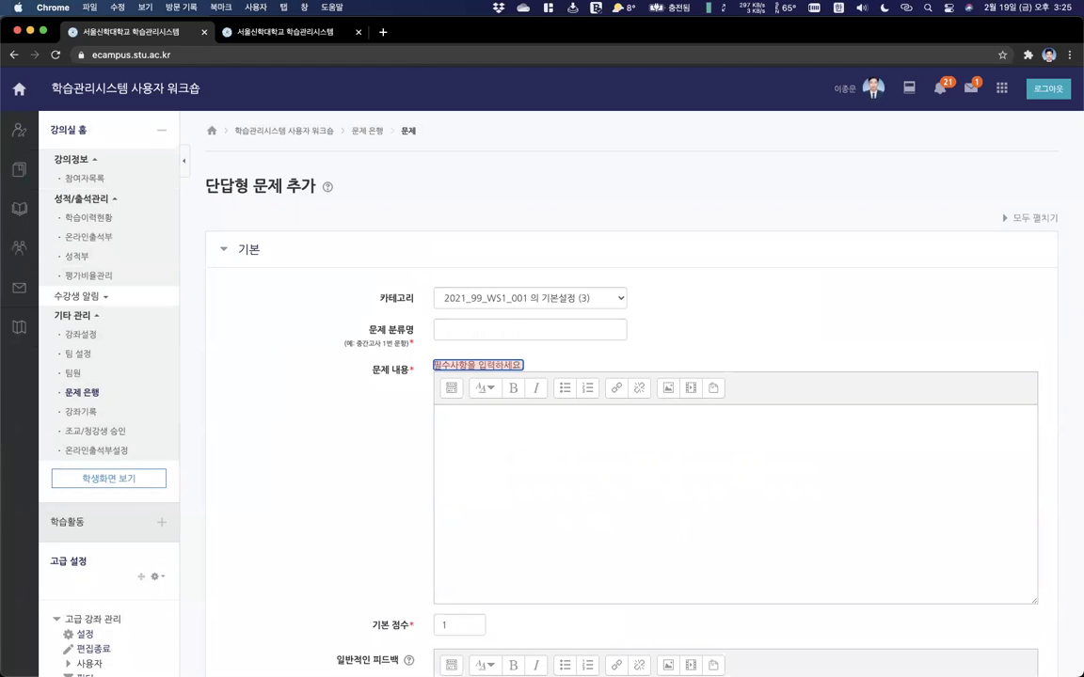
{"action": "left_click", "coordinate": [666, 389]}
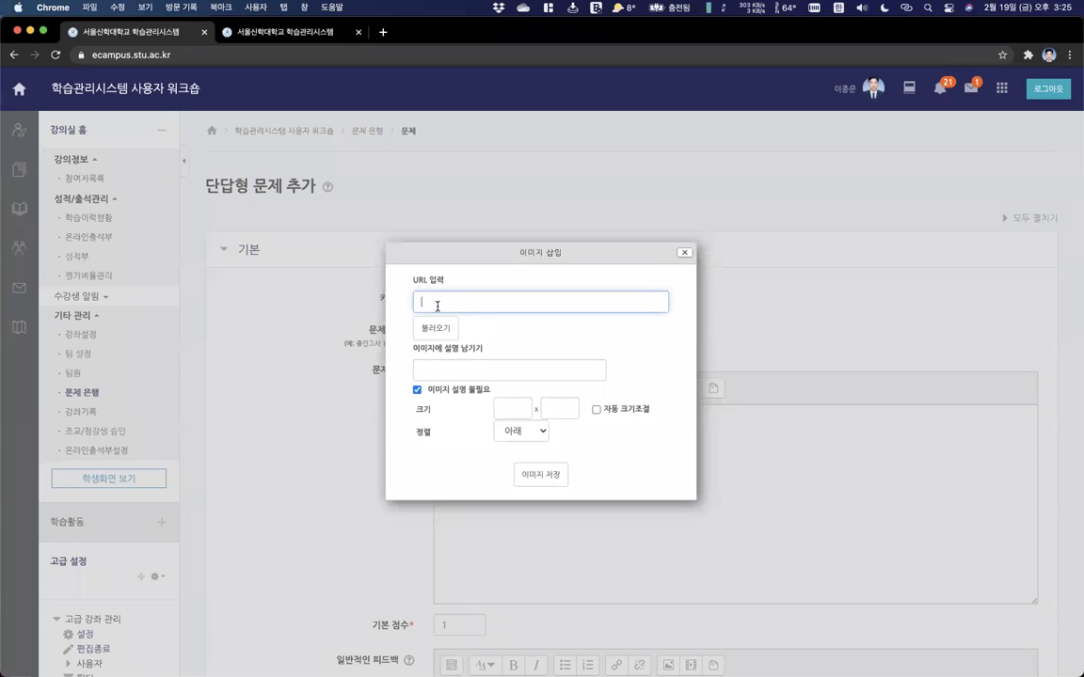
{"action": "left_click", "coordinate": [684, 252]}
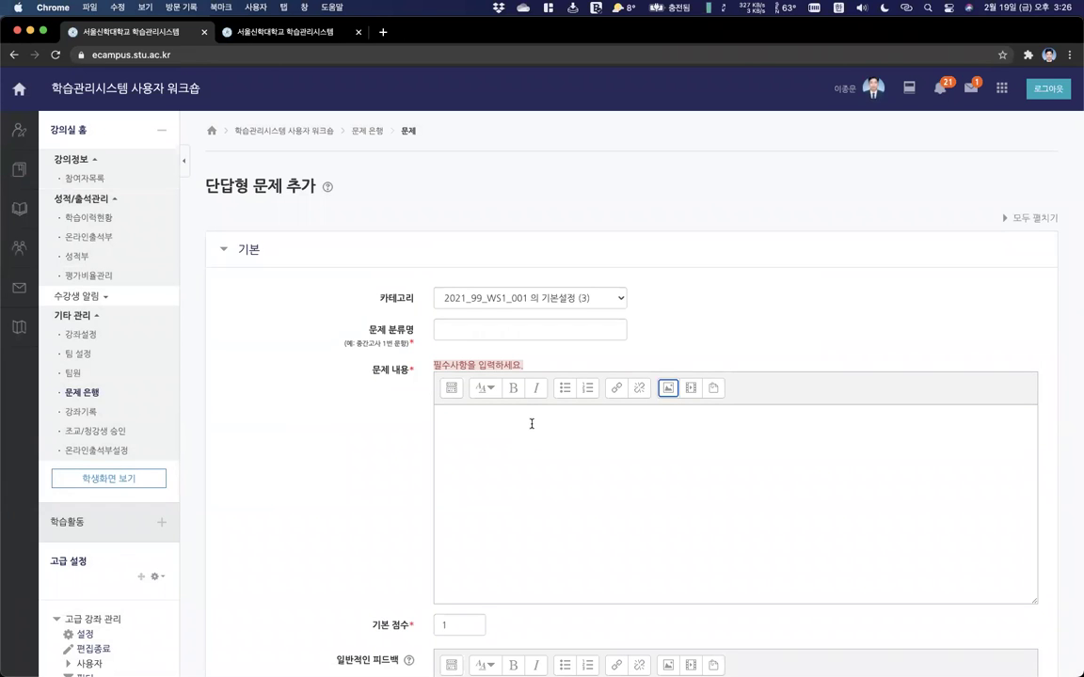
Expand the 문제 내용 editor's full set of formatting tools, and leave the new question form for the 문제 은행 without saving.
{"action": "left_click", "coordinate": [496, 441]}
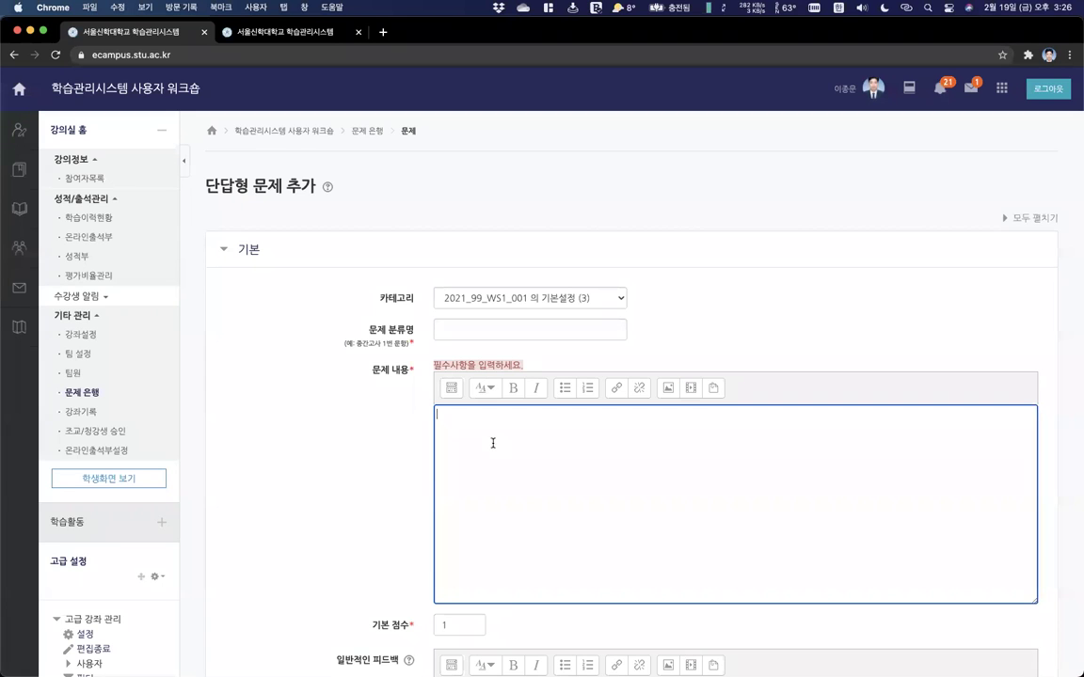
{"action": "left_click", "coordinate": [451, 391]}
{"action": "left_click", "coordinate": [441, 474]}
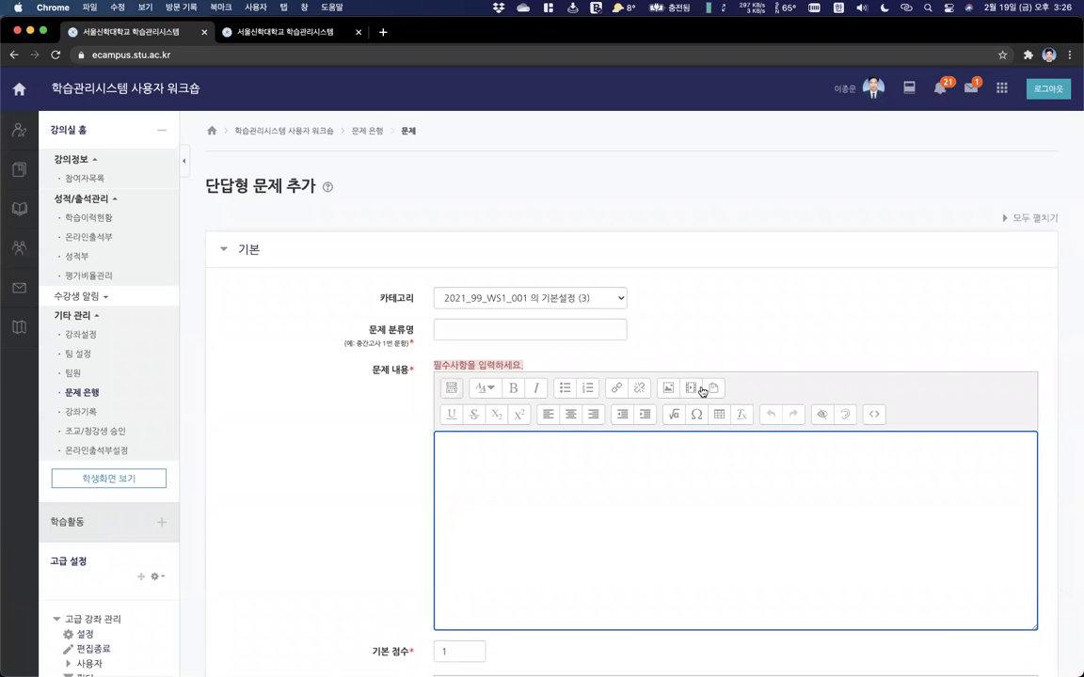
{"action": "scroll", "coordinate": [351, 500], "scroll_direction": "left", "scroll_amount": 5}
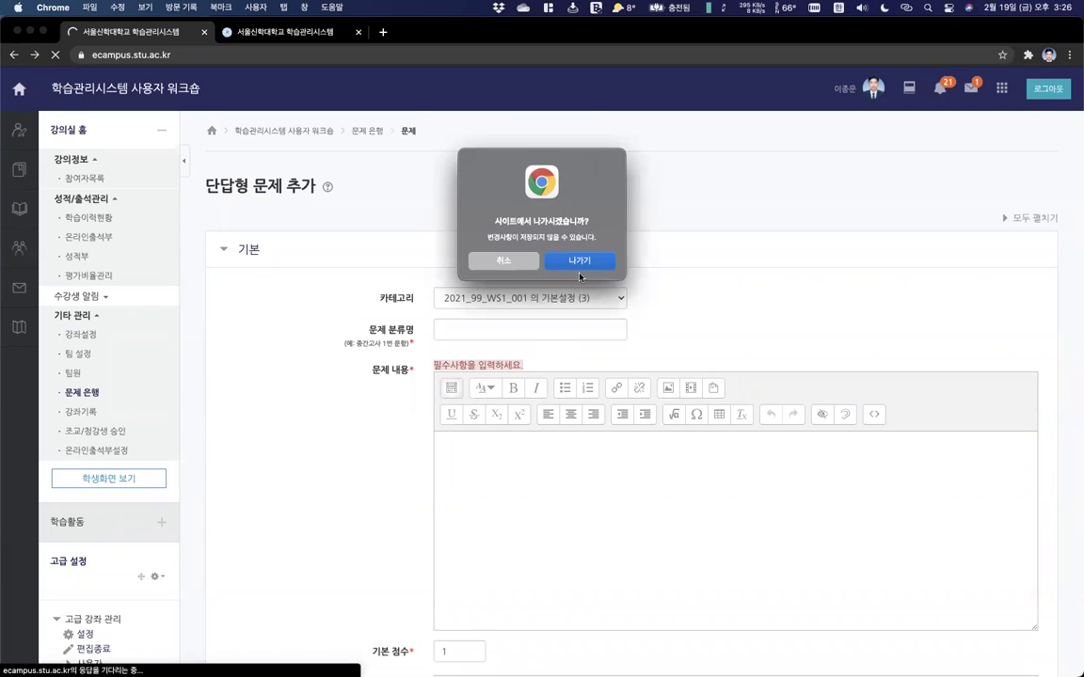
{"action": "left_click", "coordinate": [580, 261]}
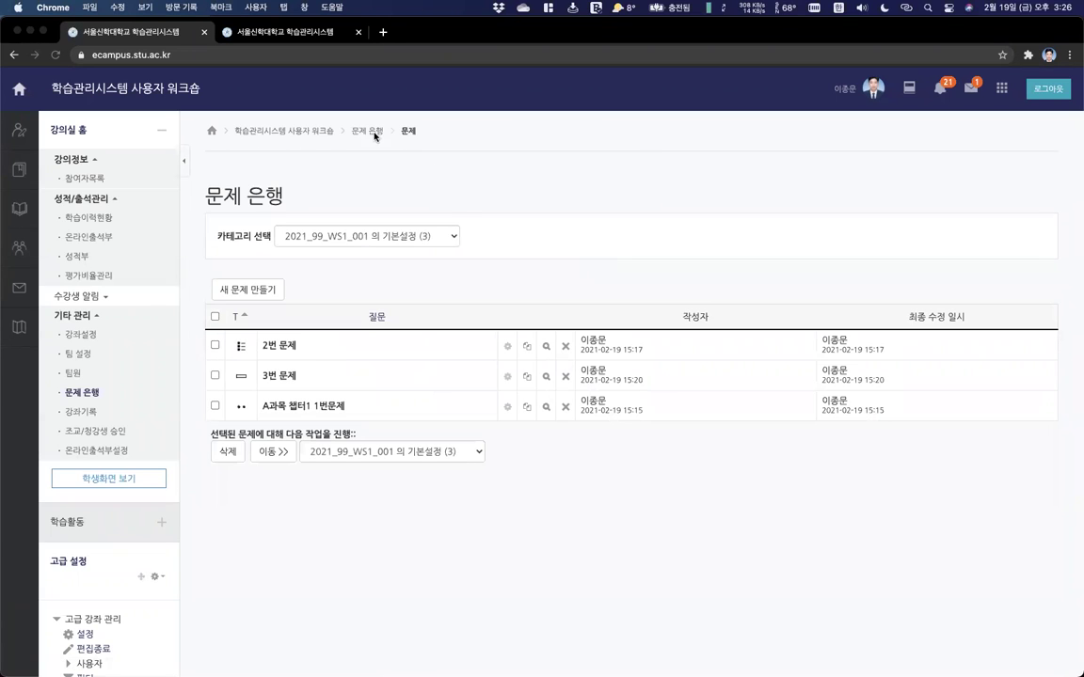
Go back to the course home page and look over the weekly learning activities of weeks 1 and 2.
{"action": "left_click", "coordinate": [287, 130]}
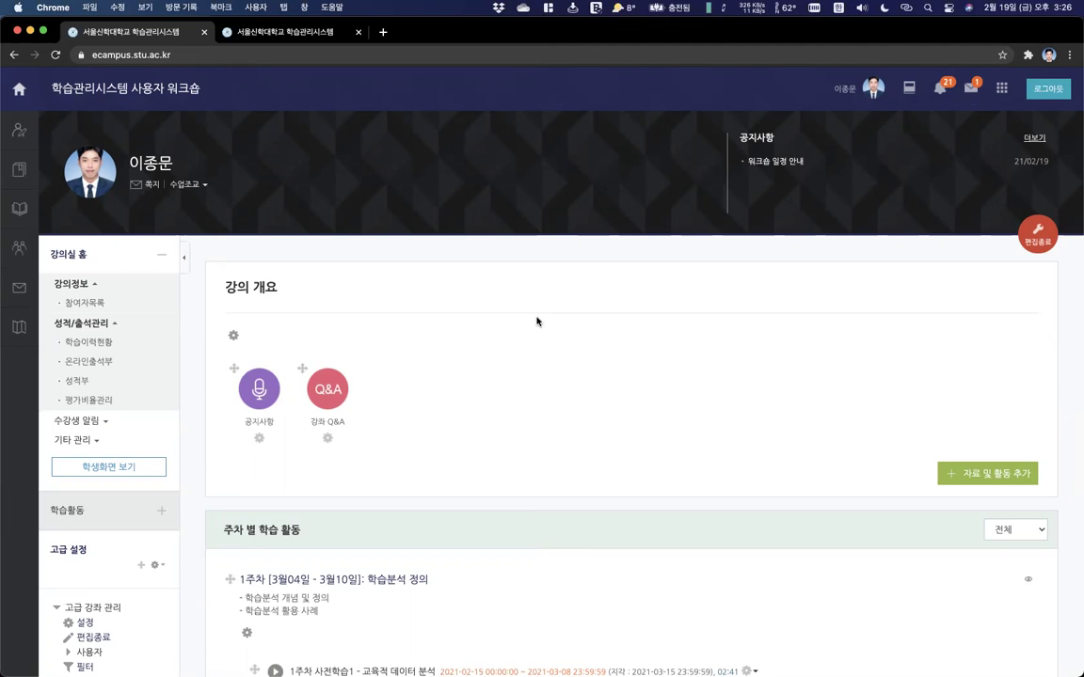
{"action": "scroll", "coordinate": [536, 321], "scroll_direction": "down", "scroll_amount": 10}
{"action": "scroll", "coordinate": [536, 321], "scroll_direction": "up", "scroll_amount": 5}
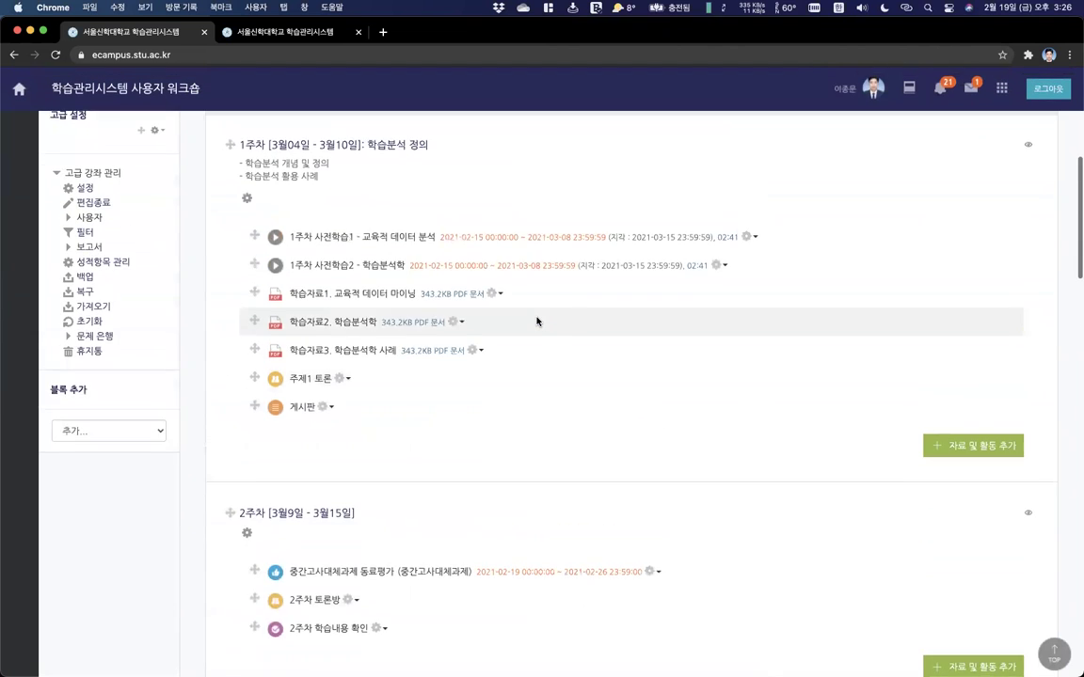
{"action": "scroll", "coordinate": [537, 322], "scroll_direction": "up", "scroll_amount": 3}
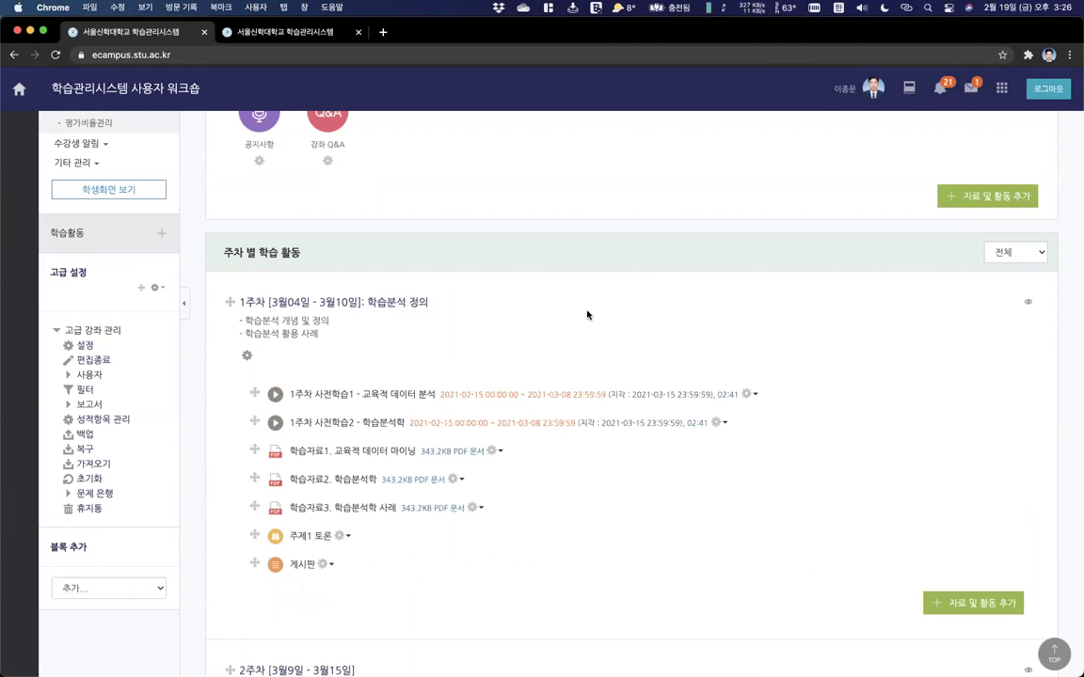
{"action": "scroll", "coordinate": [586, 315], "scroll_direction": "down", "scroll_amount": 5}
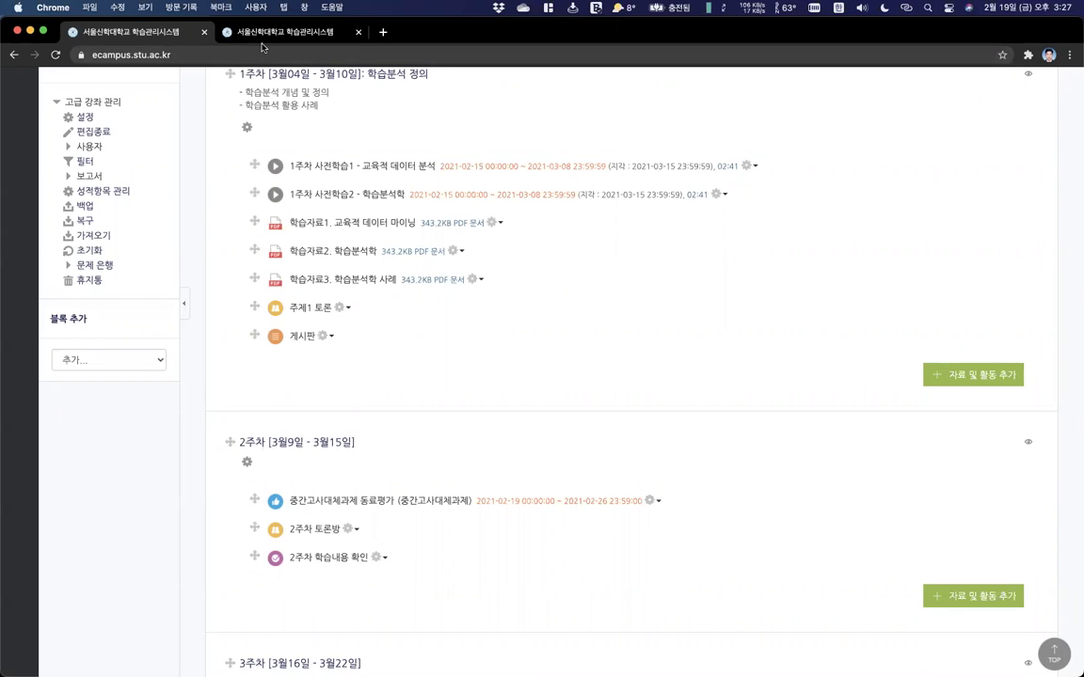
Bring up the 이모티콘 및 기호 viewer and browse its symbol categories through to 스마일리 및 사람.
{"action": "left_click", "coordinate": [145, 7]}
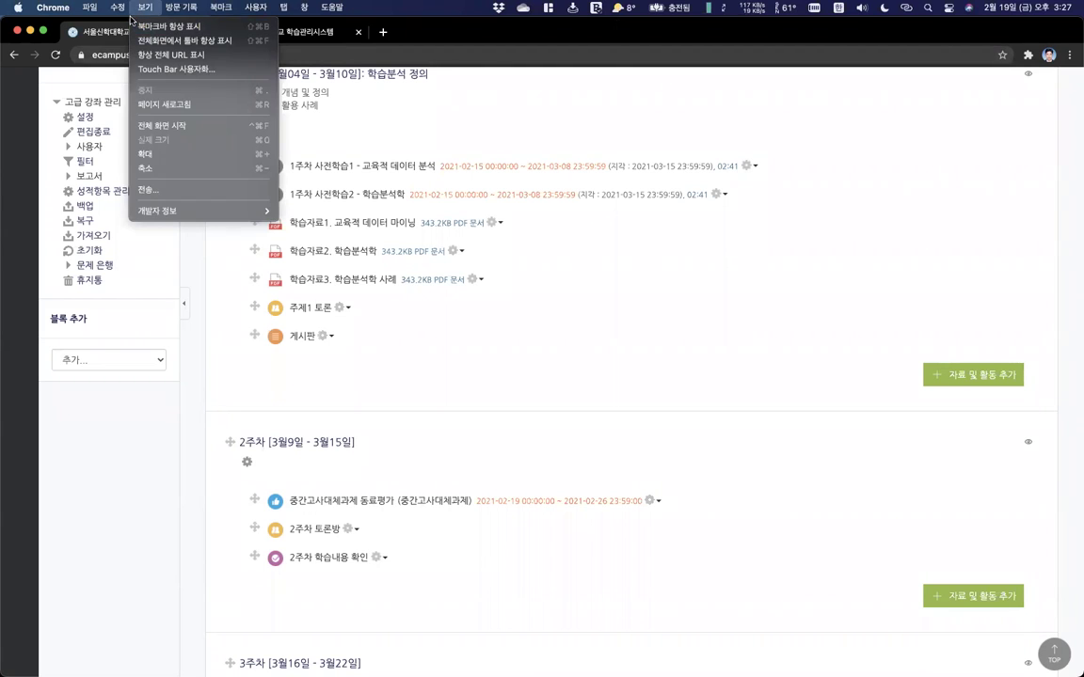
{"action": "mouse_move", "coordinate": [117, 8]}
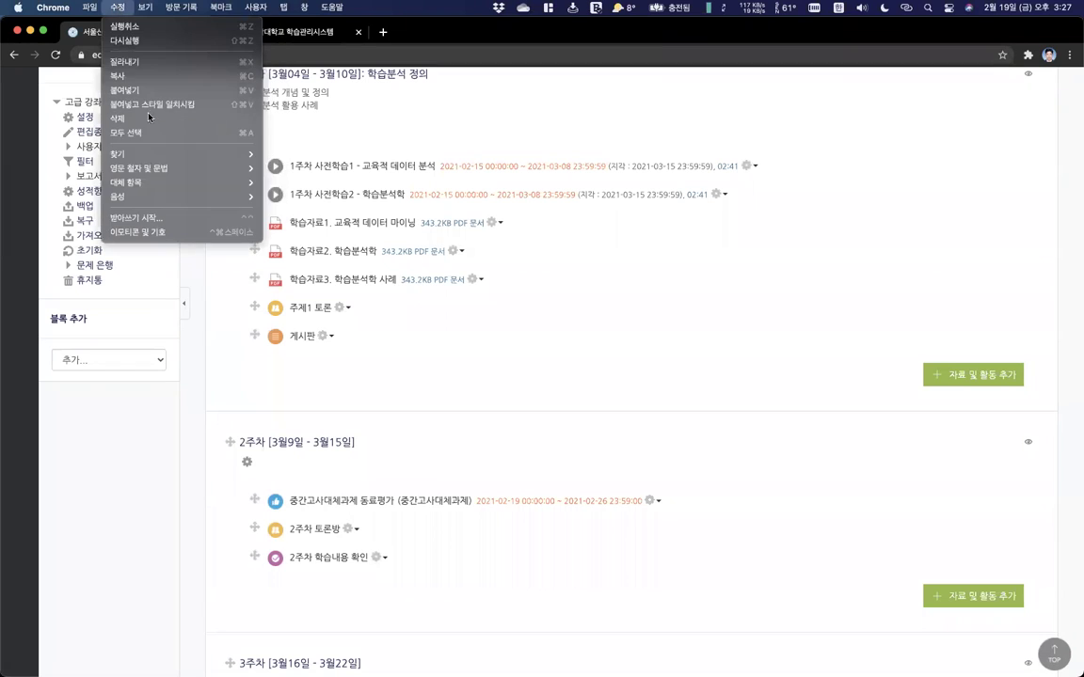
{"action": "left_click", "coordinate": [170, 232]}
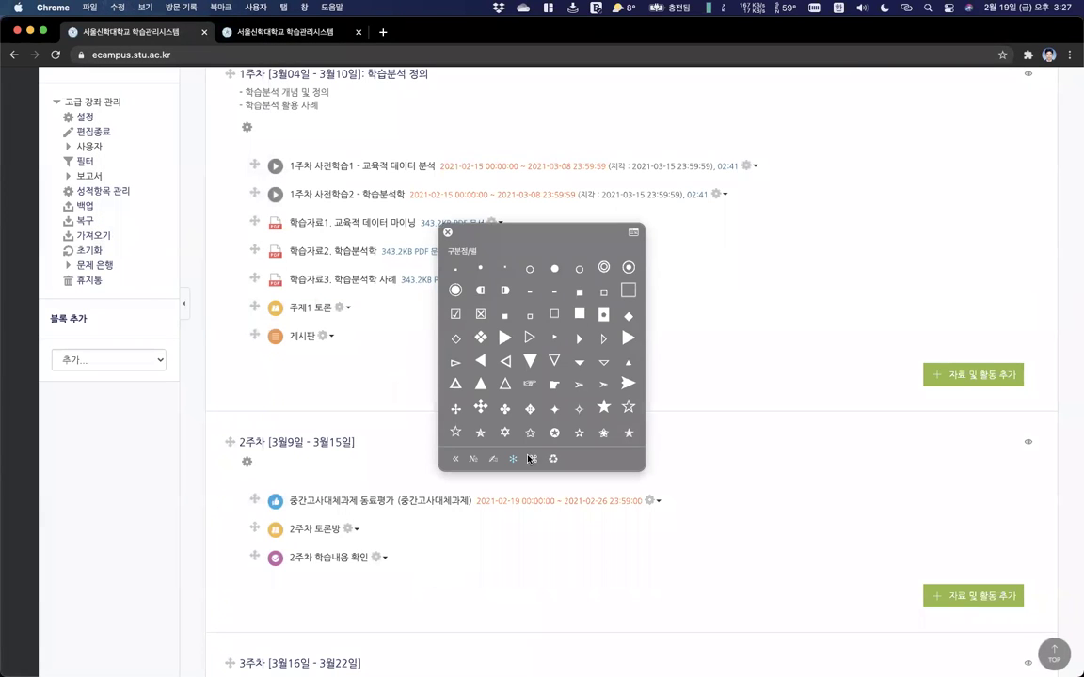
{"action": "left_click", "coordinate": [532, 461]}
{"action": "left_click", "coordinate": [554, 462]}
{"action": "left_click", "coordinate": [472, 462]}
{"action": "left_click", "coordinate": [456, 461]}
{"action": "left_click", "coordinate": [473, 459]}
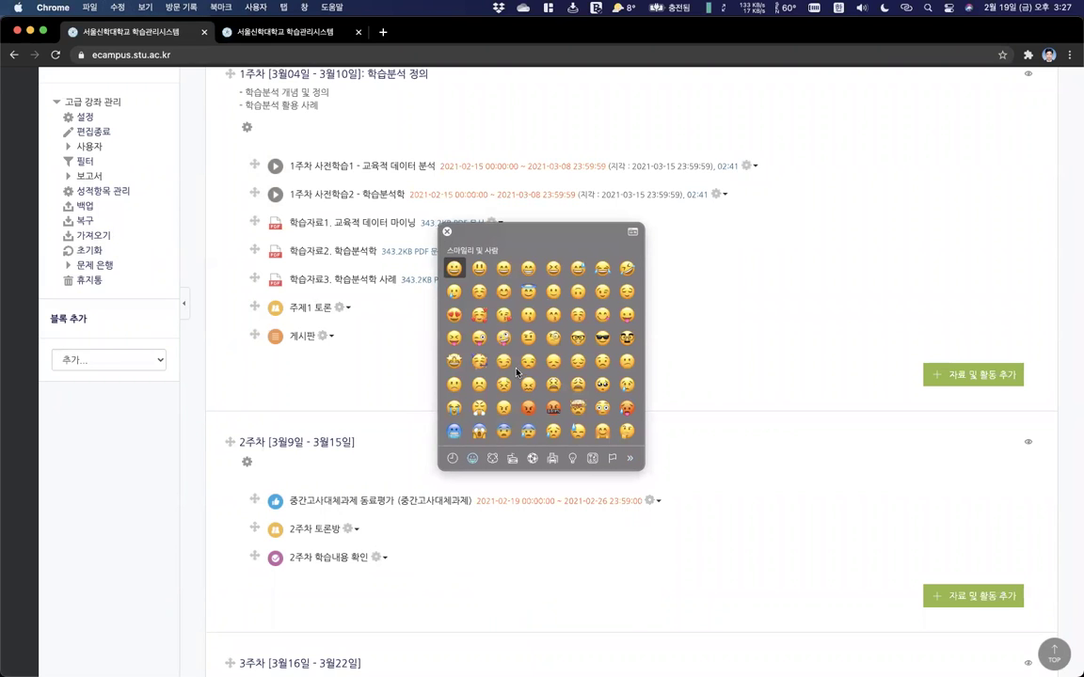